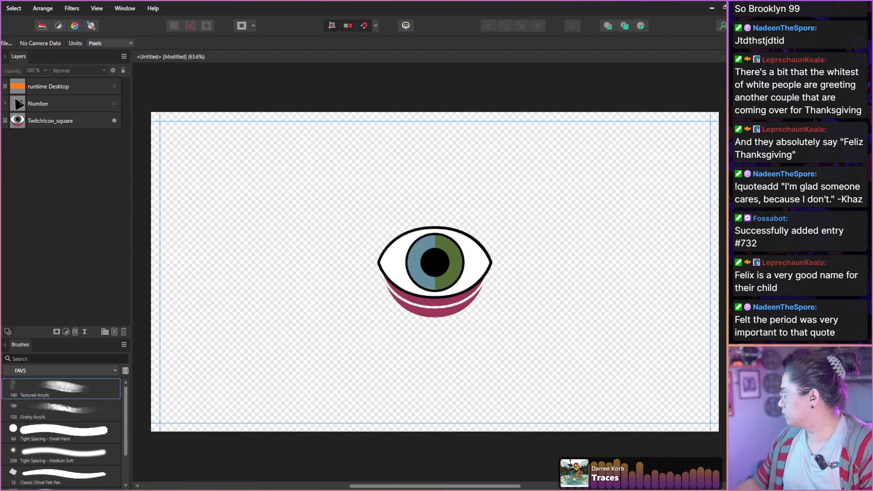
Move the VLC window playing the Wheel of Demos video over the canvas and pause playback at 00:16.
{"action": "left_click_drag", "start_coordinate": [727, 41], "coordinate": [331, 69]}
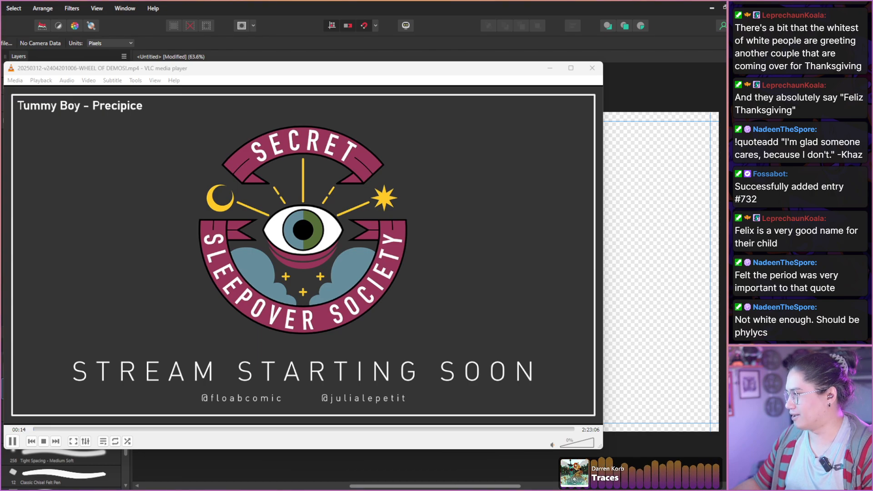
{"action": "left_click", "coordinate": [366, 249]}
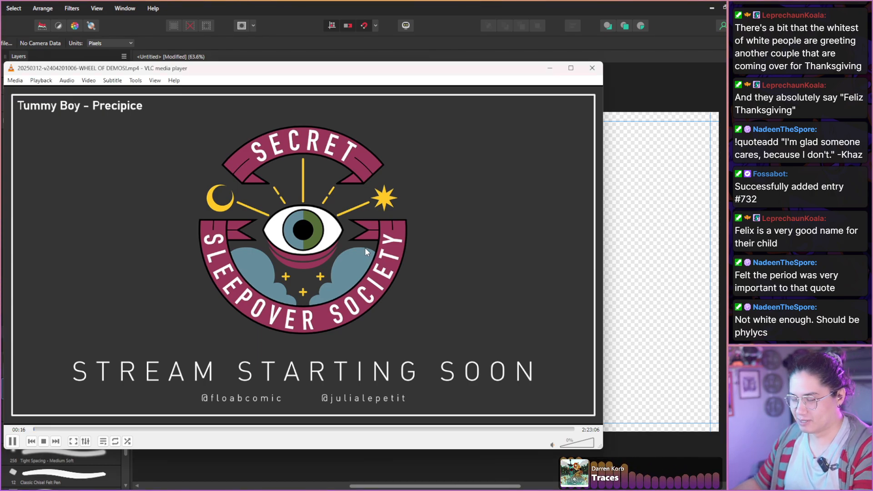
{"action": "key", "text": "space"}
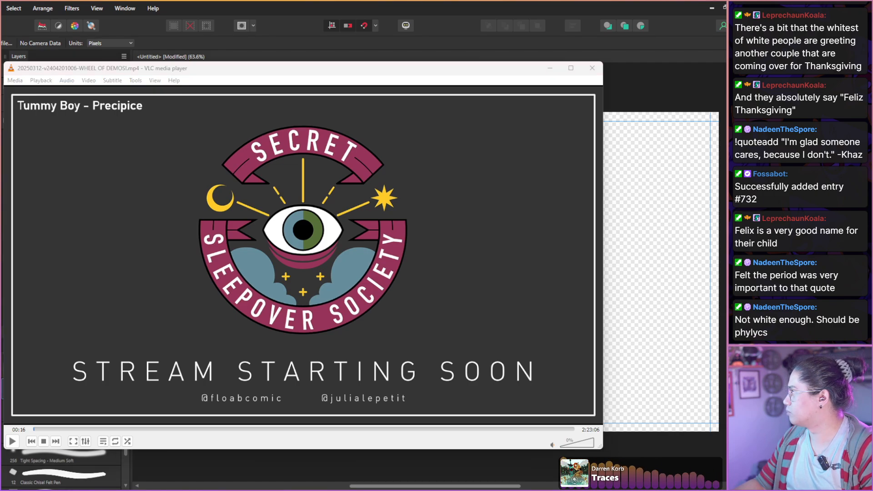
{"action": "key", "text": "alt+Tab"}
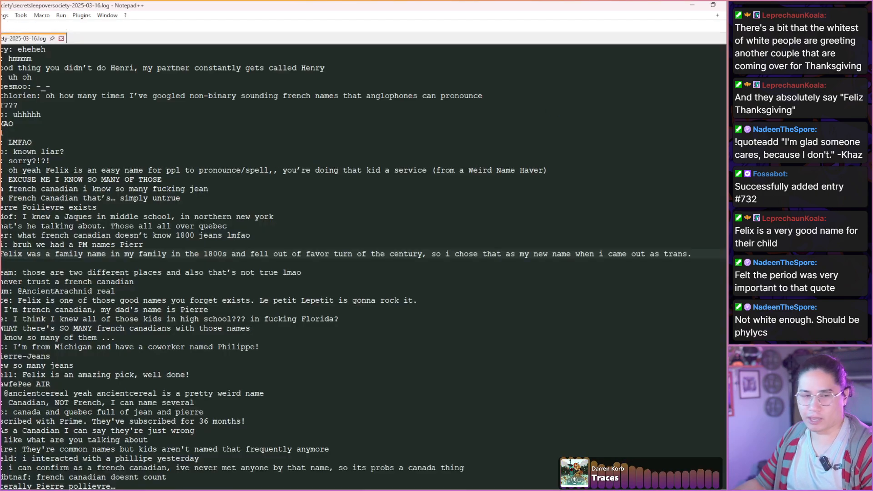
{"action": "key", "text": "alt+Tab"}
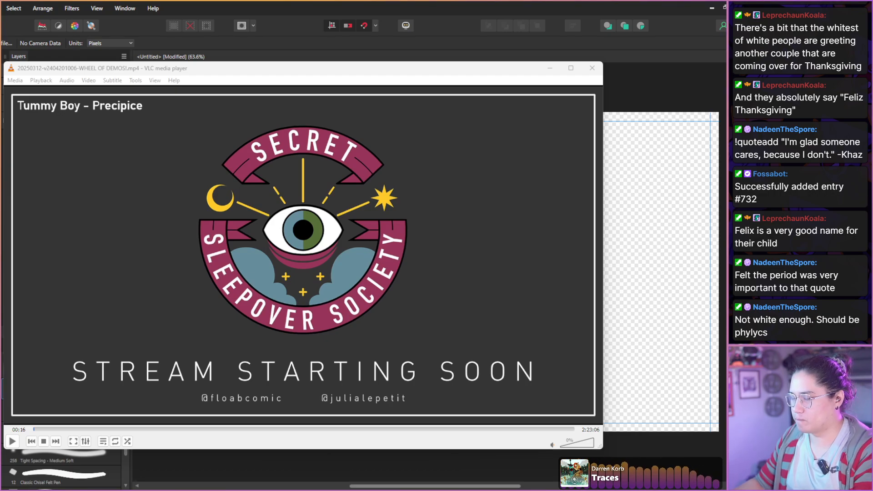
{"action": "key", "text": "ctrl+f"}
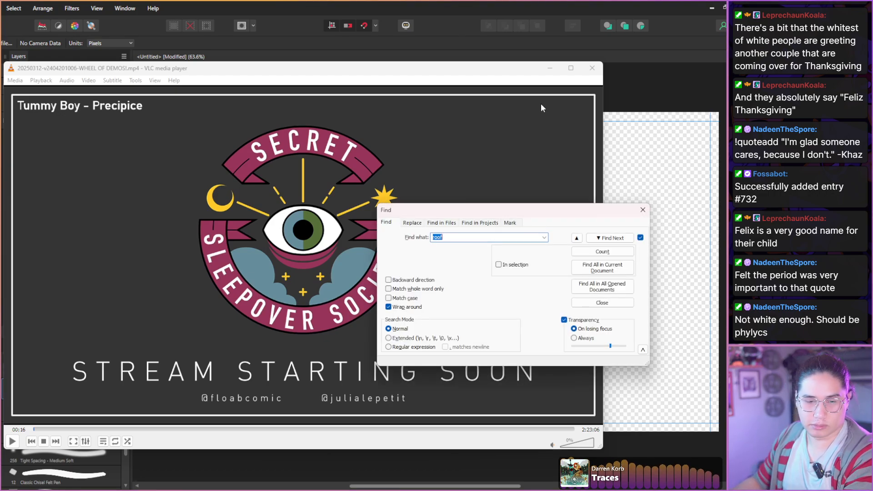
{"action": "key", "text": "Escape"}
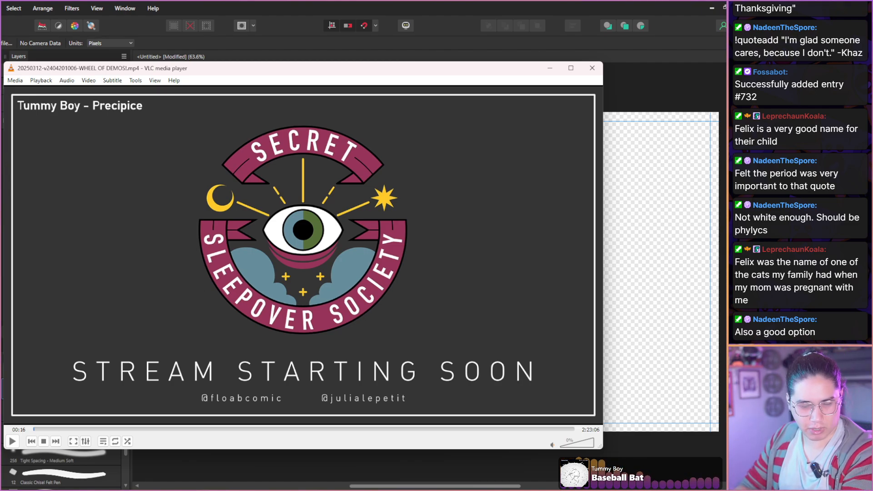
Skip the paused video forward past the Stream Starting Soon screen to the hosts' footage at 05:22.
{"action": "key", "text": "shift+Right"}
{"action": "key", "text": "shift+Right"}
{"action": "key", "text": "shift+Right"}
{"action": "key", "text": "shift+Right"}
{"action": "key", "text": "shift+Right"}
{"action": "key", "text": "shift+Right"}
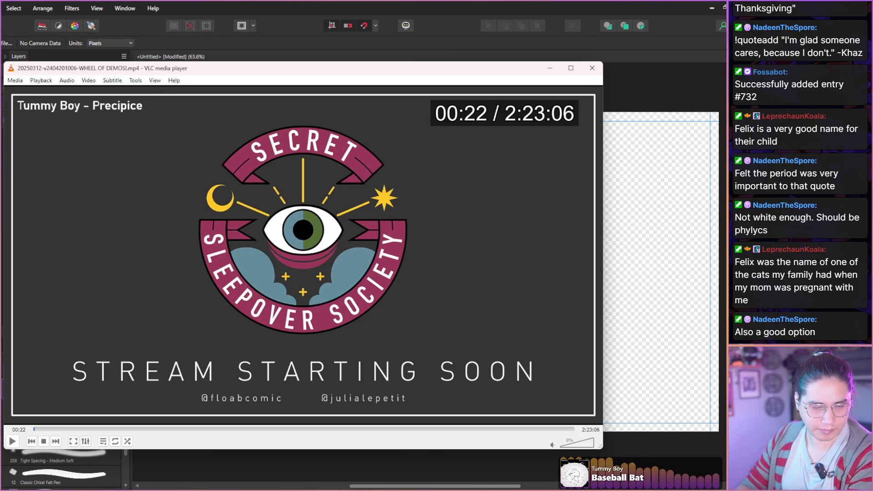
{"action": "key", "text": "shift+Right"}
{"action": "key", "text": "shift+Right"}
{"action": "key", "text": "shift+Right"}
{"action": "key", "text": "shift+Right"}
{"action": "key", "text": "shift+Right"}
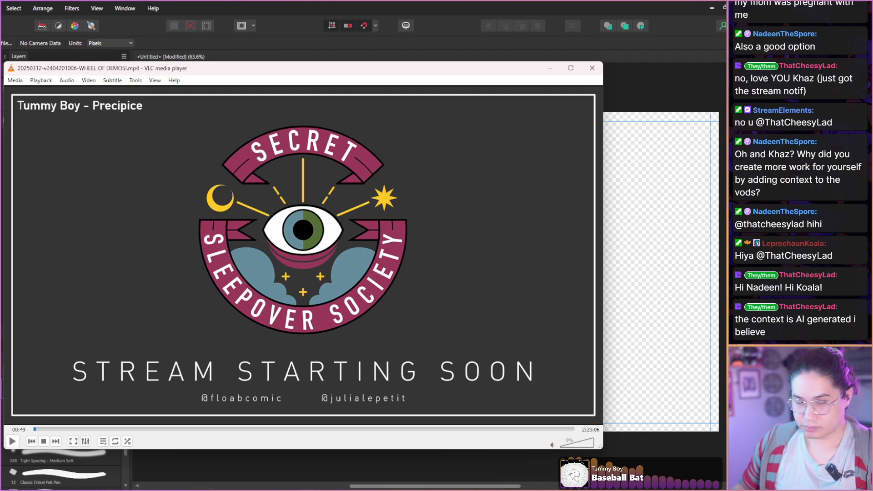
{"action": "key", "text": "Right"}
{"action": "key", "text": "Right"}
{"action": "key", "text": "Right"}
{"action": "key", "text": "Right"}
{"action": "key", "text": "Right"}
{"action": "key", "text": "Right"}
{"action": "key", "text": "Right"}
{"action": "key", "text": "Right"}
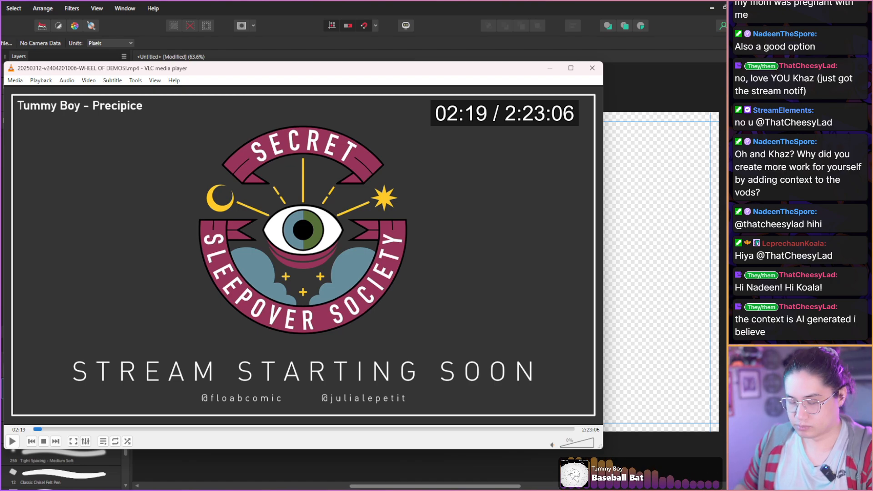
{"action": "key", "text": "shift+Right"}
{"action": "key", "text": "shift+Right"}
{"action": "key", "text": "shift+Right"}
{"action": "key", "text": "shift+Right"}
{"action": "key", "text": "shift+Right"}
{"action": "key", "text": "shift+Right"}
{"action": "key", "text": "shift+Right"}
{"action": "key", "text": "shift+Right"}
{"action": "key", "text": "shift+Right"}
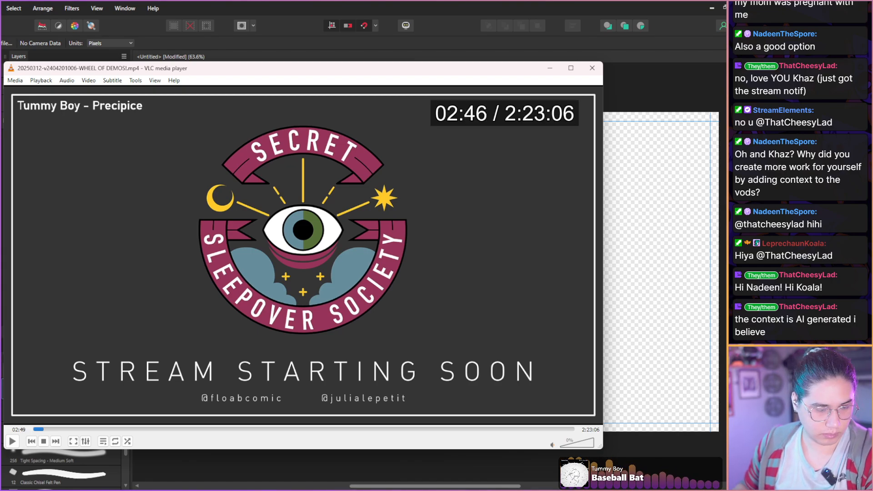
{"action": "key", "text": "Right"}
{"action": "key", "text": "Right"}
{"action": "key", "text": "Right"}
{"action": "key", "text": "Right"}
{"action": "key", "text": "ctrl+Right"}
{"action": "key", "text": "ctrl+Right"}
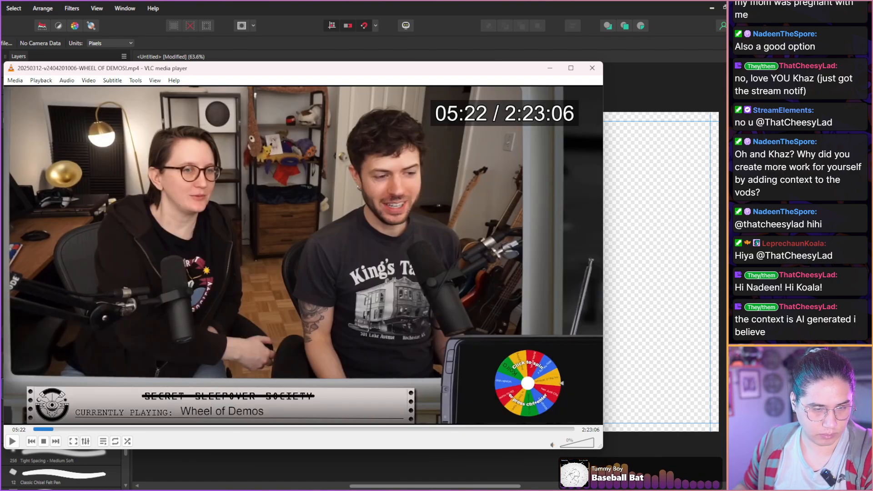
Advance the hosts' footage in short jumps to 05:40 and take a snapshot of that frame.
{"action": "key", "text": "shift+Right"}
{"action": "key", "text": "shift+Right"}
{"action": "key", "text": "shift+Right"}
{"action": "key", "text": "shift+Right"}
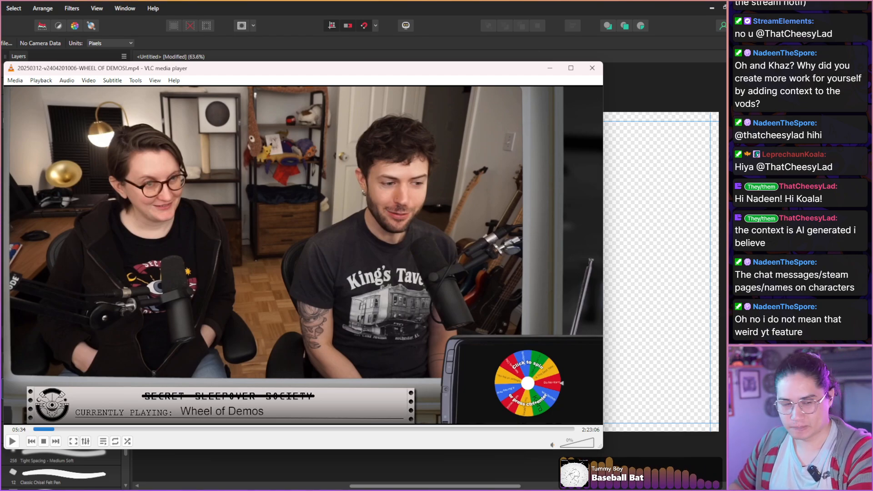
{"action": "key", "text": "shift+Right"}
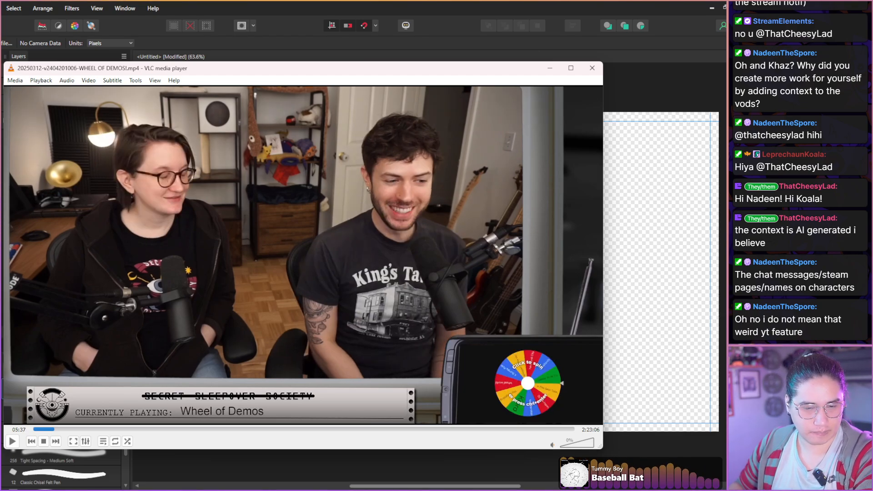
Scan the footage forward from 05:40 to 06:46, examining the hosts' poses and expressions.
{"action": "key", "text": "shift+Right"}
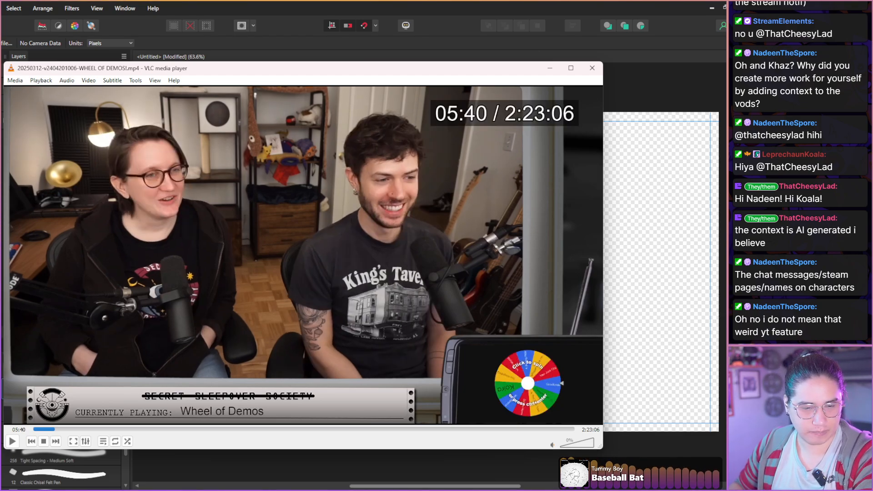
{"action": "key", "text": "shift+s"}
{"action": "key", "text": "shift+Right"}
{"action": "key", "text": "shift+Right"}
{"action": "key", "text": "shift+Right"}
{"action": "key", "text": "shift+Right"}
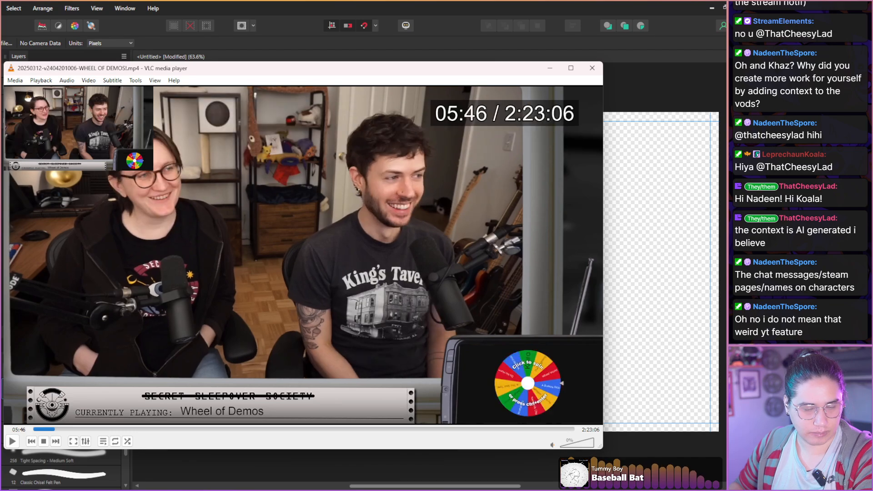
{"action": "key", "text": "shift+Right"}
{"action": "key", "text": "shift+Right"}
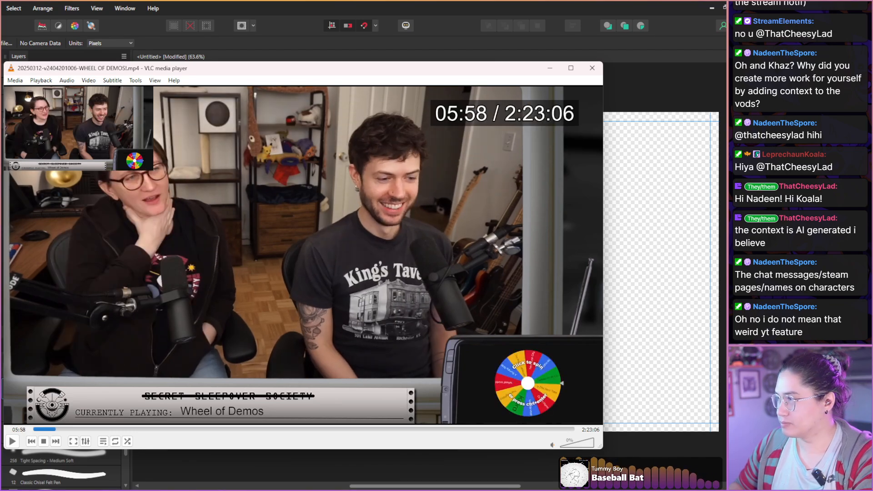
{"action": "key", "text": "shift+Right"}
{"action": "key", "text": "shift+Right"}
{"action": "key", "text": "shift+Right"}
{"action": "key", "text": "shift+Right"}
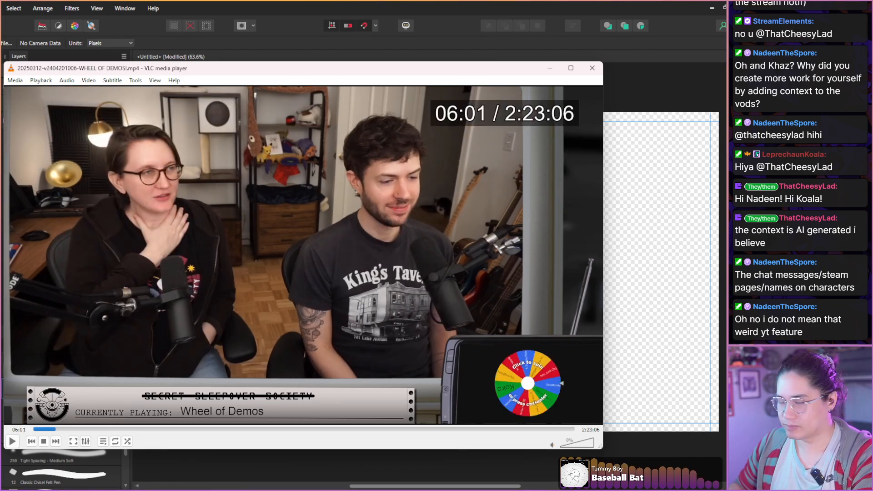
{"action": "key", "text": "shift+Right"}
{"action": "key", "text": "shift+Right"}
{"action": "key", "text": "shift+Right"}
{"action": "key", "text": "shift+Right"}
{"action": "key", "text": "shift+Right"}
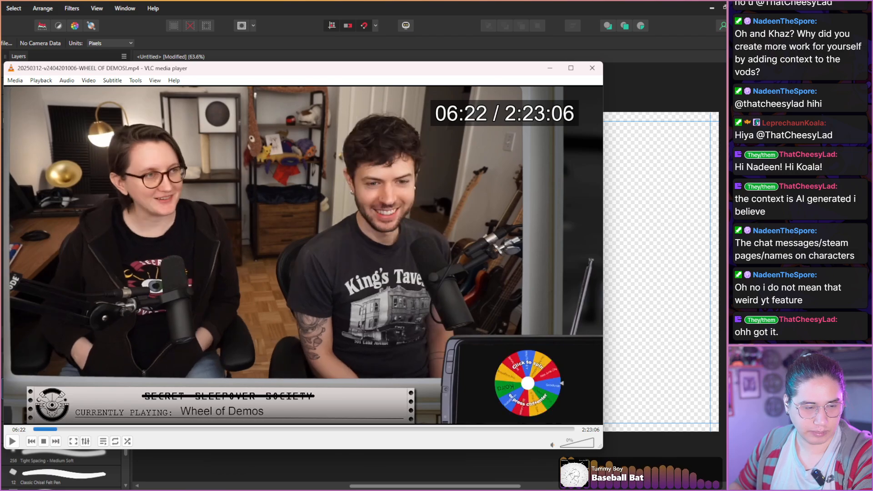
{"action": "key", "text": "shift+Right"}
{"action": "key", "text": "shift+Right"}
{"action": "key", "text": "shift+Right"}
{"action": "key", "text": "shift+Right"}
{"action": "key", "text": "shift+Right"}
{"action": "key", "text": "shift+Right"}
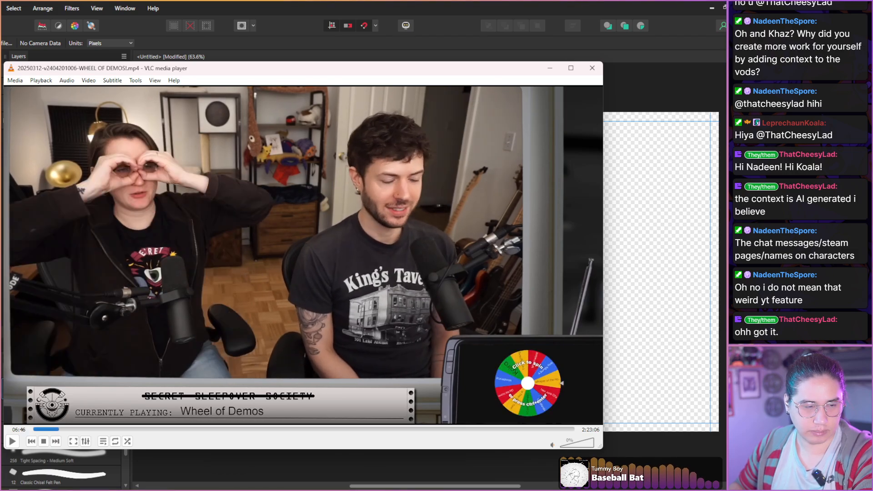
Take snapshots of the frames at 06:46 and 06:52, where one host makes binoculars with both hands.
{"action": "key", "text": "shift+s"}
{"action": "key", "text": "shift+Right"}
{"action": "key", "text": "shift+s"}
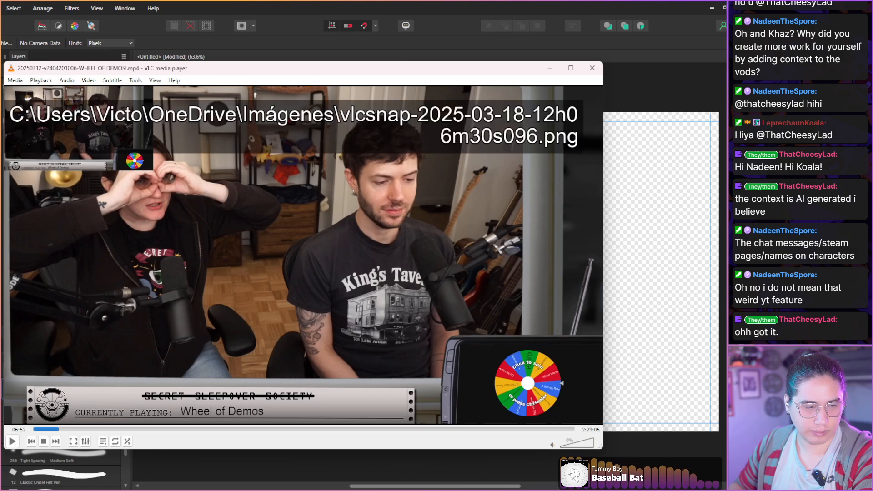
Scan the hosts' footage forward in short jumps from 06:52 to 09:46, examining their poses and facial expressions.
{"action": "key", "text": "shift+Right"}
{"action": "key", "text": "shift+Right"}
{"action": "key", "text": "shift+Right"}
{"action": "key", "text": "shift+Right"}
{"action": "key", "text": "shift+Right"}
{"action": "key", "text": "shift+Right"}
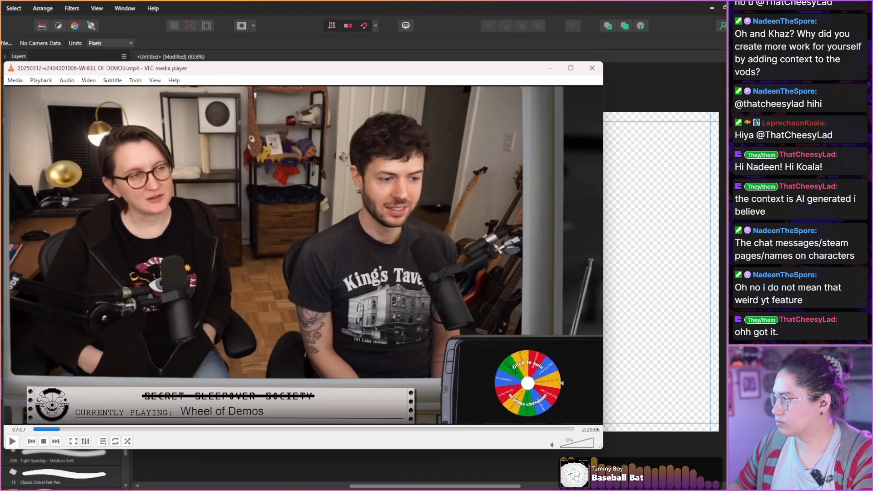
{"action": "key", "text": "shift+Right"}
{"action": "key", "text": "shift+Right"}
{"action": "key", "text": "shift+Right"}
{"action": "key", "text": "shift+Right"}
{"action": "key", "text": "shift+Right"}
{"action": "key", "text": "shift+Right"}
{"action": "key", "text": "shift+Right"}
{"action": "key", "text": "shift+Right"}
{"action": "key", "text": "shift+Right"}
{"action": "key", "text": "shift+Right"}
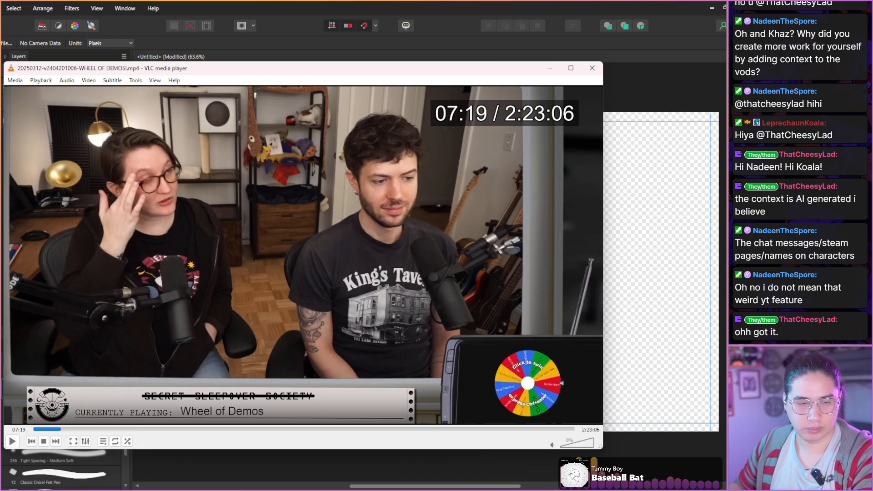
{"action": "key", "text": "shift+Right"}
{"action": "key", "text": "shift+Right"}
{"action": "key", "text": "shift+Right"}
{"action": "key", "text": "shift+Right"}
{"action": "key", "text": "shift+Right"}
{"action": "key", "text": "shift+Right"}
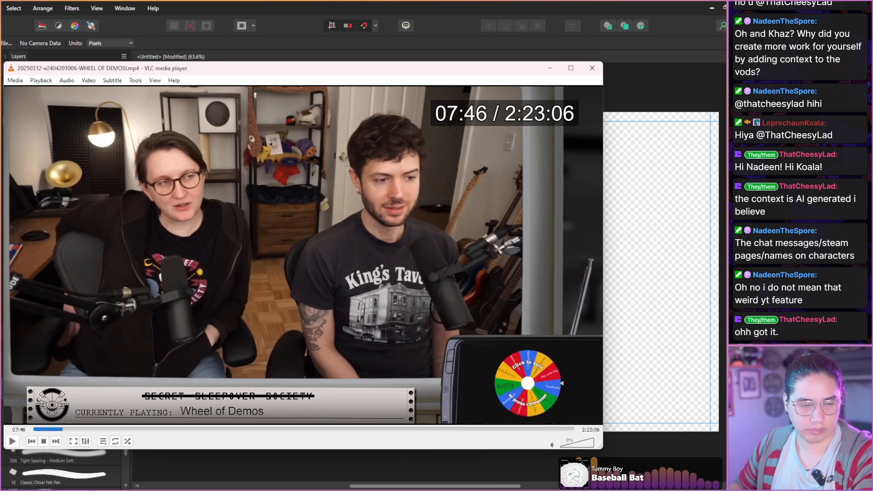
{"action": "key", "text": "shift+Right"}
{"action": "key", "text": "shift+Right"}
{"action": "key", "text": "shift+Right"}
{"action": "key", "text": "shift+Right"}
{"action": "key", "text": "shift+Right"}
{"action": "key", "text": "shift+Right"}
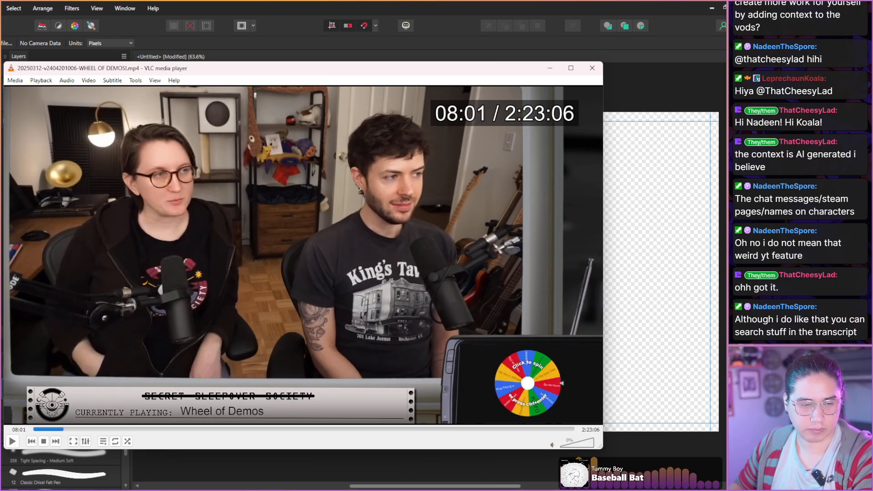
{"action": "key", "text": "shift+Right"}
{"action": "key", "text": "shift+Right"}
{"action": "key", "text": "shift+Right"}
{"action": "key", "text": "shift+Right"}
{"action": "key", "text": "shift+Right"}
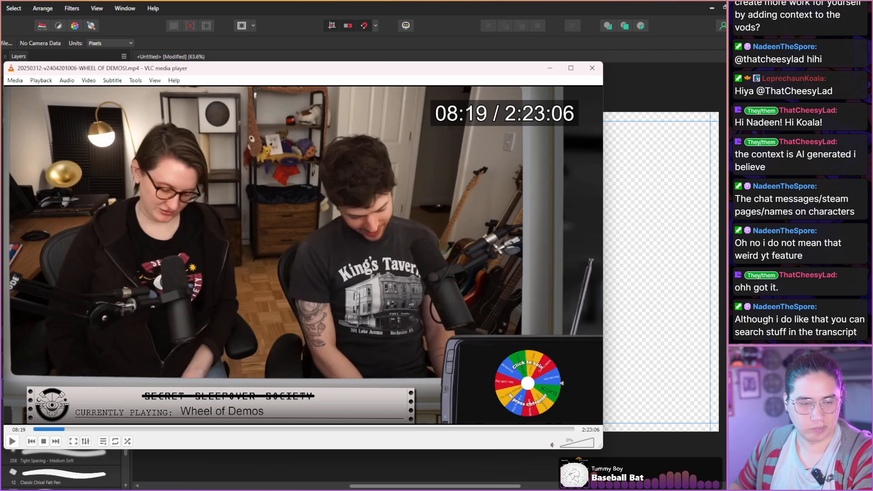
{"action": "key", "text": "shift+Right"}
{"action": "key", "text": "shift+Right"}
{"action": "key", "text": "shift+Right"}
{"action": "key", "text": "shift+Right"}
{"action": "key", "text": "shift+Right"}
{"action": "key", "text": "shift+Right"}
{"action": "key", "text": "shift+Right"}
{"action": "key", "text": "shift+Right"}
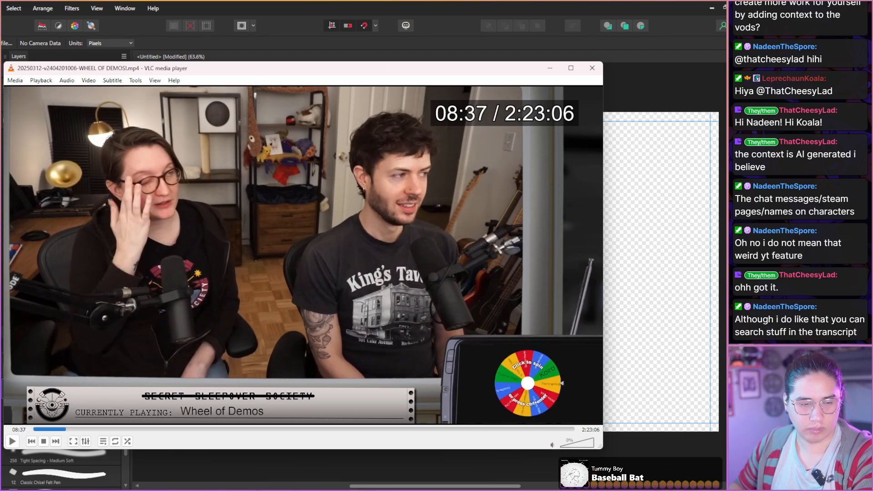
{"action": "key", "text": "shift+Right"}
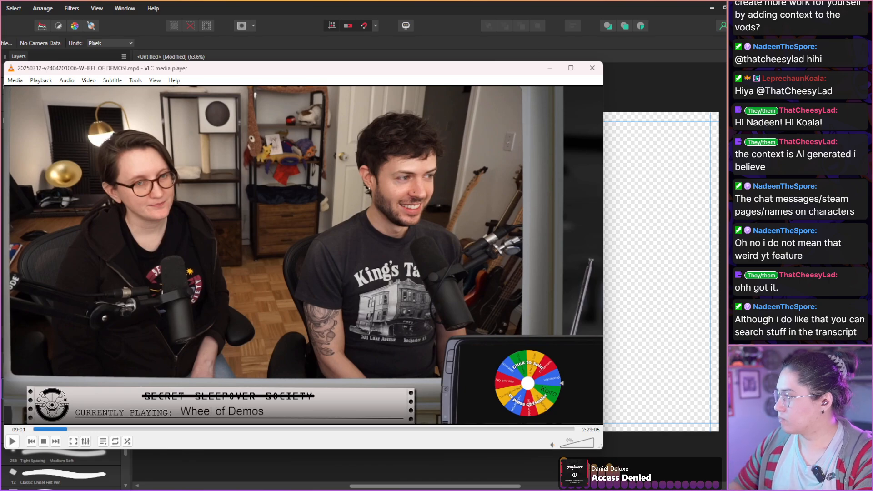
{"action": "key", "text": "shift+Right"}
{"action": "key", "text": "shift+Right"}
{"action": "key", "text": "shift+Right"}
{"action": "key", "text": "shift+Right"}
{"action": "key", "text": "shift+Right"}
{"action": "key", "text": "shift+Right"}
{"action": "key", "text": "shift+Right"}
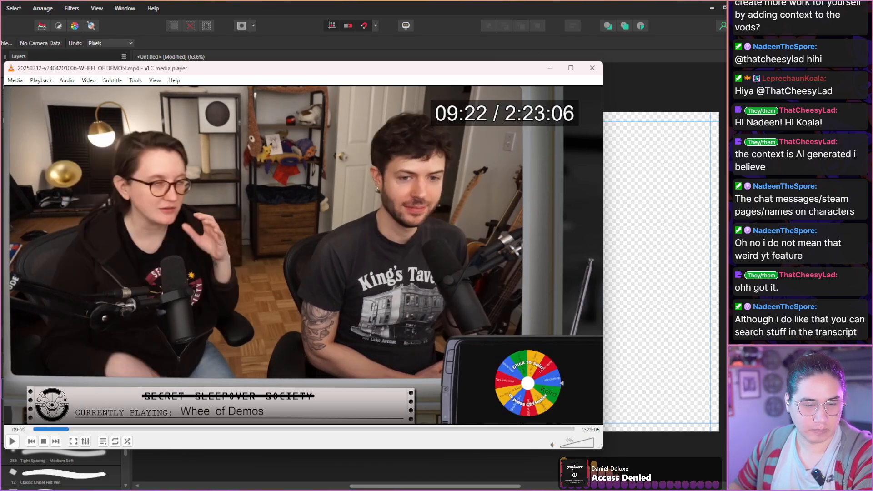
{"action": "key", "text": "shift+Right"}
{"action": "key", "text": "shift+Right"}
{"action": "key", "text": "shift+Right"}
{"action": "key", "text": "shift+Right"}
{"action": "key", "text": "shift+Right"}
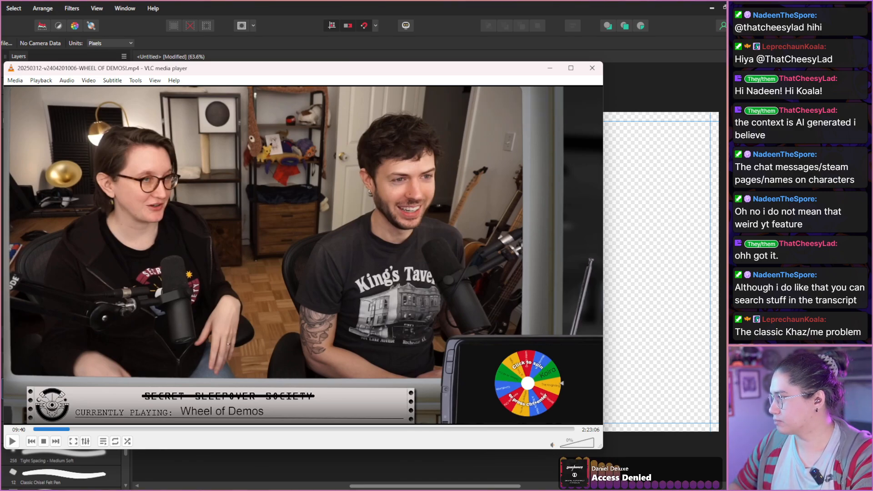
{"action": "key", "text": "shift+Right"}
{"action": "key", "text": "shift+Right"}
{"action": "key", "text": "shift+Right"}
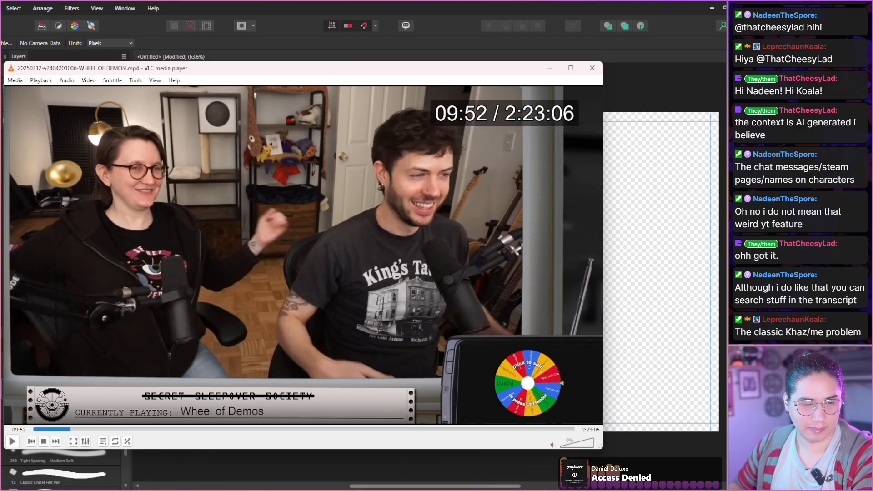
{"action": "key", "text": "shift+Left"}
{"action": "key", "text": "shift+Left"}
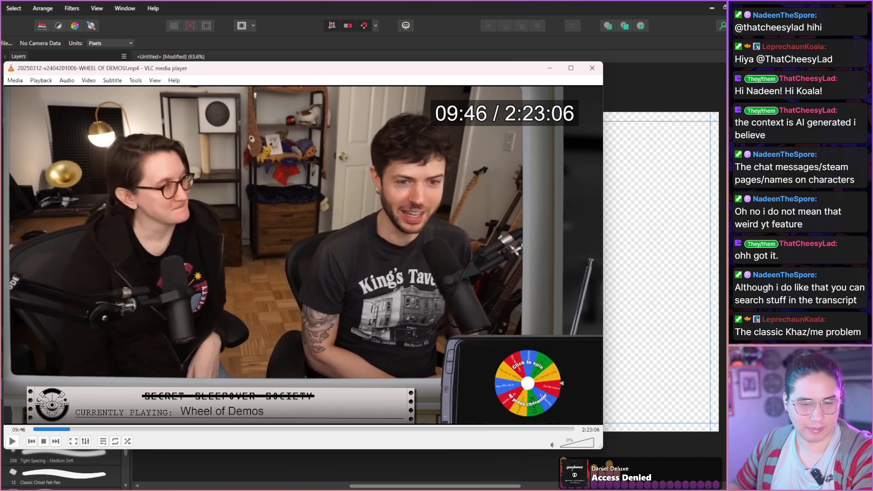
Scan the footage onward from 09:46 to 10:40, checking the hosts' expressions for a usable still.
{"action": "key", "text": "shift+Right"}
{"action": "key", "text": "shift+Right"}
{"action": "key", "text": "shift+Right"}
{"action": "key", "text": "shift+Right"}
{"action": "key", "text": "shift+Right"}
{"action": "key", "text": "shift+Right"}
{"action": "key", "text": "shift+Right"}
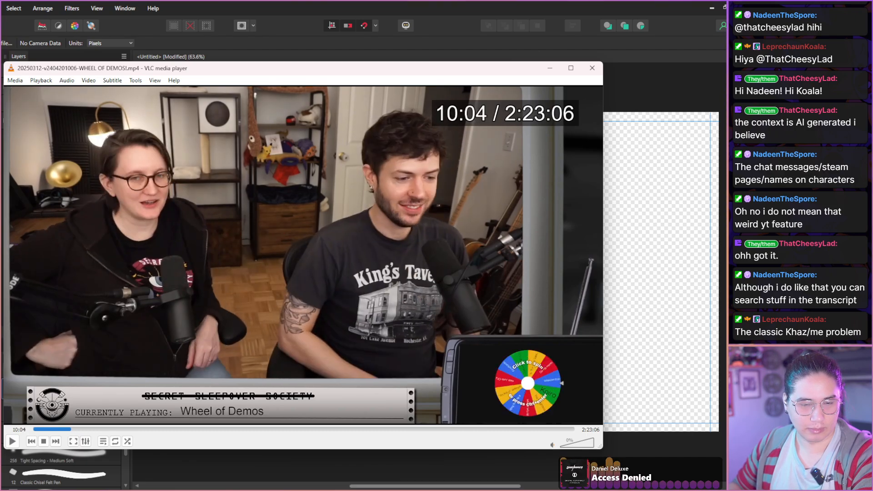
{"action": "key", "text": "shift+Right"}
{"action": "key", "text": "shift+Right"}
{"action": "key", "text": "shift+Right"}
{"action": "key", "text": "shift+Right"}
{"action": "key", "text": "shift+Right"}
{"action": "key", "text": "shift+Right"}
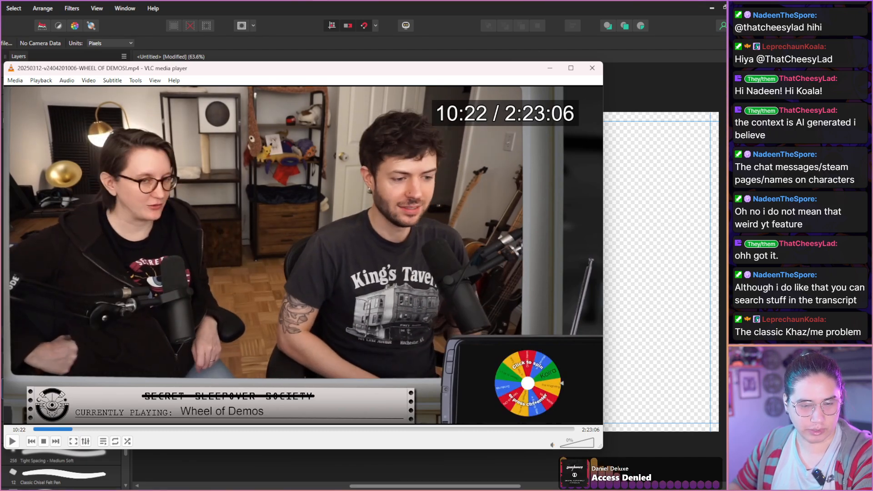
{"action": "key", "text": "shift+Right"}
{"action": "key", "text": "shift+Right"}
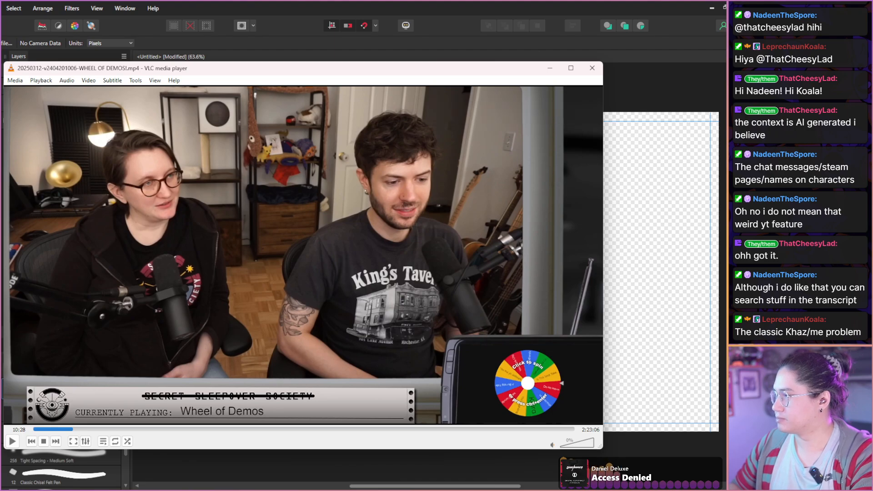
{"action": "key", "text": "shift+Right"}
{"action": "key", "text": "shift+Right"}
{"action": "key", "text": "shift+Right"}
Move to the frame at 10:49, where the two hosts face each other, and take a snapshot of it.
{"action": "key", "text": "shift+Right"}
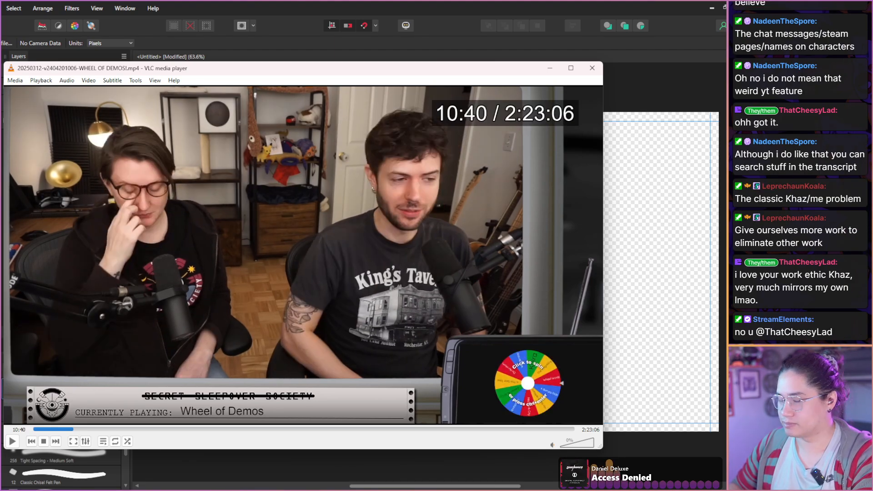
{"action": "key", "text": "shift+Right"}
{"action": "key", "text": "shift+Right"}
{"action": "key", "text": "shift+Right"}
{"action": "key", "text": "shift+Right"}
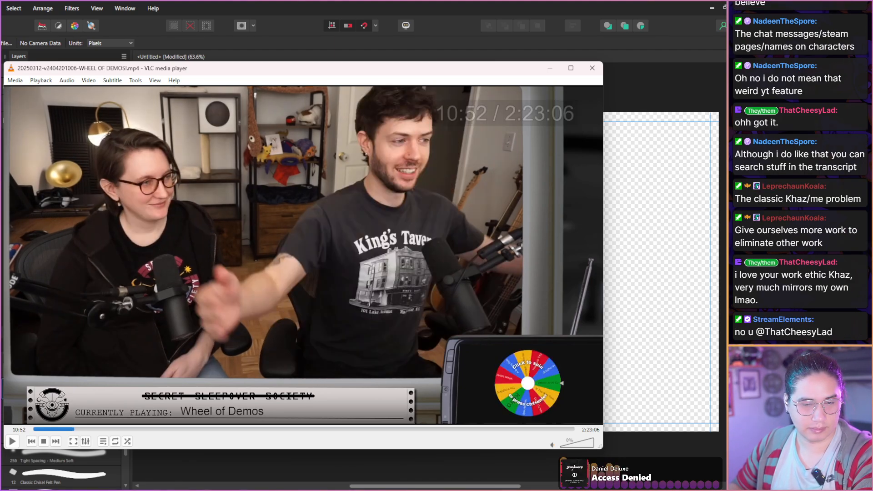
{"action": "key", "text": "shift+Left"}
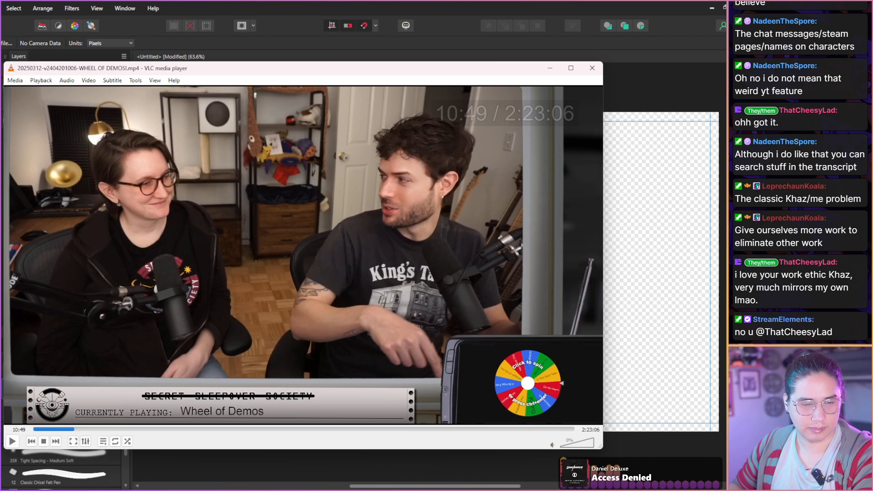
{"action": "key", "text": "shift+s"}
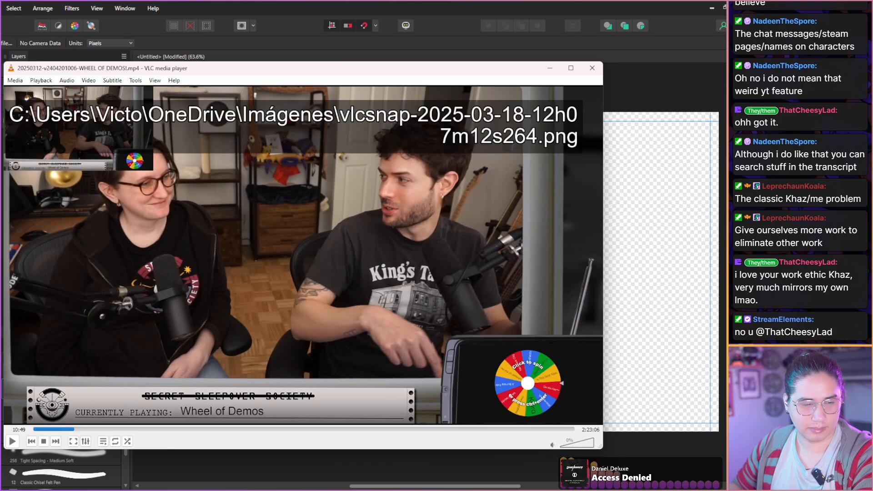
Scan the hosts' full-size footage from 10:49 to 13:13, examining their gestures and expressions.
{"action": "key", "text": "shift+Right"}
{"action": "key", "text": "shift+Right"}
{"action": "key", "text": "shift+Right"}
{"action": "key", "text": "shift+Right"}
{"action": "key", "text": "shift+Right"}
{"action": "key", "text": "shift+Right"}
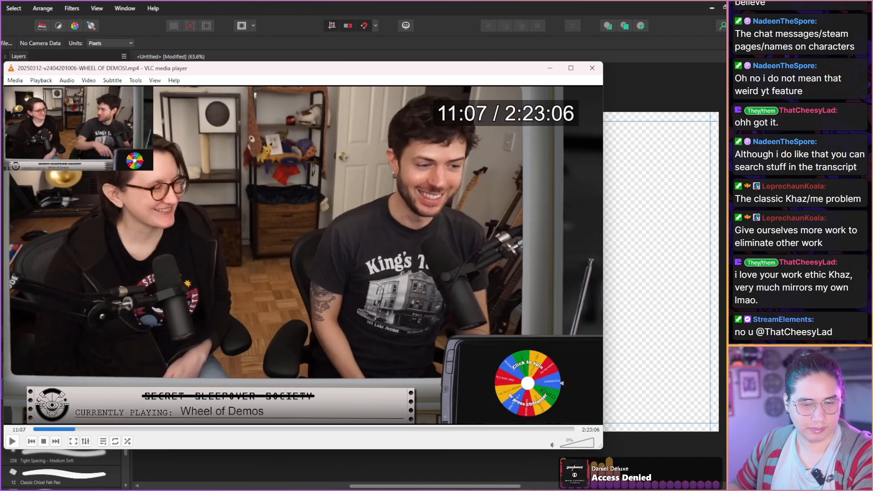
{"action": "key", "text": "shift+Right"}
{"action": "key", "text": "shift+Right"}
{"action": "key", "text": "shift+Right"}
{"action": "key", "text": "shift+Right"}
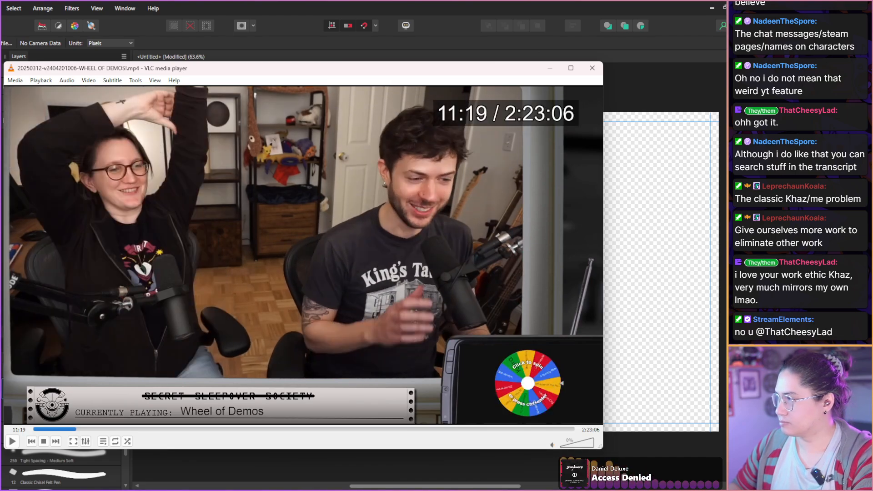
{"action": "key", "text": "shift+Right"}
{"action": "key", "text": "shift+Right"}
{"action": "key", "text": "shift+Right"}
{"action": "key", "text": "shift+Right"}
{"action": "key", "text": "shift+Right"}
{"action": "key", "text": "shift+Right"}
{"action": "key", "text": "shift+Right"}
{"action": "key", "text": "shift+Right"}
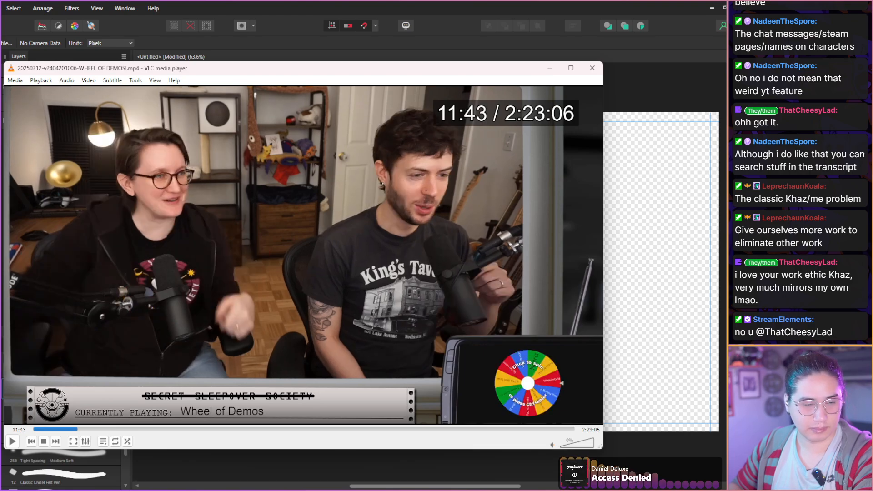
{"action": "key", "text": "shift+Right"}
{"action": "key", "text": "shift+Right"}
{"action": "key", "text": "shift+Right"}
{"action": "key", "text": "shift+Right"}
{"action": "key", "text": "shift+Right"}
{"action": "key", "text": "shift+Right"}
{"action": "key", "text": "shift+Right"}
{"action": "key", "text": "shift+Right"}
{"action": "key", "text": "shift+Right"}
{"action": "key", "text": "shift+Right"}
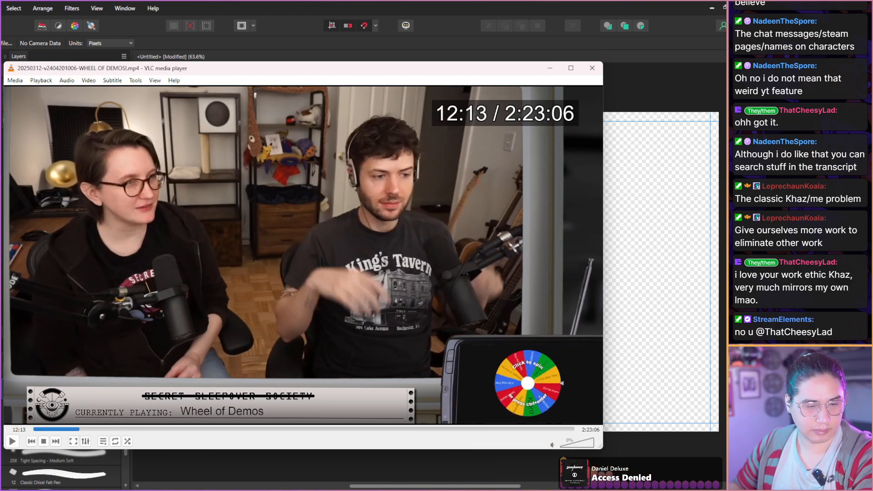
{"action": "key", "text": "shift+Right"}
{"action": "key", "text": "shift+Right"}
{"action": "key", "text": "shift+Right"}
{"action": "key", "text": "shift+Right"}
{"action": "key", "text": "shift+Right"}
{"action": "key", "text": "shift+Right"}
{"action": "key", "text": "shift+Right"}
{"action": "key", "text": "shift+Right"}
{"action": "key", "text": "shift+Right"}
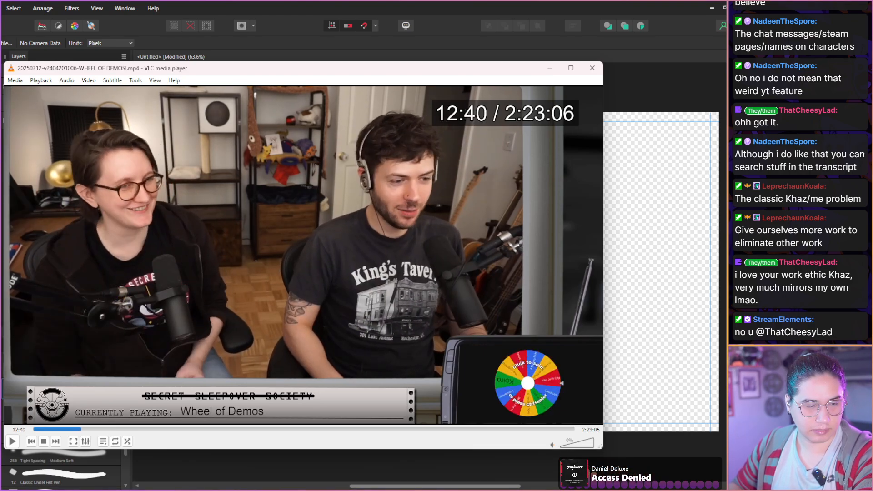
{"action": "key", "text": "shift+Right"}
{"action": "key", "text": "shift+Right"}
{"action": "key", "text": "shift+Right"}
{"action": "key", "text": "shift+Right"}
{"action": "key", "text": "shift+Right"}
Skip forward from 13:13 past the wheel spin to The Knightling title screen at 15:07, checking the hosts' reactions.
{"action": "key", "text": "shift+Right"}
{"action": "key", "text": "shift+Right"}
{"action": "key", "text": "shift+Right"}
{"action": "key", "text": "shift+Right"}
{"action": "key", "text": "shift+Right"}
{"action": "key", "text": "shift+Right"}
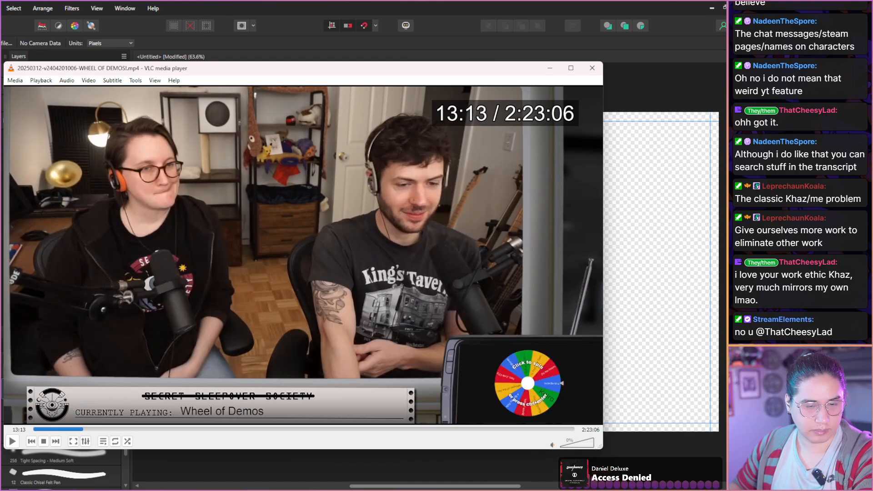
{"action": "key", "text": "shift+Right"}
{"action": "key", "text": "shift+Right"}
{"action": "key", "text": "shift+Right"}
{"action": "key", "text": "shift+Right"}
{"action": "key", "text": "shift+Right"}
{"action": "key", "text": "shift+Right"}
{"action": "key", "text": "shift+Right"}
{"action": "key", "text": "shift+Right"}
{"action": "key", "text": "shift+Right"}
{"action": "key", "text": "shift+Right"}
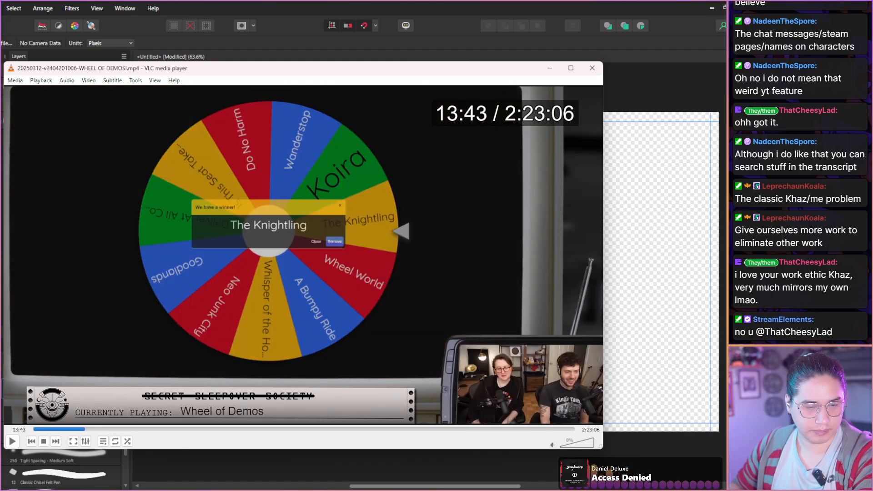
{"action": "key", "text": "shift+Right"}
{"action": "key", "text": "shift+Right"}
{"action": "key", "text": "shift+Right"}
{"action": "key", "text": "shift+Right"}
{"action": "key", "text": "shift+Right"}
{"action": "key", "text": "shift+Right"}
{"action": "key", "text": "shift+Right"}
{"action": "key", "text": "shift+Right"}
{"action": "key", "text": "shift+Right"}
{"action": "key", "text": "shift+Right"}
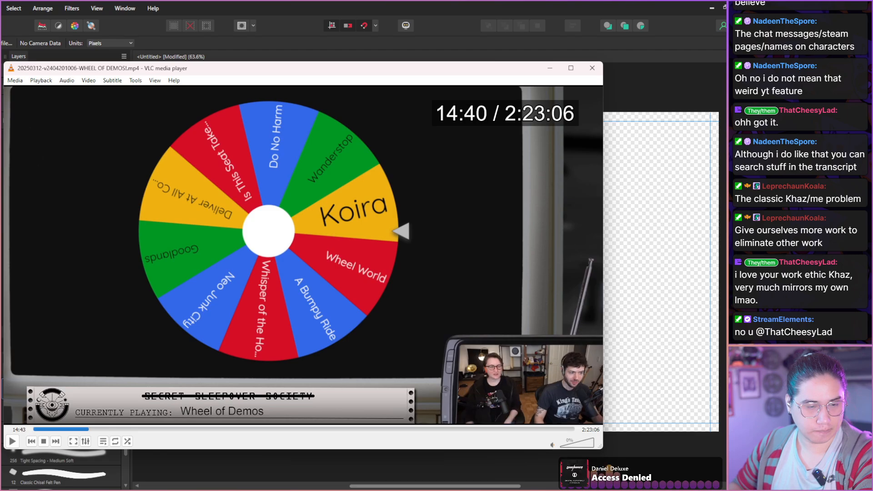
{"action": "key", "text": "shift+Right"}
{"action": "key", "text": "shift+Right"}
{"action": "key", "text": "shift+Right"}
{"action": "key", "text": "shift+Right"}
{"action": "key", "text": "shift+Right"}
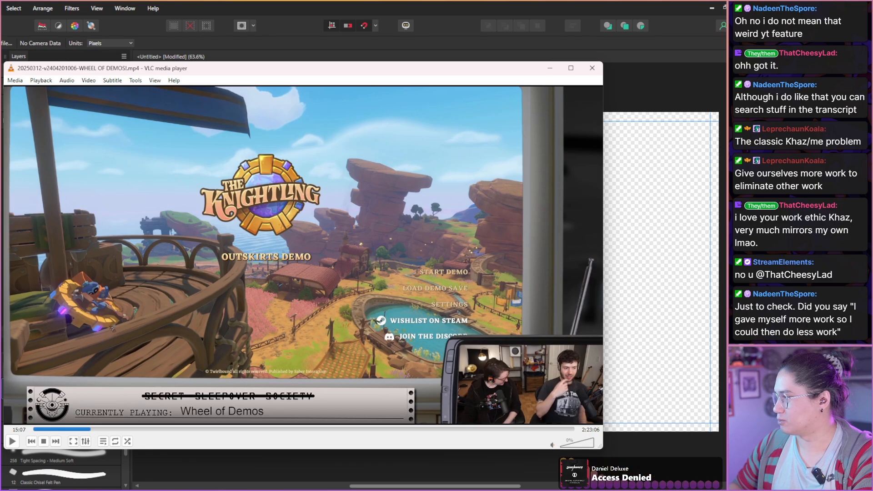
Scan The Knightling title screen section from 15:07 to the intro text at 16:13, examining the hosts in the small camera view.
{"action": "key", "text": "shift+Right"}
{"action": "key", "text": "shift+Right"}
{"action": "key", "text": "shift+Right"}
{"action": "key", "text": "shift+Right"}
{"action": "key", "text": "shift+Right"}
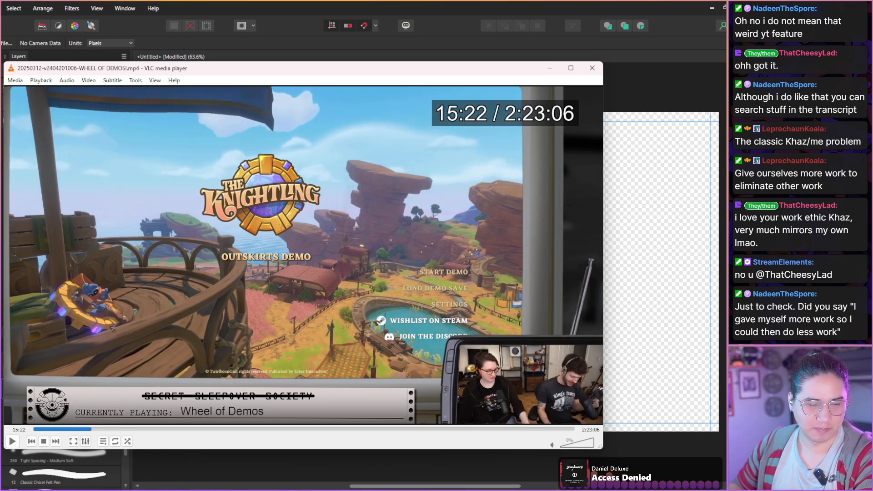
{"action": "key", "text": "shift+Right"}
{"action": "key", "text": "shift+Right"}
{"action": "key", "text": "shift+Right"}
{"action": "key", "text": "shift+Right"}
{"action": "key", "text": "shift+Right"}
{"action": "key", "text": "shift+Right"}
{"action": "key", "text": "shift+Right"}
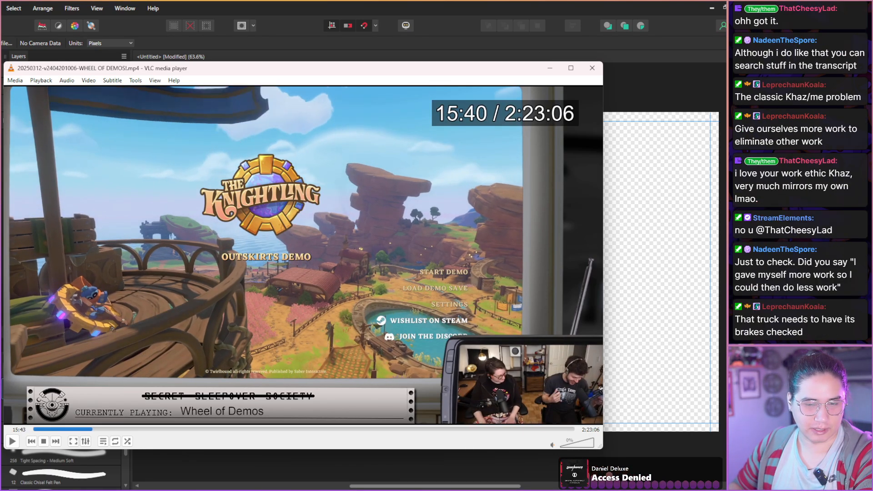
{"action": "key", "text": "shift+Right"}
{"action": "key", "text": "shift+Right"}
{"action": "key", "text": "shift+Right"}
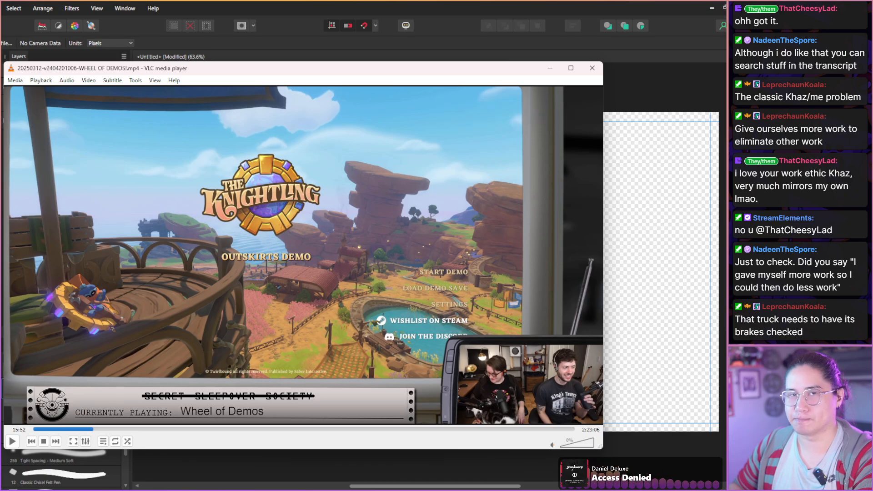
{"action": "key", "text": "shift+Right"}
{"action": "key", "text": "shift+Right"}
{"action": "key", "text": "shift+Right"}
{"action": "key", "text": "shift+Right"}
{"action": "key", "text": "shift+Right"}
{"action": "key", "text": "shift+Right"}
{"action": "key", "text": "shift+Right"}
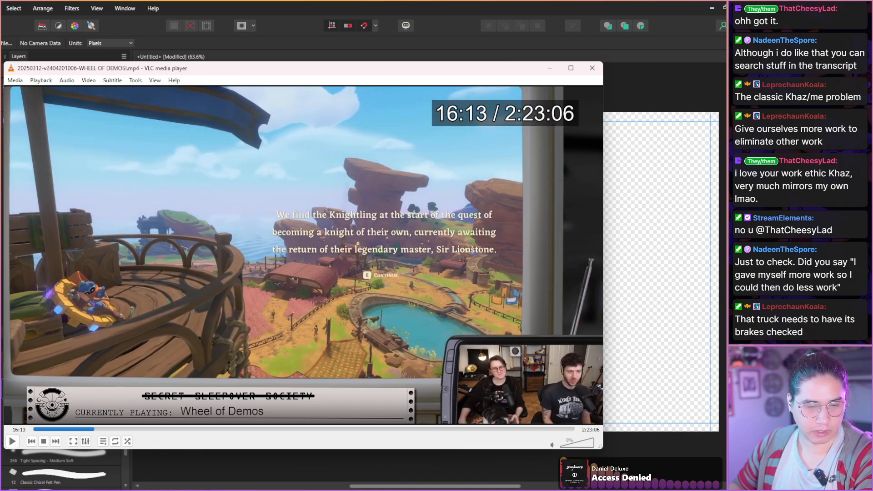
Advance through The Knightling's opening scene to 16:37 and take a snapshot of that frame.
{"action": "key", "text": "shift+Right"}
{"action": "key", "text": "shift+Right"}
{"action": "key", "text": "shift+Right"}
{"action": "key", "text": "shift+Right"}
{"action": "key", "text": "shift+Right"}
{"action": "key", "text": "shift+Right"}
{"action": "key", "text": "shift+Right"}
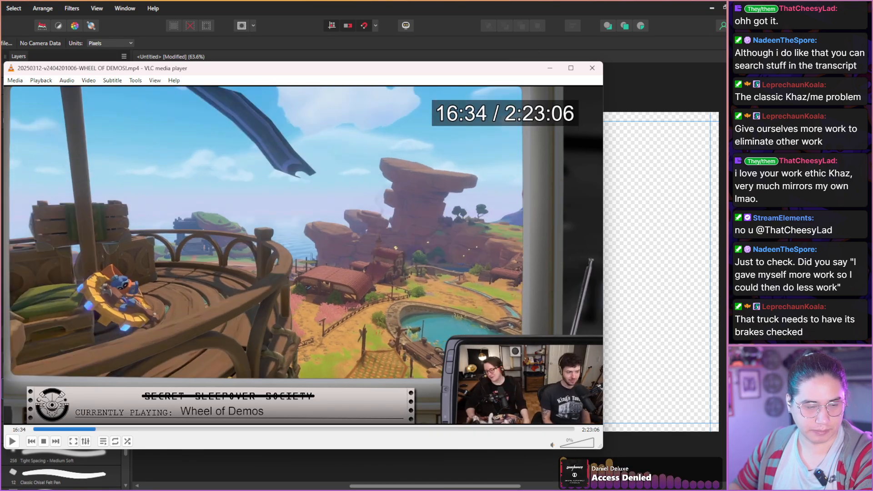
{"action": "key", "text": "shift+Right"}
{"action": "key", "text": "shift+Right"}
{"action": "key", "text": "shift+Left"}
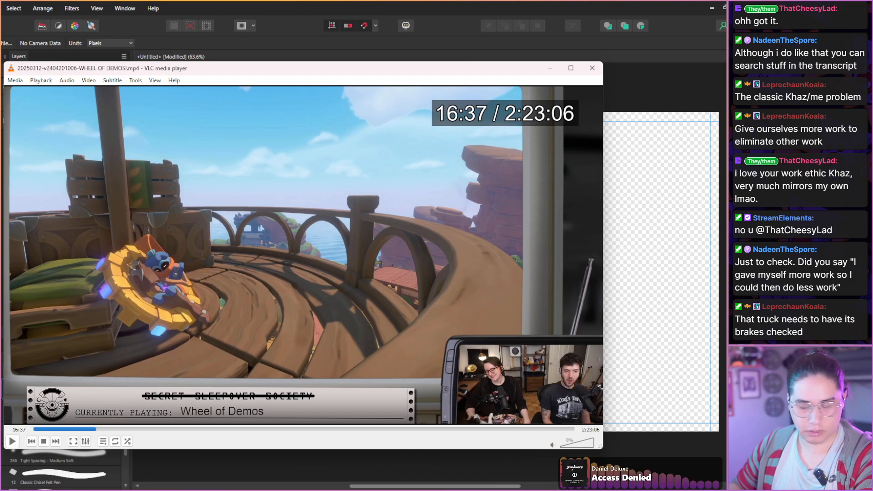
{"action": "key", "text": "shift+s"}
Advance the balcony scene frame by frame from 16:37 to 16:39 and take a snapshot of the character with the shield.
{"action": "key", "text": "e"}
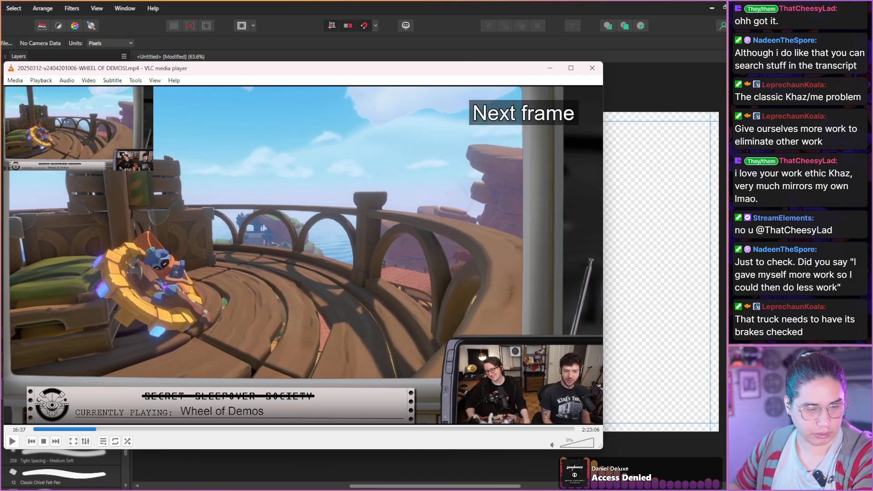
{"action": "key", "text": "e"}
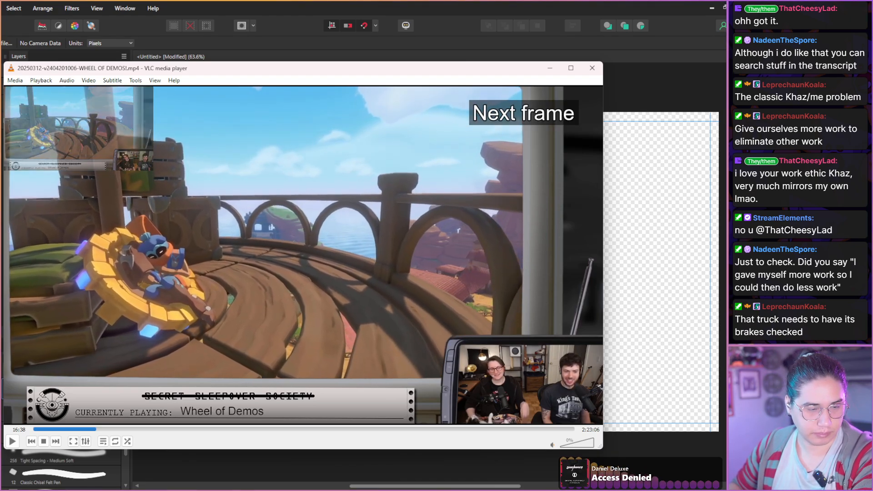
{"action": "key", "text": "e"}
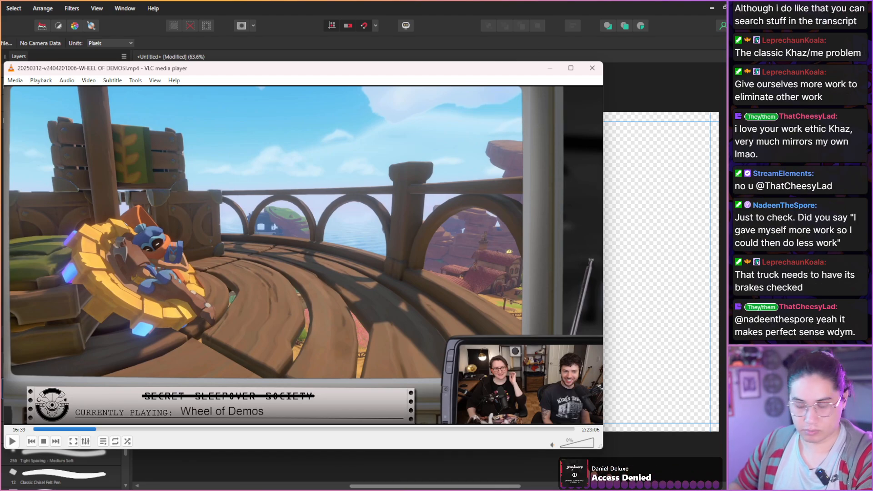
{"action": "key", "text": "shift+s"}
Skip through The Knightling's first gameplay from 16:39 to 17:45, examining the character poses and the hosts' reactions.
{"action": "key", "text": "shift+Right"}
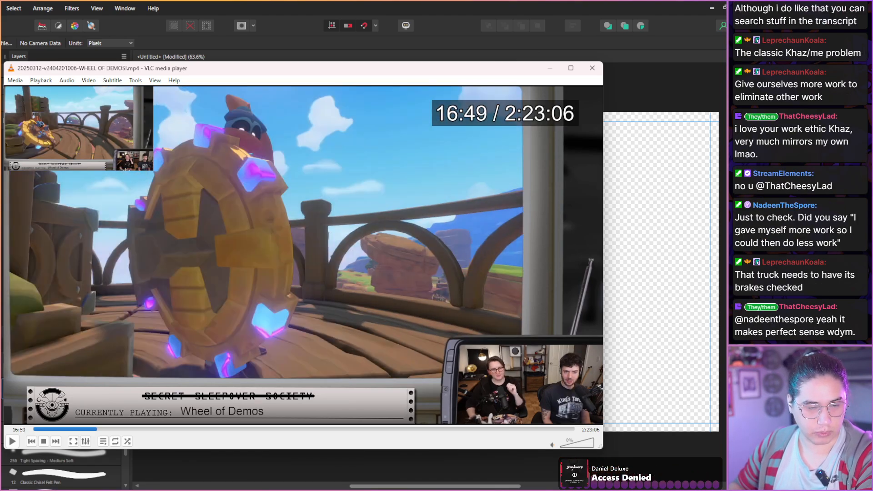
{"action": "key", "text": "shift+Right"}
{"action": "key", "text": "shift+Right"}
{"action": "key", "text": "shift+Right"}
{"action": "key", "text": "shift+Right"}
{"action": "key", "text": "shift+Right"}
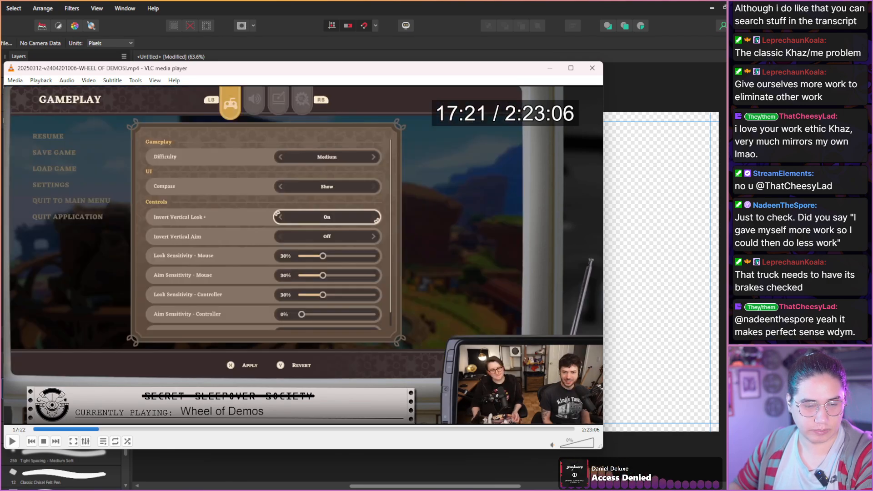
{"action": "key", "text": "shift+Right"}
{"action": "key", "text": "shift+Right"}
{"action": "key", "text": "shift+Right"}
{"action": "key", "text": "shift+Right"}
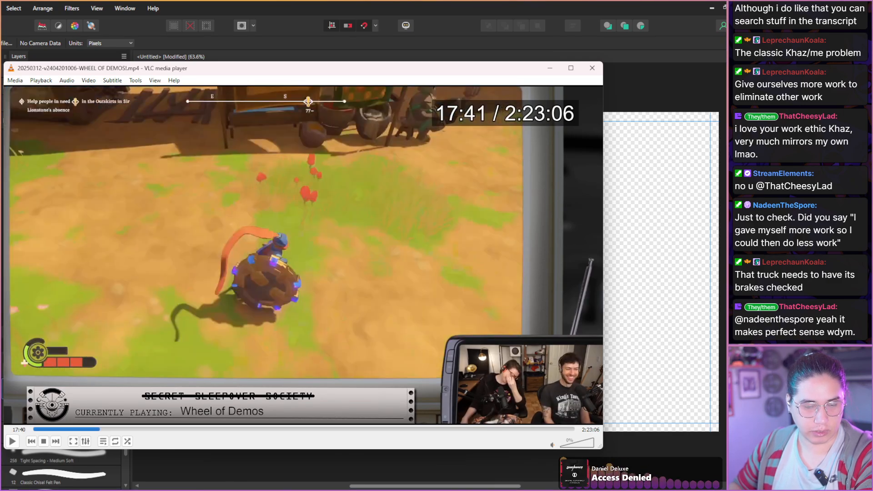
{"action": "key", "text": "shift+Right"}
{"action": "key", "text": "shift+Right"}
{"action": "key", "text": "shift+Right"}
{"action": "key", "text": "shift+Right"}
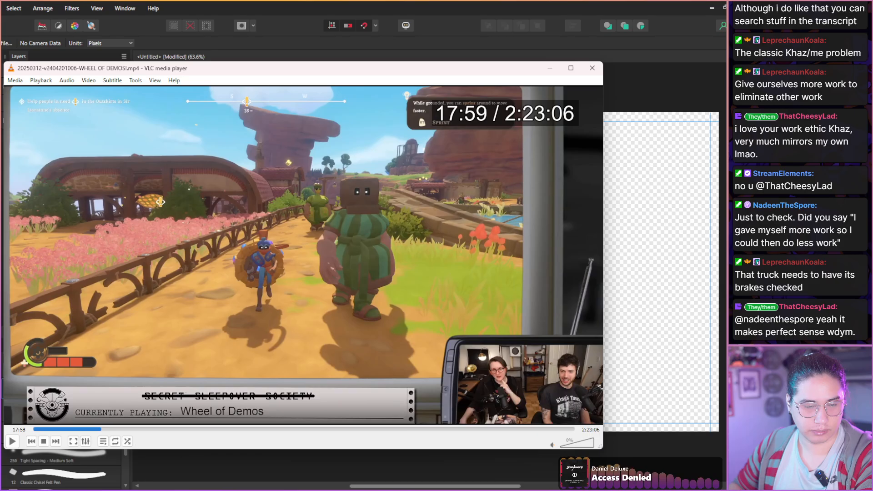
Scan the run to the farm from 17:45 to the farmer conversation at 18:39, looking for a usable shot.
{"action": "key", "text": "shift+Right"}
{"action": "key", "text": "shift+Right"}
{"action": "key", "text": "shift+Right"}
{"action": "key", "text": "shift+Right"}
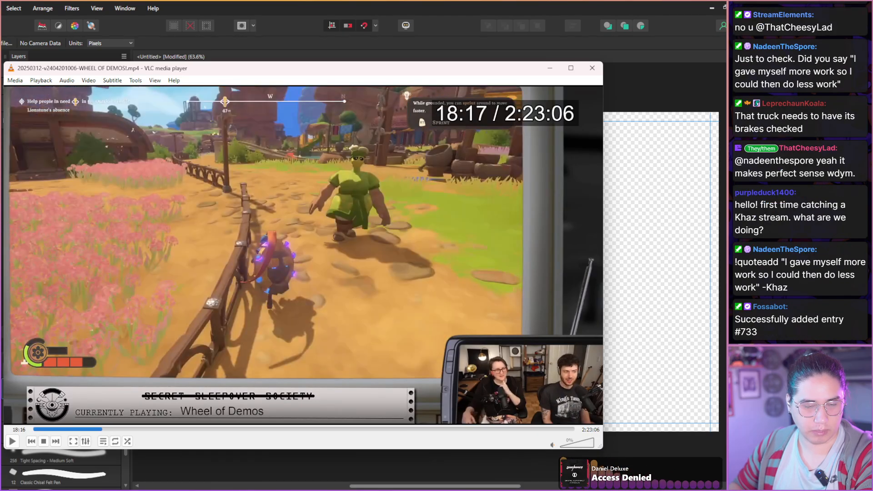
{"action": "key", "text": "shift+Right"}
{"action": "key", "text": "shift+Right"}
{"action": "key", "text": "shift+Right"}
{"action": "key", "text": "shift+Right"}
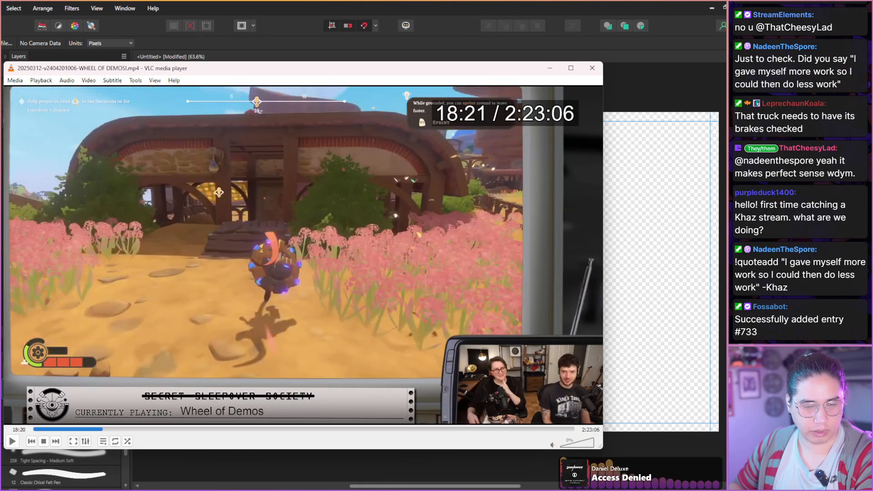
{"action": "key", "text": "shift+Right"}
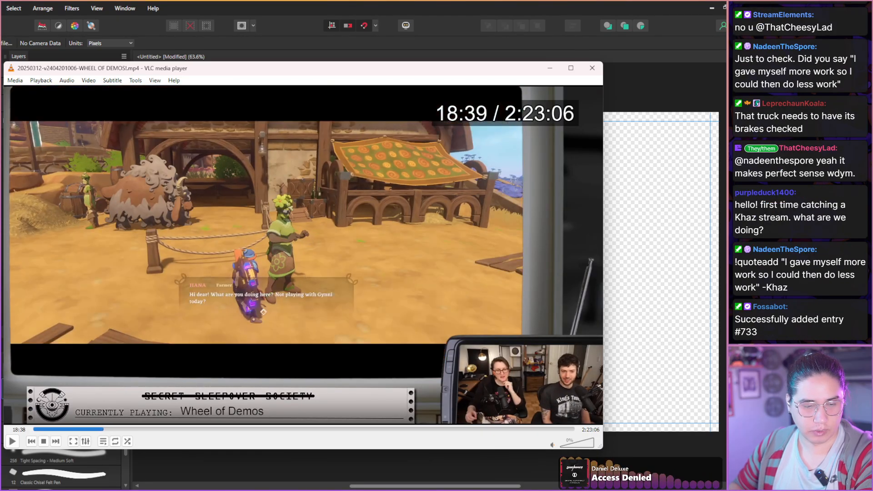
Scan the farmers' conversation from 18:39 to the dialogue choices at 19:22, examining the characters and the hosts.
{"action": "key", "text": "shift+Right"}
{"action": "key", "text": "shift+Right"}
{"action": "key", "text": "shift+Right"}
{"action": "key", "text": "shift+Right"}
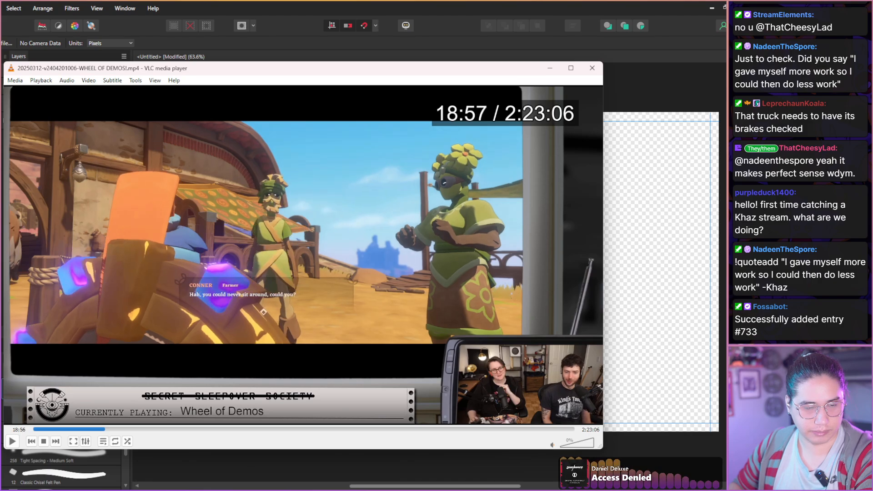
{"action": "key", "text": "shift+Right"}
{"action": "key", "text": "shift+Right"}
{"action": "key", "text": "shift+Right"}
{"action": "key", "text": "shift+Right"}
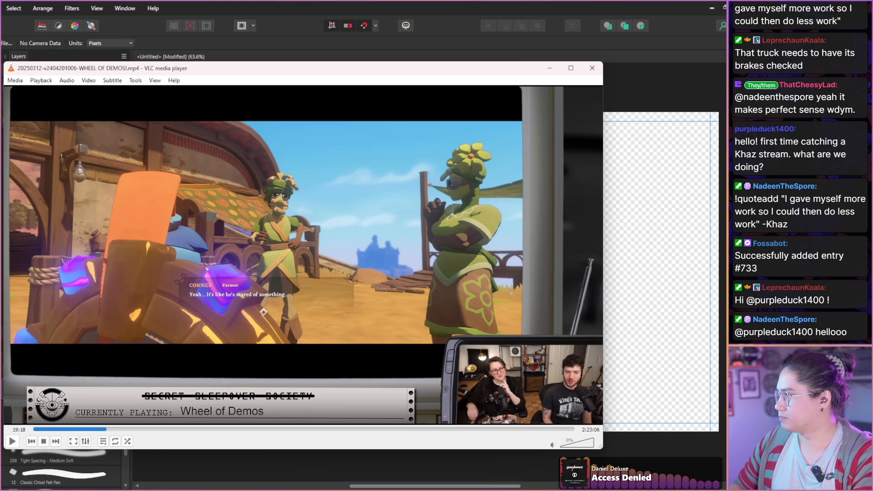
{"action": "key", "text": "shift+Right"}
{"action": "key", "text": "shift+Right"}
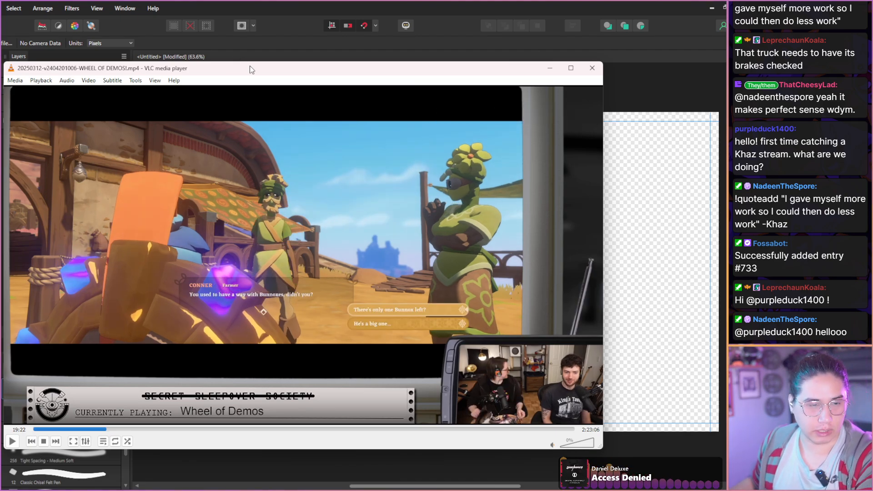
Move the player window off the Layers panel and scan the footage from 19:22 to 20:19 for expressive moments.
{"action": "left_click_drag", "start_coordinate": [249, 66], "coordinate": [297, 69]}
{"action": "key", "text": "shift+Right"}
{"action": "key", "text": "shift+Right"}
{"action": "key", "text": "shift+Right"}
{"action": "key", "text": "shift+Right"}
{"action": "key", "text": "shift+Right"}
{"action": "key", "text": "shift+Right"}
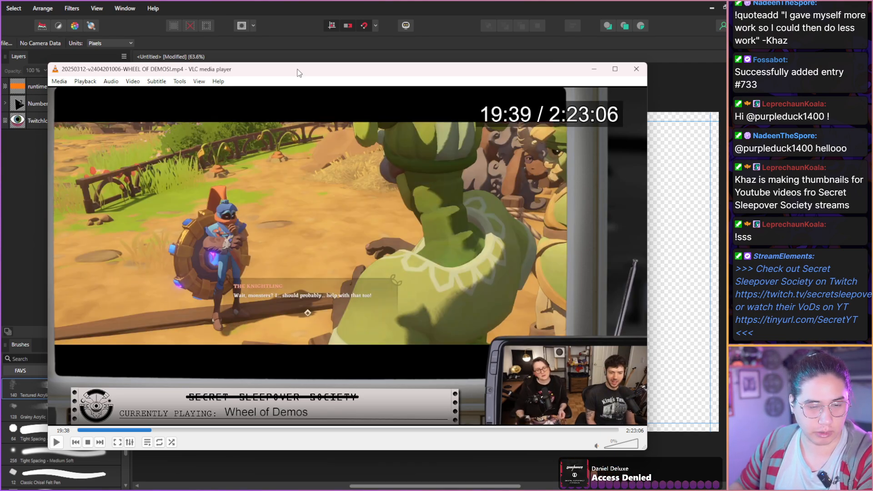
{"action": "key", "text": "shift+Right"}
{"action": "key", "text": "shift+Right"}
{"action": "key", "text": "shift+Right"}
{"action": "key", "text": "shift+Right"}
{"action": "key", "text": "shift+Right"}
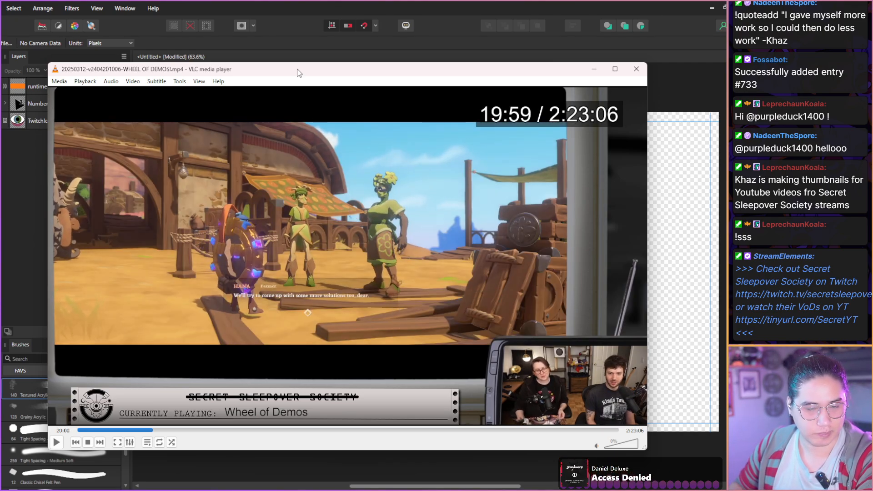
{"action": "key", "text": "shift+Right"}
{"action": "key", "text": "shift+Right"}
{"action": "key", "text": "shift+Right"}
{"action": "key", "text": "shift+Right"}
{"action": "key", "text": "shift+Right"}
{"action": "key", "text": "shift+Right"}
{"action": "key", "text": "shift+Right"}
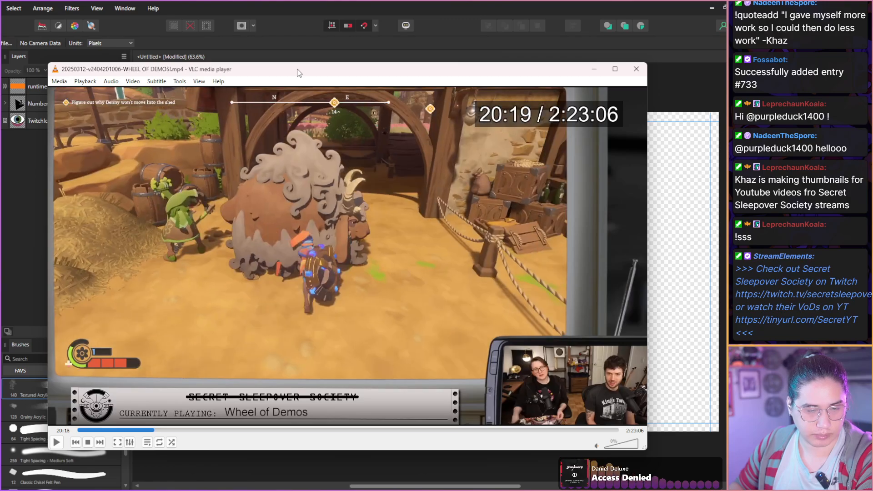
Scan the farmyard gameplay and settings menu footage from 20:19 to 21:17, checking the hosts' expressions.
{"action": "key", "text": "shift+Right"}
{"action": "key", "text": "shift+Right"}
{"action": "key", "text": "shift+Right"}
{"action": "key", "text": "shift+Right"}
{"action": "key", "text": "shift+Right"}
{"action": "key", "text": "shift+Right"}
{"action": "key", "text": "shift+Right"}
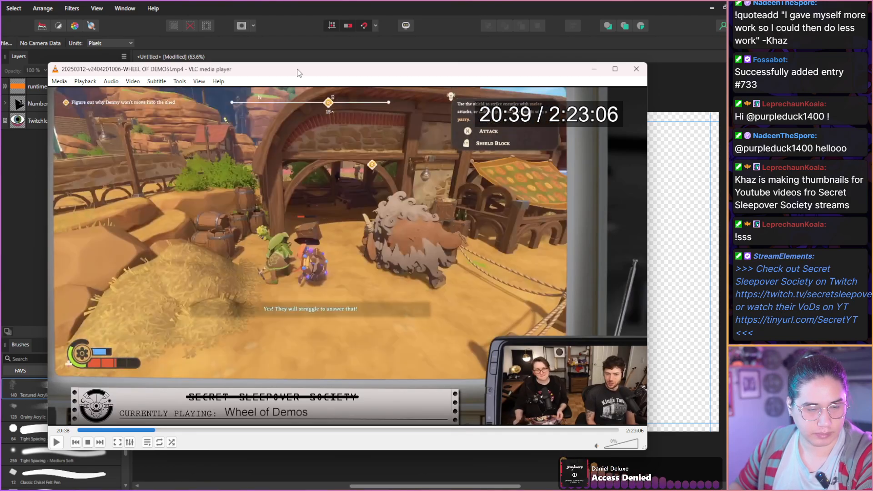
{"action": "key", "text": "shift+Right"}
{"action": "key", "text": "shift+Right"}
{"action": "key", "text": "shift+Right"}
{"action": "key", "text": "shift+Right"}
{"action": "key", "text": "shift+Right"}
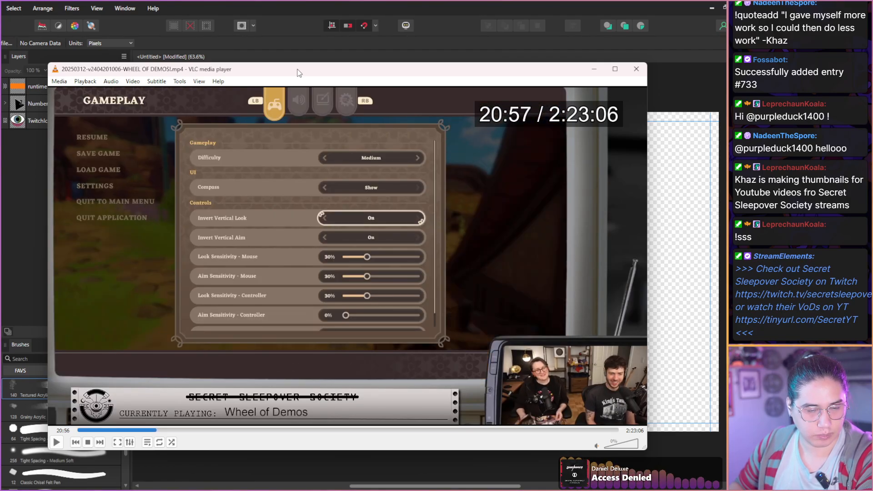
{"action": "key", "text": "shift+Right"}
{"action": "key", "text": "shift+Right"}
{"action": "key", "text": "shift+Right"}
{"action": "key", "text": "shift+Right"}
{"action": "key", "text": "shift+Right"}
{"action": "key", "text": "shift+Right"}
{"action": "key", "text": "shift+Right"}
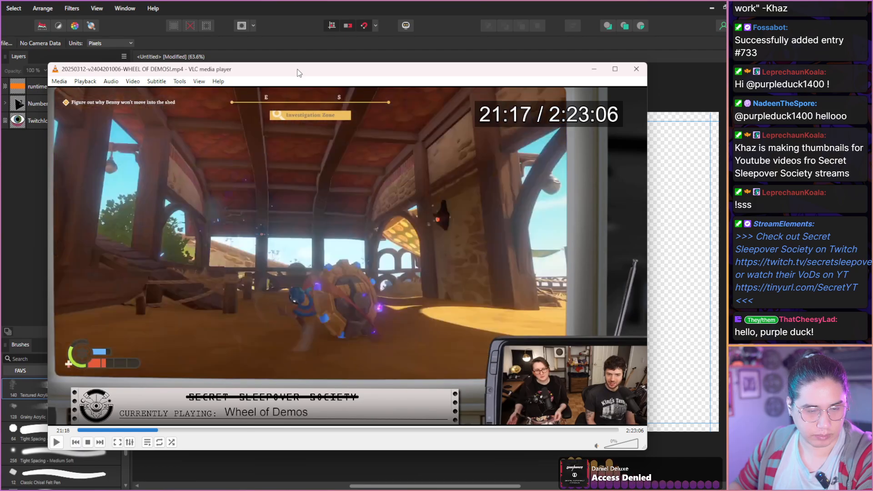
Scan the barn investigation gameplay from 21:17 to 22:25, looking for a clear view of the main character.
{"action": "key", "text": "shift+Right"}
{"action": "key", "text": "shift+Right"}
{"action": "key", "text": "shift+Right"}
{"action": "key", "text": "shift+Right"}
{"action": "key", "text": "shift+Right"}
{"action": "key", "text": "shift+Right"}
{"action": "key", "text": "shift+Right"}
{"action": "key", "text": "shift+Right"}
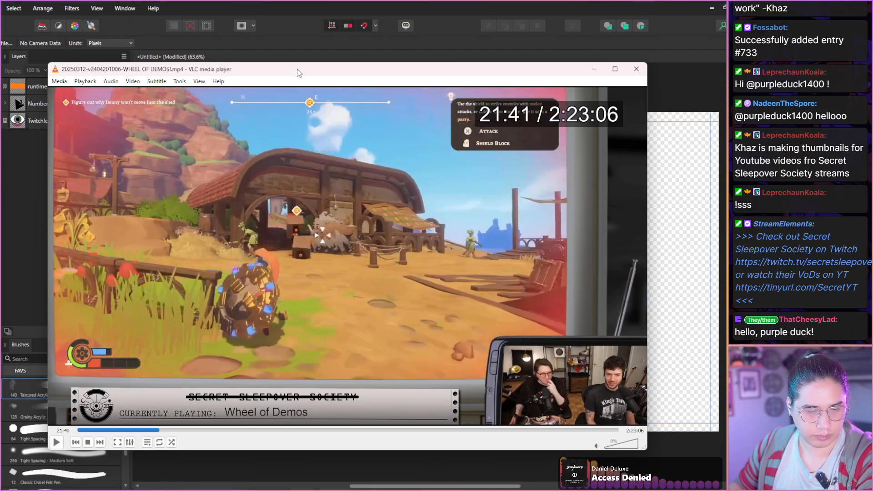
{"action": "key", "text": "shift+Right"}
{"action": "key", "text": "shift+Right"}
{"action": "key", "text": "shift+Right"}
{"action": "key", "text": "shift+Right"}
{"action": "key", "text": "shift+Right"}
{"action": "key", "text": "shift+Right"}
{"action": "key", "text": "shift+Right"}
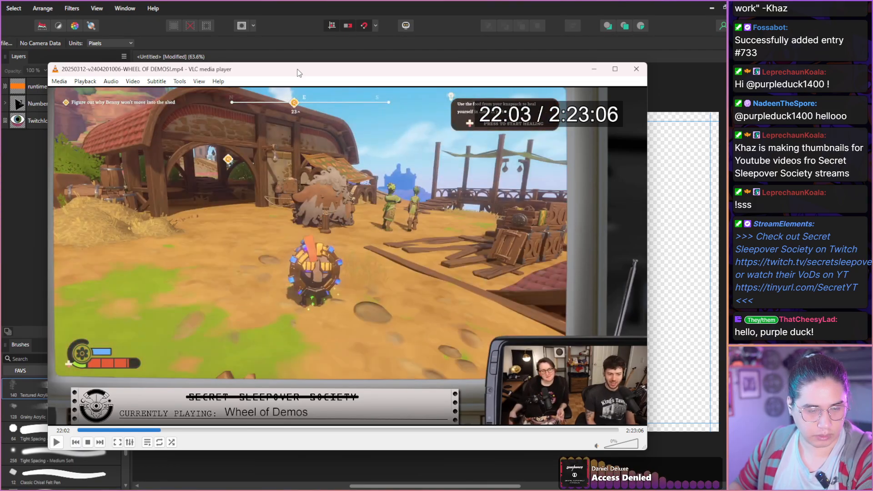
{"action": "key", "text": "shift+Right"}
{"action": "key", "text": "shift+Right"}
{"action": "key", "text": "shift+Right"}
{"action": "key", "text": "shift+Right"}
{"action": "key", "text": "shift+Right"}
{"action": "key", "text": "shift+Right"}
{"action": "key", "text": "shift+Right"}
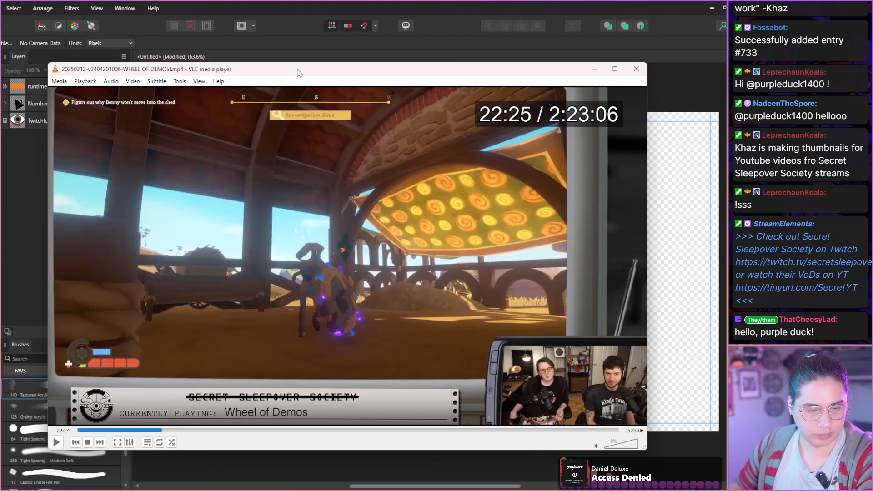
Advance to the Knightling's close-up around 22:35 and take a snapshot of it.
{"action": "key", "text": "shift+Right"}
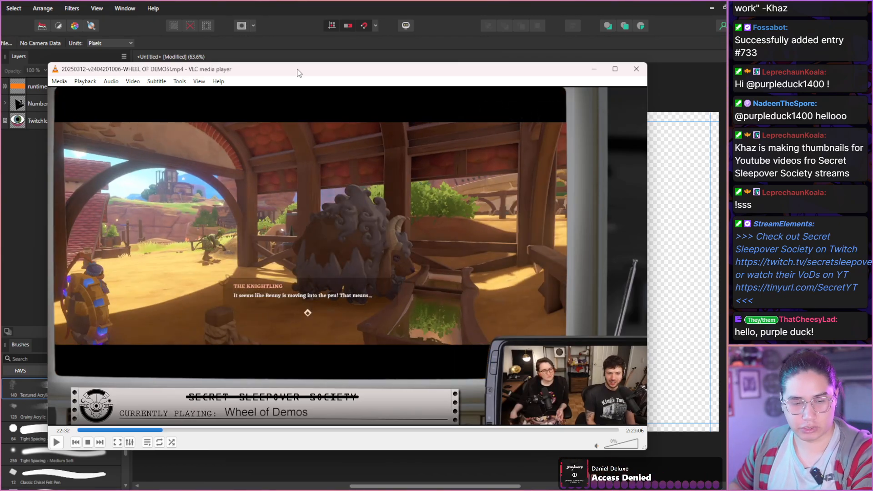
{"action": "key", "text": "shift+Right"}
{"action": "key", "text": "shift+Left"}
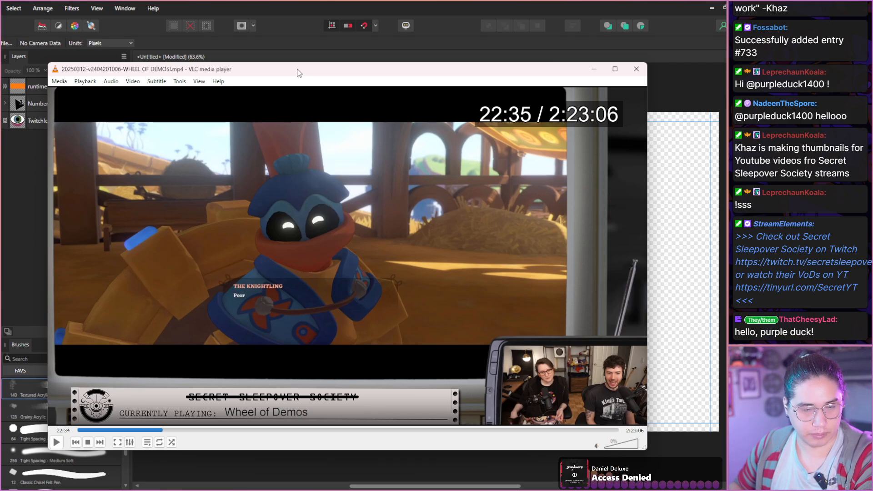
{"action": "key", "text": "shift+Right"}
{"action": "key", "text": "shift+s"}
Scan the footage from 22:35 to the rooftop gameplay at 23:43, examining the character poses and the hosts.
{"action": "key", "text": "shift+Right"}
{"action": "key", "text": "shift+Right"}
{"action": "key", "text": "shift+Right"}
{"action": "key", "text": "shift+Right"}
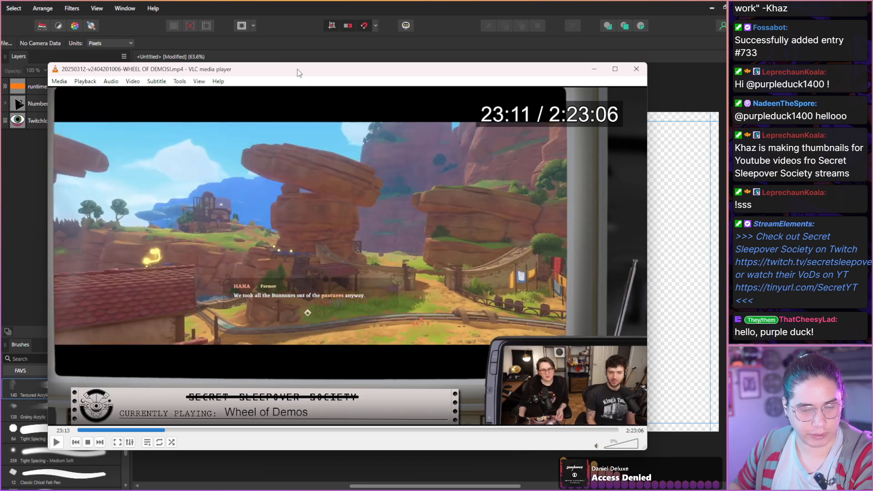
{"action": "key", "text": "shift+Right"}
{"action": "key", "text": "shift+Right"}
{"action": "key", "text": "shift+Right"}
{"action": "key", "text": "shift+Right"}
{"action": "key", "text": "shift+Right"}
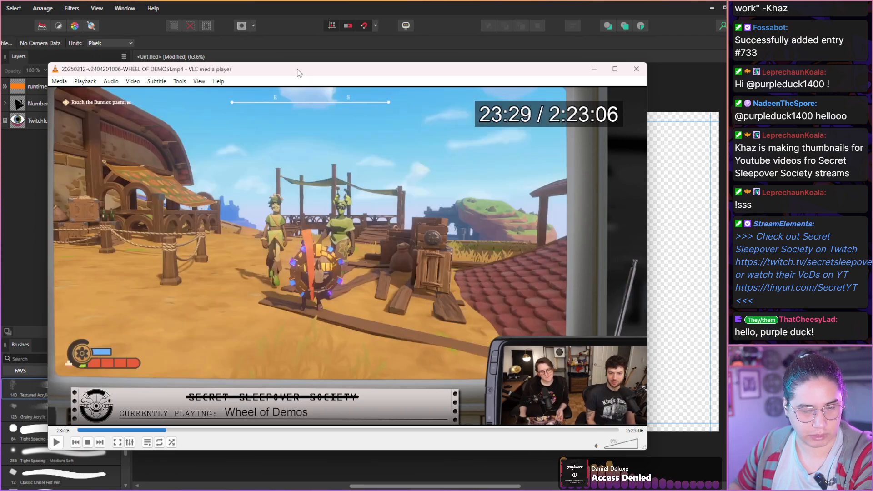
{"action": "key", "text": "shift+Right"}
{"action": "key", "text": "shift+Right"}
{"action": "key", "text": "shift+Right"}
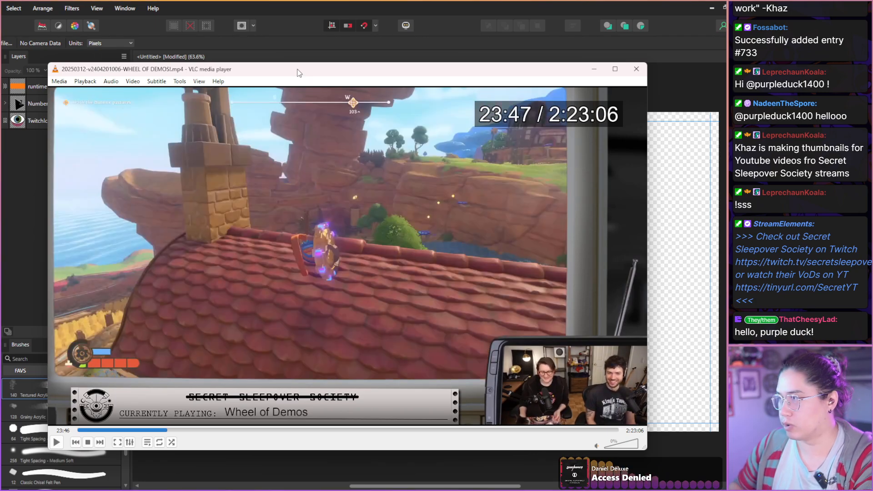
Scan the gameplay from the rooftops at 23:43 to the storage building investigation at 24:53 for usable shots.
{"action": "key", "text": "shift+Right"}
{"action": "key", "text": "shift+Right"}
{"action": "key", "text": "shift+Right"}
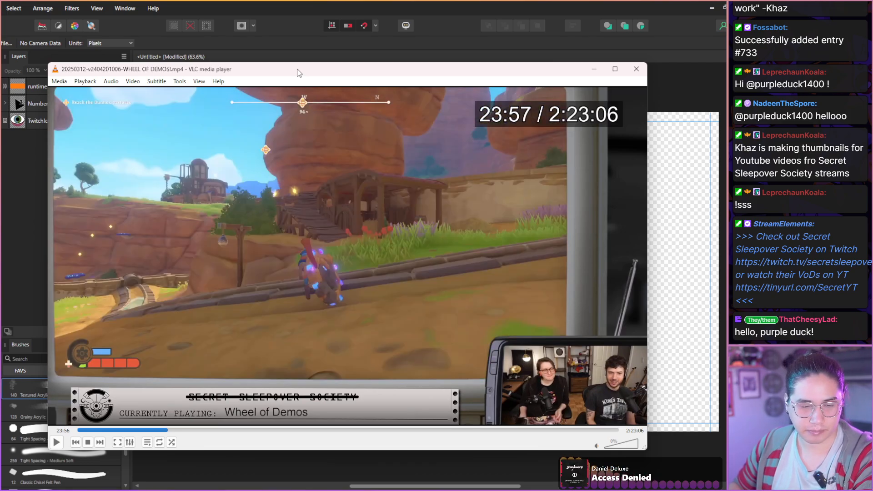
{"action": "key", "text": "shift+Right"}
{"action": "key", "text": "shift+Right"}
{"action": "key", "text": "shift+Right"}
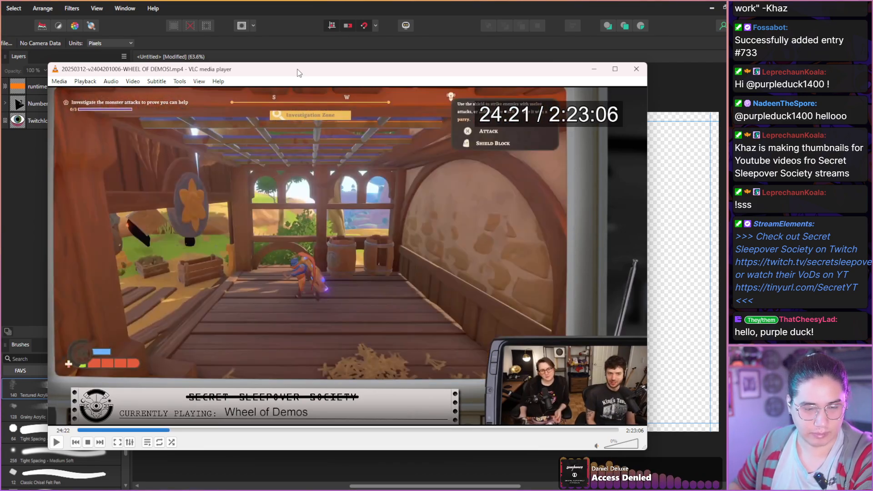
{"action": "key", "text": "shift+Right"}
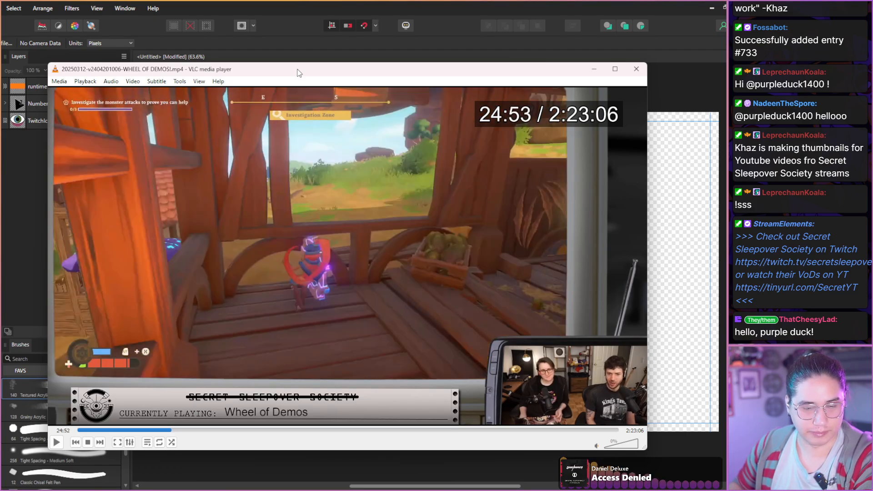
Step back and forth around 24:57 to the Knightling's close-up in the storage building scene and take a snapshot.
{"action": "key", "text": "shift+Right"}
Scan the monster attack investigation footage from 24:57 to the dialogue scene at 26:19, looking for another usable shot.
{"action": "key", "text": "shift+Right"}
{"action": "key", "text": "shift+Left"}
{"action": "key", "text": "shift+Left"}
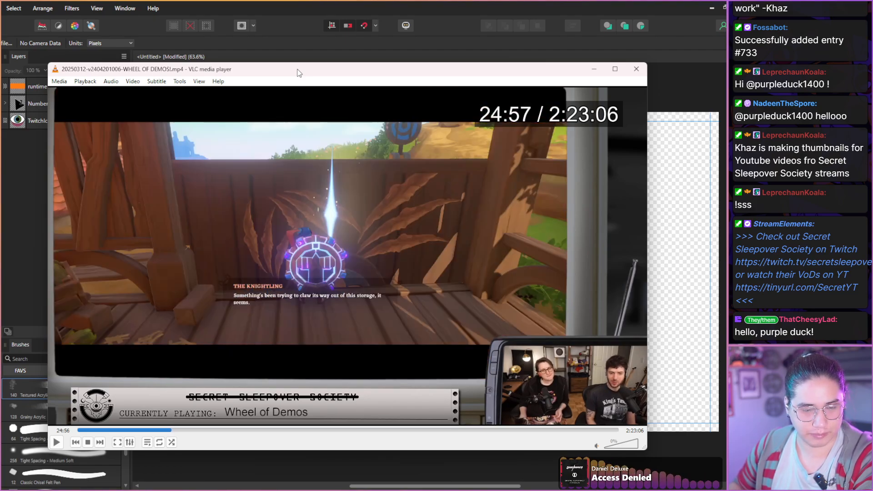
{"action": "key", "text": "shift+s"}
{"action": "key", "text": "shift+Right"}
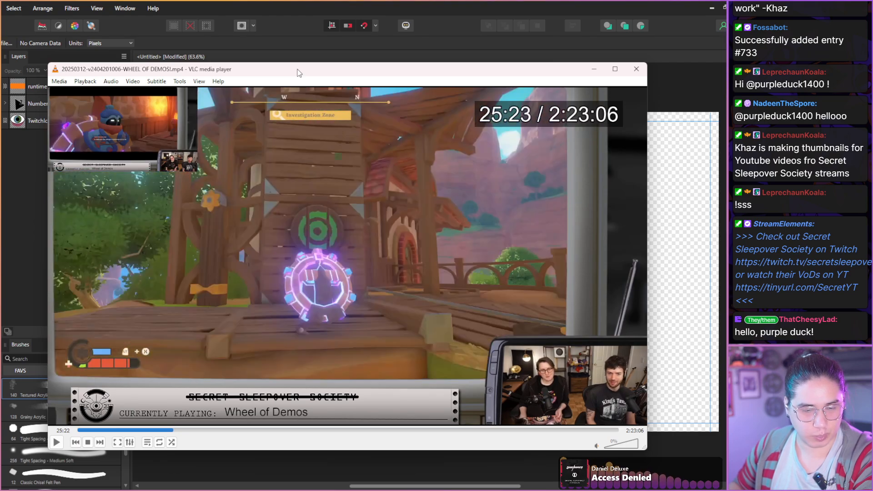
{"action": "key", "text": "shift+Right"}
{"action": "key", "text": "shift+Right"}
{"action": "key", "text": "shift+Right"}
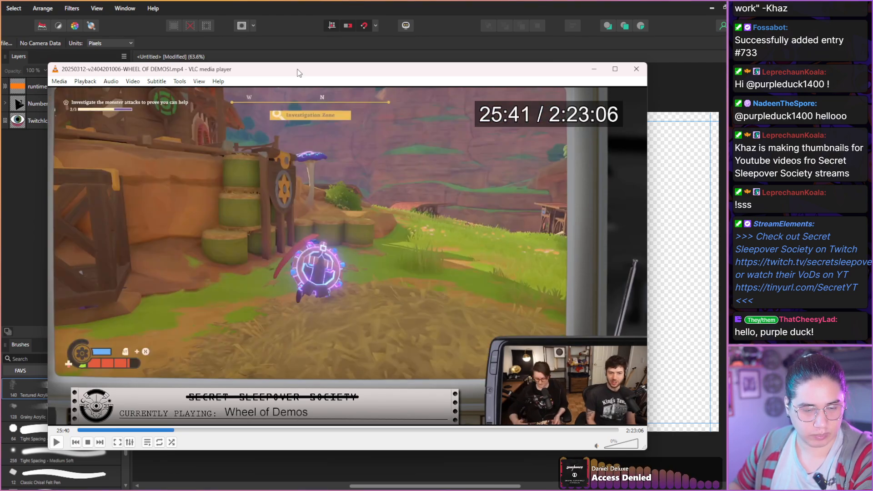
{"action": "key", "text": "shift+Right"}
{"action": "key", "text": "shift+Right"}
{"action": "key", "text": "shift+Right"}
{"action": "key", "text": "shift+Right"}
{"action": "key", "text": "shift+Right"}
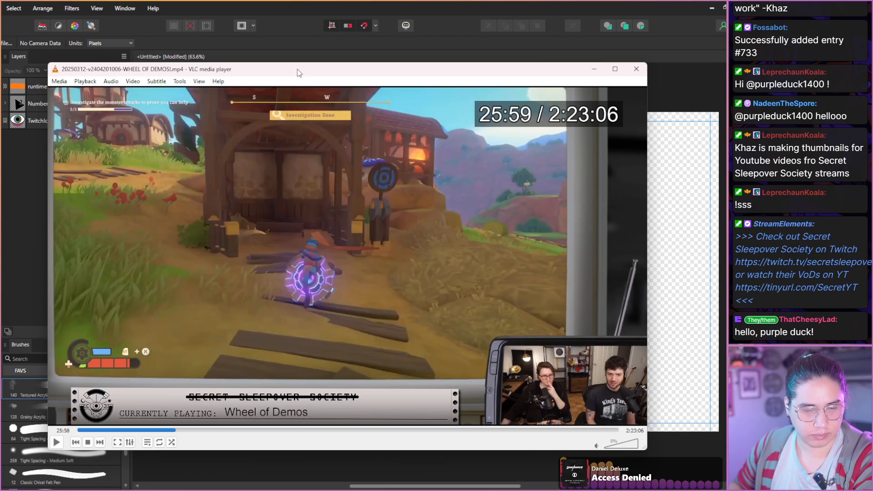
{"action": "key", "text": "shift+Right"}
{"action": "key", "text": "shift+Right"}
{"action": "key", "text": "shift+Right"}
Scan the footage from 26:19 through the Knightling's dialogue scenes to the merchant calling for help at 29:25 for usable shots.
{"action": "key", "text": "shift+Right"}
{"action": "key", "text": "shift+Right"}
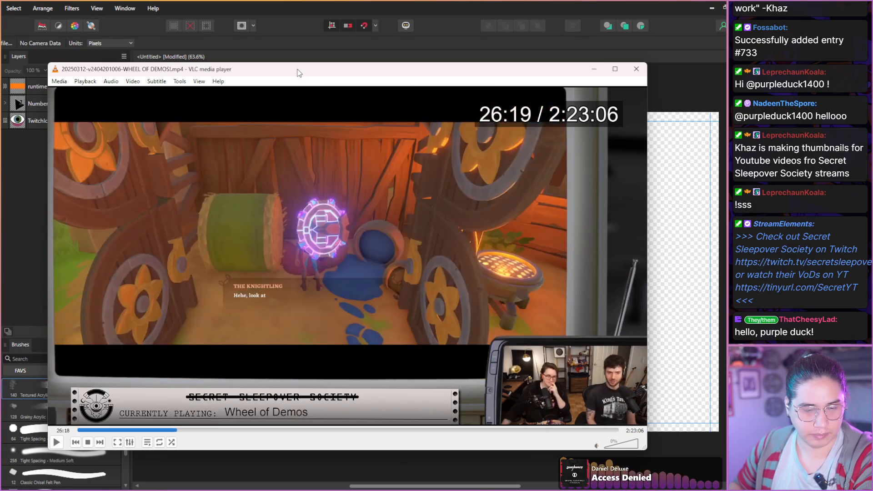
{"action": "key", "text": "shift+Right"}
{"action": "key", "text": "shift+Right"}
{"action": "key", "text": "shift+Right"}
{"action": "key", "text": "shift+Right"}
{"action": "key", "text": "shift+Right"}
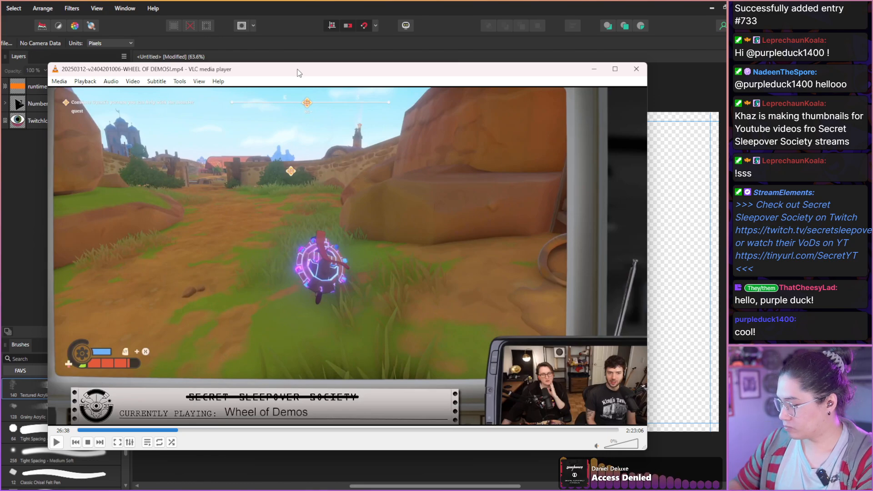
{"action": "key", "text": "shift+Right"}
{"action": "key", "text": "shift+Right"}
{"action": "key", "text": "shift+Right"}
{"action": "key", "text": "shift+Right"}
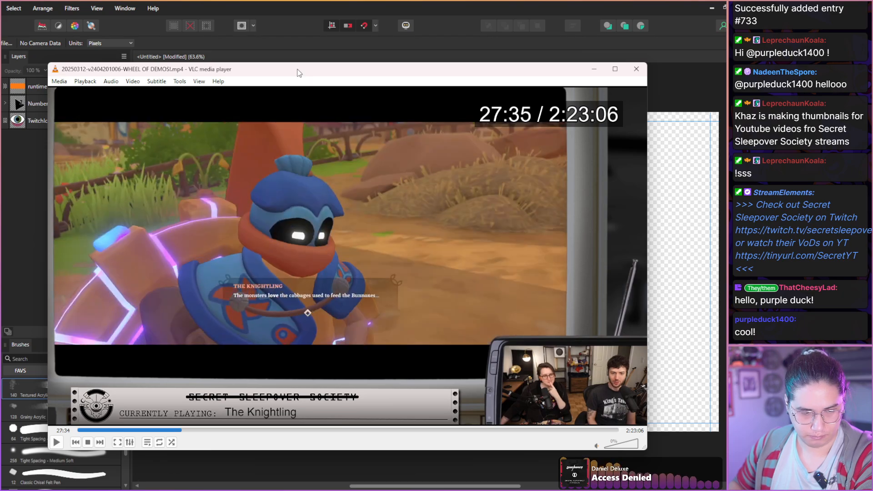
{"action": "key", "text": "shift+Right"}
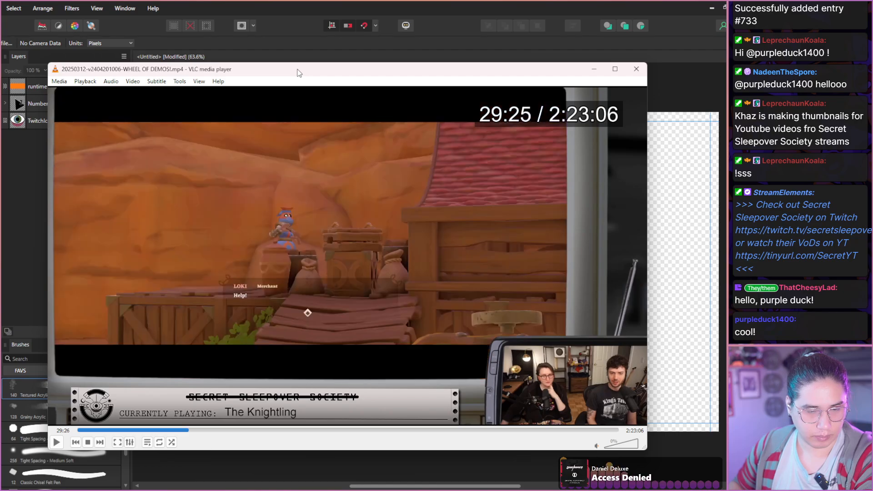
Scan the gameplay from 29:25 through the orange crop field to the Knightling's glowing ruins scene at 32:58.
{"action": "key", "text": "shift+Right"}
{"action": "key", "text": "shift+Right"}
{"action": "key", "text": "shift+Right"}
{"action": "key", "text": "shift+Right"}
{"action": "key", "text": "shift+Right"}
{"action": "key", "text": "shift+Right"}
{"action": "key", "text": "shift+Right"}
{"action": "key", "text": "shift+Right"}
{"action": "key", "text": "shift+Right"}
{"action": "key", "text": "shift+Right"}
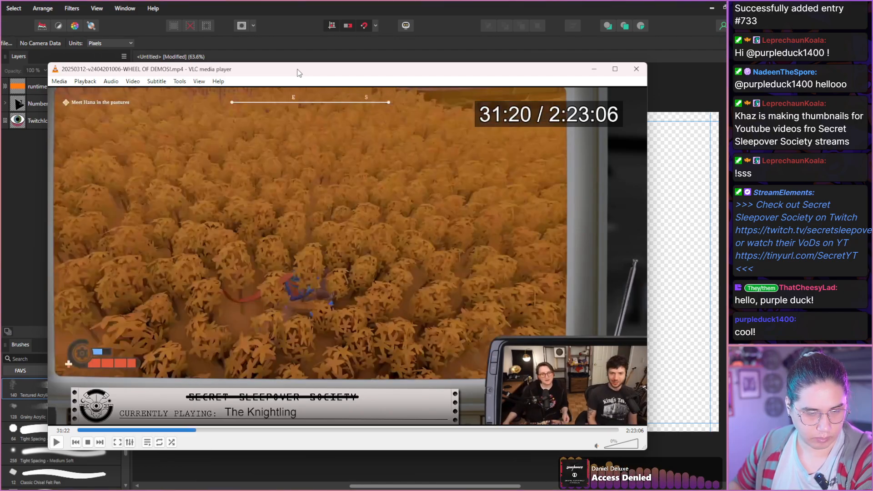
{"action": "key", "text": "shift+Right"}
{"action": "key", "text": "shift+Right"}
{"action": "key", "text": "shift+Right"}
{"action": "key", "text": "shift+Right"}
{"action": "key", "text": "shift+Right"}
{"action": "key", "text": "shift+Right"}
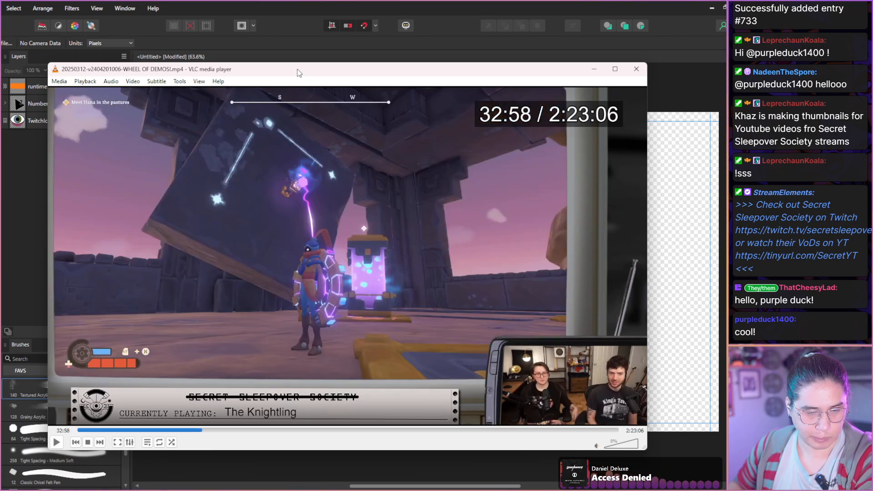
Scan the gameplay from 32:58 along the cliffs to the blue field at 34:56, checking the hosts' expressions.
{"action": "key", "text": "alt+Right"}
{"action": "key", "text": "alt+Right"}
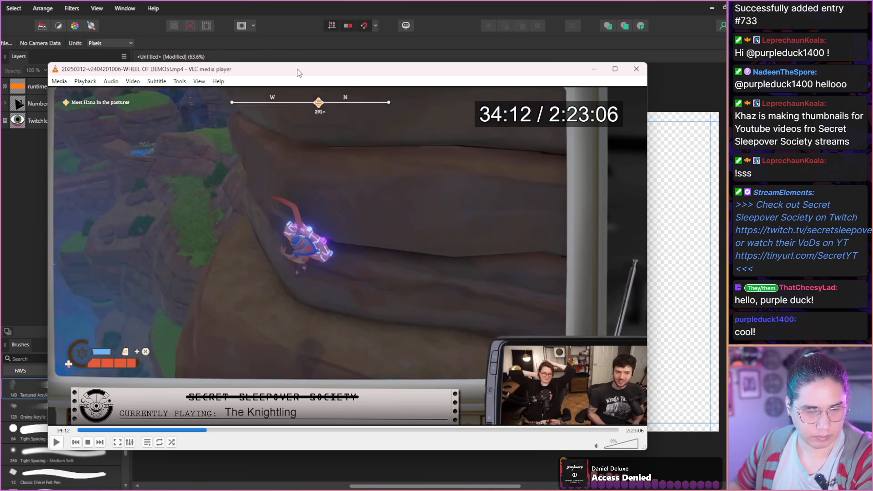
{"action": "key", "text": "shift+Right"}
{"action": "key", "text": "alt+Right"}
{"action": "key", "text": "alt+Right"}
{"action": "key", "text": "alt+Right"}
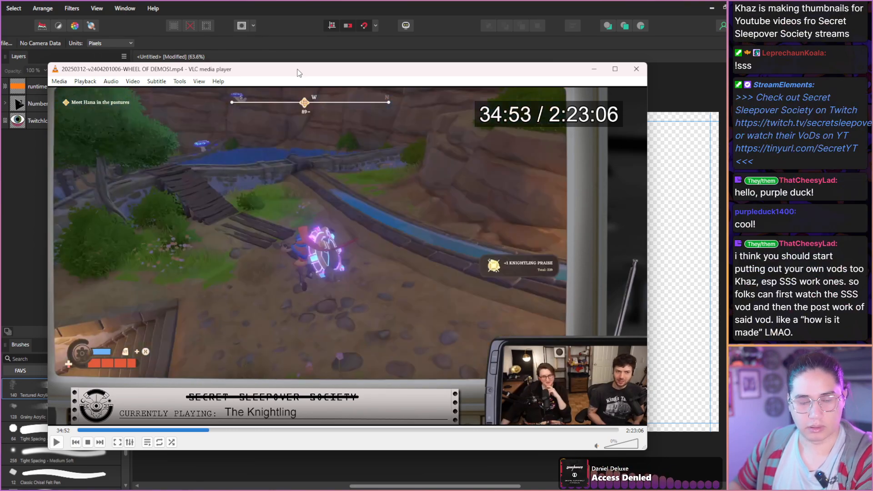
{"action": "key", "text": "shift+Right"}
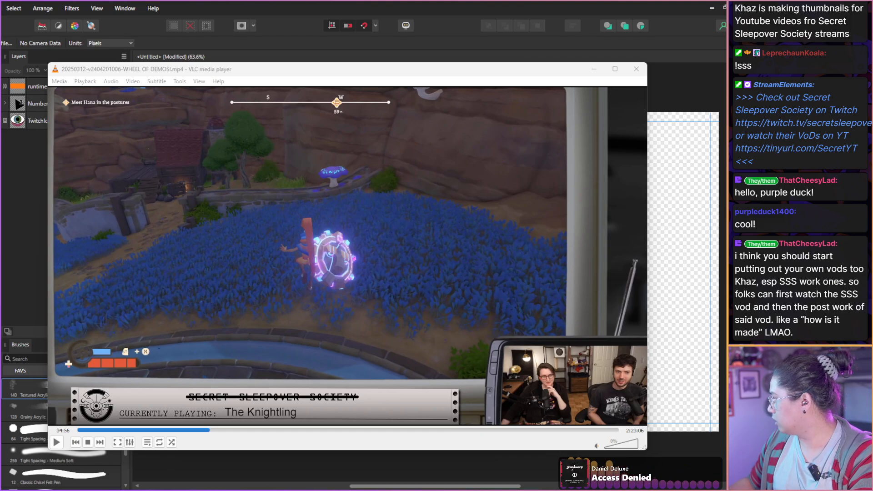
Switch to Affinity Photo and open the recent document Split Fiction.afphoto.
{"action": "key", "text": "alt+Tab"}
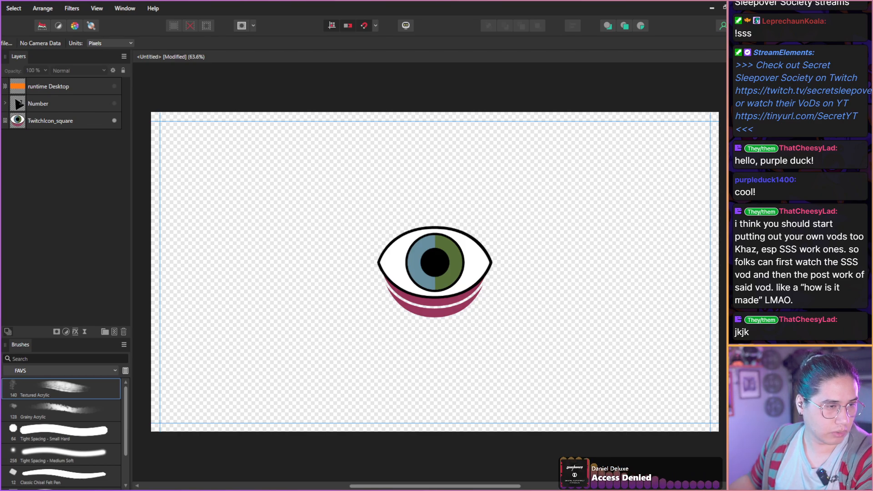
{"action": "left_click", "coordinate": [0, 9]}
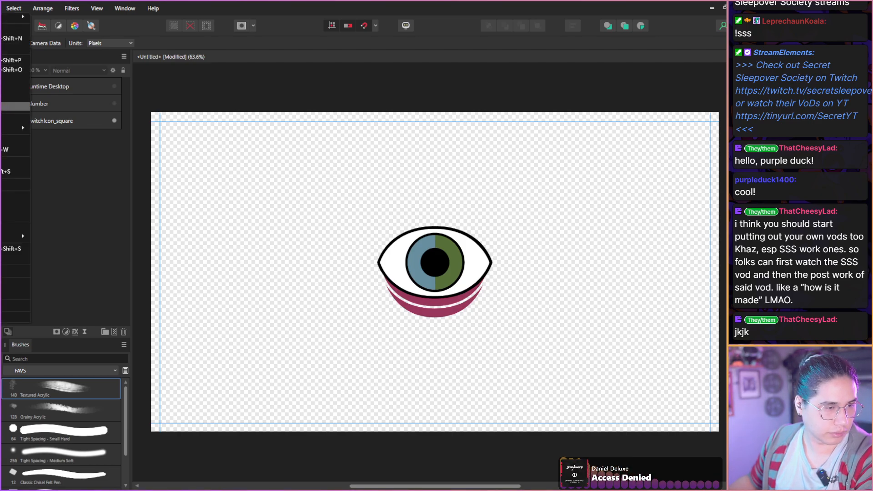
{"action": "left_click", "coordinate": [13, 119]}
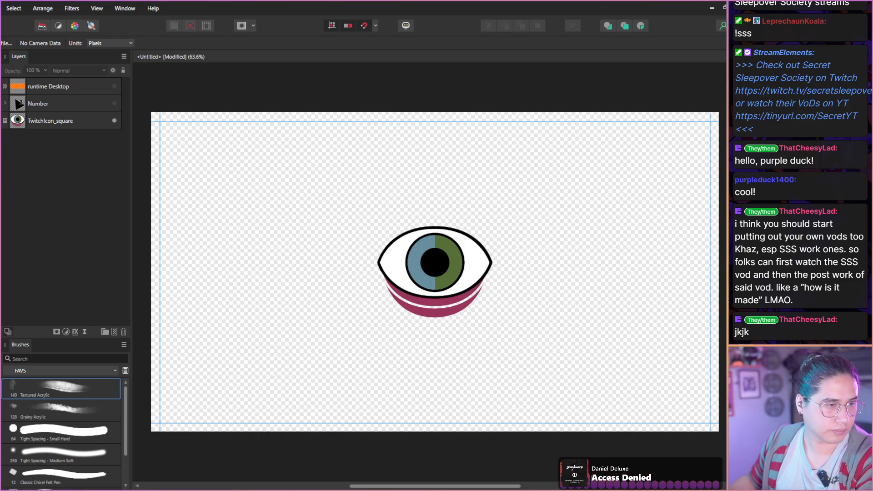
{"action": "left_click", "coordinate": [0, 8]}
{"action": "mouse_move", "coordinate": [14, 128]}
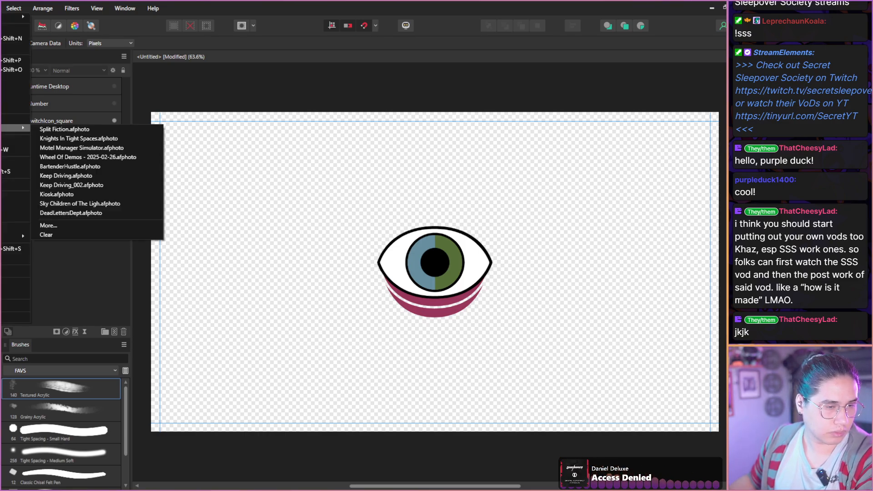
{"action": "left_click", "coordinate": [127, 131]}
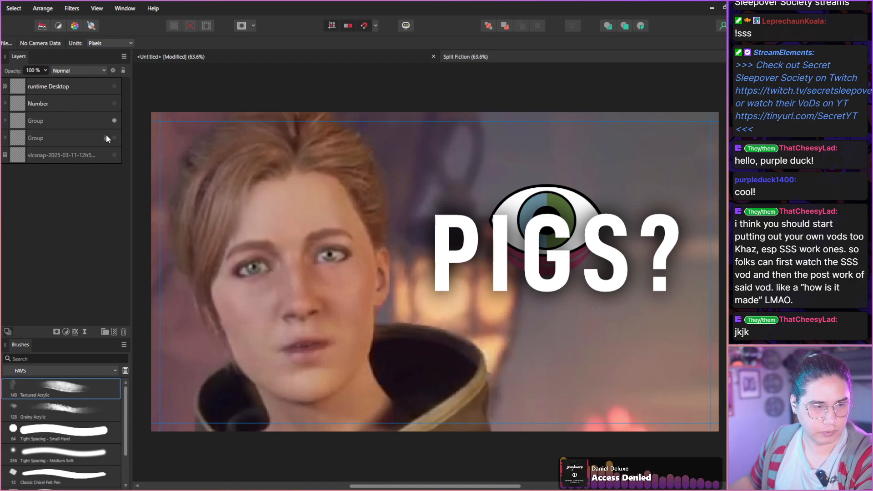
Toggle the visibility of the two groups to compare the hosts' costume thumbnail with the "PIGS?" version.
{"action": "left_click", "coordinate": [115, 121]}
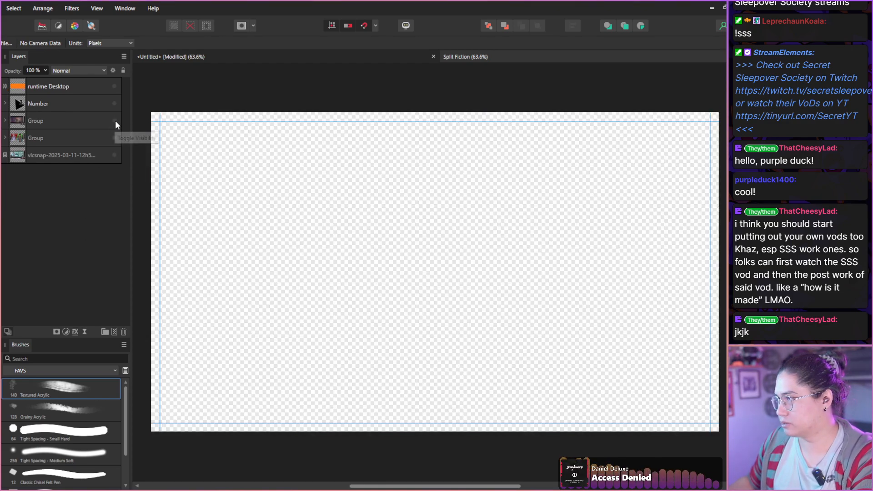
{"action": "left_click", "coordinate": [119, 128]}
{"action": "left_click", "coordinate": [120, 137]}
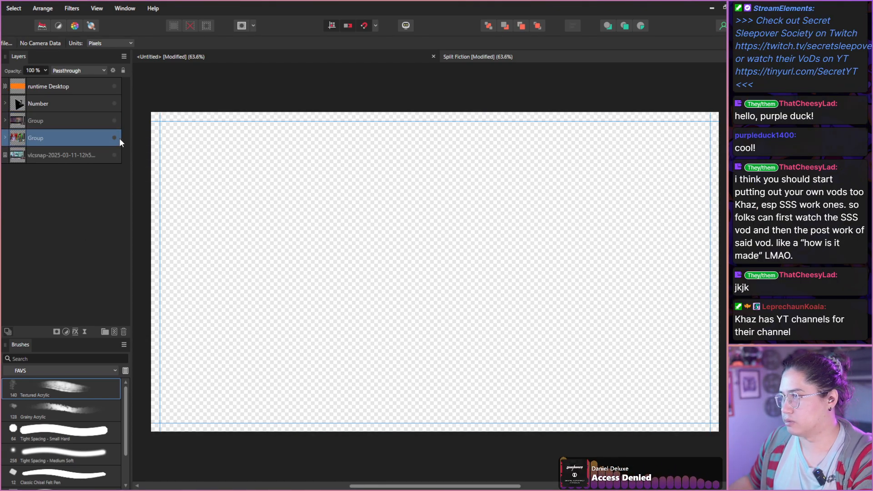
{"action": "left_click", "coordinate": [118, 137]}
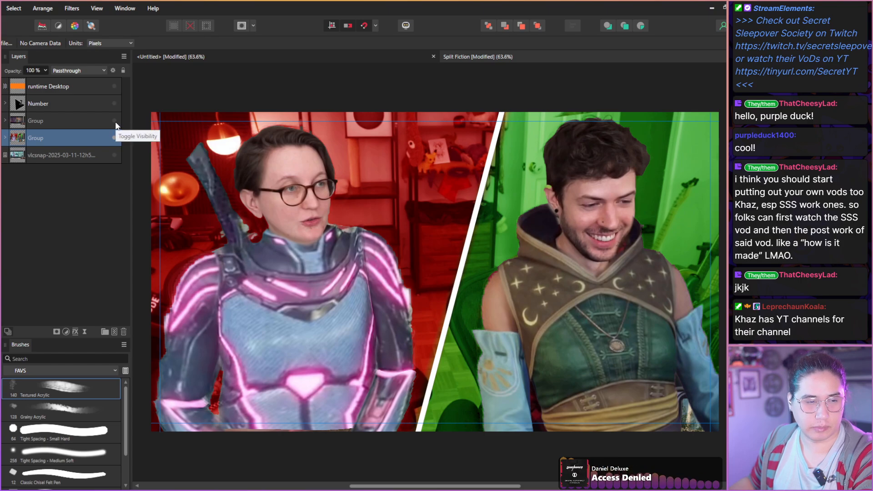
{"action": "left_click", "coordinate": [114, 120]}
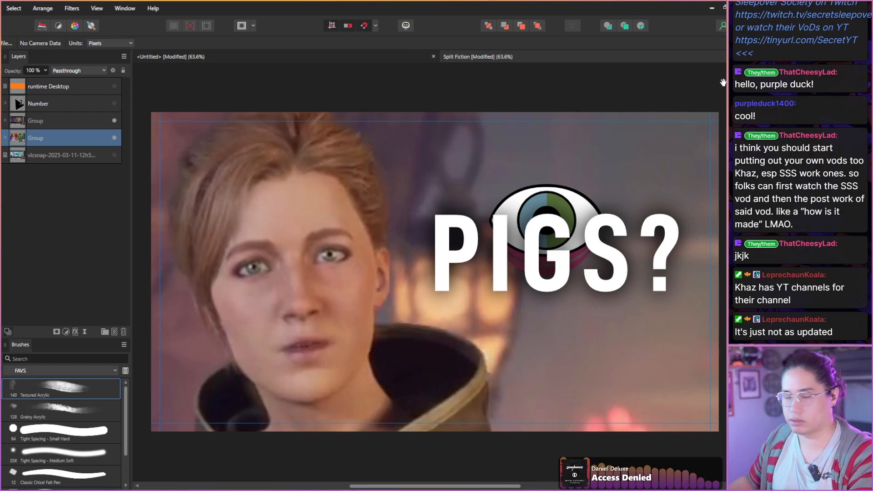
{"action": "left_click", "coordinate": [114, 120]}
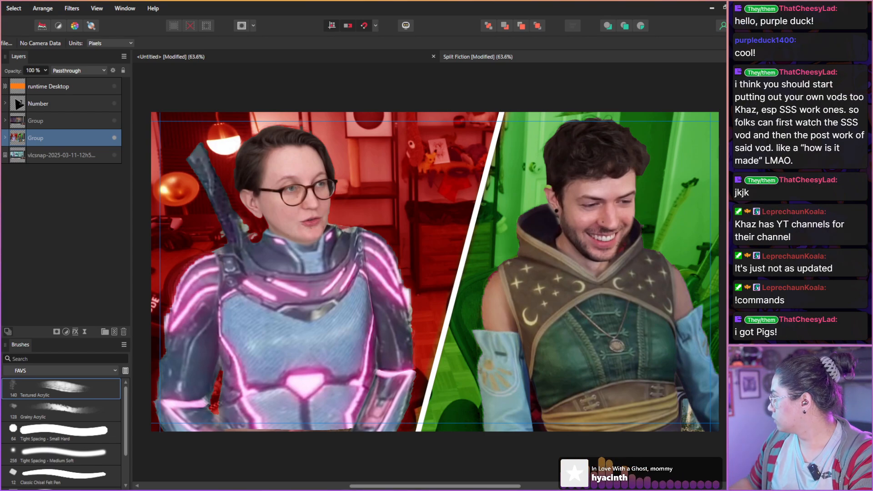
{"action": "left_click", "coordinate": [114, 120]}
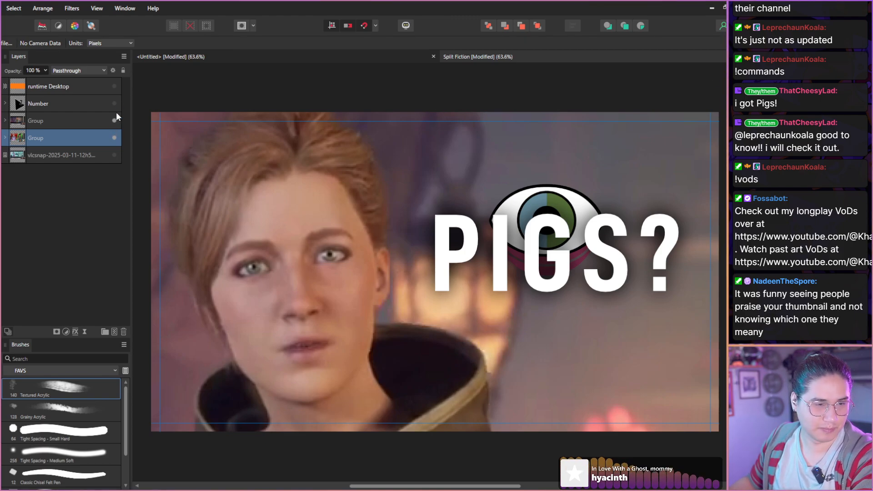
Close the Split Fiction document without saving the changes and switch back to the Wheel of Demos video in VLC.
{"action": "key", "text": "ctrl+w"}
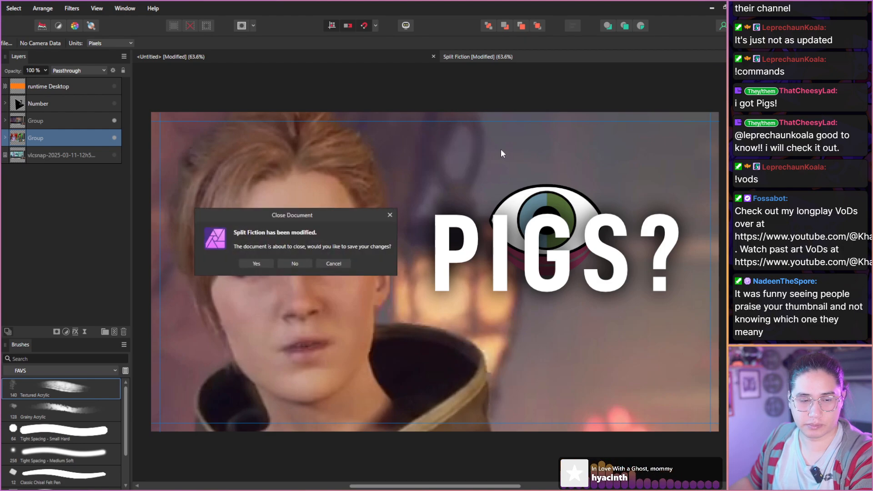
{"action": "left_click", "coordinate": [294, 264]}
{"action": "key", "text": "alt+Tab"}
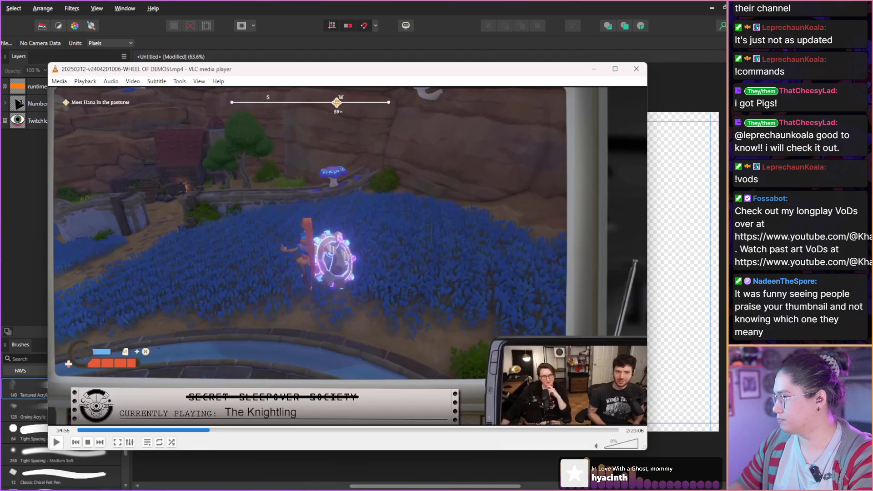
Scan the gameplay from 34:56 past the wrecked cart to the mushroom path at 35:11.
{"action": "key", "text": "shift+Right"}
{"action": "key", "text": "shift+Right"}
{"action": "key", "text": "shift+Right"}
{"action": "key", "text": "shift+Right"}
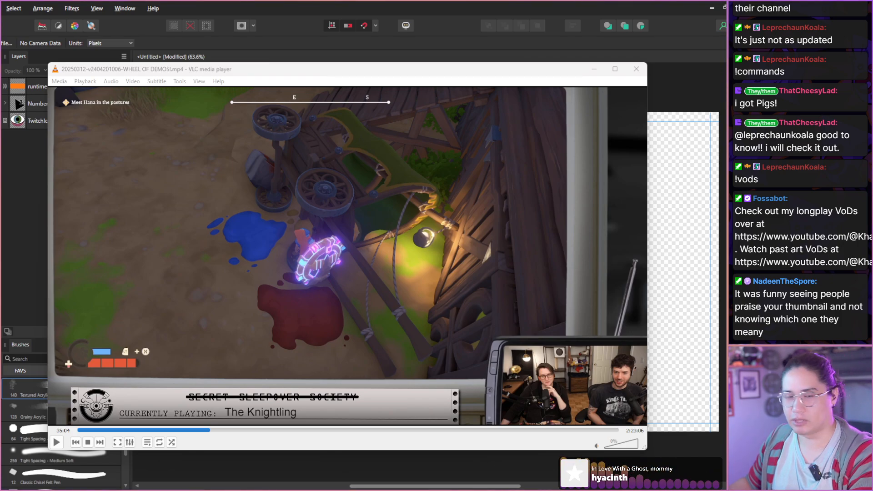
{"action": "left_click", "coordinate": [408, 191]}
{"action": "key", "text": "shift+Right"}
{"action": "key", "text": "shift+Right"}
{"action": "key", "text": "shift+Right"}
{"action": "key", "text": "shift+Right"}
{"action": "key", "text": "shift+Right"}
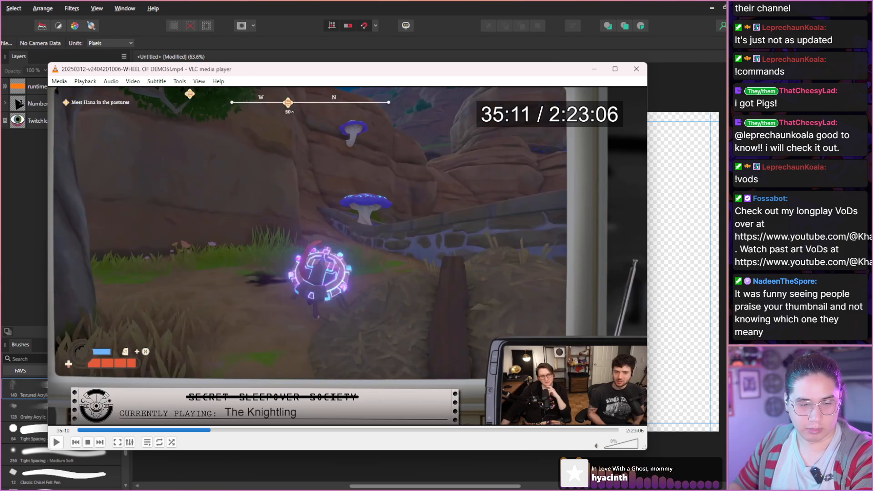
Scan the footage from 35:11 through Hana's dialogue to the enlarged view of the hosts at 35:59.
{"action": "key", "text": "shift+Right"}
{"action": "key", "text": "shift+Right"}
{"action": "key", "text": "shift+Right"}
{"action": "key", "text": "shift+Right"}
{"action": "key", "text": "shift+Right"}
{"action": "key", "text": "shift+Right"}
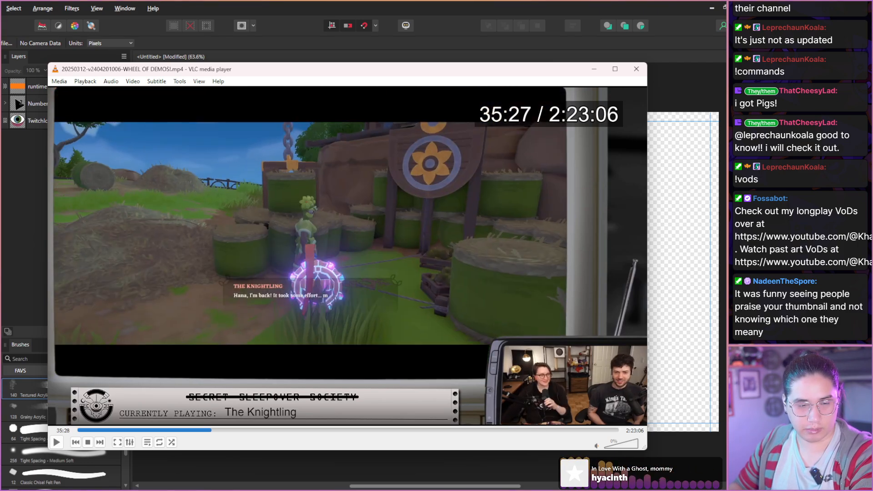
{"action": "key", "text": "shift+Right"}
{"action": "key", "text": "shift+Right"}
{"action": "key", "text": "shift+Right"}
{"action": "key", "text": "shift+Right"}
{"action": "key", "text": "shift+Right"}
{"action": "key", "text": "shift+Right"}
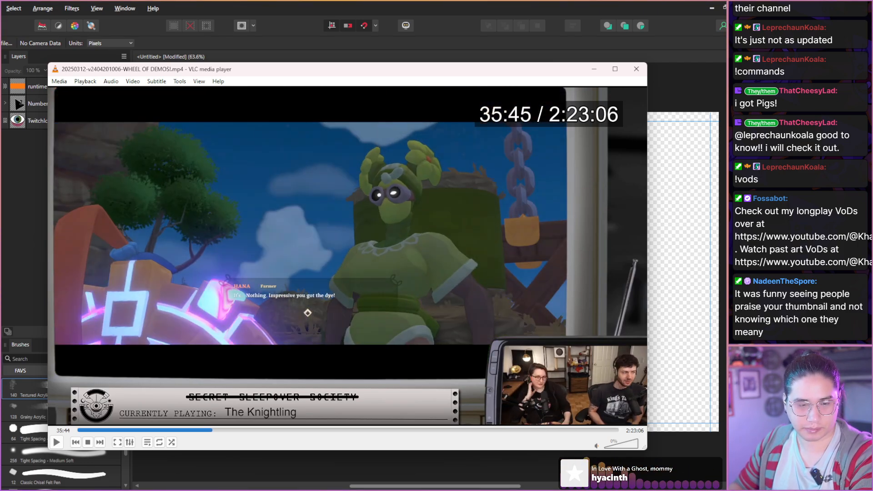
{"action": "key", "text": "shift+Right"}
{"action": "key", "text": "shift+Right"}
{"action": "key", "text": "shift+Right"}
{"action": "key", "text": "shift+Right"}
{"action": "key", "text": "shift+Right"}
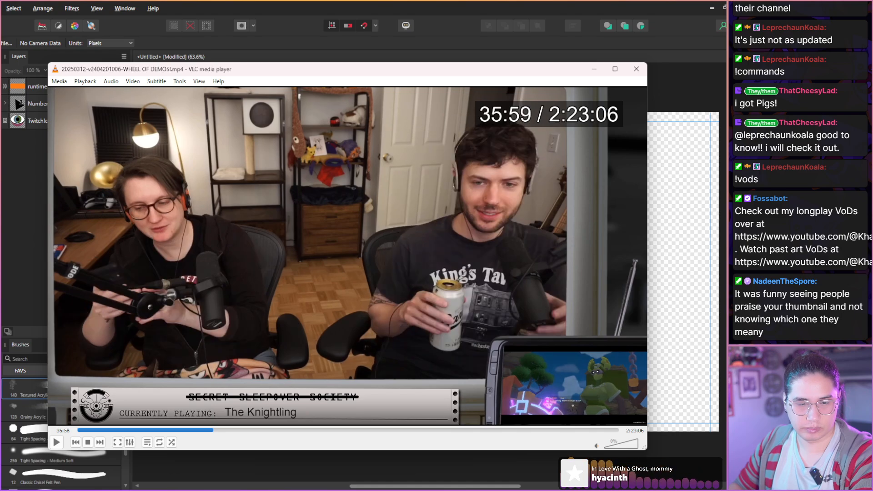
Examine the hosts' expressions in the enlarged camera view from 35:59 to 36:31.
{"action": "key", "text": "shift+Right"}
{"action": "key", "text": "shift+Right"}
{"action": "key", "text": "shift+Right"}
{"action": "key", "text": "shift+Right"}
{"action": "key", "text": "shift+Right"}
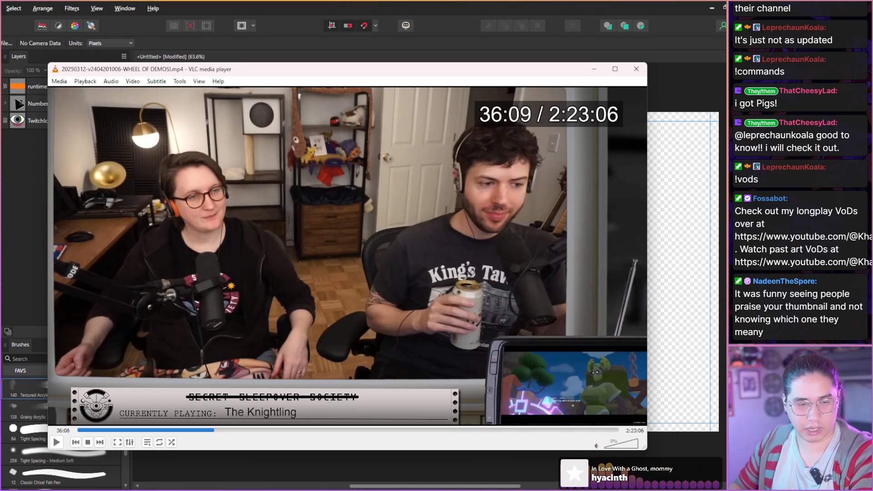
{"action": "key", "text": "shift+Right"}
{"action": "key", "text": "shift+Right"}
{"action": "key", "text": "shift+Right"}
{"action": "key", "text": "shift+Right"}
{"action": "key", "text": "shift+Right"}
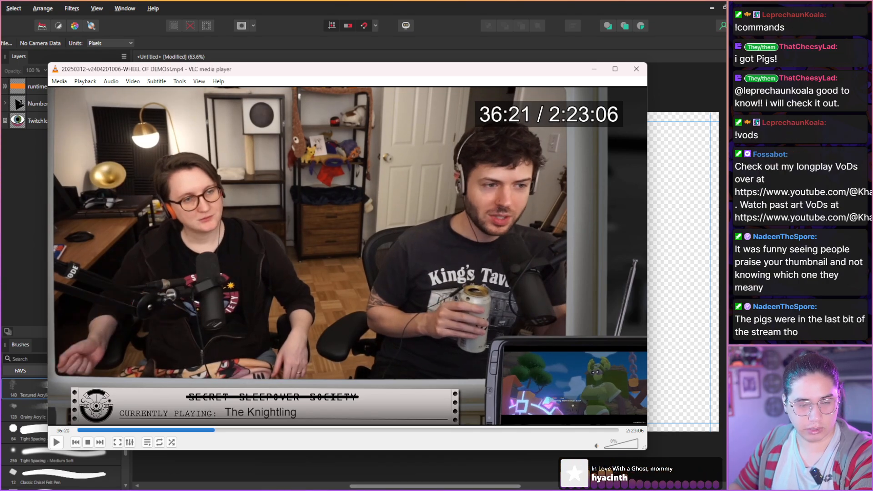
{"action": "key", "text": "shift+Right"}
{"action": "key", "text": "shift+Right"}
{"action": "key", "text": "shift+Right"}
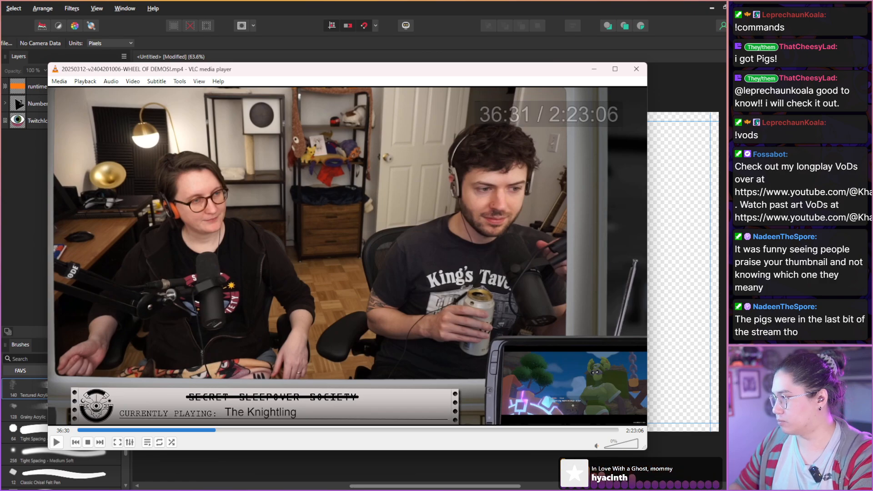
Examine the hosts' facial expressions from 36:31 to 37:07, looking for a usable still.
{"action": "key", "text": "shift+Right"}
{"action": "key", "text": "shift+Right"}
{"action": "key", "text": "shift+Right"}
{"action": "key", "text": "shift+Right"}
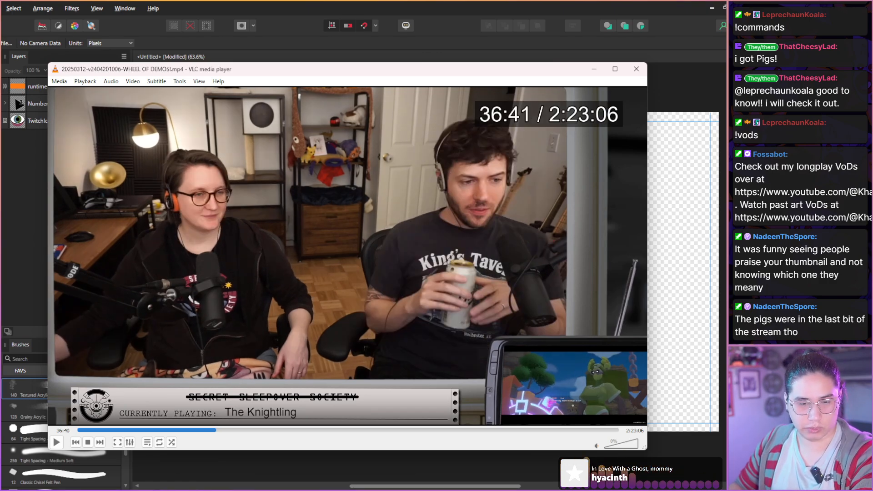
{"action": "key", "text": "shift+Right"}
{"action": "key", "text": "shift+Right"}
{"action": "key", "text": "shift+Right"}
{"action": "key", "text": "shift+Right"}
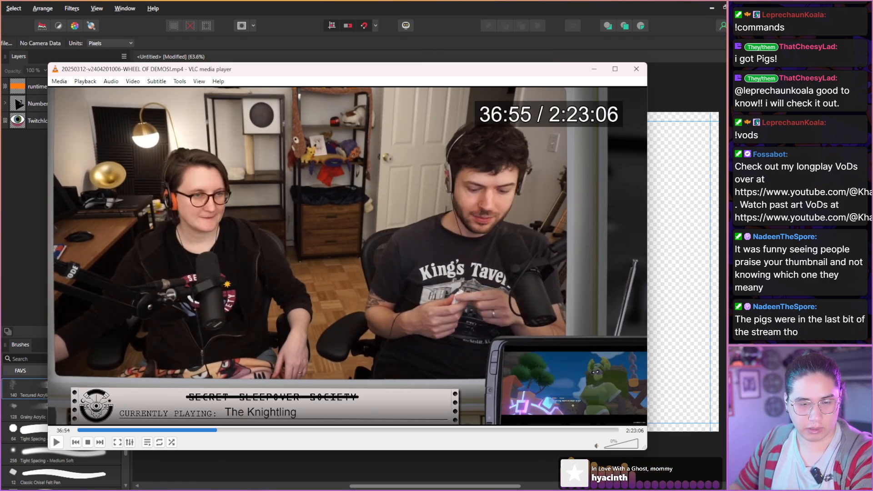
{"action": "key", "text": "shift+Right"}
{"action": "key", "text": "shift+Right"}
{"action": "key", "text": "shift+Right"}
{"action": "key", "text": "shift+Right"}
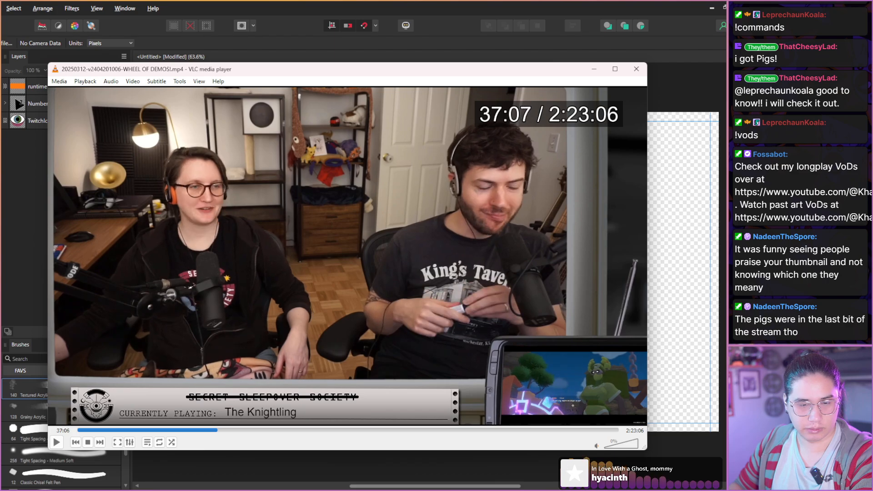
Continue examining the hosts' poses and expressions in the enlarged camera view from 37:07 to 37:57.
{"action": "key", "text": "shift+Right"}
{"action": "key", "text": "shift+Right"}
{"action": "key", "text": "shift+Right"}
{"action": "key", "text": "shift+Right"}
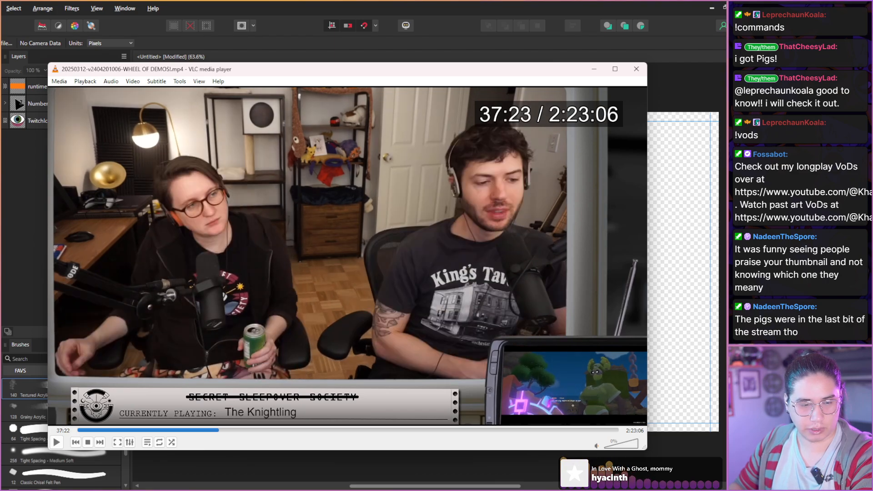
{"action": "key", "text": "shift+Right"}
{"action": "key", "text": "shift+Right"}
{"action": "key", "text": "shift+Right"}
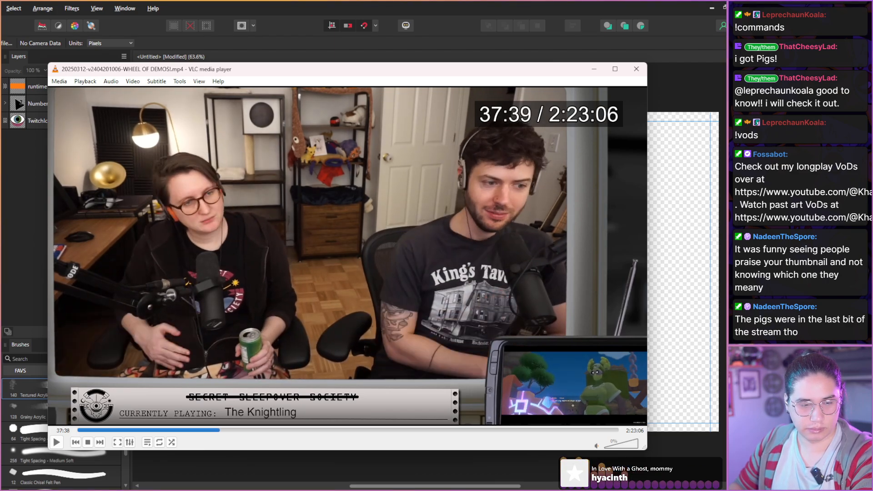
{"action": "key", "text": "shift+Right"}
{"action": "key", "text": "shift+Right"}
{"action": "key", "text": "shift+Right"}
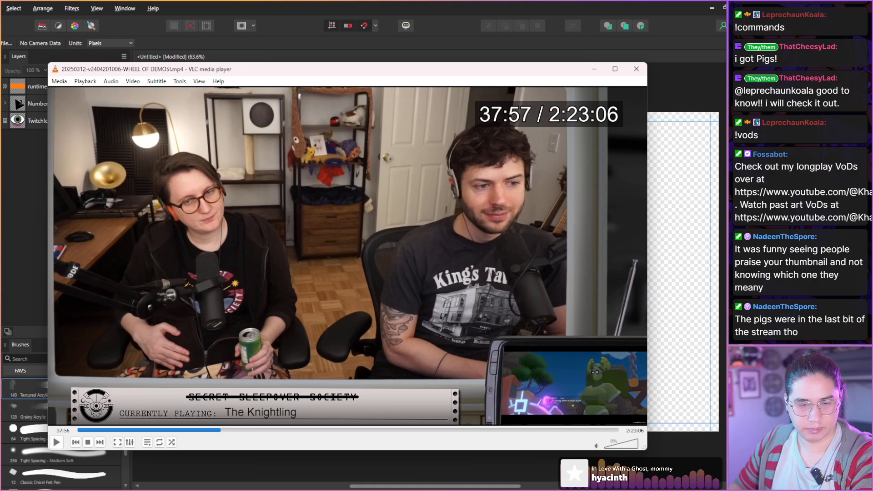
Examine the hosts' poses and expressions in the enlarged camera view from 37:57 to 38:45.
{"action": "key", "text": "shift+Right"}
{"action": "key", "text": "shift+Right"}
{"action": "key", "text": "shift+Right"}
{"action": "key", "text": "shift+Right"}
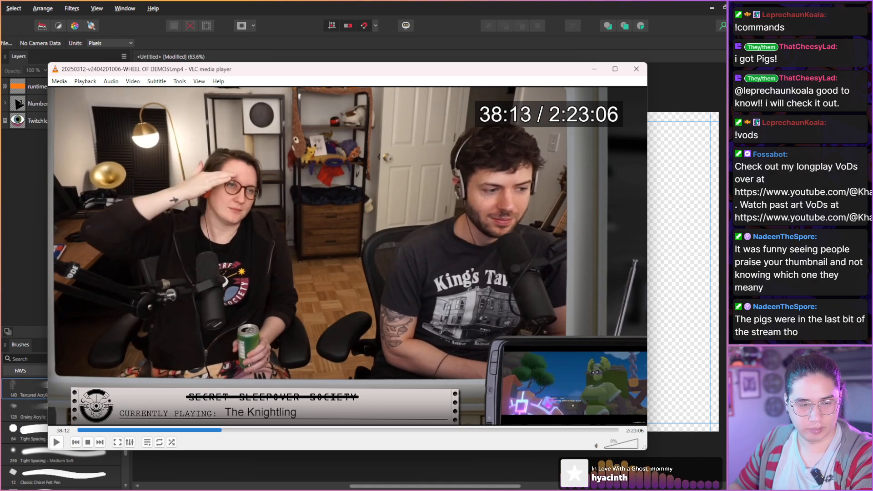
{"action": "key", "text": "shift+Right"}
{"action": "key", "text": "shift+Right"}
{"action": "key", "text": "shift+Right"}
{"action": "key", "text": "shift+Right"}
{"action": "key", "text": "shift+Right"}
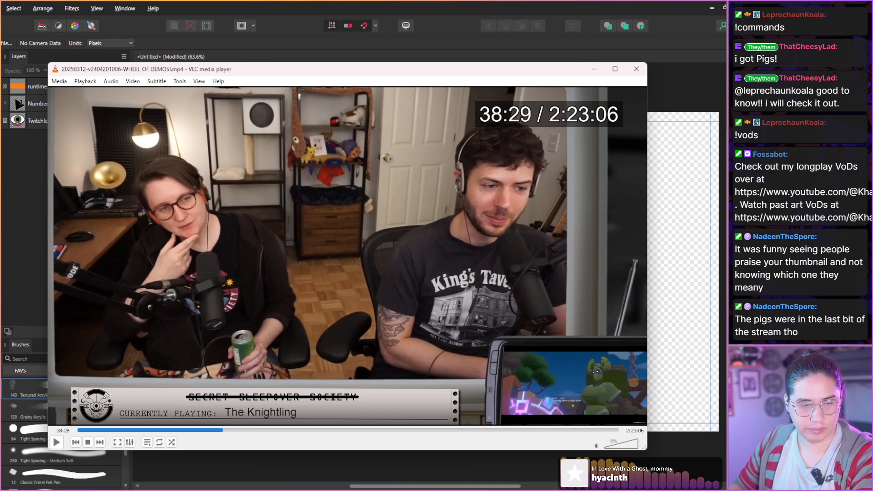
{"action": "key", "text": "shift+Right"}
{"action": "key", "text": "shift+Right"}
{"action": "key", "text": "shift+Right"}
{"action": "key", "text": "shift+Right"}
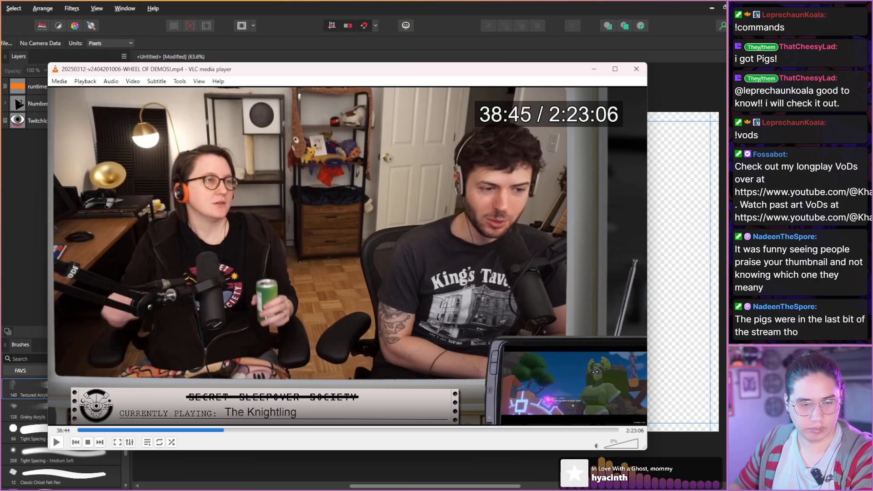
Check the hosts' gestures and reactions from 38:45 to 39:22 for a usable still.
{"action": "key", "text": "shift+Right"}
{"action": "key", "text": "shift+Right"}
{"action": "key", "text": "shift+Right"}
{"action": "key", "text": "shift+Right"}
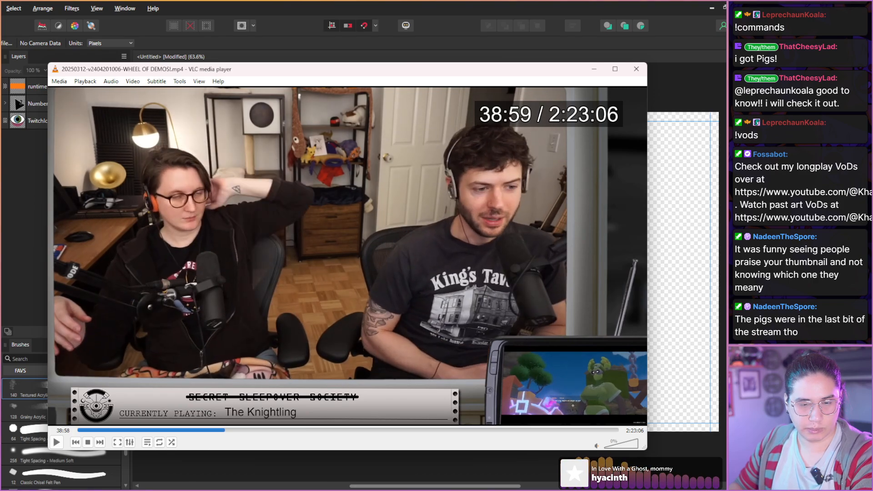
{"action": "key", "text": "shift+Right"}
{"action": "key", "text": "shift+Right"}
{"action": "key", "text": "shift+Right"}
{"action": "key", "text": "shift+Right"}
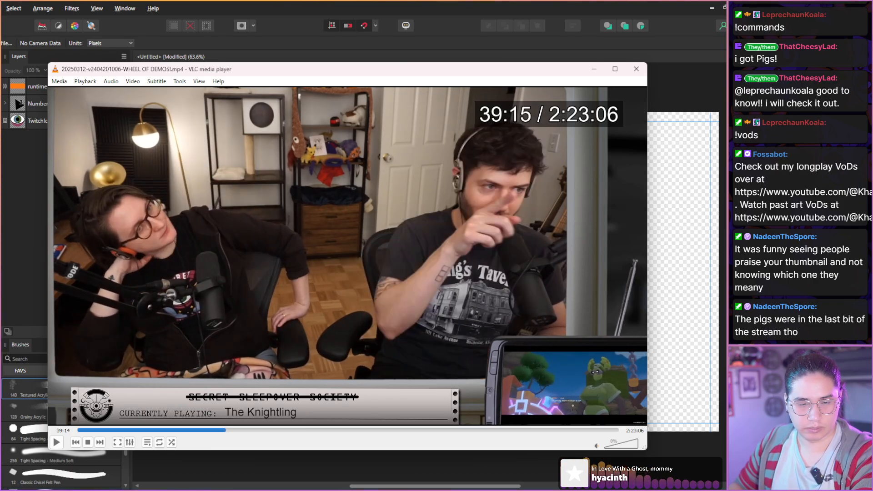
{"action": "key", "text": "shift+Right"}
{"action": "key", "text": "shift+Right"}
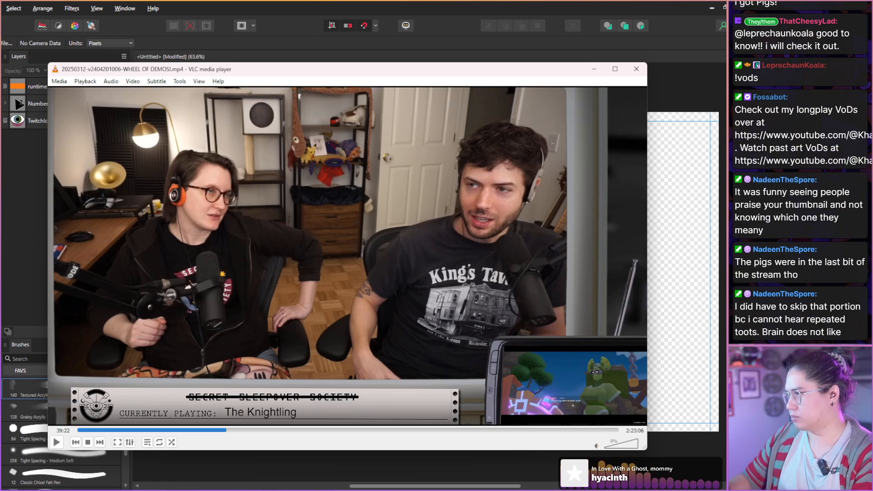
Examine the hosts' conversation and facial expressions from 39:22 to 39:56 for thumbnail material.
{"action": "key", "text": "shift+Right"}
{"action": "key", "text": "shift+Right"}
{"action": "key", "text": "shift+Right"}
{"action": "key", "text": "shift+Right"}
{"action": "key", "text": "shift+Right"}
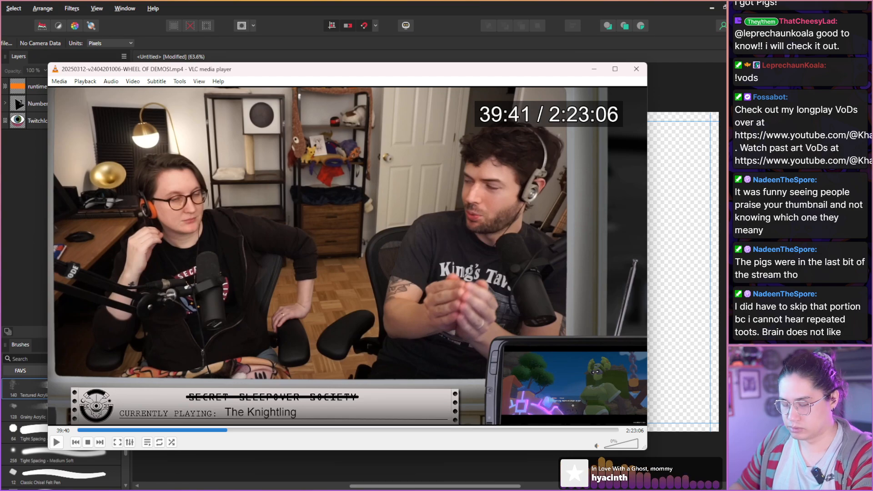
{"action": "key", "text": "shift+Right"}
{"action": "key", "text": "shift+Right"}
{"action": "key", "text": "shift+Right"}
{"action": "key", "text": "shift+Right"}
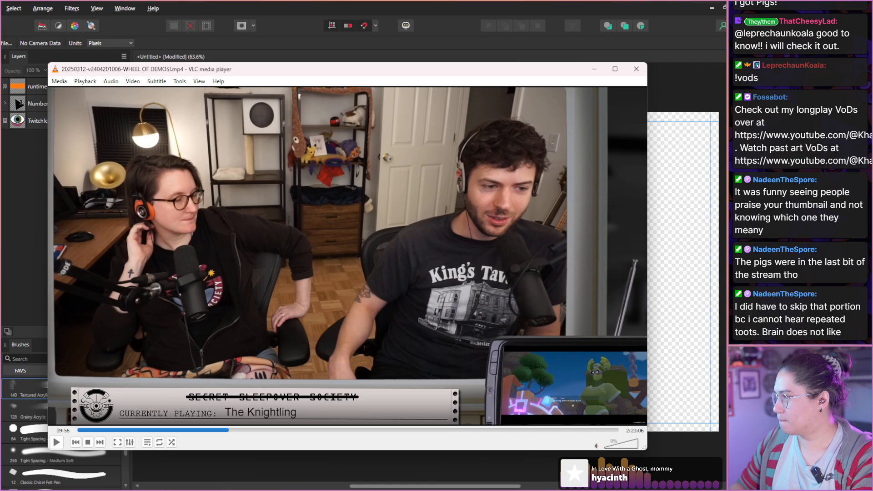
Look through the enlarged camera footage from 39:56 to 40:42 for an expressive moment of the hosts.
{"action": "key", "text": "shift+Right"}
{"action": "key", "text": "shift+Right"}
{"action": "key", "text": "shift+Right"}
{"action": "key", "text": "shift+Right"}
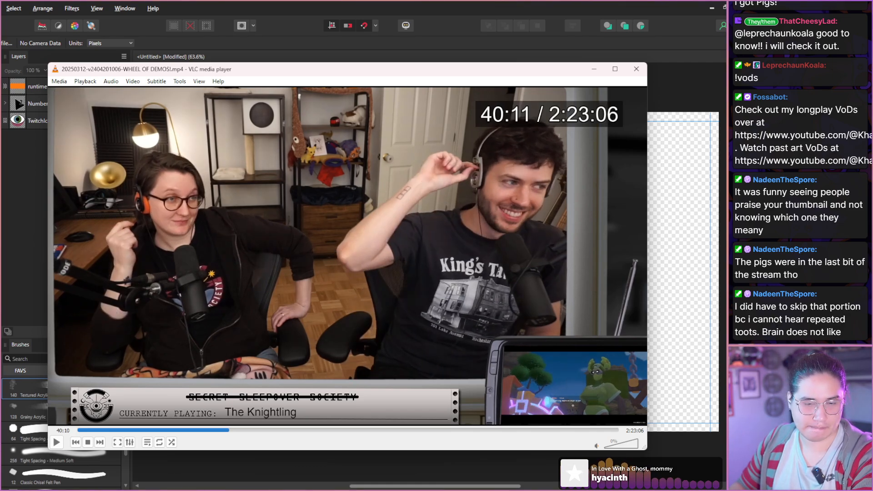
{"action": "key", "text": "shift+Right"}
{"action": "key", "text": "shift+Right"}
{"action": "key", "text": "shift+Right"}
{"action": "key", "text": "shift+Right"}
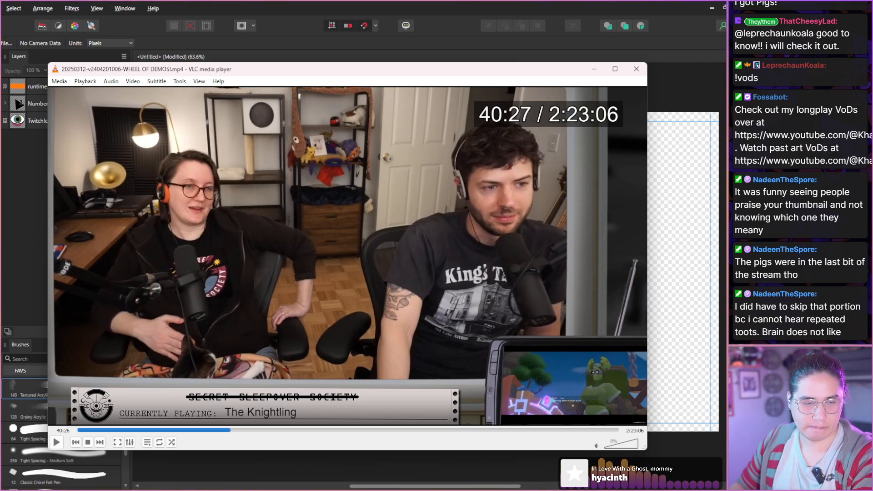
{"action": "key", "text": "shift+Right"}
{"action": "key", "text": "shift+Right"}
{"action": "key", "text": "shift+Right"}
{"action": "key", "text": "shift+Right"}
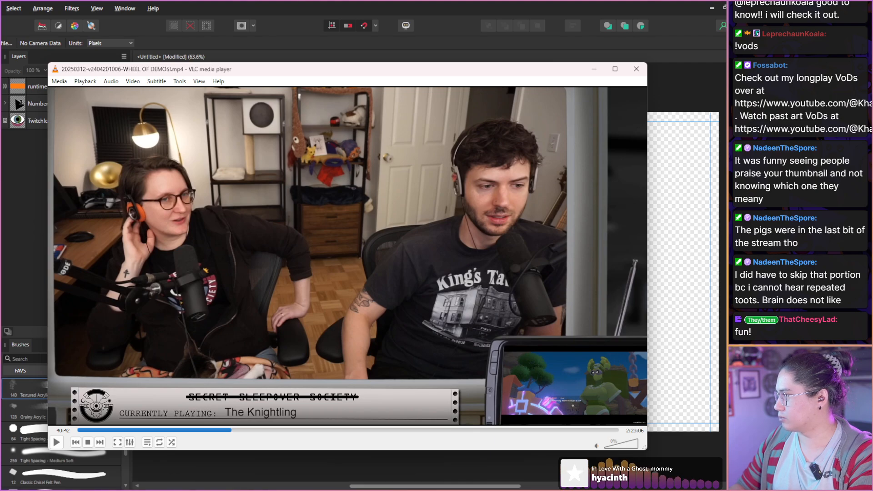
Examine the hosts' faces and poses from 40:42 to 41:09.
{"action": "key", "text": "shift+Right"}
{"action": "key", "text": "shift+Right"}
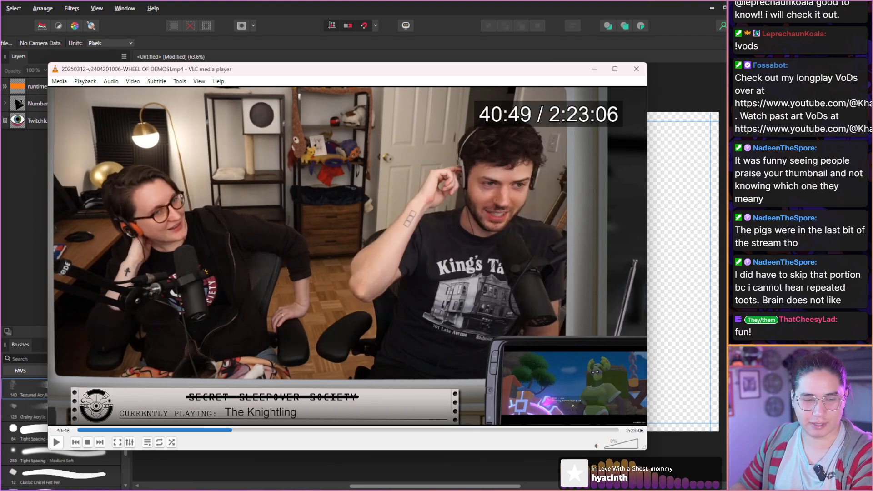
{"action": "key", "text": "shift+Right"}
{"action": "key", "text": "shift+Right"}
{"action": "key", "text": "shift+Right"}
{"action": "key", "text": "shift+Right"}
{"action": "key", "text": "shift+Right"}
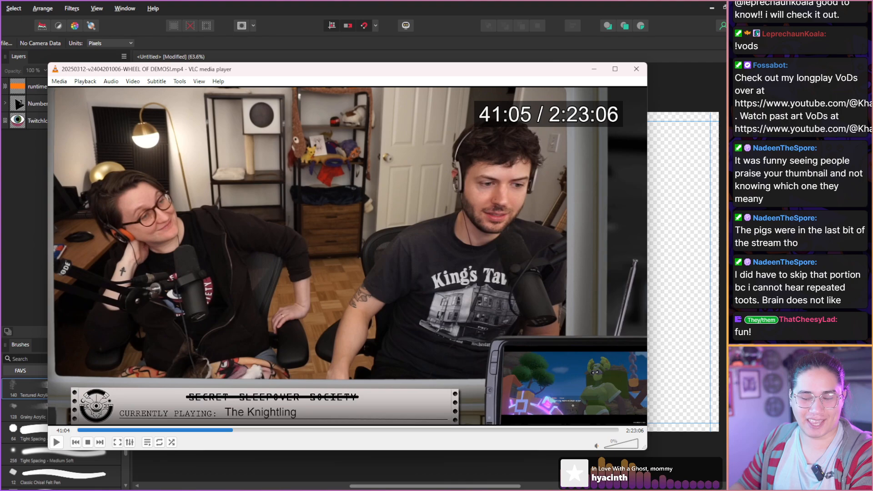
Continue checking the hosts' reactions from 41:09 to 41:55, looking for a strong expression.
{"action": "key", "text": "shift+Right"}
{"action": "key", "text": "shift+Right"}
{"action": "key", "text": "shift+Right"}
{"action": "key", "text": "shift+Right"}
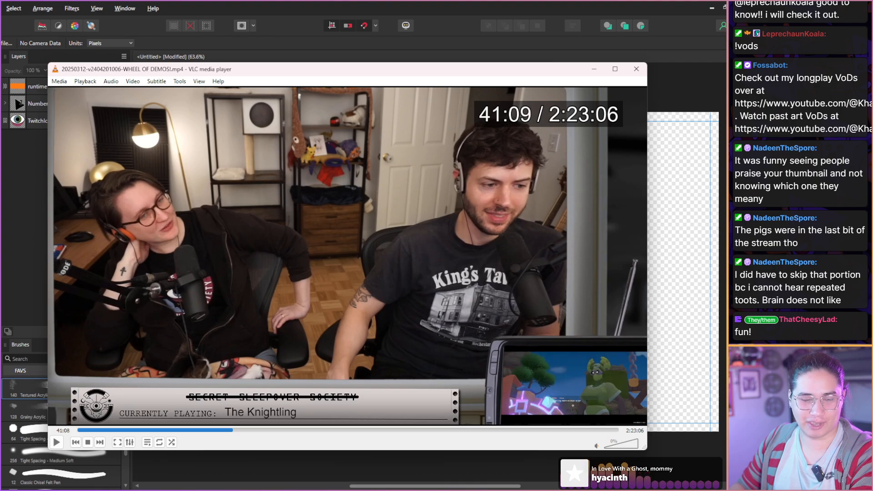
{"action": "key", "text": "shift+Right"}
{"action": "key", "text": "shift+Right"}
{"action": "key", "text": "shift+Right"}
{"action": "key", "text": "shift+Right"}
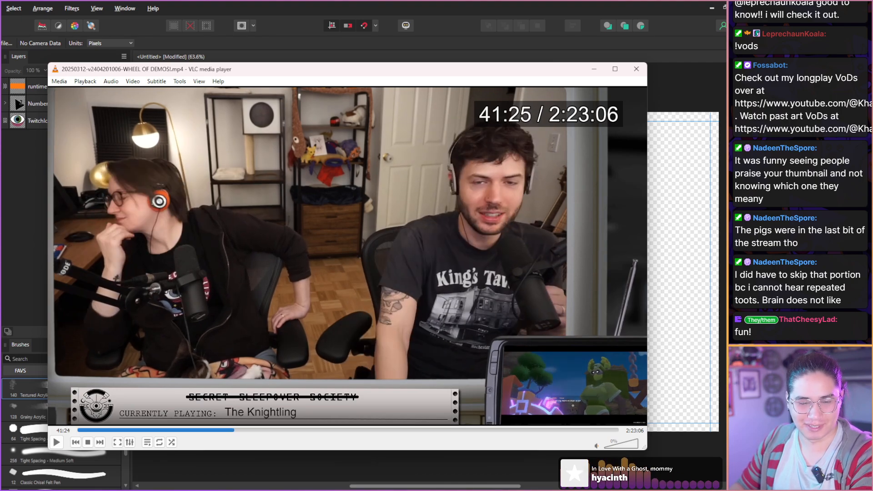
{"action": "key", "text": "shift+Right"}
{"action": "key", "text": "shift+Right"}
{"action": "key", "text": "shift+Right"}
{"action": "key", "text": "shift+Right"}
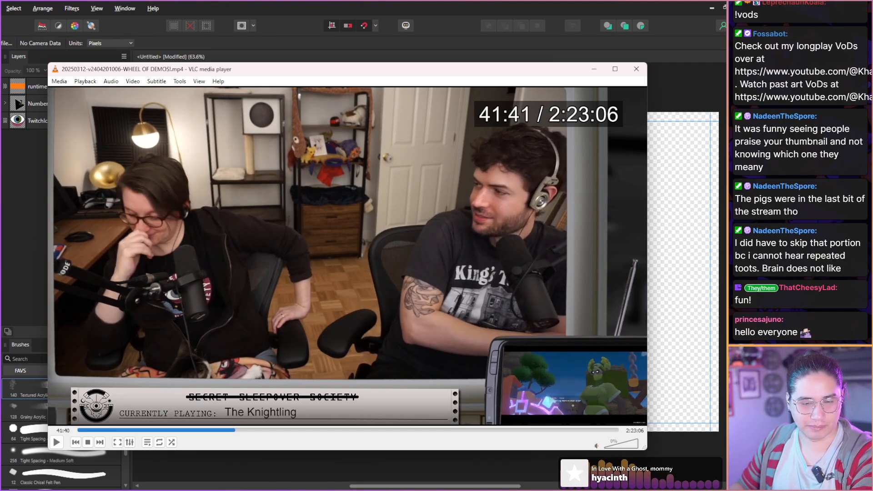
Advance from 41:55 to the hosts' reaction near 42:20 and capture a still with their hands raised to their heads.
{"action": "key", "text": "shift+Right"}
{"action": "key", "text": "shift+Right"}
{"action": "key", "text": "shift+Right"}
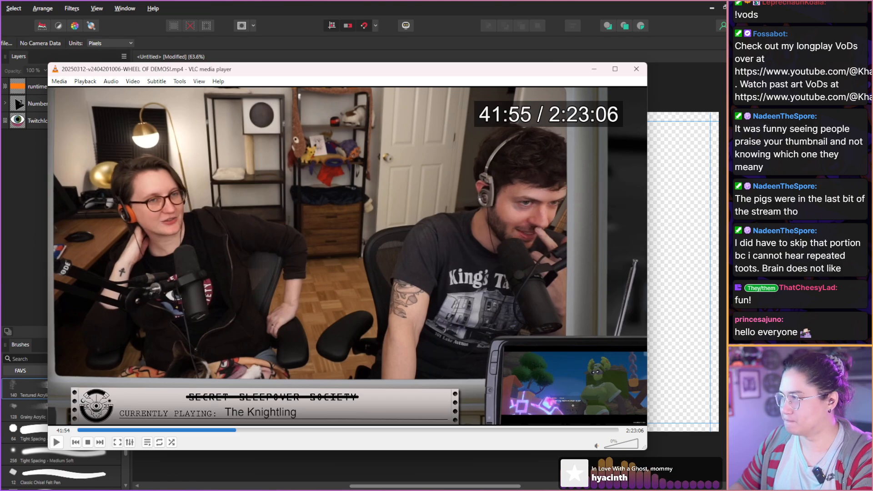
{"action": "key", "text": "shift+Right"}
{"action": "key", "text": "shift+Right"}
{"action": "key", "text": "shift+Right"}
{"action": "key", "text": "shift+Right"}
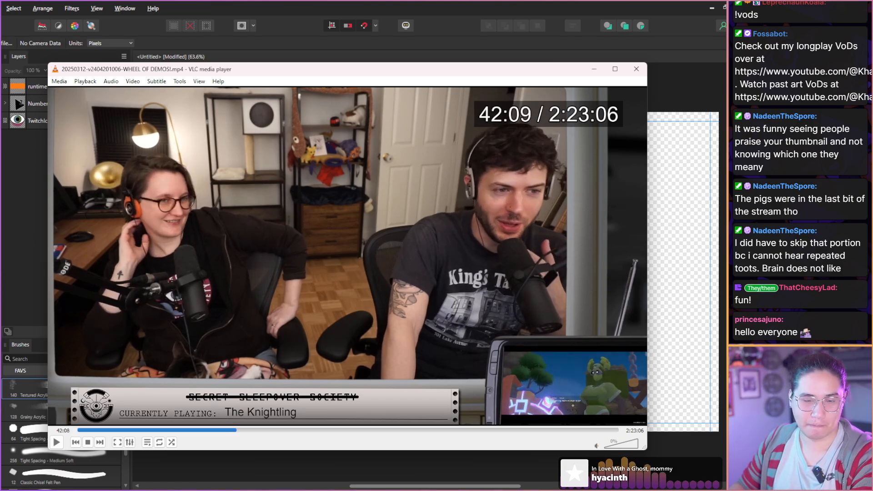
{"action": "key", "text": "shift+Left"}
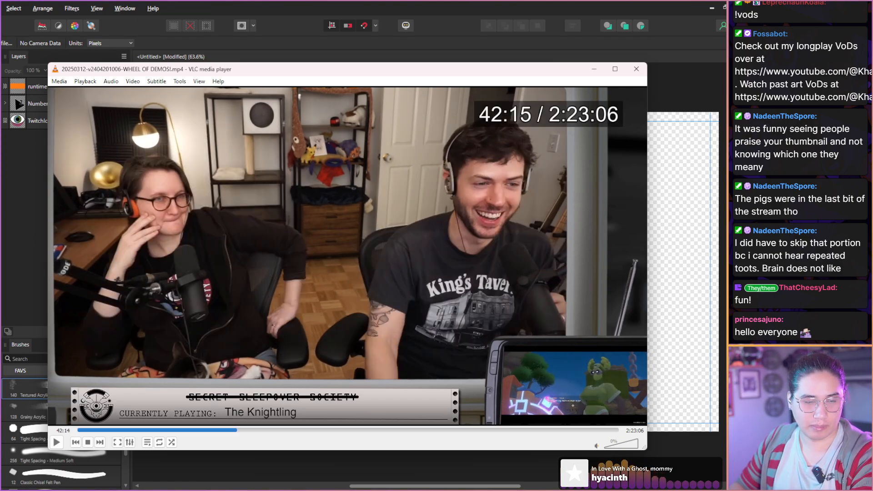
{"action": "key", "text": "shift+Right"}
{"action": "key", "text": "shift+Right"}
{"action": "key", "text": "shift+Right"}
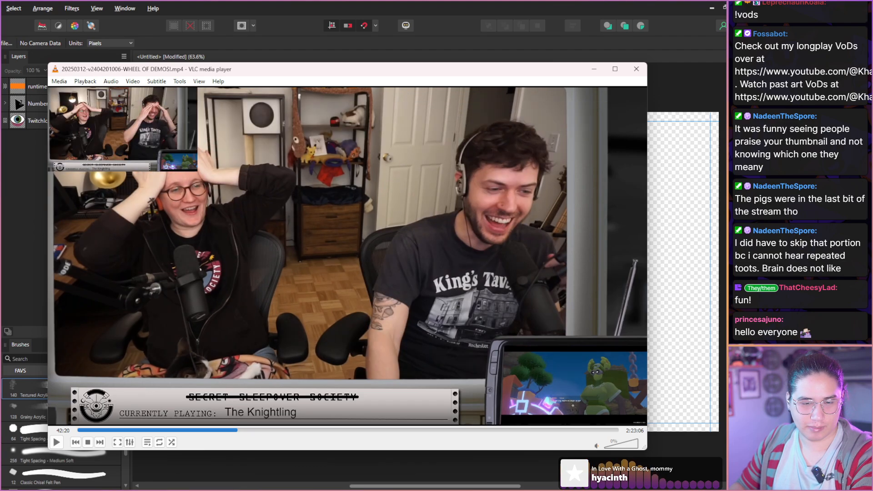
Capture another still of the hosts laughing between 42:20 and 42:33.
{"action": "key", "text": "shift+Right"}
{"action": "key", "text": "shift+Right"}
{"action": "key", "text": "shift+Right"}
{"action": "key", "text": "shift+Right"}
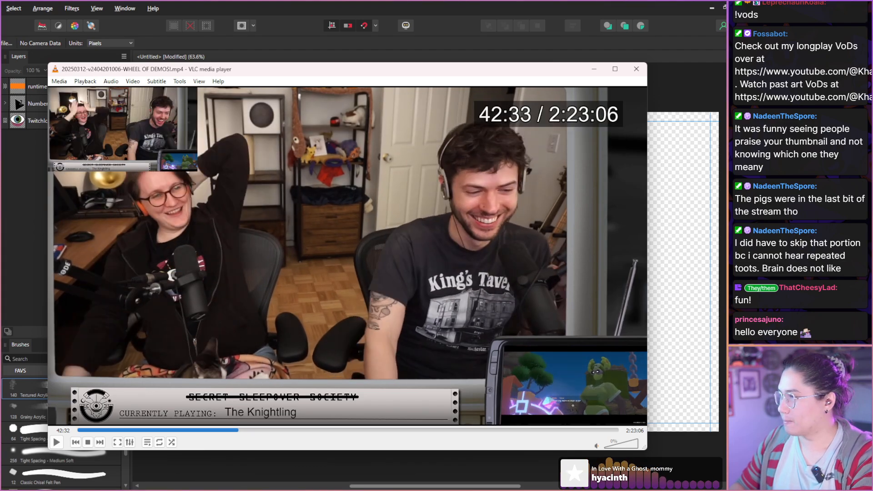
Examine the hosts' expressions in the notebook segment from 42:33 to 43:23.
{"action": "key", "text": "shift+Right"}
{"action": "key", "text": "shift+Right"}
{"action": "key", "text": "shift+Right"}
{"action": "key", "text": "shift+Right"}
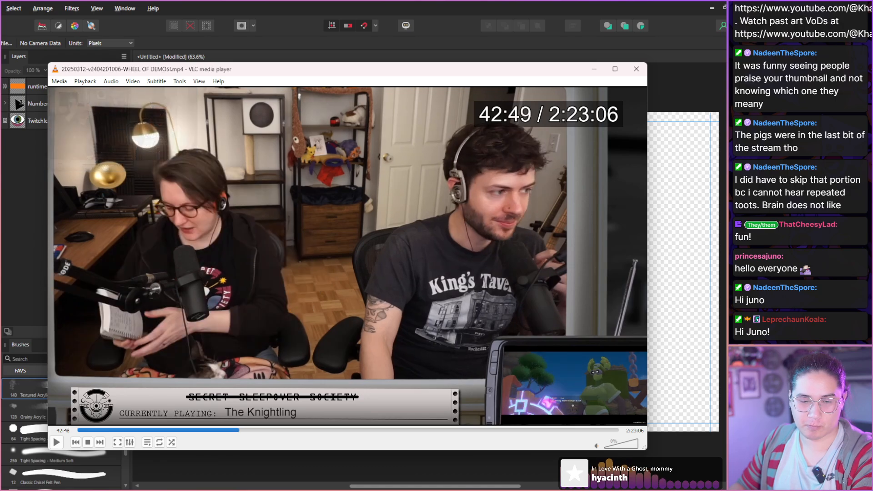
{"action": "key", "text": "shift+Right"}
{"action": "key", "text": "shift+Right"}
{"action": "key", "text": "shift+Right"}
{"action": "key", "text": "shift+Right"}
{"action": "key", "text": "shift+Right"}
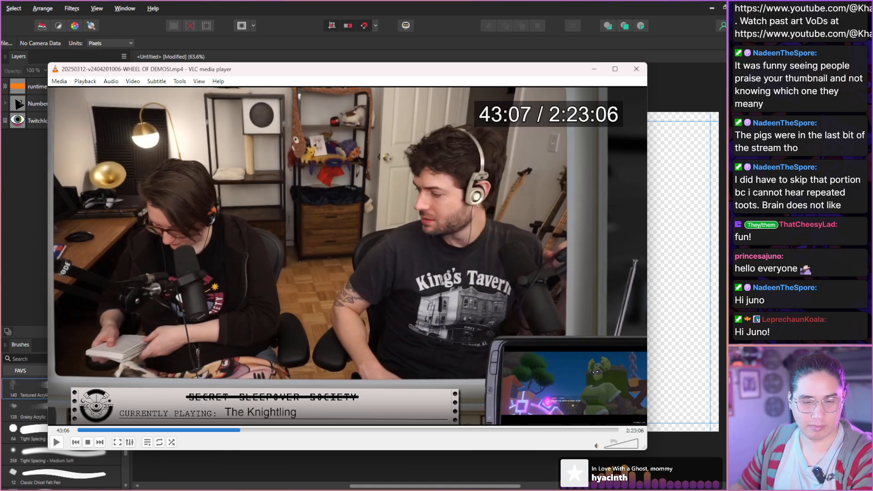
{"action": "key", "text": "shift+Right"}
{"action": "key", "text": "shift+Right"}
{"action": "key", "text": "shift+Right"}
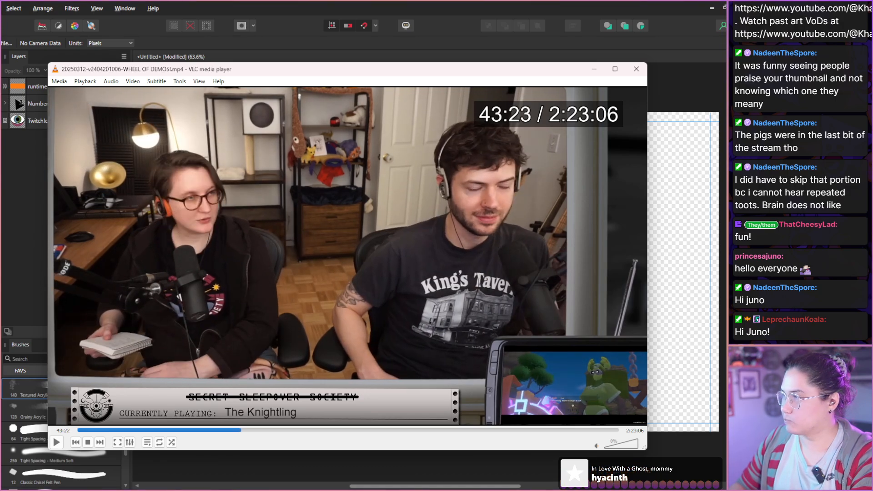
Scan the footage from 43:23 through the return to The Knightling gameplay to Hana's dialogue at 44:33.
{"action": "key", "text": "Right"}
{"action": "key", "text": "Right"}
{"action": "key", "text": "Right"}
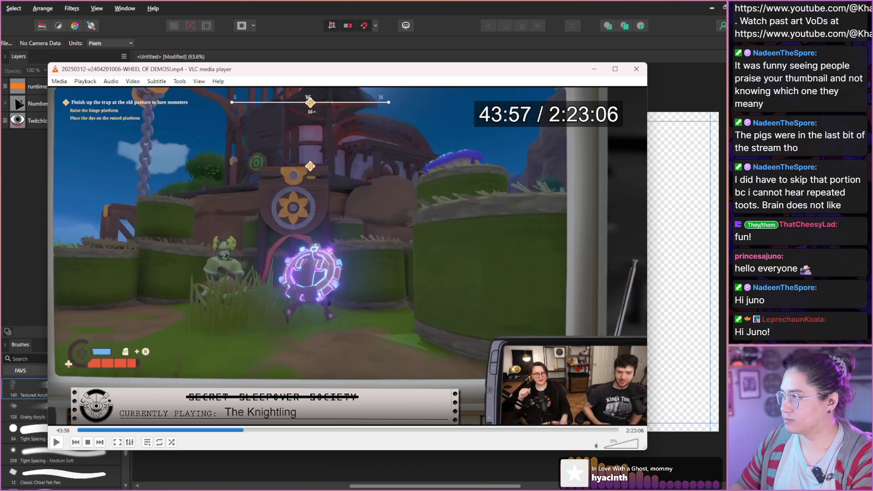
{"action": "key", "text": "shift+Right"}
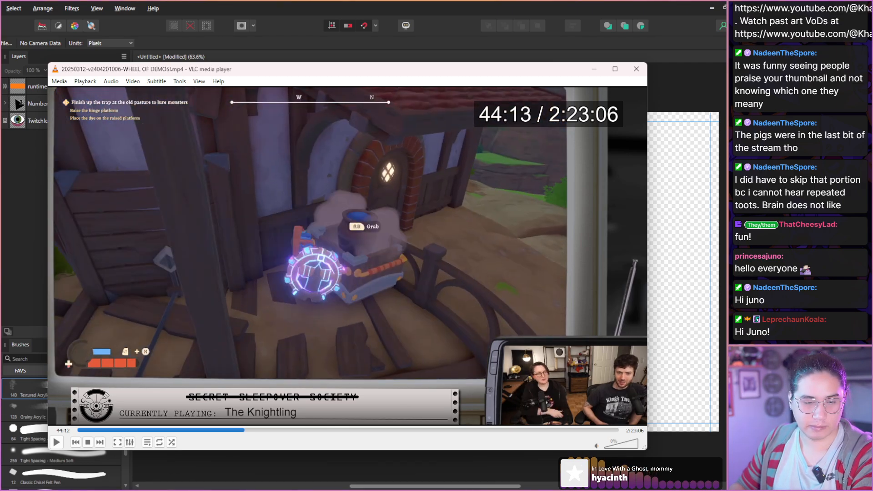
{"action": "key", "text": "shift+Right"}
{"action": "key", "text": "shift+Right"}
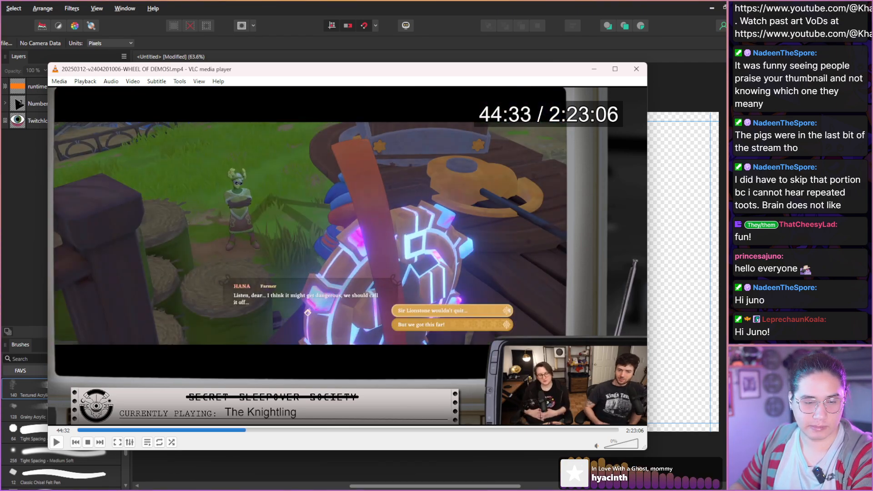
Scan The Knightling gameplay from 44:33 to the footprint trail at 45:52.
{"action": "key", "text": "shift+Right"}
{"action": "key", "text": "shift+Right"}
{"action": "key", "text": "shift+Right"}
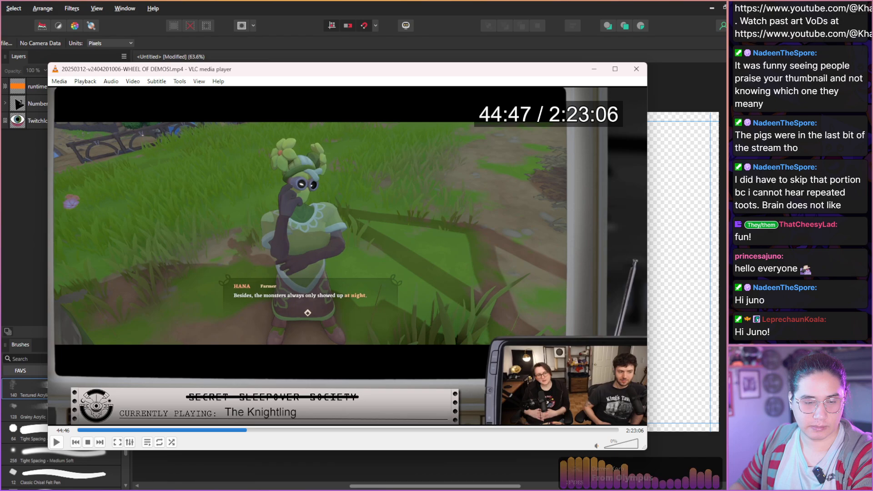
{"action": "key", "text": "shift+Right"}
{"action": "key", "text": "shift+Right"}
{"action": "key", "text": "shift+Right"}
{"action": "key", "text": "shift+Right"}
{"action": "key", "text": "shift+Right"}
{"action": "key", "text": "shift+Right"}
{"action": "key", "text": "shift+Right"}
{"action": "key", "text": "shift+Right"}
{"action": "key", "text": "shift+Right"}
{"action": "key", "text": "shift+Right"}
{"action": "key", "text": "shift+Right"}
{"action": "key", "text": "shift+Right"}
{"action": "key", "text": "shift+Right"}
{"action": "key", "text": "shift+Right"}
{"action": "key", "text": "shift+Right"}
{"action": "key", "text": "shift+Right"}
{"action": "key", "text": "shift+Right"}
{"action": "key", "text": "shift+Right"}
{"action": "key", "text": "shift+Right"}
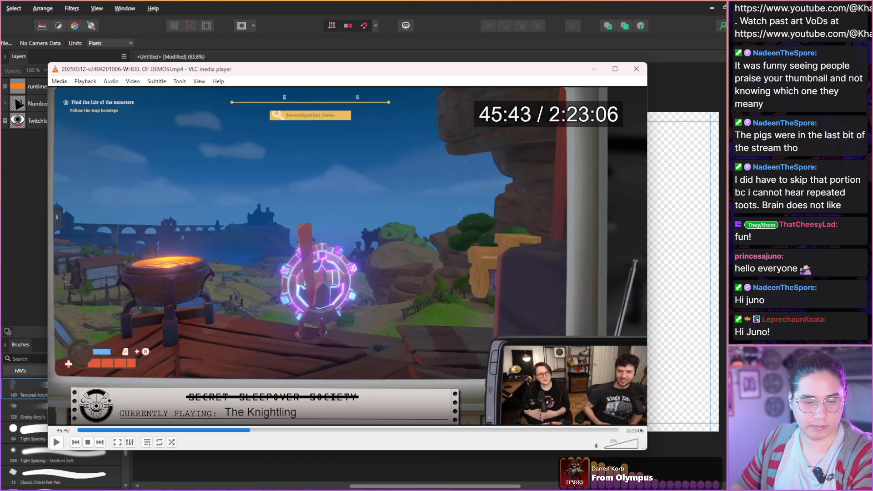
{"action": "key", "text": "shift+Right"}
{"action": "key", "text": "shift+Right"}
{"action": "key", "text": "shift+Right"}
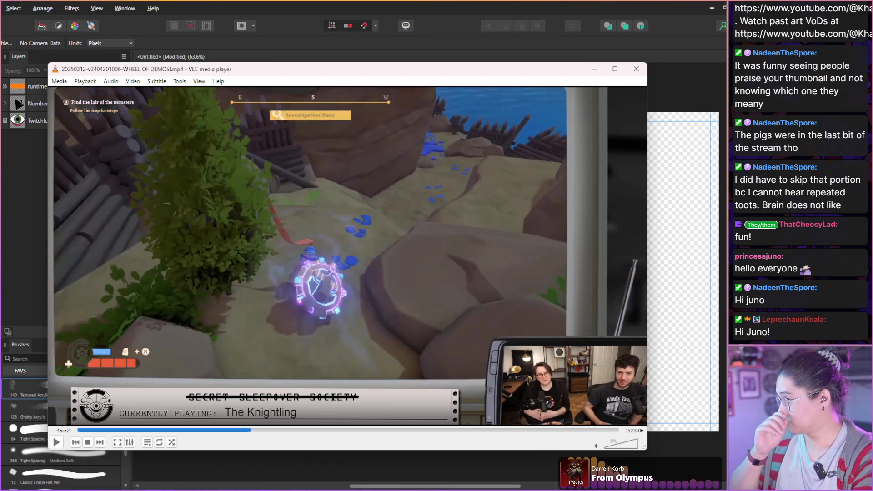
Skim the remaining Knightling footage from 45:52 to the Is This Seat Taken? settings screen at 50:34.
{"action": "key", "text": "shift+Right"}
{"action": "key", "text": "shift+Right"}
{"action": "key", "text": "shift+Right"}
{"action": "key", "text": "shift+Right"}
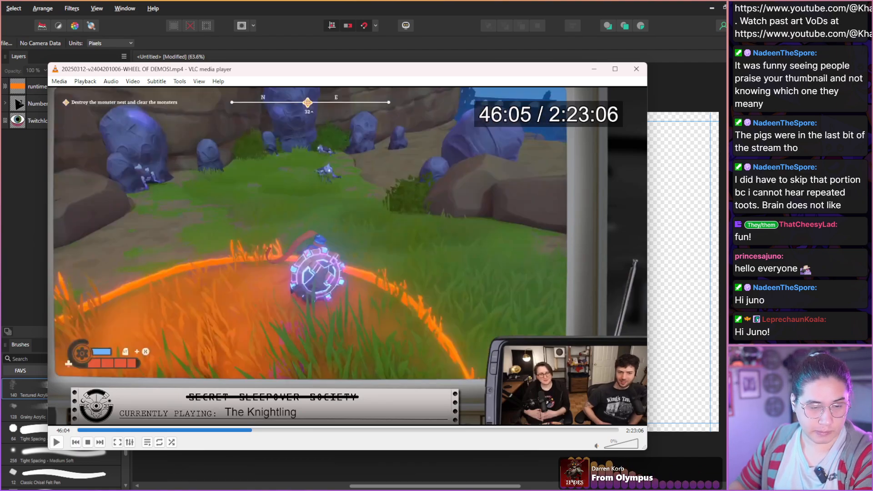
{"action": "key", "text": "shift+Right"}
{"action": "key", "text": "shift+Right"}
{"action": "key", "text": "shift+Right"}
{"action": "key", "text": "shift+Right"}
{"action": "key", "text": "shift+Right"}
{"action": "key", "text": "shift+Right"}
{"action": "key", "text": "shift+Right"}
{"action": "key", "text": "shift+Right"}
{"action": "key", "text": "shift+Right"}
{"action": "key", "text": "shift+Right"}
{"action": "key", "text": "shift+Right"}
{"action": "key", "text": "shift+Right"}
{"action": "key", "text": "shift+Right"}
{"action": "key", "text": "shift+Right"}
{"action": "key", "text": "shift+Right"}
{"action": "key", "text": "shift+Right"}
{"action": "key", "text": "shift+Right"}
{"action": "key", "text": "shift+Right"}
{"action": "key", "text": "shift+Right"}
{"action": "key", "text": "shift+Right"}
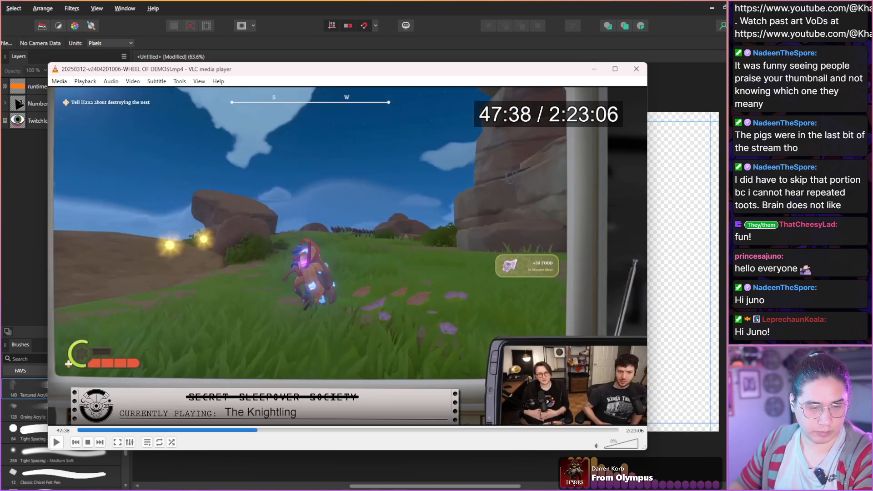
{"action": "key", "text": "shift+Right"}
{"action": "key", "text": "shift+Right"}
{"action": "key", "text": "shift+Right"}
{"action": "key", "text": "shift+Right"}
{"action": "key", "text": "shift+Right"}
{"action": "key", "text": "shift+Right"}
{"action": "key", "text": "shift+Right"}
{"action": "key", "text": "shift+Right"}
{"action": "key", "text": "shift+Right"}
{"action": "key", "text": "shift+Right"}
{"action": "key", "text": "shift+Right"}
{"action": "key", "text": "shift+Right"}
{"action": "key", "text": "shift+Right"}
{"action": "key", "text": "shift+Right"}
{"action": "key", "text": "shift+Right"}
{"action": "key", "text": "shift+Right"}
{"action": "key", "text": "shift+Right"}
{"action": "key", "text": "shift+Right"}
{"action": "key", "text": "shift+Right"}
{"action": "key", "text": "shift+Right"}
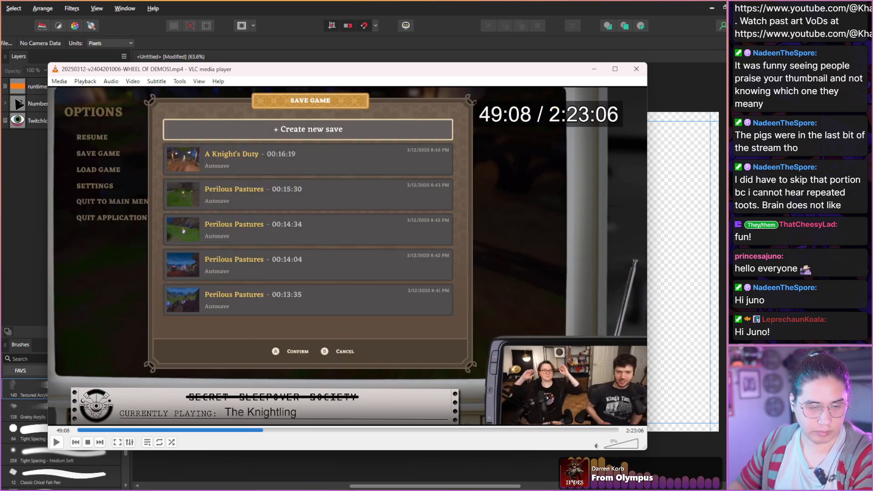
{"action": "key", "text": "shift+Right"}
{"action": "key", "text": "shift+Right"}
{"action": "key", "text": "shift+Right"}
{"action": "key", "text": "shift+Right"}
{"action": "key", "text": "shift+Right"}
{"action": "key", "text": "shift+Right"}
{"action": "key", "text": "shift+Right"}
{"action": "key", "text": "shift+Right"}
{"action": "key", "text": "shift+Right"}
{"action": "key", "text": "shift+Right"}
{"action": "key", "text": "shift+Right"}
{"action": "key", "text": "shift+Right"}
{"action": "key", "text": "shift+Right"}
{"action": "key", "text": "shift+Right"}
{"action": "key", "text": "shift+Right"}
{"action": "key", "text": "shift+Right"}
{"action": "key", "text": "shift+Right"}
{"action": "key", "text": "shift+Right"}
{"action": "key", "text": "shift+Right"}
{"action": "key", "text": "shift+Right"}
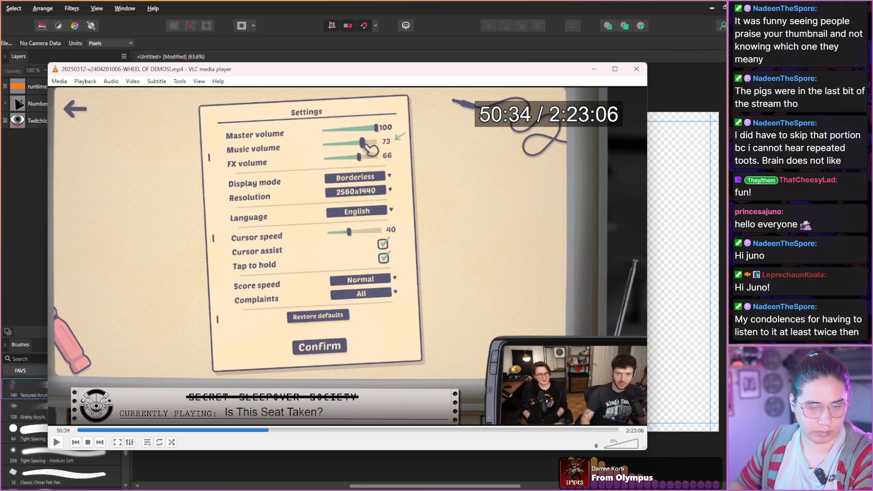
Scan the opening Is This Seat Taken? gameplay and the hosts' reactions from 50:34 to 51:25.
{"action": "key", "text": "shift+Right"}
{"action": "key", "text": "shift+Right"}
{"action": "key", "text": "shift+Right"}
{"action": "key", "text": "shift+Right"}
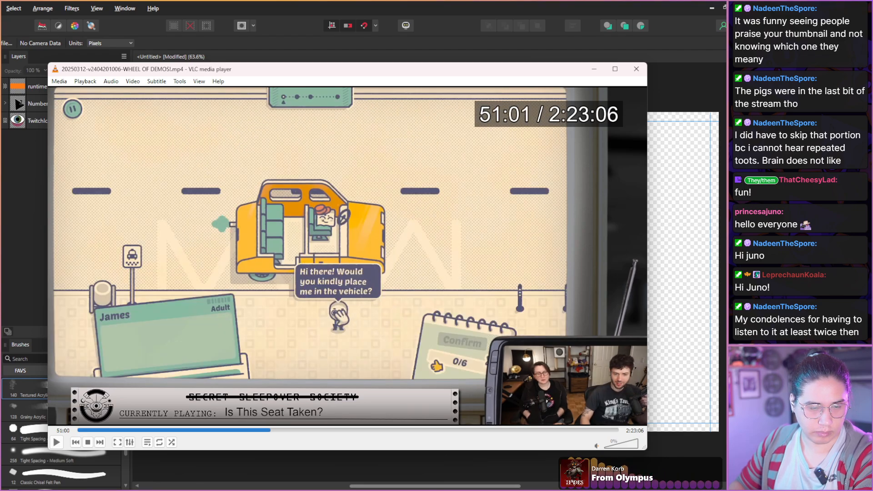
{"action": "key", "text": "shift+Right"}
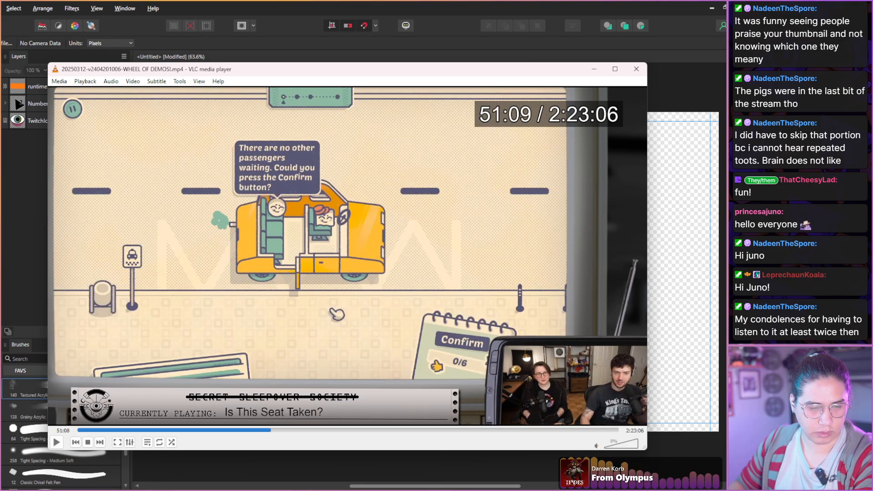
{"action": "key", "text": "shift+Right"}
{"action": "key", "text": "shift+Right"}
{"action": "key", "text": "shift+Right"}
{"action": "key", "text": "shift+Right"}
{"action": "key", "text": "shift+Right"}
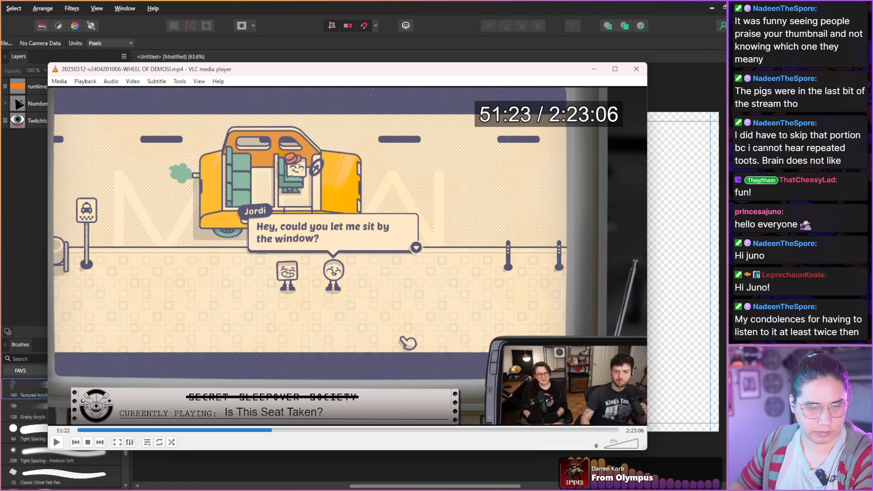
Scan the taxi level of Is This Seat Taken? and the hosts' reactions from 51:25 to 52:01.
{"action": "key", "text": "shift+Right"}
{"action": "key", "text": "shift+Right"}
{"action": "key", "text": "shift+Right"}
{"action": "key", "text": "shift+Right"}
{"action": "key", "text": "shift+Right"}
{"action": "key", "text": "shift+Right"}
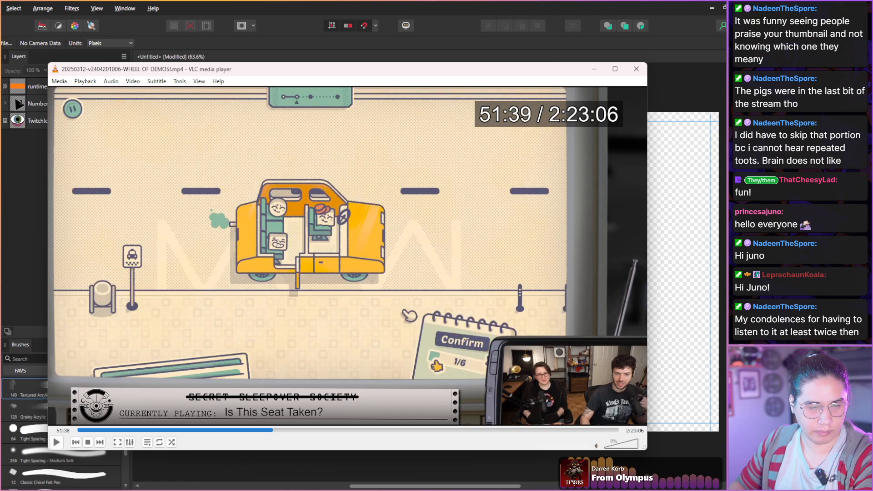
{"action": "key", "text": "shift+Right"}
{"action": "key", "text": "shift+Right"}
{"action": "key", "text": "shift+Right"}
{"action": "key", "text": "shift+Right"}
{"action": "key", "text": "shift+Right"}
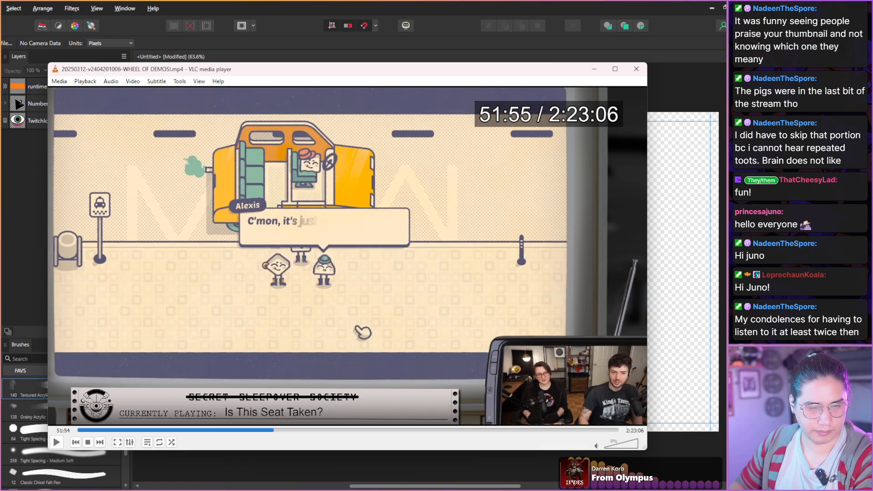
{"action": "key", "text": "shift+Right"}
{"action": "key", "text": "shift+Right"}
{"action": "key", "text": "shift+Right"}
{"action": "key", "text": "shift+Right"}
{"action": "key", "text": "shift+Right"}
{"action": "key", "text": "shift+Right"}
{"action": "key", "text": "shift+Right"}
{"action": "key", "text": "shift+Right"}
{"action": "key", "text": "shift+Right"}
{"action": "key", "text": "shift+Right"}
{"action": "key", "text": "shift+Right"}
{"action": "key", "text": "shift+Right"}
{"action": "key", "text": "shift+Right"}
{"action": "key", "text": "shift+Right"}
{"action": "key", "text": "shift+Right"}
{"action": "key", "text": "shift+Right"}
{"action": "key", "text": "shift+Right"}
{"action": "key", "text": "shift+Right"}
{"action": "key", "text": "shift+Right"}
{"action": "key", "text": "shift+Right"}
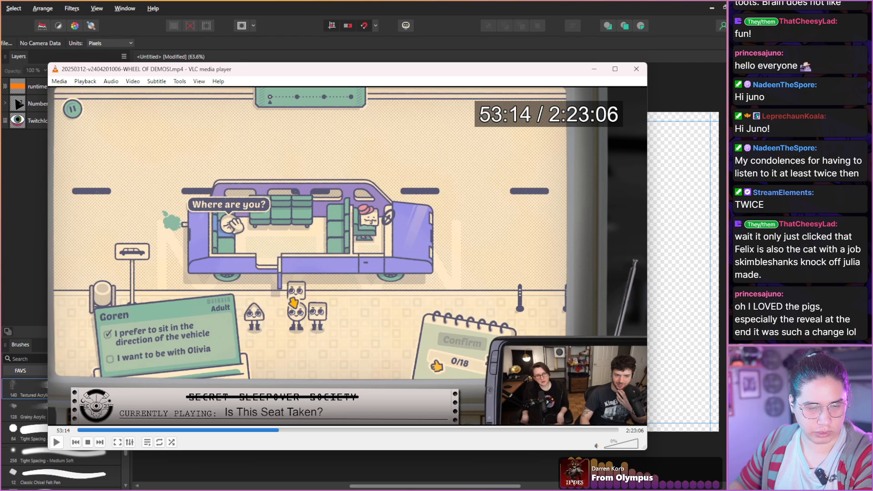
Skim the taxi and van levels in one-minute-scale jumps from 52:01 to the theater seating level at 59:14.
{"action": "key", "text": "alt+Right"}
{"action": "key", "text": "alt+Right"}
{"action": "key", "text": "alt+Right"}
{"action": "key", "text": "alt+Right"}
{"action": "key", "text": "alt+Right"}
{"action": "key", "text": "alt+Right"}
{"action": "key", "text": "alt+Right"}
{"action": "key", "text": "alt+Right"}
{"action": "key", "text": "alt+Right"}
{"action": "key", "text": "alt+Right"}
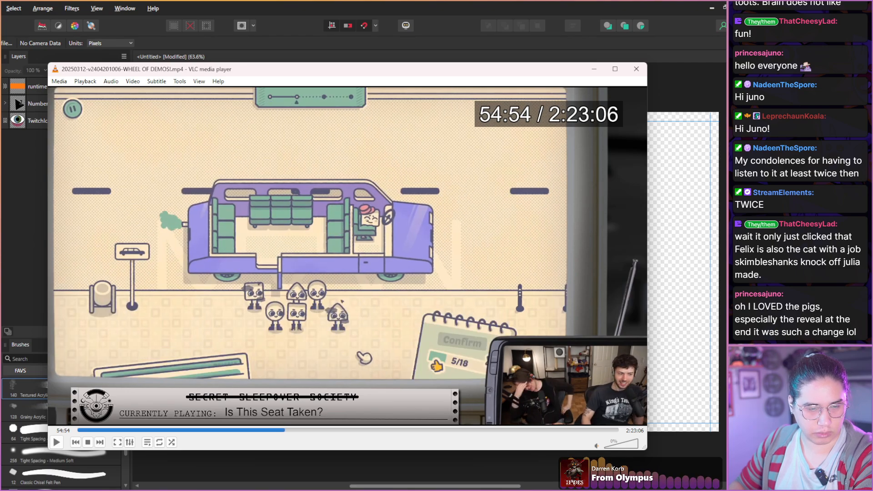
{"action": "key", "text": "alt+Right"}
{"action": "key", "text": "alt+Right"}
{"action": "key", "text": "alt+Right"}
{"action": "key", "text": "alt+Right"}
{"action": "key", "text": "alt+Right"}
{"action": "key", "text": "alt+Right"}
{"action": "key", "text": "alt+Right"}
{"action": "key", "text": "alt+Right"}
{"action": "key", "text": "alt+Right"}
{"action": "key", "text": "alt+Right"}
{"action": "key", "text": "alt+Right"}
{"action": "key", "text": "alt+Right"}
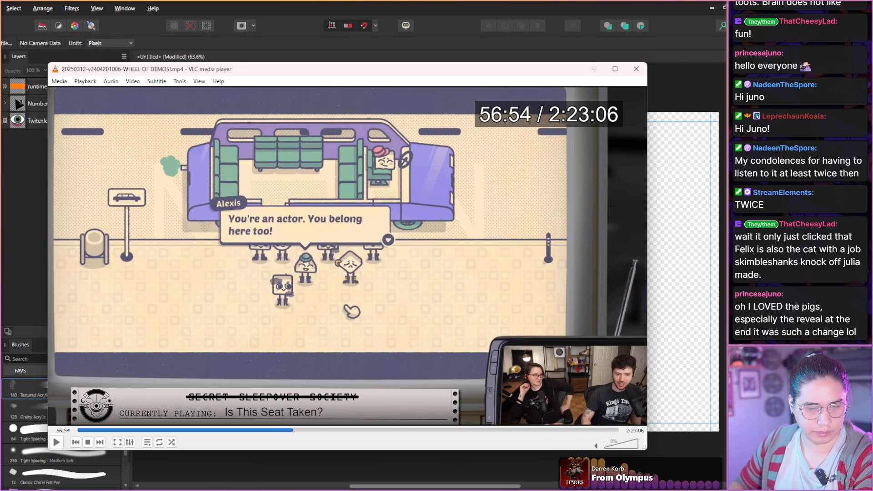
{"action": "key", "text": "alt+Right"}
{"action": "key", "text": "alt+Right"}
{"action": "key", "text": "alt+Right"}
{"action": "key", "text": "alt+Right"}
{"action": "key", "text": "alt+Right"}
{"action": "key", "text": "alt+Right"}
{"action": "key", "text": "alt+Right"}
{"action": "key", "text": "alt+Right"}
{"action": "key", "text": "alt+Right"}
{"action": "key", "text": "alt+Right"}
{"action": "key", "text": "alt+Right"}
{"action": "key", "text": "alt+Right"}
{"action": "key", "text": "alt+Right"}
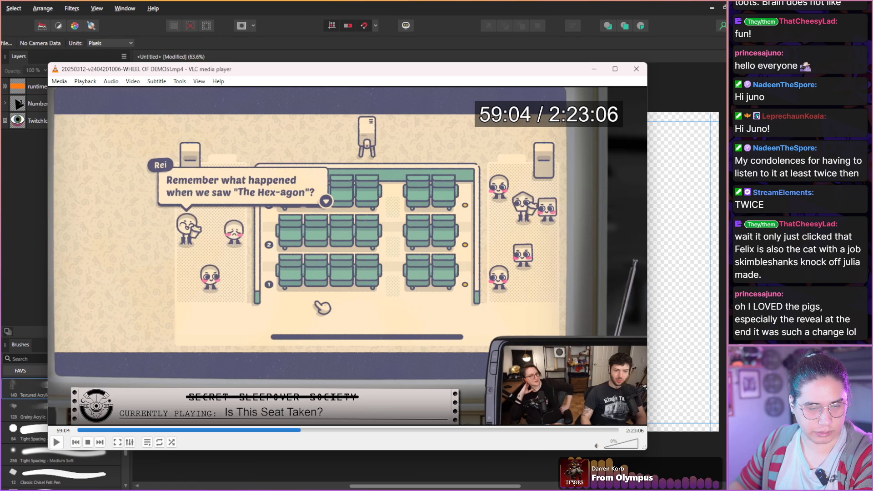
{"action": "key", "text": "alt+Right"}
{"action": "key", "text": "alt+Right"}
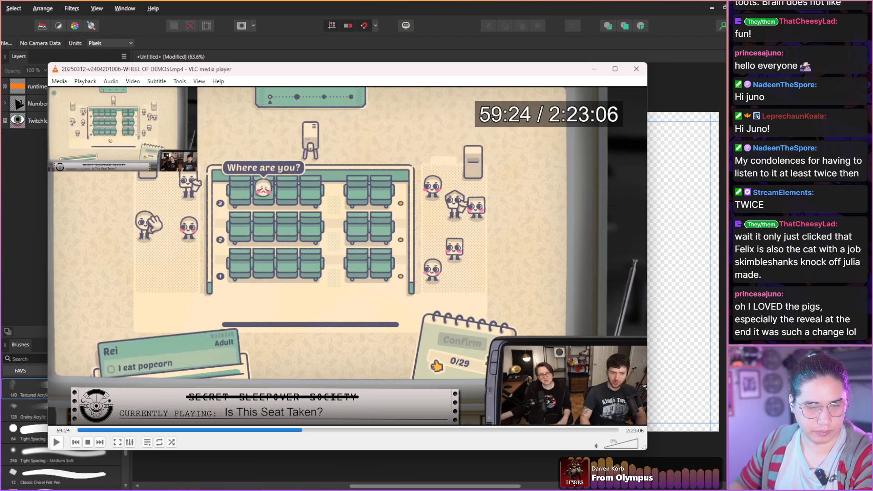
Skim onward from 59:14 and capture a still of the theater seating level with the hosts.
{"action": "key", "text": "alt+Right"}
{"action": "key", "text": "alt+Right"}
{"action": "key", "text": "alt+Right"}
{"action": "key", "text": "alt+Right"}
{"action": "key", "text": "alt+Right"}
{"action": "key", "text": "alt+Right"}
{"action": "key", "text": "alt+Right"}
{"action": "key", "text": "alt+Right"}
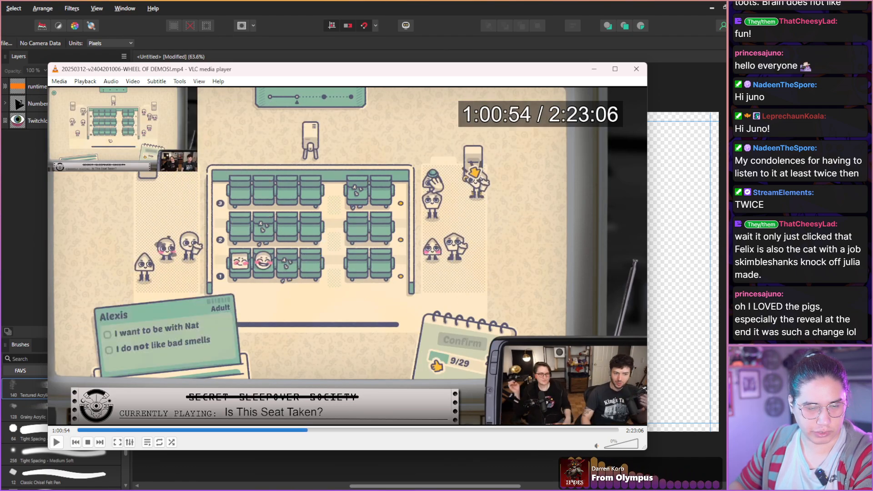
{"action": "key", "text": "alt+Right"}
{"action": "key", "text": "shift+s"}
Skim the rest of the theater levels through 1:05:14 to the red bus level at 1:07:24.
{"action": "key", "text": "alt+Right"}
{"action": "key", "text": "alt+Right"}
{"action": "key", "text": "alt+Right"}
{"action": "key", "text": "alt+Right"}
{"action": "key", "text": "alt+Right"}
{"action": "key", "text": "alt+Right"}
{"action": "key", "text": "alt+Right"}
{"action": "key", "text": "alt+Right"}
{"action": "key", "text": "alt+Right"}
{"action": "key", "text": "alt+Right"}
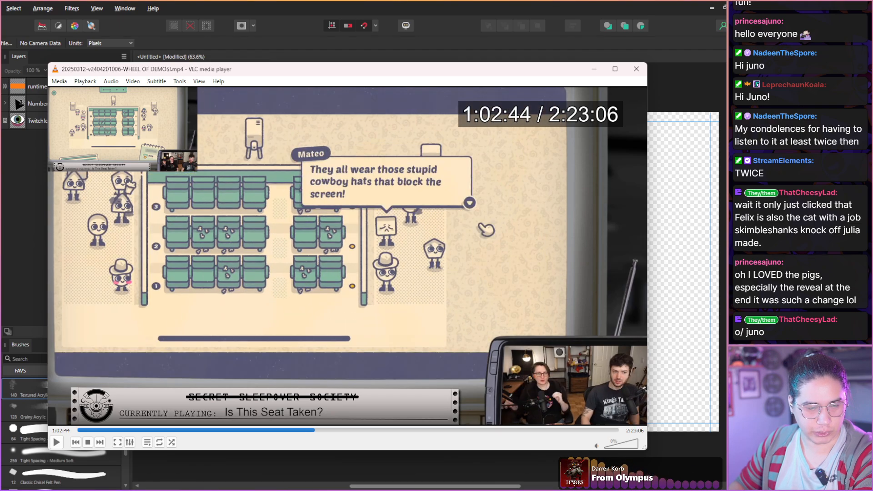
{"action": "key", "text": "alt+Right"}
{"action": "key", "text": "alt+Right"}
{"action": "key", "text": "alt+Right"}
{"action": "key", "text": "alt+Right"}
{"action": "key", "text": "alt+Right"}
{"action": "key", "text": "alt+Right"}
{"action": "key", "text": "alt+Right"}
{"action": "key", "text": "alt+Right"}
{"action": "key", "text": "alt+Right"}
{"action": "key", "text": "alt+Right"}
{"action": "key", "text": "alt+Right"}
{"action": "key", "text": "alt+Right"}
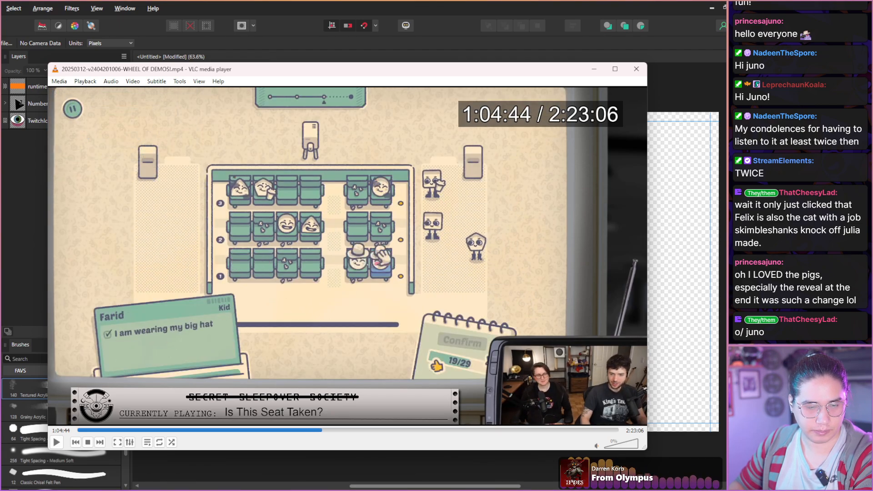
{"action": "key", "text": "alt+Right"}
{"action": "key", "text": "alt+Right"}
{"action": "key", "text": "alt+Right"}
{"action": "key", "text": "alt+Right"}
{"action": "key", "text": "alt+Right"}
{"action": "key", "text": "alt+Right"}
{"action": "key", "text": "alt+Right"}
{"action": "key", "text": "alt+Right"}
{"action": "key", "text": "alt+Right"}
{"action": "key", "text": "alt+Right"}
{"action": "key", "text": "alt+Right"}
{"action": "key", "text": "alt+Right"}
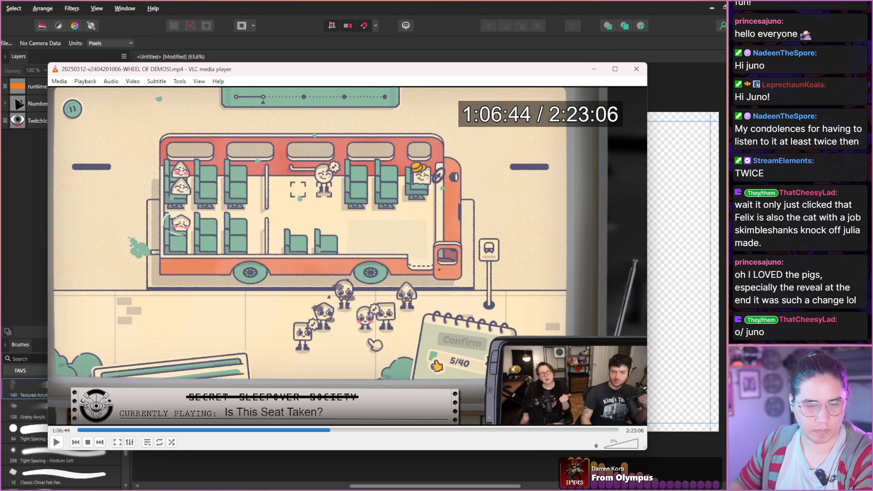
{"action": "key", "text": "alt+Right"}
{"action": "key", "text": "alt+Right"}
{"action": "key", "text": "alt+Right"}
{"action": "key", "text": "alt+Right"}
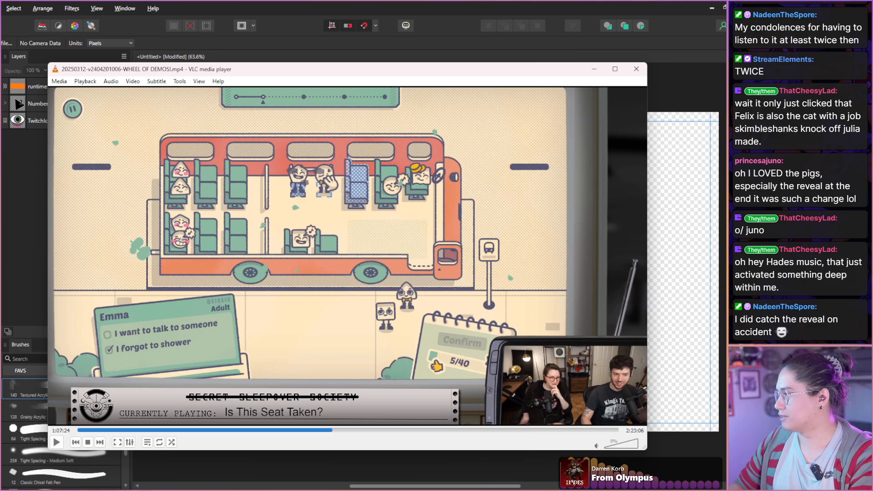
Scan the red bus level and the hosts' expressions from 1:07:24 to Elisabeth's dialogue at 1:08:11.
{"action": "key", "text": "shift+Right"}
{"action": "key", "text": "shift+Right"}
{"action": "key", "text": "shift+Right"}
{"action": "key", "text": "shift+Right"}
{"action": "key", "text": "shift+Right"}
{"action": "key", "text": "shift+Right"}
{"action": "key", "text": "shift+Right"}
{"action": "key", "text": "shift+Right"}
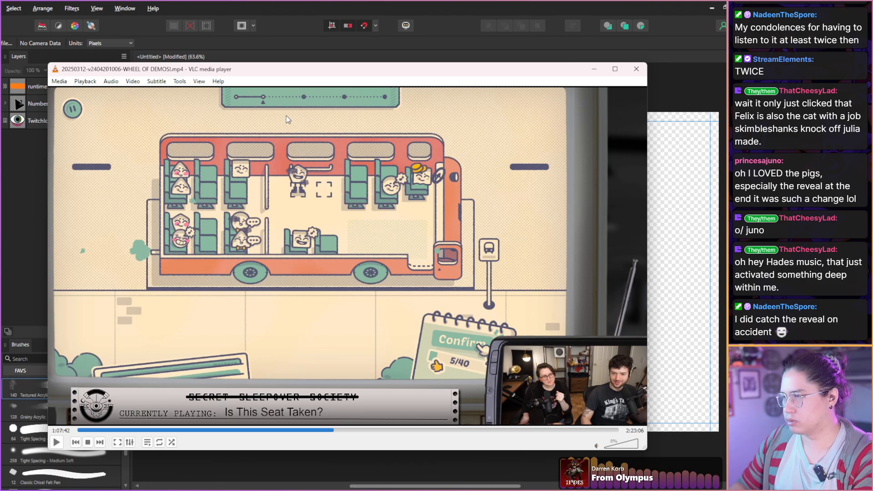
{"action": "key", "text": "shift+Right"}
{"action": "key", "text": "shift+Right"}
{"action": "key", "text": "shift+Right"}
{"action": "key", "text": "shift+Right"}
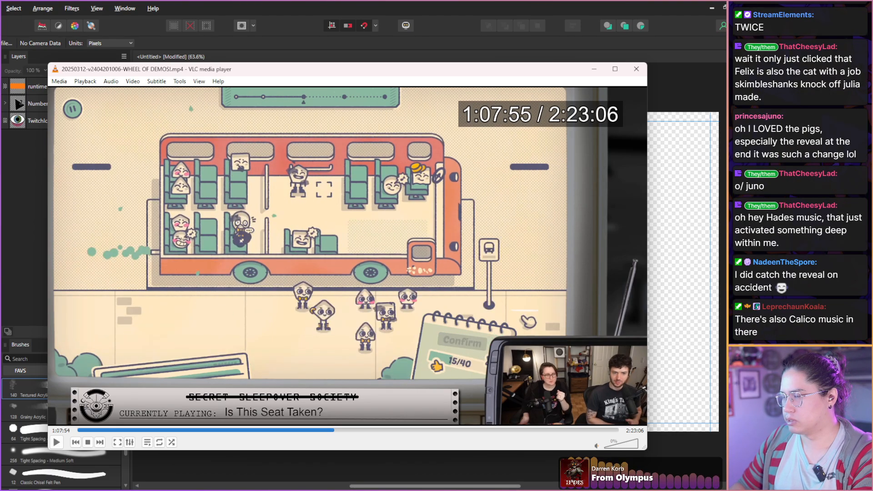
{"action": "key", "text": "shift+Right"}
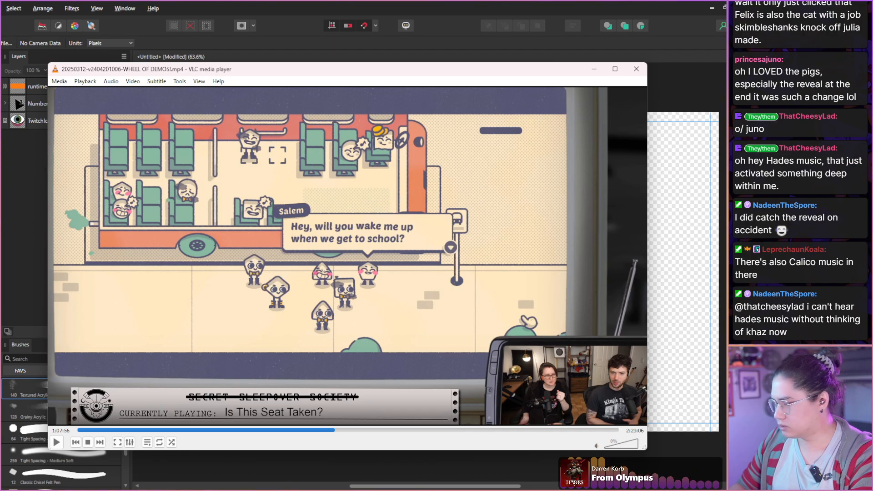
{"action": "key", "text": "shift+Right"}
{"action": "key", "text": "shift+Right"}
{"action": "key", "text": "shift+Right"}
{"action": "key", "text": "shift+Right"}
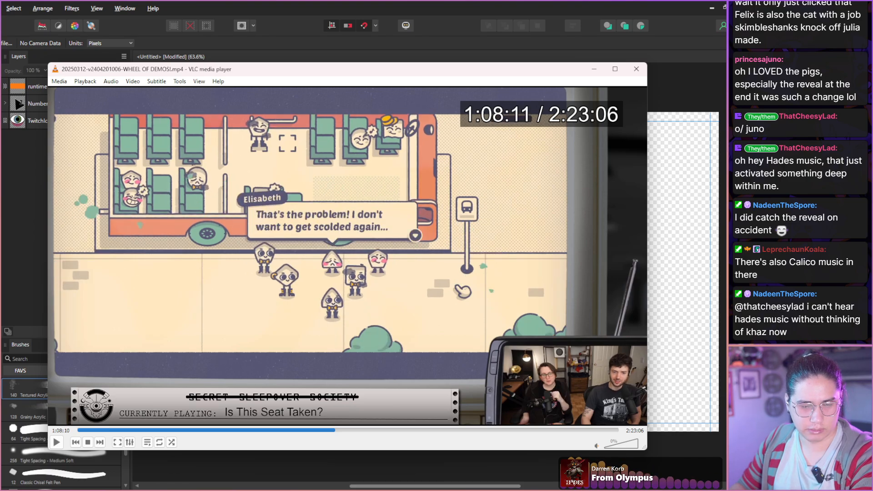
Advance through the bus level from 1:08:11 to 1:08:32 and capture the paused frame.
{"action": "key", "text": "shift+Right"}
{"action": "key", "text": "shift+Right"}
{"action": "key", "text": "shift+Right"}
{"action": "key", "text": "shift+Right"}
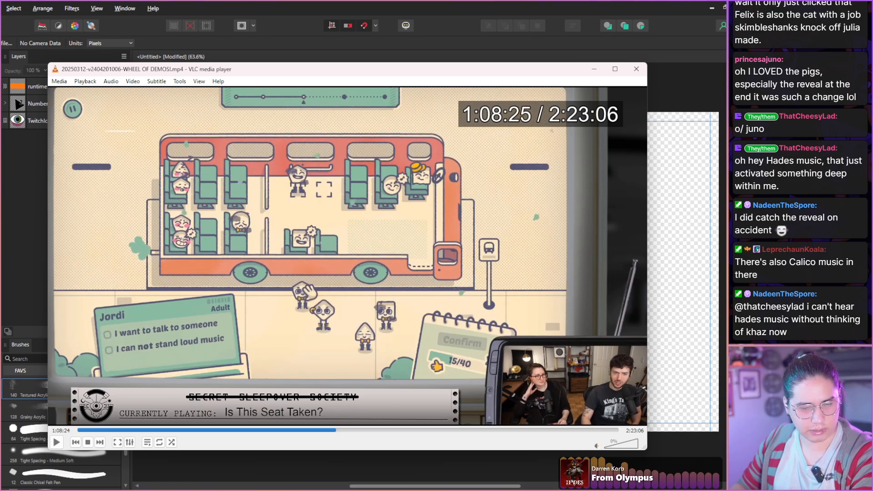
{"action": "key", "text": "shift+Right"}
{"action": "key", "text": "shift+Right"}
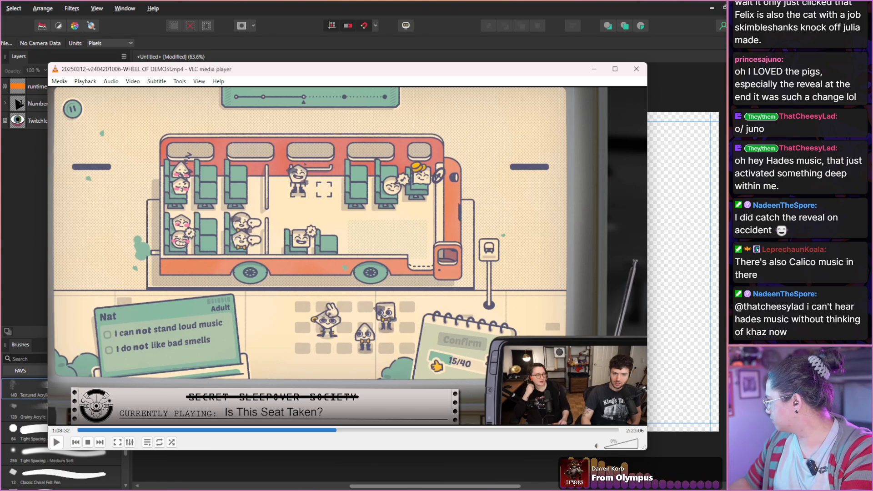
{"action": "key", "text": "super+shift+s"}
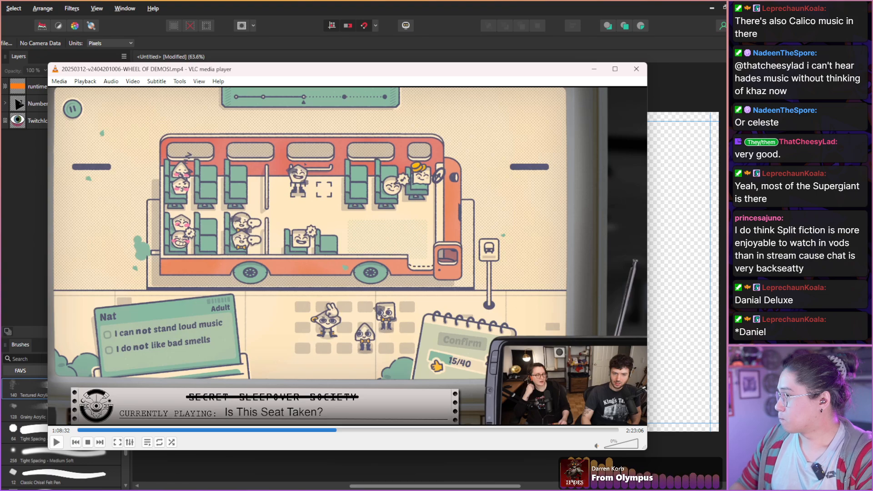
Scan the hosts' reactions during the passenger seating on the bus from 1:08:32 to 1:09:06.
{"action": "key", "text": "shift+Right"}
{"action": "key", "text": "shift+Right"}
{"action": "key", "text": "shift+Right"}
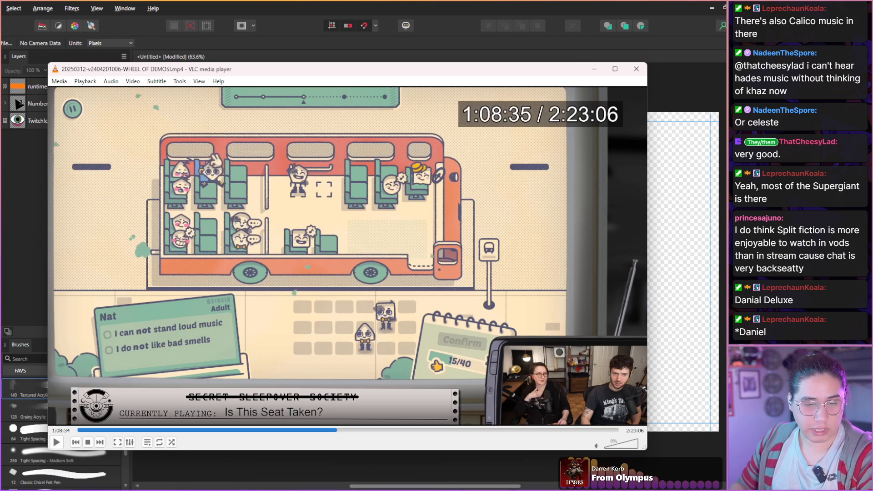
{"action": "key", "text": "shift+Right"}
{"action": "key", "text": "shift+Right"}
{"action": "key", "text": "shift+Right"}
{"action": "key", "text": "shift+Right"}
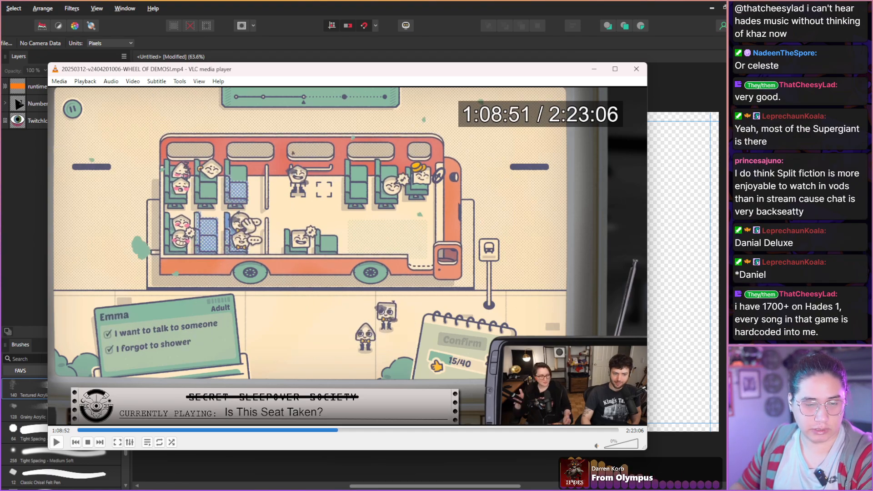
{"action": "key", "text": "shift+Right"}
{"action": "key", "text": "shift+Right"}
{"action": "key", "text": "shift+Right"}
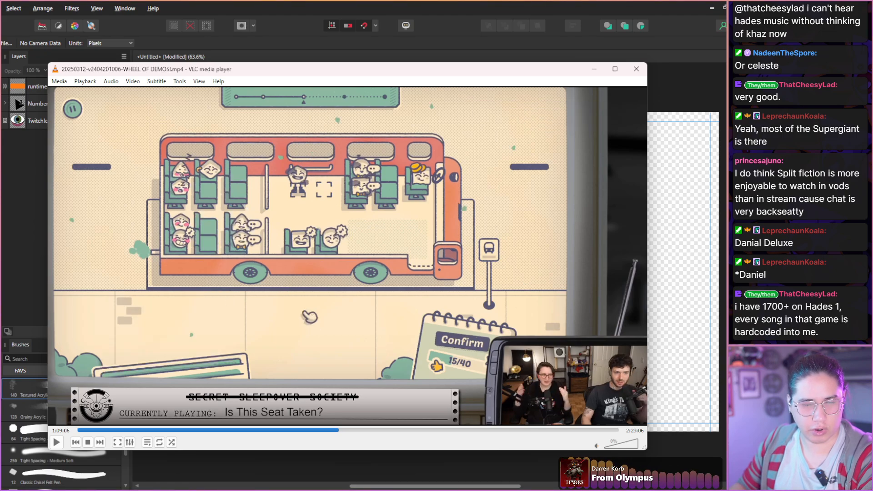
Scan the bus departure and next passenger stop from 1:09:06 to 1:09:59.
{"action": "key", "text": "shift+Right"}
{"action": "key", "text": "shift+Right"}
{"action": "key", "text": "shift+Right"}
{"action": "key", "text": "shift+Right"}
{"action": "key", "text": "shift+Right"}
{"action": "key", "text": "shift+Right"}
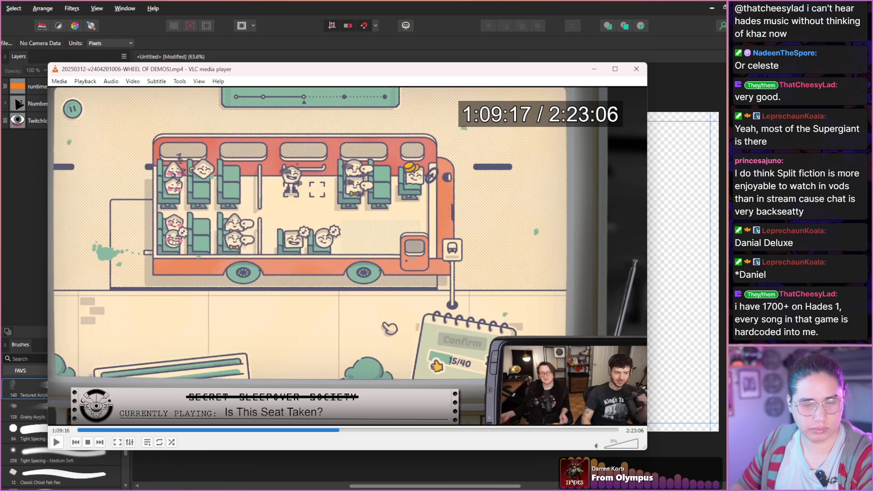
{"action": "key", "text": "shift+Right"}
{"action": "key", "text": "shift+Right"}
{"action": "key", "text": "shift+Right"}
{"action": "key", "text": "shift+Right"}
{"action": "key", "text": "shift+Right"}
{"action": "key", "text": "shift+Right"}
{"action": "key", "text": "shift+Right"}
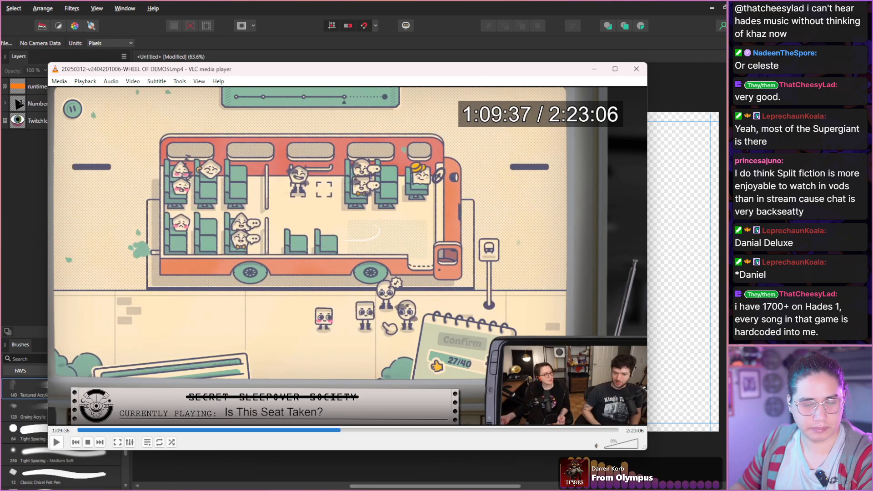
{"action": "key", "text": "shift+Right"}
{"action": "key", "text": "shift+Right"}
{"action": "key", "text": "shift+Right"}
{"action": "key", "text": "shift+Right"}
{"action": "key", "text": "shift+Right"}
{"action": "key", "text": "shift+Right"}
{"action": "key", "text": "shift+Right"}
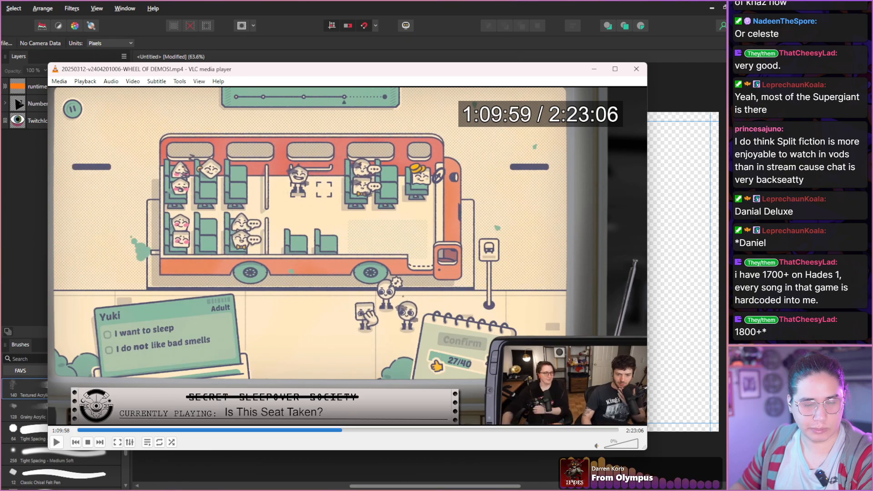
Scan the bus gameplay from 1:09:59 to the hosts' reactions during Nat's thought at 1:10:52.
{"action": "key", "text": "shift+Right"}
{"action": "key", "text": "shift+Right"}
{"action": "key", "text": "shift+Right"}
{"action": "key", "text": "shift+Right"}
{"action": "key", "text": "shift+Right"}
{"action": "key", "text": "shift+Right"}
{"action": "key", "text": "shift+Right"}
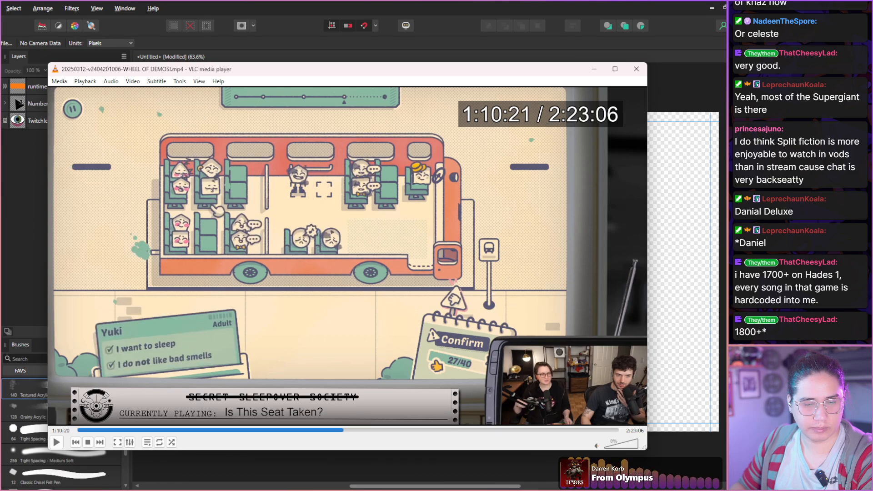
{"action": "key", "text": "shift+Right"}
{"action": "key", "text": "shift+Right"}
{"action": "key", "text": "shift+Right"}
{"action": "key", "text": "shift+Right"}
{"action": "key", "text": "shift+Right"}
{"action": "key", "text": "shift+Right"}
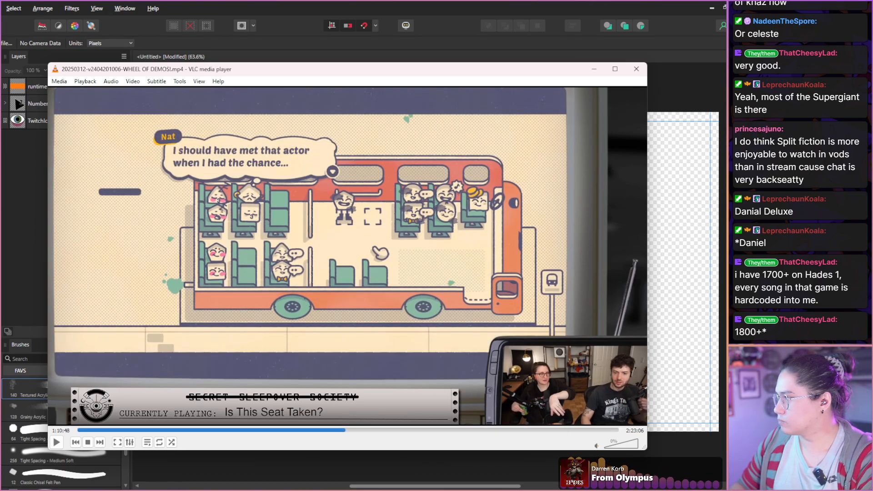
{"action": "key", "text": "shift+Right"}
{"action": "key", "text": "shift+Right"}
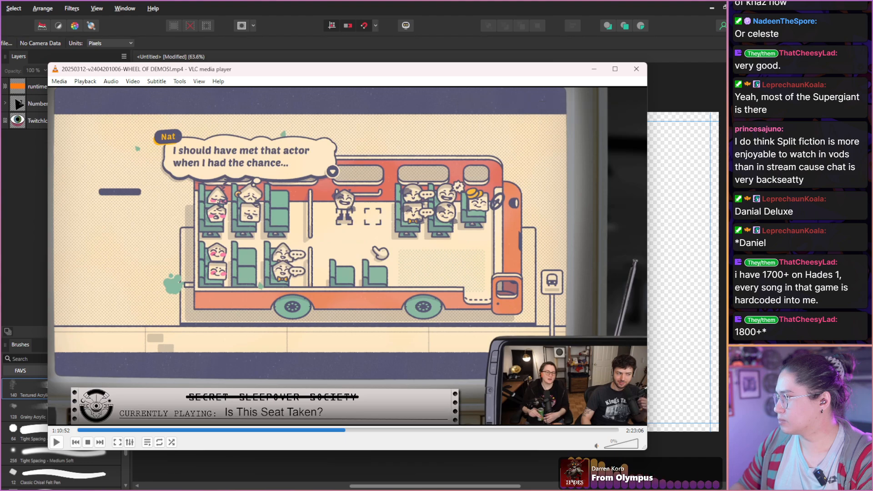
Scan the end of Is This Seat Taken? from 1:10:52 through the title screen to the demo wheel at 1:11:51.
{"action": "key", "text": "shift+Right"}
{"action": "key", "text": "shift+Right"}
{"action": "key", "text": "shift+Right"}
{"action": "key", "text": "shift+Right"}
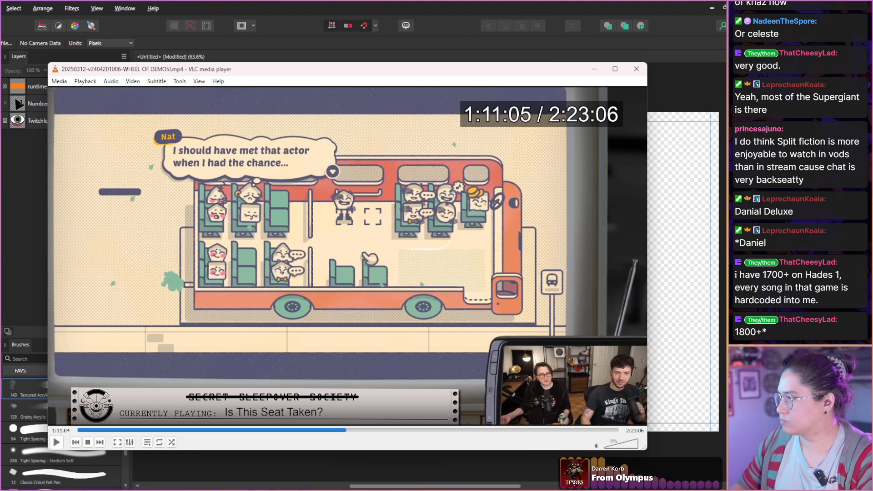
{"action": "key", "text": "shift+Right"}
{"action": "key", "text": "shift+Right"}
{"action": "key", "text": "shift+Right"}
{"action": "key", "text": "shift+Right"}
{"action": "key", "text": "shift+Right"}
{"action": "key", "text": "shift+Right"}
{"action": "key", "text": "shift+Right"}
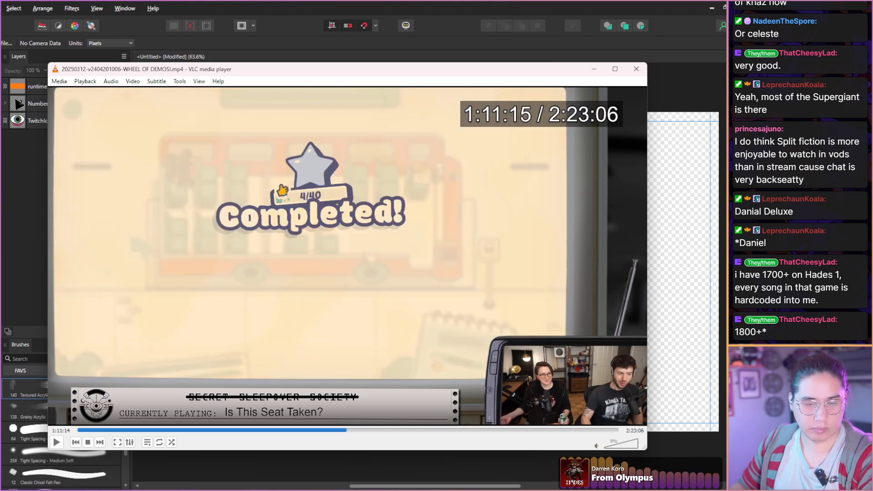
{"action": "key", "text": "shift+Right"}
{"action": "key", "text": "shift+Right"}
{"action": "key", "text": "shift+Right"}
{"action": "key", "text": "shift+Right"}
{"action": "key", "text": "shift+Right"}
{"action": "key", "text": "shift+Right"}
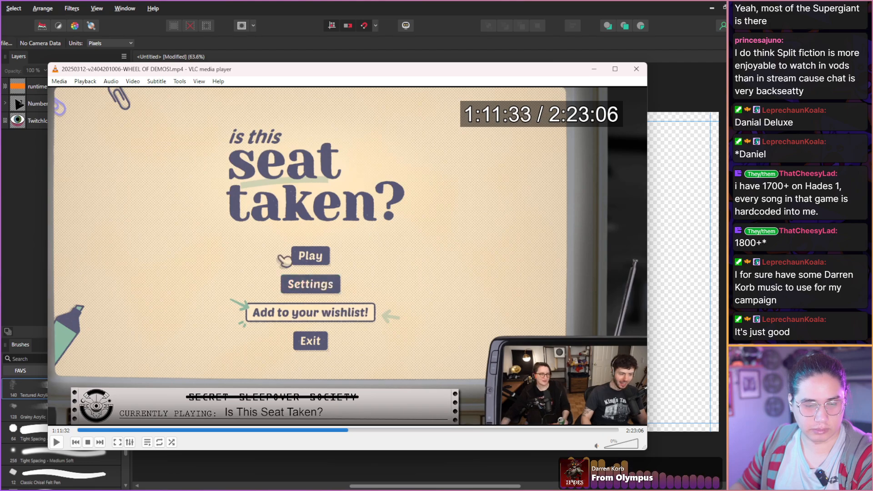
{"action": "key", "text": "shift+Right"}
{"action": "key", "text": "shift+Right"}
{"action": "key", "text": "shift+Right"}
{"action": "key", "text": "shift+Right"}
{"action": "key", "text": "shift+Right"}
{"action": "key", "text": "shift+Right"}
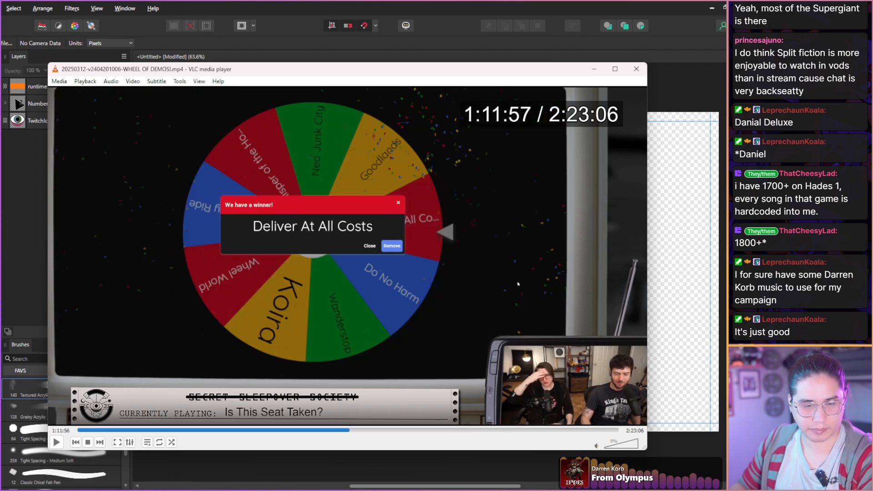
Scan the hosts' reactions around the demo wheel from 1:11:51 to the Deliver at All Costs opening at 1:13:11.
{"action": "key", "text": "shift+Right"}
{"action": "key", "text": "shift+Right"}
{"action": "key", "text": "shift+Right"}
{"action": "key", "text": "shift+Right"}
{"action": "key", "text": "shift+Right"}
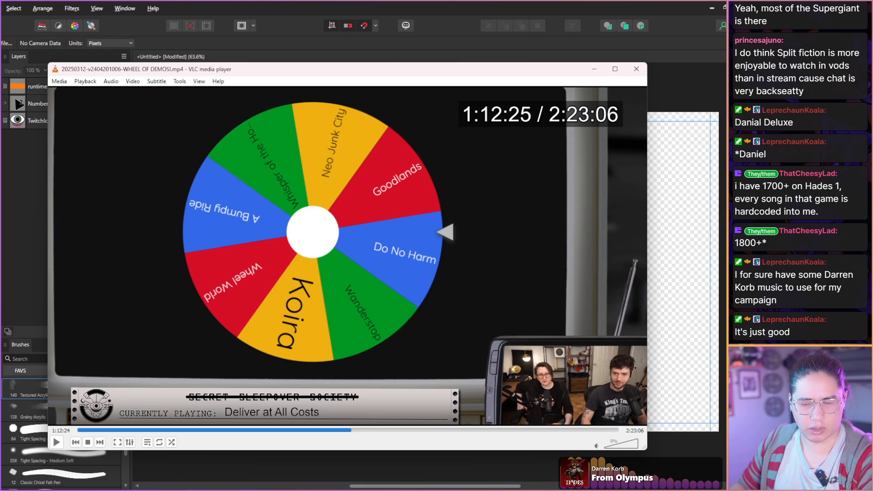
{"action": "key", "text": "shift+Right"}
{"action": "key", "text": "shift+Right"}
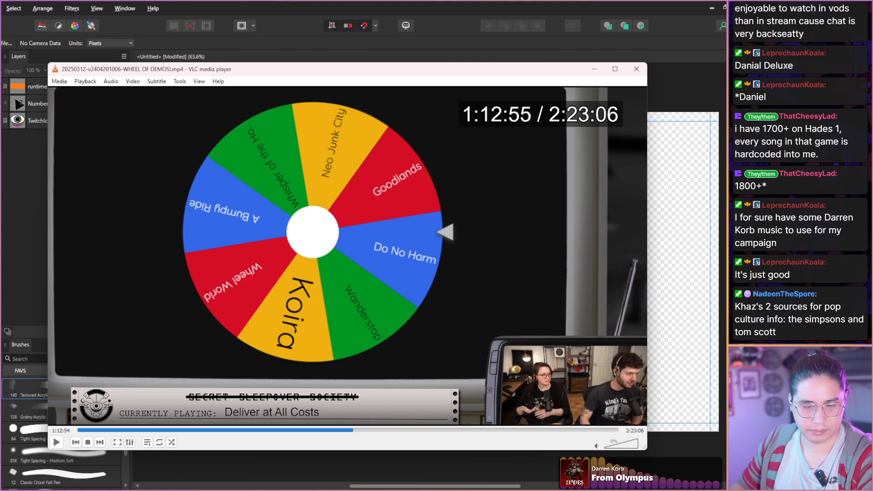
{"action": "key", "text": "shift+Right"}
{"action": "key", "text": "shift+Right"}
{"action": "key", "text": "shift+Right"}
{"action": "key", "text": "shift+Right"}
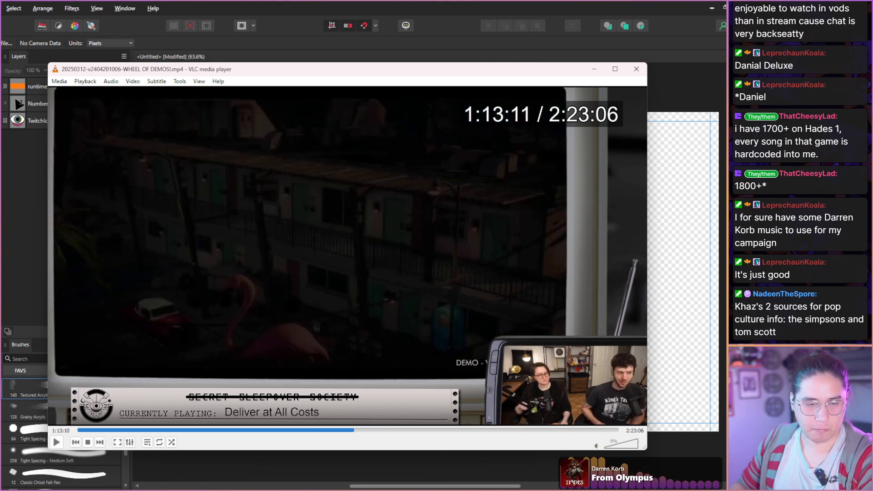
Scan the Deliver at All Costs title sequence and the hosts' expressions from 1:13:11 to 1:13:35.
{"action": "key", "text": "shift+Right"}
{"action": "key", "text": "shift+Right"}
{"action": "key", "text": "shift+Right"}
{"action": "key", "text": "shift+Right"}
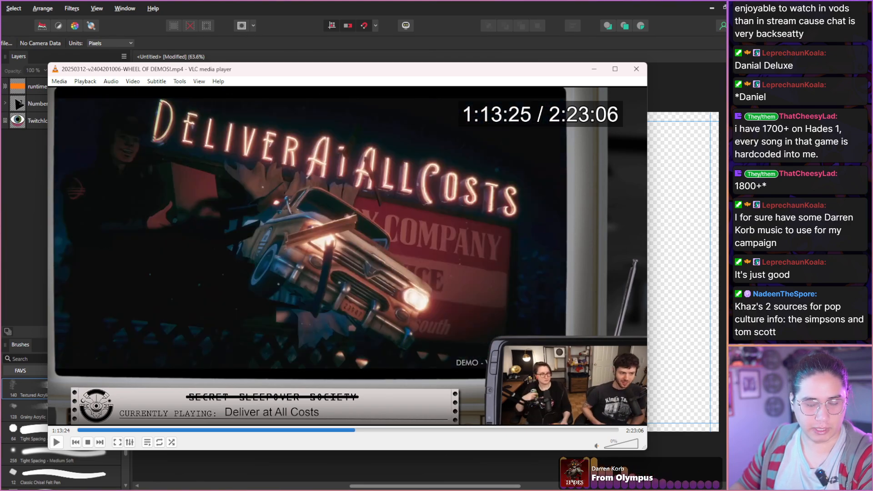
{"action": "key", "text": "shift+Right"}
{"action": "key", "text": "shift+Right"}
{"action": "key", "text": "shift+Right"}
{"action": "key", "text": "shift+Right"}
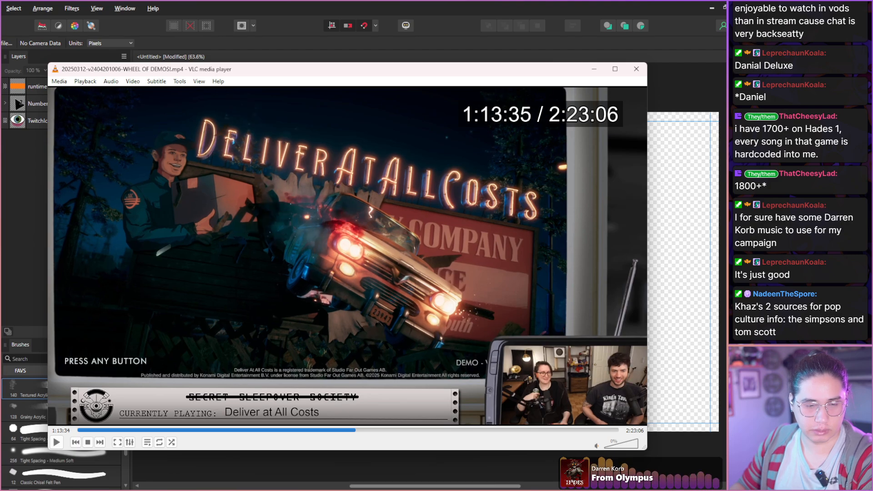
Scan the Deliver at All Costs settings and opening credits for host expressions from 1:13:35 to 1:14:18.
{"action": "key", "text": "shift+Right"}
{"action": "key", "text": "shift+Right"}
{"action": "key", "text": "shift+Right"}
{"action": "key", "text": "shift+Right"}
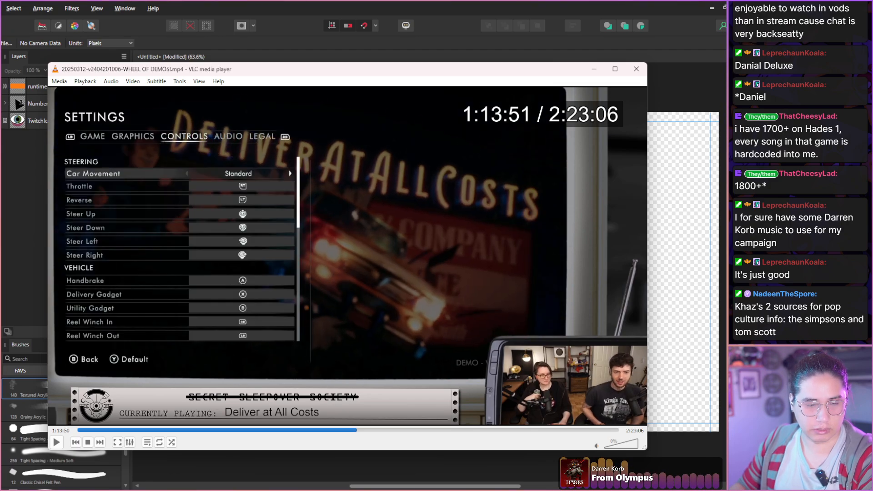
{"action": "key", "text": "shift+Right"}
{"action": "key", "text": "shift+Right"}
{"action": "key", "text": "shift+Right"}
{"action": "key", "text": "shift+Right"}
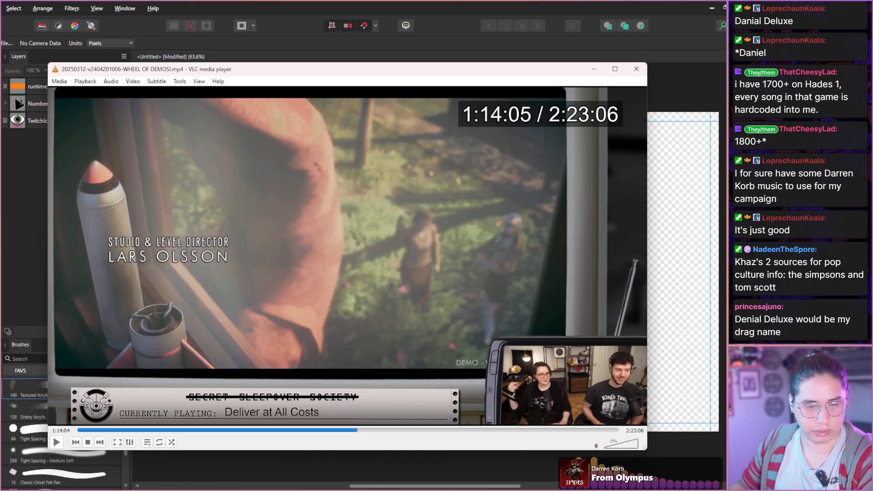
{"action": "key", "text": "shift+Right"}
{"action": "key", "text": "shift+Right"}
{"action": "key", "text": "shift+Right"}
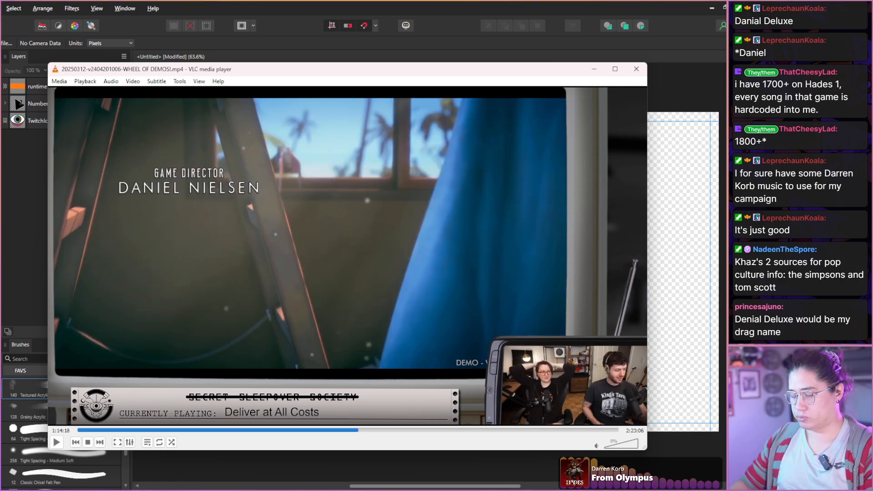
Scan the newspaper portion of the Deliver at All Costs credits and the hosts' reactions from 1:14:18 to 1:15:04.
{"action": "key", "text": "shift+Right"}
{"action": "key", "text": "shift+Right"}
{"action": "key", "text": "shift+Right"}
{"action": "key", "text": "shift+Right"}
{"action": "key", "text": "shift+Right"}
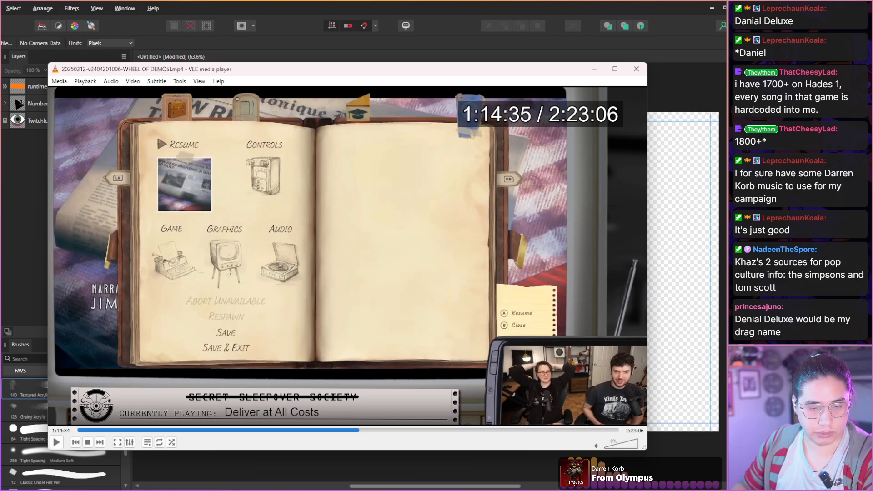
{"action": "key", "text": "shift+Right"}
{"action": "key", "text": "shift+Right"}
{"action": "key", "text": "shift+Right"}
{"action": "key", "text": "shift+Right"}
{"action": "key", "text": "shift+Right"}
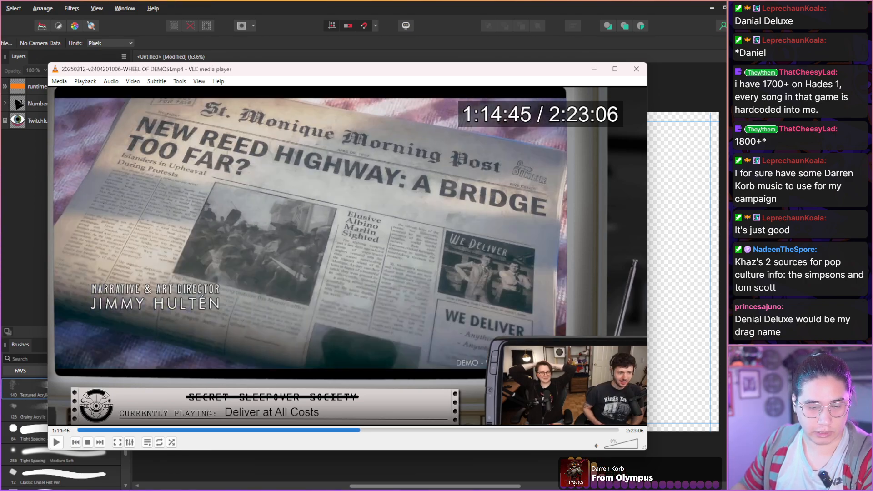
{"action": "key", "text": "shift+Right"}
{"action": "key", "text": "shift+Right"}
{"action": "key", "text": "shift+Right"}
{"action": "key", "text": "shift+Right"}
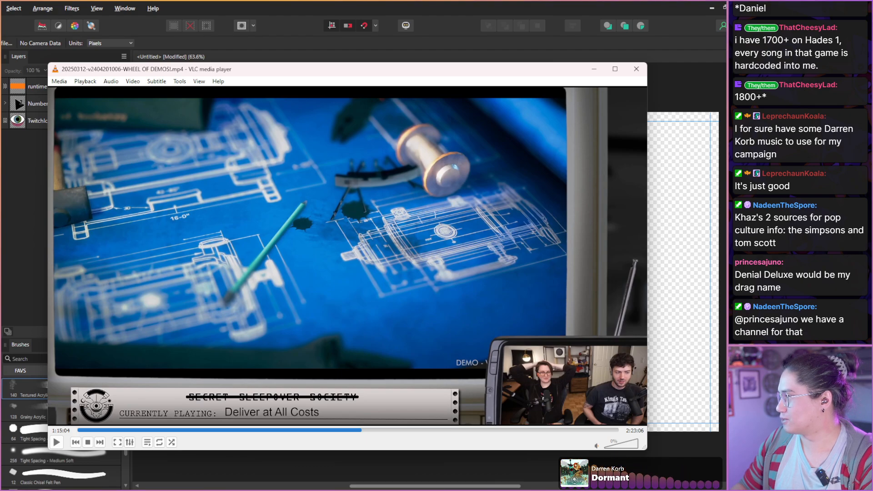
Scan from the blueprint credits at 1:15:04 to the first gameplay in Winston's apartment at 1:15:47.
{"action": "key", "text": "shift+Right"}
{"action": "key", "text": "shift+Right"}
{"action": "key", "text": "shift+Right"}
{"action": "key", "text": "shift+Right"}
{"action": "key", "text": "shift+Right"}
{"action": "key", "text": "shift+Right"}
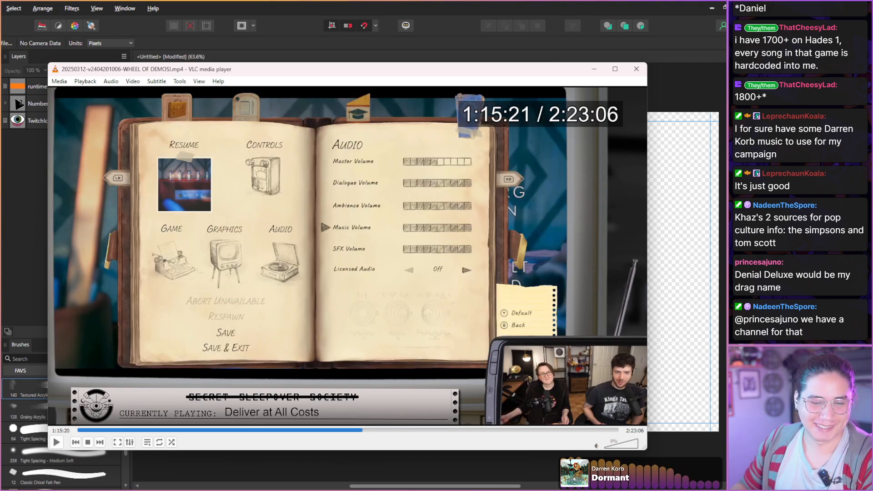
{"action": "key", "text": "shift+Right"}
{"action": "key", "text": "shift+Right"}
{"action": "key", "text": "shift+Right"}
{"action": "key", "text": "shift+Right"}
{"action": "key", "text": "shift+Right"}
{"action": "key", "text": "shift+Right"}
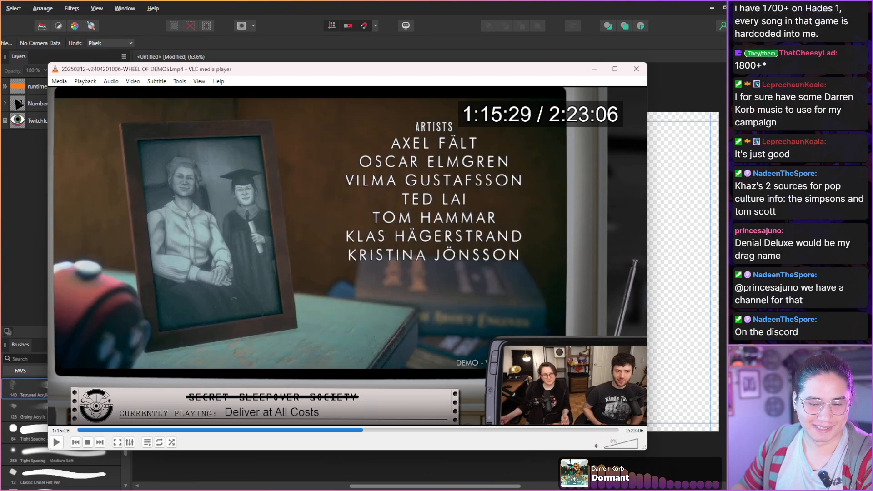
{"action": "key", "text": "shift+Right"}
{"action": "key", "text": "shift+Right"}
{"action": "key", "text": "shift+Right"}
{"action": "key", "text": "shift+Right"}
{"action": "key", "text": "shift+Right"}
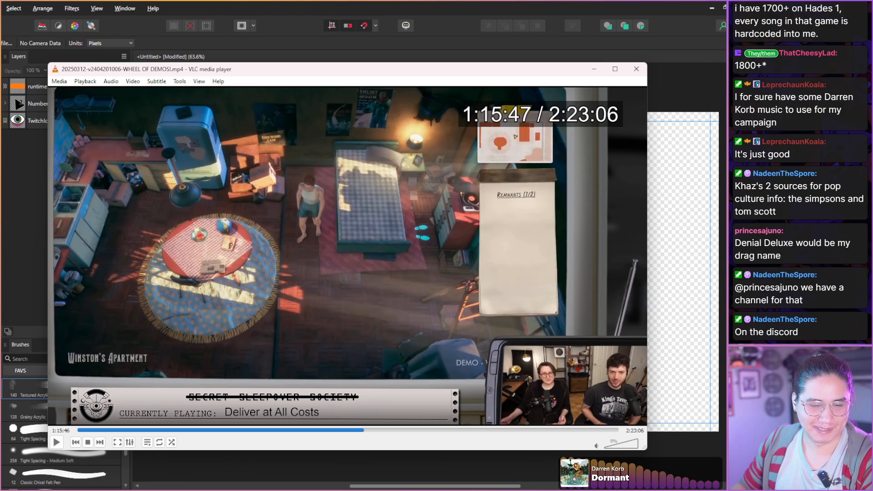
Scan the apartment gameplay and hosts' expressions from 1:15:47 to Winston's red envelope scene at 1:16:43.
{"action": "key", "text": "shift+Right"}
{"action": "key", "text": "shift+Right"}
{"action": "key", "text": "shift+Right"}
{"action": "key", "text": "shift+Right"}
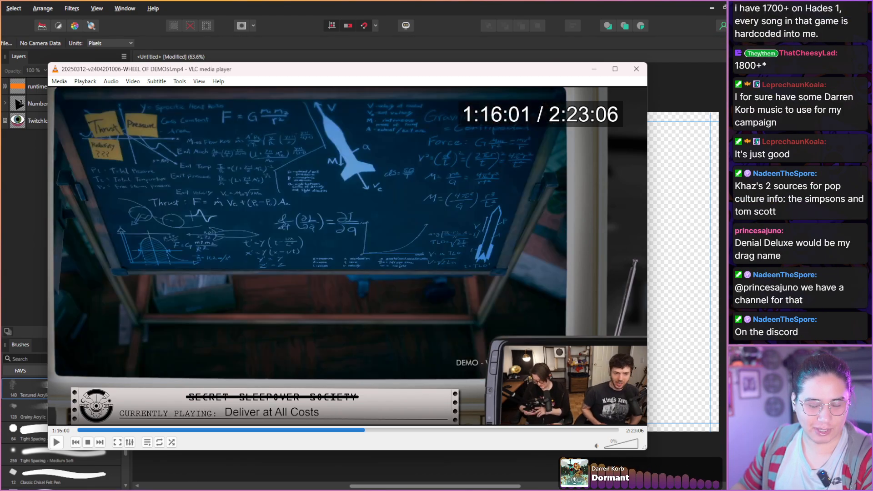
{"action": "key", "text": "shift+Right"}
{"action": "key", "text": "shift+Right"}
{"action": "key", "text": "shift+Right"}
{"action": "key", "text": "shift+Right"}
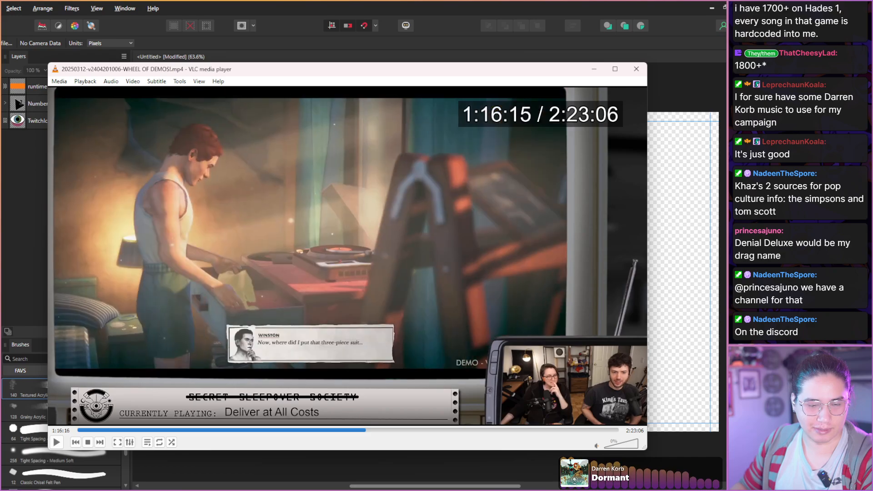
{"action": "key", "text": "shift+Right"}
{"action": "key", "text": "shift+Right"}
{"action": "key", "text": "shift+Right"}
{"action": "key", "text": "shift+Right"}
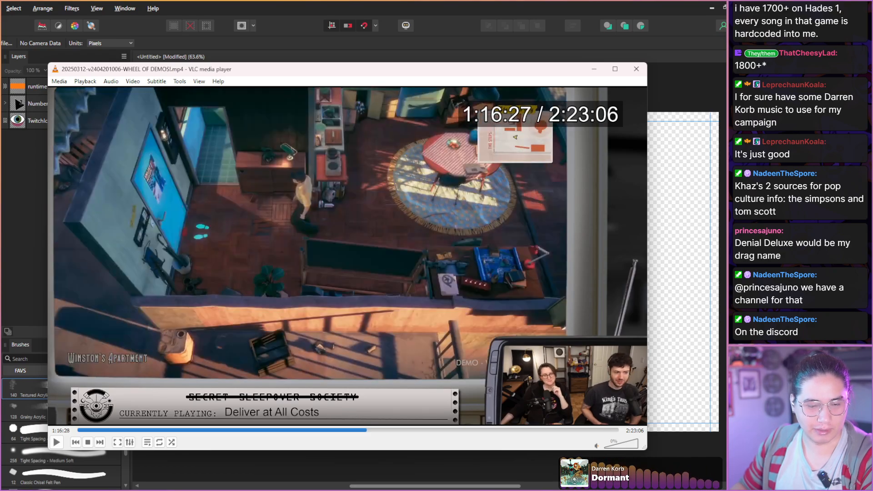
{"action": "key", "text": "shift+Right"}
{"action": "key", "text": "shift+Right"}
{"action": "key", "text": "shift+Right"}
{"action": "key", "text": "shift+Right"}
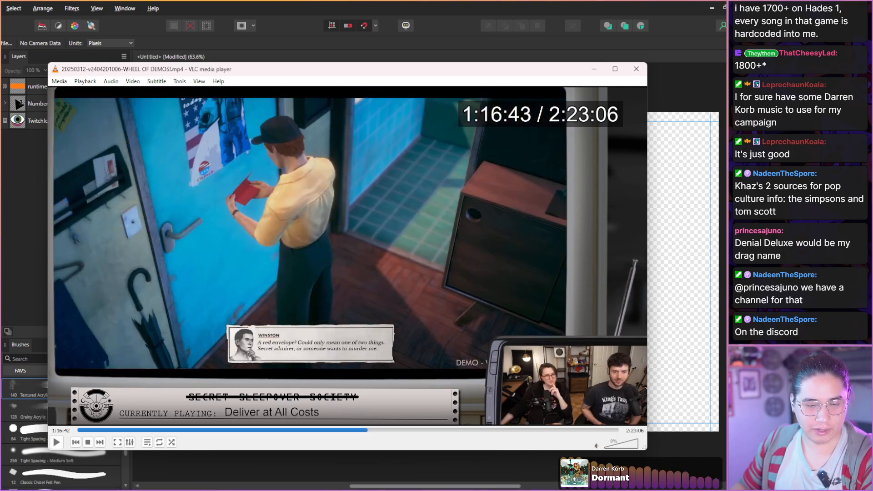
Scan the hosts' reactions from the red envelope scene at 1:16:43 through Winston's engineering notes at 1:17:25.
{"action": "key", "text": "shift+Right"}
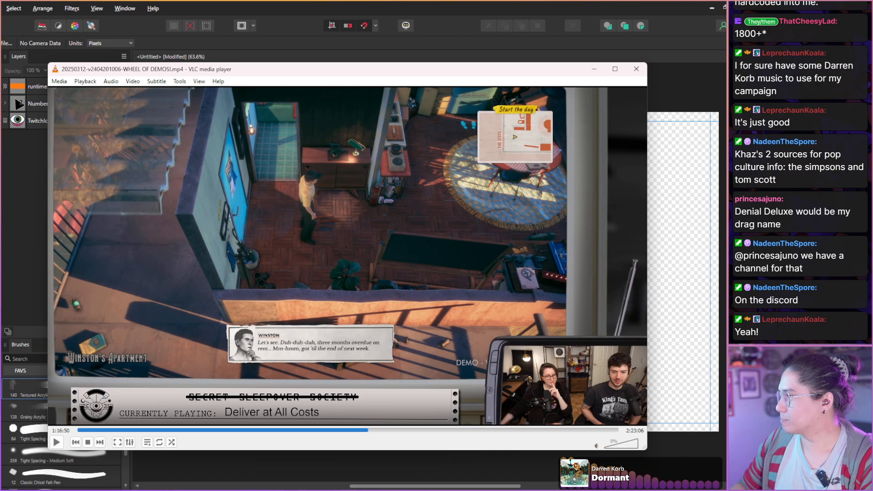
{"action": "key", "text": "shift+Right"}
{"action": "key", "text": "shift+Right"}
{"action": "key", "text": "shift+Right"}
{"action": "key", "text": "shift+Right"}
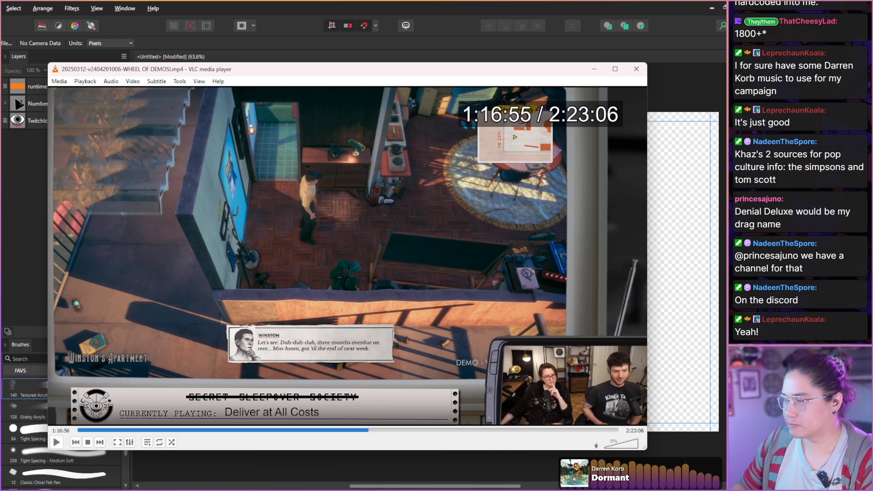
{"action": "key", "text": "shift+Right"}
{"action": "key", "text": "shift+Right"}
{"action": "key", "text": "shift+Right"}
{"action": "key", "text": "shift+Right"}
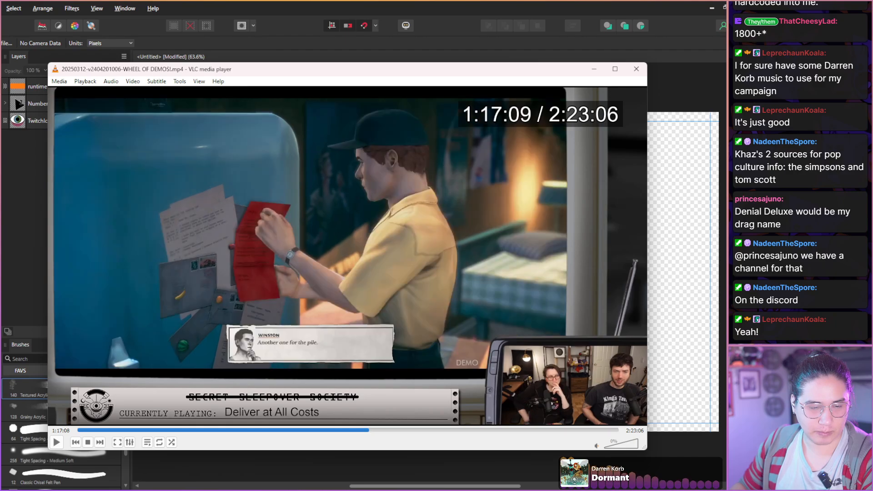
{"action": "key", "text": "shift+Right"}
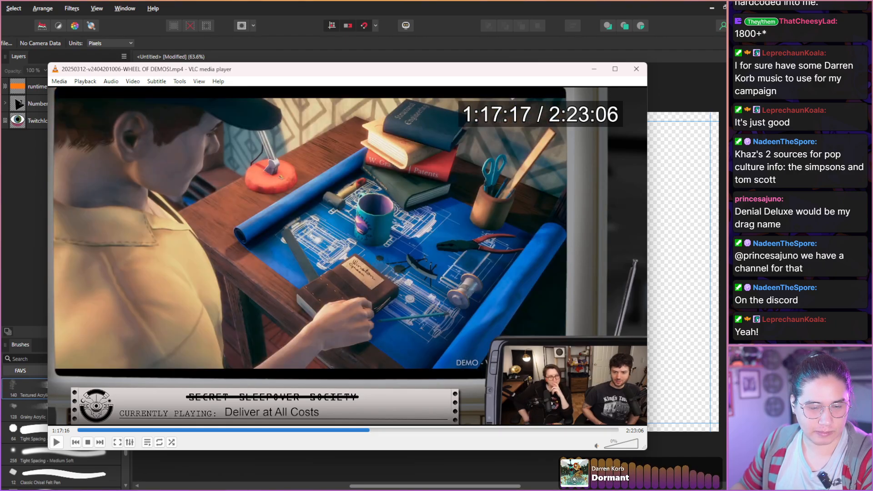
{"action": "key", "text": "shift+Right"}
{"action": "key", "text": "shift+Right"}
{"action": "key", "text": "shift+Right"}
{"action": "key", "text": "shift+Right"}
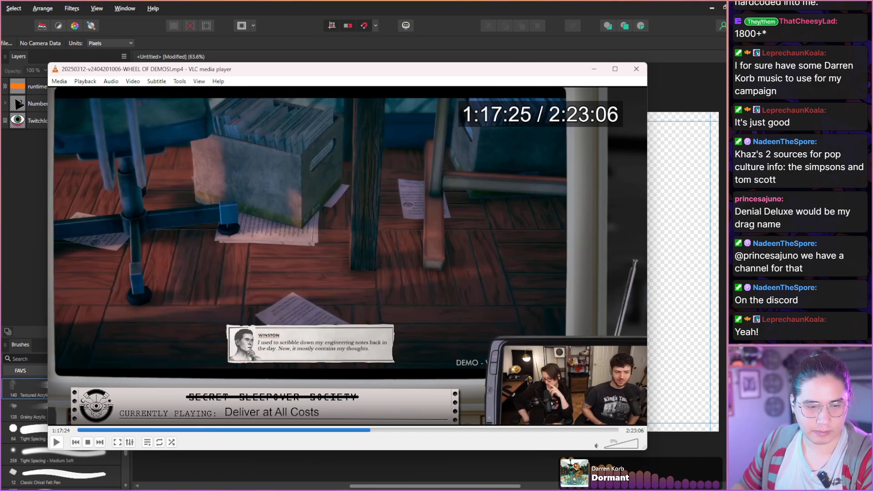
Scan the hosts' reactions from 1:17:25 through the radio and newspaper scenes to the apartment gameplay at 1:18:21.
{"action": "key", "text": "shift+Right"}
{"action": "key", "text": "shift+Right"}
{"action": "key", "text": "shift+Right"}
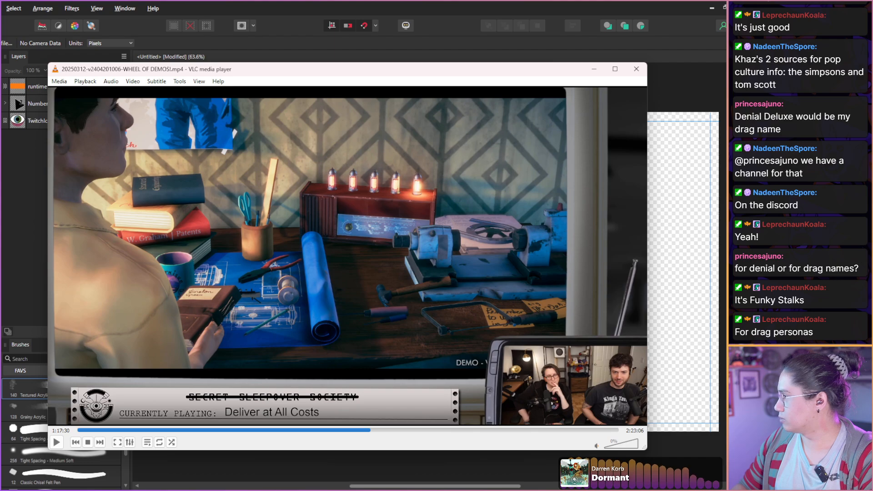
{"action": "key", "text": "shift+Right"}
{"action": "key", "text": "shift+Right"}
{"action": "key", "text": "shift+Right"}
{"action": "key", "text": "shift+Right"}
{"action": "key", "text": "shift+Right"}
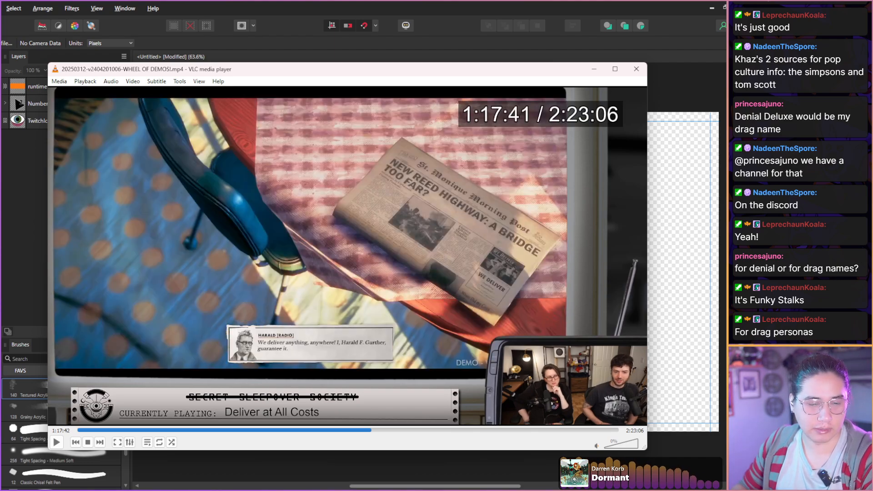
{"action": "key", "text": "shift+Right"}
{"action": "key", "text": "shift+Right"}
{"action": "key", "text": "shift+Right"}
{"action": "key", "text": "shift+Right"}
{"action": "key", "text": "shift+Right"}
{"action": "key", "text": "shift+Right"}
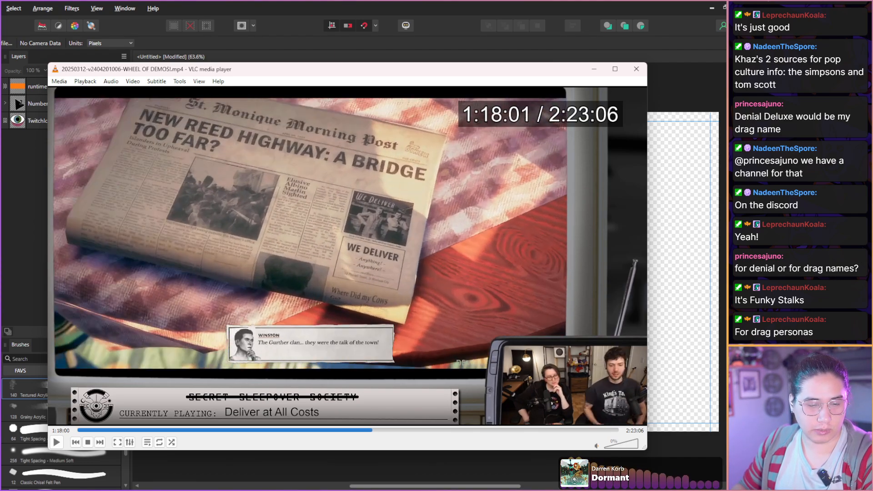
{"action": "key", "text": "shift+Right"}
{"action": "key", "text": "shift+Right"}
{"action": "key", "text": "shift+Right"}
{"action": "key", "text": "shift+Right"}
{"action": "key", "text": "shift+Right"}
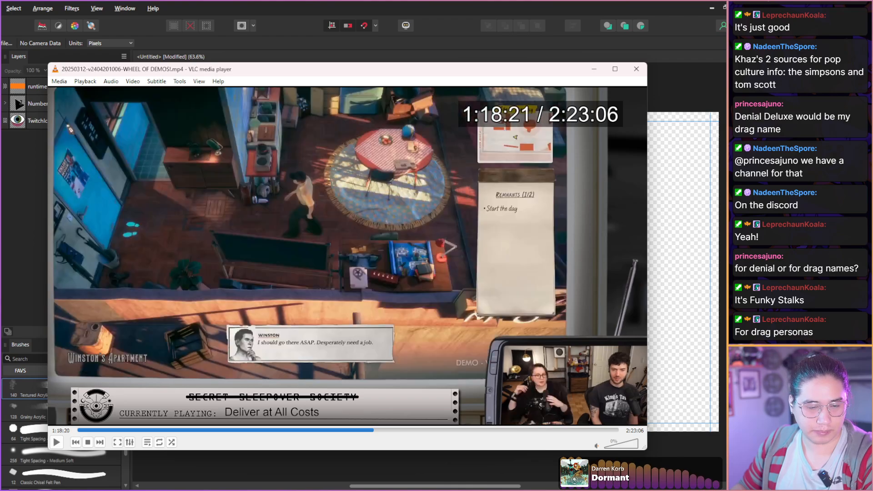
Scan from leaving the apartment at 1:18:21 through The Steps introduction to the parked car scene at 1:19:04.
{"action": "key", "text": "shift+Right"}
{"action": "key", "text": "shift+Right"}
{"action": "key", "text": "shift+Right"}
{"action": "key", "text": "shift+Right"}
{"action": "key", "text": "shift+Right"}
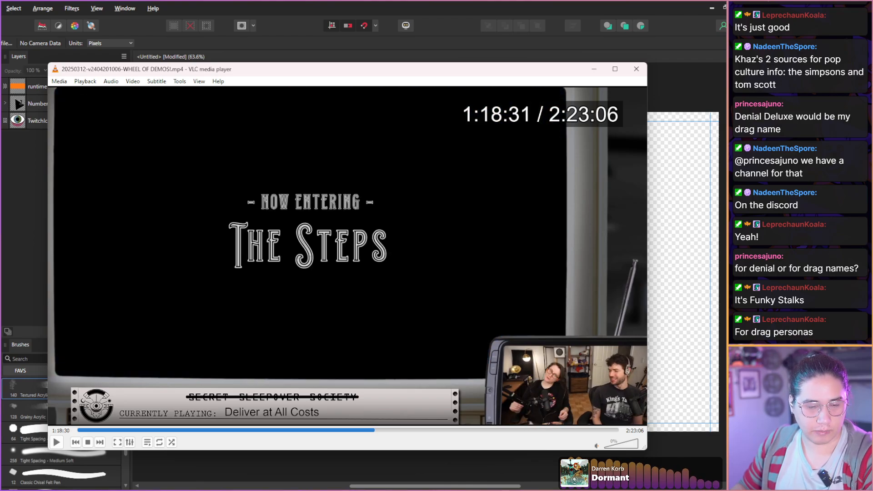
{"action": "key", "text": "shift+Right"}
{"action": "key", "text": "shift+Right"}
{"action": "key", "text": "shift+Right"}
{"action": "key", "text": "shift+Right"}
{"action": "key", "text": "shift+Right"}
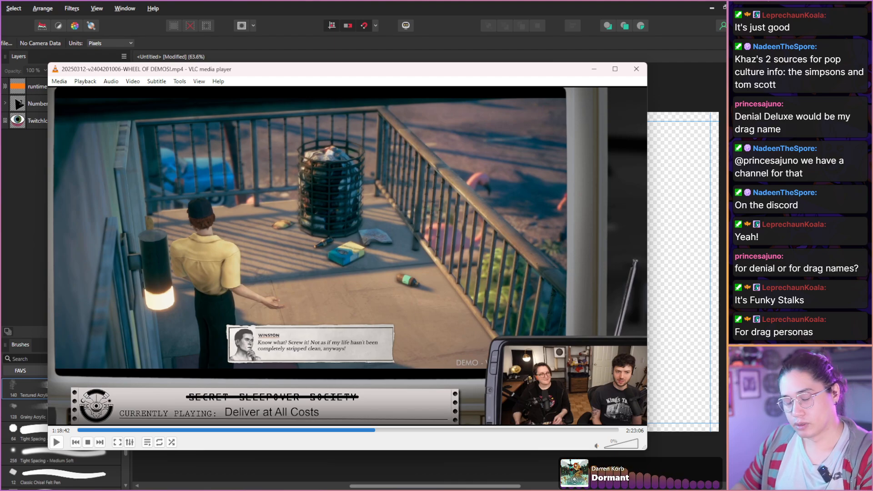
{"action": "key", "text": "shift+Right"}
{"action": "key", "text": "shift+Right"}
{"action": "key", "text": "shift+Right"}
{"action": "key", "text": "shift+Right"}
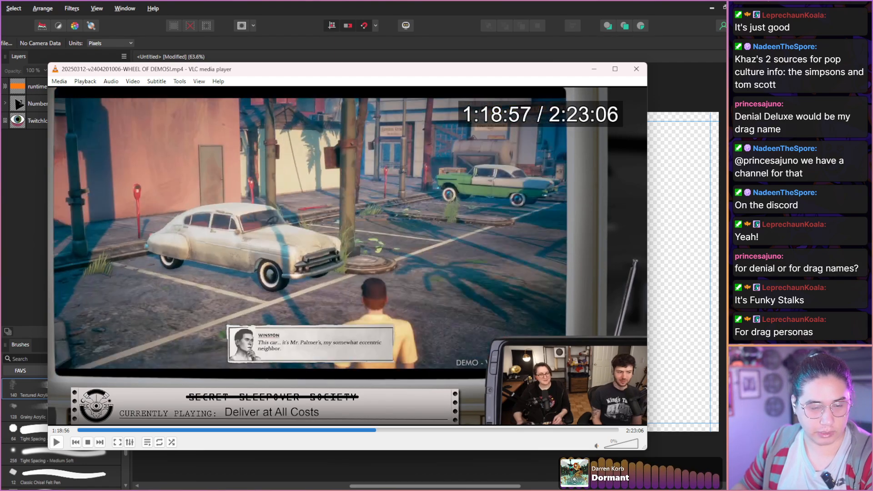
{"action": "key", "text": "shift+Right"}
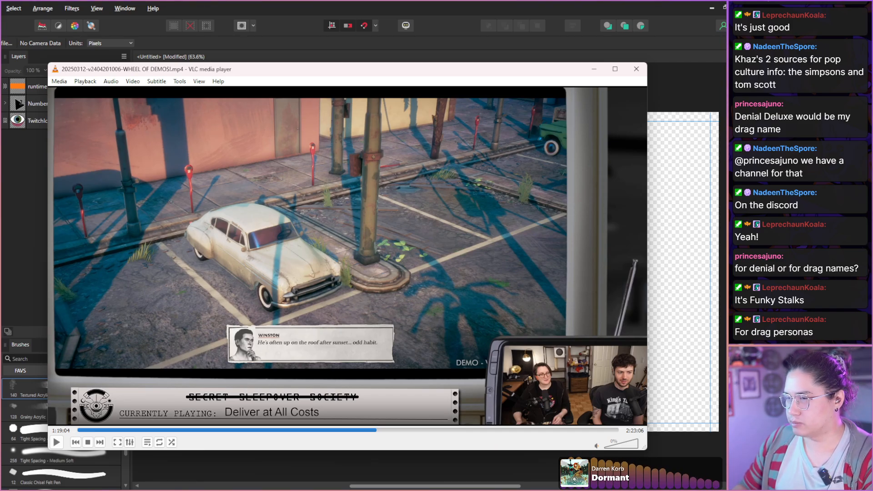
Scan the street gameplay in The Steps and the hosts' expressions from 1:19:04 to the driving tutorial at 1:19:49.
{"action": "key", "text": "shift+Right"}
{"action": "key", "text": "shift+Right"}
{"action": "key", "text": "shift+Right"}
{"action": "key", "text": "shift+Right"}
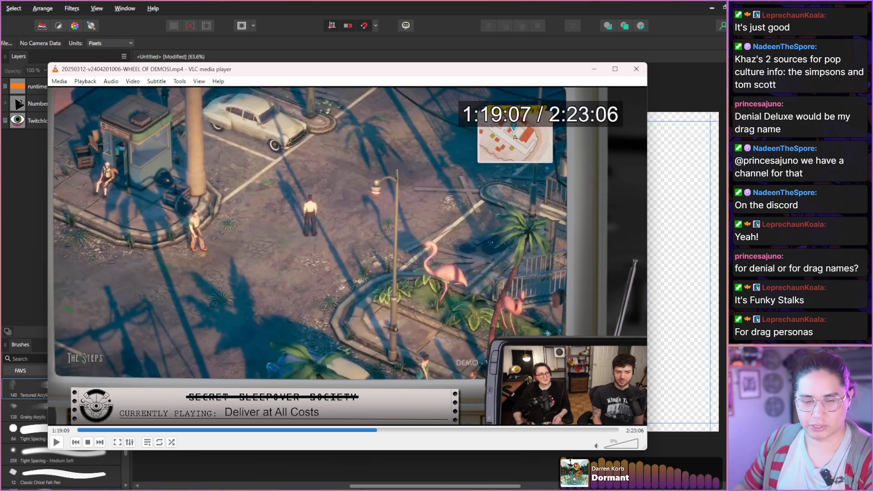
{"action": "key", "text": "shift+Right"}
{"action": "key", "text": "shift+Right"}
{"action": "key", "text": "shift+Right"}
{"action": "key", "text": "shift+Right"}
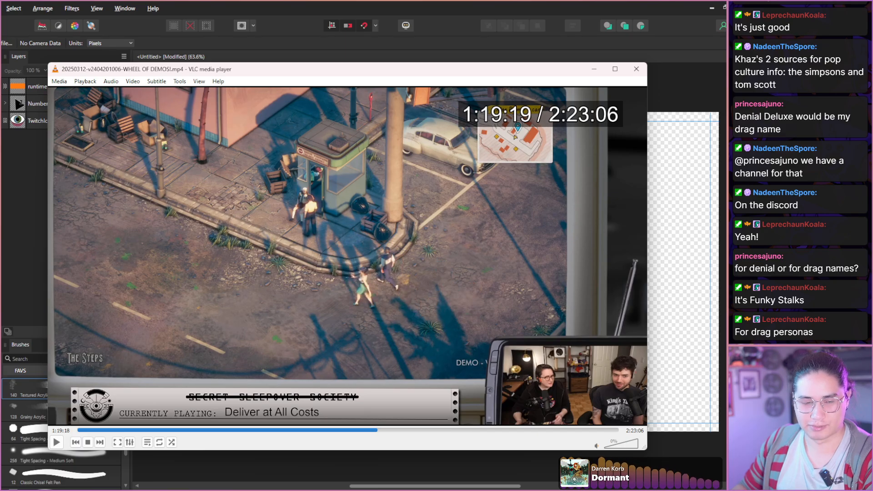
{"action": "key", "text": "shift+Right"}
{"action": "key", "text": "shift+Right"}
{"action": "key", "text": "shift+Right"}
{"action": "key", "text": "shift+Right"}
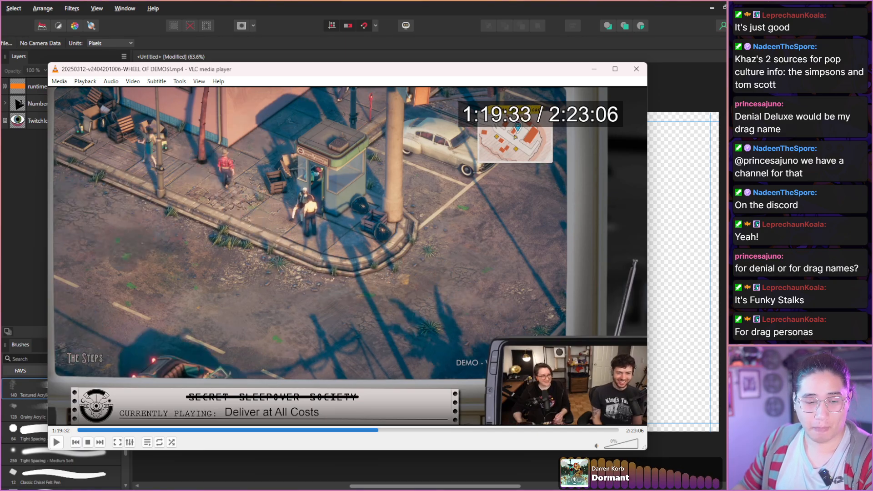
{"action": "key", "text": "shift+Right"}
{"action": "key", "text": "shift+Right"}
{"action": "key", "text": "shift+Right"}
{"action": "key", "text": "shift+Right"}
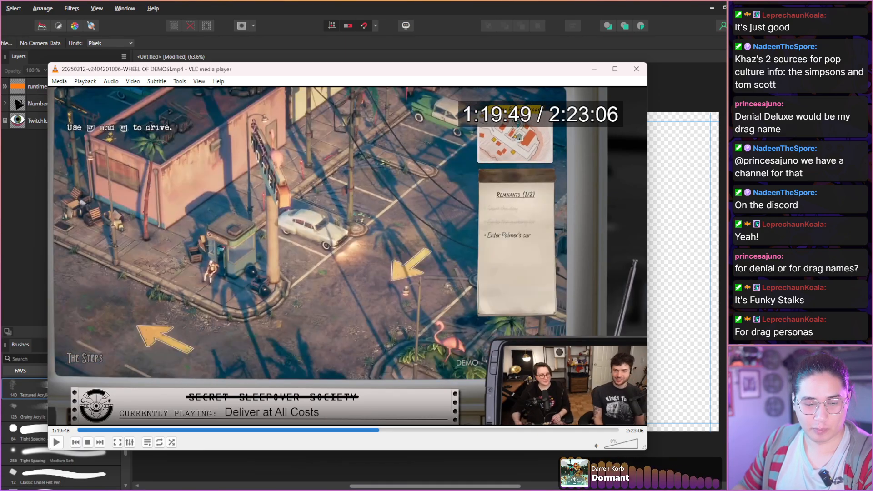
Scan the first driving gameplay in The Steps and the hosts' reactions from 1:19:49 to 1:20:49.
{"action": "key", "text": "shift+Right"}
{"action": "key", "text": "shift+Right"}
{"action": "key", "text": "shift+Right"}
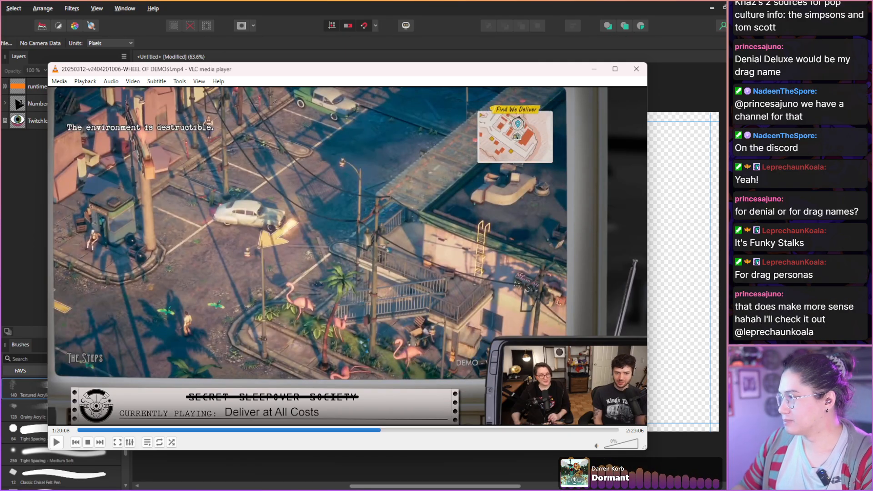
{"action": "key", "text": "shift+Right"}
{"action": "key", "text": "shift+Right"}
{"action": "key", "text": "shift+Right"}
{"action": "key", "text": "shift+Right"}
{"action": "key", "text": "shift+Right"}
{"action": "key", "text": "shift+Right"}
{"action": "key", "text": "shift+Right"}
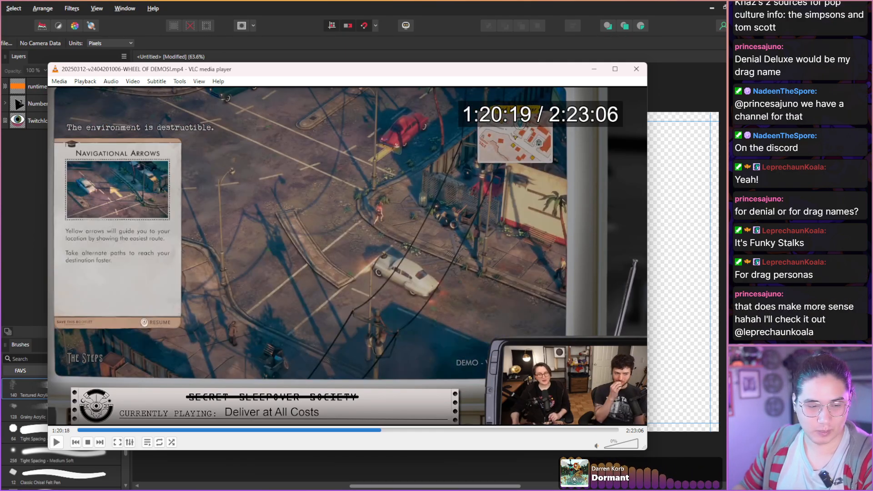
{"action": "key", "text": "shift+Right"}
{"action": "key", "text": "shift+Right"}
{"action": "key", "text": "shift+Right"}
{"action": "key", "text": "shift+Right"}
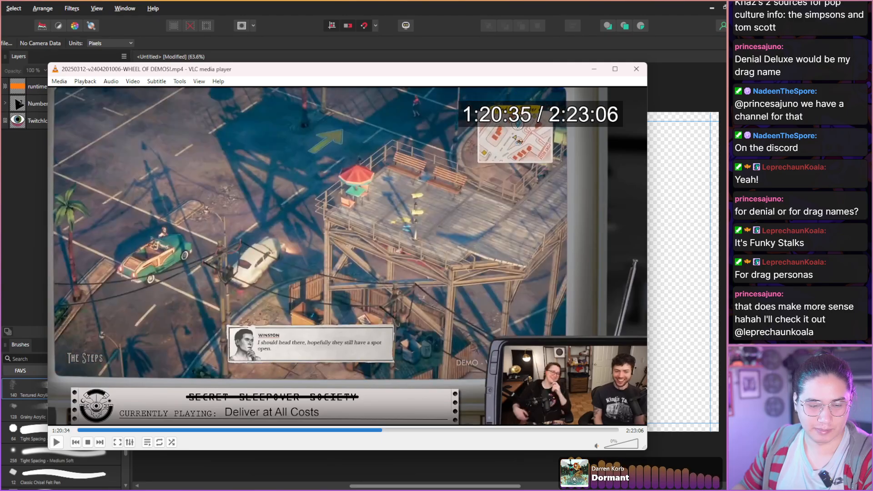
Advance to the loading dock scene at 1:21:06 and capture a still of the frame with the hosts' reactions.
{"action": "key", "text": "shift+Right"}
{"action": "key", "text": "shift+Right"}
{"action": "key", "text": "shift+Right"}
{"action": "key", "text": "shift+Right"}
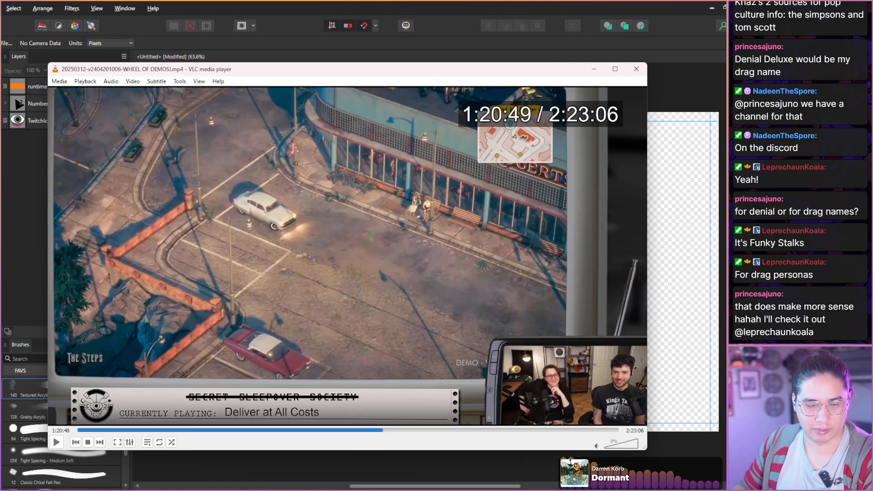
{"action": "key", "text": "shift+Right"}
{"action": "key", "text": "shift+Right"}
{"action": "key", "text": "shift+Right"}
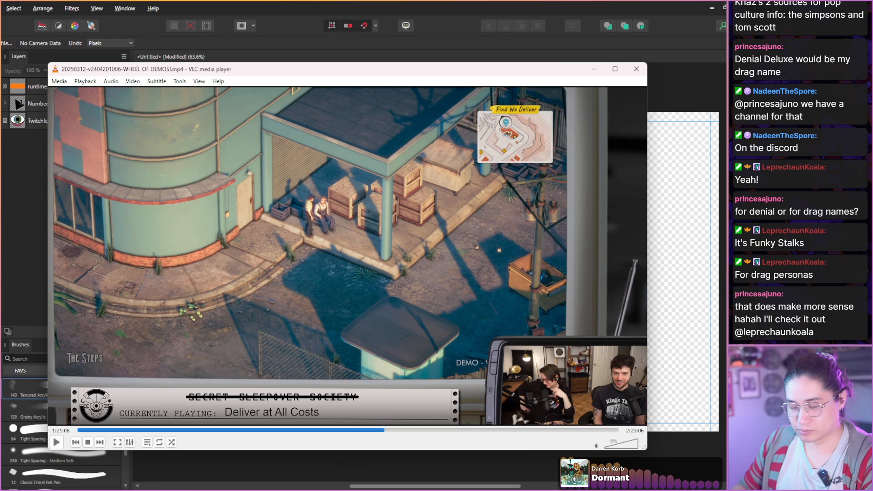
{"action": "key", "text": "shift+s"}
Scan the driving gameplay and hosts' expressions from 1:21:06 to the arrival in St. Monique City at 1:21:38.
{"action": "key", "text": "shift+Right"}
{"action": "key", "text": "shift+Right"}
{"action": "key", "text": "shift+Right"}
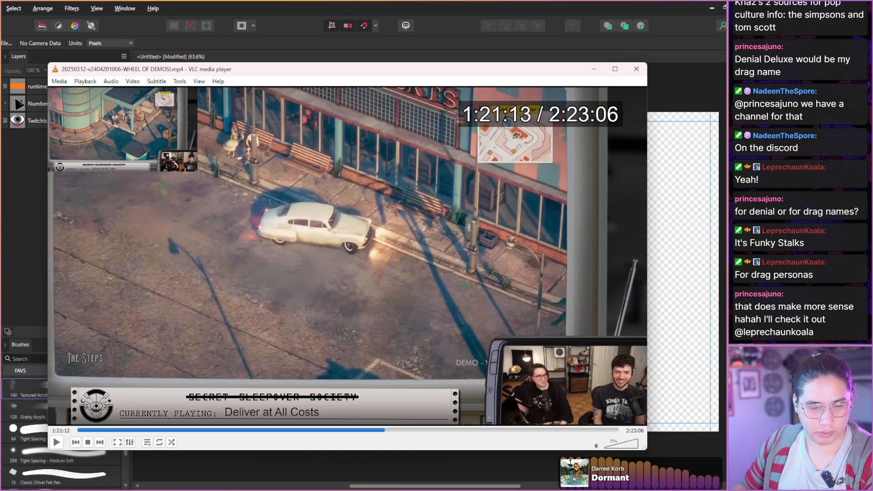
{"action": "key", "text": "shift+Right"}
{"action": "key", "text": "shift+Right"}
{"action": "key", "text": "shift+Right"}
{"action": "key", "text": "shift+Right"}
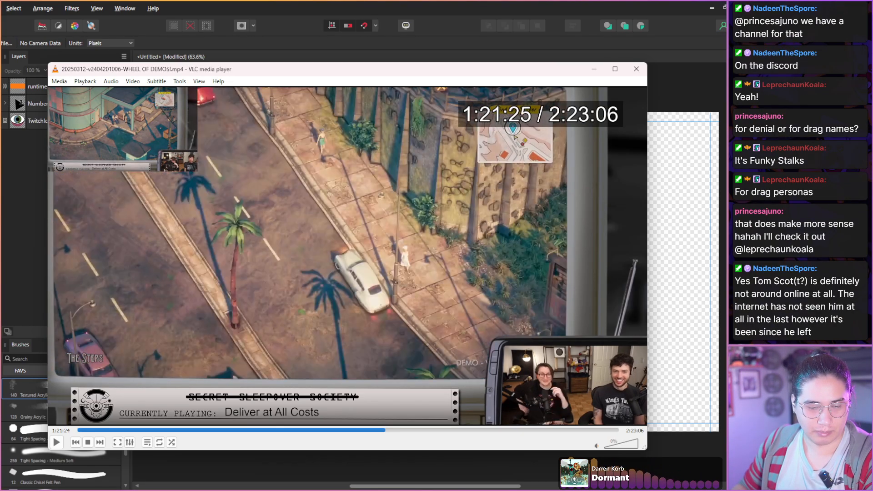
{"action": "key", "text": "shift+Right"}
{"action": "key", "text": "shift+Right"}
{"action": "key", "text": "shift+Right"}
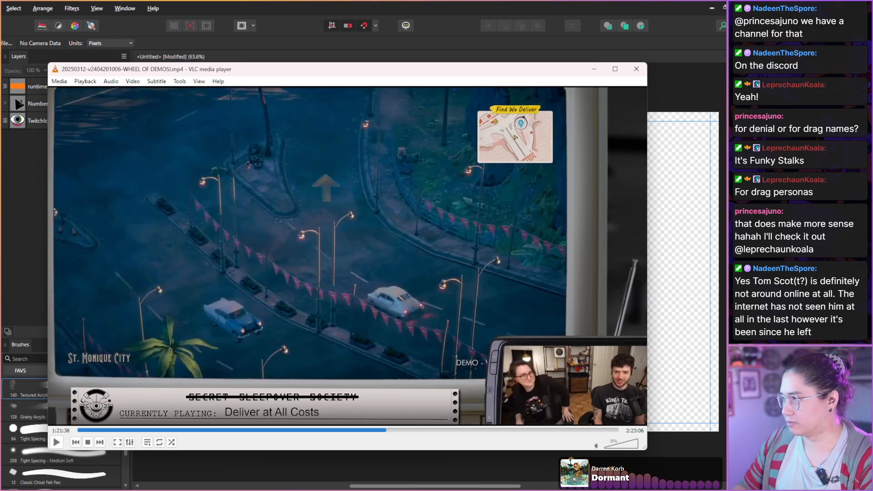
Scan the St. Monique City driving gameplay and the hosts' reactions from 1:21:38 to 1:21:56.
{"action": "key", "text": "shift+Right"}
{"action": "key", "text": "shift+Right"}
{"action": "key", "text": "shift+Right"}
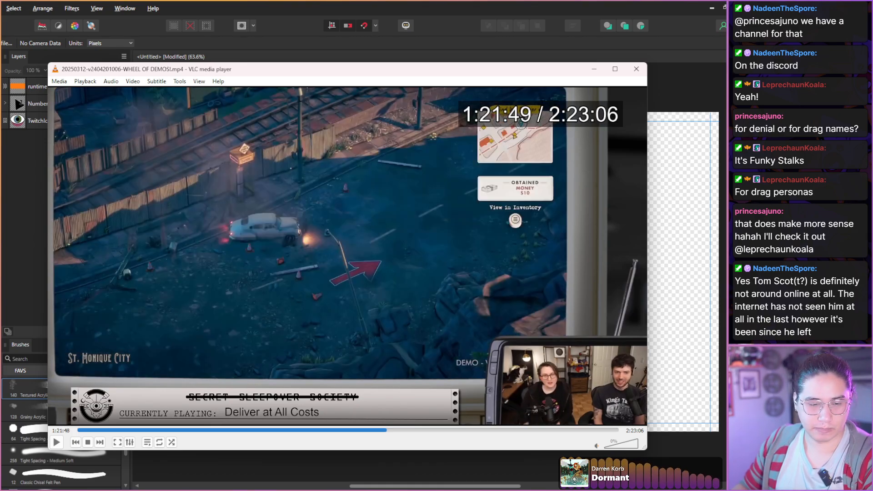
{"action": "key", "text": "shift+Right"}
{"action": "key", "text": "shift+Right"}
{"action": "key", "text": "shift+Right"}
{"action": "key", "text": "shift+Right"}
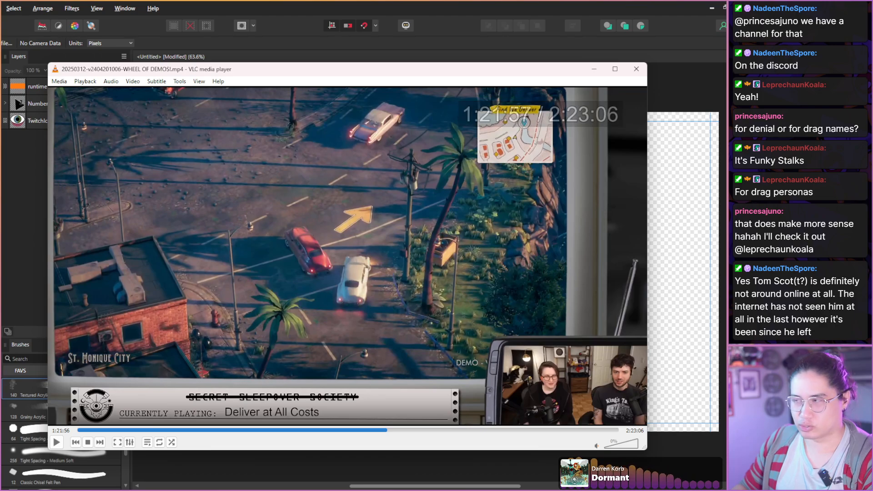
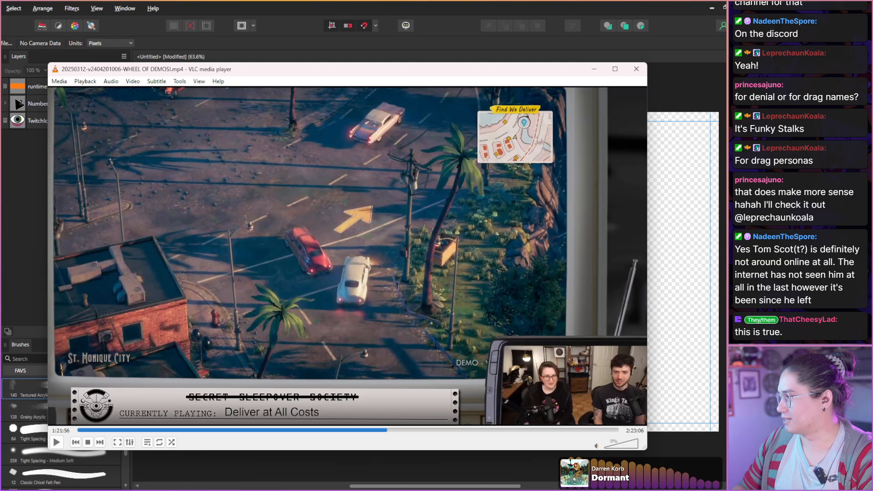
Scan the drive to the We Deliver building and the hosts' expressions from 1:21:56 to 1:22:19.
{"action": "key", "text": "shift+Right"}
{"action": "key", "text": "shift+Right"}
{"action": "key", "text": "shift+Right"}
{"action": "key", "text": "shift+Right"}
{"action": "key", "text": "shift+Right"}
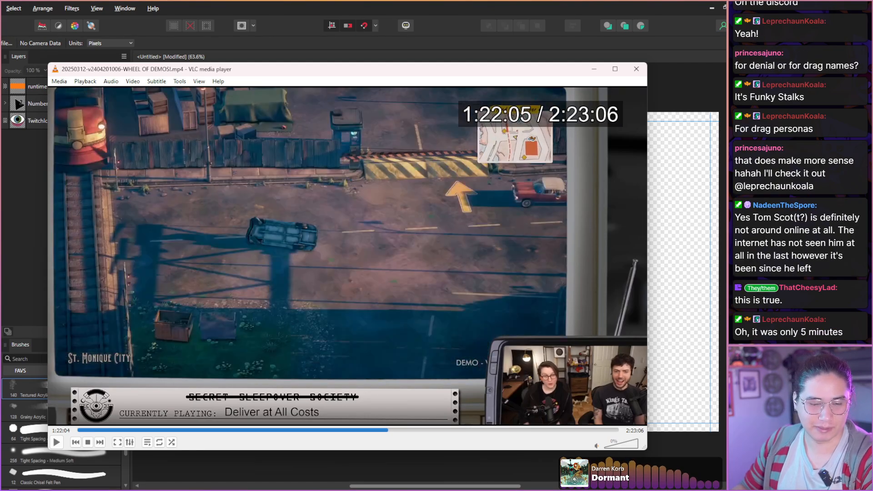
{"action": "key", "text": "shift+Right"}
{"action": "key", "text": "shift+Right"}
{"action": "key", "text": "shift+Right"}
{"action": "key", "text": "shift+Right"}
{"action": "key", "text": "shift+Right"}
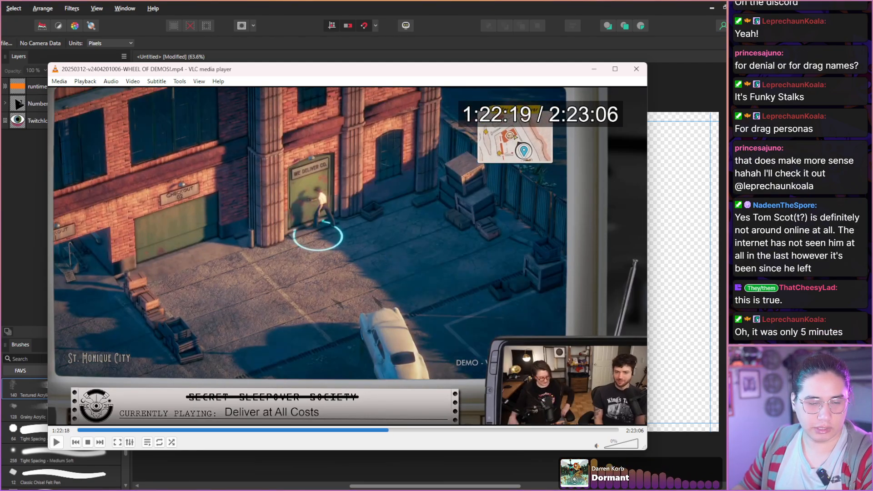
Scan the conversation with Roger inside We Deliver and the hosts' reactions from 1:22:19 to 1:23:17.
{"action": "key", "text": "shift+Right"}
{"action": "key", "text": "shift+Right"}
{"action": "key", "text": "shift+Right"}
{"action": "key", "text": "shift+Right"}
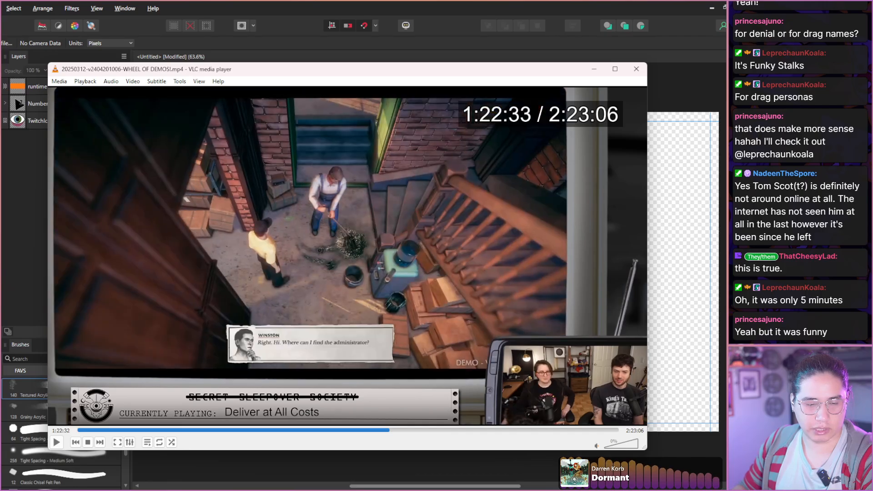
{"action": "key", "text": "shift+Right"}
{"action": "key", "text": "shift+Right"}
{"action": "key", "text": "shift+Right"}
{"action": "key", "text": "shift+Right"}
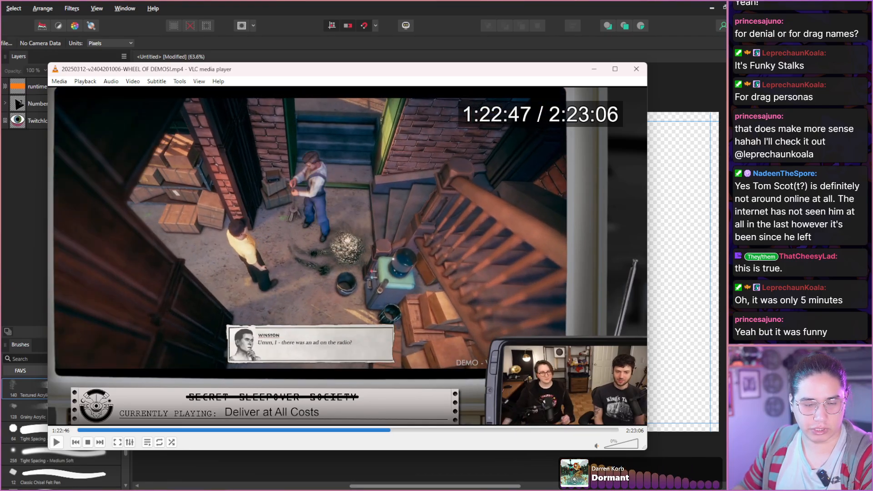
{"action": "key", "text": "shift+Right"}
{"action": "key", "text": "shift+Right"}
{"action": "key", "text": "shift+Right"}
{"action": "key", "text": "shift+Right"}
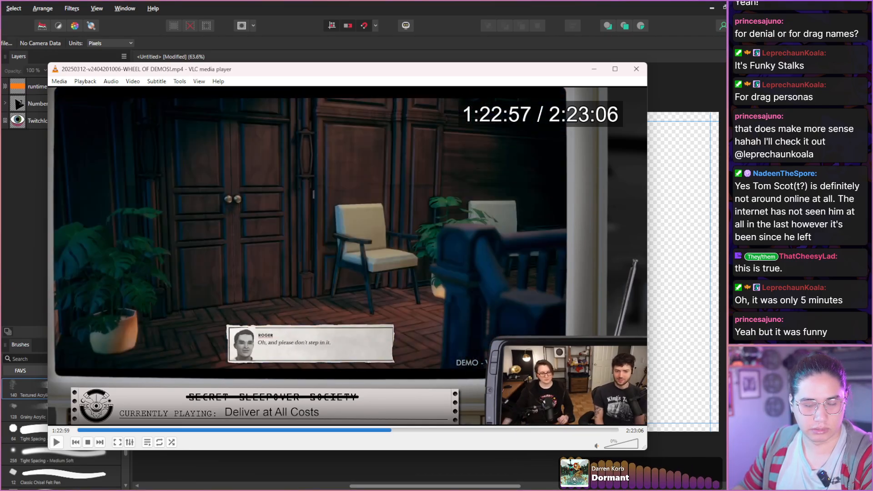
{"action": "key", "text": "shift+Right"}
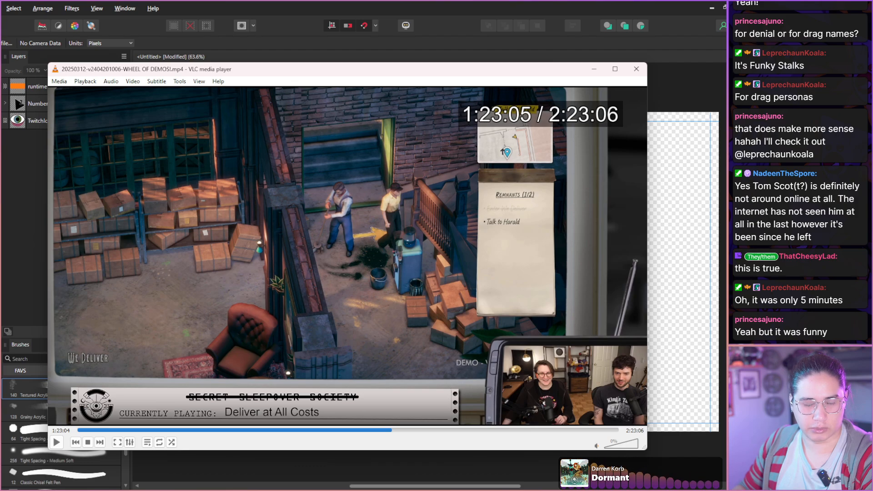
{"action": "key", "text": "shift+Right"}
{"action": "key", "text": "shift+Right"}
{"action": "key", "text": "shift+Right"}
{"action": "key", "text": "shift+Right"}
{"action": "key", "text": "shift+Right"}
{"action": "key", "text": "shift+Right"}
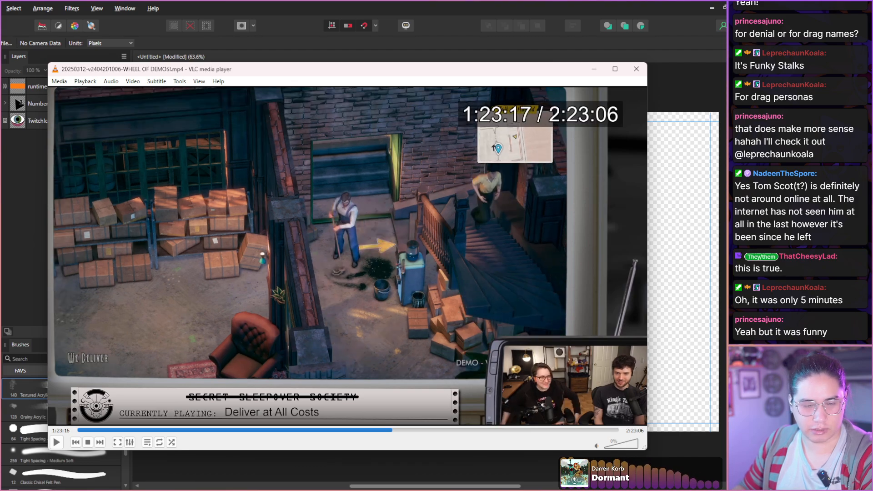
Scan the entrance into Harald's office and the hosts' faces from 1:23:17 to 1:23:35.
{"action": "key", "text": "shift+Right"}
{"action": "key", "text": "shift+Right"}
{"action": "key", "text": "shift+Right"}
{"action": "key", "text": "shift+Right"}
{"action": "key", "text": "shift+Right"}
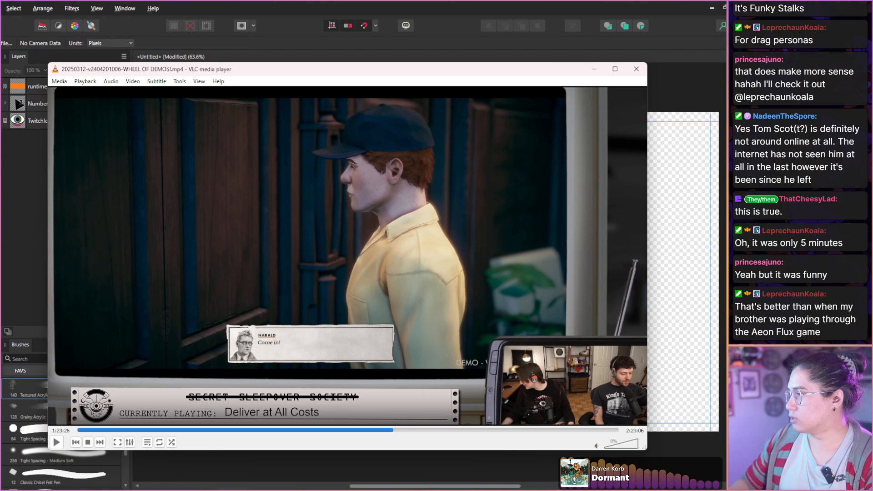
{"action": "key", "text": "shift+Right"}
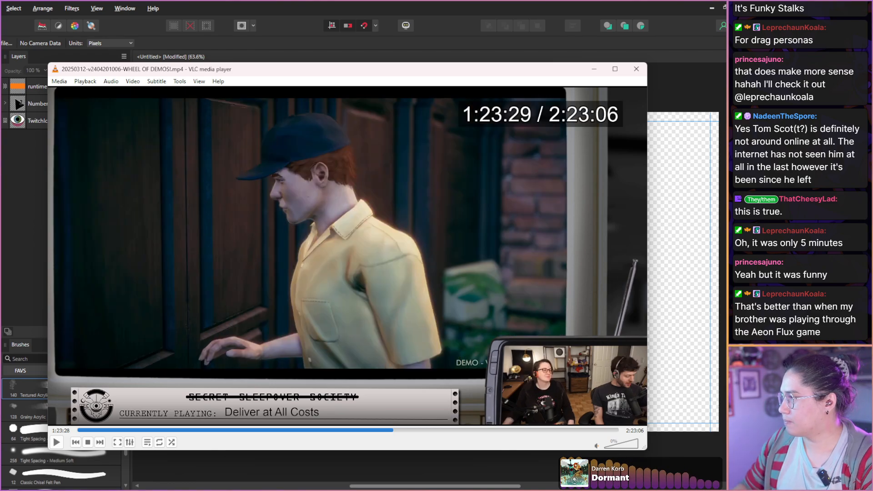
{"action": "key", "text": "shift+Right"}
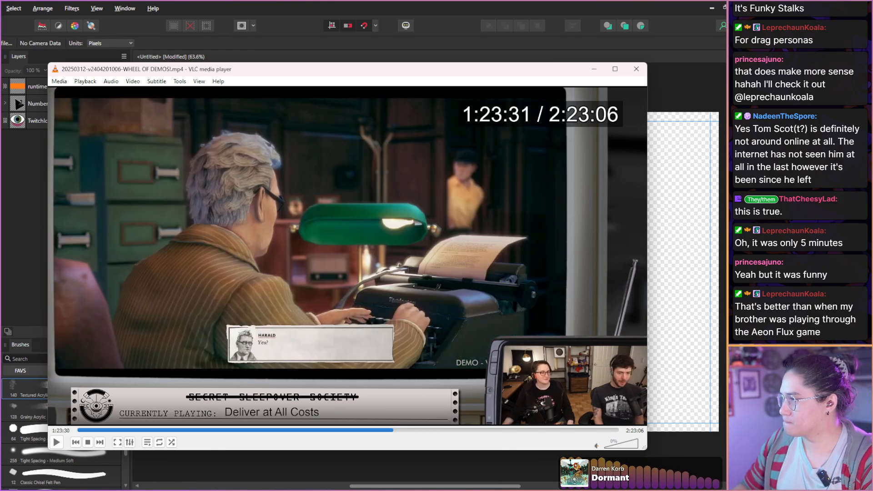
{"action": "key", "text": "shift+Right"}
{"action": "key", "text": "shift+Right"}
{"action": "key", "text": "shift+Right"}
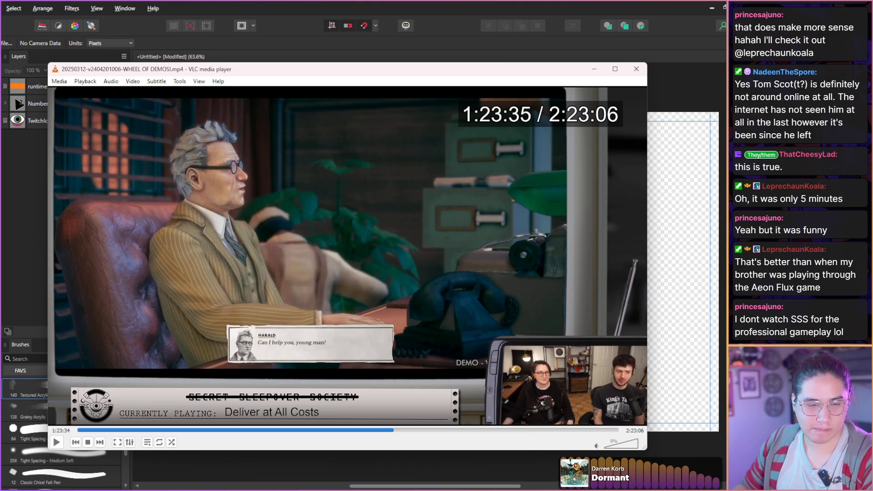
Scan Harald's job interview cutscene for usable host expressions from 1:23:35 to 1:24:35.
{"action": "key", "text": "shift+Right"}
{"action": "key", "text": "shift+Right"}
{"action": "key", "text": "shift+Right"}
{"action": "key", "text": "shift+Right"}
{"action": "key", "text": "shift+Right"}
{"action": "key", "text": "shift+Right"}
{"action": "key", "text": "shift+Right"}
{"action": "key", "text": "shift+Right"}
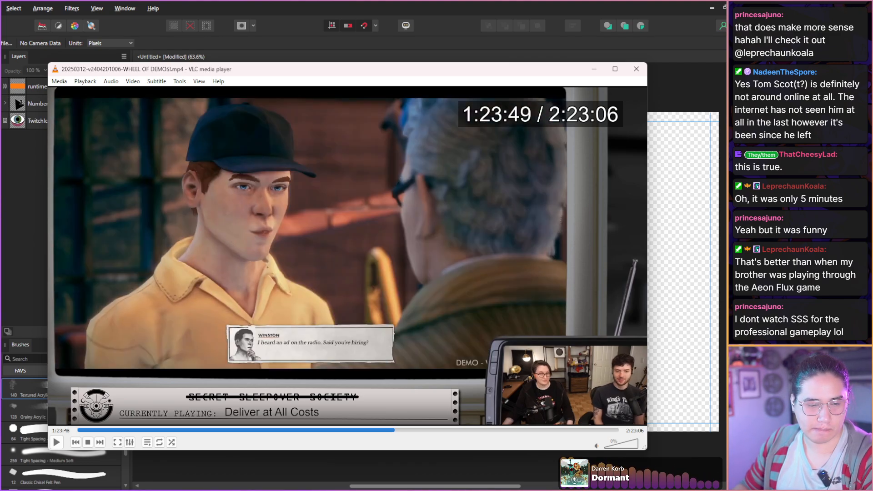
{"action": "key", "text": "shift+Right"}
{"action": "key", "text": "shift+Right"}
{"action": "key", "text": "shift+Right"}
{"action": "key", "text": "shift+Right"}
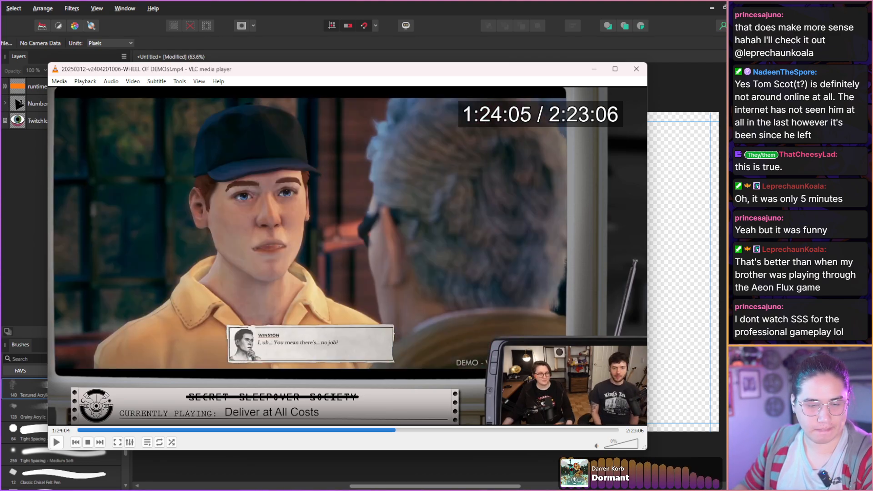
{"action": "key", "text": "shift+Right"}
{"action": "key", "text": "shift+Right"}
{"action": "key", "text": "shift+Right"}
{"action": "key", "text": "shift+Right"}
{"action": "key", "text": "shift+Right"}
{"action": "key", "text": "shift+Right"}
{"action": "key", "text": "shift+Right"}
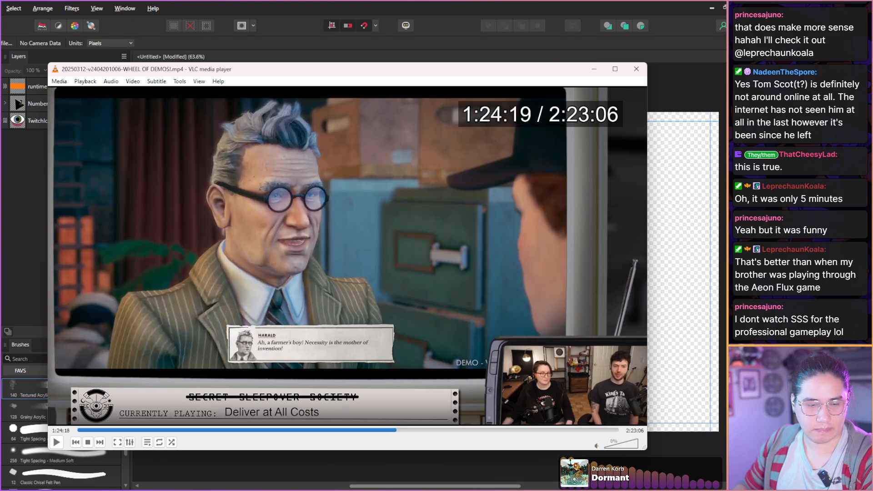
{"action": "key", "text": "shift+Right"}
{"action": "key", "text": "shift+Right"}
{"action": "key", "text": "shift+Right"}
{"action": "key", "text": "shift+Right"}
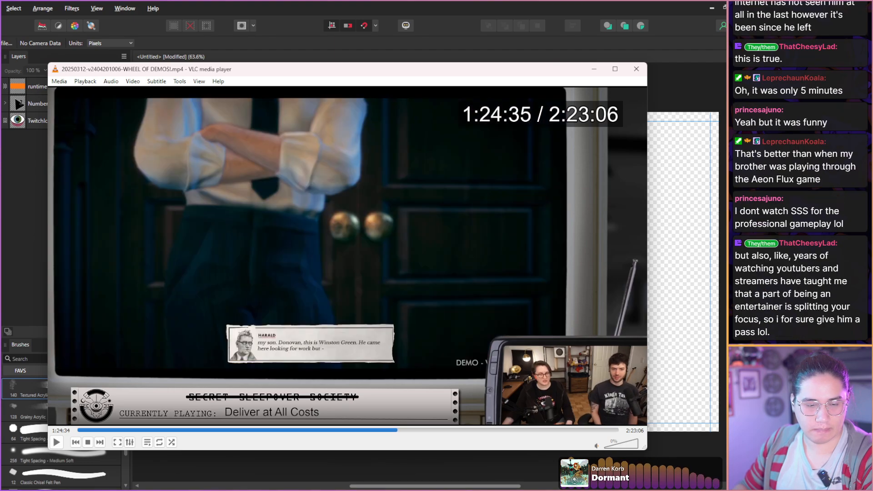
Scan the Donovan cutscene and the rest of Harald's talk for host reactions from 1:24:35 to 1:25:25.
{"action": "key", "text": "shift+Right"}
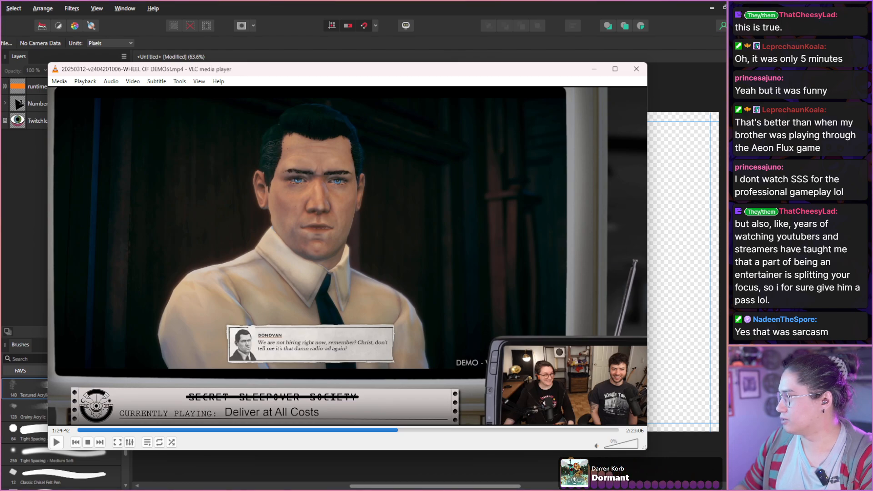
{"action": "key", "text": "shift+Right"}
{"action": "key", "text": "shift+Right"}
{"action": "key", "text": "shift+Right"}
{"action": "key", "text": "shift+Right"}
{"action": "key", "text": "shift+Right"}
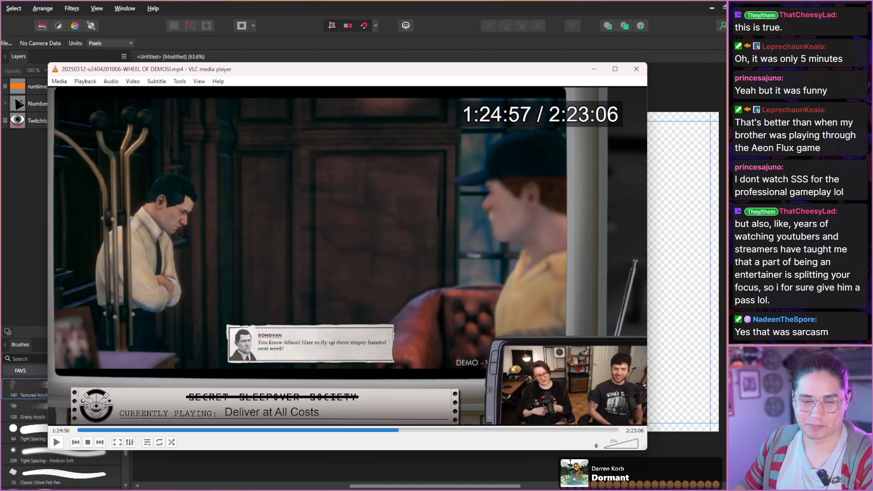
{"action": "key", "text": "shift+Right"}
{"action": "key", "text": "shift+Right"}
{"action": "key", "text": "shift+Right"}
{"action": "key", "text": "shift+Right"}
{"action": "key", "text": "shift+Right"}
{"action": "key", "text": "shift+Right"}
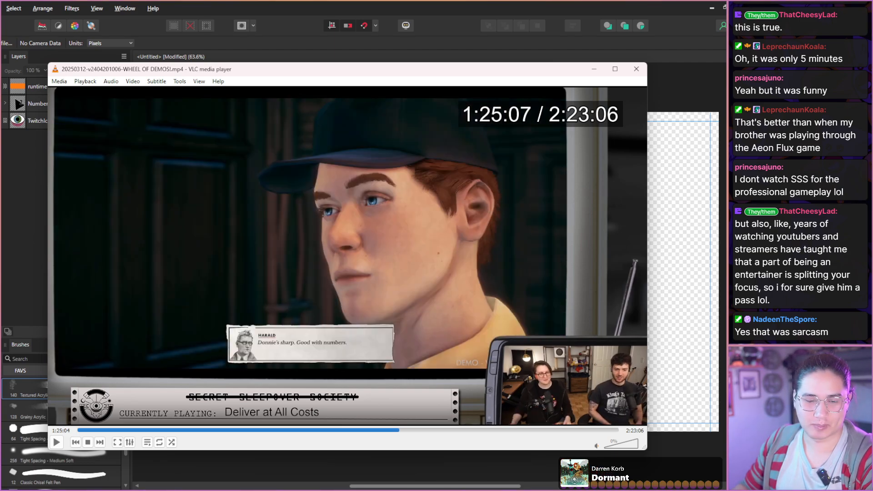
{"action": "key", "text": "shift+Right"}
{"action": "key", "text": "shift+Right"}
{"action": "key", "text": "shift+Right"}
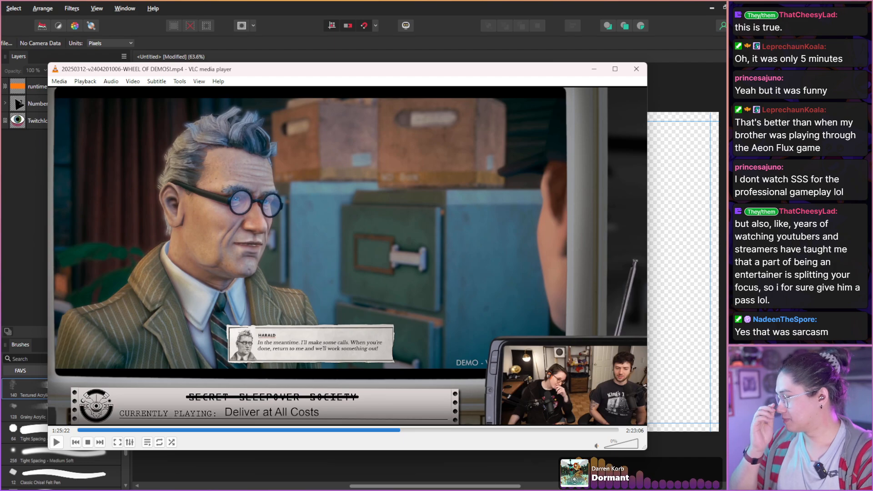
{"action": "key", "text": "shift+Right"}
{"action": "key", "text": "shift+Right"}
{"action": "key", "text": "shift+Right"}
{"action": "key", "text": "shift+Right"}
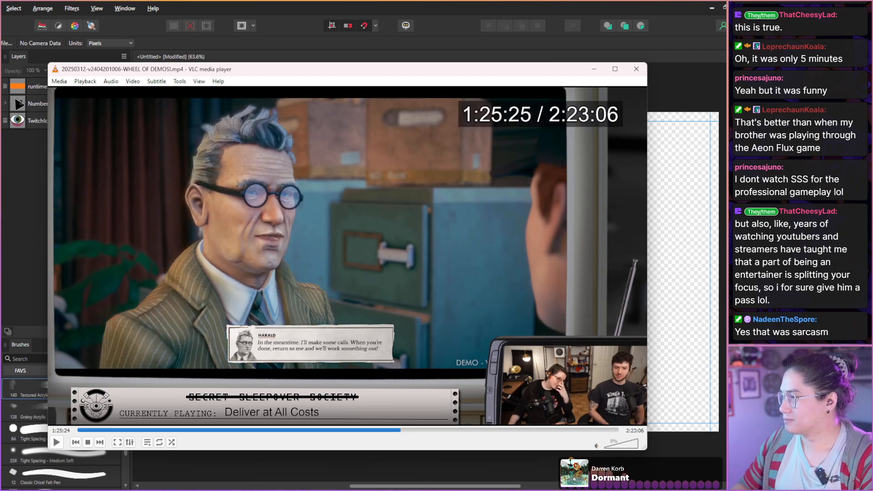
Scan the walk to the warehouse and the talk with Johnny from 1:25:25 to 1:26:14.
{"action": "key", "text": "shift+Right"}
{"action": "key", "text": "shift+Right"}
{"action": "key", "text": "shift+Right"}
{"action": "key", "text": "shift+Right"}
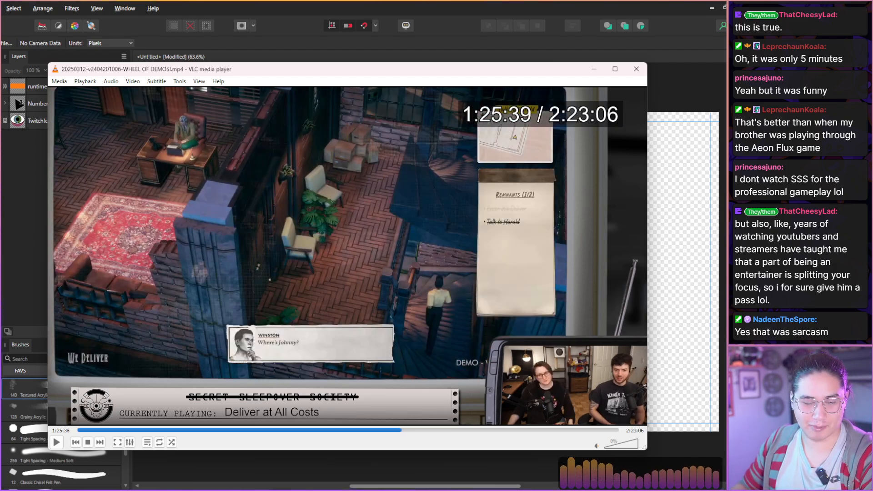
{"action": "key", "text": "shift+Right"}
{"action": "key", "text": "shift+Right"}
{"action": "key", "text": "shift+Right"}
{"action": "key", "text": "shift+Right"}
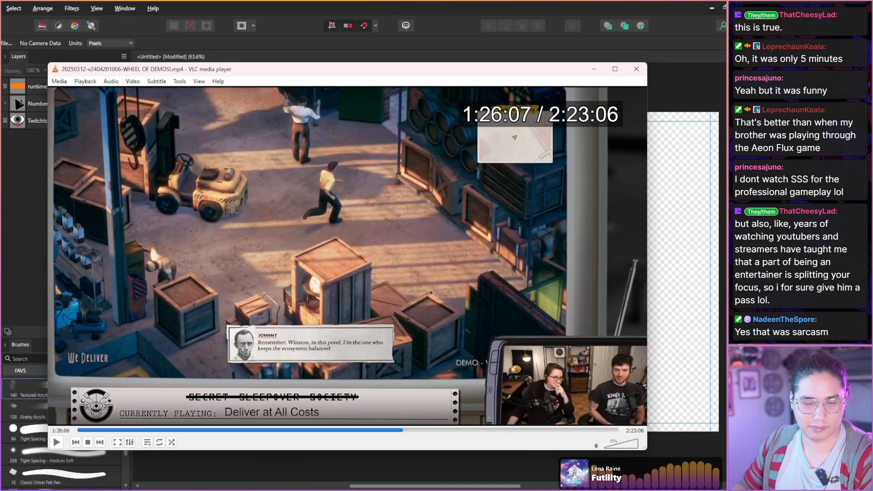
{"action": "key", "text": "shift+Right"}
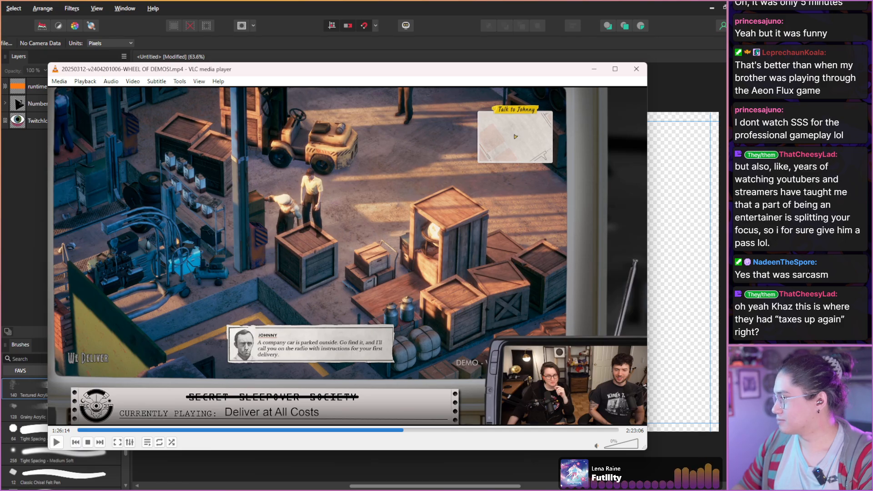
Scan the warehouse exploration and the exit into St. Monique City from 1:26:14 to 1:26:59.
{"action": "key", "text": "shift+Right"}
{"action": "key", "text": "shift+Right"}
{"action": "key", "text": "shift+Right"}
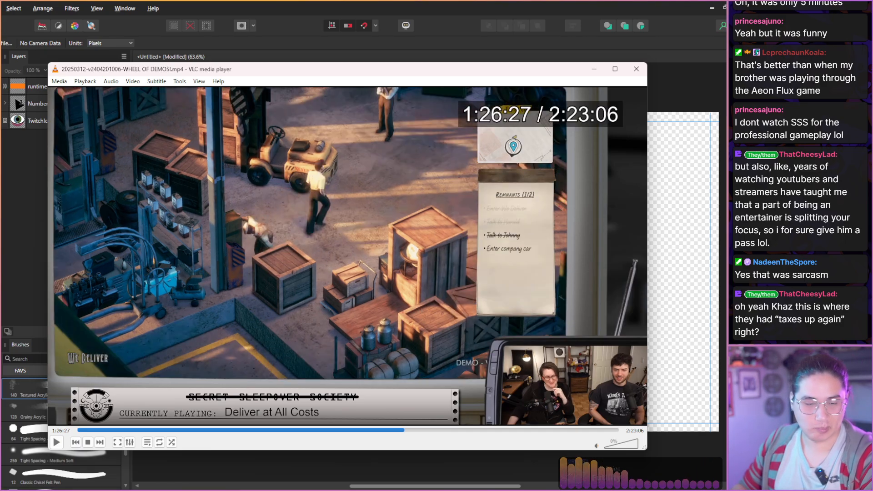
{"action": "key", "text": "shift+Right"}
{"action": "key", "text": "shift+Right"}
{"action": "key", "text": "shift+Right"}
{"action": "key", "text": "shift+Right"}
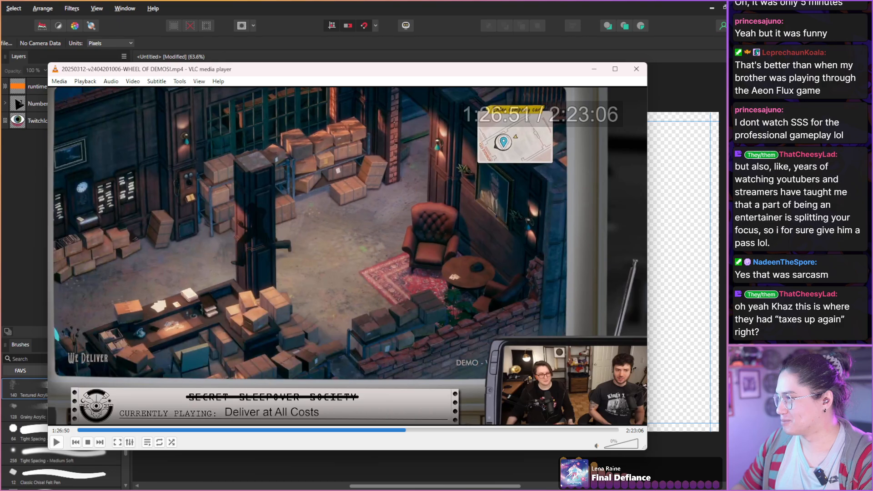
{"action": "key", "text": "shift+Right"}
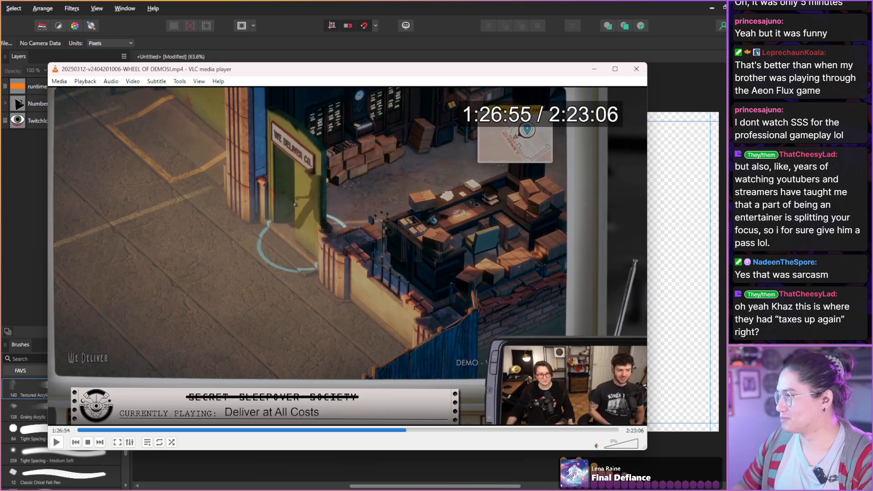
{"action": "key", "text": "shift+Right"}
Scan the pickup truck drive and the stop at Pyro's fireworks store from 1:26:59 to 1:28:01.
{"action": "key", "text": "shift+Right"}
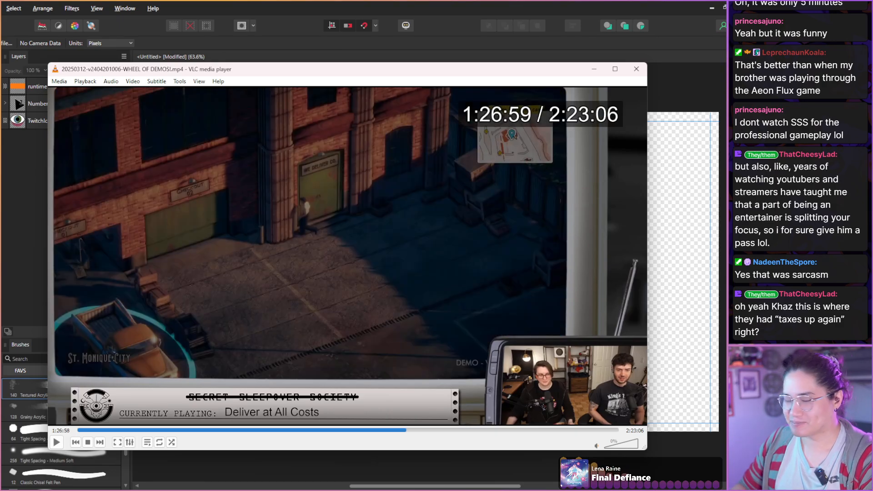
{"action": "key", "text": "shift+Right"}
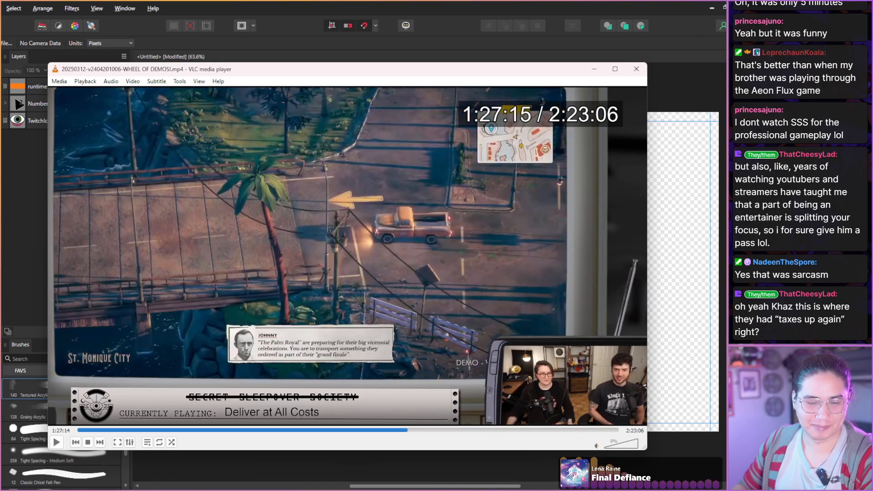
{"action": "key", "text": "shift+Right"}
{"action": "key", "text": "shift+Right"}
{"action": "key", "text": "shift+Right"}
{"action": "key", "text": "shift+Right"}
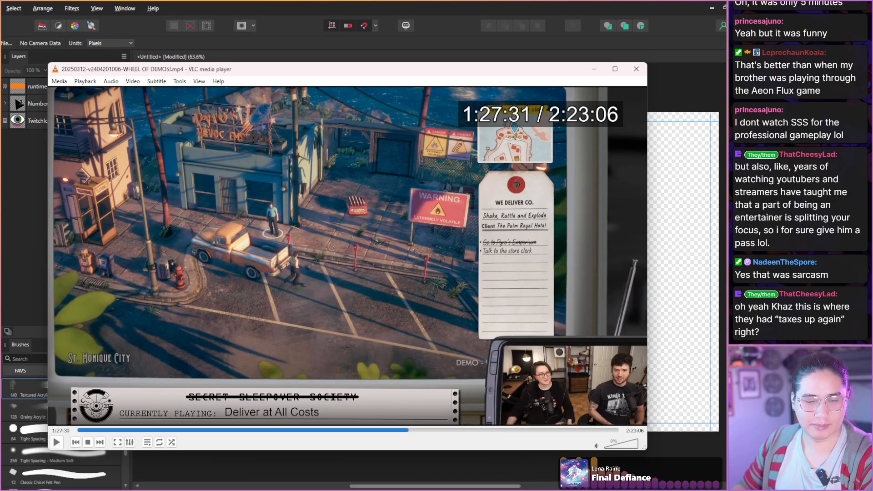
{"action": "key", "text": "shift+Right"}
{"action": "key", "text": "shift+Right"}
{"action": "key", "text": "shift+Right"}
{"action": "key", "text": "shift+Right"}
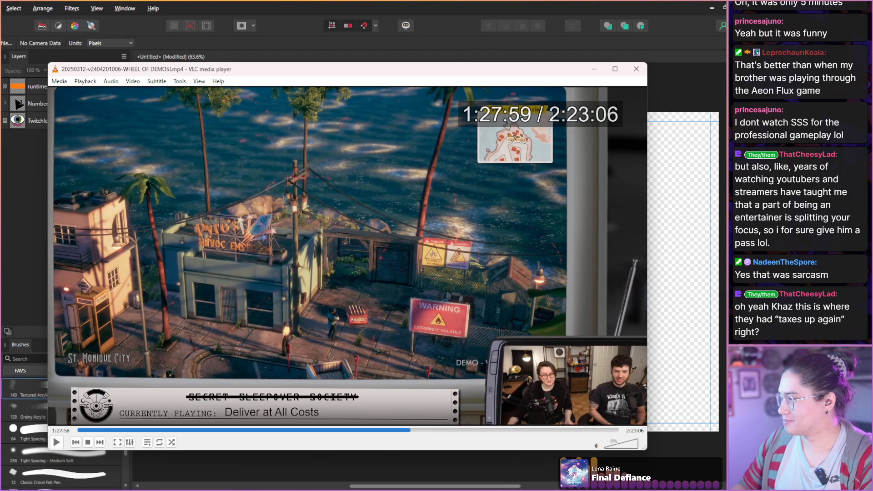
{"action": "key", "text": "shift+Right"}
{"action": "key", "text": "shift+Right"}
{"action": "key", "text": "shift+Right"}
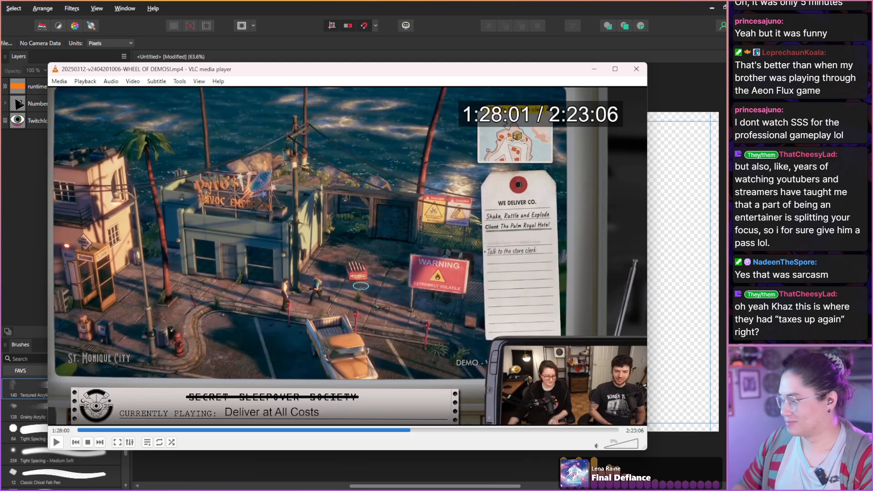
Scan the fireworks delivery drive toward the Palm Royal Hotel and the hosts' reactions from 1:28:01 to 1:29:09.
{"action": "key", "text": "shift+Right"}
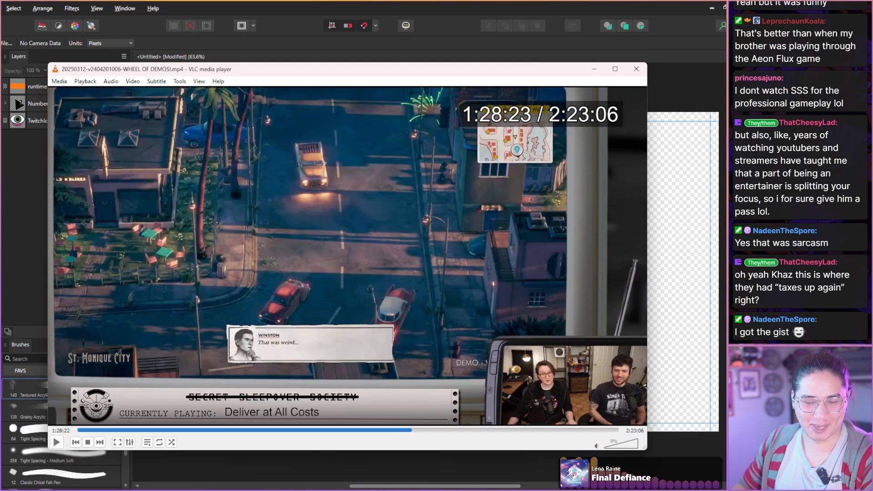
{"action": "key", "text": "shift+Right"}
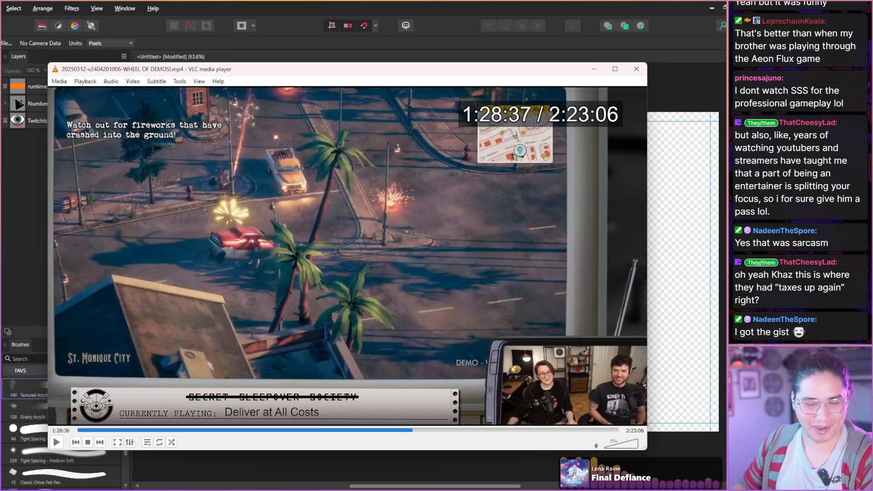
{"action": "key", "text": "shift+Right"}
{"action": "key", "text": "shift+Right"}
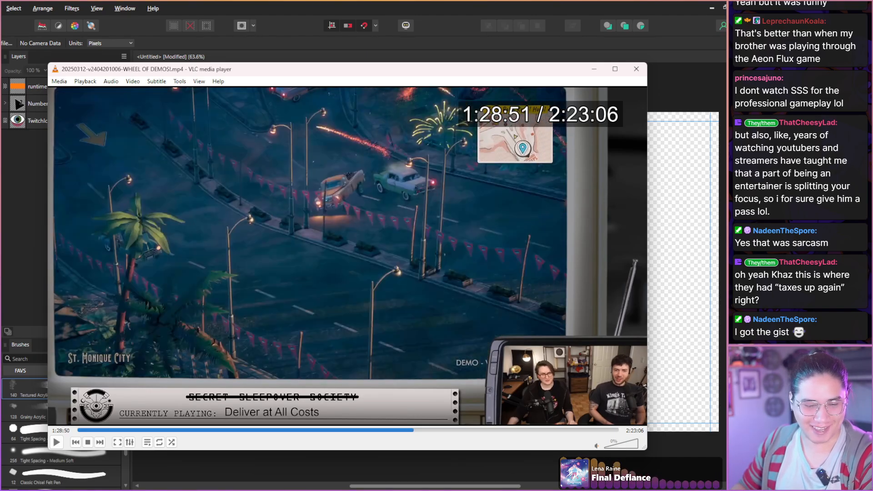
{"action": "key", "text": "shift+Right"}
{"action": "key", "text": "shift+Right"}
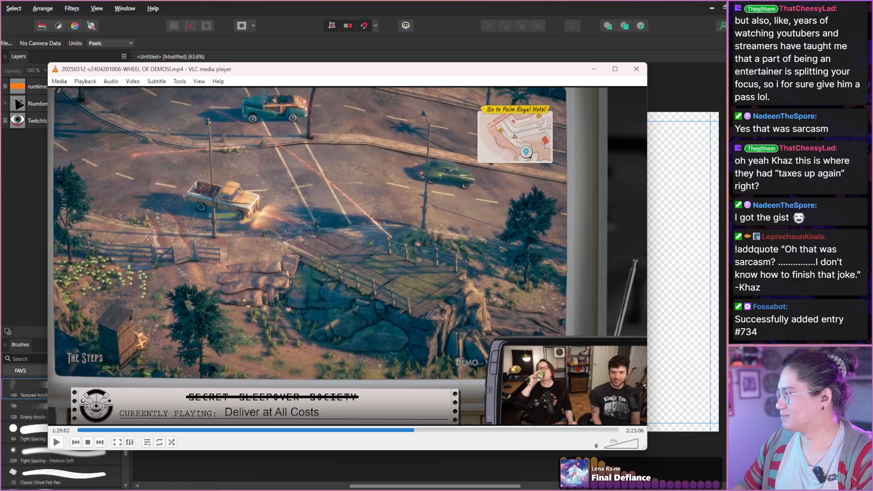
{"action": "key", "text": "shift+Right"}
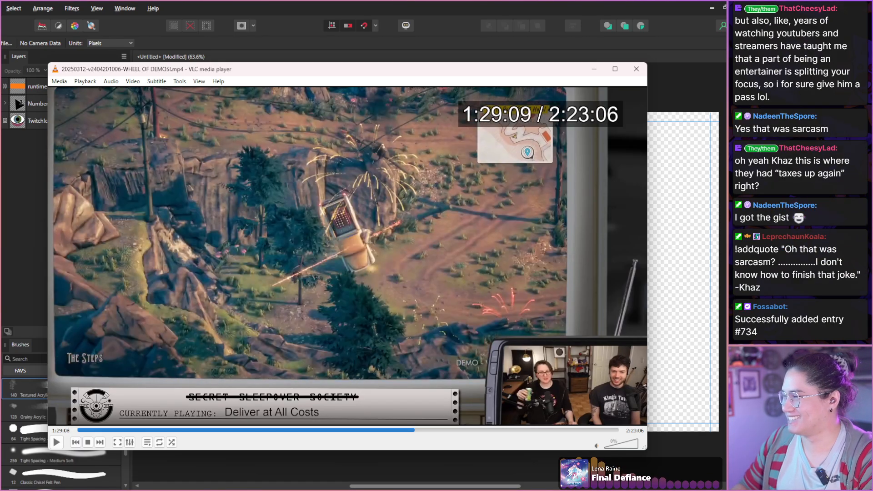
Scan the fireworks-laden truck drive through The Steps from 1:29:09 to the Pacifica Boardwalk title at 1:30:01.
{"action": "key", "text": "shift+Right"}
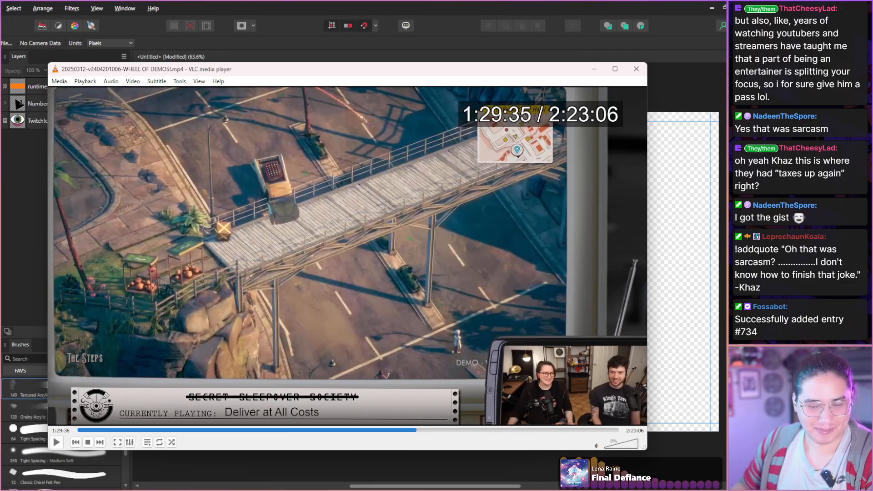
{"action": "key", "text": "shift+Right"}
{"action": "key", "text": "shift+Right"}
{"action": "key", "text": "shift+Right"}
{"action": "key", "text": "shift+Right"}
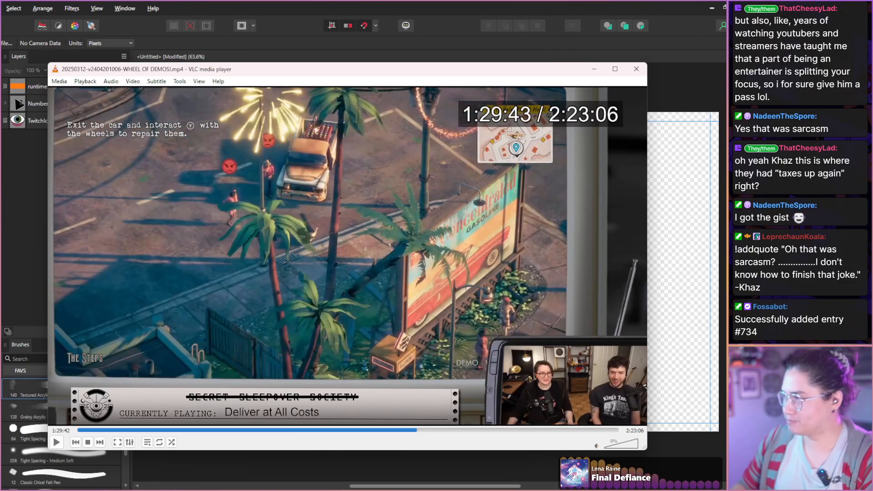
{"action": "key", "text": "shift+Right"}
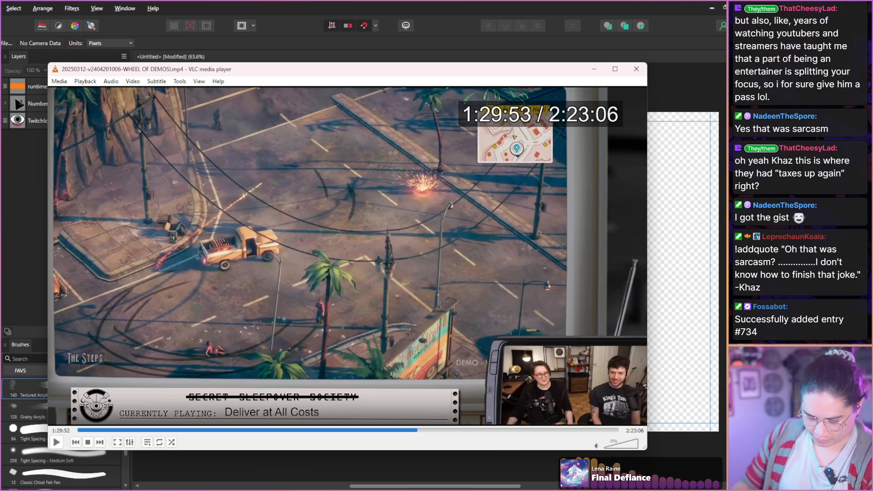
{"action": "key", "text": "shift+Right"}
{"action": "key", "text": "shift+Right"}
{"action": "key", "text": "shift+Right"}
{"action": "key", "text": "shift+Right"}
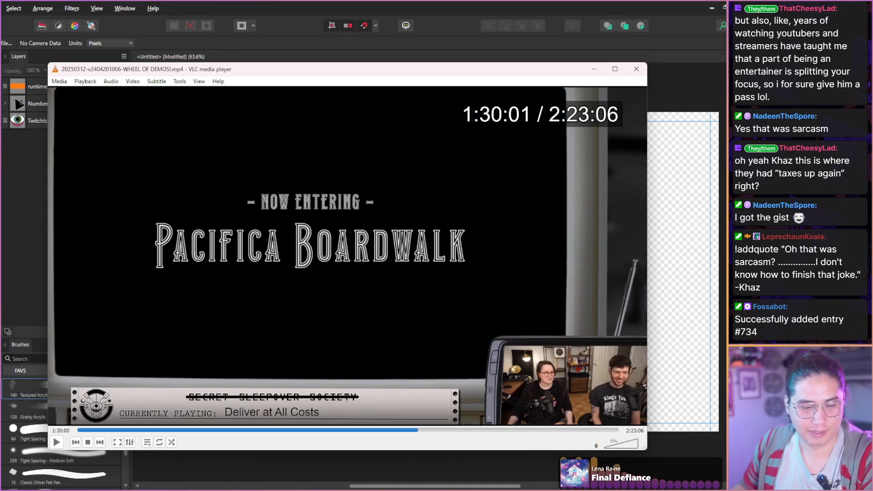
Scan the Pacifica Boardwalk drive and the arrival at the Palm Royal Hotel from 1:30:01 to 1:30:37.
{"action": "key", "text": "shift+Right"}
{"action": "key", "text": "shift+Right"}
{"action": "key", "text": "shift+Right"}
{"action": "key", "text": "shift+Right"}
{"action": "key", "text": "shift+Right"}
{"action": "key", "text": "shift+Right"}
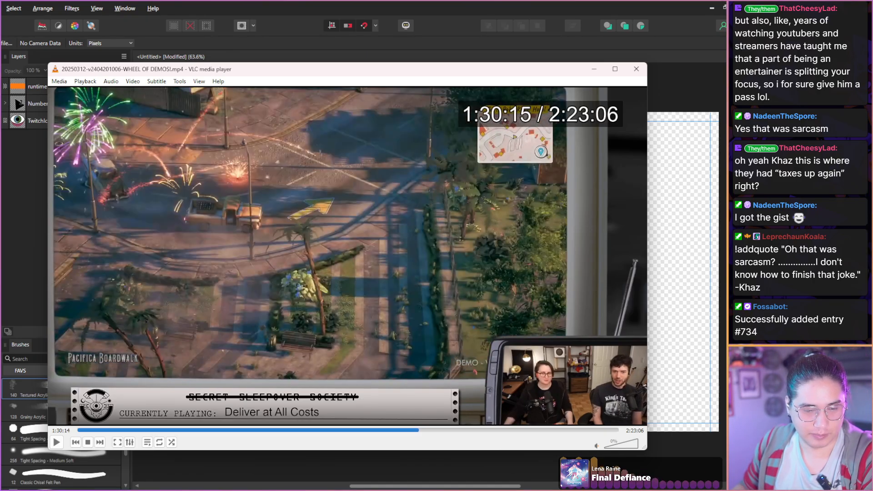
{"action": "key", "text": "shift+Right"}
{"action": "key", "text": "shift+Right"}
{"action": "key", "text": "shift+Right"}
{"action": "key", "text": "shift+Right"}
{"action": "key", "text": "shift+Right"}
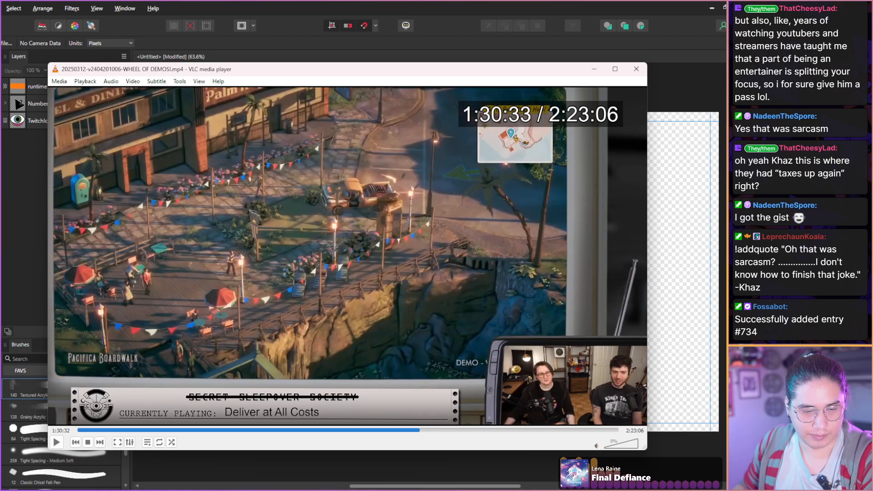
{"action": "key", "text": "shift+Right"}
{"action": "key", "text": "shift+Right"}
{"action": "key", "text": "shift+Right"}
{"action": "key", "text": "shift+Right"}
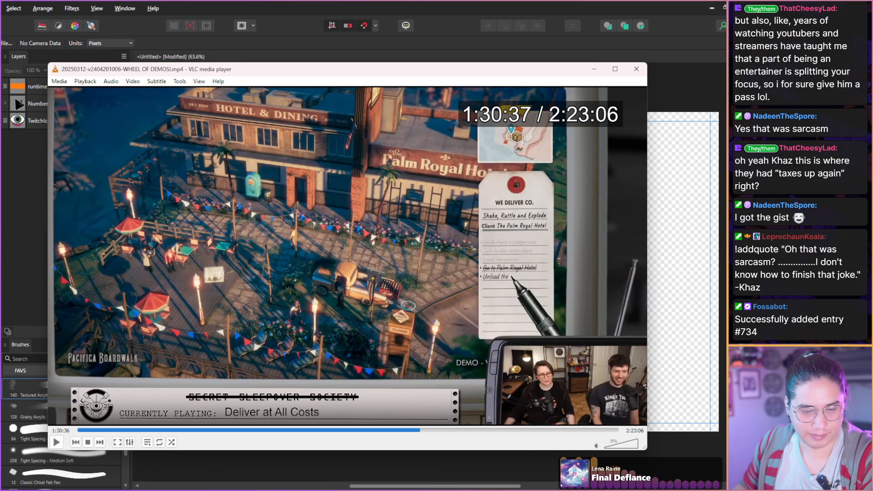
Advance to the bellboy's dialogue beside the explosives crate at 1:30:58 and capture a snapshot of the frame.
{"action": "key", "text": "shift+Right"}
{"action": "key", "text": "shift+Right"}
{"action": "key", "text": "shift+Right"}
{"action": "key", "text": "shift+Right"}
{"action": "key", "text": "shift+Right"}
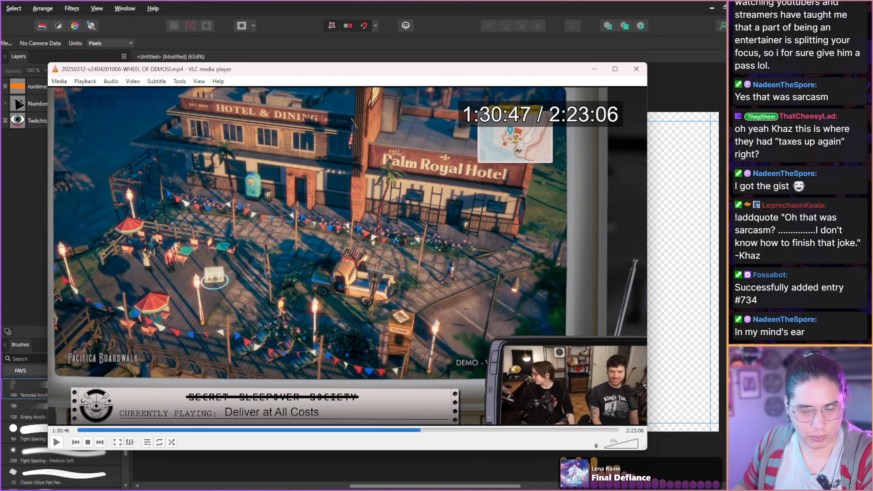
{"action": "key", "text": "shift+Right"}
{"action": "key", "text": "shift+Right"}
{"action": "key", "text": "shift+Right"}
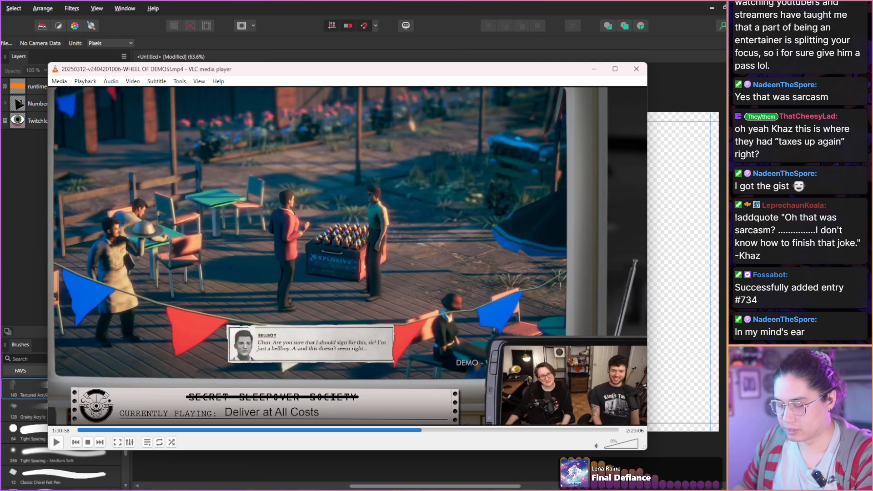
{"action": "key", "text": "shift+s"}
Scan the fireworks going off on the hotel terrace and Johnny's remark from 1:30:58 to 1:31:31.
{"action": "key", "text": "shift+Right"}
{"action": "key", "text": "shift+Right"}
{"action": "key", "text": "shift+Right"}
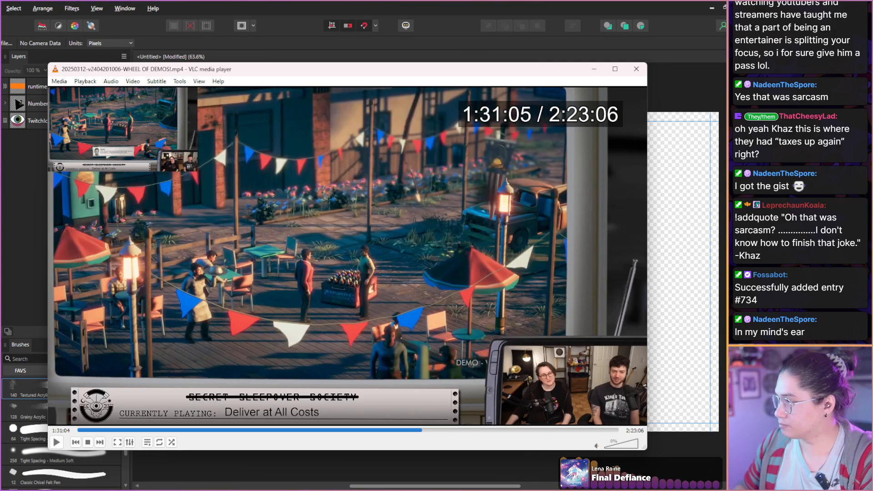
{"action": "key", "text": "shift+Right"}
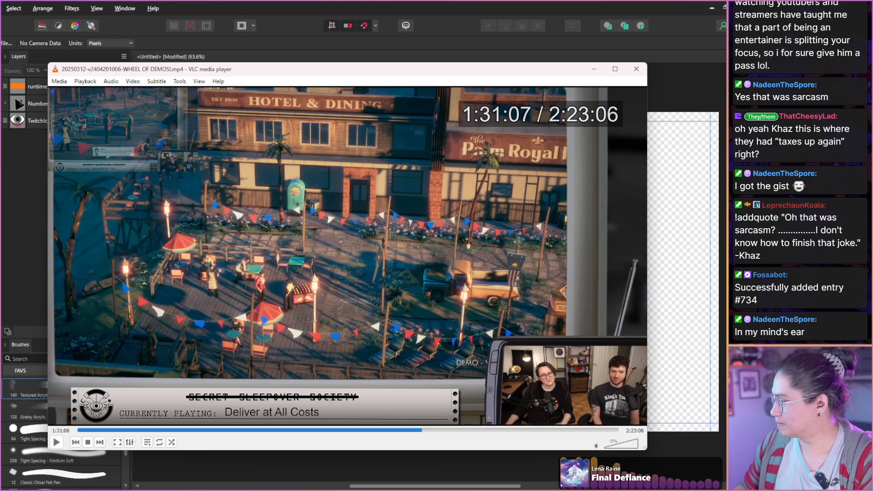
{"action": "key", "text": "shift+Right"}
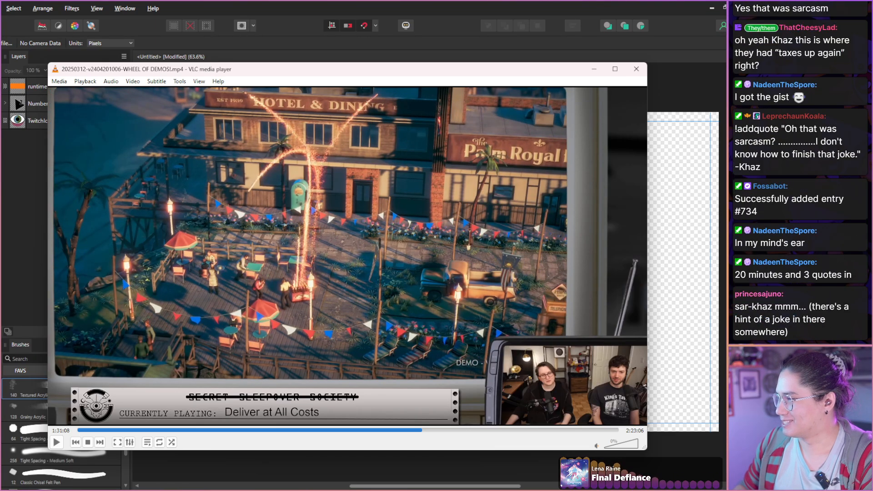
{"action": "key", "text": "shift+Right"}
{"action": "key", "text": "shift+Right"}
{"action": "key", "text": "shift+Right"}
{"action": "key", "text": "shift+Right"}
{"action": "key", "text": "shift+Right"}
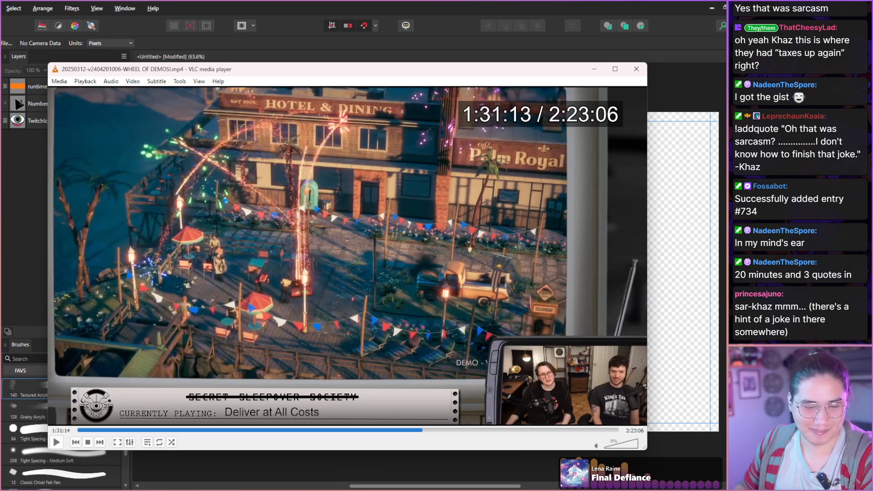
{"action": "key", "text": "shift+Right"}
{"action": "key", "text": "shift+Right"}
{"action": "key", "text": "shift+Right"}
{"action": "key", "text": "shift+Right"}
{"action": "key", "text": "shift+Right"}
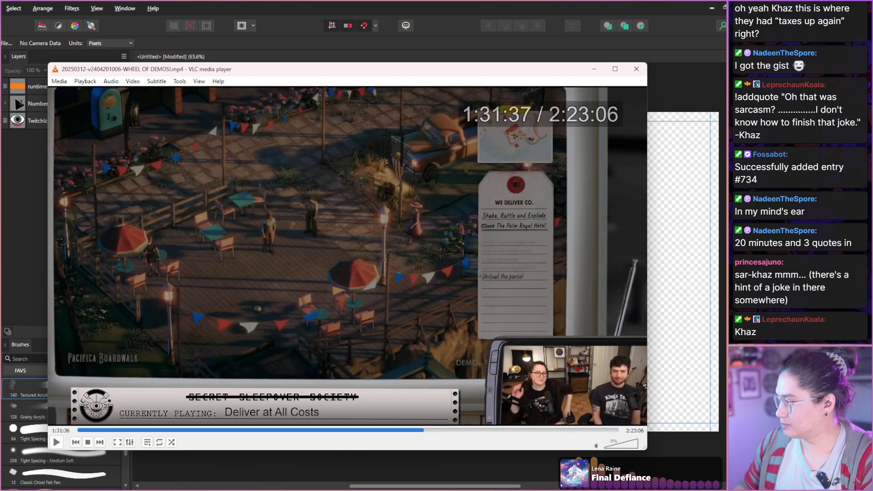
Scan the completed fireworks delivery and the truck driving across the hotel terrace from 1:31:31 to 1:32:05.
{"action": "key", "text": "shift+Right"}
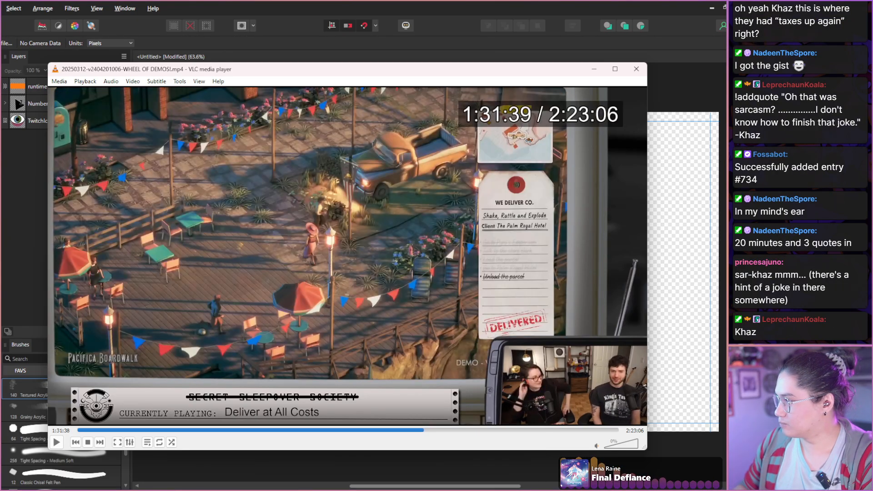
{"action": "key", "text": "shift+Right"}
{"action": "key", "text": "shift+Right"}
{"action": "key", "text": "shift+Right"}
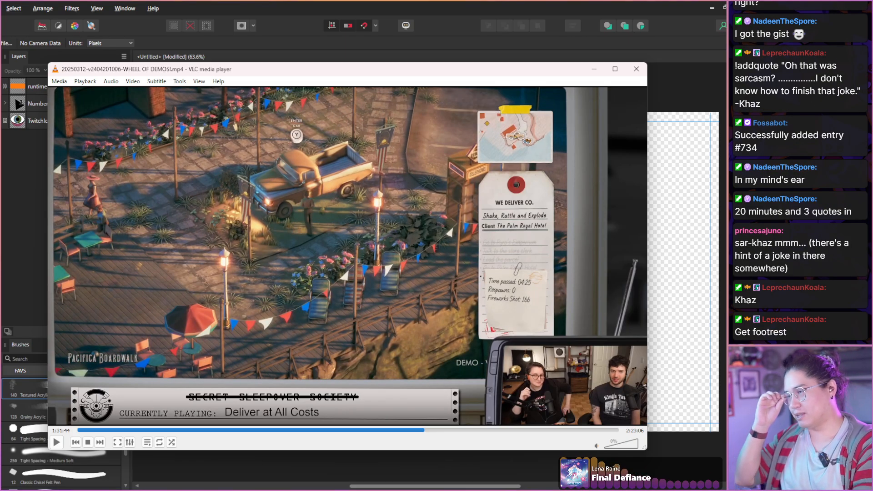
{"action": "key", "text": "shift+Right"}
{"action": "key", "text": "shift+Right"}
{"action": "key", "text": "shift+Right"}
{"action": "key", "text": "shift+Right"}
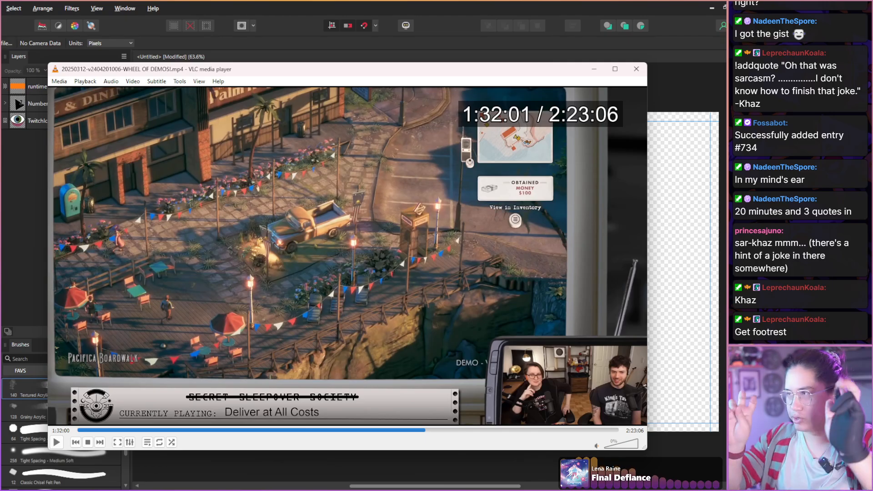
{"action": "key", "text": "shift+Right"}
{"action": "key", "text": "shift+Right"}
{"action": "key", "text": "shift+Right"}
{"action": "key", "text": "shift+Right"}
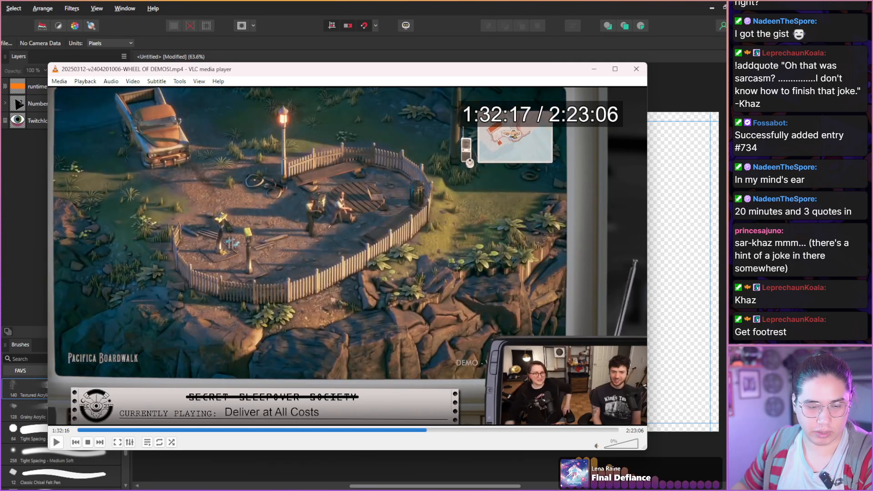
Scan the carnival lookout and the boardwalk drive to the rocky roadside from 1:32:05 to 1:32:58.
{"action": "key", "text": "shift+Right"}
{"action": "key", "text": "shift+Right"}
{"action": "key", "text": "shift+Right"}
{"action": "key", "text": "shift+Right"}
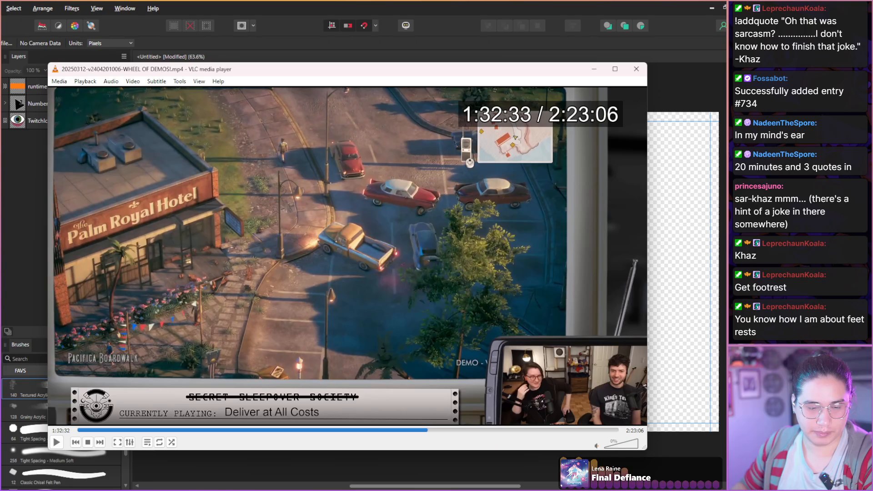
{"action": "key", "text": "shift+Right"}
{"action": "key", "text": "shift+Right"}
{"action": "key", "text": "shift+Right"}
{"action": "key", "text": "shift+Right"}
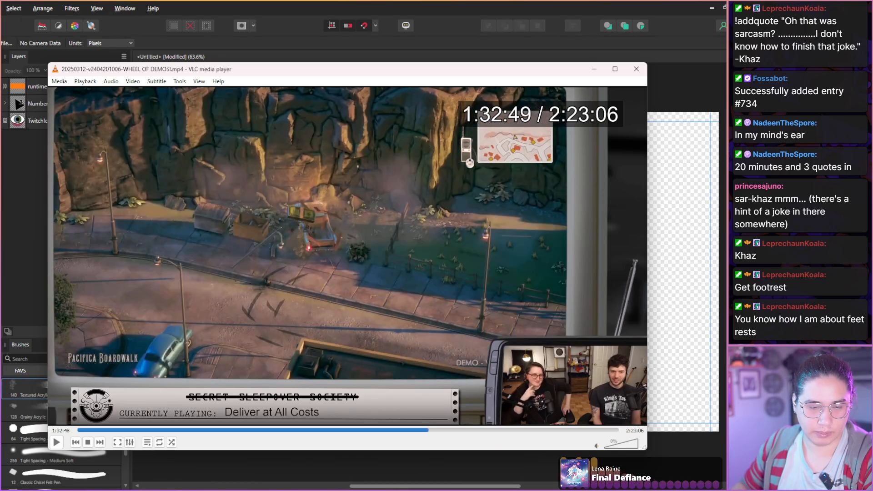
{"action": "key", "text": "shift+Right"}
{"action": "key", "text": "shift+Right"}
{"action": "key", "text": "shift+Right"}
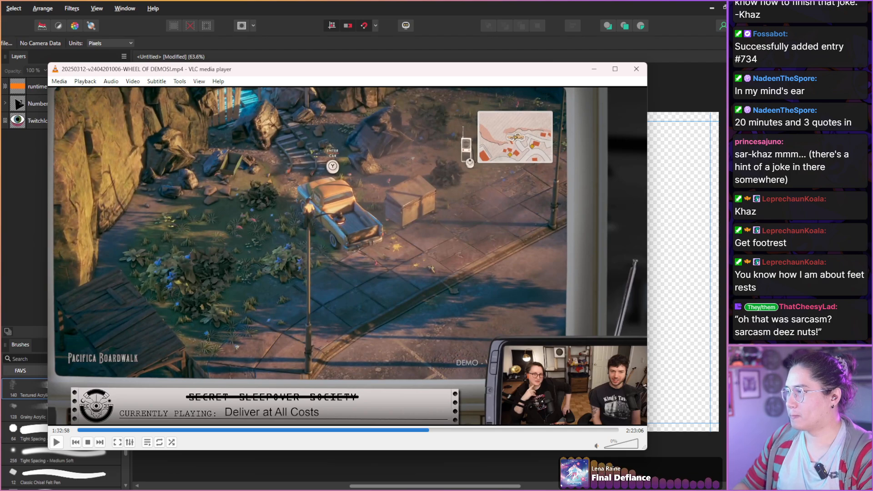
Scan the cave chest looting and the return to the truck from 1:32:58 to 1:33:39.
{"action": "key", "text": "shift+Right"}
{"action": "key", "text": "shift+Right"}
{"action": "key", "text": "shift+Right"}
{"action": "key", "text": "shift+Right"}
{"action": "key", "text": "shift+Right"}
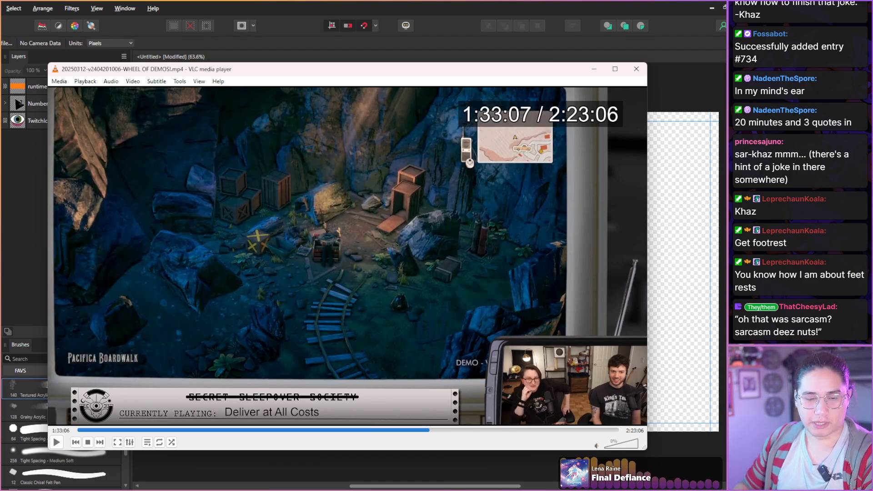
{"action": "key", "text": "shift+Right"}
{"action": "key", "text": "shift+Right"}
{"action": "key", "text": "shift+Right"}
{"action": "key", "text": "shift+Right"}
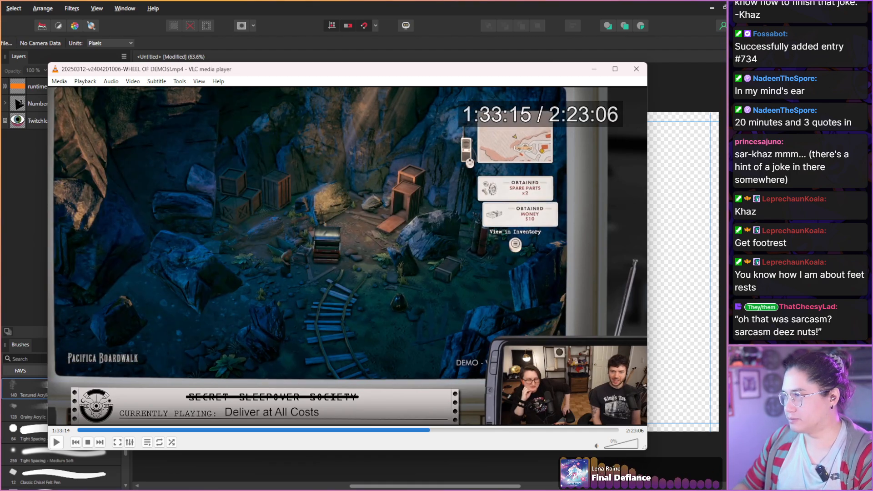
{"action": "key", "text": "shift+Right"}
{"action": "key", "text": "shift+Right"}
{"action": "key", "text": "shift+Right"}
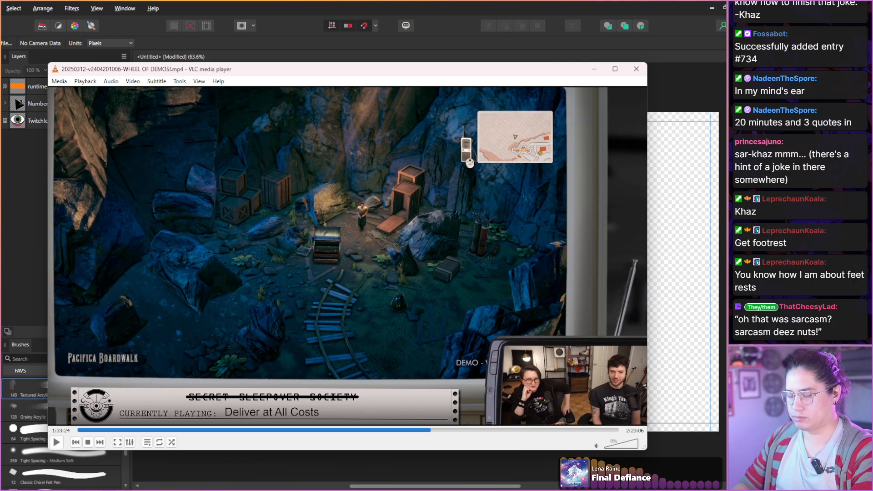
{"action": "key", "text": "shift+Right"}
{"action": "key", "text": "shift+Right"}
{"action": "key", "text": "shift+Right"}
{"action": "key", "text": "shift+Right"}
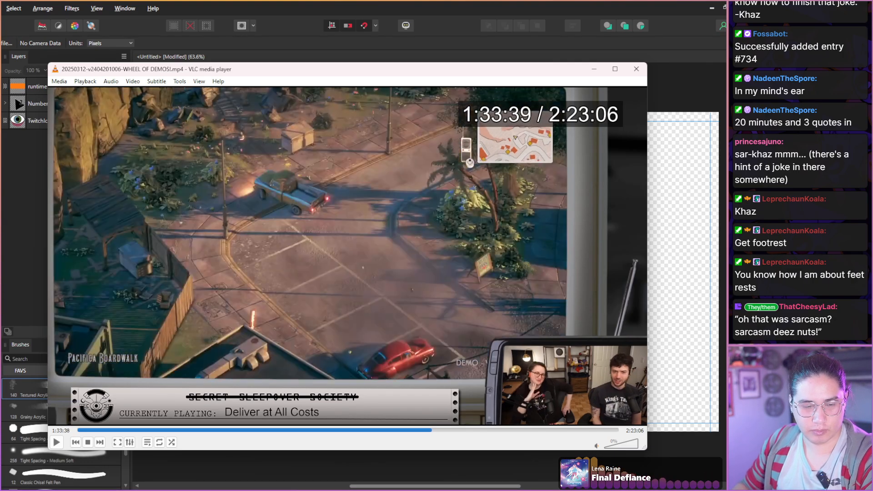
Scan the drive to The Sunset Sip and the meeting with Joey Sweets from 1:33:39 to 1:34:23.
{"action": "key", "text": "shift+Right"}
{"action": "key", "text": "shift+Right"}
{"action": "key", "text": "shift+Right"}
{"action": "key", "text": "shift+Right"}
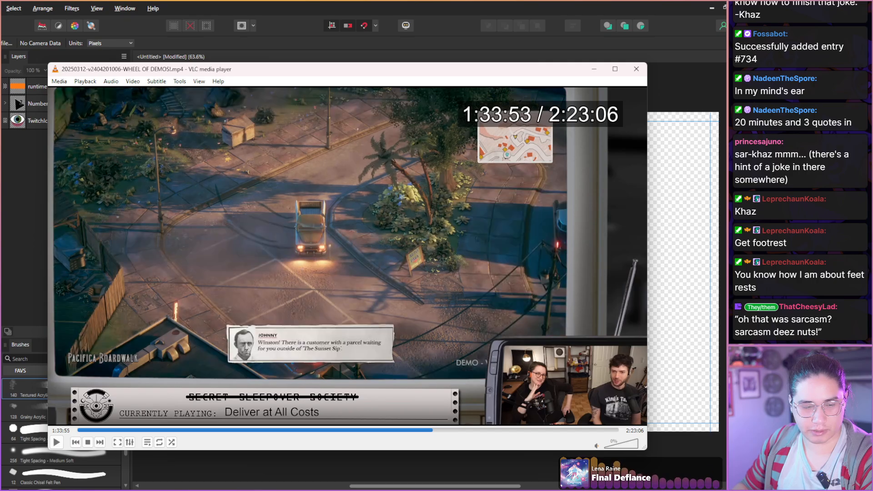
{"action": "key", "text": "shift+Right"}
{"action": "key", "text": "shift+Right"}
{"action": "key", "text": "shift+Right"}
{"action": "key", "text": "shift+Right"}
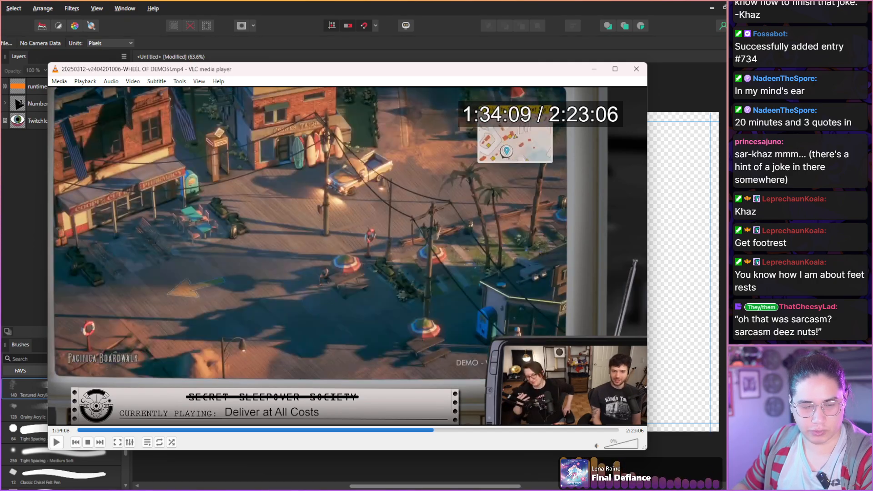
{"action": "key", "text": "shift+Right"}
{"action": "key", "text": "shift+Right"}
{"action": "key", "text": "shift+Right"}
{"action": "key", "text": "shift+Right"}
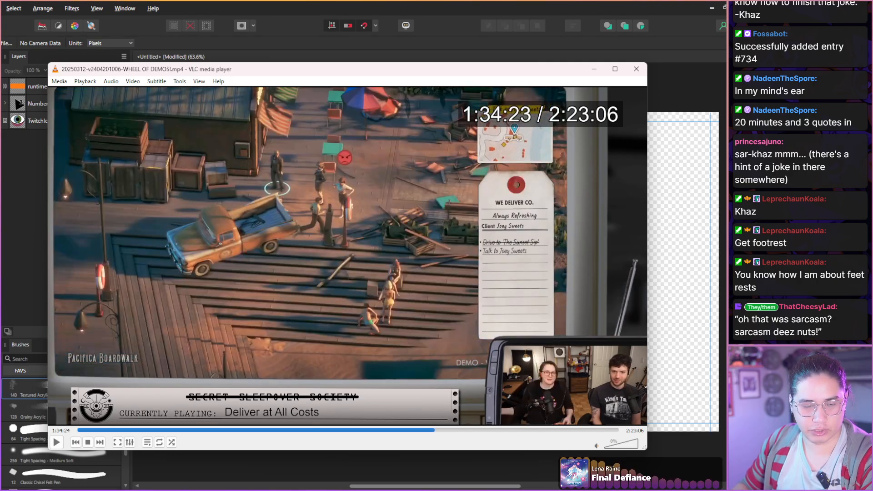
Scan Mrs. Colgrave's complaint and the start of the melon pickup from 1:34:23 to 1:34:59.
{"action": "key", "text": "shift+Right"}
{"action": "key", "text": "shift+Right"}
{"action": "key", "text": "shift+Right"}
{"action": "key", "text": "shift+Right"}
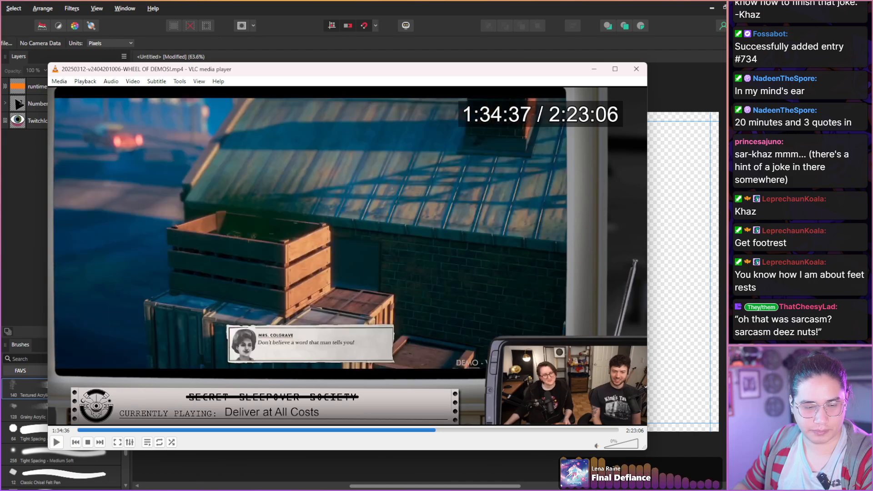
{"action": "key", "text": "shift+Right"}
{"action": "key", "text": "shift+Right"}
{"action": "key", "text": "shift+Right"}
{"action": "key", "text": "shift+Right"}
{"action": "key", "text": "shift+Right"}
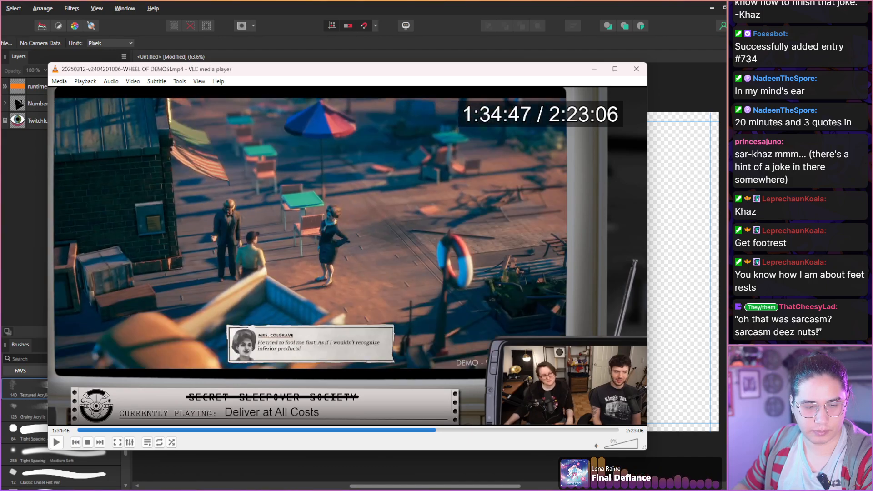
{"action": "key", "text": "shift+Right"}
{"action": "key", "text": "shift+Right"}
{"action": "key", "text": "shift+Right"}
{"action": "key", "text": "shift+Right"}
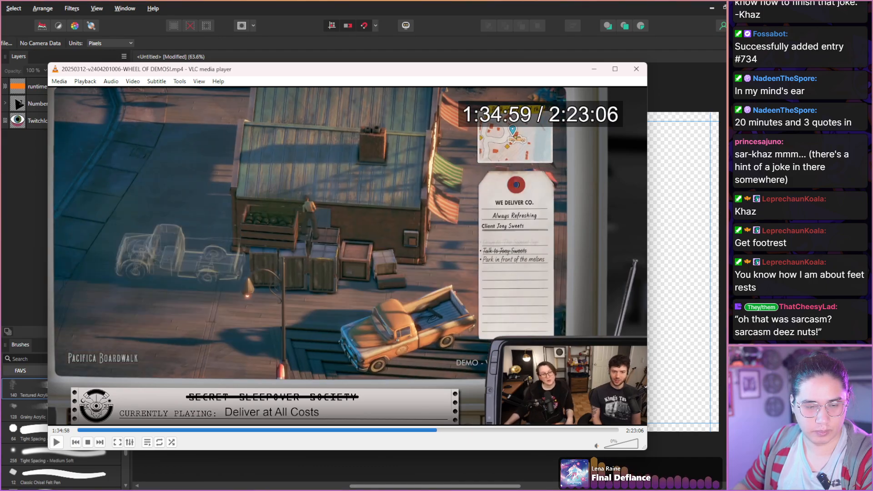
Capture a snapshot of the hosts laughing at the spilled melons at 1:35:01 and continue to 1:35:03.
{"action": "key", "text": "shift+Right"}
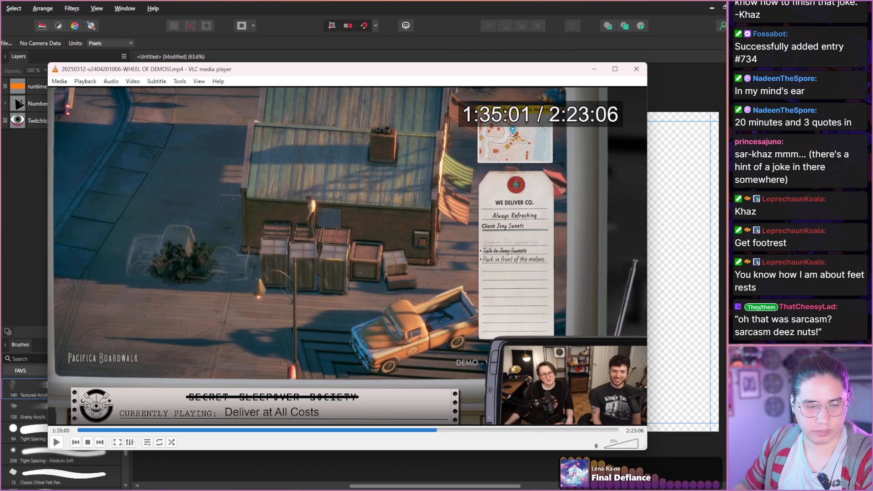
{"action": "key", "text": "shift+Right"}
{"action": "key", "text": "shift+Right"}
{"action": "key", "text": "shift+Right"}
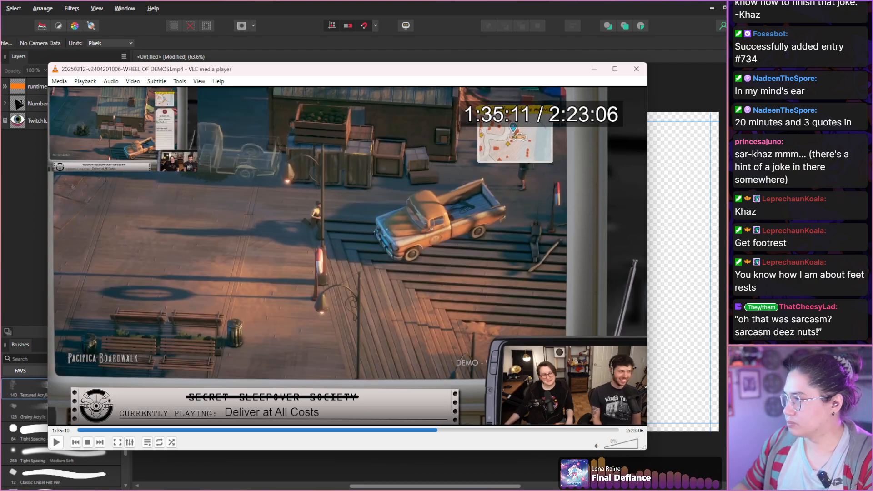
Scan the truck being parked in front of the melons from 1:35:03 to 1:35:25.
{"action": "key", "text": "shift+Right"}
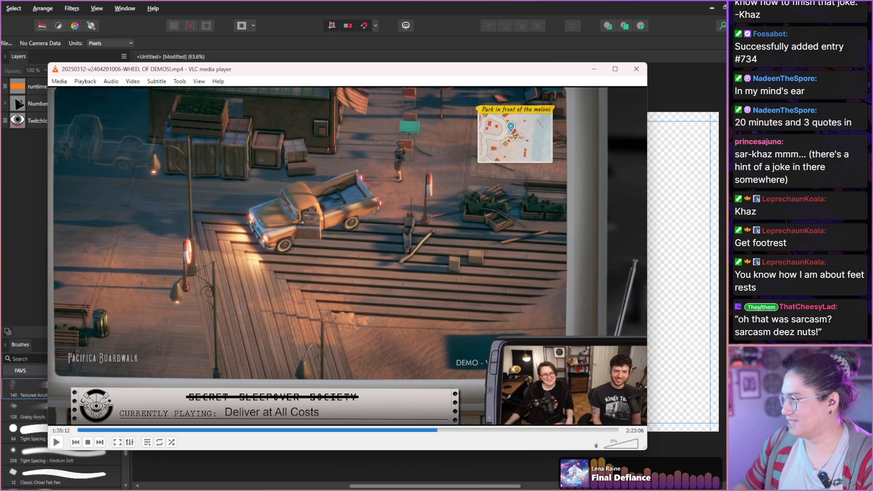
{"action": "key", "text": "shift+Right"}
Capture a snapshot of the melons piled onto the truck at 1:35:26 and continue to 1:35:28.
{"action": "key", "text": "shift+Right"}
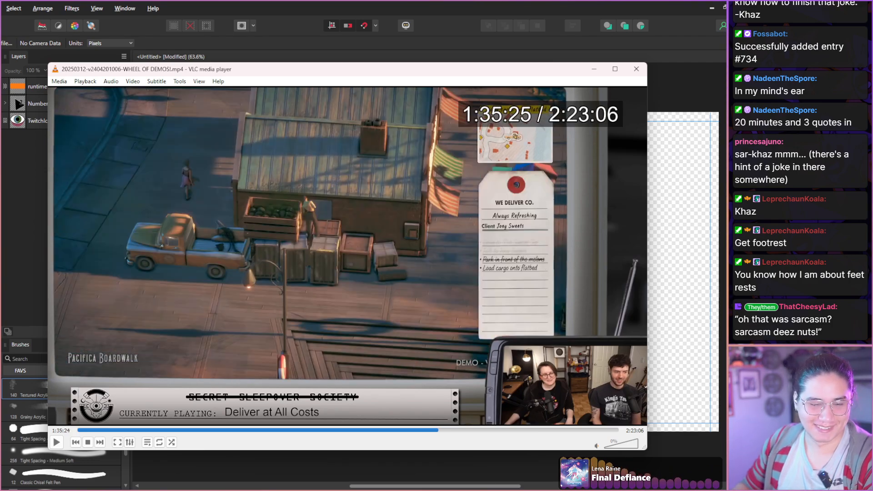
{"action": "key", "text": "shift+Right"}
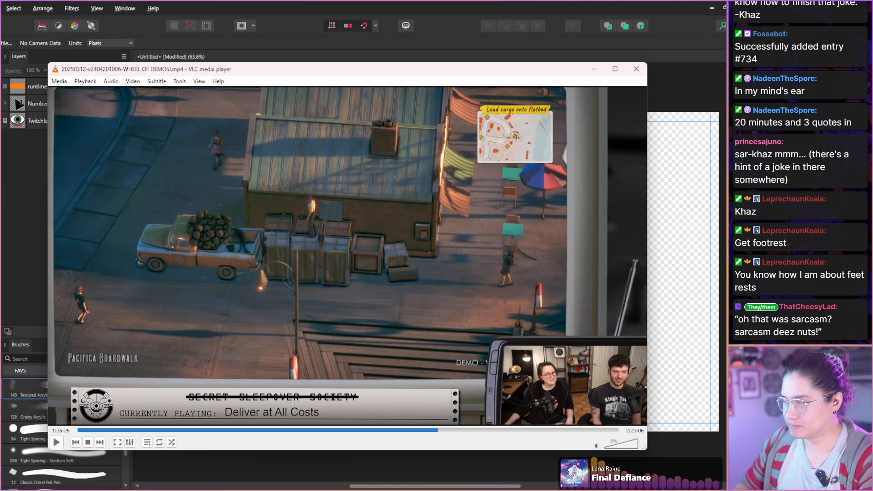
{"action": "key", "text": "shift+s"}
{"action": "key", "text": "shift+Right"}
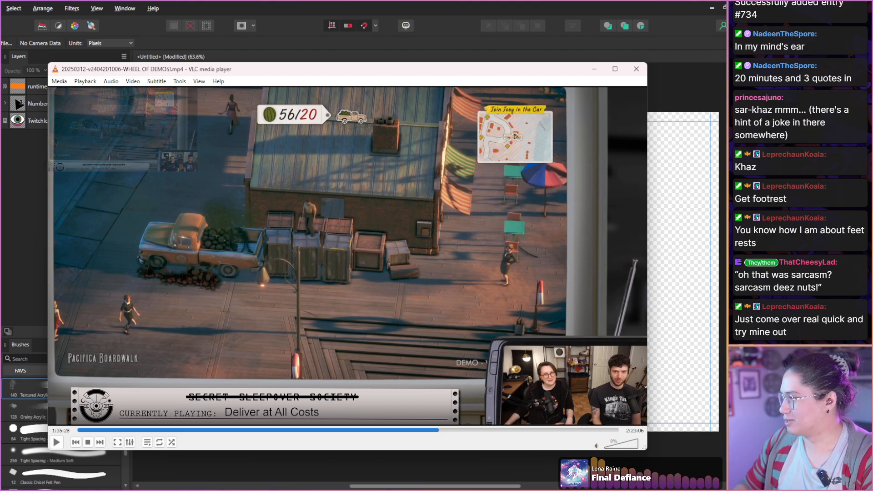
Scan the first drive with the loaded melons through Pacifica Boardwalk from 1:35:28 to 1:36:01.
{"action": "key", "text": "shift+Right"}
{"action": "key", "text": "shift+Right"}
{"action": "key", "text": "shift+Right"}
{"action": "key", "text": "shift+Right"}
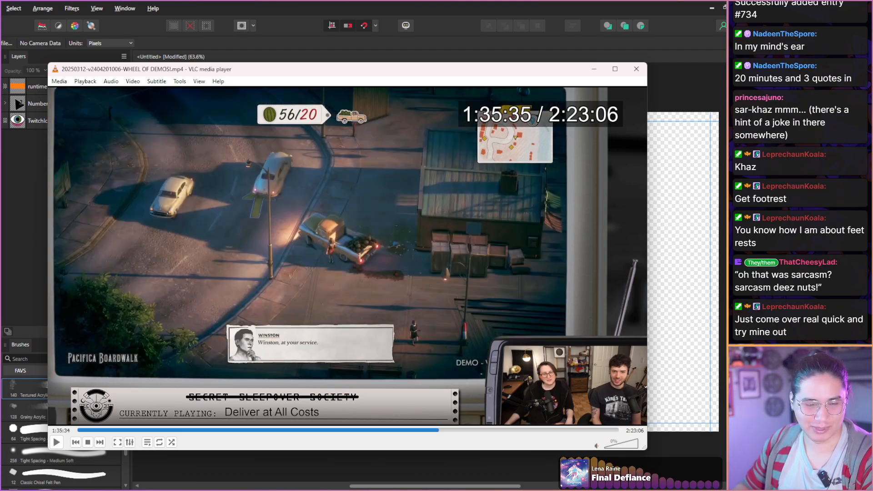
{"action": "key", "text": "shift+Right"}
{"action": "key", "text": "shift+Right"}
{"action": "key", "text": "shift+Right"}
{"action": "key", "text": "shift+Right"}
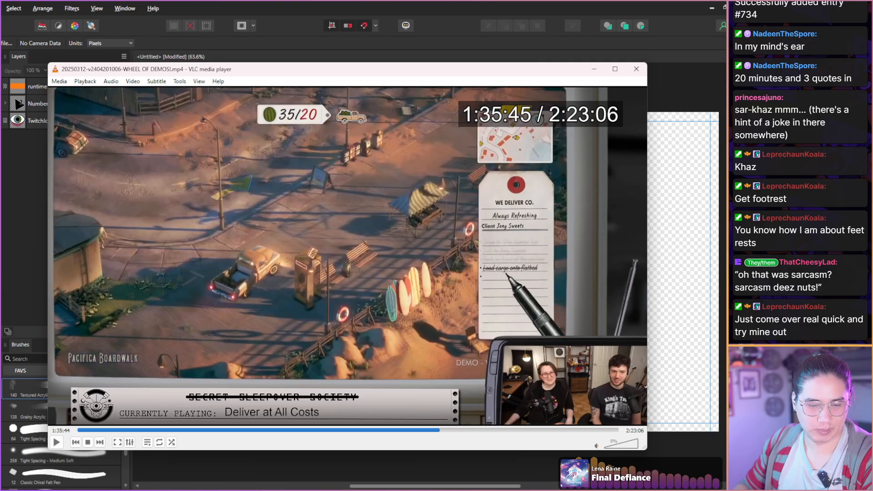
{"action": "key", "text": "shift+Right"}
{"action": "key", "text": "shift+Right"}
{"action": "key", "text": "shift+Right"}
{"action": "key", "text": "shift+Right"}
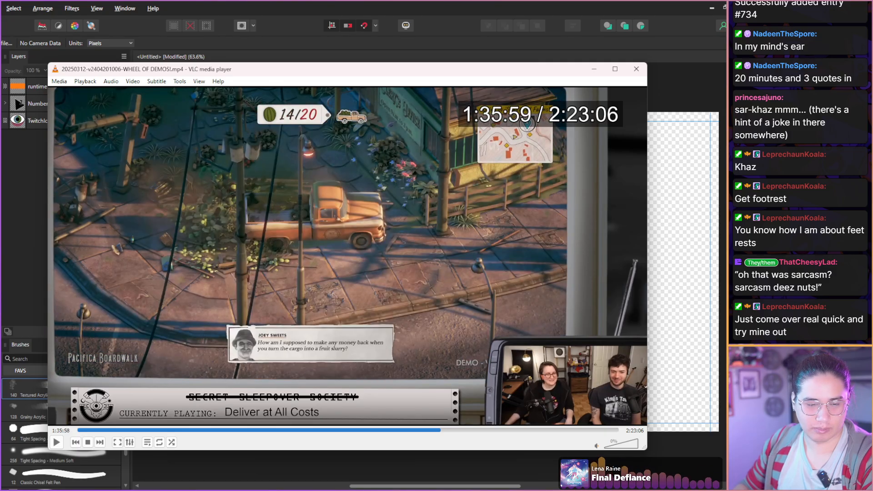
{"action": "key", "text": "shift+Right"}
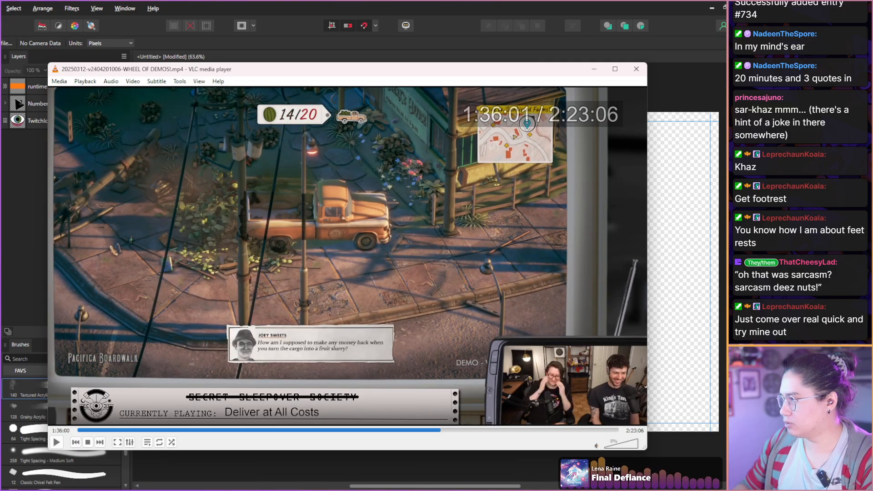
Scan the renewed attempts at driving the melons towards Sunkissed Farms from 1:36:01 to 1:36:56.
{"action": "key", "text": "shift+Right"}
{"action": "key", "text": "shift+Right"}
{"action": "key", "text": "shift+Right"}
{"action": "key", "text": "shift+Right"}
{"action": "key", "text": "shift+Right"}
{"action": "key", "text": "shift+Right"}
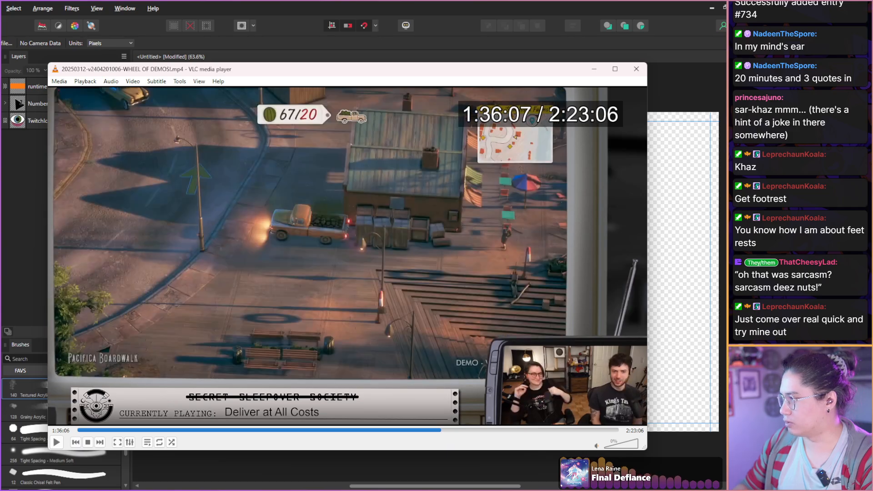
{"action": "key", "text": "shift+Right"}
{"action": "key", "text": "shift+Right"}
{"action": "key", "text": "shift+Right"}
{"action": "key", "text": "shift+Right"}
{"action": "key", "text": "shift+Right"}
{"action": "key", "text": "shift+Right"}
{"action": "key", "text": "shift+Right"}
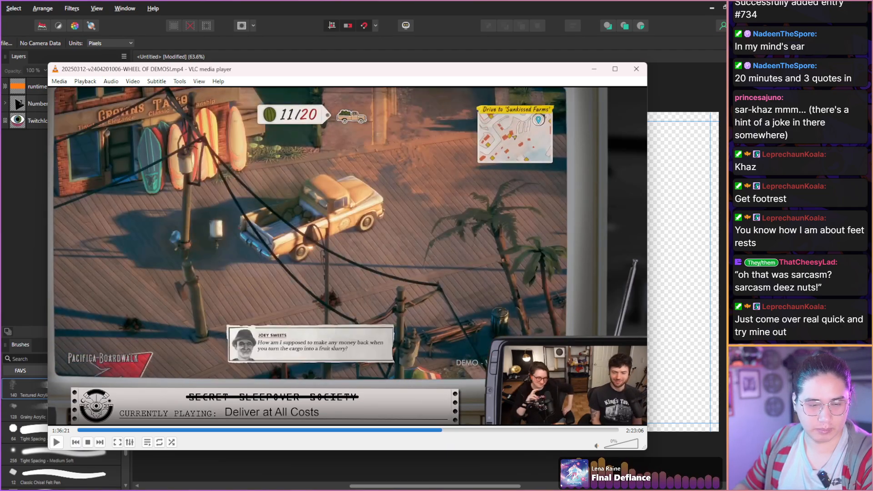
{"action": "key", "text": "shift+Right"}
{"action": "key", "text": "shift+Right"}
{"action": "key", "text": "shift+Right"}
{"action": "key", "text": "shift+Right"}
{"action": "key", "text": "shift+Right"}
{"action": "key", "text": "shift+Right"}
{"action": "key", "text": "shift+Right"}
{"action": "key", "text": "shift+Right"}
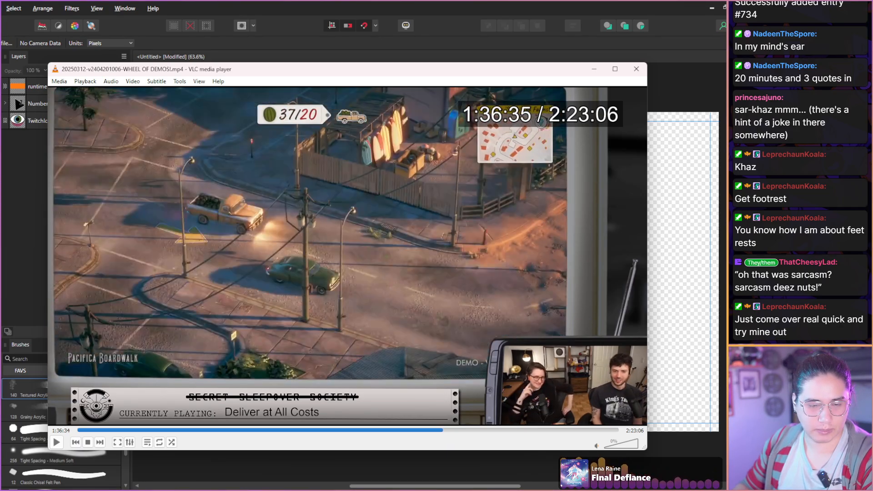
{"action": "key", "text": "shift+Right"}
{"action": "key", "text": "shift+Right"}
{"action": "key", "text": "shift+Right"}
{"action": "key", "text": "shift+Right"}
{"action": "key", "text": "shift+Right"}
{"action": "key", "text": "shift+Right"}
{"action": "key", "text": "shift+Right"}
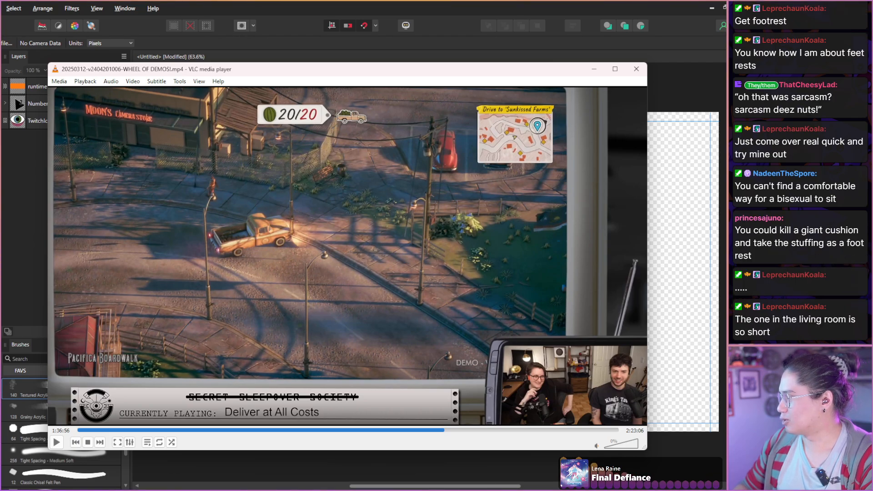
Scan the drive out of Pacifica Boardwalk into Old Monique from 1:36:56 to 1:37:17.
{"action": "key", "text": "shift+Right"}
{"action": "key", "text": "shift+Right"}
{"action": "key", "text": "shift+Right"}
{"action": "key", "text": "shift+Right"}
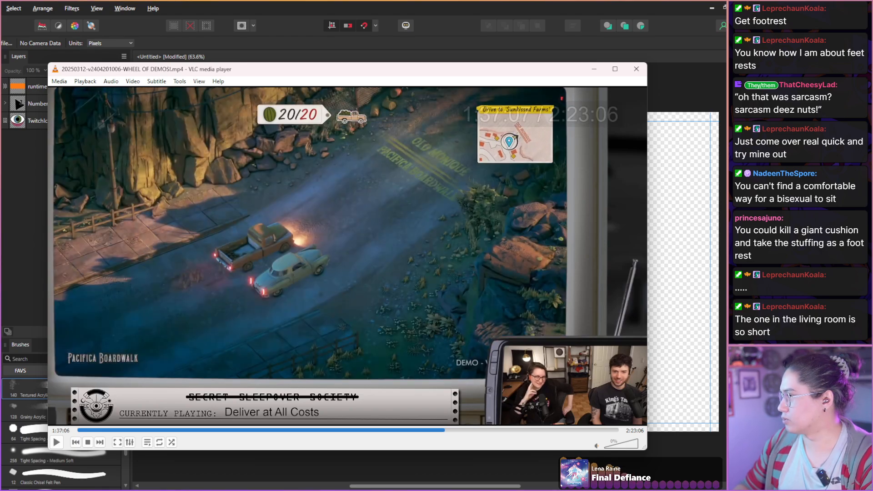
{"action": "key", "text": "shift+Right"}
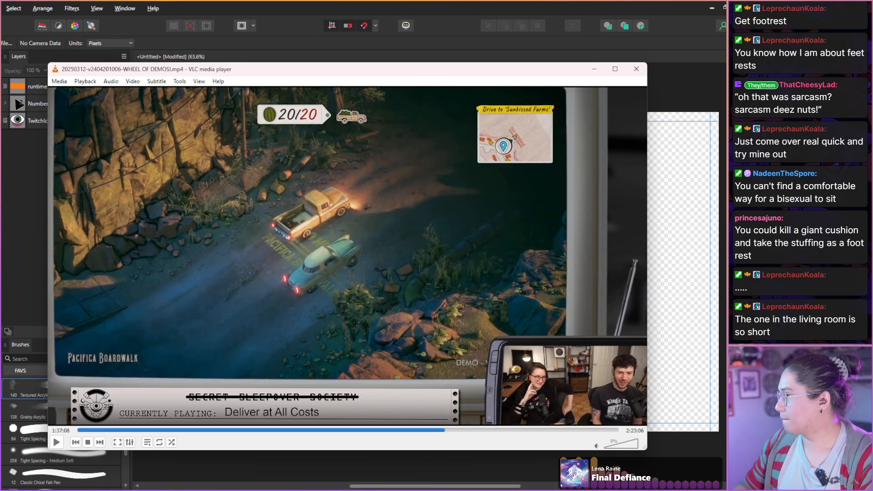
{"action": "key", "text": "shift+Right"}
{"action": "key", "text": "shift+Right"}
Scan the drive along the river and dirt road in Old Monique from 1:37:17 to 1:37:59.
{"action": "key", "text": "shift+Right"}
{"action": "key", "text": "shift+Right"}
{"action": "key", "text": "shift+Right"}
{"action": "key", "text": "shift+Right"}
{"action": "key", "text": "shift+Right"}
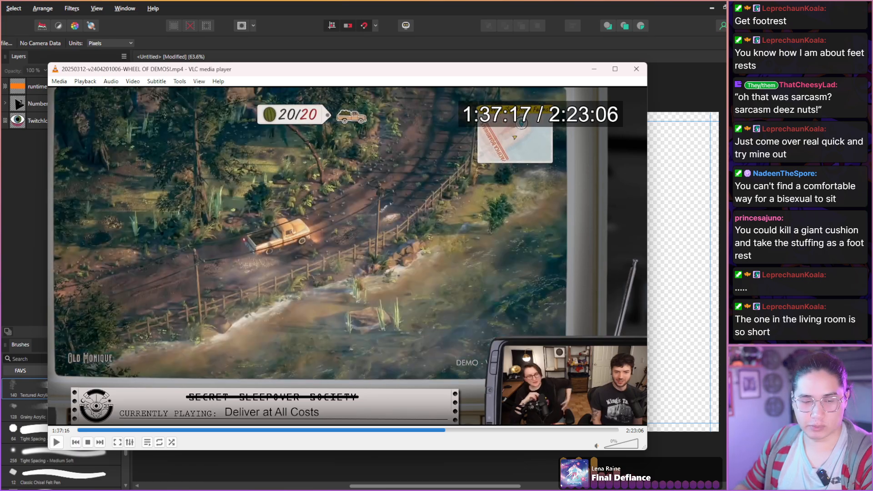
{"action": "key", "text": "shift+Right"}
{"action": "key", "text": "shift+Right"}
{"action": "key", "text": "shift+Right"}
{"action": "key", "text": "shift+Right"}
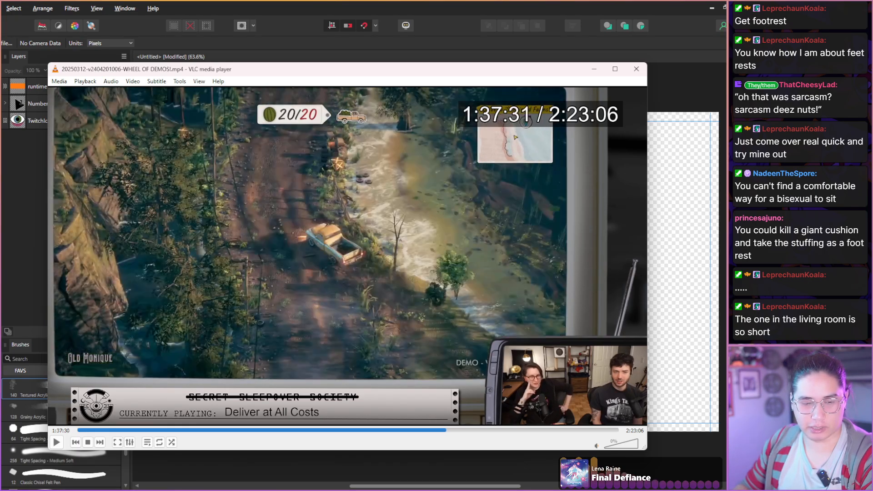
{"action": "key", "text": "shift+Right"}
{"action": "key", "text": "shift+Right"}
{"action": "key", "text": "shift+Right"}
{"action": "key", "text": "shift+Right"}
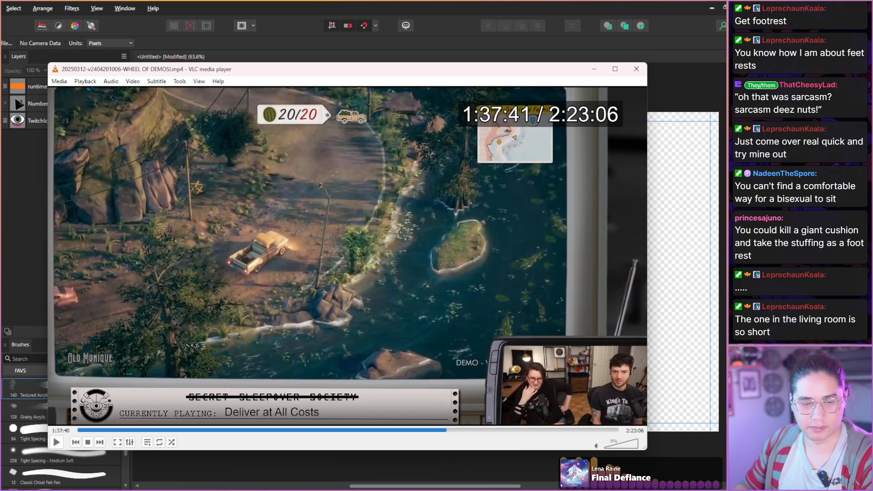
{"action": "key", "text": "shift+Right"}
{"action": "key", "text": "shift+Right"}
{"action": "key", "text": "shift+Right"}
{"action": "key", "text": "shift+Right"}
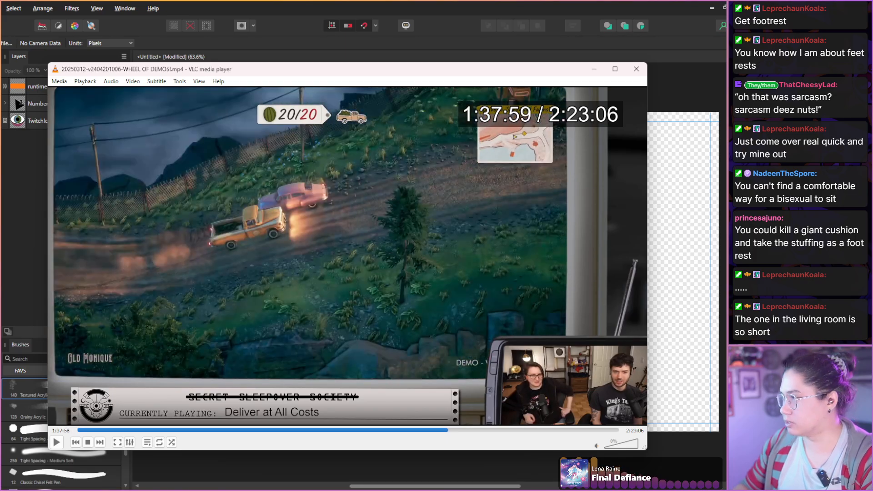
Scan the arrival at the farm and the pesticide washer scene from 1:37:59 to 1:38:39.
{"action": "key", "text": "shift+Right"}
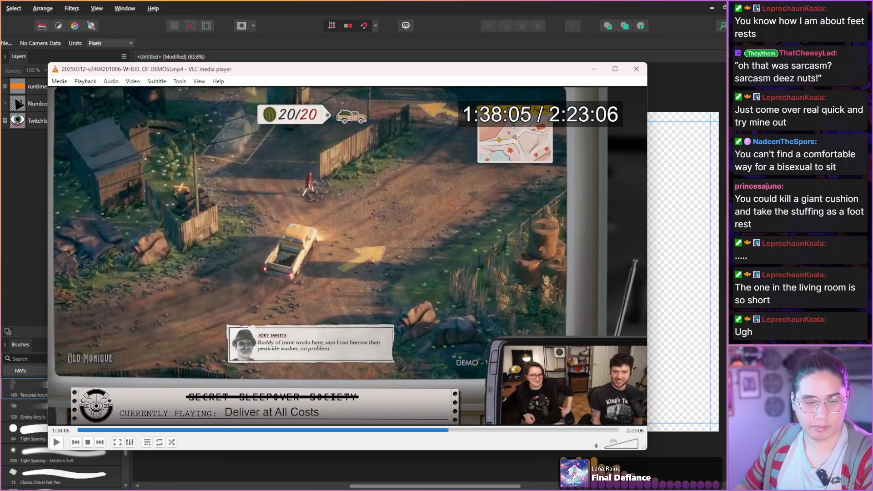
{"action": "key", "text": "shift+Right"}
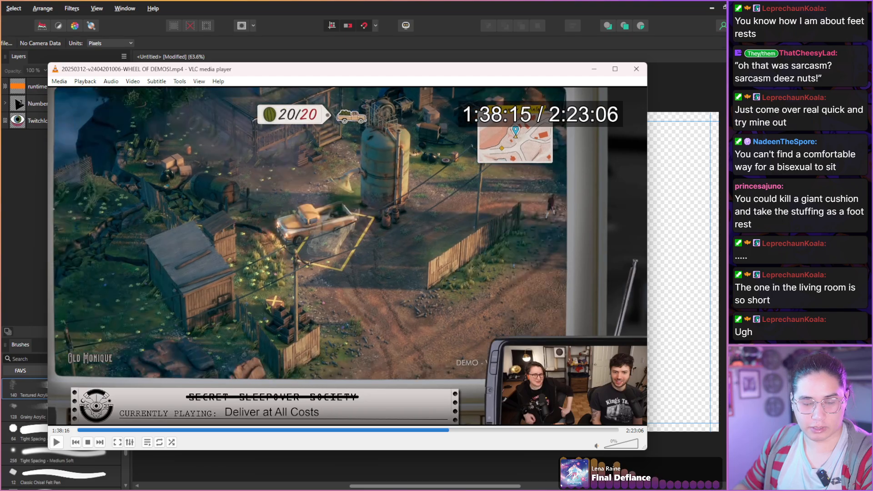
{"action": "key", "text": "shift+Right"}
{"action": "key", "text": "shift+Right"}
{"action": "key", "text": "shift+Right"}
{"action": "key", "text": "shift+Right"}
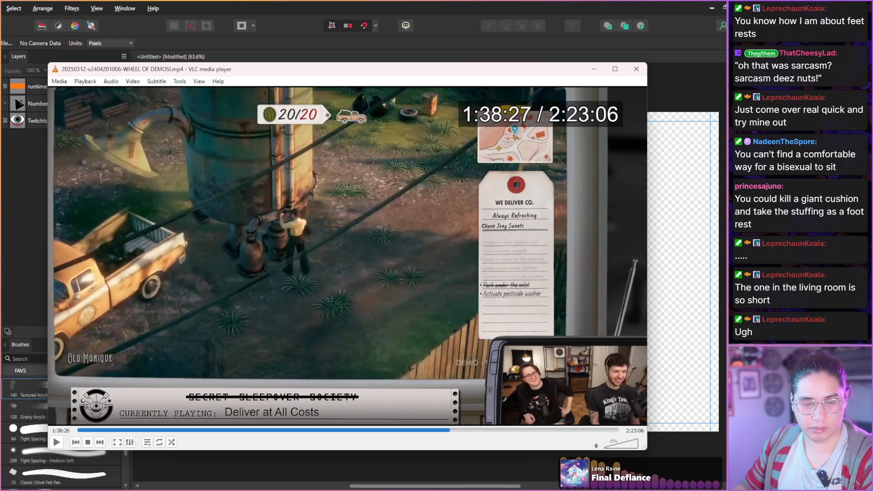
{"action": "key", "text": "shift+Right"}
{"action": "key", "text": "shift+Right"}
{"action": "key", "text": "shift+Right"}
{"action": "key", "text": "shift+Right"}
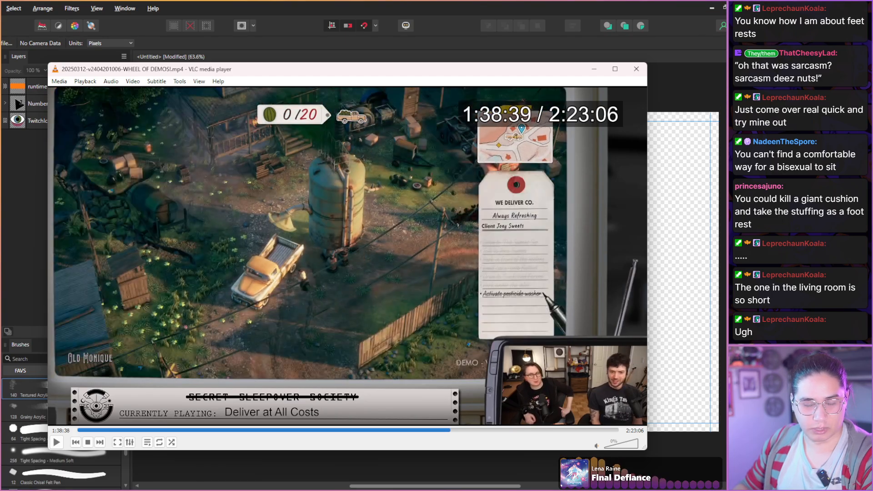
Scan the collection of the sprayed fruits from 1:38:39 to 1:39:17.
{"action": "key", "text": "shift+Right"}
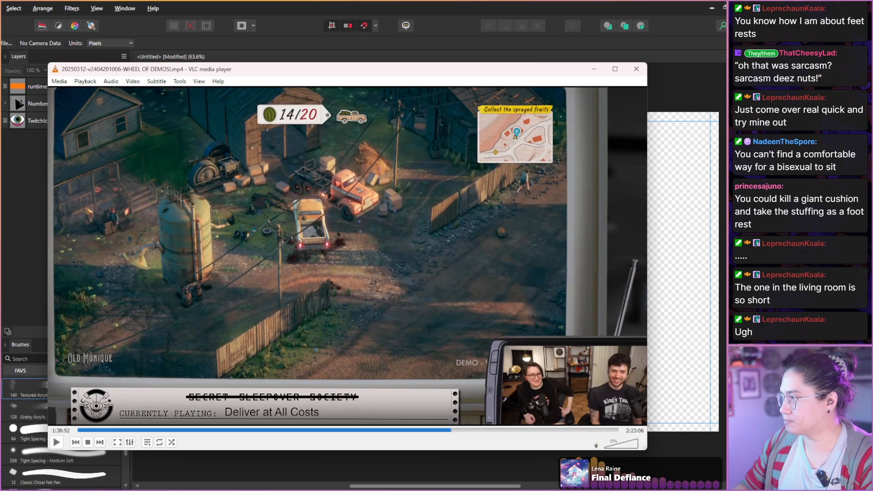
{"action": "key", "text": "shift+Right"}
{"action": "key", "text": "shift+Right"}
{"action": "key", "text": "shift+Right"}
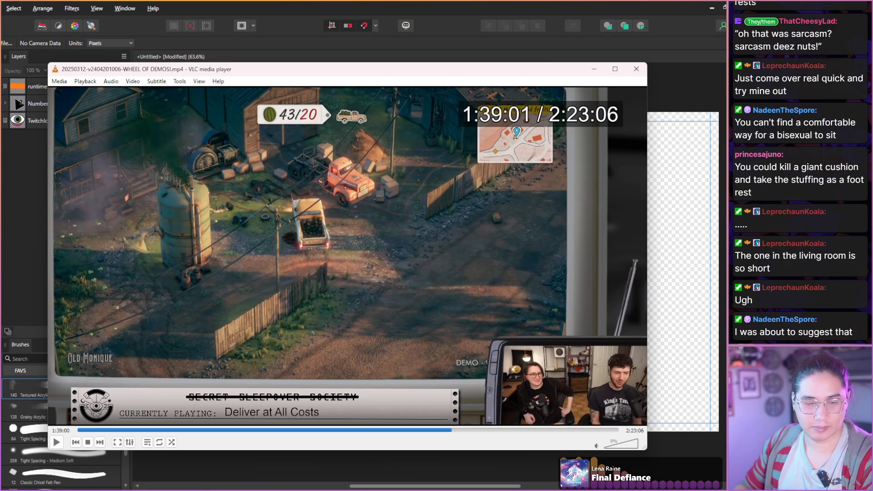
{"action": "key", "text": "shift+Right"}
{"action": "key", "text": "shift+Right"}
{"action": "key", "text": "shift+Right"}
{"action": "key", "text": "shift+Right"}
{"action": "key", "text": "shift+Right"}
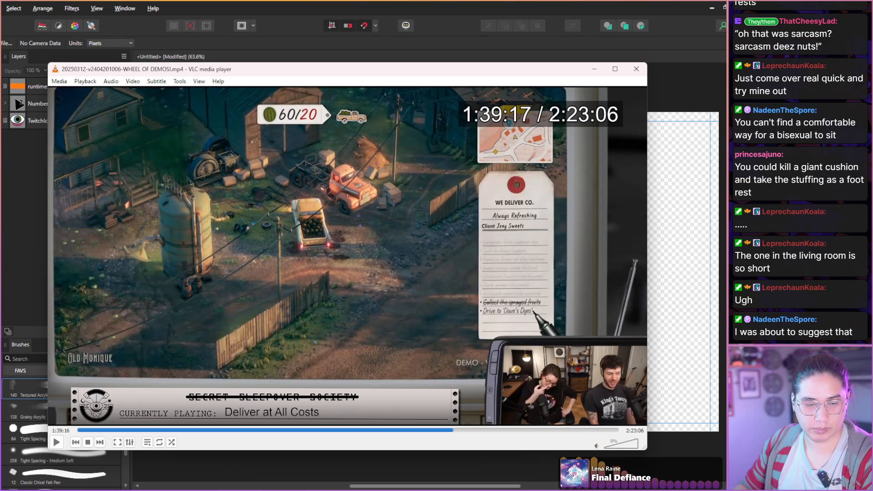
Scan the start of the drive to Dave's Dyes from 1:39:17 to 1:39:39.
{"action": "key", "text": "shift+Right"}
{"action": "key", "text": "shift+Right"}
{"action": "key", "text": "shift+Right"}
{"action": "key", "text": "shift+Right"}
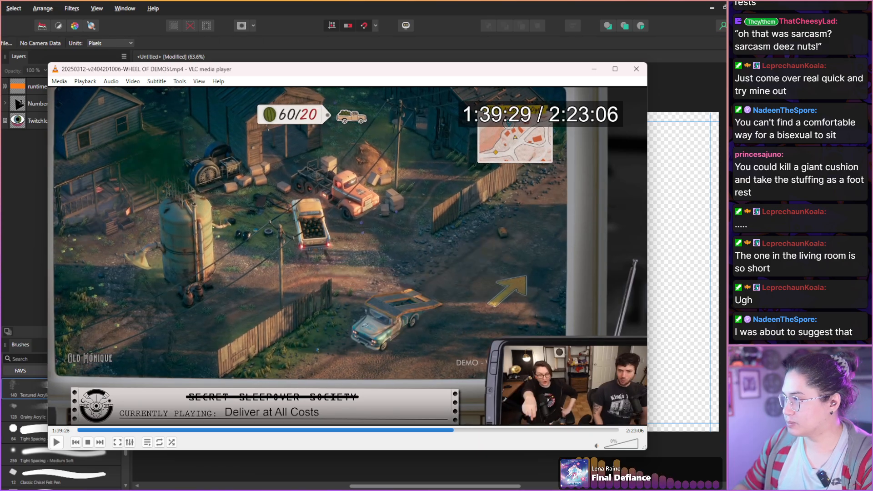
{"action": "key", "text": "shift+Right"}
{"action": "key", "text": "shift+Right"}
{"action": "key", "text": "shift+Right"}
{"action": "key", "text": "shift+Right"}
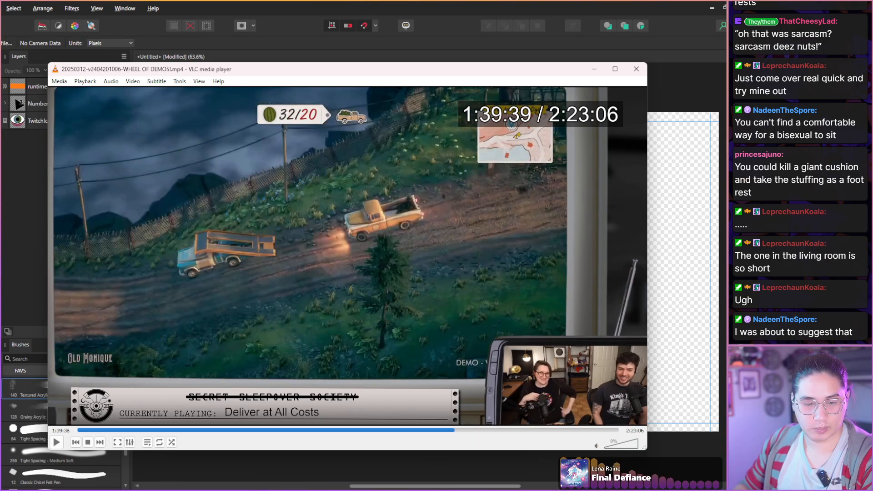
Capture a snapshot of the melon truck driving over the ramp truck at 1:39:41.
{"action": "key", "text": "shift+Right"}
{"action": "key", "text": "shift+Right"}
{"action": "key", "text": "shift+Left"}
{"action": "key", "text": "shift+Left"}
{"action": "key", "text": "shift+Right"}
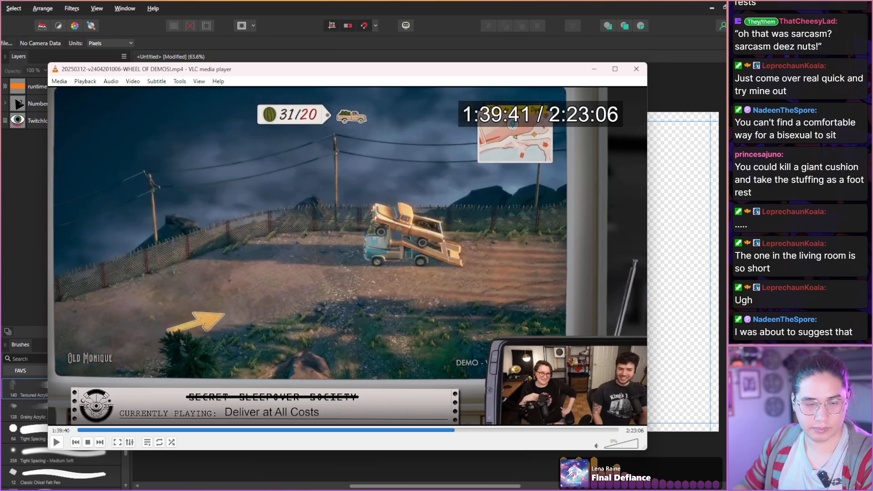
{"action": "key", "text": "shift+s"}
Go back to 1:39:38, advance frame by frame to 1:39:41 and capture another snapshot of the melon truck above the ramp truck.
{"action": "key", "text": "shift+Right"}
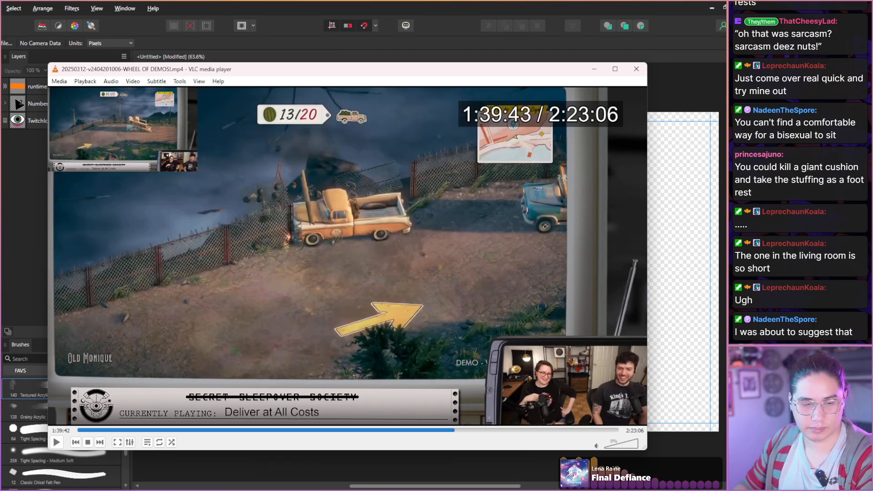
{"action": "key", "text": "shift+Left"}
{"action": "key", "text": "shift+Left"}
{"action": "key", "text": "e"}
{"action": "key", "text": "e"}
{"action": "key", "text": "e"}
{"action": "key", "text": "e"}
{"action": "key", "text": "e"}
{"action": "key", "text": "e"}
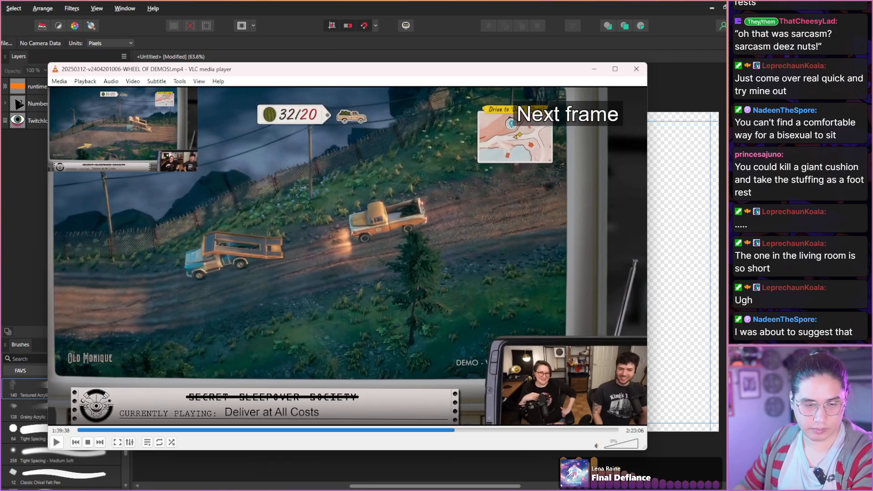
{"action": "key", "text": "e"}
{"action": "key", "text": "e"}
{"action": "key", "text": "e"}
{"action": "key", "text": "e"}
{"action": "key", "text": "e"}
{"action": "key", "text": "e"}
{"action": "key", "text": "e"}
{"action": "key", "text": "e"}
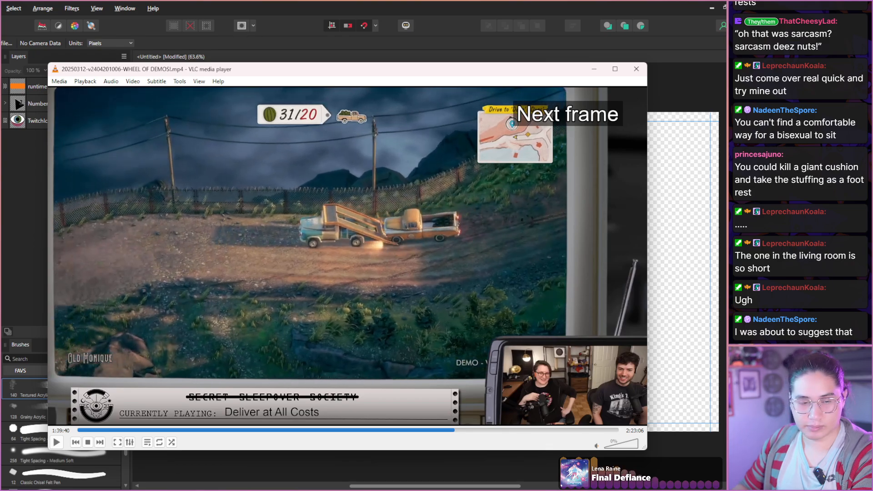
{"action": "key", "text": "e"}
{"action": "key", "text": "e"}
{"action": "key", "text": "e"}
{"action": "key", "text": "e"}
{"action": "key", "text": "e"}
{"action": "key", "text": "e"}
{"action": "key", "text": "e"}
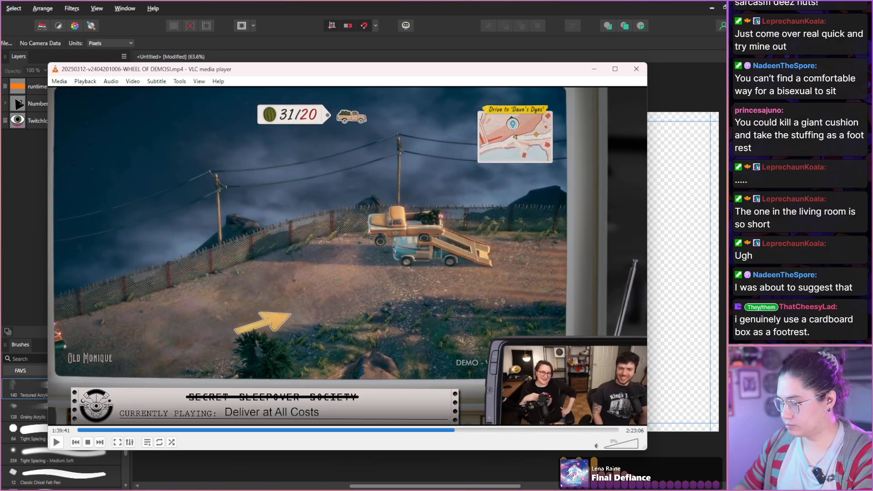
{"action": "key", "text": "shift+s"}
Scan the aftermath of the ramp jump and the next drive attempt from 1:39:41 to 1:40:17.
{"action": "key", "text": "shift+Right"}
{"action": "key", "text": "shift+Right"}
{"action": "key", "text": "shift+Right"}
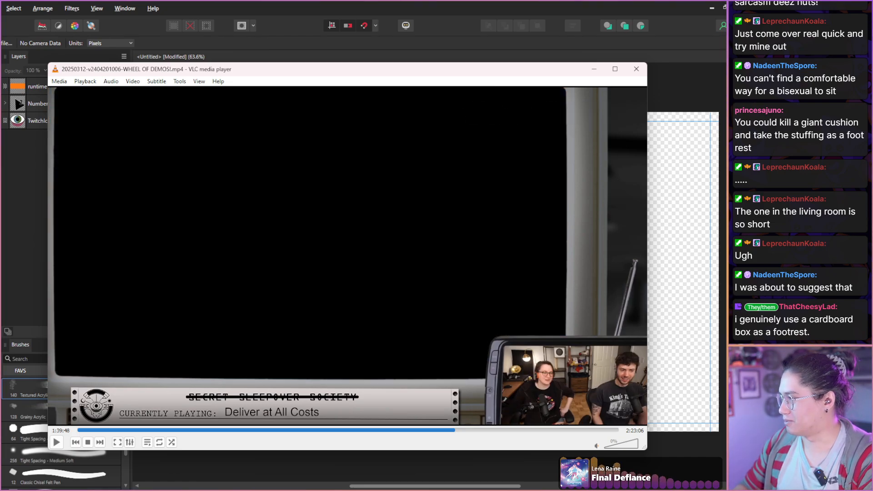
{"action": "key", "text": "shift+Right"}
{"action": "key", "text": "shift+Right"}
{"action": "key", "text": "shift+Right"}
{"action": "key", "text": "shift+Right"}
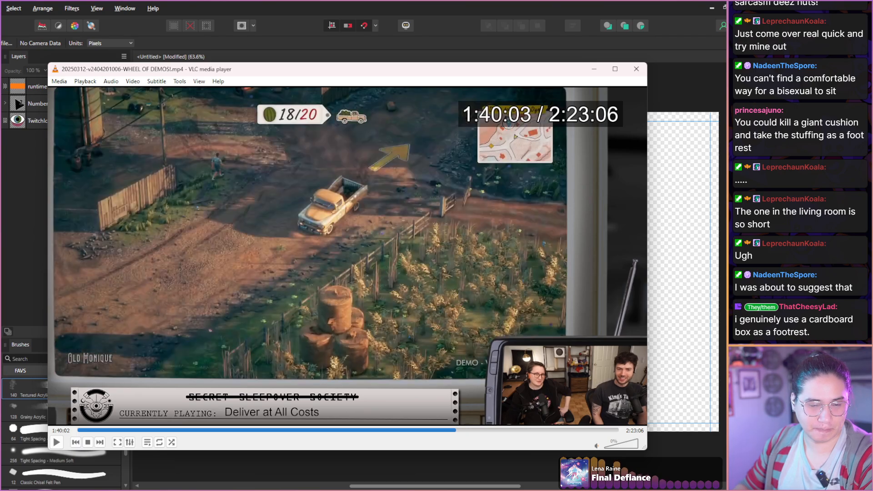
{"action": "key", "text": "shift+Right"}
{"action": "key", "text": "shift+Right"}
{"action": "key", "text": "shift+Right"}
{"action": "key", "text": "shift+Right"}
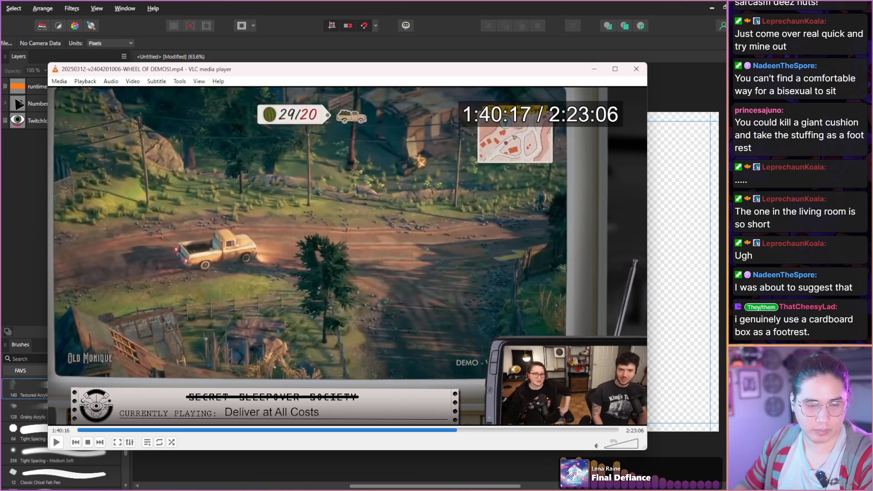
Scan the end of the demo, its title screen and the return to the wheel from 1:40:17 to 1:40:44.
{"action": "key", "text": "shift+Right"}
{"action": "key", "text": "shift+Right"}
{"action": "key", "text": "shift+Right"}
{"action": "key", "text": "shift+Right"}
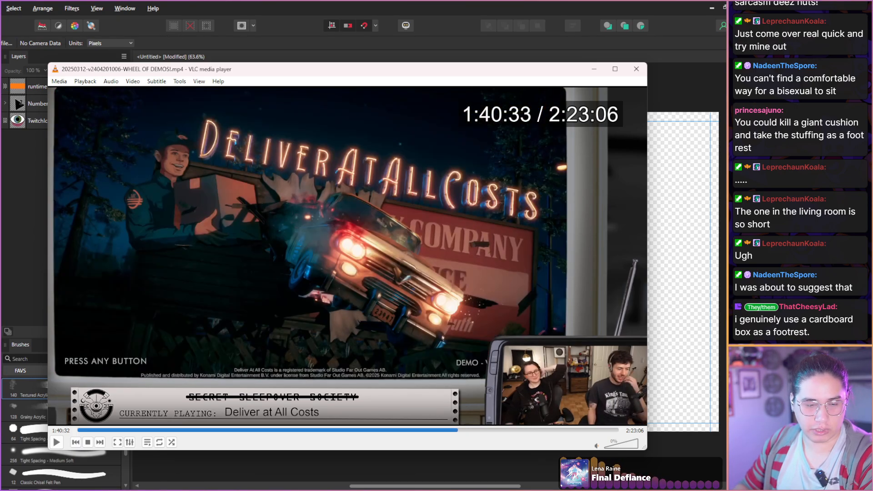
{"action": "key", "text": "shift+Right"}
{"action": "key", "text": "shift+Right"}
{"action": "key", "text": "shift+Right"}
{"action": "key", "text": "shift+Right"}
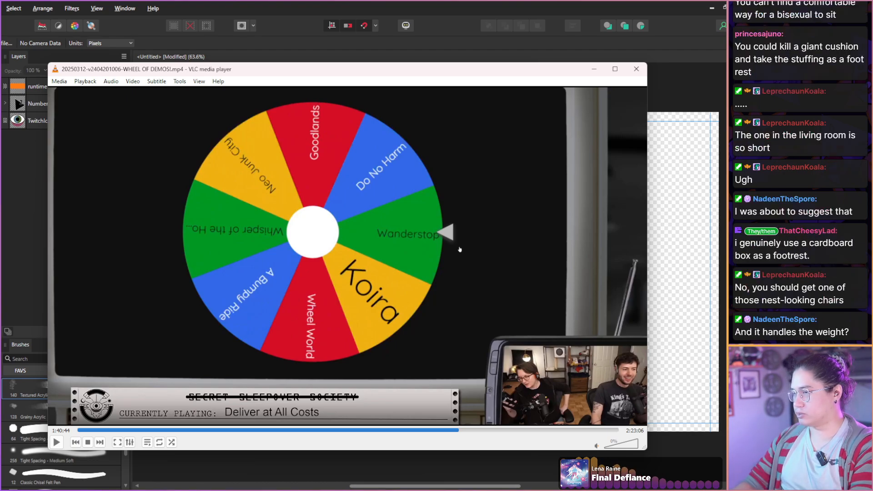
Scan the hosts' reactions during the next wheel spin from 1:40:44 to 1:41:16.
{"action": "key", "text": "shift+Right"}
{"action": "key", "text": "shift+Right"}
{"action": "key", "text": "shift+Right"}
{"action": "key", "text": "shift+Right"}
{"action": "key", "text": "shift+Right"}
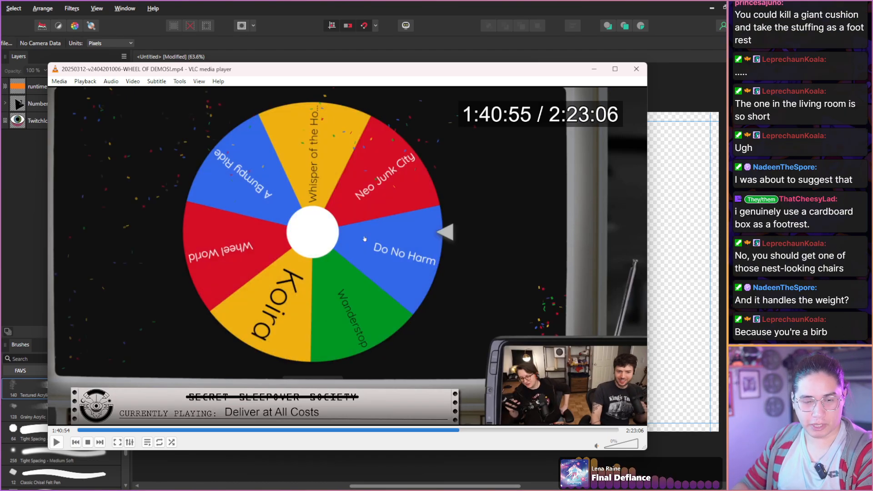
{"action": "key", "text": "shift+Right"}
{"action": "key", "text": "shift+Right"}
{"action": "key", "text": "shift+Right"}
{"action": "key", "text": "shift+Right"}
{"action": "key", "text": "shift+Right"}
{"action": "key", "text": "shift+Right"}
{"action": "key", "text": "shift+Right"}
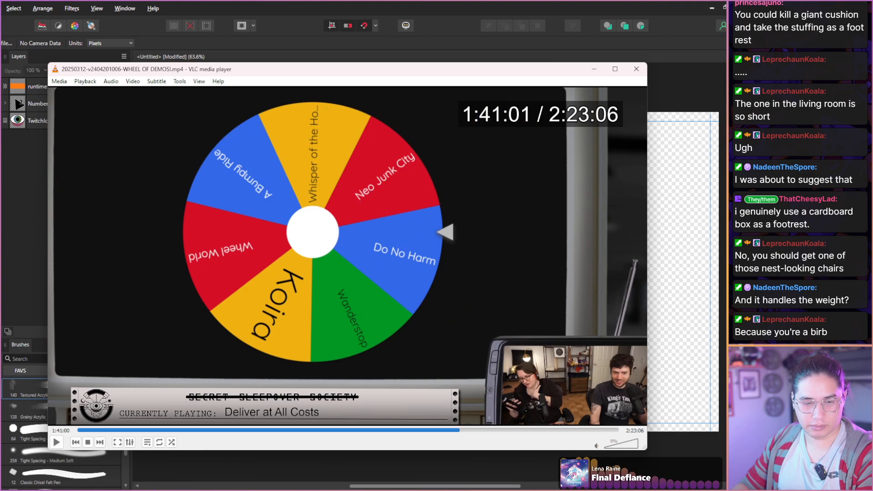
{"action": "key", "text": "shift+Right"}
{"action": "key", "text": "shift+Right"}
{"action": "key", "text": "shift+Right"}
{"action": "key", "text": "shift+Right"}
{"action": "key", "text": "shift+Right"}
{"action": "key", "text": "shift+Right"}
{"action": "key", "text": "shift+Right"}
{"action": "key", "text": "shift+Right"}
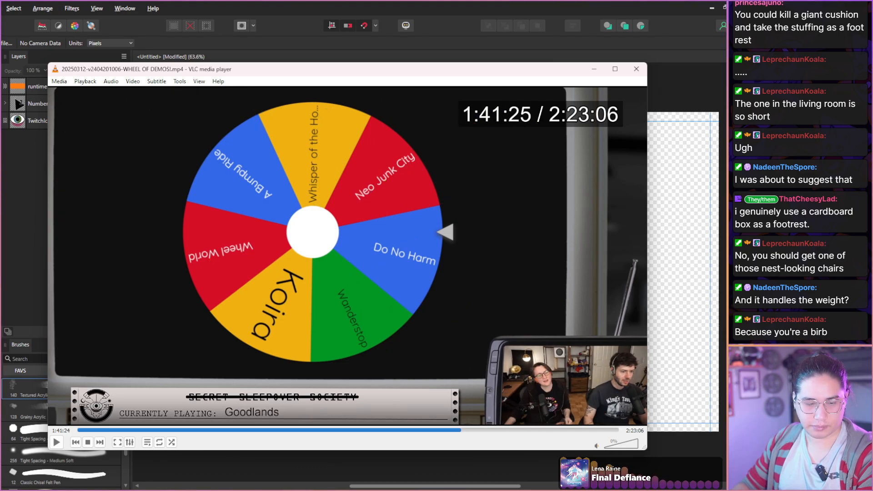
Scan the Goodlands title screen and the start of its character creator from 1:41:16 to 1:41:38.
{"action": "key", "text": "shift+Right"}
{"action": "key", "text": "shift+Right"}
{"action": "key", "text": "shift+Right"}
{"action": "key", "text": "shift+Right"}
{"action": "key", "text": "shift+Right"}
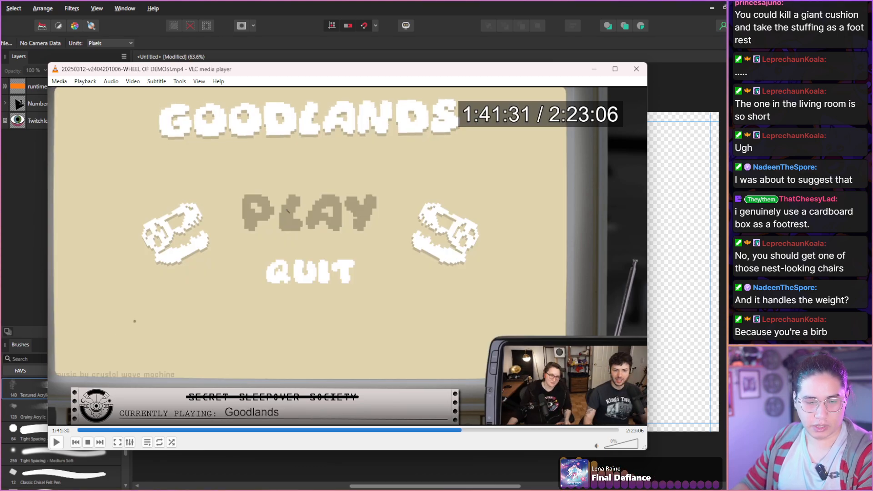
{"action": "key", "text": "shift+Right"}
{"action": "key", "text": "shift+Right"}
{"action": "key", "text": "shift+Right"}
{"action": "key", "text": "shift+Right"}
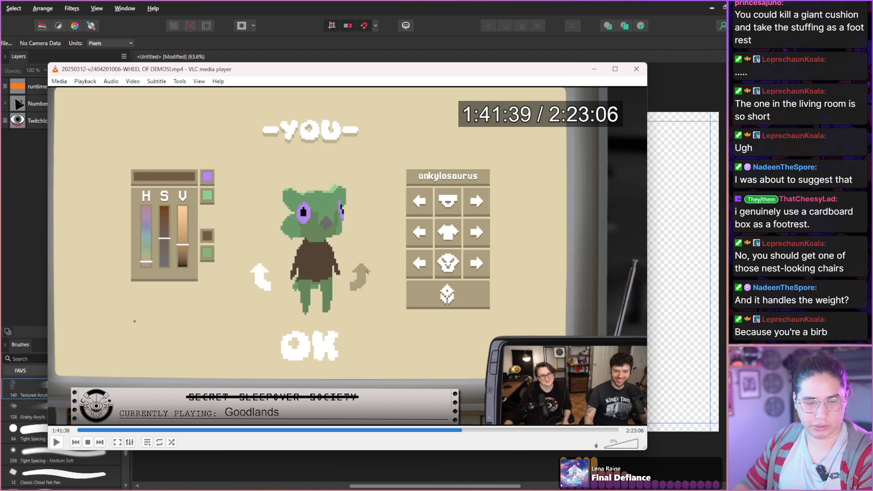
Advance through the Goodlands character creator to 1:42:24 and capture a snapshot of the quetzalcoatlus character in black clothing.
{"action": "key", "text": "shift+Right"}
{"action": "key", "text": "shift+Right"}
{"action": "key", "text": "shift+Right"}
{"action": "key", "text": "shift+Right"}
{"action": "key", "text": "shift+Right"}
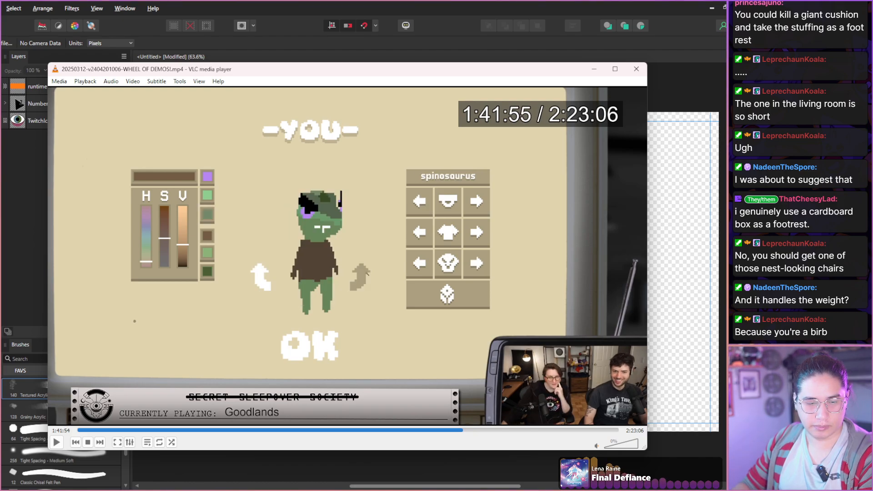
{"action": "key", "text": "shift+Right"}
{"action": "key", "text": "shift+Right"}
{"action": "key", "text": "shift+Right"}
{"action": "key", "text": "shift+Right"}
{"action": "key", "text": "shift+Right"}
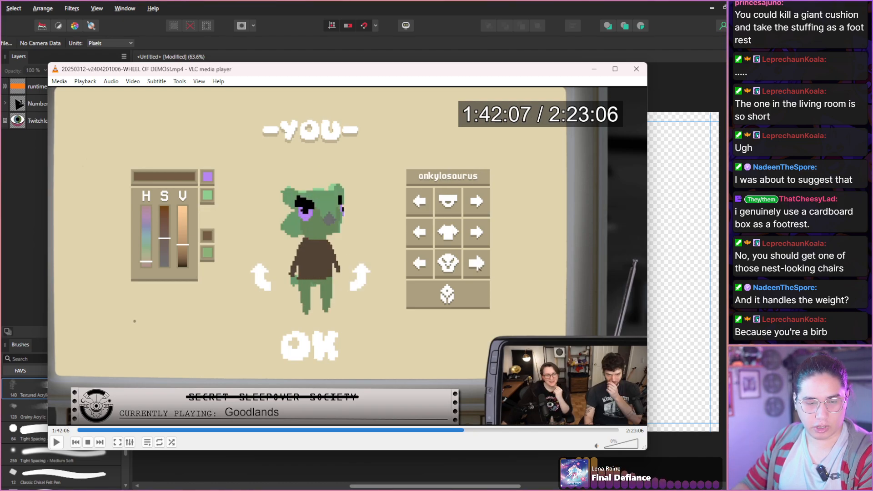
{"action": "key", "text": "shift+Right"}
{"action": "key", "text": "shift+Right"}
{"action": "key", "text": "shift+Right"}
{"action": "key", "text": "shift+Right"}
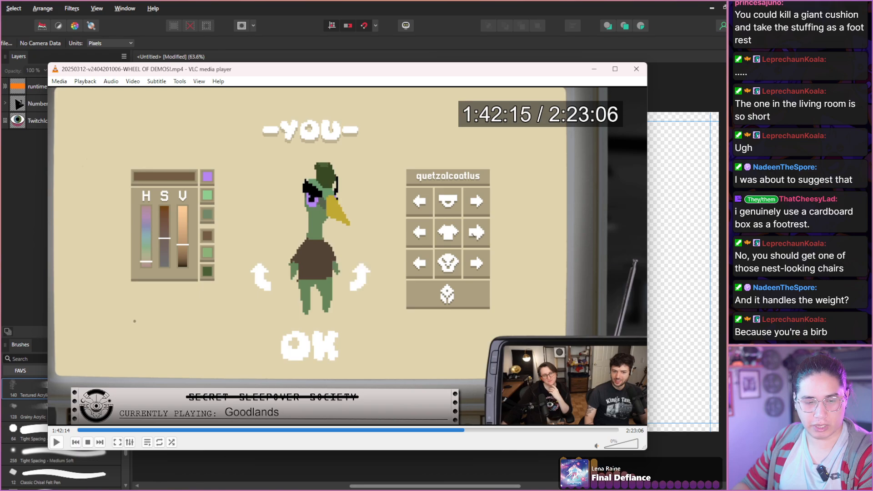
{"action": "key", "text": "shift+Right"}
{"action": "key", "text": "shift+Right"}
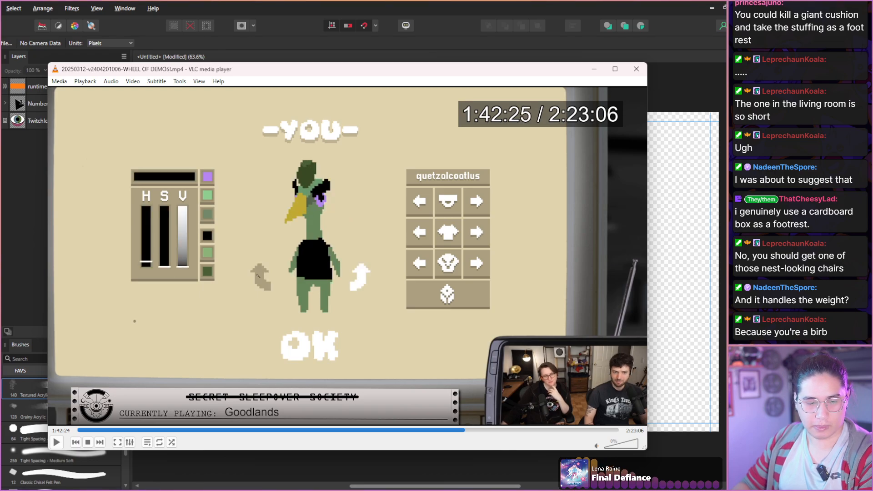
{"action": "key", "text": "shift+s"}
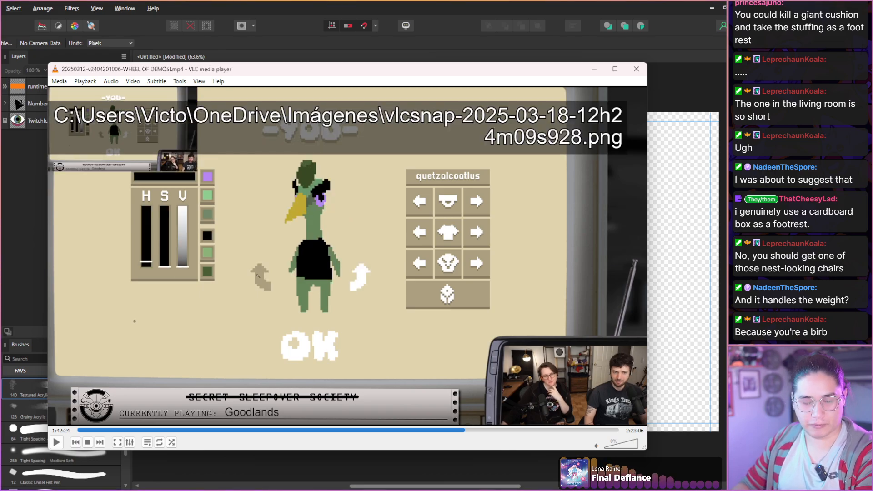
Scan the character naming screen and the opening desert camp dialogue from 1:42:24 to 1:43:08.
{"action": "key", "text": "shift+Right"}
{"action": "key", "text": "shift+Right"}
{"action": "key", "text": "shift+Right"}
{"action": "key", "text": "shift+Right"}
{"action": "key", "text": "shift+Right"}
{"action": "key", "text": "shift+Right"}
{"action": "key", "text": "shift+Right"}
{"action": "key", "text": "shift+Right"}
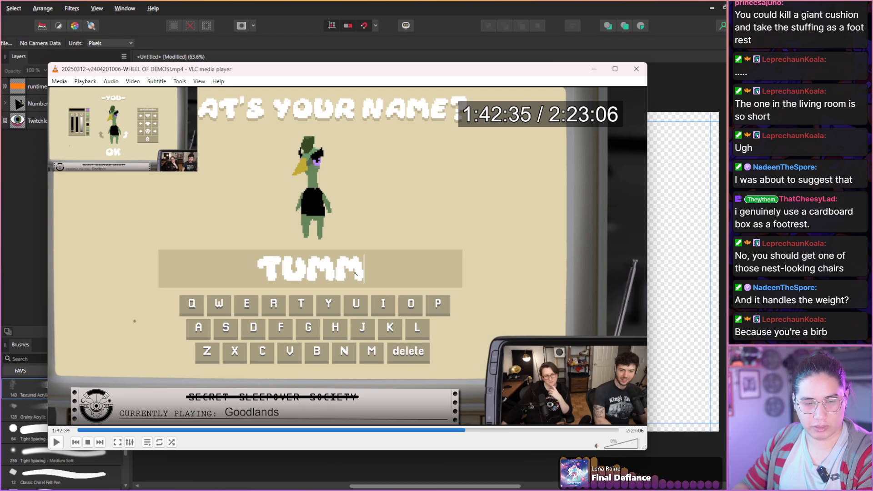
{"action": "key", "text": "shift+Right"}
{"action": "key", "text": "shift+Right"}
{"action": "key", "text": "shift+Right"}
{"action": "key", "text": "shift+Right"}
{"action": "key", "text": "shift+Right"}
{"action": "key", "text": "shift+Right"}
{"action": "key", "text": "shift+Right"}
{"action": "key", "text": "shift+Right"}
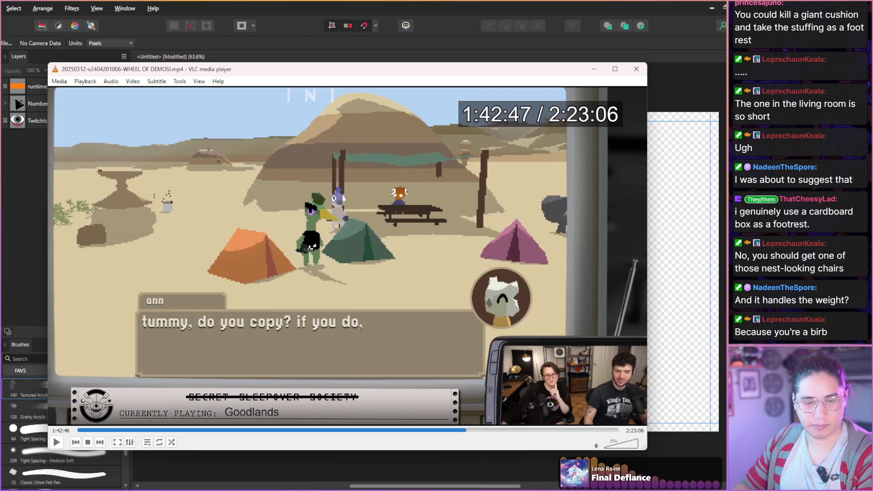
{"action": "key", "text": "shift+Right"}
{"action": "key", "text": "shift+Right"}
{"action": "key", "text": "shift+Right"}
{"action": "key", "text": "shift+Right"}
{"action": "key", "text": "shift+Right"}
{"action": "key", "text": "shift+Right"}
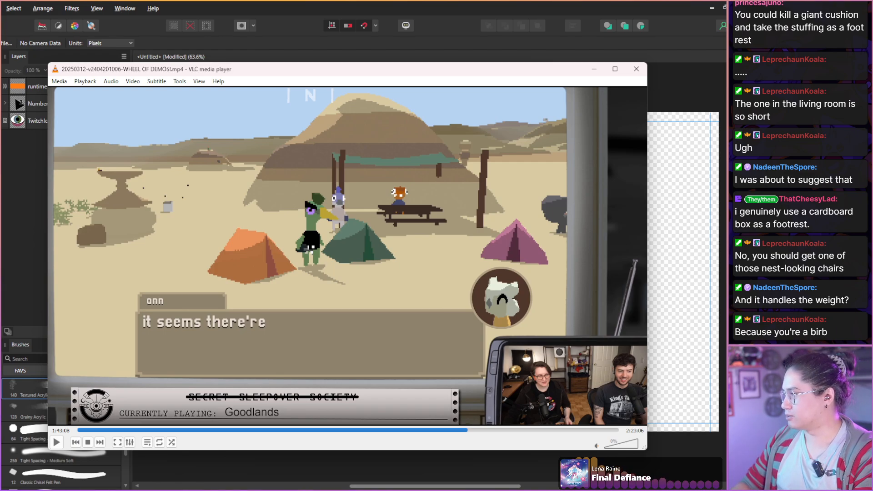
Scan the rest of the opening camp briefing and the hosts' expressions from 1:43:08 to 1:44:02.
{"action": "key", "text": "shift+Right"}
{"action": "key", "text": "shift+Right"}
{"action": "key", "text": "shift+Right"}
{"action": "key", "text": "shift+Right"}
{"action": "key", "text": "shift+Right"}
{"action": "key", "text": "shift+Right"}
{"action": "key", "text": "shift+Right"}
{"action": "key", "text": "shift+Right"}
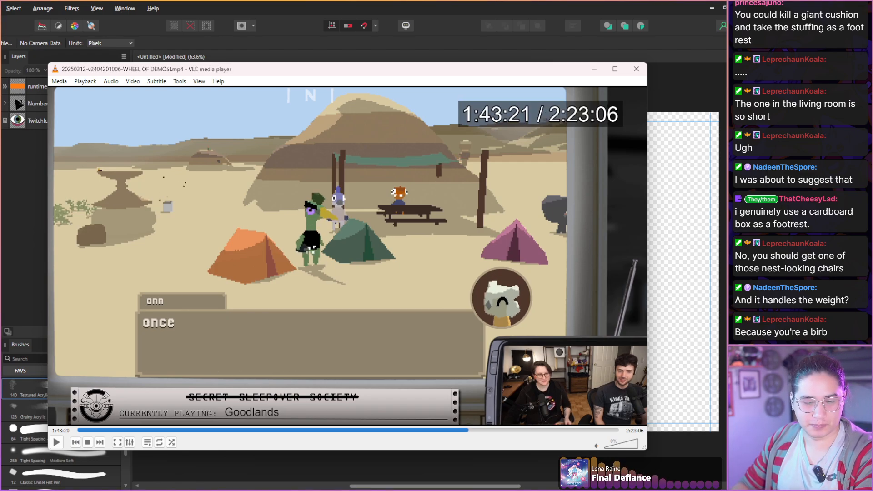
{"action": "key", "text": "shift+Right"}
{"action": "key", "text": "shift+Right"}
{"action": "key", "text": "shift+Right"}
{"action": "key", "text": "shift+Right"}
{"action": "key", "text": "shift+Right"}
{"action": "key", "text": "shift+Right"}
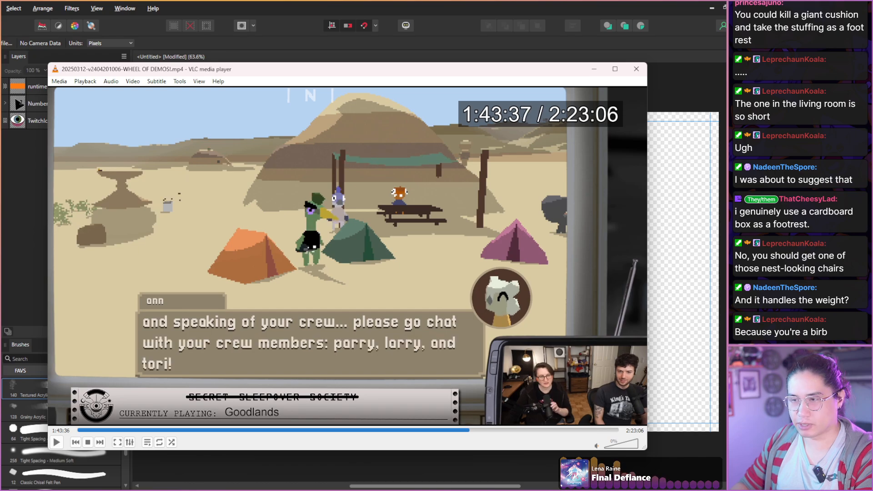
{"action": "key", "text": "shift+Right"}
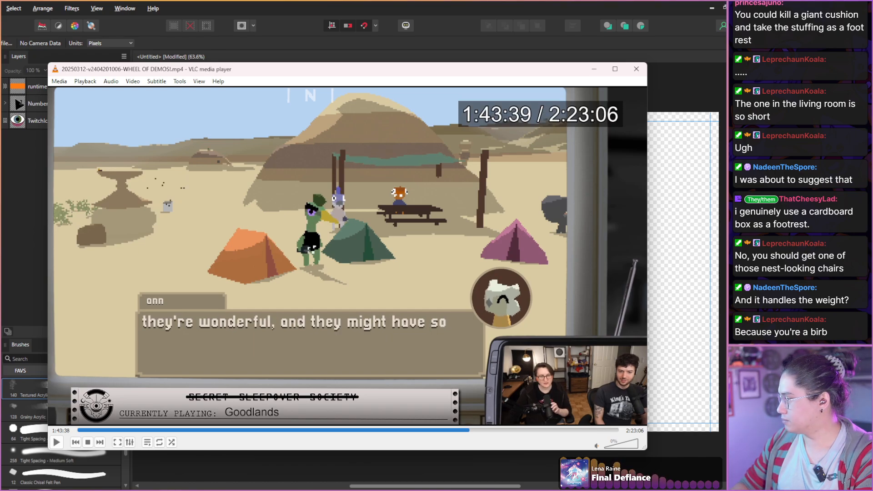
{"action": "key", "text": "shift+Right"}
{"action": "key", "text": "shift+Right"}
{"action": "key", "text": "shift+Right"}
{"action": "key", "text": "shift+Right"}
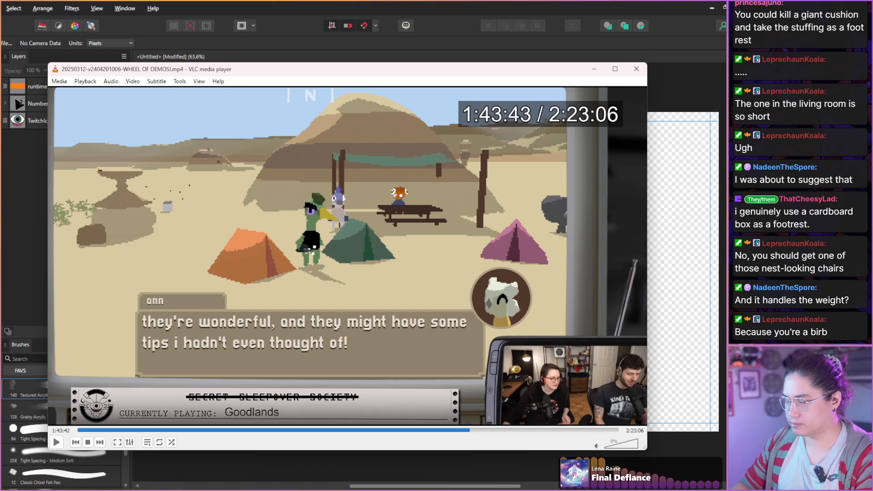
{"action": "key", "text": "shift+Right"}
{"action": "key", "text": "shift+Right"}
{"action": "key", "text": "shift+Right"}
{"action": "key", "text": "shift+Right"}
{"action": "key", "text": "shift+Right"}
{"action": "key", "text": "shift+Right"}
{"action": "key", "text": "shift+Right"}
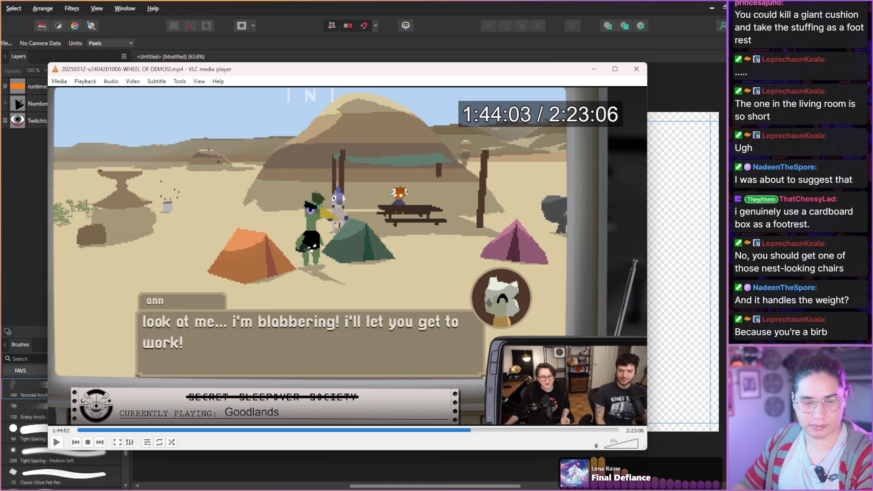
Scan the bird character's run around the desert camp and the hosts' reactions from 1:44:02 to 1:44:46.
{"action": "key", "text": "shift+Right"}
{"action": "key", "text": "shift+Right"}
{"action": "key", "text": "shift+Right"}
{"action": "key", "text": "shift+Right"}
{"action": "key", "text": "shift+Right"}
{"action": "key", "text": "shift+Right"}
{"action": "key", "text": "shift+Right"}
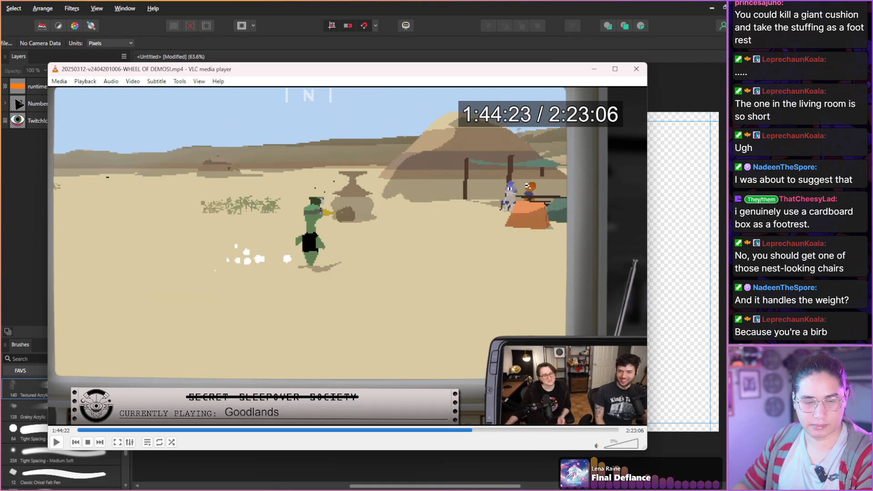
{"action": "key", "text": "shift+Right"}
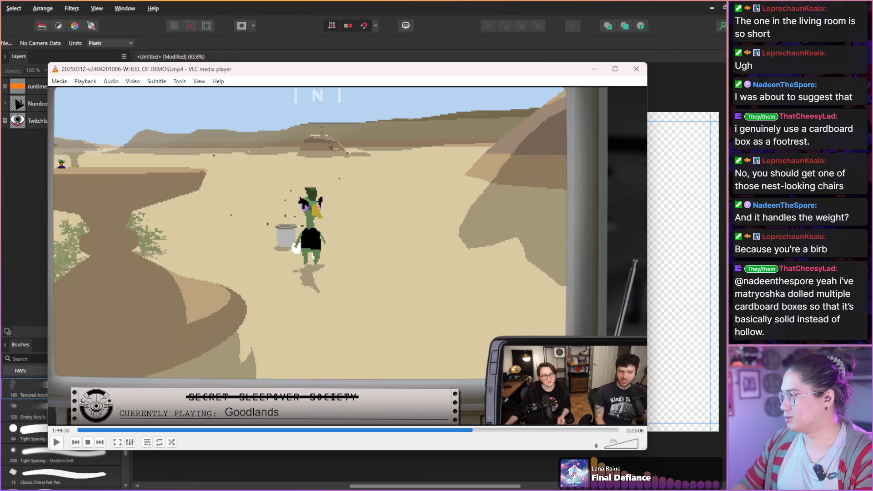
{"action": "key", "text": "shift+Right"}
{"action": "key", "text": "shift+Right"}
{"action": "key", "text": "shift+Right"}
{"action": "key", "text": "shift+Right"}
{"action": "key", "text": "shift+Right"}
{"action": "key", "text": "shift+Right"}
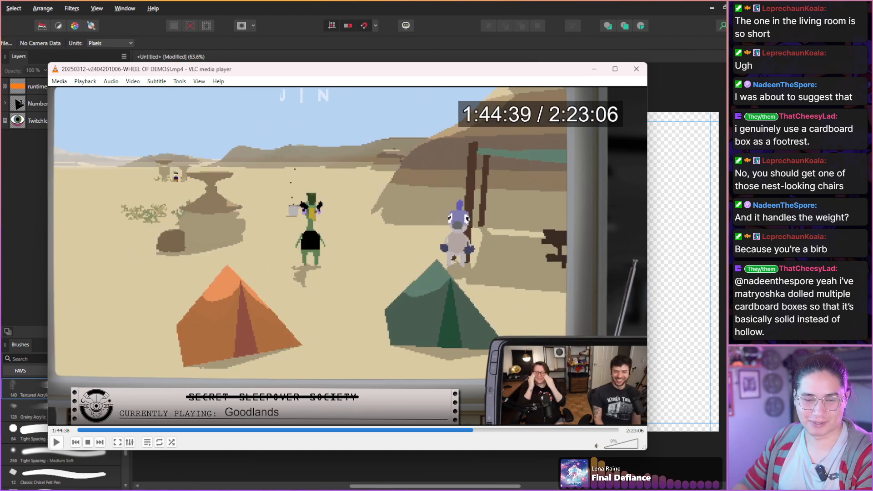
{"action": "key", "text": "shift+Right"}
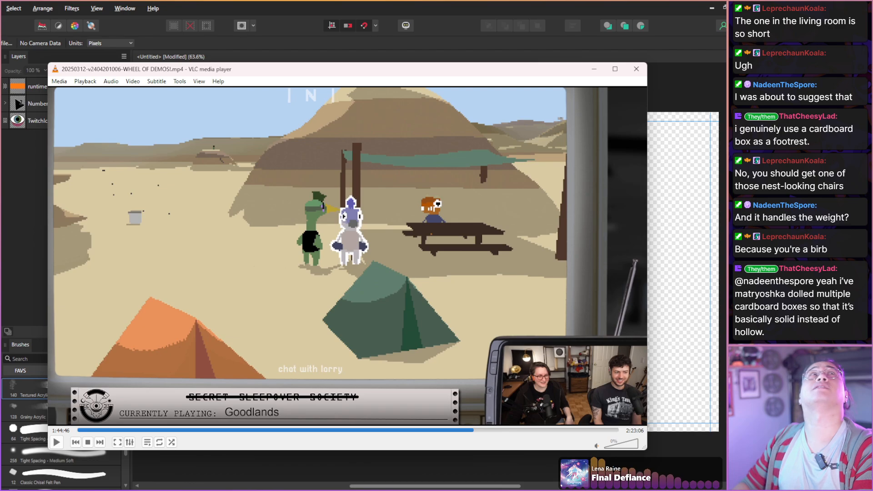
Scan the chat with the purple-crested crew member from 1:44:46 to 1:45:12.
{"action": "key", "text": "shift+Right"}
{"action": "key", "text": "shift+Right"}
{"action": "key", "text": "shift+Right"}
{"action": "key", "text": "shift+Right"}
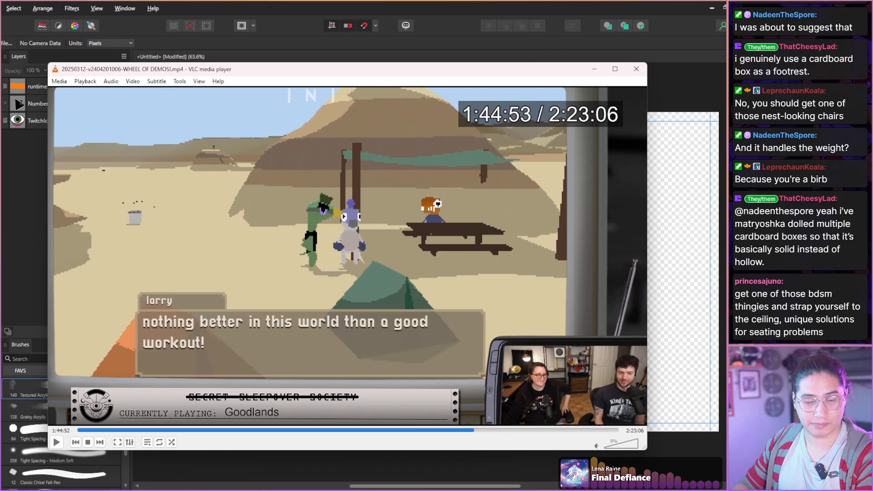
{"action": "key", "text": "shift+Right"}
{"action": "key", "text": "shift+Right"}
{"action": "key", "text": "shift+Right"}
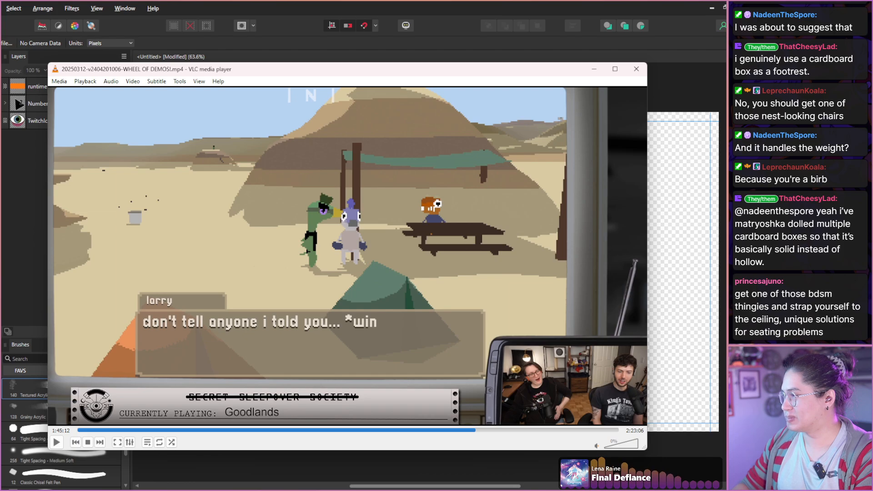
Scan the chat with the orange crew member at the picnic table from 1:45:12 to 1:46:04.
{"action": "key", "text": "shift+Right"}
{"action": "key", "text": "shift+Right"}
{"action": "key", "text": "shift+Right"}
{"action": "key", "text": "shift+Right"}
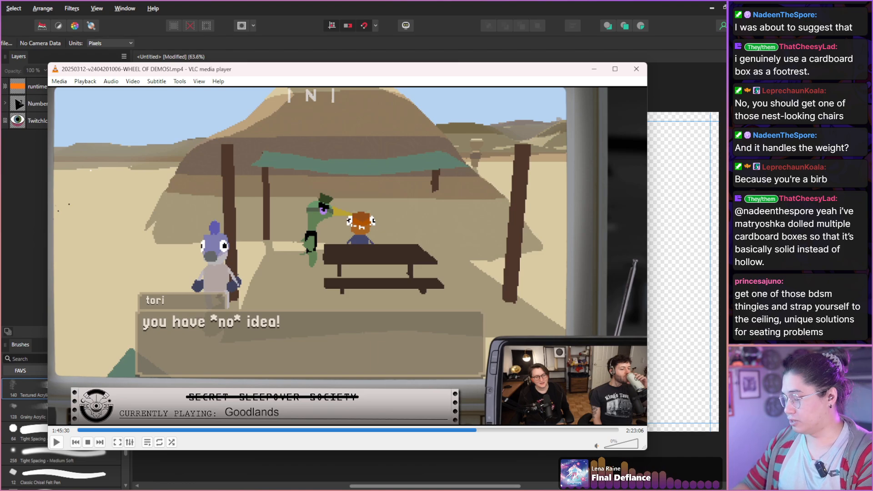
{"action": "key", "text": "shift+Right"}
{"action": "key", "text": "shift+Right"}
{"action": "key", "text": "shift+Right"}
{"action": "key", "text": "shift+Right"}
{"action": "key", "text": "shift+Right"}
{"action": "key", "text": "shift+Right"}
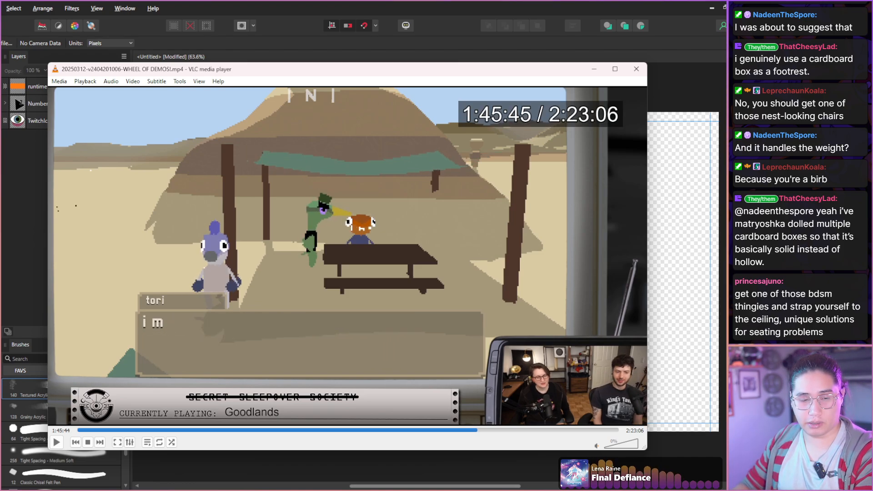
{"action": "key", "text": "shift+Right"}
{"action": "key", "text": "shift+Right"}
{"action": "key", "text": "shift+Right"}
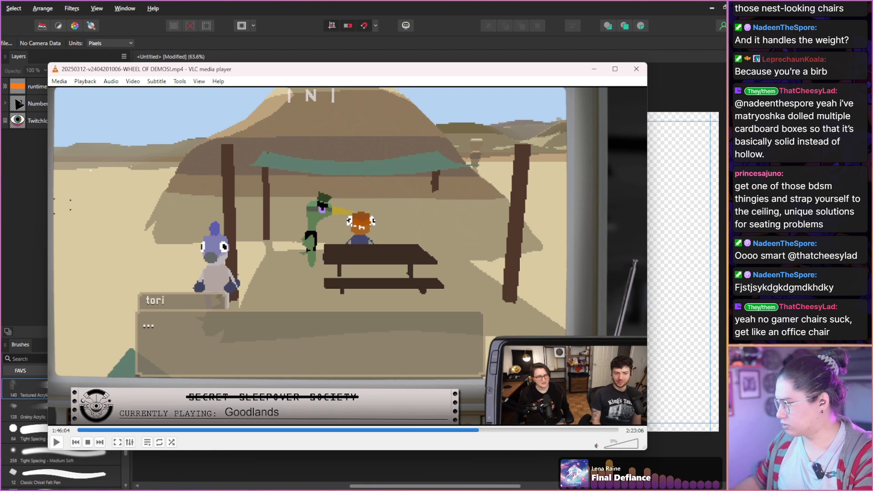
Scan the remaining picnic table dialogue from 1:46:04 to 1:46:24.
{"action": "key", "text": "super+shift+s"}
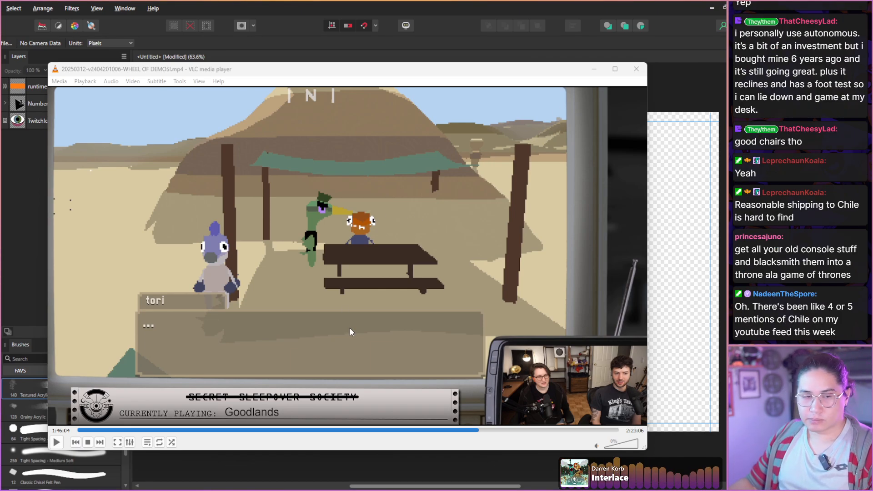
{"action": "key", "text": "shift+Right"}
{"action": "key", "text": "shift+Right"}
{"action": "key", "text": "shift+Right"}
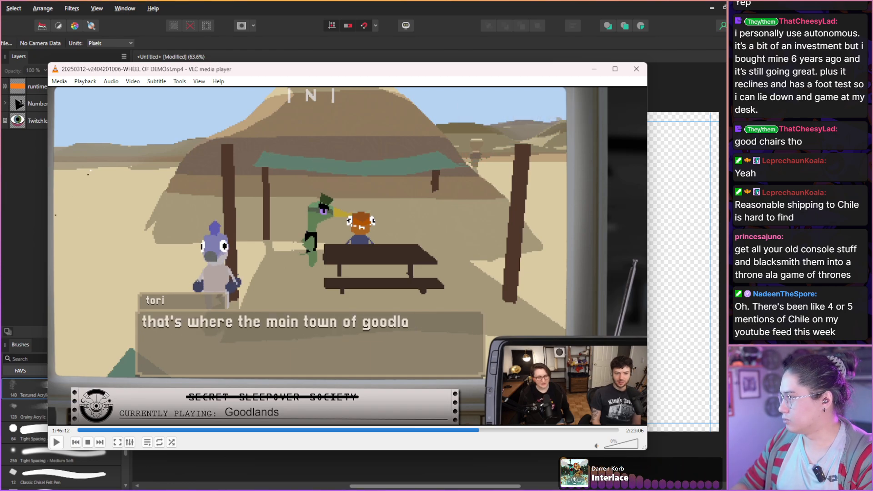
{"action": "key", "text": "shift+Right"}
{"action": "key", "text": "shift+Right"}
{"action": "key", "text": "shift+Right"}
{"action": "key", "text": "shift+Right"}
{"action": "key", "text": "shift+Right"}
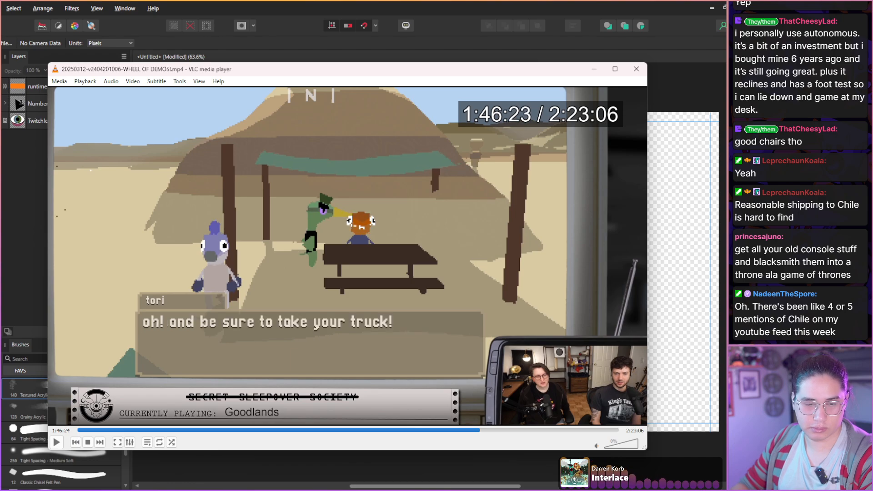
Scan the walk past the tents and the Goodlands map screen from 1:46:24 to 1:46:58.
{"action": "key", "text": "shift+Right"}
{"action": "key", "text": "shift+Right"}
{"action": "key", "text": "shift+Right"}
{"action": "key", "text": "shift+Right"}
{"action": "key", "text": "shift+Right"}
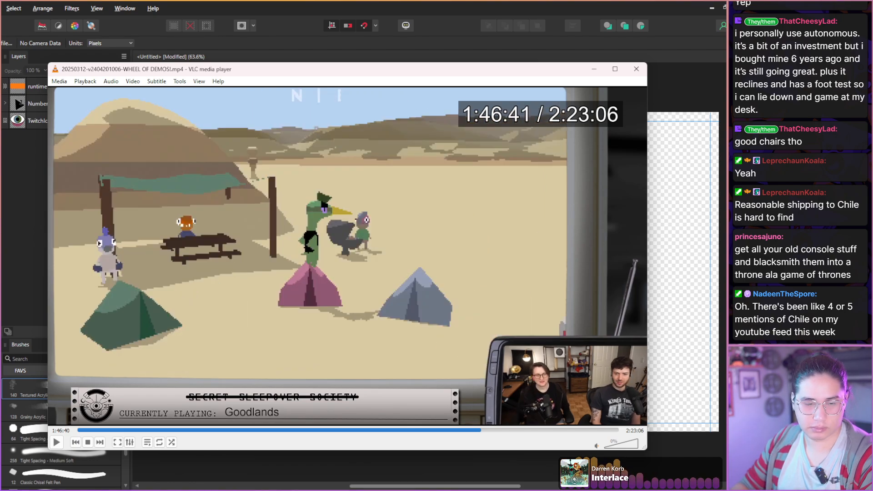
{"action": "key", "text": "shift+Right"}
{"action": "key", "text": "shift+Right"}
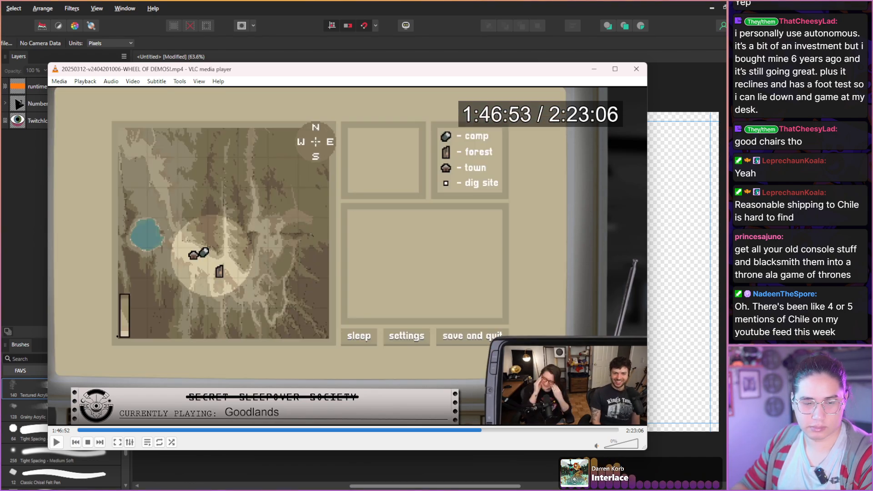
{"action": "key", "text": "shift+Right"}
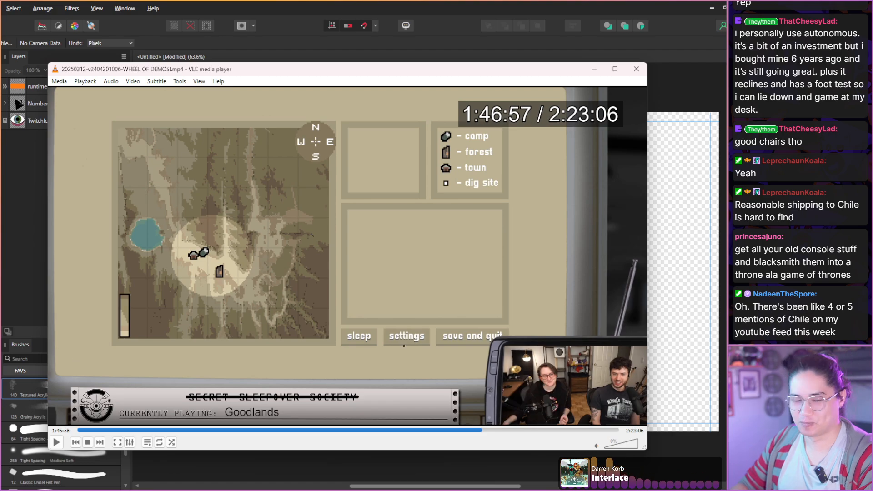
Scan the return to the camp and the chat with the pink-headed crew member from 1:46:58 to 1:47:28.
{"action": "key", "text": "shift+Right"}
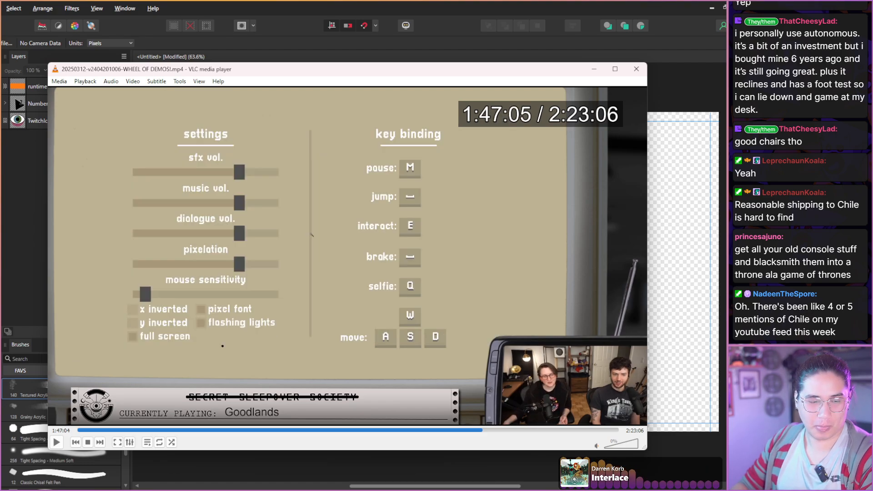
{"action": "key", "text": "shift+Right"}
{"action": "key", "text": "shift+Right"}
{"action": "key", "text": "shift+Right"}
{"action": "key", "text": "shift+Right"}
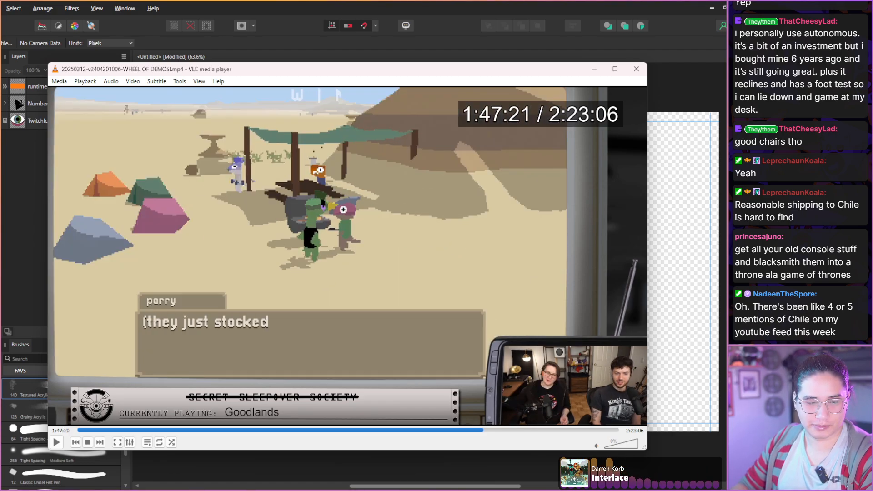
Scan the end of the chat with parry at the camp and the truck drive from 1:47:29 to 1:47:59.
{"action": "key", "text": "shift+Right"}
{"action": "key", "text": "shift+Right"}
{"action": "key", "text": "shift+Right"}
{"action": "key", "text": "shift+Right"}
{"action": "key", "text": "shift+Right"}
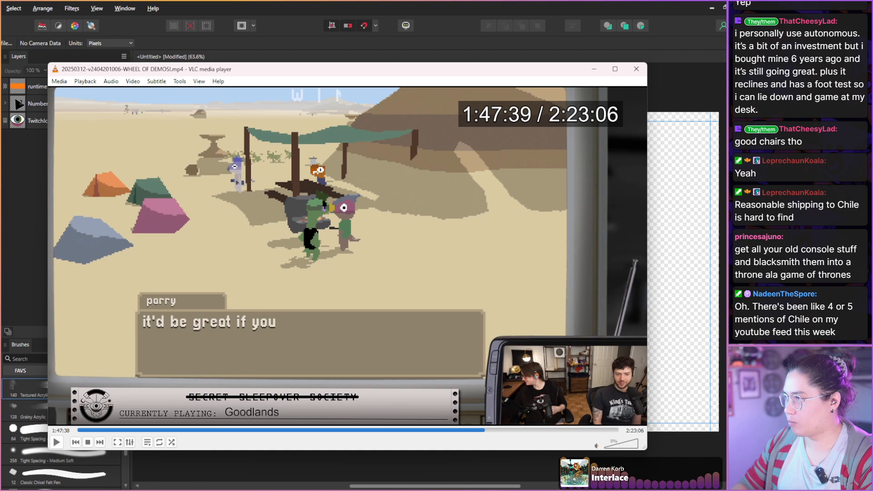
{"action": "key", "text": "shift+Right"}
{"action": "key", "text": "shift+Right"}
{"action": "key", "text": "shift+Right"}
{"action": "key", "text": "shift+Right"}
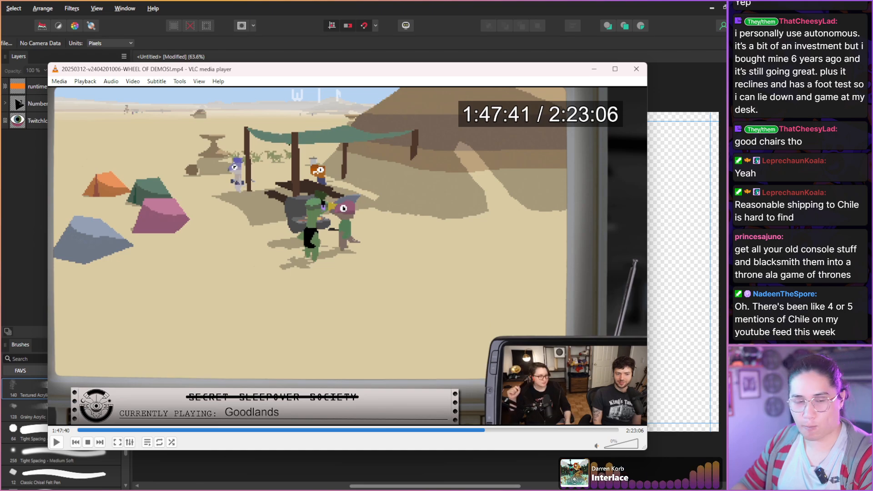
Scan the hilltop encounter with nico from 1:47:59 to 1:48:53 for usable host expressions and gameplay.
{"action": "key", "text": "shift+Right"}
{"action": "key", "text": "shift+Right"}
{"action": "key", "text": "shift+Right"}
{"action": "key", "text": "shift+Right"}
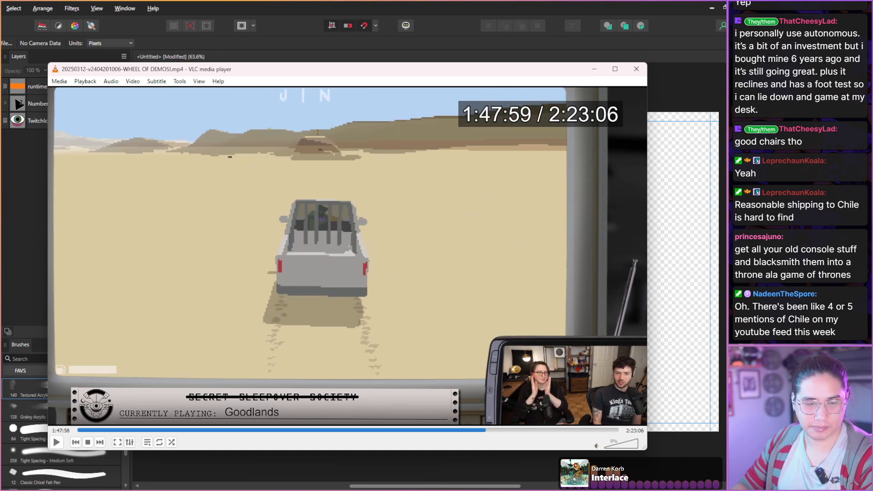
{"action": "key", "text": "shift+Right"}
{"action": "key", "text": "shift+Right"}
{"action": "key", "text": "shift+Right"}
{"action": "key", "text": "shift+Right"}
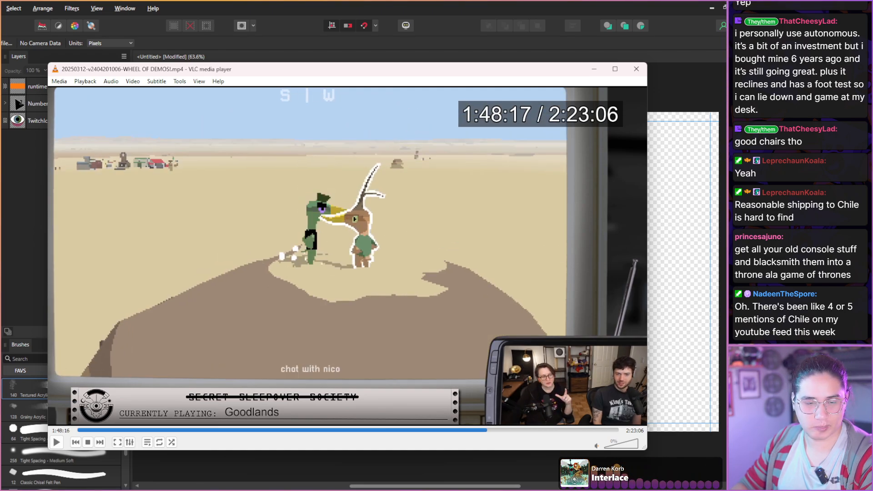
{"action": "key", "text": "shift+Right"}
{"action": "key", "text": "shift+Right"}
{"action": "key", "text": "shift+Right"}
{"action": "key", "text": "shift+Right"}
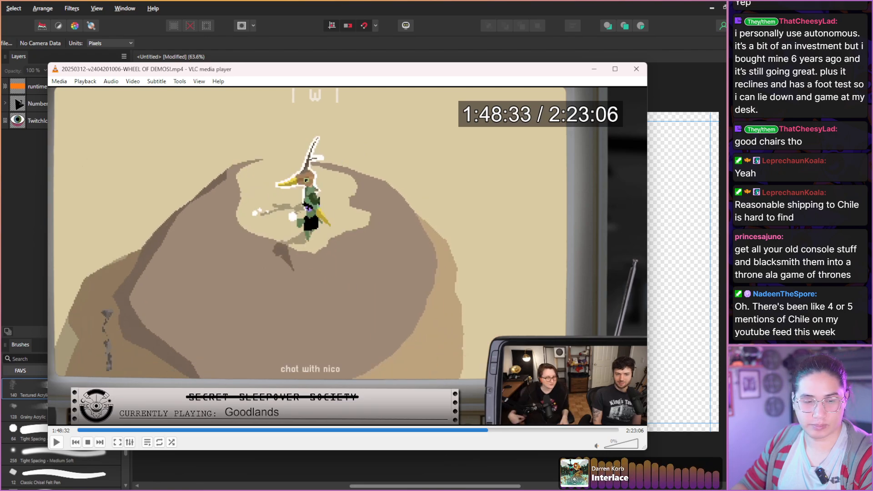
Scan the meeting with oizy beside the white truck from 1:48:53 to 1:49:59.
{"action": "key", "text": "shift+Right"}
{"action": "key", "text": "shift+Right"}
{"action": "key", "text": "shift+Right"}
{"action": "key", "text": "shift+Right"}
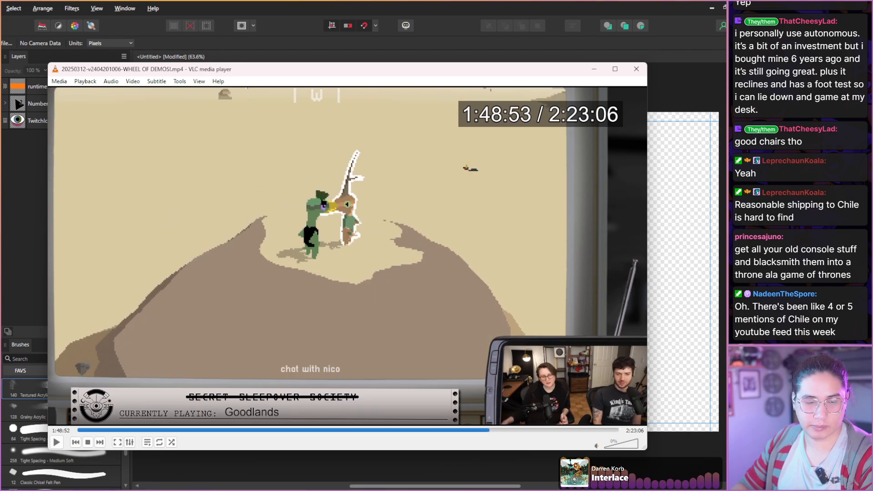
{"action": "key", "text": "shift+Right"}
{"action": "key", "text": "shift+Right"}
{"action": "key", "text": "shift+Right"}
{"action": "key", "text": "shift+Right"}
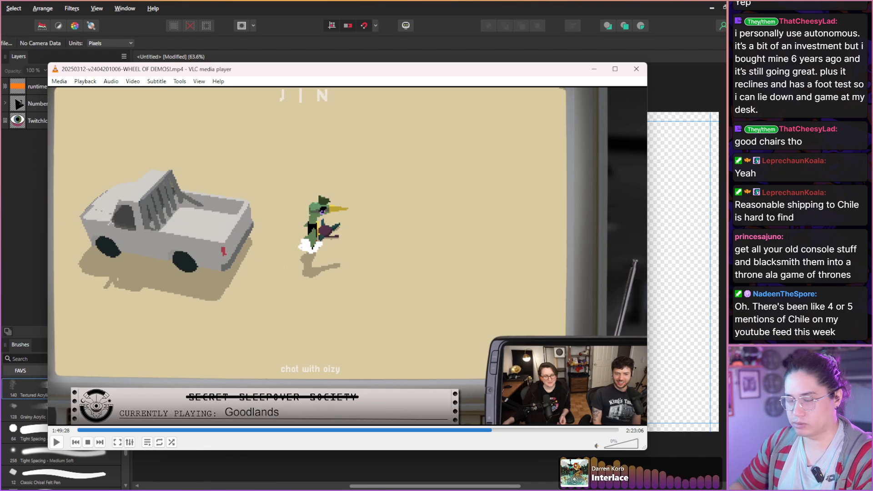
{"action": "key", "text": "shift+Right"}
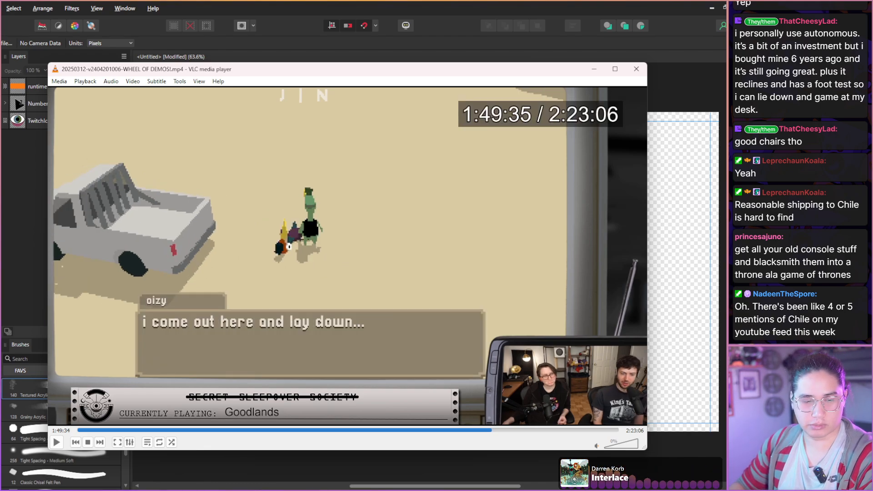
{"action": "key", "text": "shift+Right"}
{"action": "key", "text": "shift+Right"}
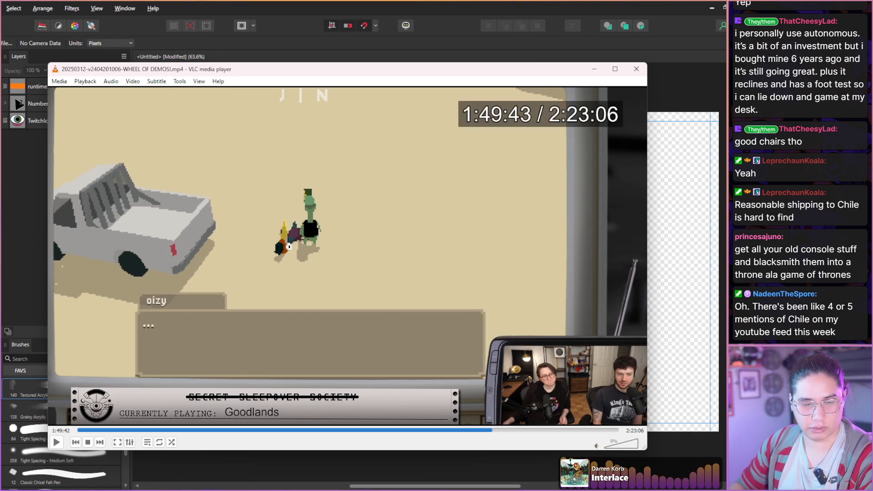
{"action": "key", "text": "shift+Right"}
{"action": "key", "text": "shift+Right"}
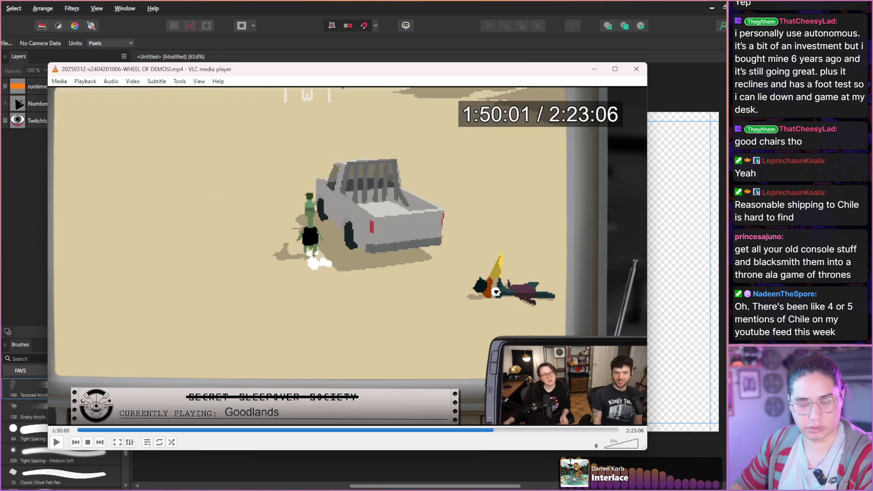
Scan the desert drive to the mushroom-shaped rock pillars from 1:49:59 to 1:50:37.
{"action": "key", "text": "shift+Right"}
{"action": "key", "text": "shift+Right"}
{"action": "key", "text": "shift+Right"}
{"action": "key", "text": "shift+Right"}
{"action": "key", "text": "shift+Right"}
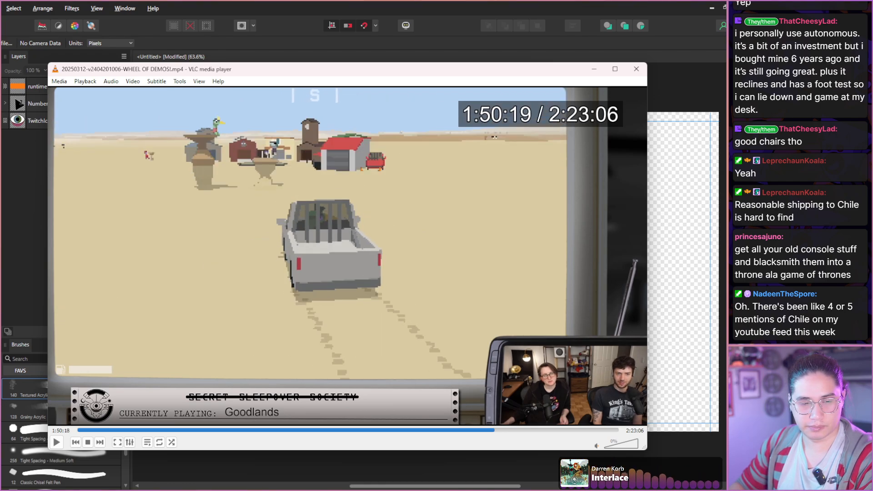
{"action": "key", "text": "shift+Right"}
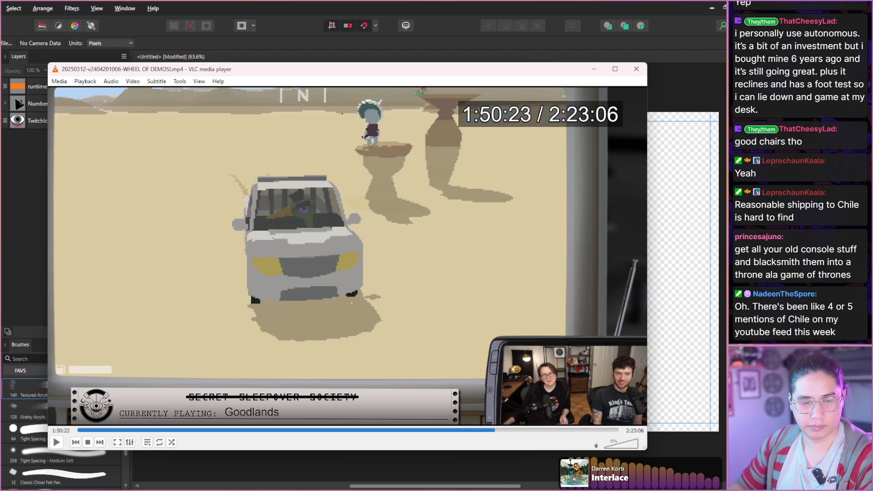
{"action": "key", "text": "shift+Right"}
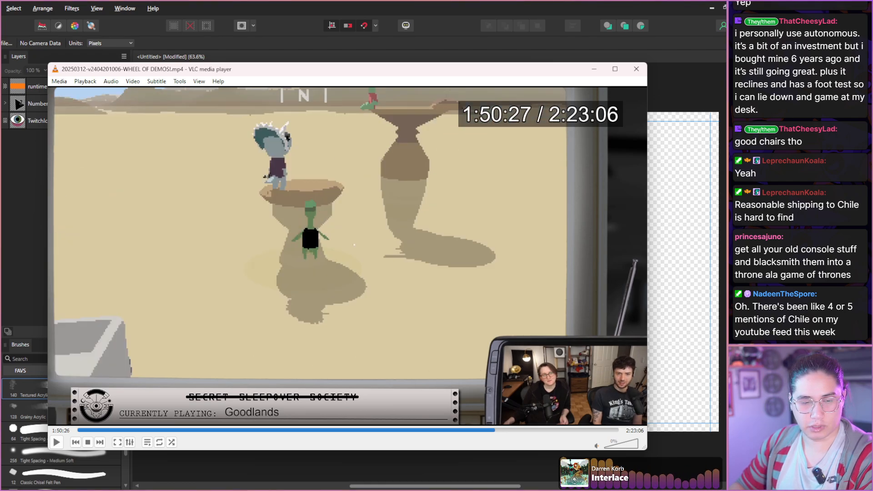
{"action": "key", "text": "shift+Right"}
Scan the conversation with ratboy on the rock pillar from 1:50:37 to 1:51:25.
{"action": "key", "text": "shift+Right"}
{"action": "key", "text": "shift+Right"}
{"action": "key", "text": "shift+Right"}
{"action": "key", "text": "shift+Right"}
{"action": "key", "text": "shift+Right"}
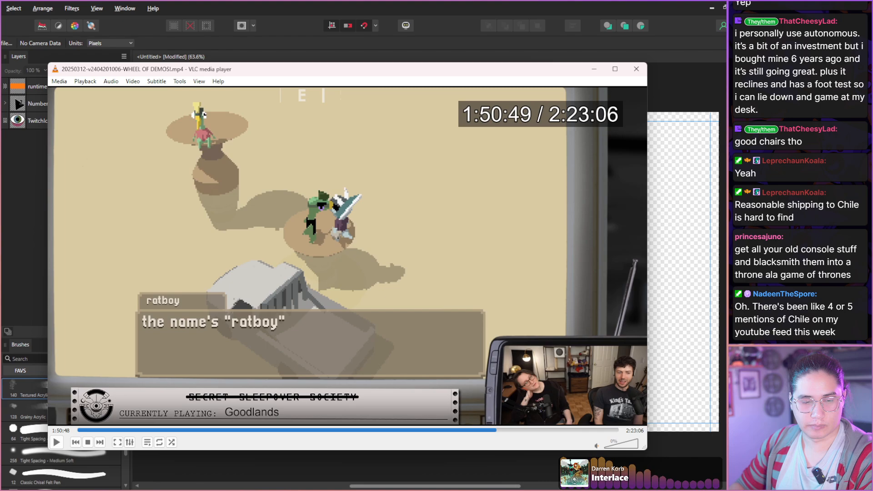
{"action": "key", "text": "shift+Right"}
{"action": "key", "text": "shift+Right"}
{"action": "key", "text": "shift+Right"}
{"action": "key", "text": "shift+Right"}
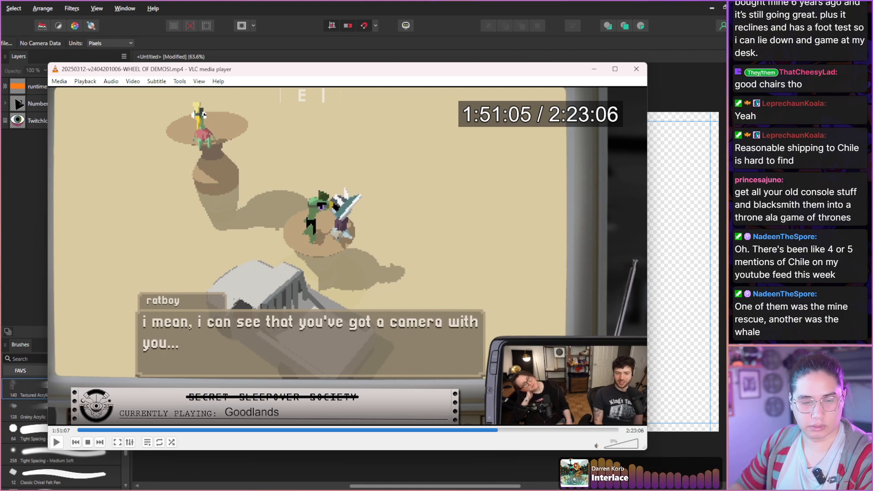
{"action": "key", "text": "shift+Right"}
{"action": "key", "text": "shift+Right"}
{"action": "key", "text": "shift+Right"}
{"action": "key", "text": "shift+Right"}
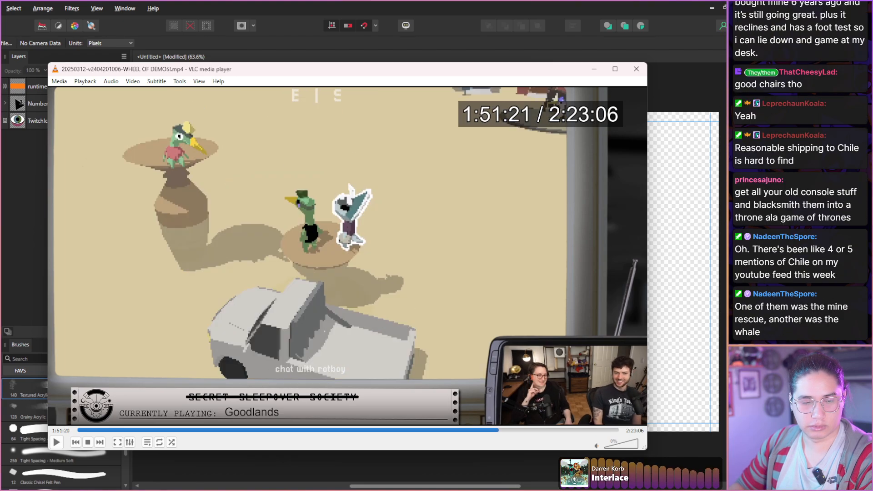
Scan the jump between the rock pillars and the dialogue with tzeke from 1:51:25 to 1:52:04.
{"action": "key", "text": "shift+Right"}
{"action": "key", "text": "shift+Right"}
{"action": "key", "text": "shift+Right"}
{"action": "key", "text": "shift+Right"}
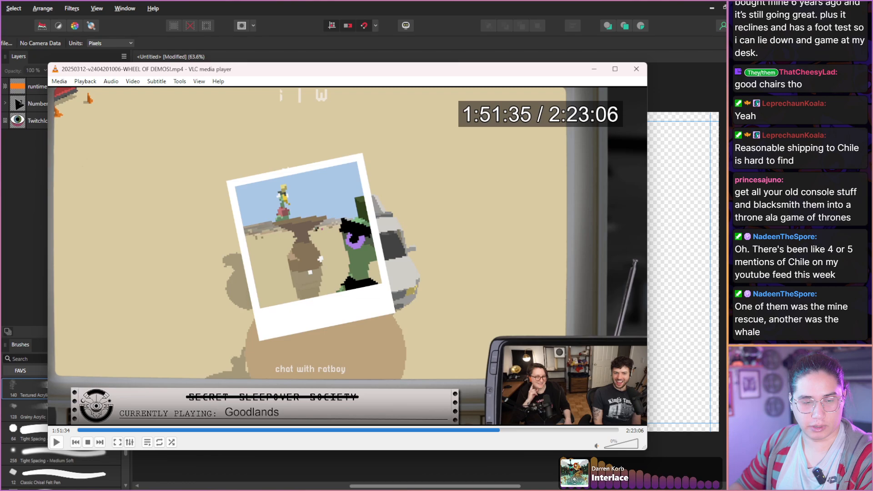
{"action": "key", "text": "shift+Right"}
{"action": "key", "text": "shift+Right"}
{"action": "key", "text": "shift+Right"}
{"action": "key", "text": "shift+Right"}
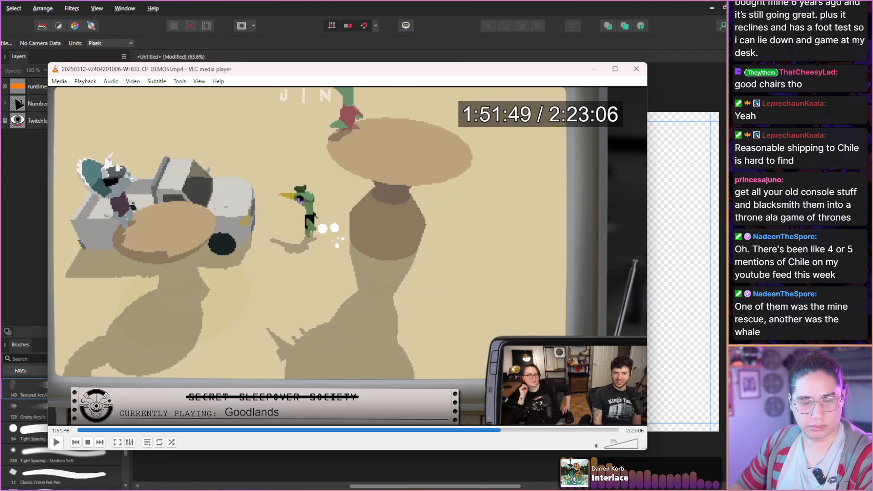
{"action": "key", "text": "shift+Right"}
{"action": "key", "text": "shift+Right"}
{"action": "key", "text": "shift+Right"}
{"action": "key", "text": "shift+Right"}
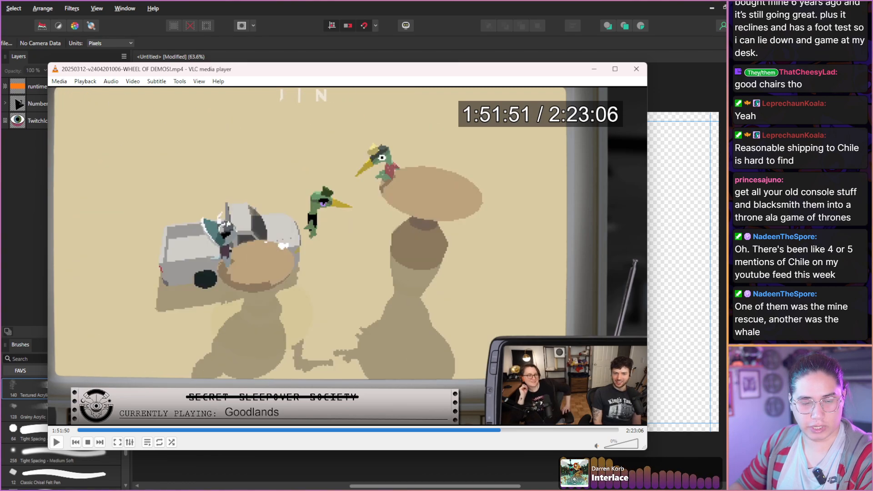
{"action": "key", "text": "shift+Right"}
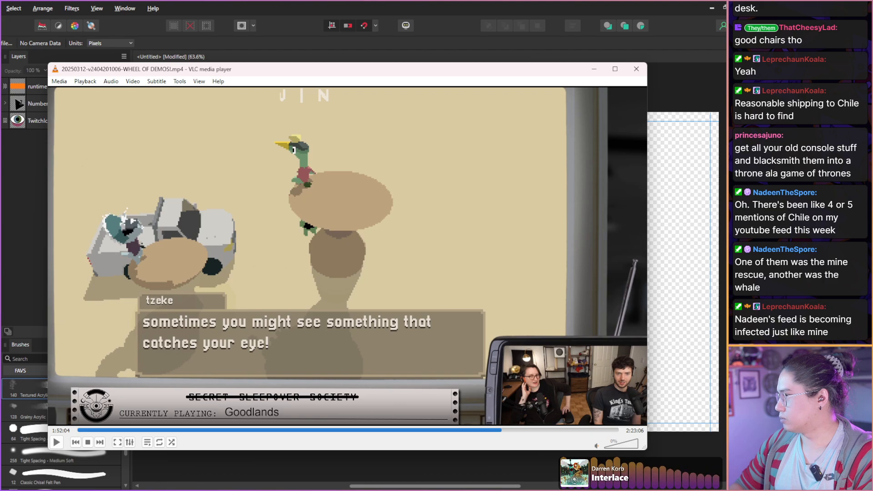
Scan the departure from the pillars and the arrival at the red-roofed garage in town from 1:52:04 to 1:52:47.
{"action": "key", "text": "shift+Right"}
{"action": "key", "text": "shift+Right"}
{"action": "key", "text": "shift+Right"}
{"action": "key", "text": "shift+Right"}
{"action": "key", "text": "shift+Right"}
{"action": "key", "text": "shift+Right"}
{"action": "key", "text": "shift+Right"}
{"action": "key", "text": "shift+Right"}
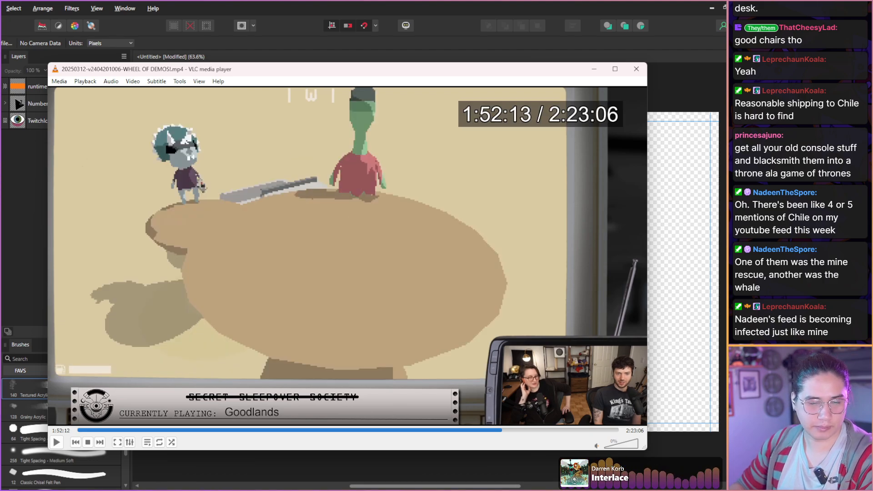
{"action": "key", "text": "shift+Right"}
{"action": "key", "text": "shift+Right"}
{"action": "key", "text": "shift+Right"}
{"action": "key", "text": "shift+Right"}
{"action": "key", "text": "shift+Right"}
{"action": "key", "text": "shift+Right"}
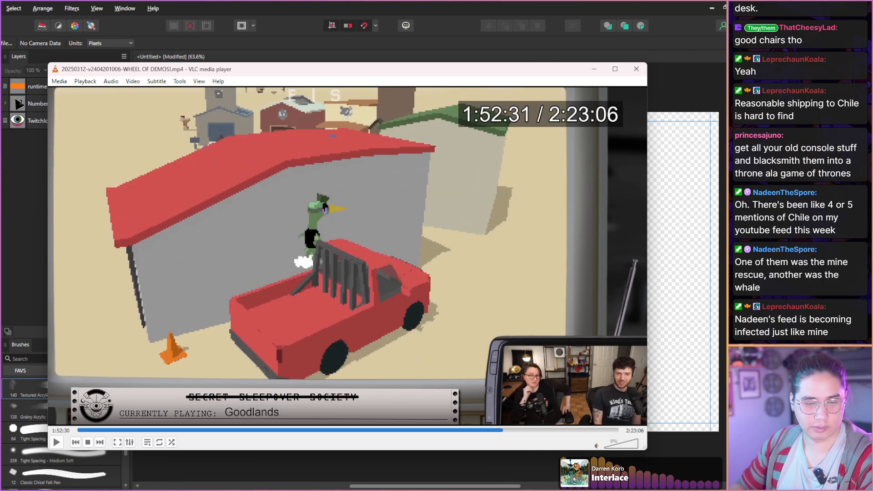
{"action": "key", "text": "shift+Right"}
{"action": "key", "text": "shift+Right"}
{"action": "key", "text": "shift+Right"}
{"action": "key", "text": "shift+Right"}
{"action": "key", "text": "shift+Right"}
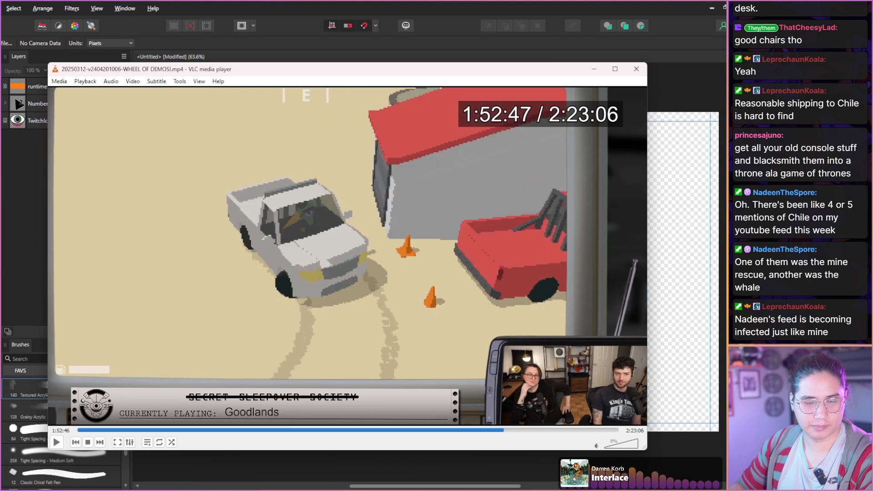
Scan the rooftop exploration of the town from 1:52:47 to 1:53:19.
{"action": "key", "text": "shift+Right"}
{"action": "key", "text": "shift+Right"}
{"action": "key", "text": "shift+Right"}
{"action": "key", "text": "shift+Right"}
{"action": "key", "text": "shift+Right"}
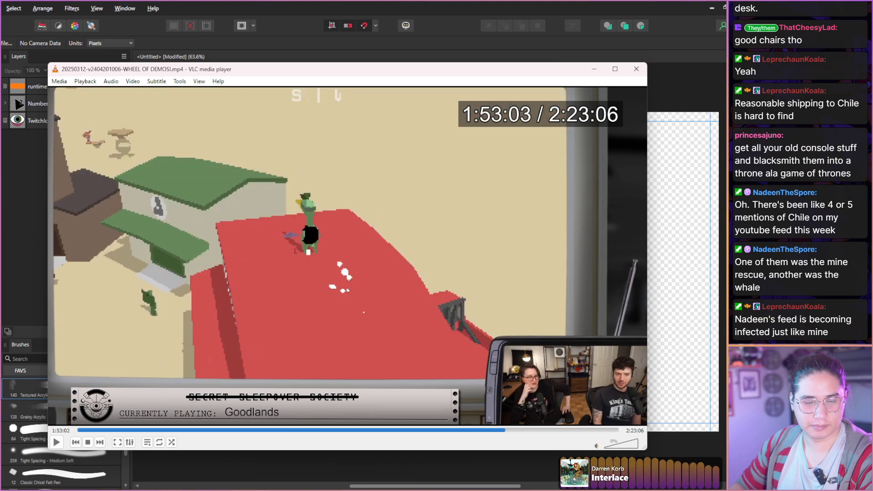
{"action": "key", "text": "shift+Right"}
{"action": "key", "text": "shift+Right"}
{"action": "key", "text": "shift+Right"}
{"action": "key", "text": "shift+Right"}
{"action": "key", "text": "shift+Right"}
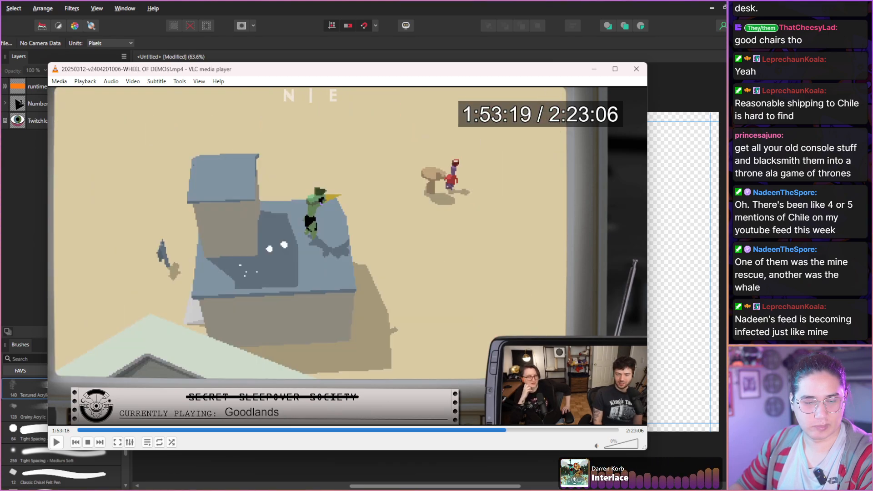
Scan the chat with darcy by the tree sign in the town square from 1:53:19 to 1:54:10.
{"action": "key", "text": "shift+Right"}
{"action": "key", "text": "shift+Right"}
{"action": "key", "text": "shift+Right"}
{"action": "key", "text": "shift+Right"}
{"action": "key", "text": "shift+Right"}
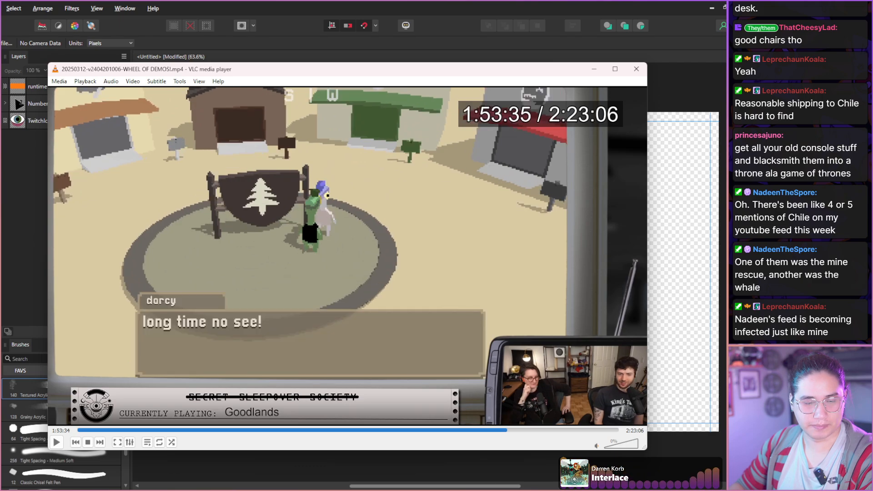
{"action": "key", "text": "shift+Right"}
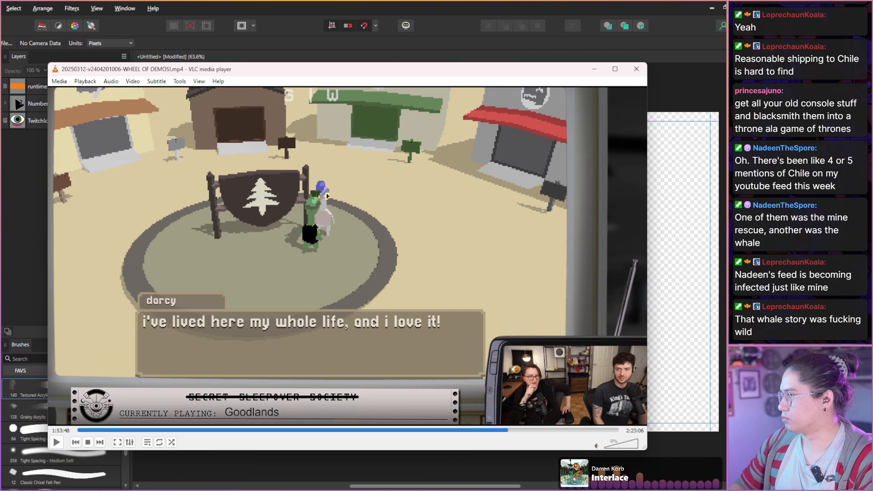
{"action": "key", "text": "shift+Right"}
{"action": "key", "text": "shift+Right"}
{"action": "key", "text": "shift+Right"}
{"action": "key", "text": "shift+Right"}
{"action": "key", "text": "shift+Right"}
{"action": "key", "text": "shift+Right"}
{"action": "key", "text": "shift+Right"}
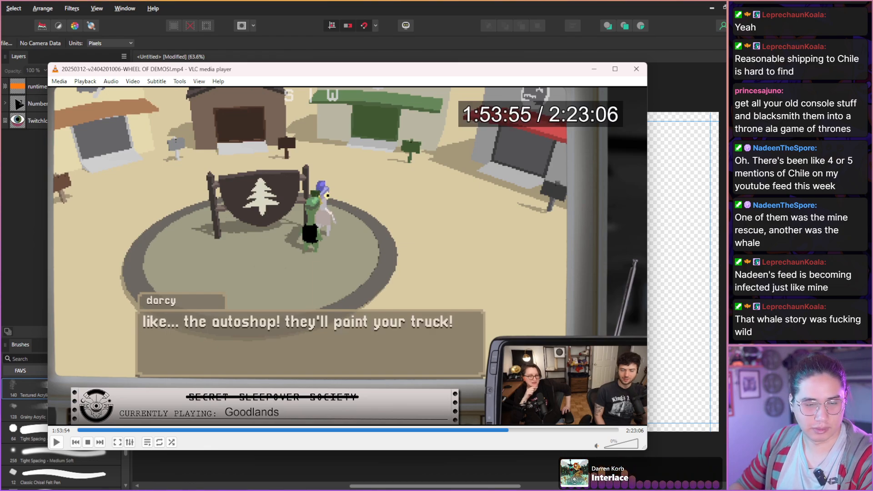
{"action": "key", "text": "shift+Right"}
{"action": "key", "text": "shift+Right"}
{"action": "key", "text": "shift+Right"}
{"action": "key", "text": "shift+Right"}
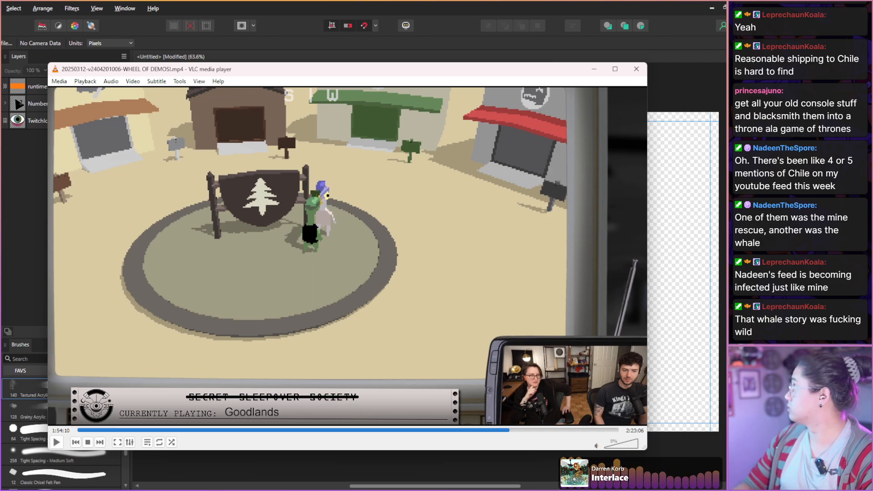
Scan the entrance into the auto shop and the chat with t-dog from 1:54:10 to 1:54:55.
{"action": "key", "text": "shift+Right"}
{"action": "key", "text": "shift+Right"}
{"action": "key", "text": "shift+Right"}
{"action": "key", "text": "shift+Right"}
{"action": "key", "text": "shift+Right"}
{"action": "key", "text": "shift+Right"}
{"action": "key", "text": "shift+Right"}
{"action": "key", "text": "shift+Right"}
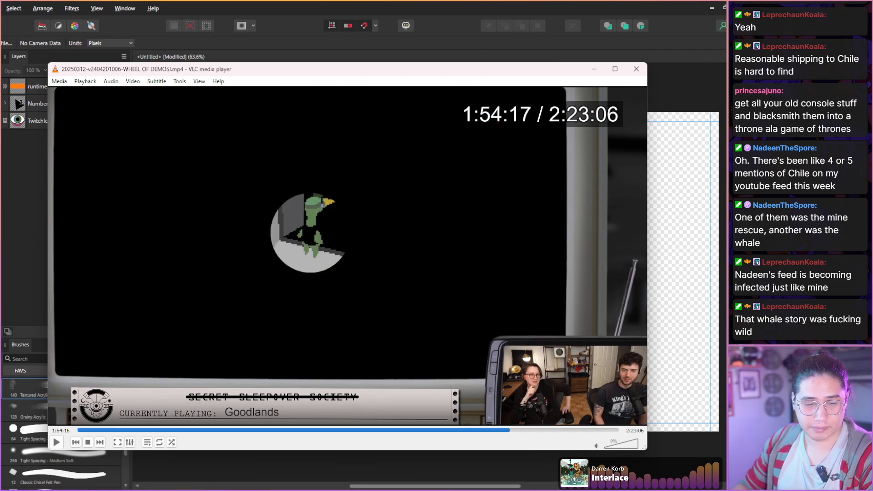
{"action": "key", "text": "shift+Right"}
{"action": "key", "text": "shift+Right"}
{"action": "key", "text": "shift+Right"}
{"action": "key", "text": "shift+Right"}
{"action": "key", "text": "shift+Right"}
{"action": "key", "text": "shift+Right"}
{"action": "key", "text": "shift+Right"}
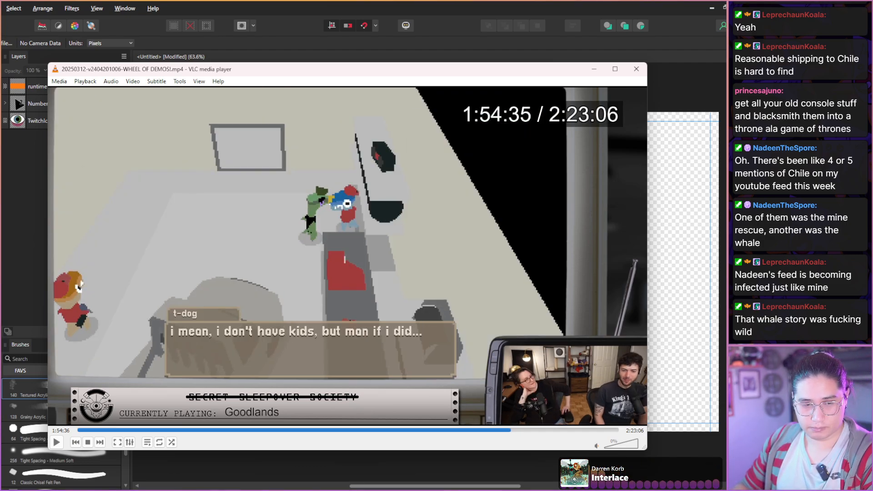
{"action": "key", "text": "shift+Right"}
{"action": "key", "text": "shift+Right"}
{"action": "key", "text": "shift+Right"}
{"action": "key", "text": "shift+Right"}
{"action": "key", "text": "shift+Right"}
{"action": "key", "text": "shift+Right"}
{"action": "key", "text": "shift+Right"}
{"action": "key", "text": "shift+Right"}
{"action": "key", "text": "shift+Right"}
{"action": "key", "text": "shift+Right"}
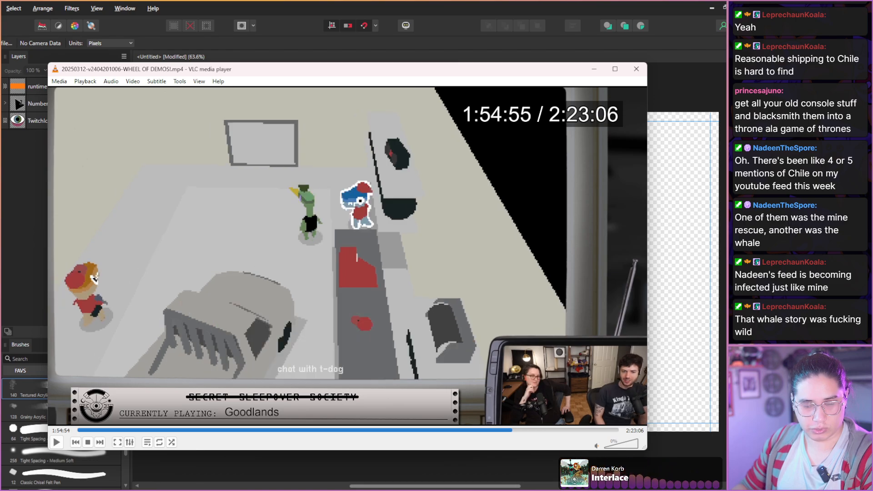
Scan the truck paint conversation with ricardo in the auto shop from 1:54:55 to 1:55:37.
{"action": "key", "text": "shift+Right"}
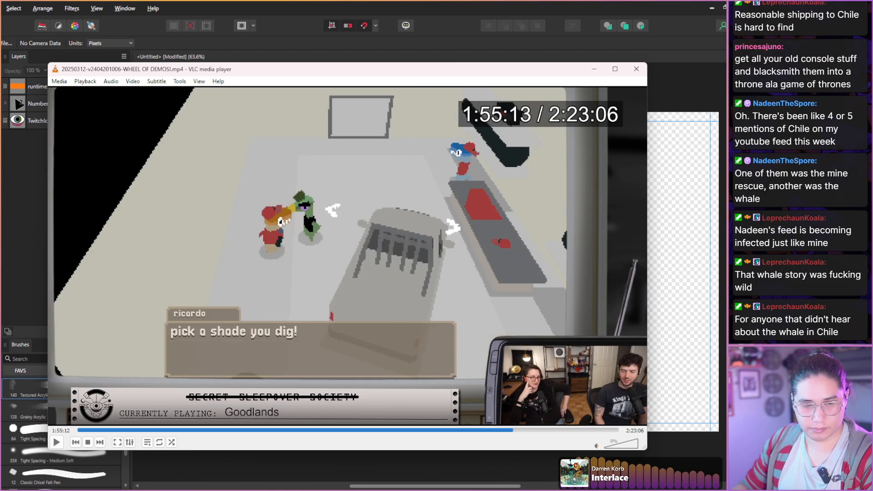
{"action": "key", "text": "shift+Right"}
{"action": "key", "text": "shift+Right"}
{"action": "key", "text": "shift+Right"}
{"action": "key", "text": "shift+Right"}
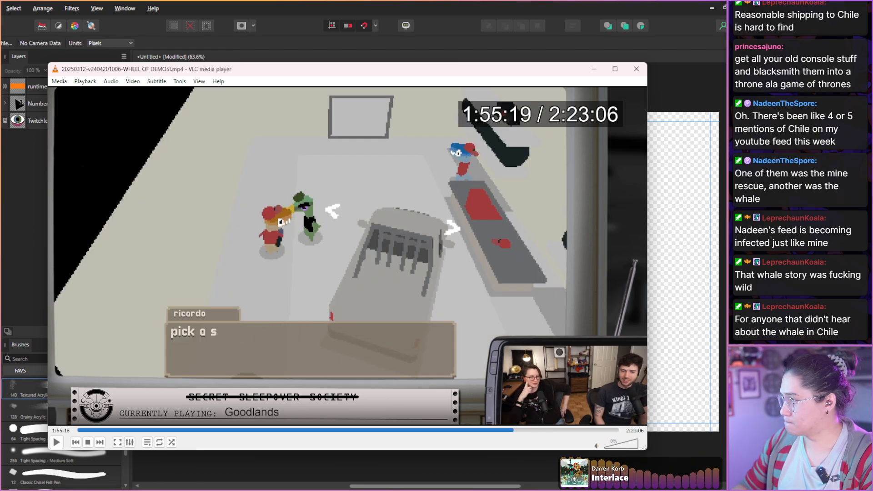
{"action": "key", "text": "shift+Right"}
{"action": "key", "text": "shift+Right"}
{"action": "key", "text": "shift+Right"}
{"action": "key", "text": "shift+Right"}
{"action": "key", "text": "shift+Right"}
{"action": "key", "text": "shift+Right"}
{"action": "key", "text": "shift+Right"}
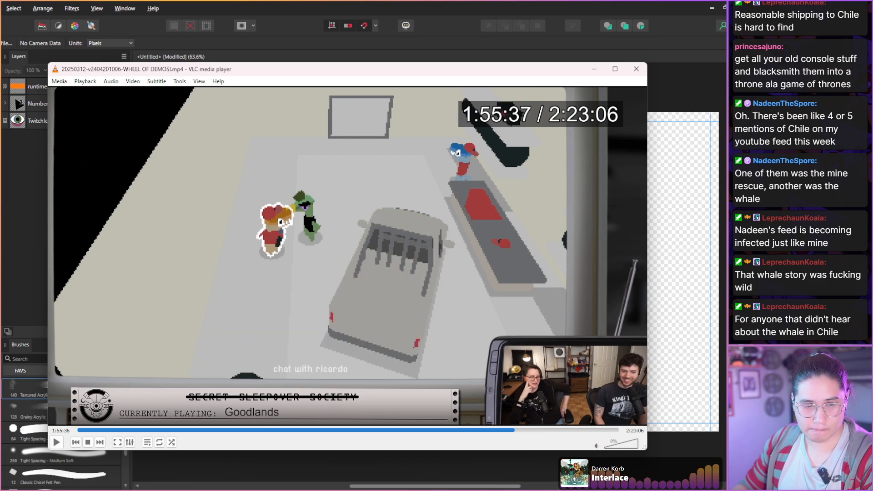
Scan the visit to the green-roofed store with dakota and syed from 1:55:37 to 1:56:35.
{"action": "key", "text": "shift+Right"}
{"action": "key", "text": "shift+Right"}
{"action": "key", "text": "shift+Right"}
{"action": "key", "text": "shift+Right"}
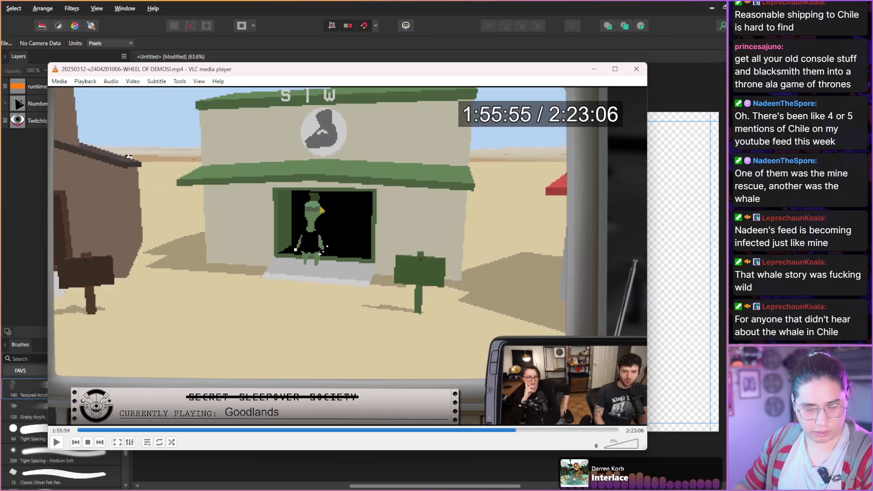
{"action": "key", "text": "shift+Right"}
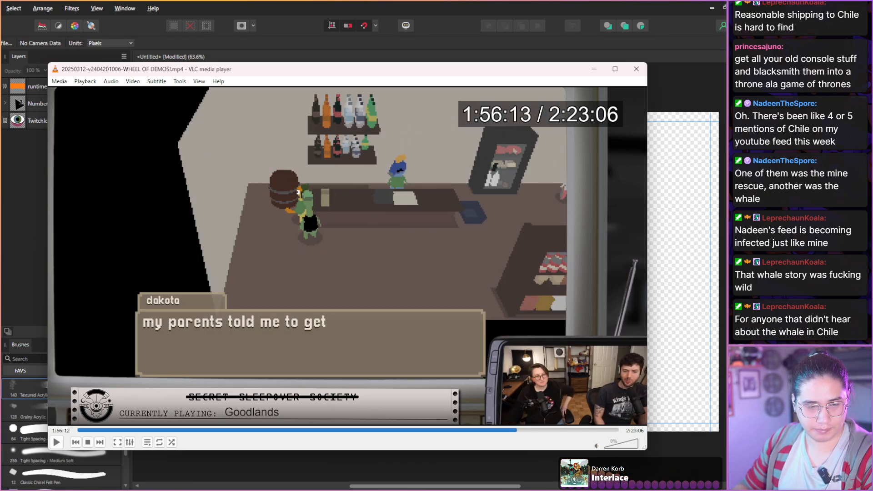
{"action": "key", "text": "shift+Right"}
{"action": "key", "text": "shift+Right"}
{"action": "key", "text": "shift+Right"}
{"action": "key", "text": "shift+Right"}
{"action": "key", "text": "shift+Right"}
{"action": "key", "text": "shift+Right"}
{"action": "key", "text": "shift+Right"}
{"action": "key", "text": "shift+Right"}
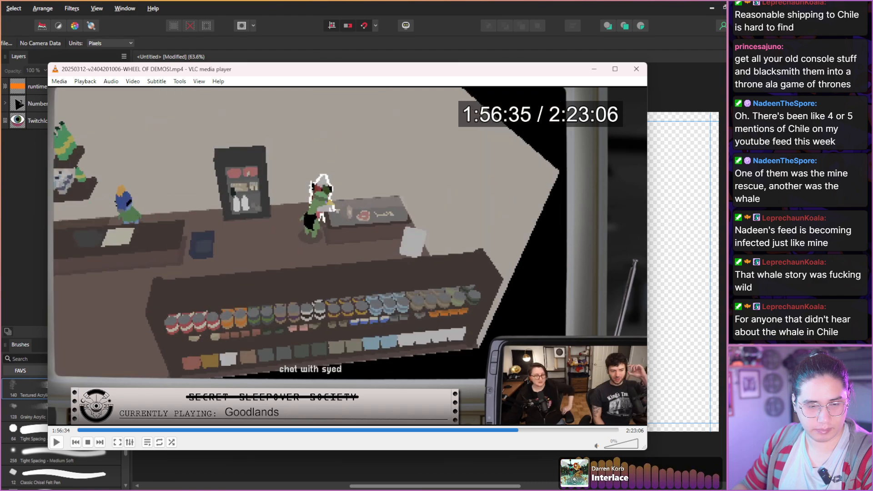
Search past the shop chats with syed and lambert and capture a still of the circular scene transition at 1:56:59.
{"action": "key", "text": "shift+Right"}
{"action": "key", "text": "shift+Right"}
{"action": "key", "text": "shift+Right"}
{"action": "key", "text": "shift+Right"}
{"action": "key", "text": "shift+Right"}
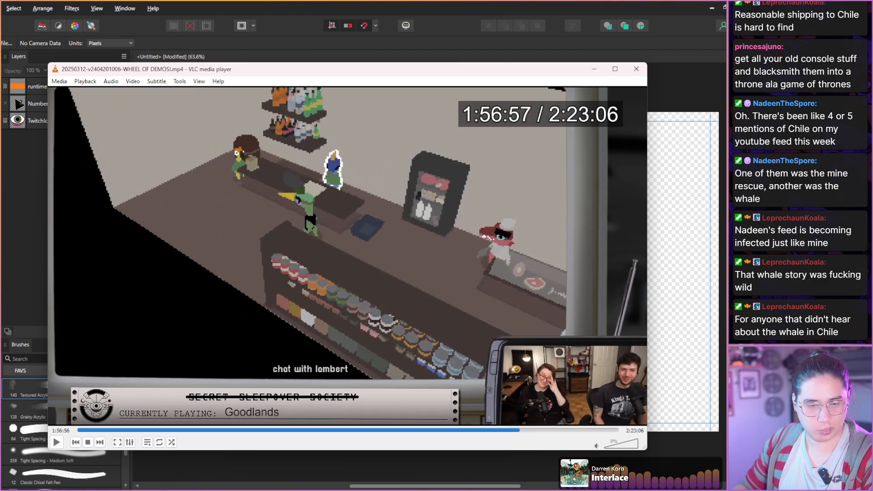
{"action": "key", "text": "shift+Left"}
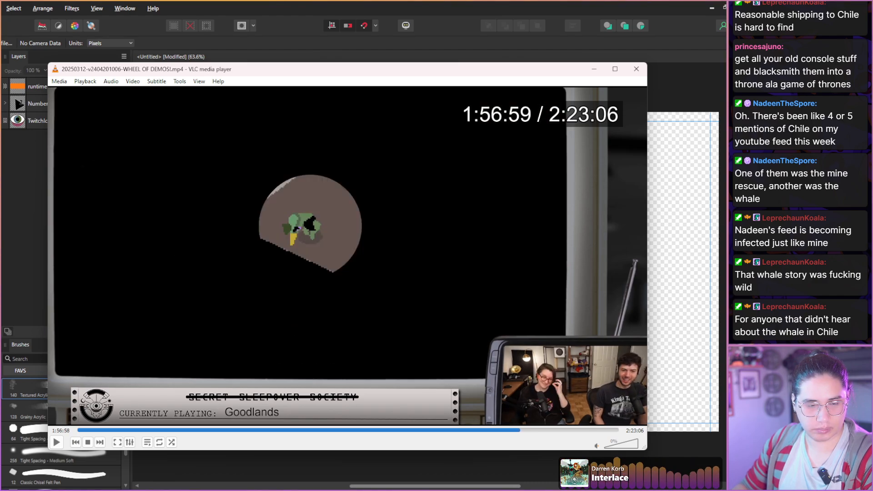
{"action": "key", "text": "shift+s"}
Scan the exit from the shop and the greeting at handy andy's from 1:56:59 to 1:57:43.
{"action": "key", "text": "shift+Right"}
{"action": "key", "text": "shift+Right"}
{"action": "key", "text": "shift+Right"}
{"action": "key", "text": "shift+Right"}
{"action": "key", "text": "shift+Right"}
{"action": "key", "text": "shift+Right"}
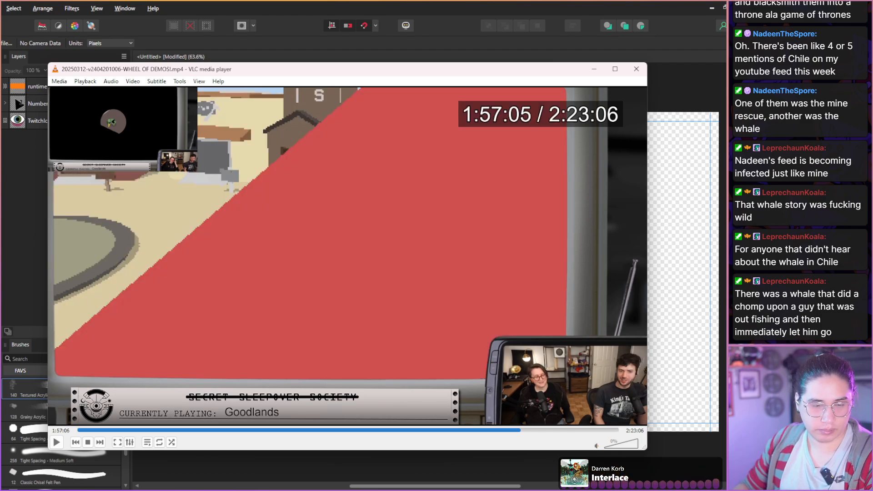
{"action": "key", "text": "shift+Right"}
{"action": "key", "text": "shift+Right"}
{"action": "key", "text": "shift+Right"}
{"action": "key", "text": "shift+Right"}
{"action": "key", "text": "shift+Right"}
{"action": "key", "text": "shift+Right"}
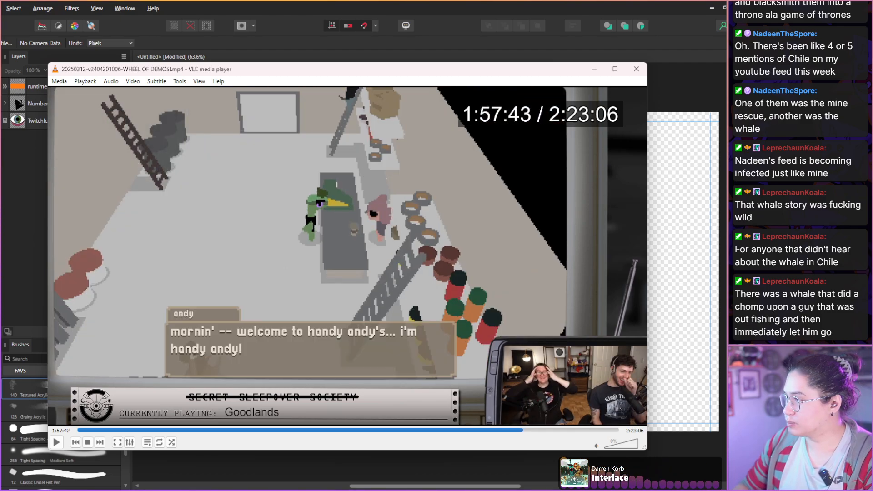
Scan the conversations with tim and eleanor inside handy andy's from 1:57:43 to 1:58:29.
{"action": "key", "text": "shift+Right"}
{"action": "key", "text": "shift+Right"}
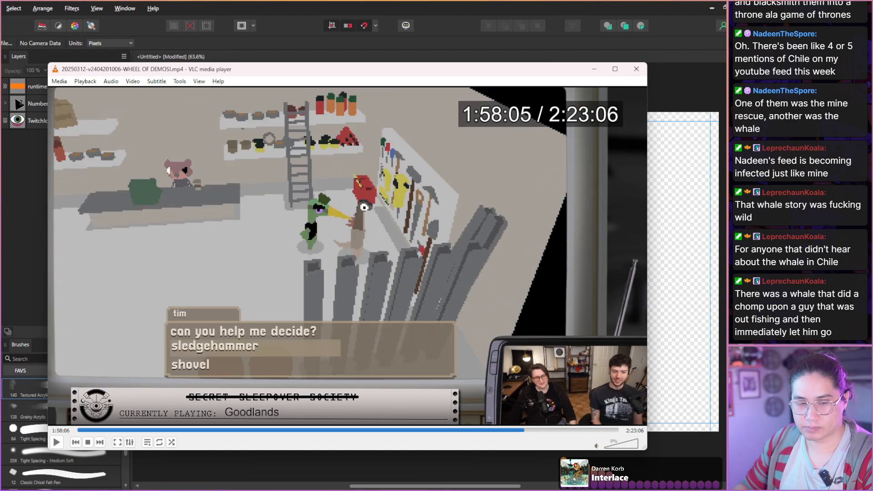
{"action": "key", "text": "shift+Right"}
{"action": "key", "text": "shift+Right"}
{"action": "key", "text": "shift+Right"}
{"action": "key", "text": "shift+Right"}
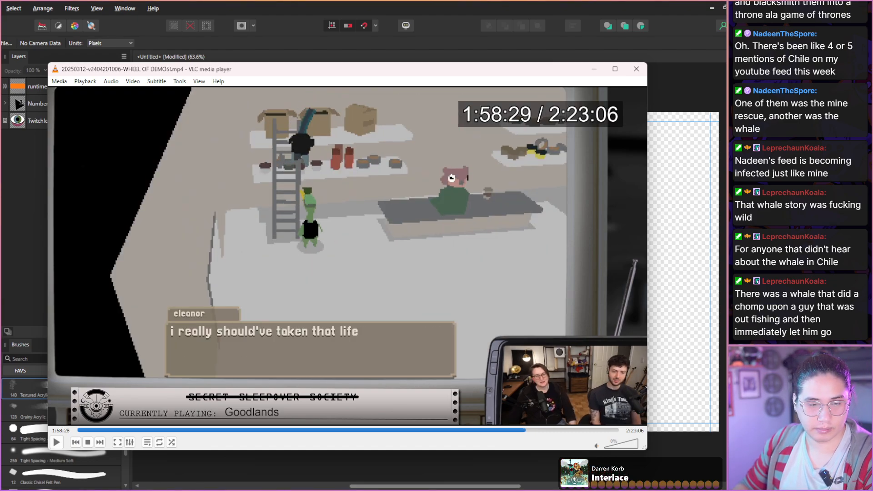
Scan the visit to the red-carpeted hall and the truck drive into the desert from 1:58:29 to 2:01:08.
{"action": "key", "text": "shift+Right"}
{"action": "key", "text": "shift+Right"}
{"action": "key", "text": "shift+Right"}
{"action": "key", "text": "shift+Right"}
{"action": "key", "text": "shift+Right"}
{"action": "key", "text": "shift+Right"}
{"action": "key", "text": "shift+Right"}
{"action": "key", "text": "shift+Right"}
{"action": "key", "text": "shift+Right"}
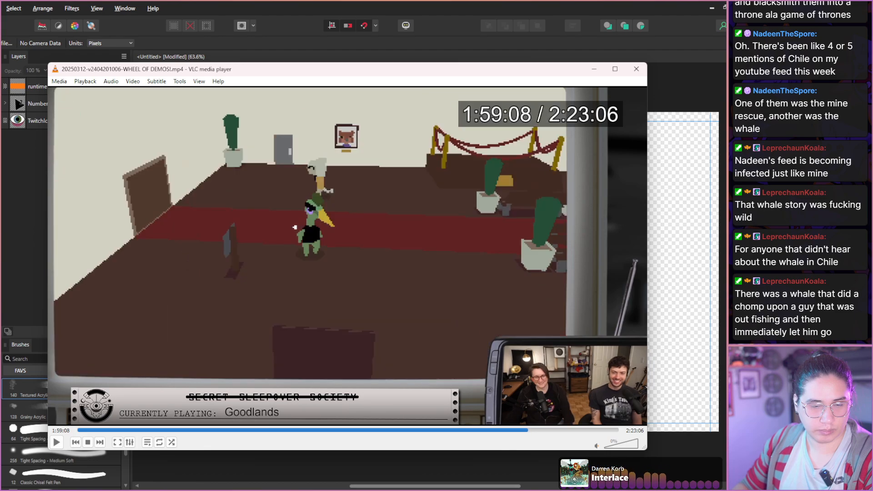
{"action": "key", "text": "shift+Right"}
{"action": "key", "text": "shift+Right"}
{"action": "key", "text": "shift+Right"}
{"action": "key", "text": "shift+Right"}
{"action": "key", "text": "shift+Right"}
{"action": "key", "text": "shift+Right"}
{"action": "key", "text": "shift+Right"}
{"action": "key", "text": "shift+Right"}
{"action": "key", "text": "shift+Right"}
{"action": "key", "text": "shift+Right"}
{"action": "key", "text": "shift+Right"}
{"action": "key", "text": "shift+Right"}
{"action": "key", "text": "shift+Right"}
{"action": "key", "text": "shift+Right"}
{"action": "key", "text": "shift+Right"}
{"action": "key", "text": "shift+Right"}
{"action": "key", "text": "shift+Right"}
{"action": "key", "text": "shift+Right"}
{"action": "key", "text": "shift+Right"}
{"action": "key", "text": "shift+Right"}
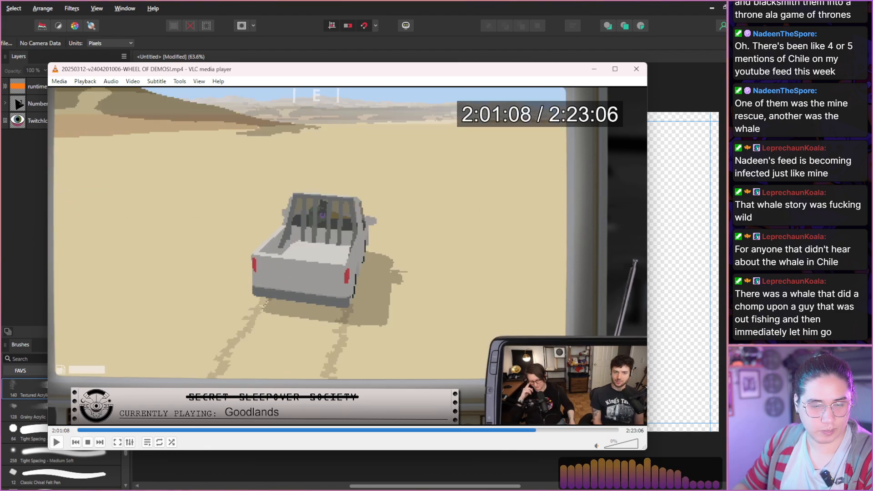
Scan the chat with sarah under the canopy and the walk by the tower from 2:01:08 to 2:04:38.
{"action": "key", "text": "shift+Right"}
{"action": "key", "text": "shift+Right"}
{"action": "key", "text": "shift+Right"}
{"action": "key", "text": "shift+Right"}
{"action": "key", "text": "shift+Right"}
{"action": "key", "text": "shift+Right"}
{"action": "key", "text": "shift+Right"}
{"action": "key", "text": "shift+Right"}
{"action": "key", "text": "shift+Right"}
{"action": "key", "text": "shift+Right"}
{"action": "key", "text": "shift+Right"}
{"action": "key", "text": "shift+Right"}
{"action": "key", "text": "shift+Right"}
{"action": "key", "text": "shift+Right"}
{"action": "key", "text": "shift+Right"}
{"action": "key", "text": "shift+Right"}
{"action": "key", "text": "shift+Right"}
{"action": "key", "text": "shift+Right"}
{"action": "key", "text": "shift+Right"}
{"action": "key", "text": "shift+Right"}
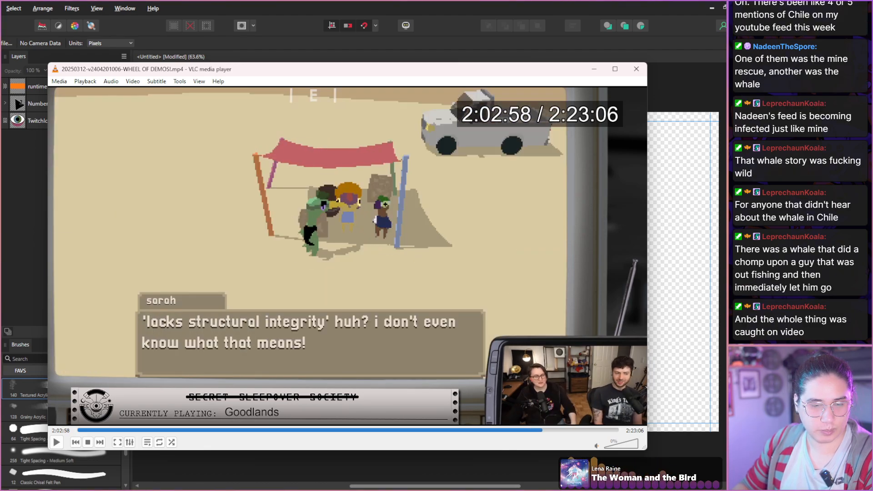
{"action": "key", "text": "shift+Right"}
{"action": "key", "text": "shift+Right"}
{"action": "key", "text": "shift+Right"}
{"action": "key", "text": "shift+Right"}
{"action": "key", "text": "shift+Right"}
{"action": "key", "text": "shift+Right"}
{"action": "key", "text": "shift+Right"}
{"action": "key", "text": "shift+Right"}
{"action": "key", "text": "shift+Right"}
{"action": "key", "text": "shift+Right"}
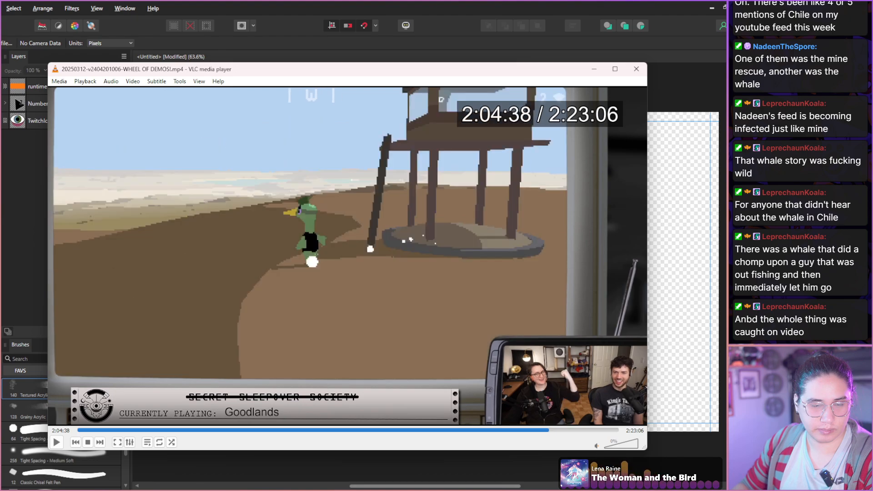
Scan the hillside truck drive and the conversation with t.j. from 2:04:38 to 2:07:38.
{"action": "key", "text": "shift+Right"}
{"action": "key", "text": "shift+Right"}
{"action": "key", "text": "shift+Right"}
{"action": "key", "text": "shift+Right"}
{"action": "key", "text": "shift+Right"}
{"action": "key", "text": "shift+Right"}
{"action": "key", "text": "shift+Right"}
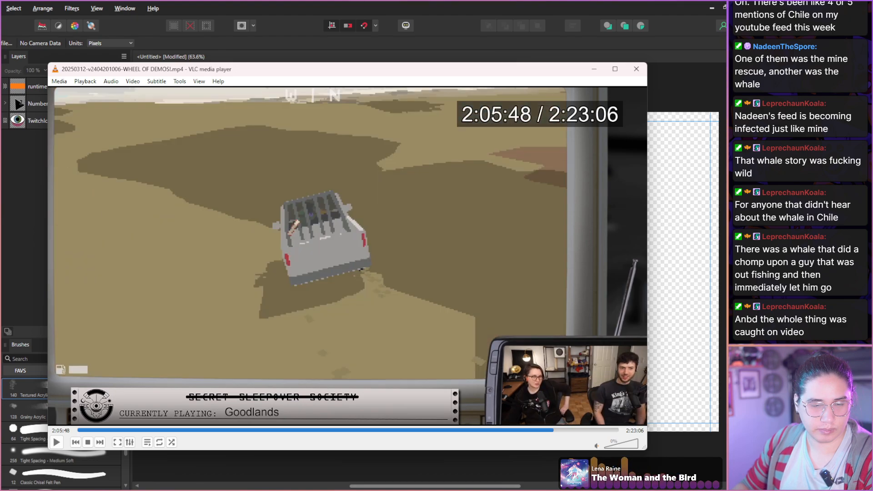
{"action": "key", "text": "shift+Right"}
{"action": "key", "text": "shift+Right"}
{"action": "key", "text": "shift+Right"}
{"action": "key", "text": "shift+Right"}
{"action": "key", "text": "shift+Right"}
{"action": "key", "text": "shift+Right"}
{"action": "key", "text": "shift+Right"}
{"action": "key", "text": "shift+Right"}
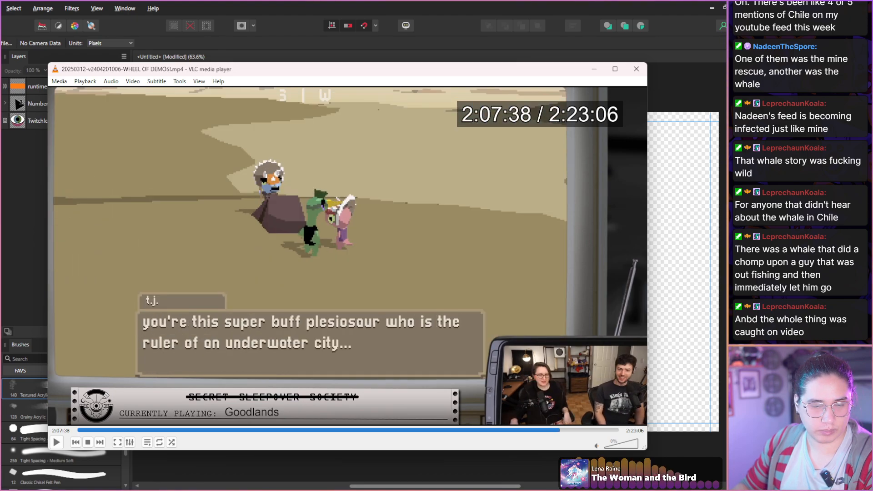
Search the desert drive from 2:07:38 and capture a still of the polaroid by the wooden fence at 2:10:38.
{"action": "key", "text": "shift+Right"}
{"action": "key", "text": "shift+Right"}
{"action": "key", "text": "shift+Right"}
{"action": "key", "text": "shift+Right"}
{"action": "key", "text": "shift+Right"}
{"action": "key", "text": "shift+Right"}
{"action": "key", "text": "shift+Right"}
{"action": "key", "text": "shift+Right"}
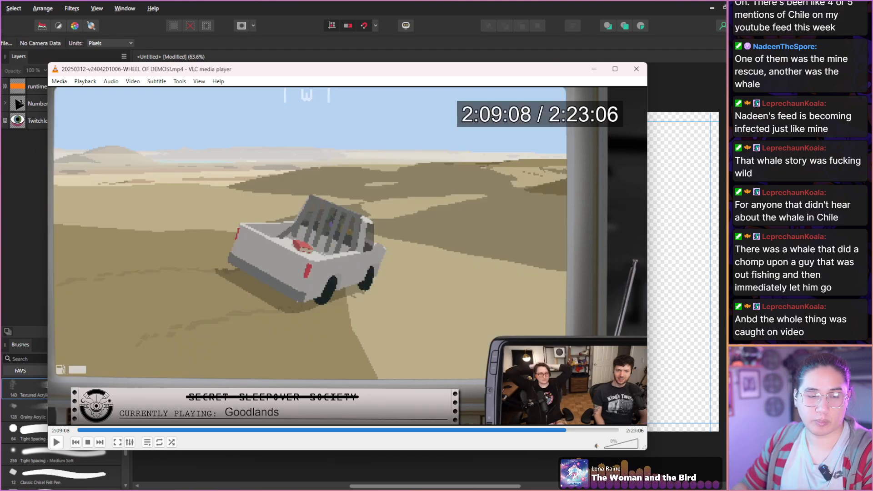
{"action": "key", "text": "shift+Right"}
{"action": "key", "text": "shift+Right"}
{"action": "key", "text": "shift+Right"}
{"action": "key", "text": "shift+Right"}
{"action": "key", "text": "shift+Right"}
{"action": "key", "text": "shift+Right"}
{"action": "key", "text": "shift+Right"}
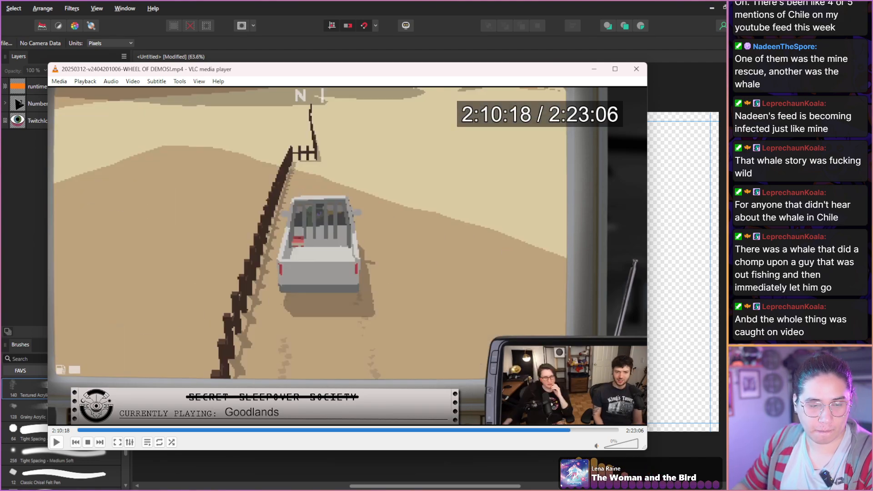
{"action": "key", "text": "shift+Right"}
{"action": "key", "text": "shift+Left"}
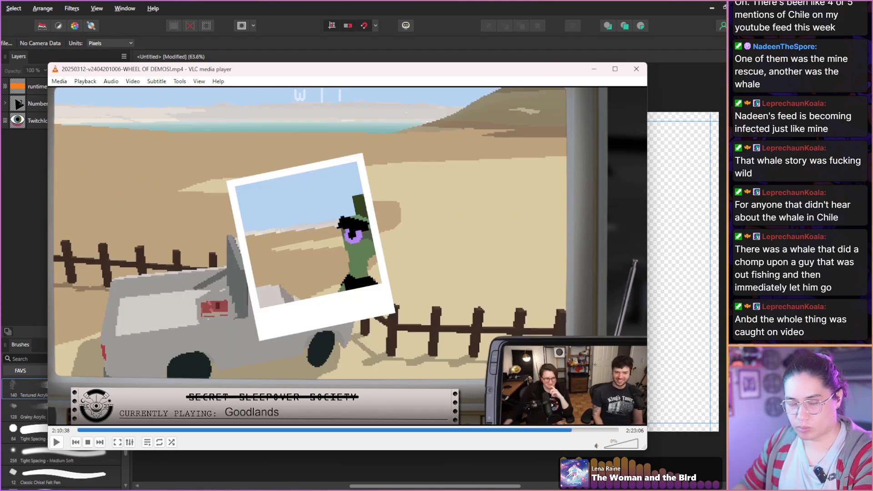
Scan the fence jump and the run toward the water from 2:10:38 to 2:11:58.
{"action": "key", "text": "shift+Right"}
{"action": "key", "text": "shift+Right"}
{"action": "key", "text": "shift+Right"}
{"action": "key", "text": "shift+Right"}
{"action": "key", "text": "shift+Right"}
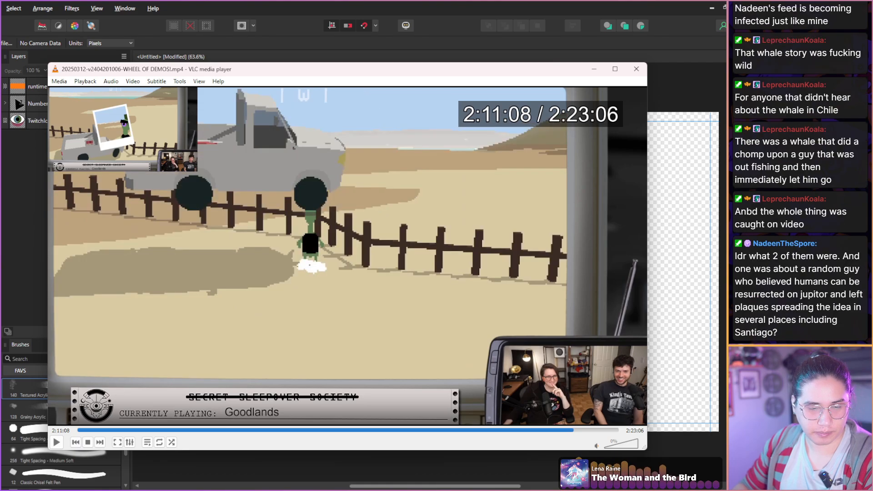
{"action": "key", "text": "shift+Right"}
{"action": "key", "text": "shift+Right"}
{"action": "key", "text": "shift+Right"}
{"action": "key", "text": "shift+Right"}
{"action": "key", "text": "shift+Right"}
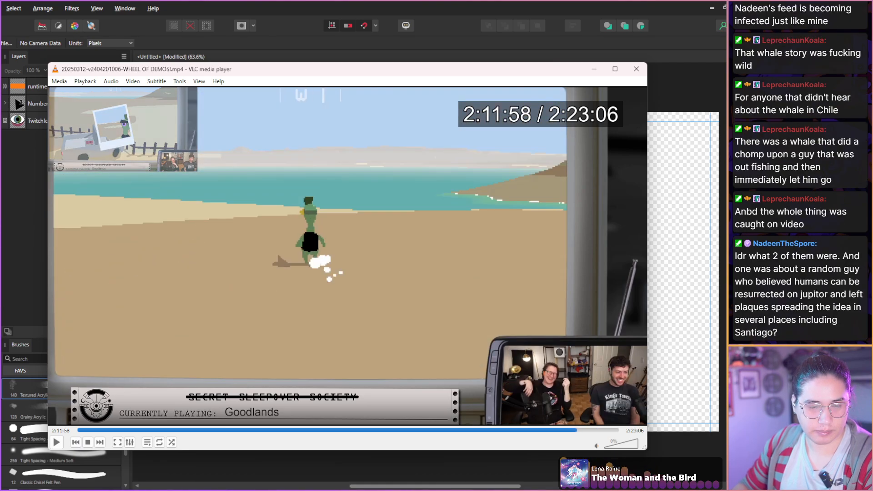
Scan the swim and the walk back across the desert from 2:11:58 to 2:15:18.
{"action": "key", "text": "shift+Right"}
{"action": "key", "text": "shift+Right"}
{"action": "key", "text": "shift+Right"}
{"action": "key", "text": "shift+Right"}
{"action": "key", "text": "shift+Right"}
{"action": "key", "text": "shift+Right"}
{"action": "key", "text": "shift+Right"}
{"action": "key", "text": "shift+Right"}
{"action": "key", "text": "shift+Right"}
{"action": "key", "text": "shift+Right"}
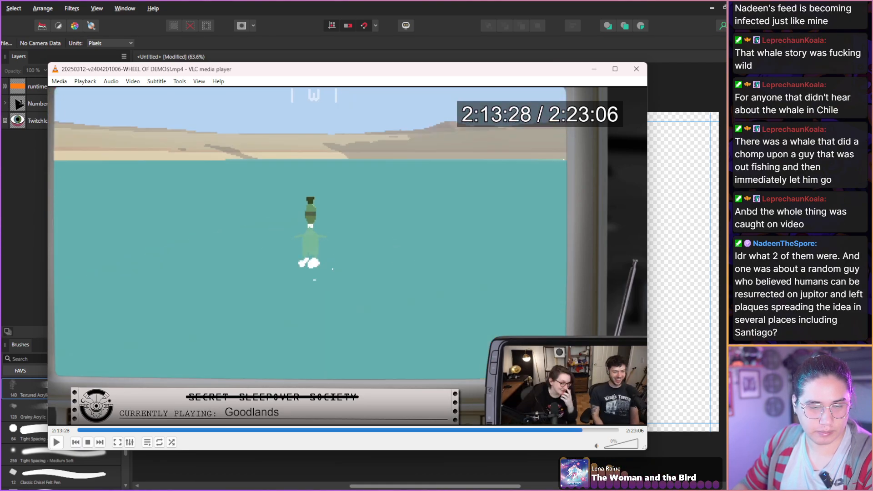
{"action": "key", "text": "shift+Right"}
{"action": "key", "text": "shift+Right"}
{"action": "key", "text": "shift+Right"}
{"action": "key", "text": "shift+Right"}
{"action": "key", "text": "shift+Right"}
{"action": "key", "text": "shift+Right"}
{"action": "key", "text": "shift+Right"}
{"action": "key", "text": "shift+Right"}
{"action": "key", "text": "shift+Right"}
{"action": "key", "text": "shift+Right"}
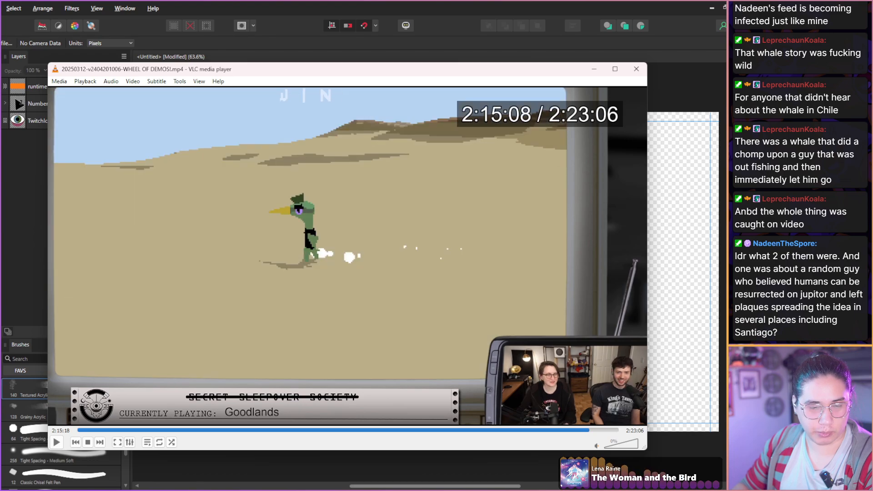
Scan the hosts' reactions during the empty-sky gameplay from 2:15:18 to 2:17:05.
{"action": "key", "text": "shift+Right"}
{"action": "key", "text": "shift+Right"}
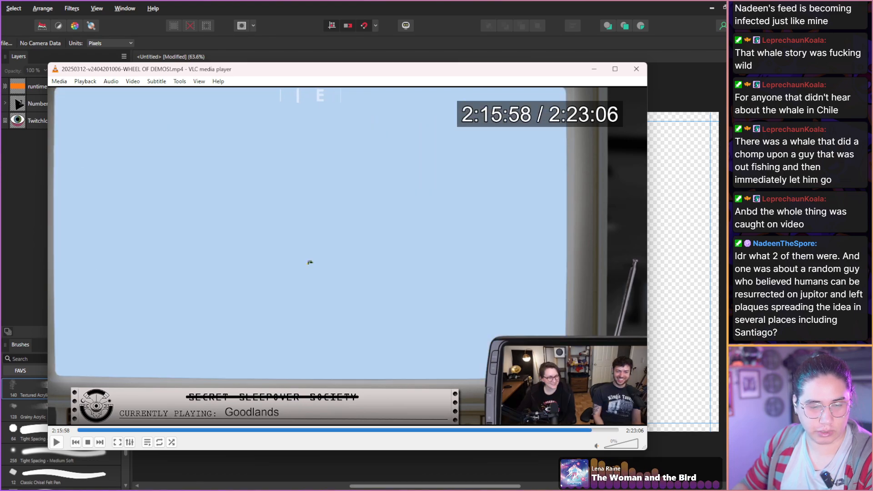
{"action": "key", "text": "shift+Left"}
{"action": "key", "text": "shift+Right"}
{"action": "key", "text": "shift+Right"}
{"action": "key", "text": "shift+Right"}
{"action": "key", "text": "shift+Right"}
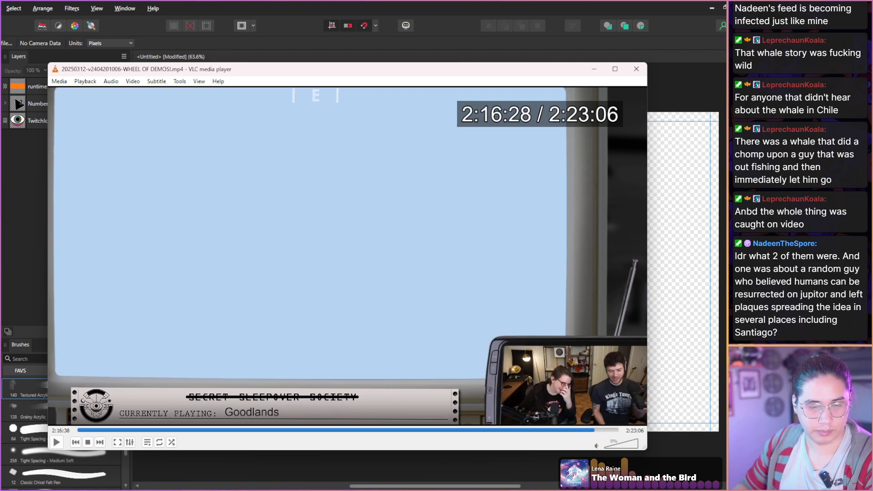
{"action": "key", "text": "shift+Right"}
{"action": "key", "text": "shift+Right"}
{"action": "key", "text": "shift+Right"}
{"action": "key", "text": "shift+Right"}
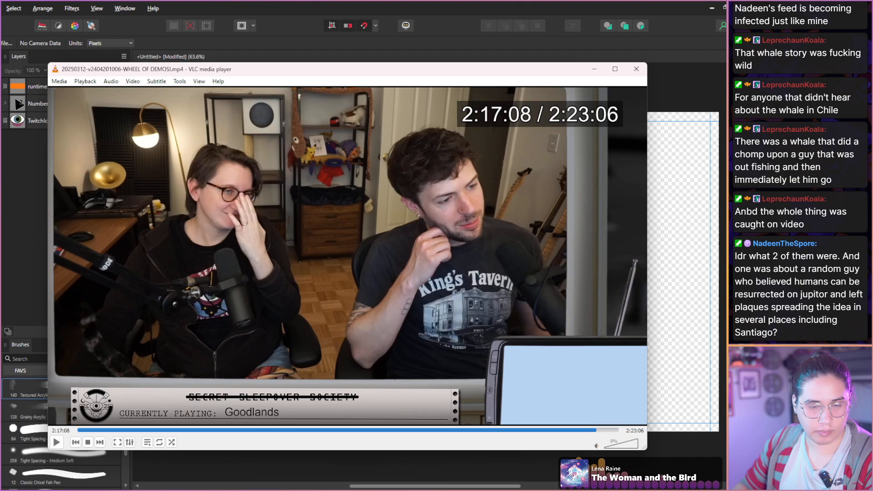
{"action": "key", "text": "shift+Left"}
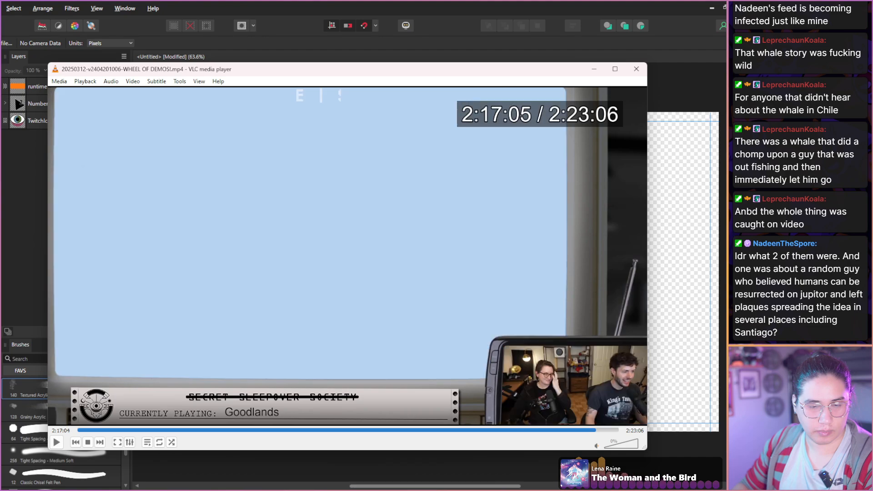
Return to the polaroid against the empty sky and capture a still with the hosts' reactions at 2:16:39.
{"action": "key", "text": "shift+Left"}
{"action": "key", "text": "shift+Left"}
{"action": "key", "text": "shift+Left"}
{"action": "key", "text": "shift+Left"}
{"action": "key", "text": "shift+Left"}
{"action": "key", "text": "shift+Left"}
{"action": "key", "text": "shift+Left"}
{"action": "key", "text": "shift+Left"}
{"action": "key", "text": "shift+Left"}
{"action": "key", "text": "shift+Right"}
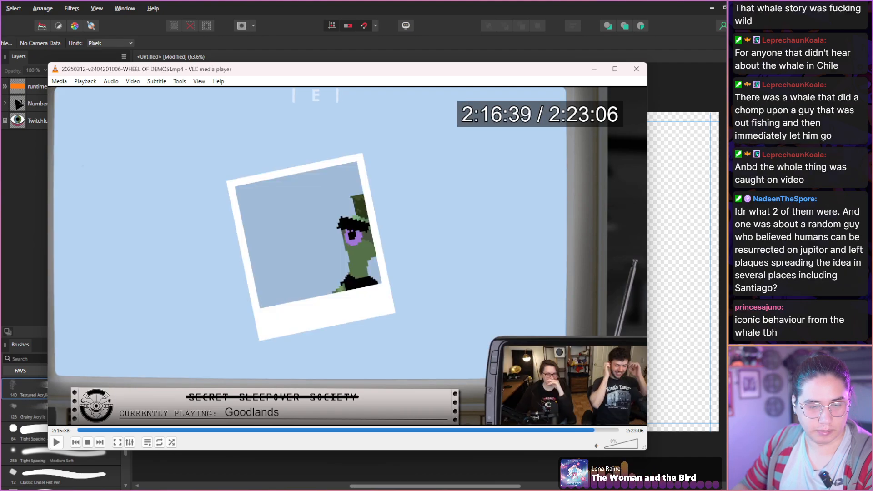
{"action": "key", "text": "shift+s"}
Scan the end of the Goodlands segment and the full-size host camera from 2:16:39 to 2:18:34.
{"action": "key", "text": "shift+Right"}
{"action": "key", "text": "shift+Right"}
{"action": "key", "text": "shift+Right"}
{"action": "key", "text": "shift+Right"}
{"action": "key", "text": "shift+Right"}
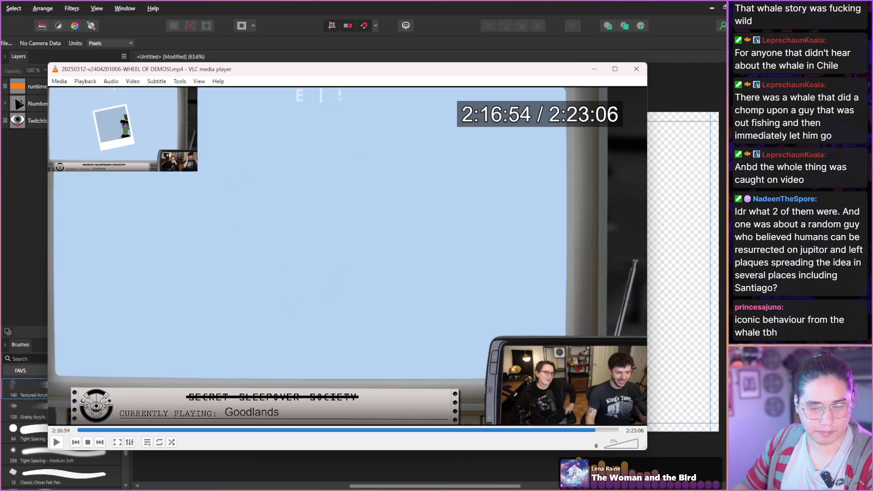
{"action": "key", "text": "shift+Right"}
{"action": "key", "text": "shift+Right"}
{"action": "key", "text": "shift+Right"}
{"action": "key", "text": "shift+Right"}
{"action": "key", "text": "shift+Right"}
{"action": "key", "text": "shift+Right"}
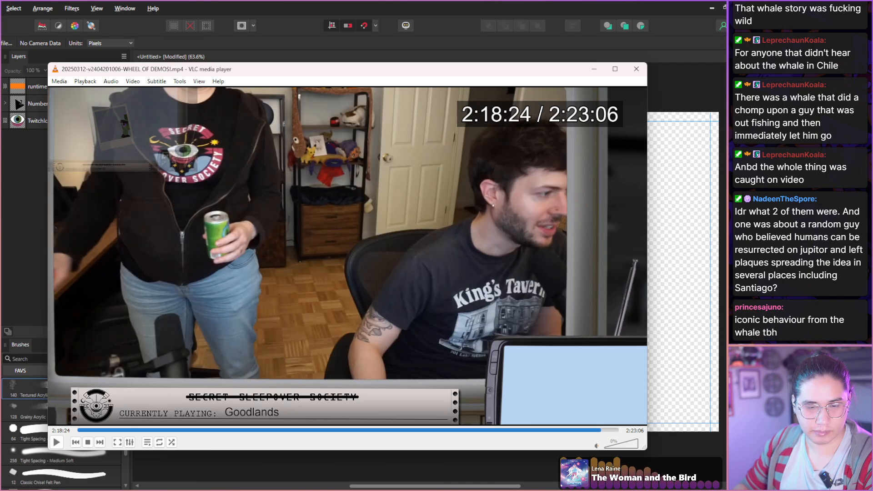
{"action": "key", "text": "shift+Right"}
{"action": "key", "text": "shift+Right"}
{"action": "key", "text": "shift+Right"}
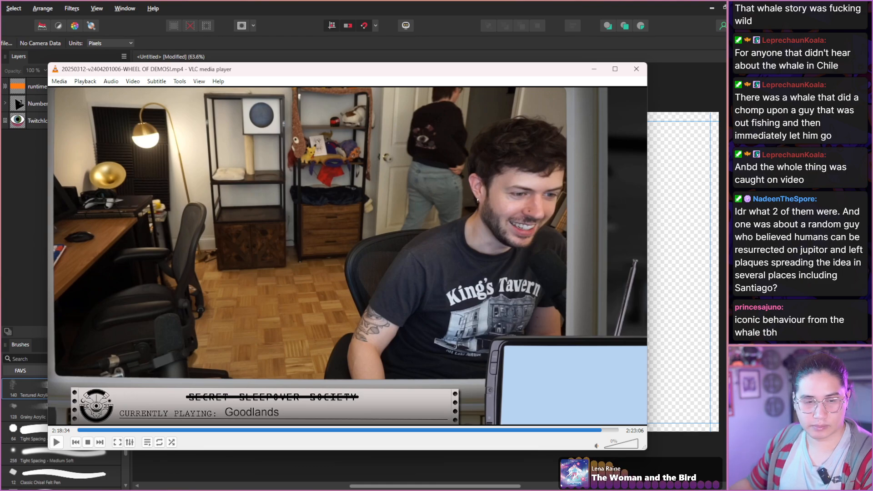
Switch to the thumbnail document and paste the Goodlands polaroid still as the uppermost layer.
{"action": "left_click", "coordinate": [515, 5]}
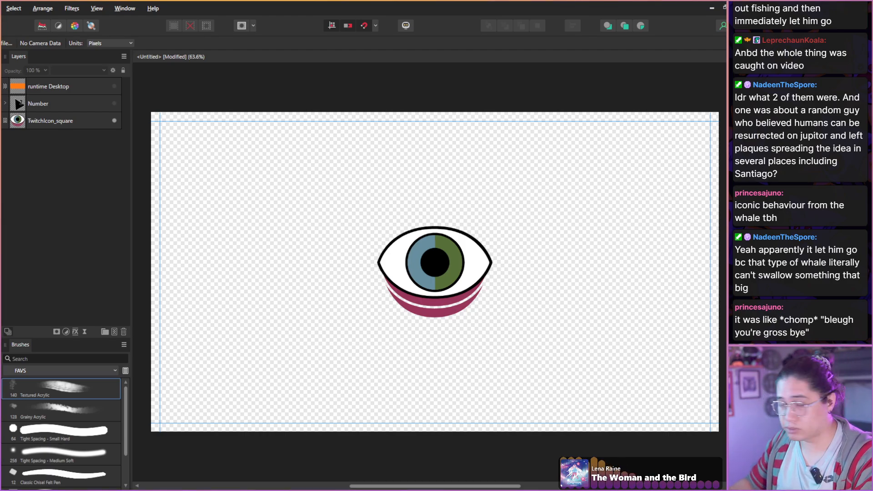
{"action": "key", "text": "ctrl+v"}
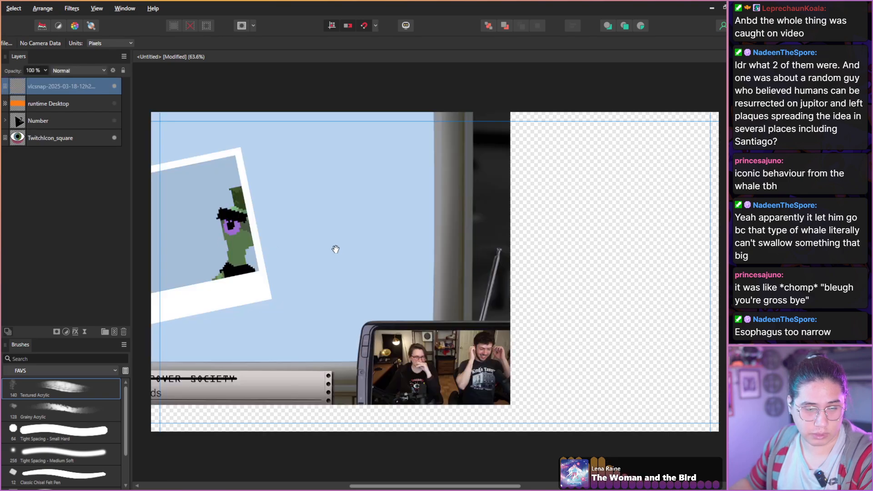
{"action": "left_click", "coordinate": [58, 99]}
{"action": "left_click", "coordinate": [44, 87]}
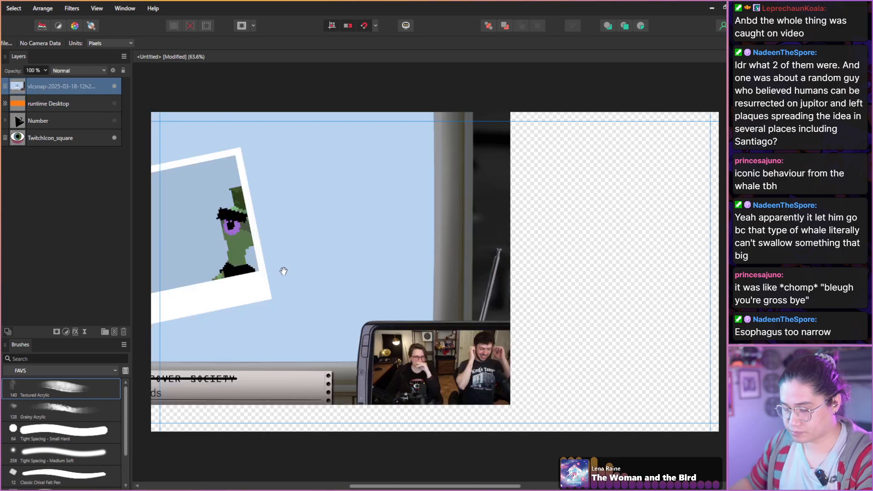
Reposition the Goodlands still over the canvas and enlarge it to cover the whole frame.
{"action": "key", "text": "v"}
{"action": "left_click_drag", "start_coordinate": [351, 291], "coordinate": [537, 304]}
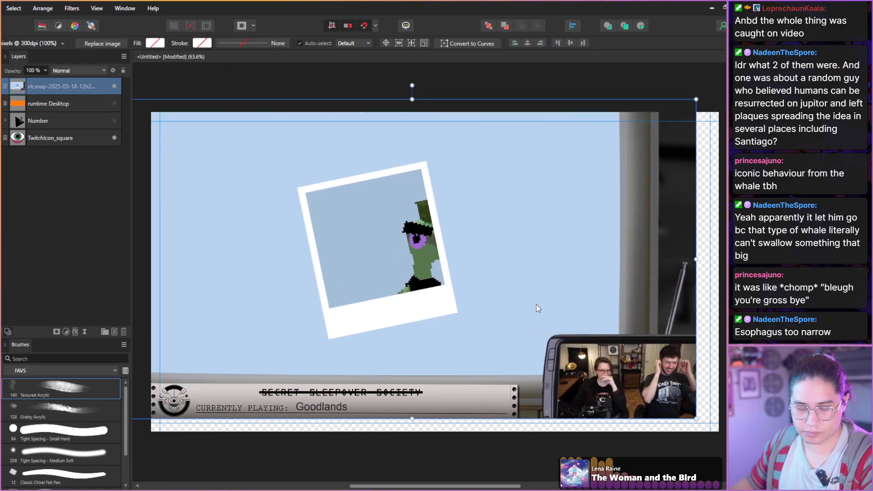
{"action": "left_click_drag", "start_coordinate": [257, 209], "coordinate": [282, 220]}
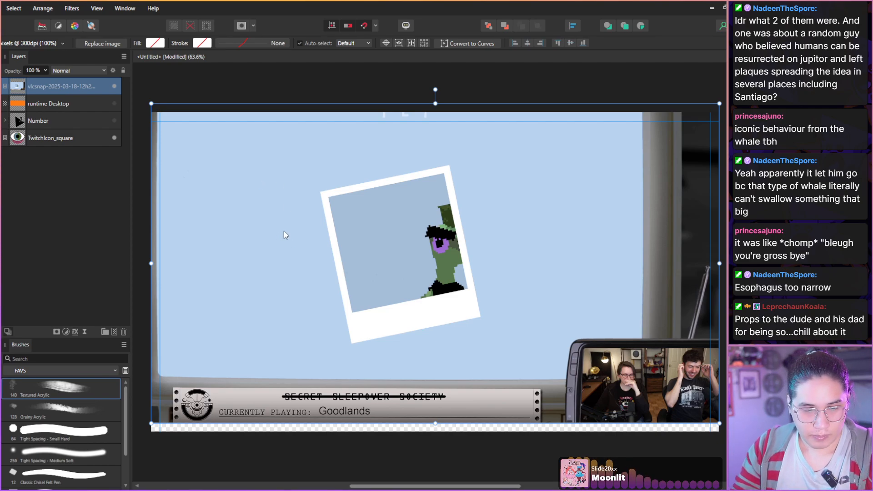
{"action": "left_click_drag", "start_coordinate": [283, 231], "coordinate": [292, 239]}
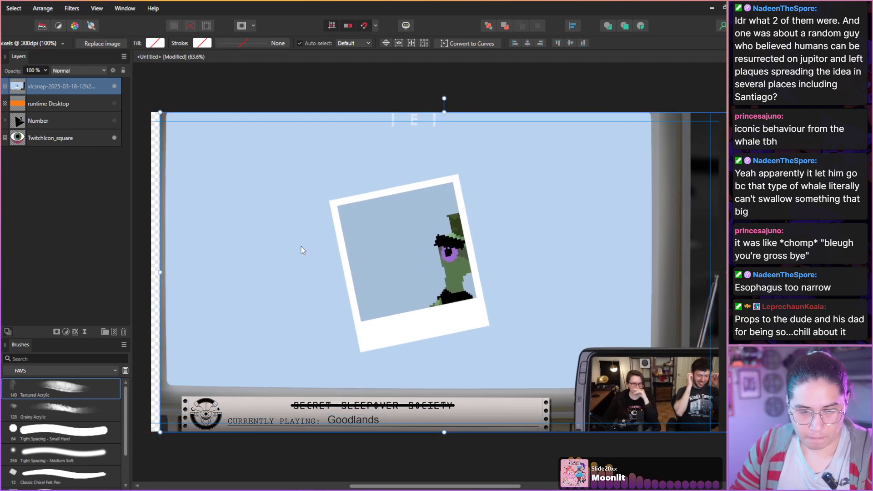
{"action": "scroll", "coordinate": [301, 246], "scroll_direction": "down", "scroll_amount": 3}
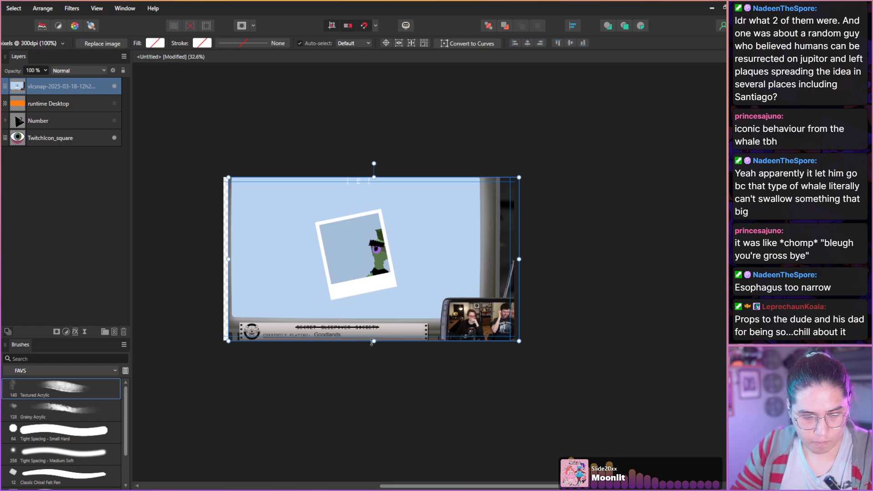
{"action": "left_click_drag", "start_coordinate": [372, 342], "coordinate": [375, 441]}
{"action": "left_click_drag", "start_coordinate": [337, 366], "coordinate": [379, 326]}
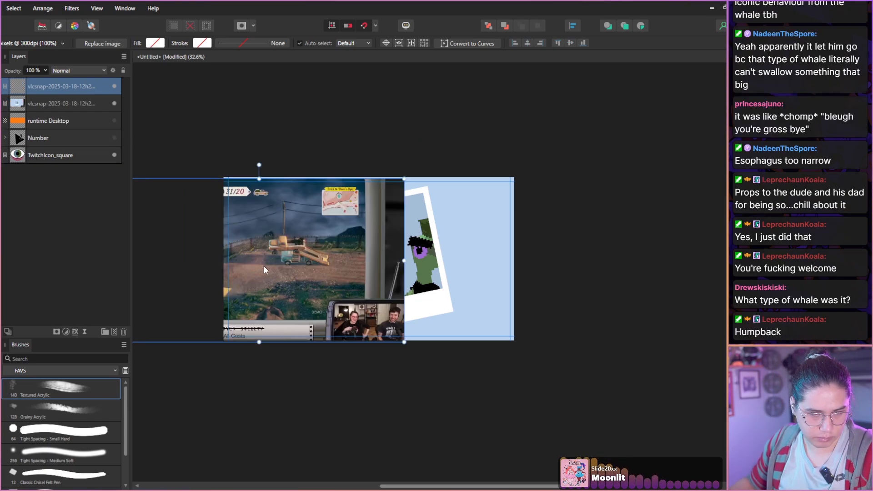
Paste the Deliver at All Costs still as the uppermost layer and align it with the canvas's upper and lower edges.
{"action": "key", "text": "ctrl+v"}
{"action": "left_click_drag", "start_coordinate": [271, 262], "coordinate": [368, 262]}
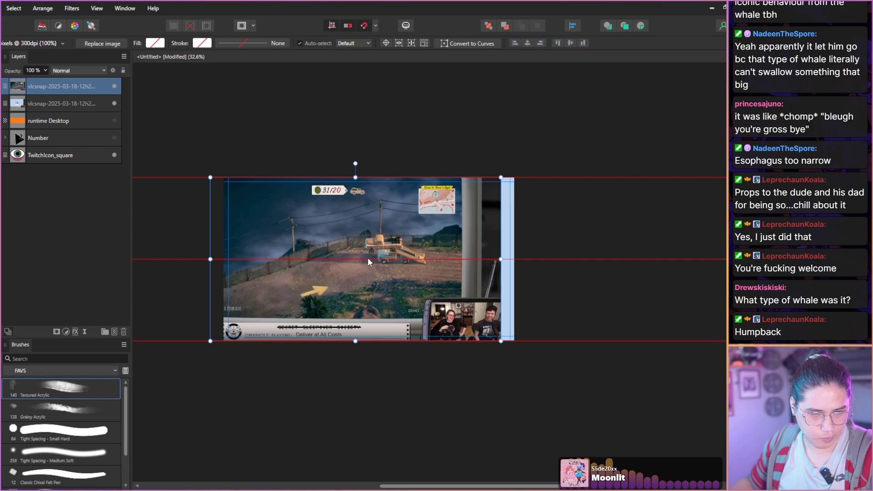
{"action": "left_click_drag", "start_coordinate": [368, 257], "coordinate": [368, 259]}
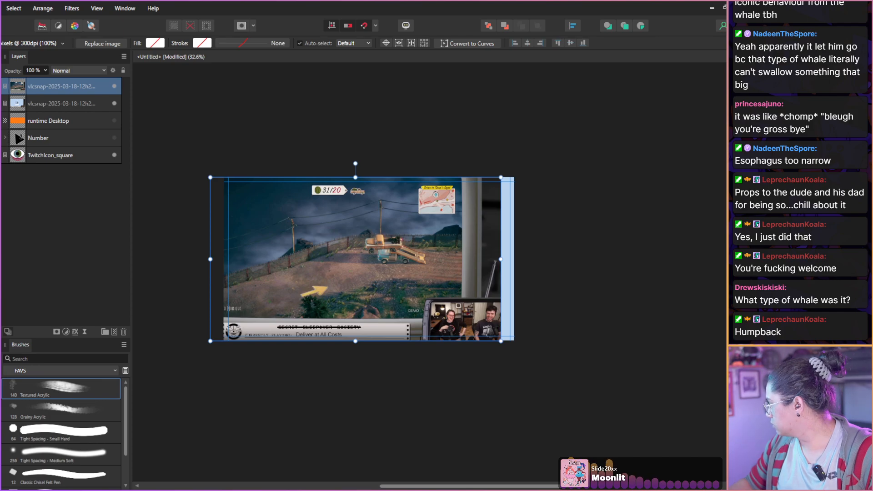
Switch to VLC and scan the Goodlands segment backwards from 2:18:34 to 2:09:51 for a clear view of the pickup truck.
{"action": "key", "text": "alt+Tab"}
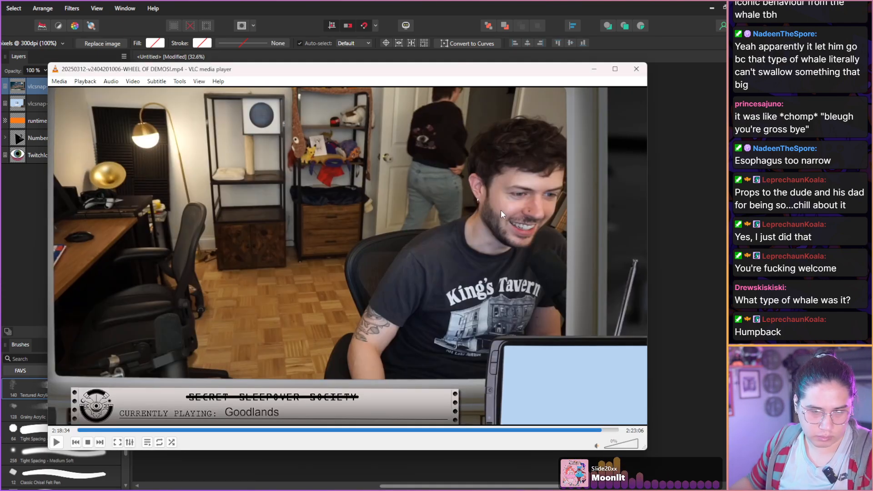
{"action": "key", "text": "alt+Left"}
{"action": "key", "text": "alt+Left"}
{"action": "key", "text": "alt+Left"}
{"action": "key", "text": "alt+Left"}
{"action": "key", "text": "alt+Left"}
{"action": "key", "text": "alt+Left"}
{"action": "key", "text": "alt+Left"}
{"action": "key", "text": "alt+Left"}
{"action": "key", "text": "alt+Left"}
{"action": "key", "text": "alt+Left"}
{"action": "key", "text": "alt+Left"}
{"action": "key", "text": "alt+Left"}
{"action": "key", "text": "alt+Left"}
{"action": "key", "text": "alt+Left"}
{"action": "key", "text": "alt+Left"}
{"action": "key", "text": "alt+Left"}
{"action": "key", "text": "alt+Left"}
{"action": "key", "text": "alt+Left"}
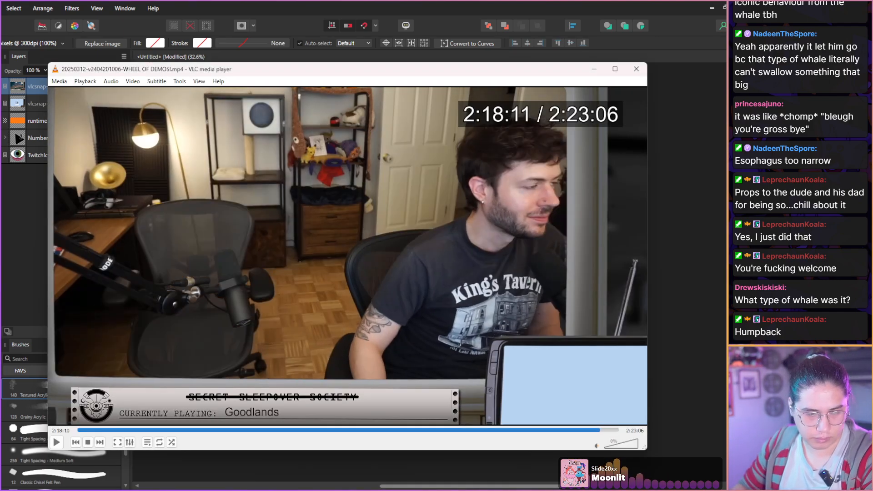
{"action": "key", "text": "ctrl+Left"}
{"action": "key", "text": "ctrl+Left"}
{"action": "key", "text": "ctrl+Left"}
{"action": "key", "text": "ctrl+Left"}
{"action": "key", "text": "ctrl+Left"}
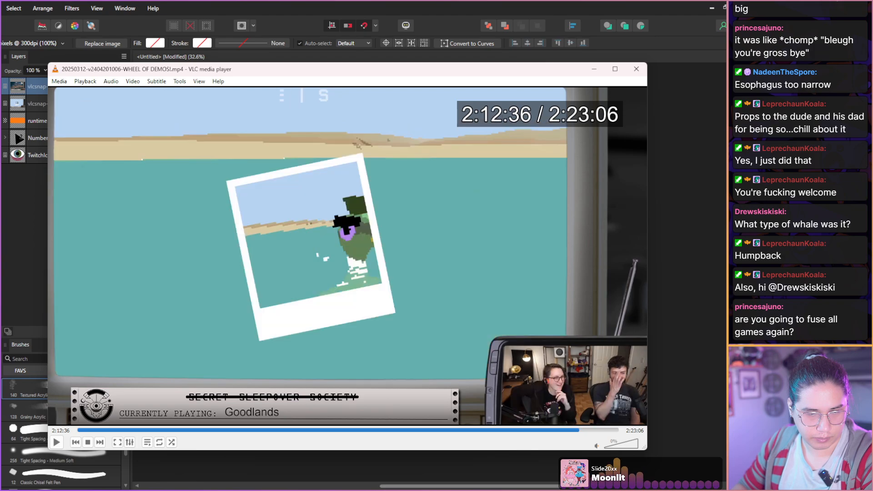
{"action": "key", "text": "shift+Left"}
{"action": "key", "text": "shift+Left"}
{"action": "key", "text": "shift+Left"}
{"action": "key", "text": "shift+Left"}
{"action": "key", "text": "shift+Left"}
{"action": "key", "text": "shift+Left"}
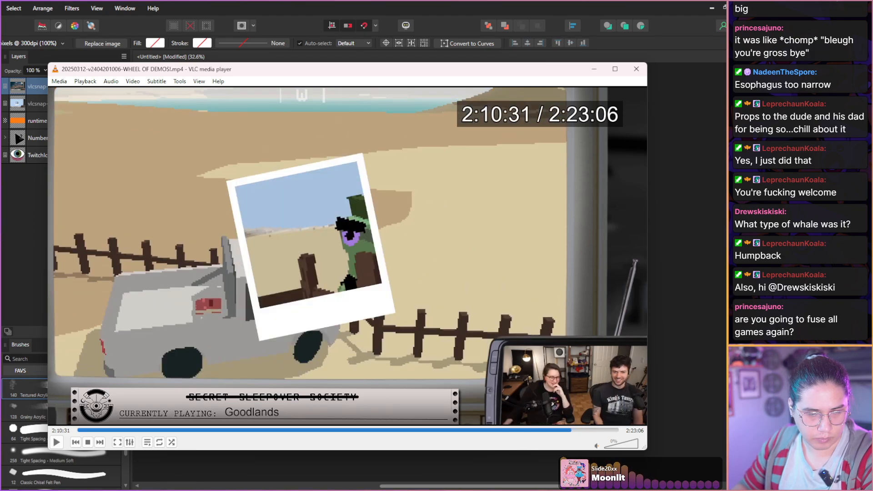
{"action": "key", "text": "shift+Left"}
{"action": "key", "text": "shift+Left"}
{"action": "key", "text": "shift+Left"}
{"action": "key", "text": "shift+Left"}
{"action": "key", "text": "shift+Left"}
{"action": "key", "text": "shift+Left"}
{"action": "key", "text": "shift+Left"}
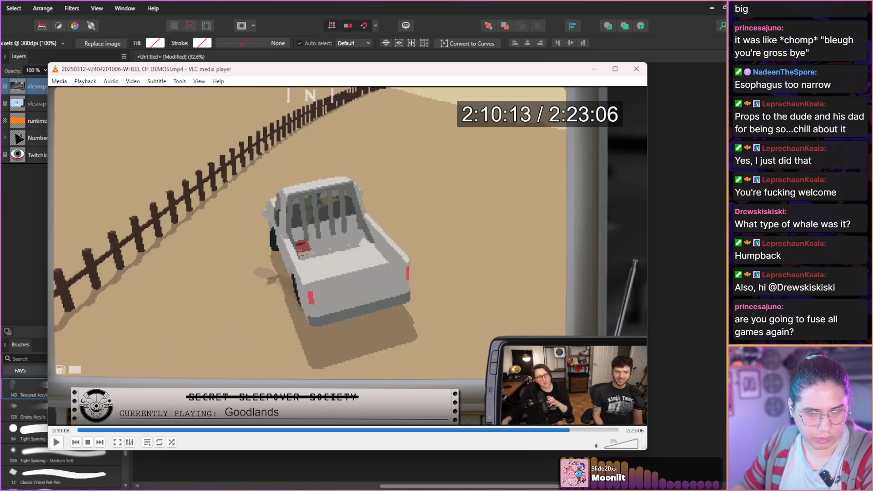
{"action": "key", "text": "shift+Left"}
{"action": "key", "text": "shift+Left"}
{"action": "key", "text": "shift+Left"}
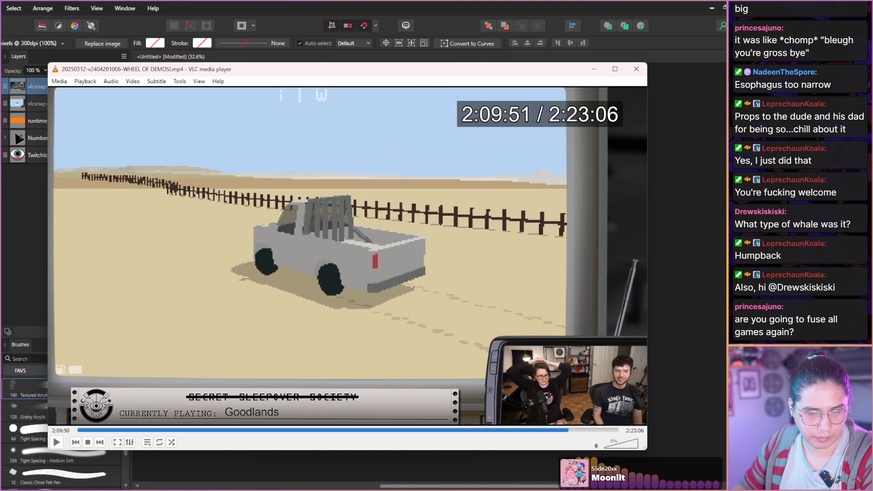
Find the side view of the grey pickup beside the desert fence and capture a still at 2:09:34.
{"action": "key", "text": "shift+Left"}
{"action": "key", "text": "shift+Left"}
{"action": "key", "text": "shift+Left"}
{"action": "key", "text": "shift+Left"}
{"action": "key", "text": "shift+Left"}
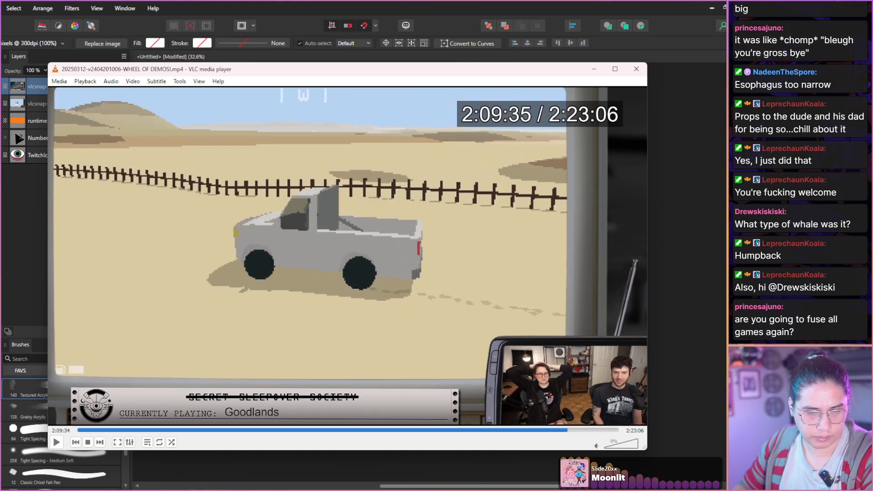
{"action": "key", "text": "shift+Left"}
{"action": "key", "text": "shift+Left"}
{"action": "key", "text": "shift+Right"}
{"action": "key", "text": "shift+Right"}
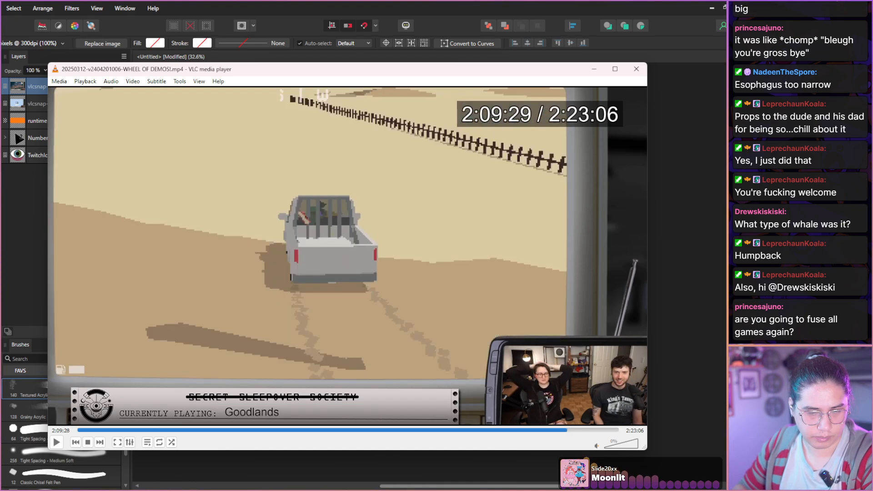
{"action": "key", "text": "shift+Right"}
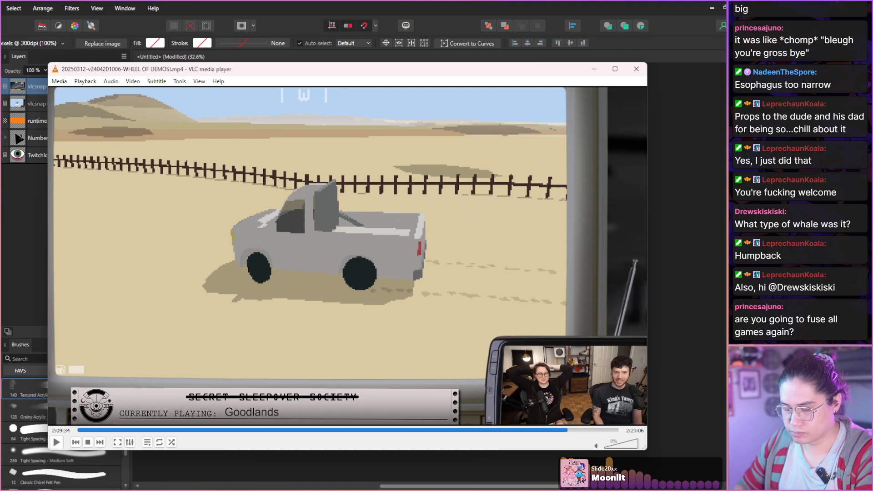
{"action": "key", "text": "shift+s"}
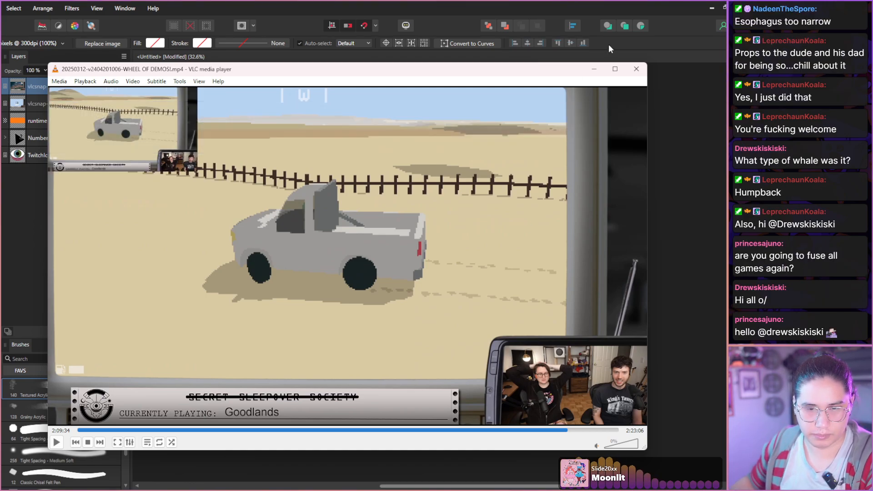
Return to the thumbnail document, hide the polaroid still's layer and enlarge the Deliver at All Costs still to cover the canvas.
{"action": "left_click", "coordinate": [594, 69]}
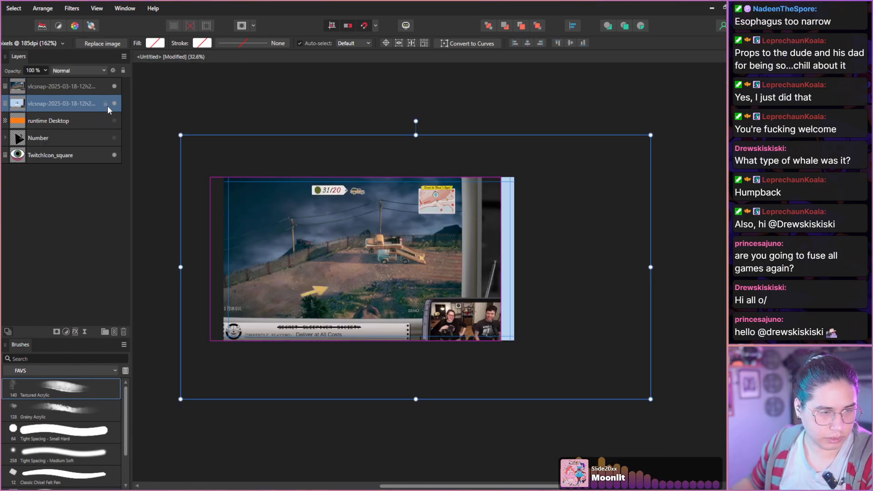
{"action": "left_click", "coordinate": [114, 103]}
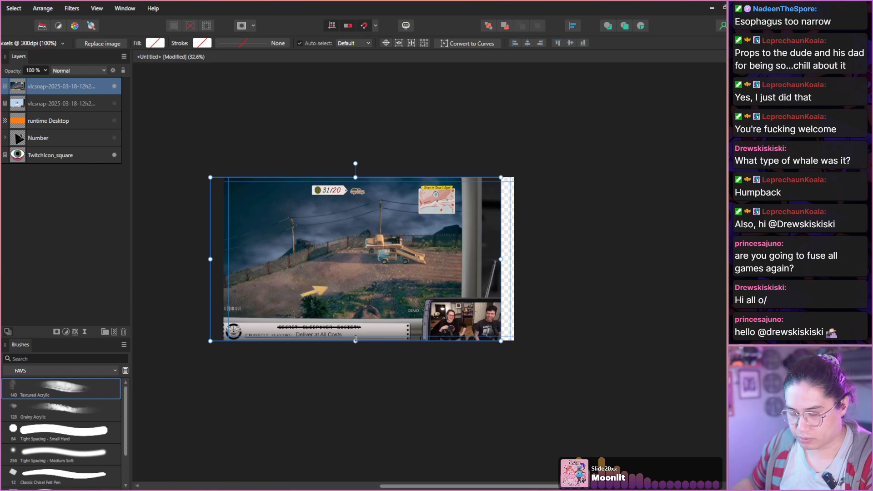
{"action": "left_click_drag", "start_coordinate": [356, 340], "coordinate": [386, 468]}
{"action": "left_click_drag", "start_coordinate": [358, 419], "coordinate": [382, 376]}
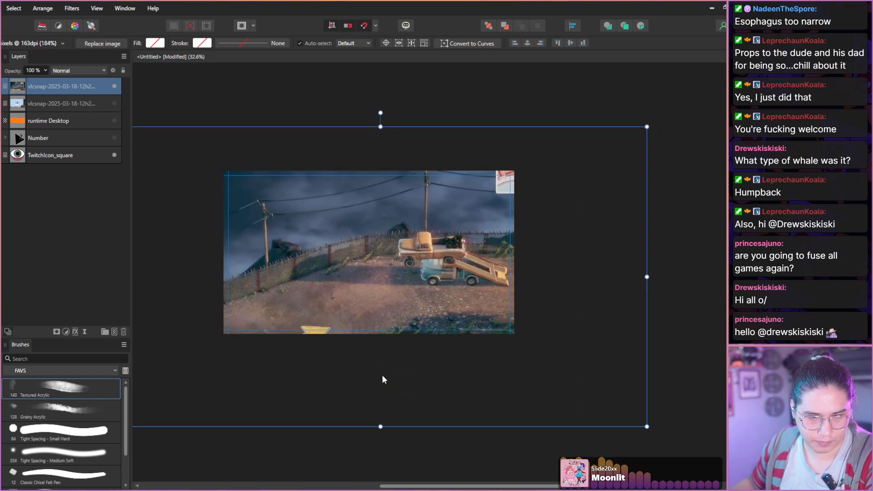
Tilt the Deliver at All Costs still slightly clockwise and reposition it to keep the two trucks within the canvas.
{"action": "left_click_drag", "start_coordinate": [380, 113], "coordinate": [395, 116]}
{"action": "left_click_drag", "start_coordinate": [389, 223], "coordinate": [396, 225]}
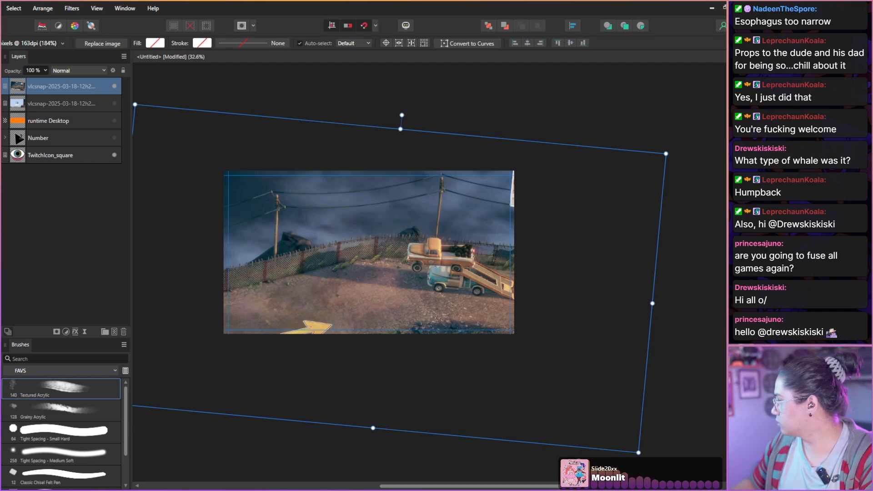
{"action": "left_click_drag", "start_coordinate": [408, 280], "coordinate": [390, 276]}
Paste the Goodlands pickup still as the uppermost layer and activate the Selection Brush for the truck.
{"action": "scroll", "coordinate": [390, 276], "scroll_direction": "up", "scroll_amount": 1}
{"action": "scroll", "coordinate": [389, 276], "scroll_direction": "up", "scroll_amount": 4}
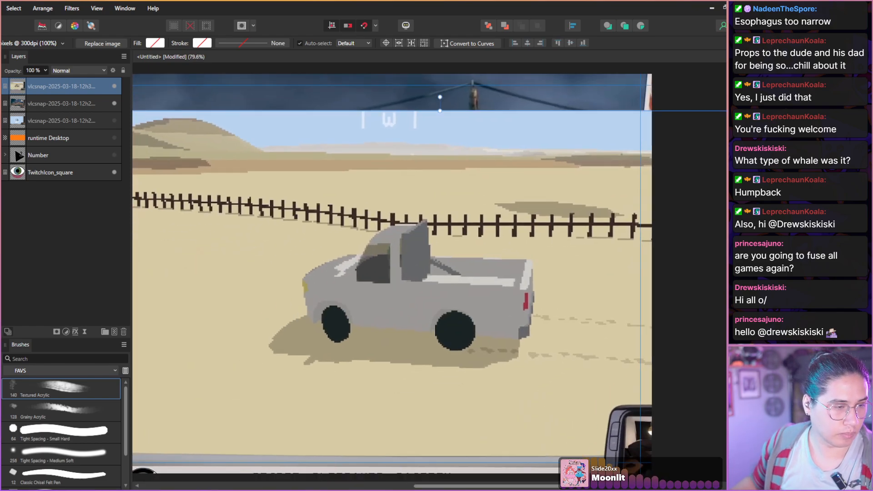
{"action": "key", "text": "w"}
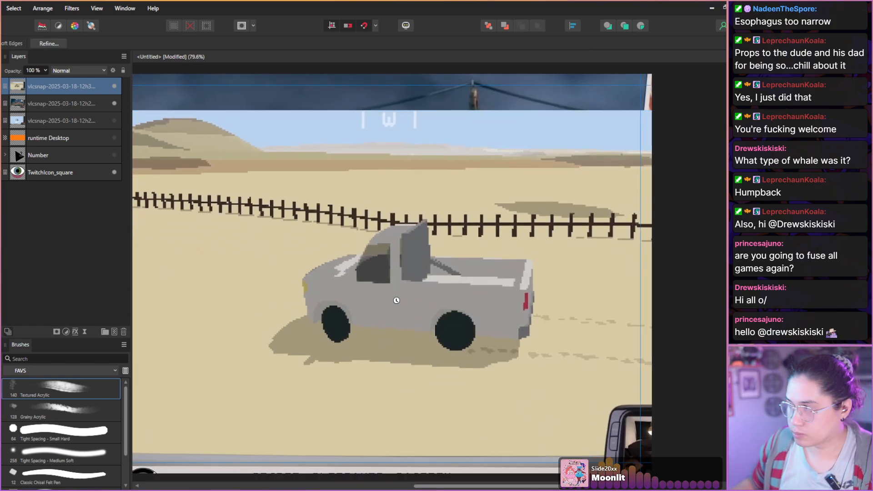
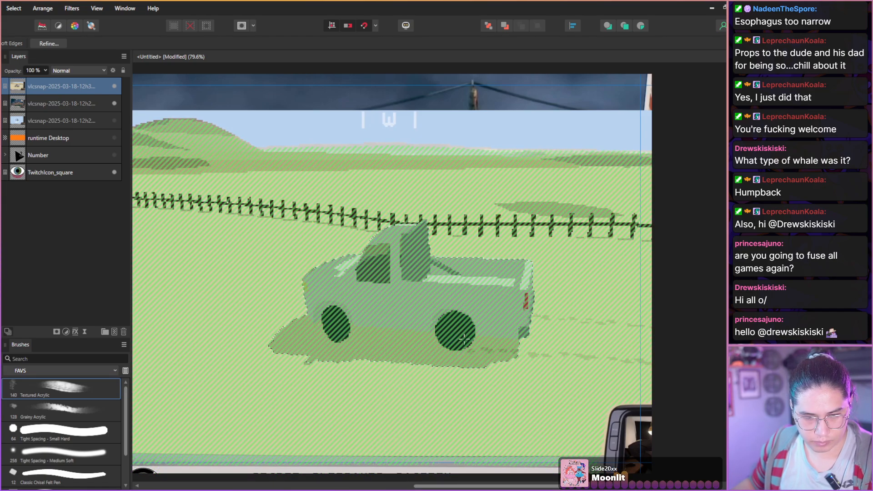
Mask the Goodlands still to the selected truck and its shadow and clear the selection.
{"action": "left_click", "coordinate": [57, 331]}
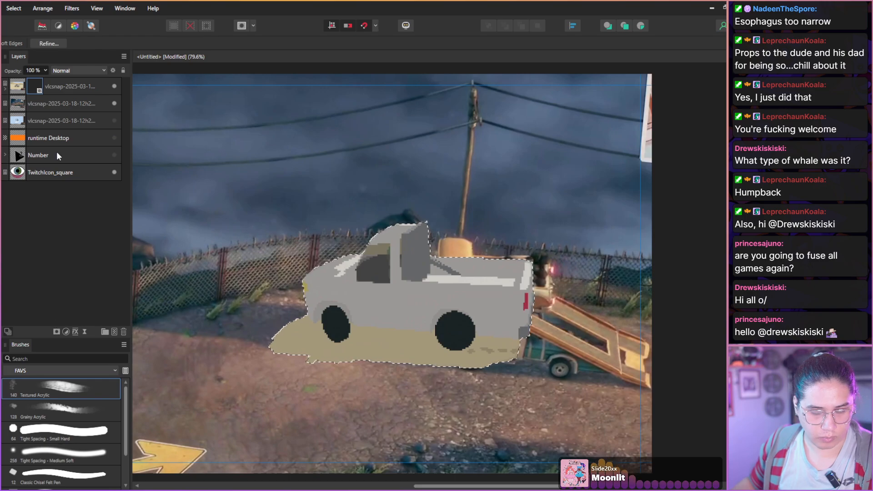
{"action": "scroll", "coordinate": [259, 248], "scroll_direction": "down", "scroll_amount": 1}
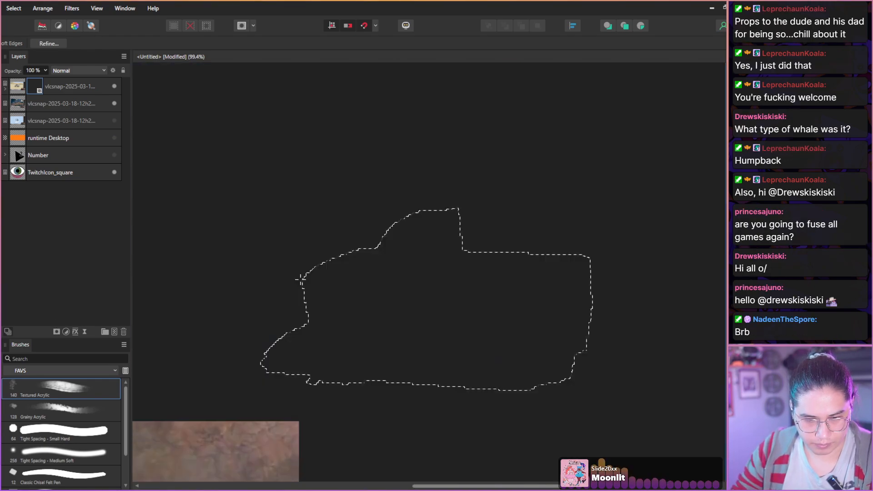
{"action": "key", "text": "ctrl+d"}
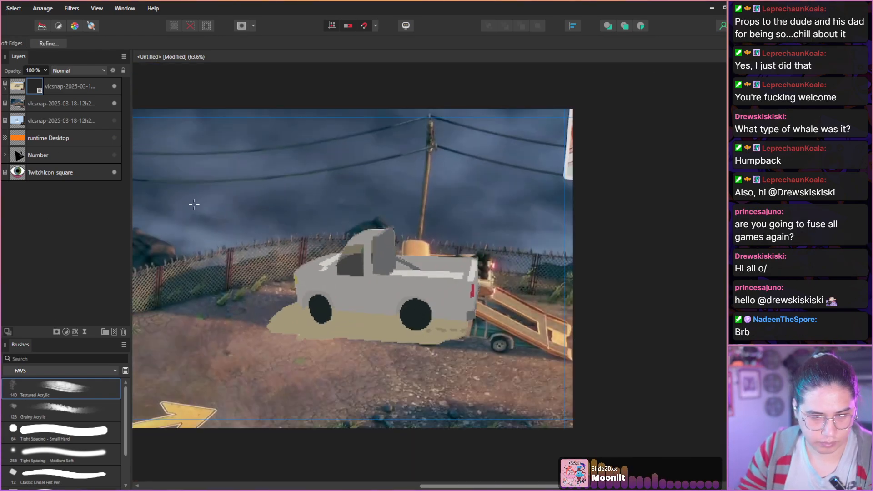
{"action": "key", "text": "v"}
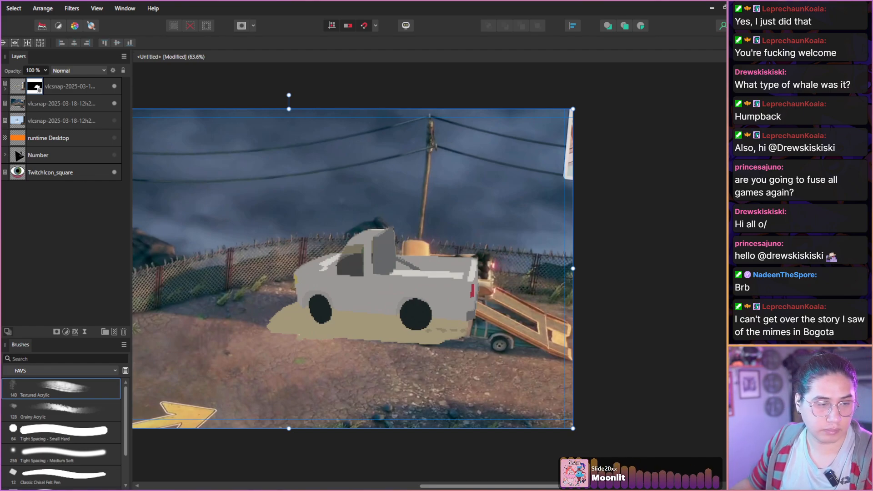
Rasterize and trim the masked pickup layer, and place it over the two trucks tilted about 8 degrees clockwise.
{"action": "left_click", "coordinate": [16, 89]}
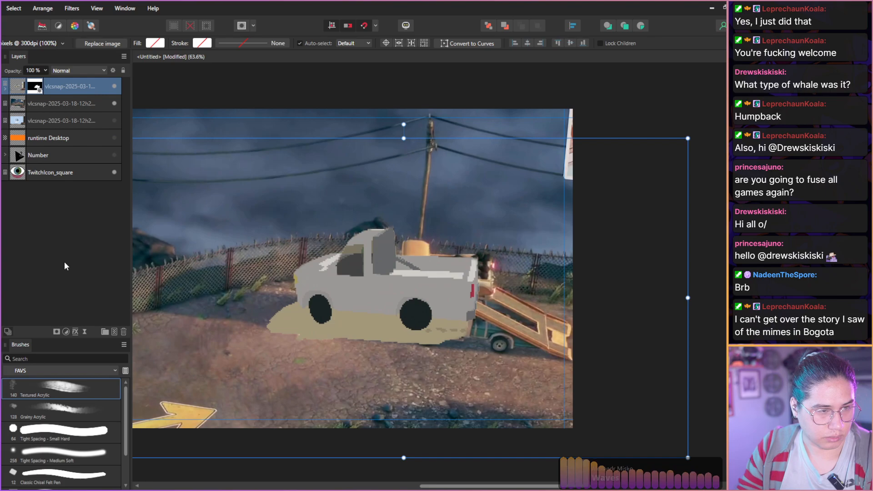
{"action": "right_click", "coordinate": [17, 93]}
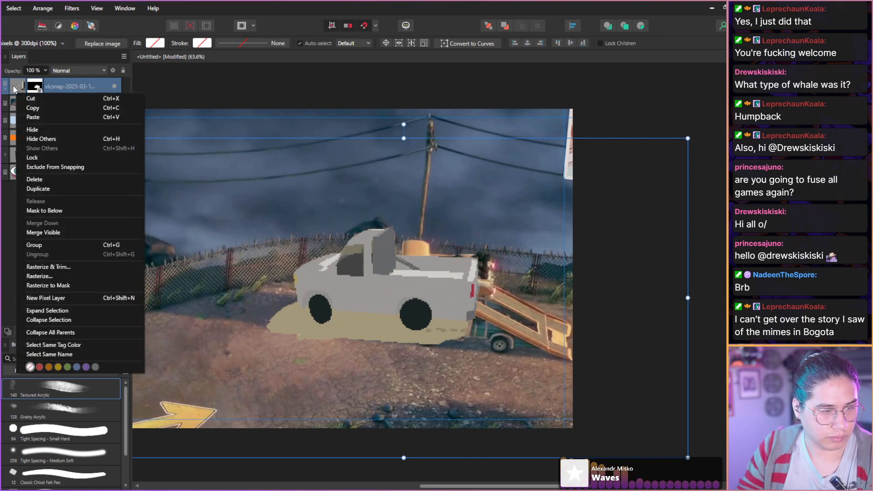
{"action": "left_click", "coordinate": [38, 266]}
{"action": "left_click_drag", "start_coordinate": [368, 209], "coordinate": [382, 211]}
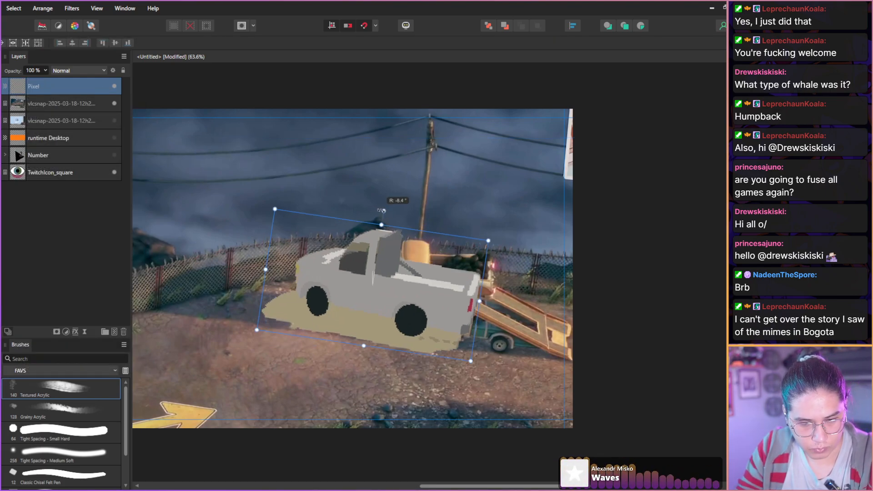
{"action": "left_click_drag", "start_coordinate": [348, 279], "coordinate": [380, 260]}
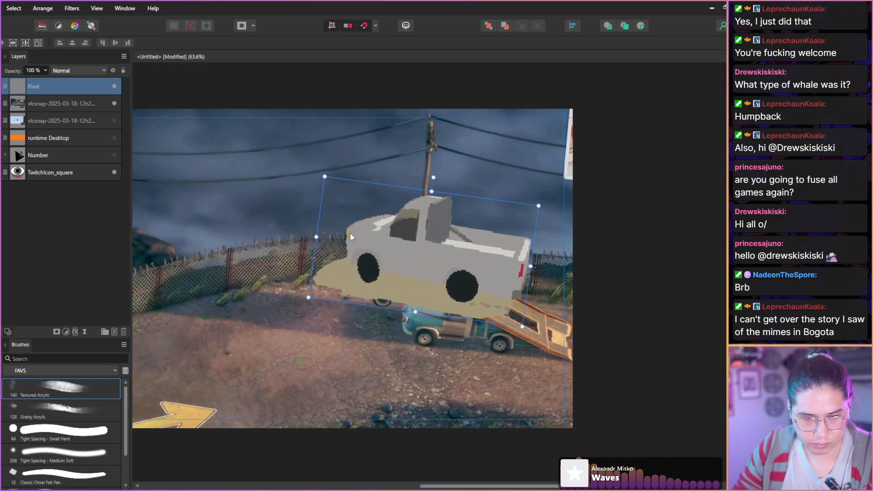
Select the tan ground shadow beneath the cut-out pickup and delete it, clearing the selection.
{"action": "scroll", "coordinate": [350, 232], "scroll_direction": "up", "scroll_amount": 4}
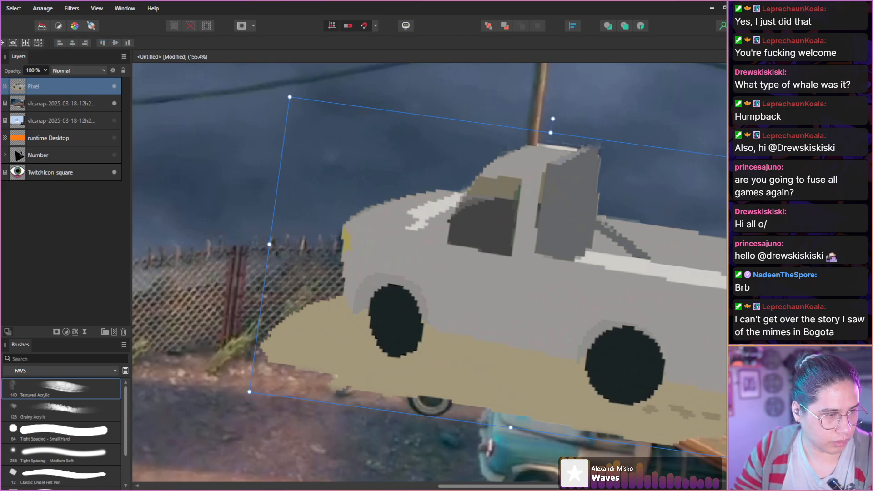
{"action": "key", "text": "w"}
{"action": "mouse_move", "coordinate": [325, 313]}
{"action": "left_mouse_down"}
{"action": "mouse_move", "coordinate": [322, 336]}
{"action": "mouse_move", "coordinate": [348, 344]}
{"action": "mouse_move", "coordinate": [352, 326]}
{"action": "mouse_move", "coordinate": [360, 330]}
{"action": "mouse_move", "coordinate": [338, 307]}
{"action": "mouse_move", "coordinate": [313, 318]}
{"action": "mouse_move", "coordinate": [292, 345]}
{"action": "mouse_move", "coordinate": [402, 378]}
{"action": "mouse_move", "coordinate": [435, 360]}
{"action": "mouse_move", "coordinate": [441, 346]}
{"action": "mouse_move", "coordinate": [432, 335]}
{"action": "mouse_move", "coordinate": [521, 369]}
{"action": "mouse_move", "coordinate": [545, 372]}
{"action": "mouse_move", "coordinate": [465, 350]}
{"action": "mouse_move", "coordinate": [563, 364]}
{"action": "mouse_move", "coordinate": [575, 371]}
{"action": "mouse_move", "coordinate": [577, 397]}
{"action": "mouse_move", "coordinate": [287, 257]}
{"action": "mouse_move", "coordinate": [244, 206]}
{"action": "mouse_move", "coordinate": [223, 228]}
{"action": "left_mouse_up"}
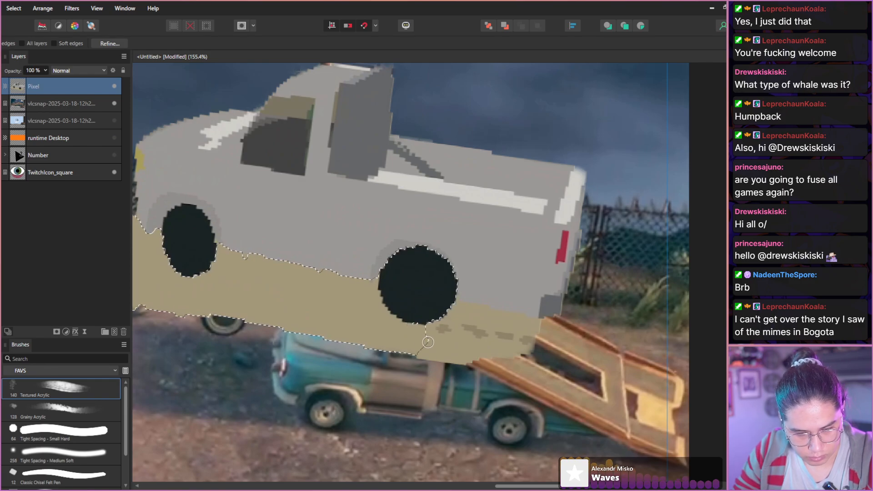
{"action": "left_click_drag", "start_coordinate": [423, 339], "coordinate": [509, 341]}
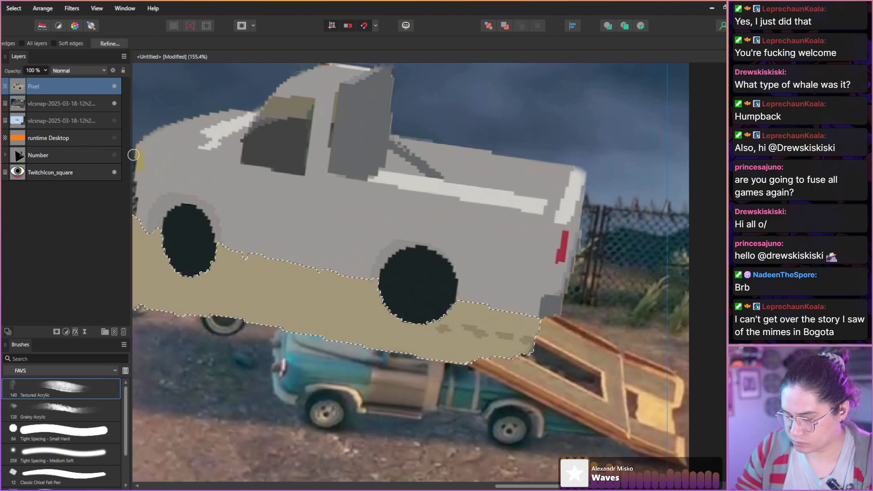
{"action": "key", "text": "Delete"}
{"action": "key", "text": "ctrl+d"}
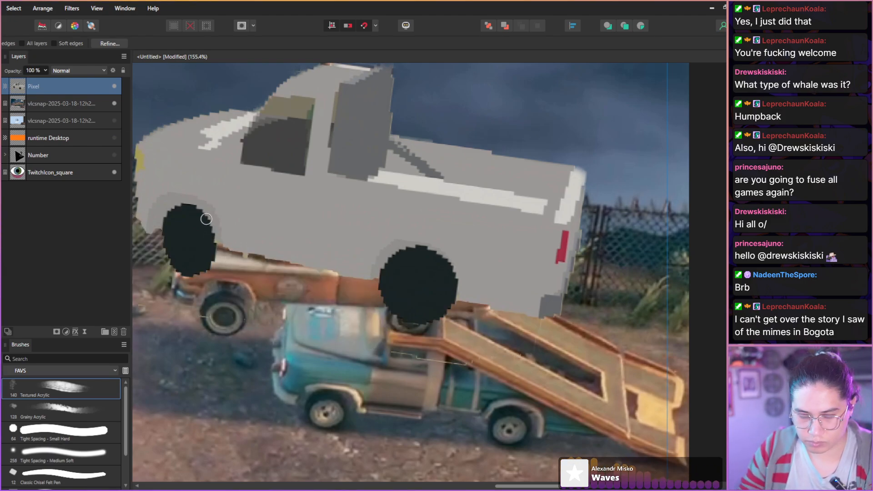
Choose the Tight Spacing - Small Hard brush for cleaning up the cut-out pickup.
{"action": "left_click_drag", "start_coordinate": [233, 261], "coordinate": [337, 281]}
{"action": "key", "text": "b"}
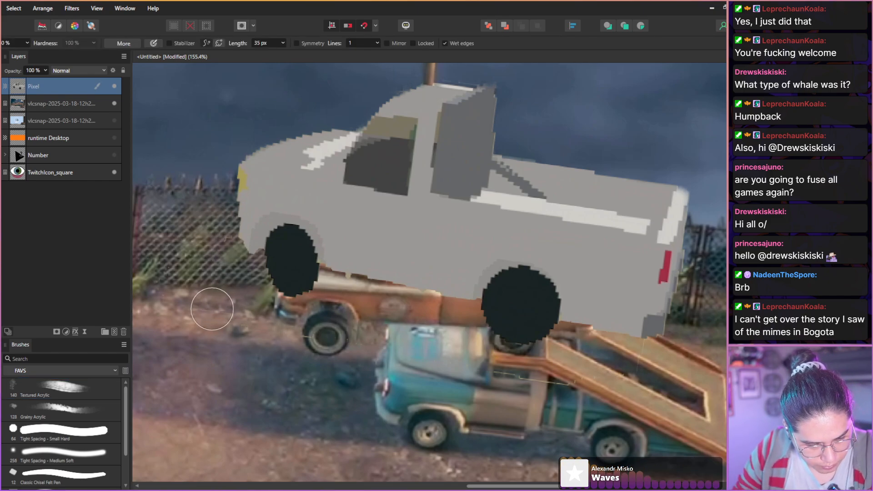
{"action": "left_click", "coordinate": [51, 431]}
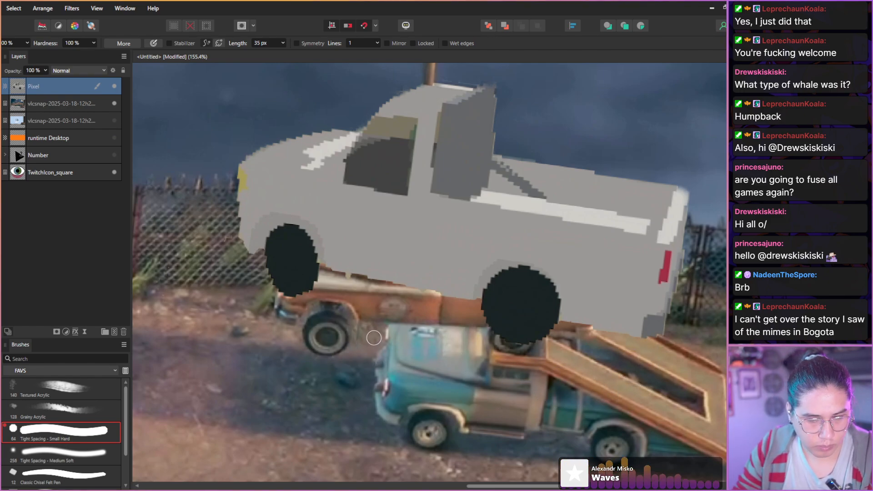
Reposition the cut-out pickup over the orange truck and tilt it further clockwise to follow the ramp.
{"action": "key", "text": "v"}
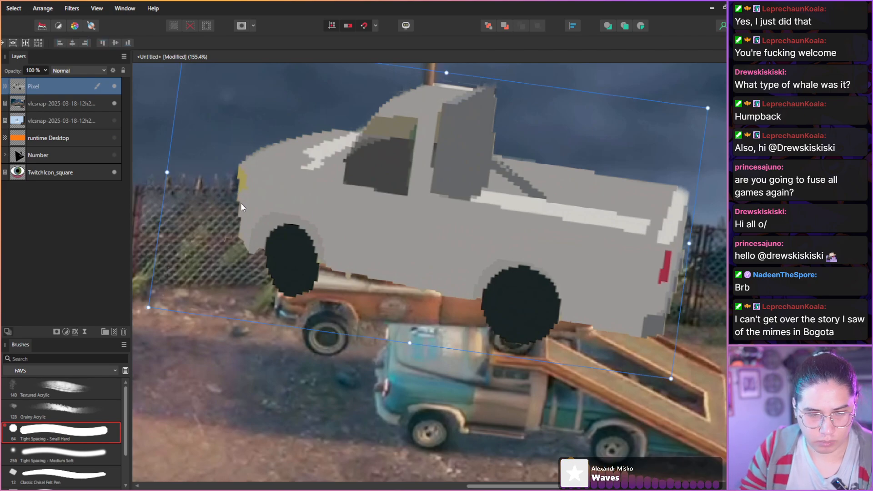
{"action": "scroll", "coordinate": [270, 237], "scroll_direction": "down", "scroll_amount": 3}
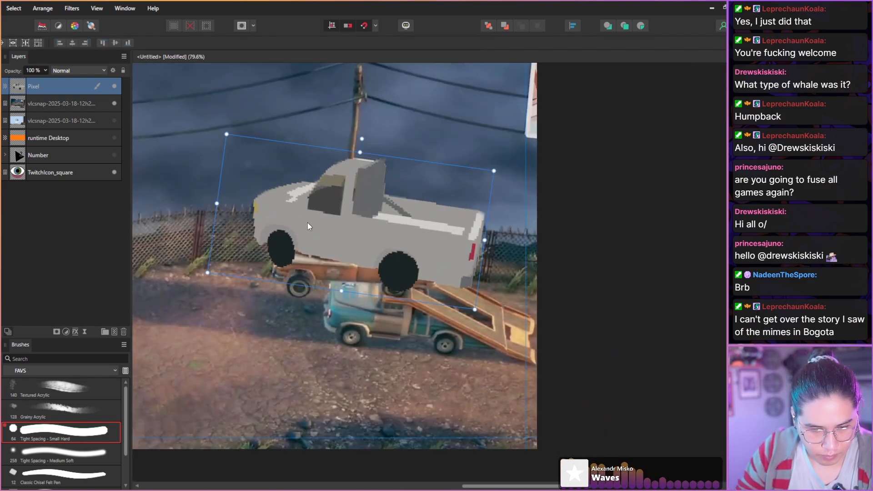
{"action": "left_click_drag", "start_coordinate": [308, 223], "coordinate": [318, 230]}
{"action": "left_click_drag", "start_coordinate": [323, 229], "coordinate": [323, 233]}
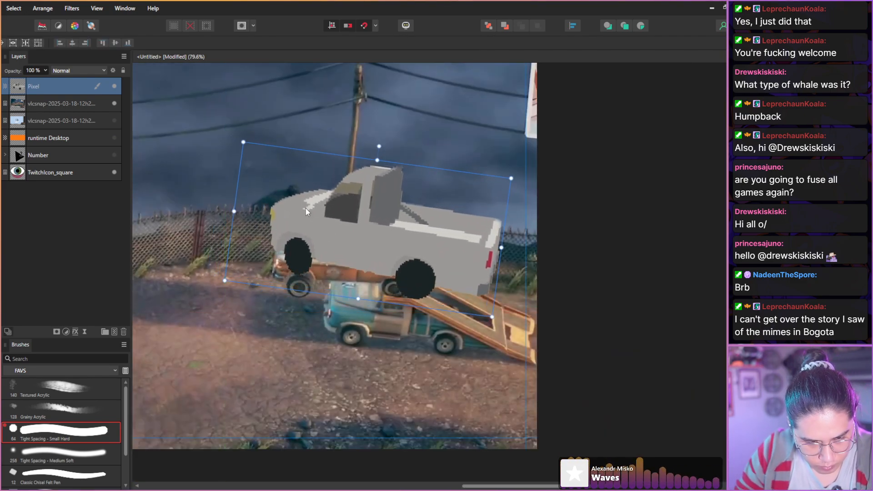
{"action": "left_click_drag", "start_coordinate": [380, 148], "coordinate": [388, 148]}
{"action": "left_click_drag", "start_coordinate": [330, 223], "coordinate": [339, 219]}
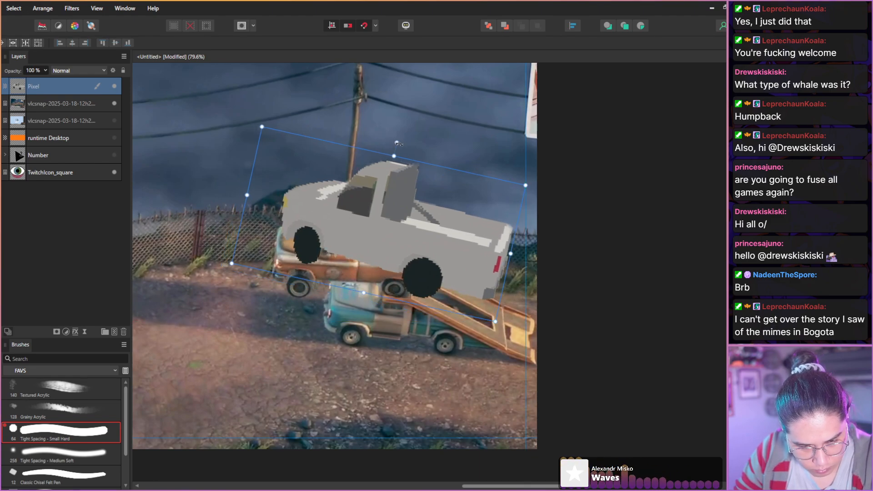
{"action": "left_click_drag", "start_coordinate": [398, 142], "coordinate": [402, 143]}
Hide the cut-out pickup's layer and make the Deliver at All Costs still the active layer.
{"action": "left_click", "coordinate": [114, 85]}
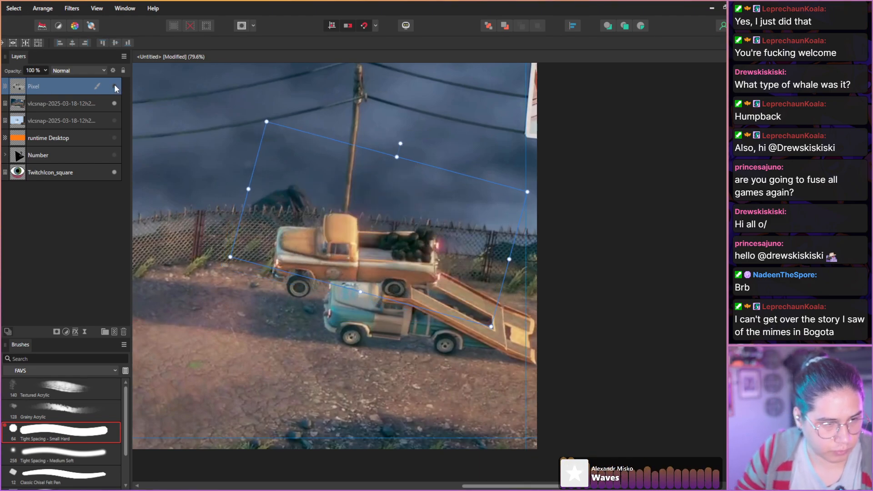
{"action": "left_click", "coordinate": [53, 108]}
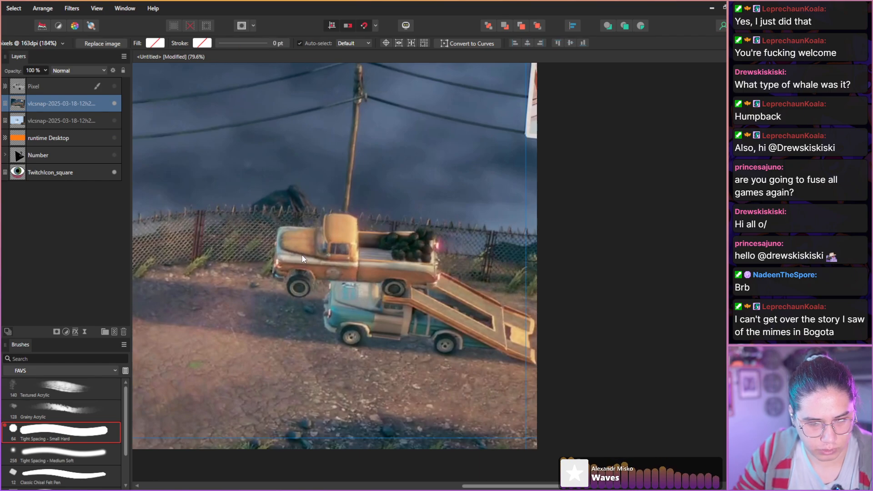
{"action": "scroll", "coordinate": [303, 259], "scroll_direction": "up", "scroll_amount": 3}
{"action": "left_click_drag", "start_coordinate": [294, 242], "coordinate": [328, 239]}
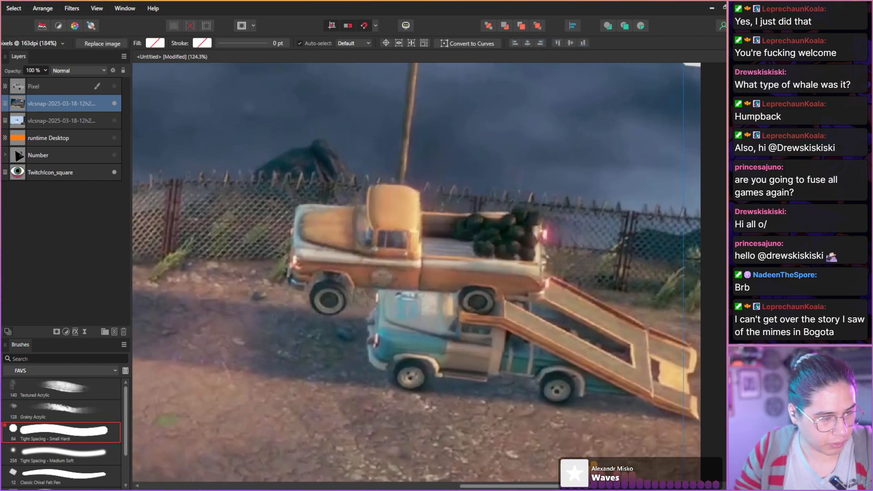
Try to inpaint the whole orange truck out of the Deliver at All Costs still, and undo the inpainting.
{"action": "key", "text": "b"}
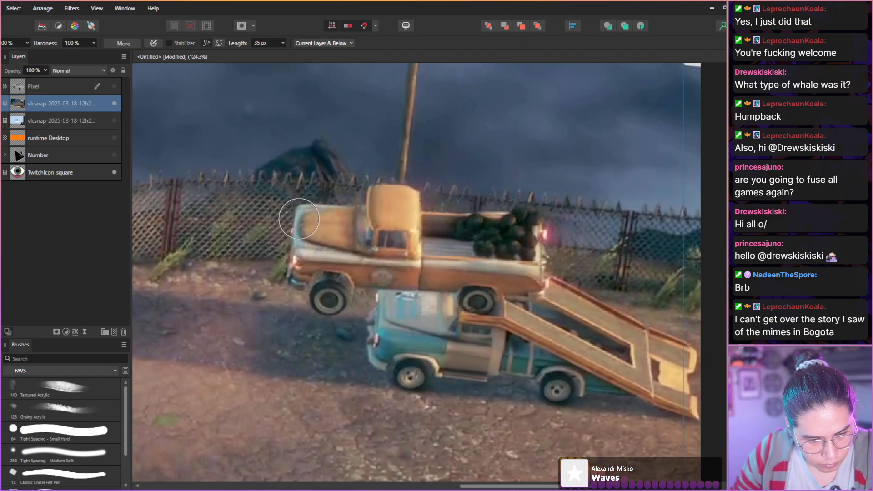
{"action": "mouse_move", "coordinate": [303, 210]}
{"action": "left_mouse_down"}
{"action": "mouse_move", "coordinate": [300, 273]}
{"action": "mouse_move", "coordinate": [319, 275]}
{"action": "mouse_move", "coordinate": [321, 298]}
{"action": "mouse_move", "coordinate": [336, 297]}
{"action": "mouse_move", "coordinate": [345, 277]}
{"action": "mouse_move", "coordinate": [459, 283]}
{"action": "mouse_move", "coordinate": [476, 299]}
{"action": "mouse_move", "coordinate": [486, 287]}
{"action": "mouse_move", "coordinate": [531, 285]}
{"action": "mouse_move", "coordinate": [534, 239]}
{"action": "mouse_move", "coordinate": [517, 217]}
{"action": "mouse_move", "coordinate": [420, 215]}
{"action": "mouse_move", "coordinate": [396, 194]}
{"action": "mouse_move", "coordinate": [378, 195]}
{"action": "mouse_move", "coordinate": [355, 213]}
{"action": "mouse_move", "coordinate": [310, 216]}
{"action": "mouse_move", "coordinate": [308, 247]}
{"action": "mouse_move", "coordinate": [336, 254]}
{"action": "mouse_move", "coordinate": [353, 234]}
{"action": "mouse_move", "coordinate": [364, 258]}
{"action": "mouse_move", "coordinate": [378, 216]}
{"action": "mouse_move", "coordinate": [388, 246]}
{"action": "mouse_move", "coordinate": [398, 230]}
{"action": "mouse_move", "coordinate": [427, 252]}
{"action": "mouse_move", "coordinate": [443, 247]}
{"action": "mouse_move", "coordinate": [455, 256]}
{"action": "mouse_move", "coordinate": [485, 249]}
{"action": "mouse_move", "coordinate": [501, 262]}
{"action": "mouse_move", "coordinate": [518, 233]}
{"action": "mouse_move", "coordinate": [512, 263]}
{"action": "left_mouse_up"}
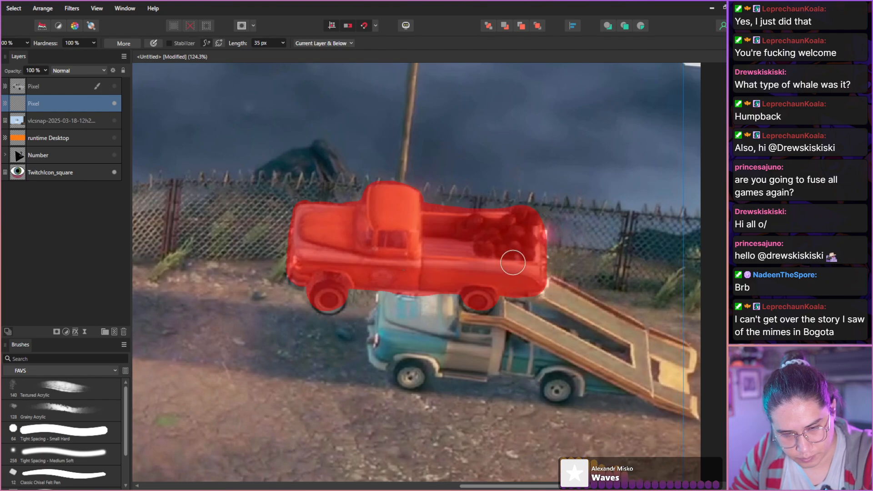
{"action": "left_click_drag", "start_coordinate": [308, 242], "coordinate": [266, 222]}
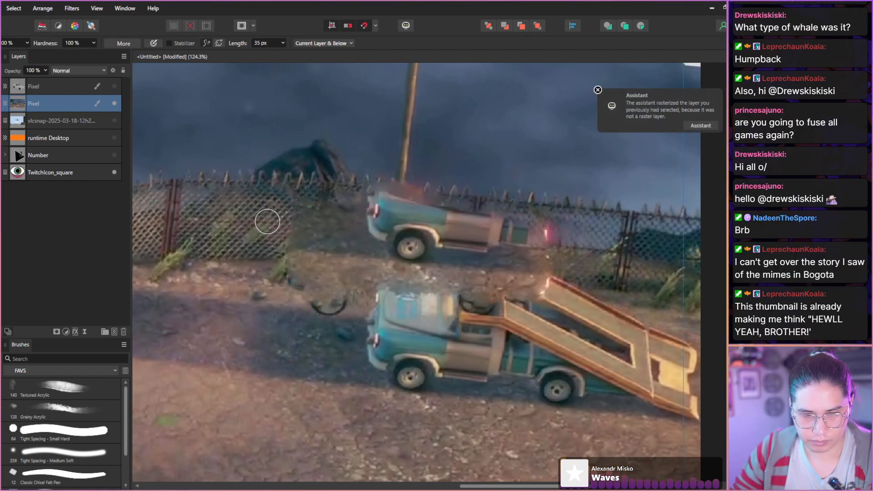
{"action": "key", "text": "ctrl+z"}
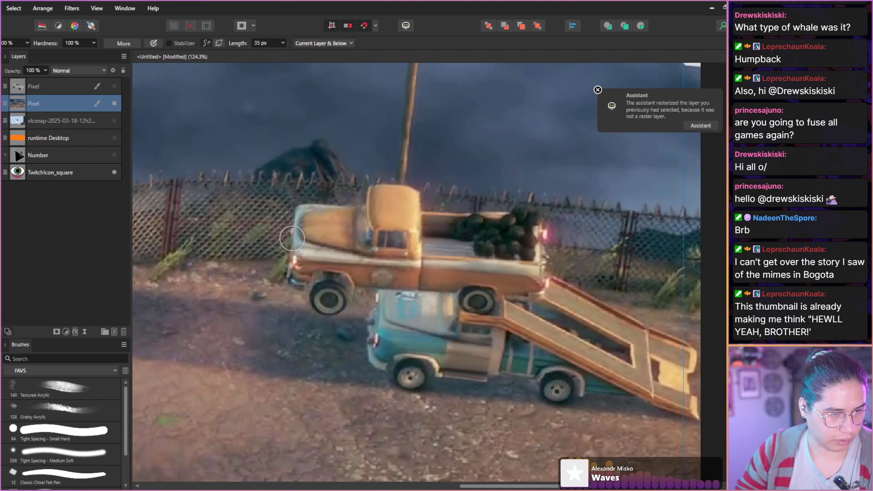
{"action": "key", "text": "ctrl+z"}
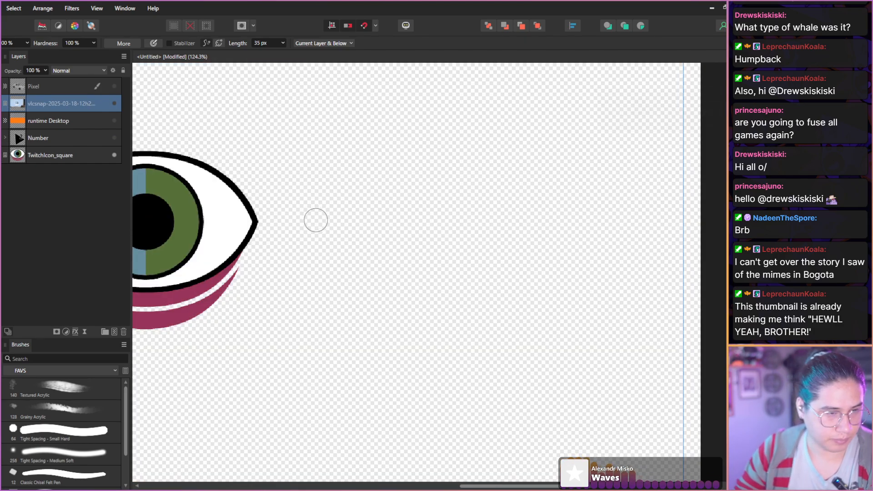
{"action": "key", "text": "ctrl+shift+z"}
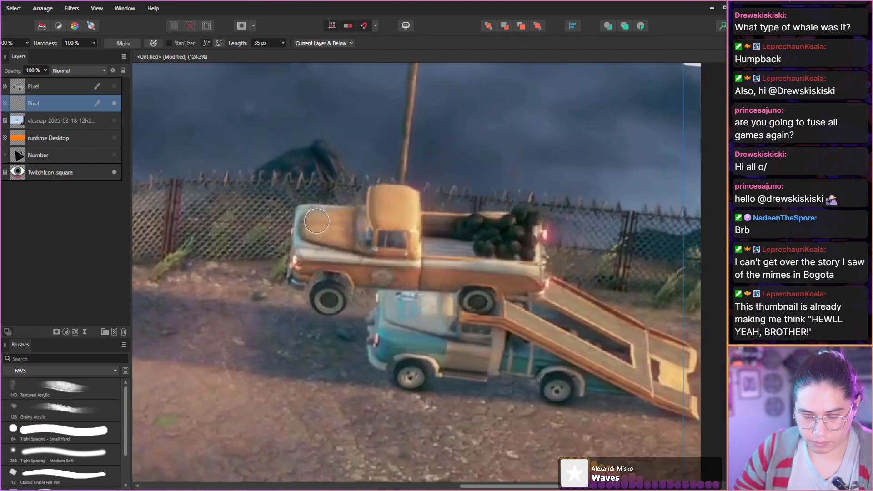
Try adding a new pixel layer above the still, and undo it along with the still's rasterization.
{"action": "key", "text": "ctrl+shift+n"}
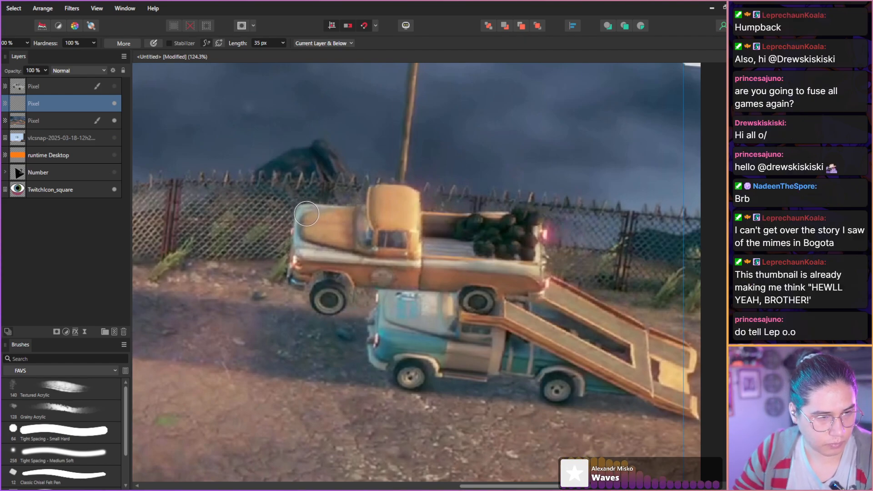
{"action": "key", "text": "b"}
{"action": "key", "text": "ctrl+z"}
{"action": "key", "text": "ctrl+z"}
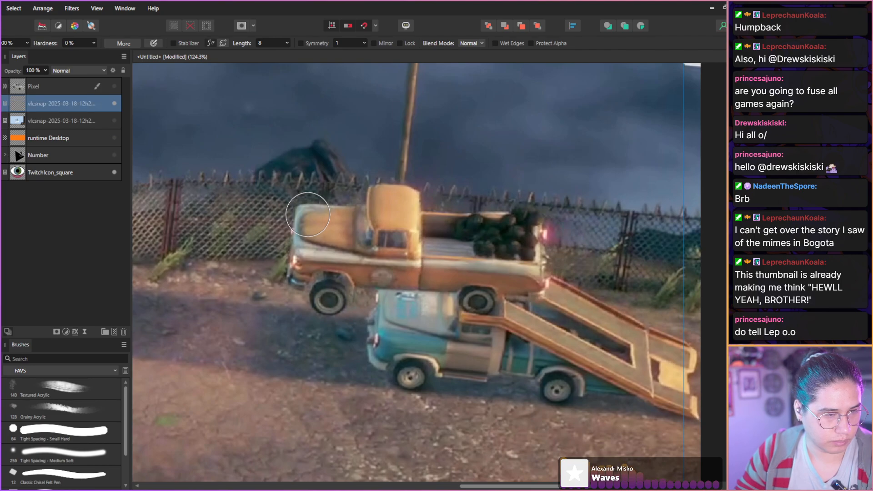
Try inpainting the front half of the orange truck on a duplicate of the still, and undo both the inpainting and the duplicate.
{"action": "key", "text": "ctrl+j"}
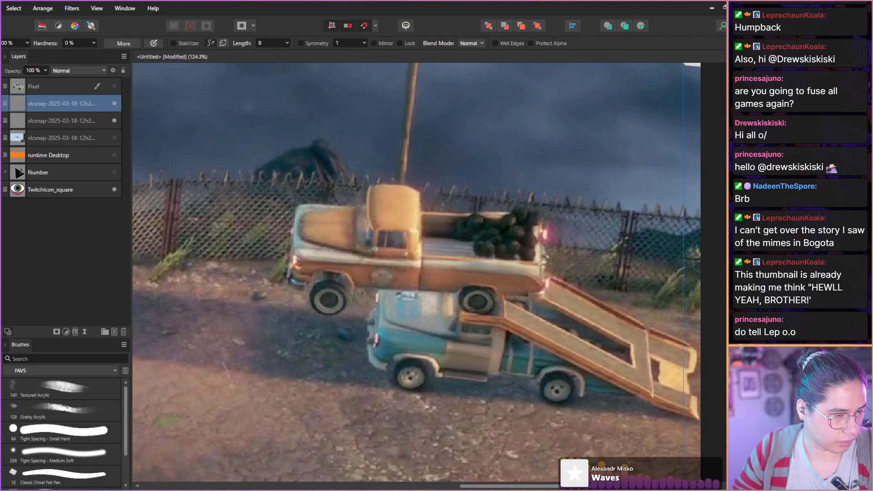
{"action": "key", "text": "j"}
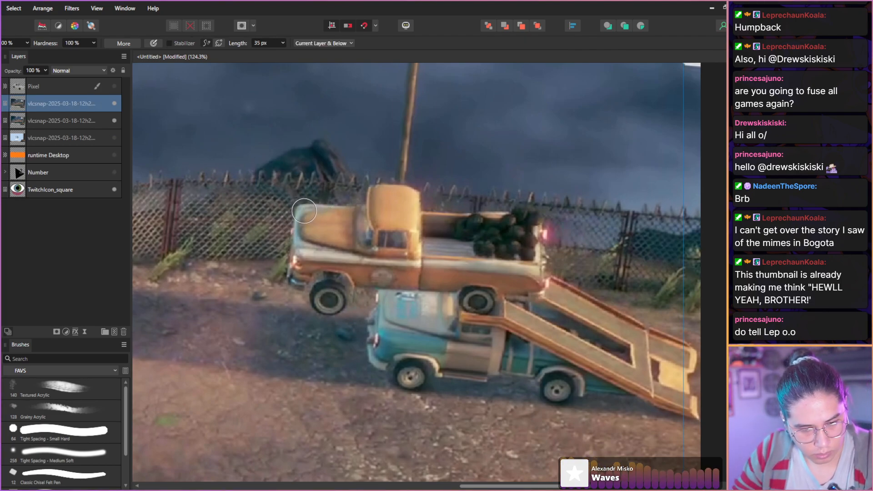
{"action": "mouse_move", "coordinate": [303, 211]}
{"action": "left_mouse_down"}
{"action": "mouse_move", "coordinate": [300, 272]}
{"action": "mouse_move", "coordinate": [318, 273]}
{"action": "mouse_move", "coordinate": [332, 297]}
{"action": "mouse_move", "coordinate": [345, 280]}
{"action": "mouse_move", "coordinate": [365, 281]}
{"action": "mouse_move", "coordinate": [369, 197]}
{"action": "mouse_move", "coordinate": [356, 211]}
{"action": "mouse_move", "coordinate": [320, 211]}
{"action": "mouse_move", "coordinate": [312, 233]}
{"action": "mouse_move", "coordinate": [324, 254]}
{"action": "mouse_move", "coordinate": [350, 230]}
{"action": "mouse_move", "coordinate": [359, 278]}
{"action": "left_mouse_up"}
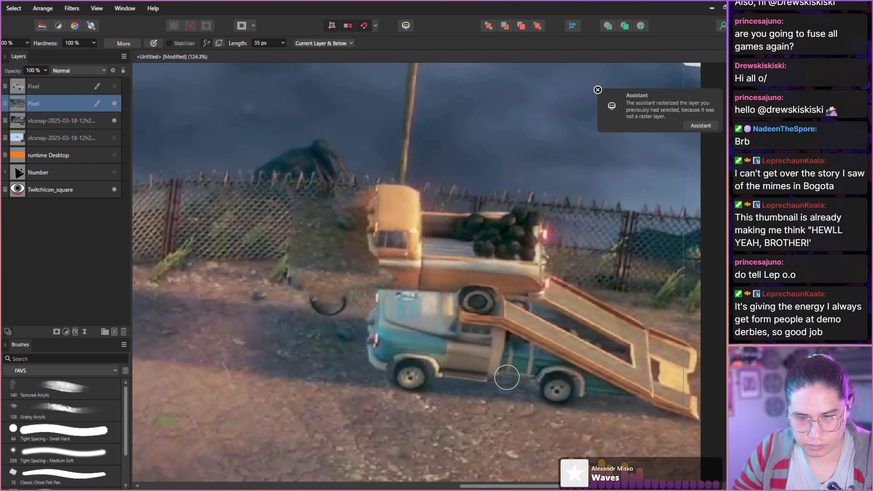
{"action": "key", "text": "ctrl+z"}
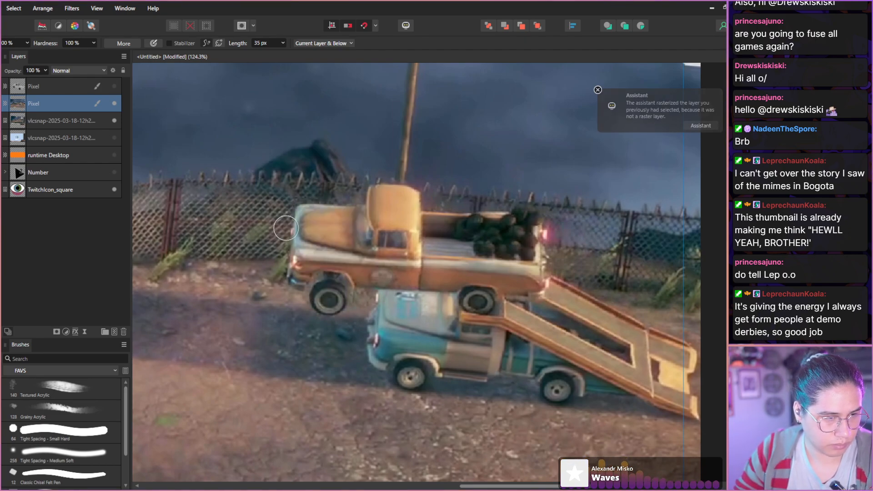
{"action": "key", "text": "ctrl+z"}
{"action": "key", "text": "ctrl+z"}
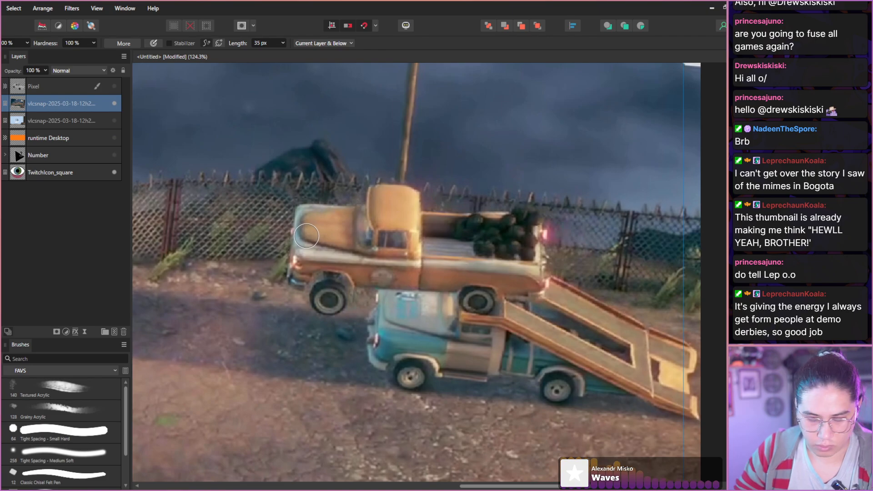
Add a pixel layer above the Deliver at All Costs still and inpaint the front half of the orange truck on it.
{"action": "key", "text": "ctrl+shift+n"}
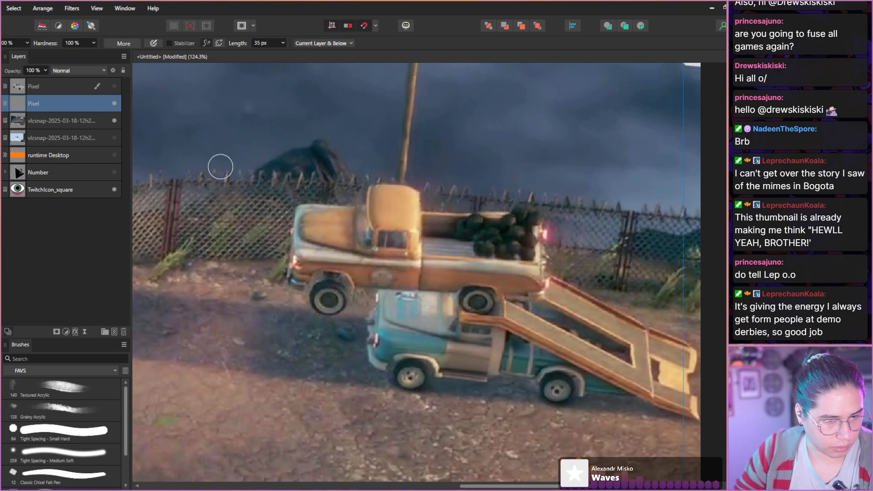
{"action": "left_click", "coordinate": [302, 212]}
{"action": "mouse_move", "coordinate": [301, 213]}
{"action": "left_mouse_down"}
{"action": "mouse_move", "coordinate": [297, 274]}
{"action": "mouse_move", "coordinate": [320, 299]}
{"action": "mouse_move", "coordinate": [336, 296]}
{"action": "mouse_move", "coordinate": [349, 282]}
{"action": "mouse_move", "coordinate": [370, 281]}
{"action": "mouse_move", "coordinate": [366, 196]}
{"action": "mouse_move", "coordinate": [349, 214]}
{"action": "mouse_move", "coordinate": [314, 215]}
{"action": "mouse_move", "coordinate": [309, 253]}
{"action": "mouse_move", "coordinate": [349, 248]}
{"action": "mouse_move", "coordinate": [356, 270]}
{"action": "left_mouse_up"}
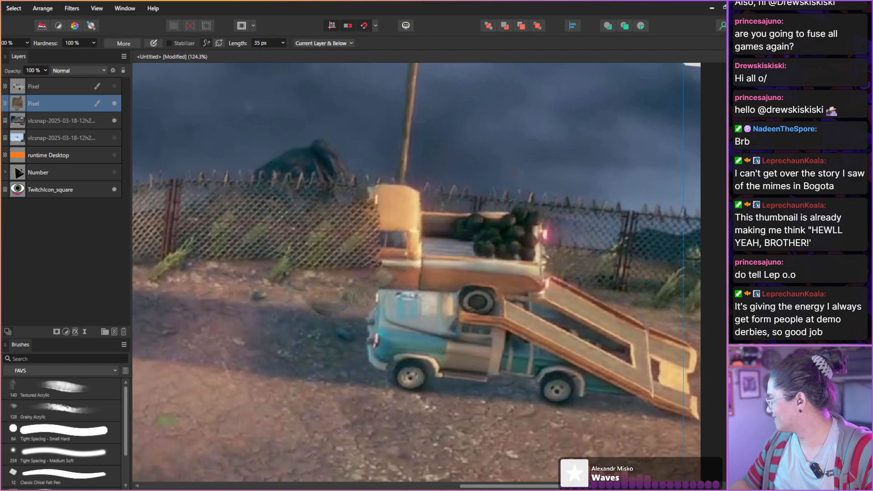
Switch to the Wheel of Demos video in VLC and find the Deliver at All Costs chase behind the ramp truck, around 1:39:38.
{"action": "key", "text": "alt+Tab"}
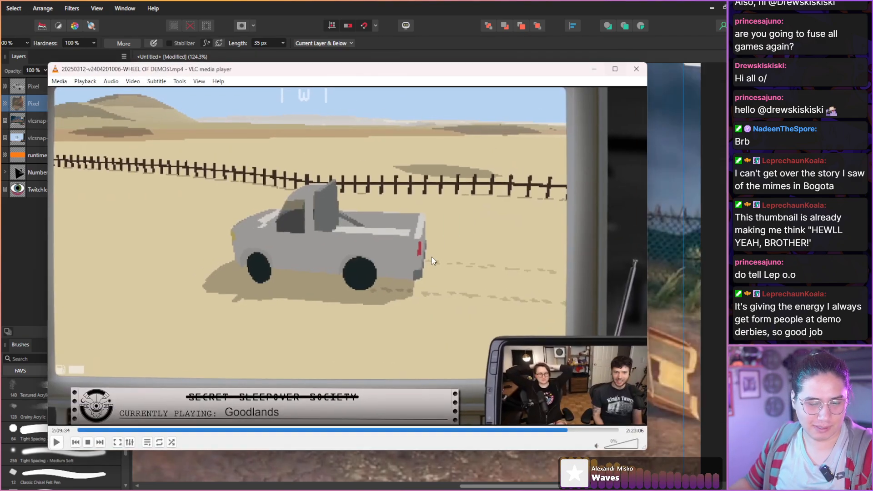
{"action": "left_click", "coordinate": [386, 430]}
{"action": "left_click_drag", "start_coordinate": [385, 433], "coordinate": [454, 430]}
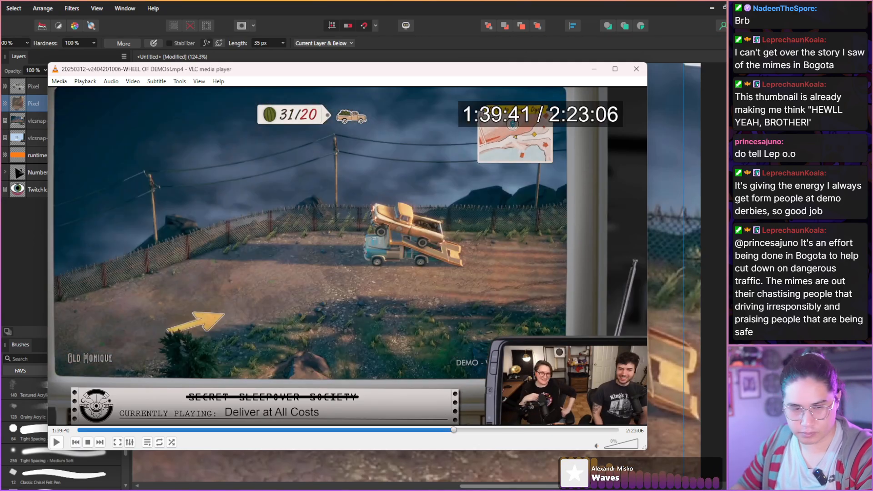
{"action": "key", "text": "shift+Left"}
{"action": "key", "text": "shift+Left"}
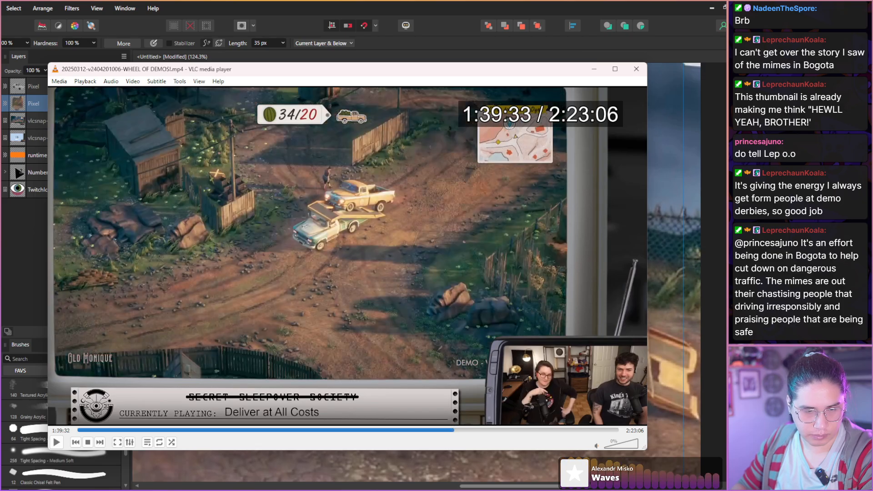
{"action": "key", "text": "shift+Right"}
{"action": "key", "text": "shift+Right"}
{"action": "key", "text": "shift+Right"}
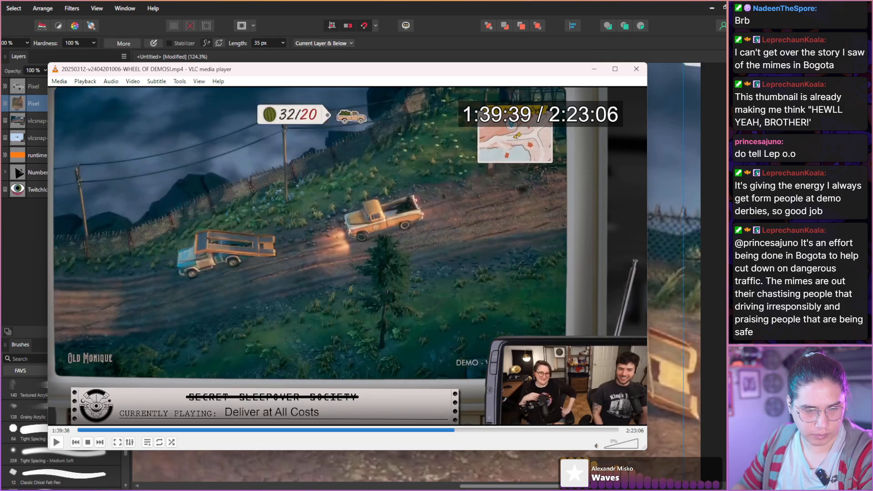
{"action": "key", "text": "shift+Right"}
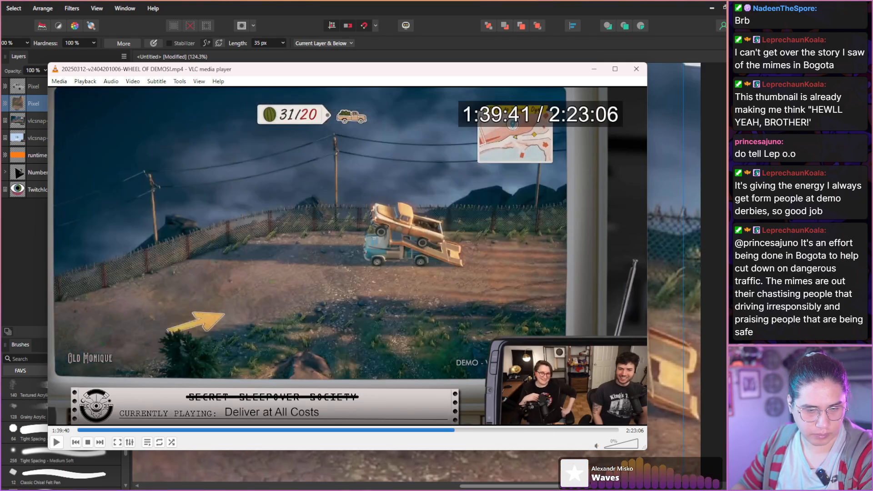
{"action": "key", "text": "shift+Left"}
Play on in short bursts to 1:39:39, with the orange truck just behind the ramp truck, and take a snapshot.
{"action": "key", "text": "space"}
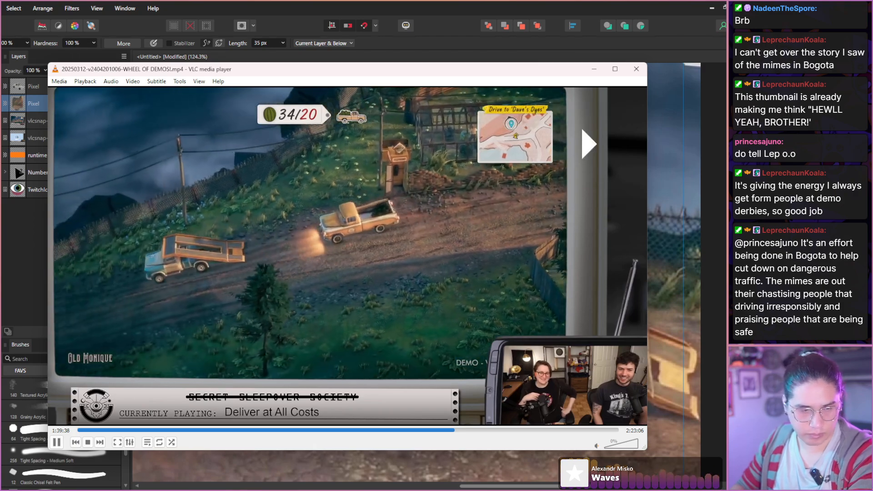
{"action": "key", "text": "space"}
{"action": "key", "text": "space"}
{"action": "key", "text": "space"}
{"action": "key", "text": "space"}
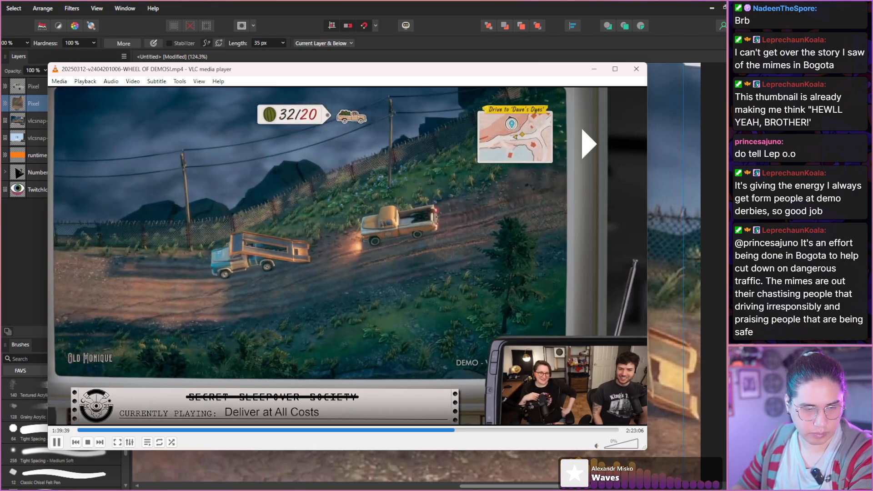
{"action": "key", "text": "space"}
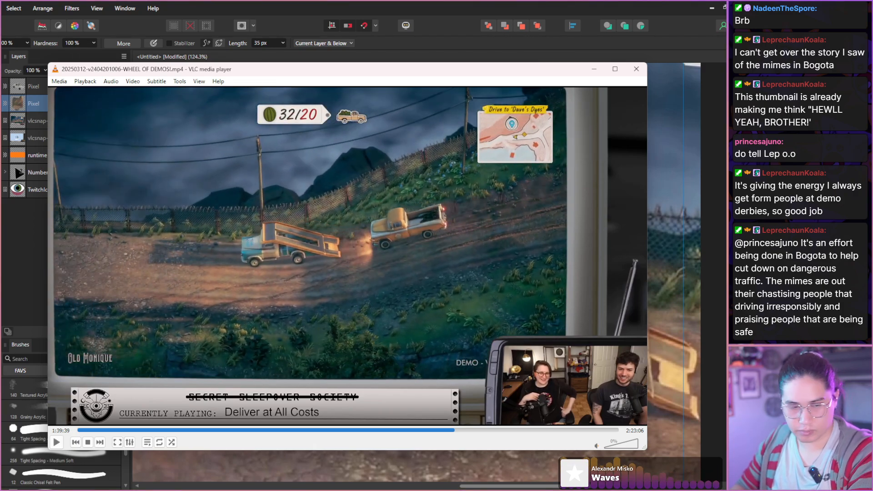
{"action": "key", "text": "shift+s"}
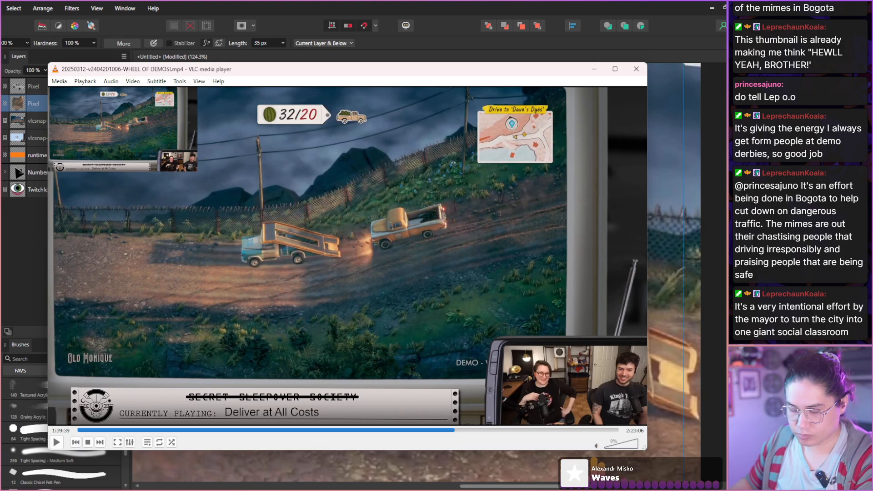
Advance the video a few frames to where the orange truck's headlights reach the ramp, and take another snapshot.
{"action": "key", "text": "e"}
{"action": "key", "text": "e"}
{"action": "key", "text": "e"}
{"action": "key", "text": "e"}
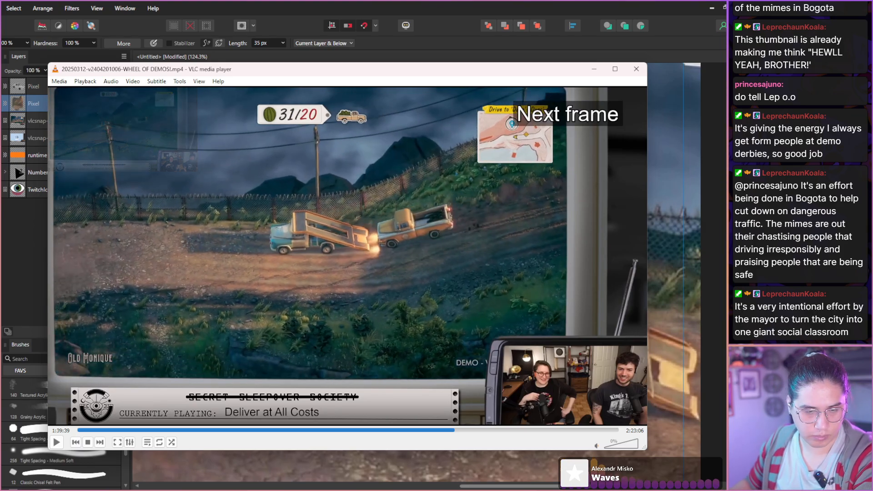
{"action": "key", "text": "shift+s"}
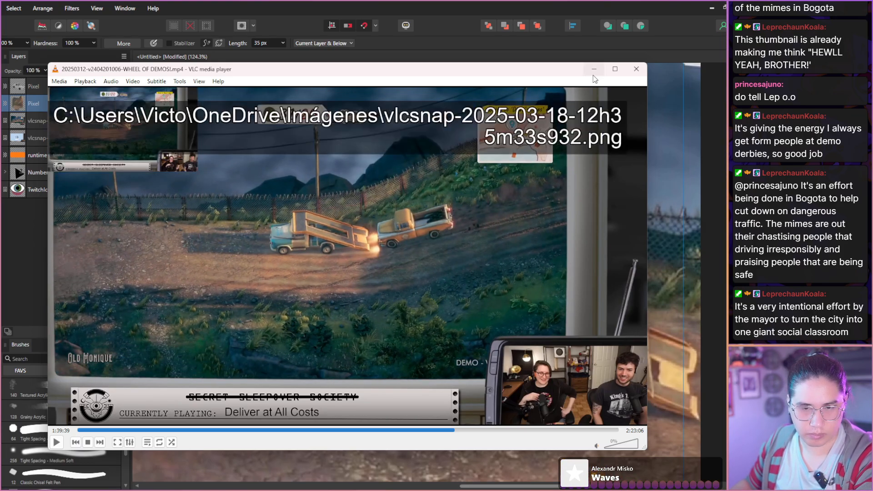
Switch back to the thumbnail document and place the latest video snapshot on the canvas.
{"action": "key", "text": "alt+Tab"}
{"action": "scroll", "coordinate": [444, 278], "scroll_direction": "down", "scroll_amount": 5}
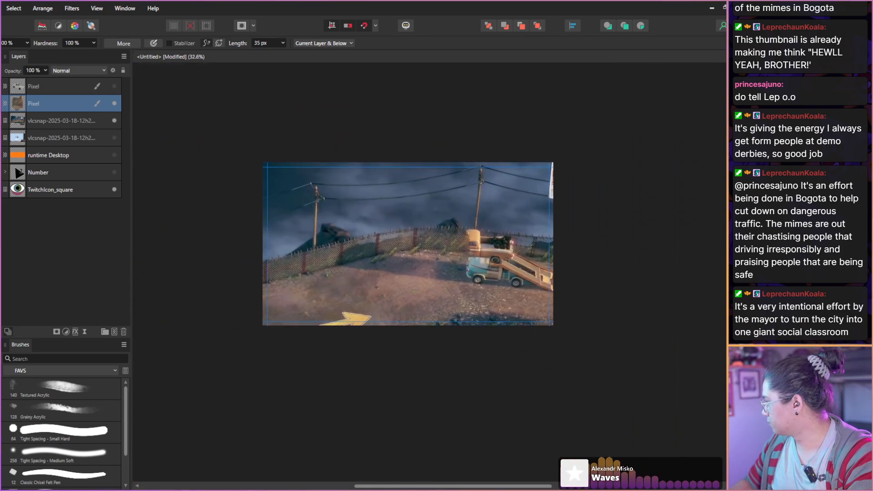
{"action": "left_click_drag", "start_coordinate": [451, 197], "coordinate": [411, 285]}
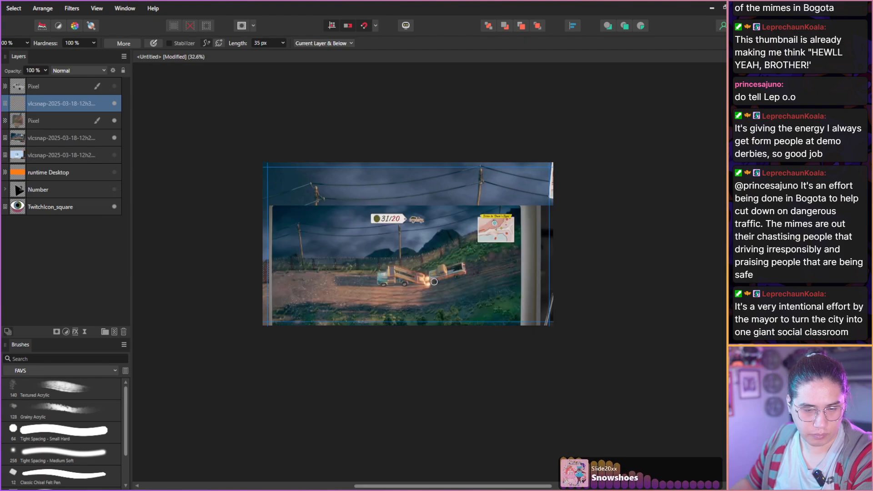
Hide the inpainted pixel layer and the old Deliver at All Costs still, and make the new snapshot the active layer.
{"action": "left_click", "coordinate": [62, 122]}
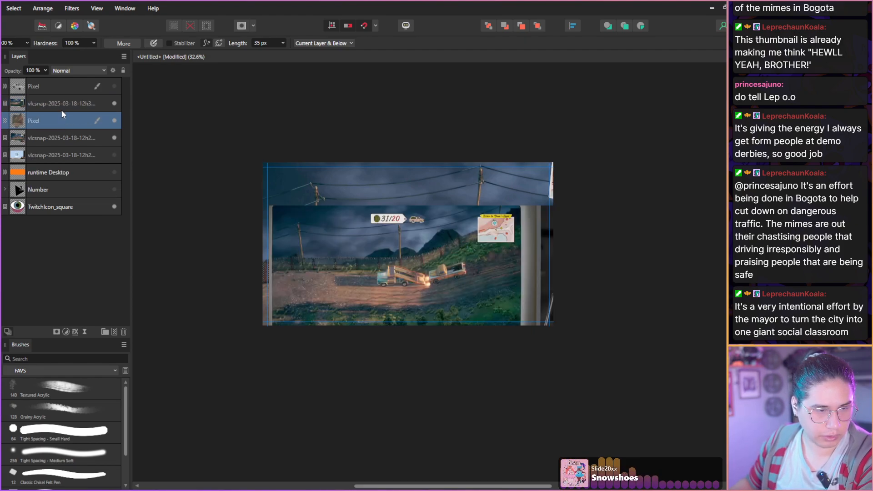
{"action": "left_click", "coordinate": [114, 138]}
{"action": "left_click", "coordinate": [63, 110]}
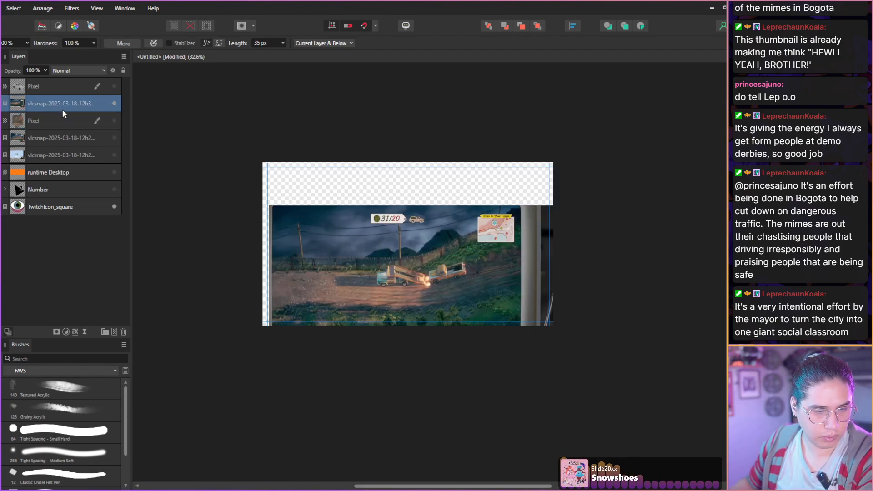
Rotate the new snapshot slightly clockwise, enlarge it to 189%, and position it to fill the canvas with the ramp truck near the middle.
{"action": "key", "text": "v"}
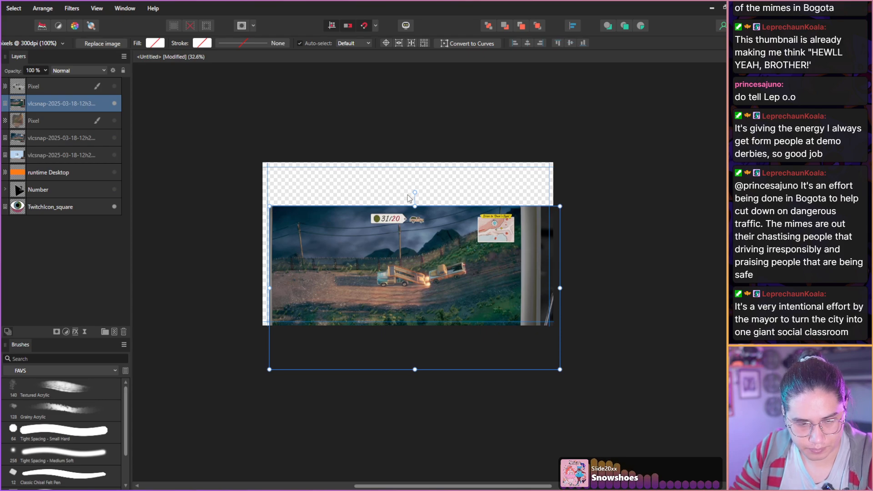
{"action": "left_click_drag", "start_coordinate": [408, 195], "coordinate": [358, 185]}
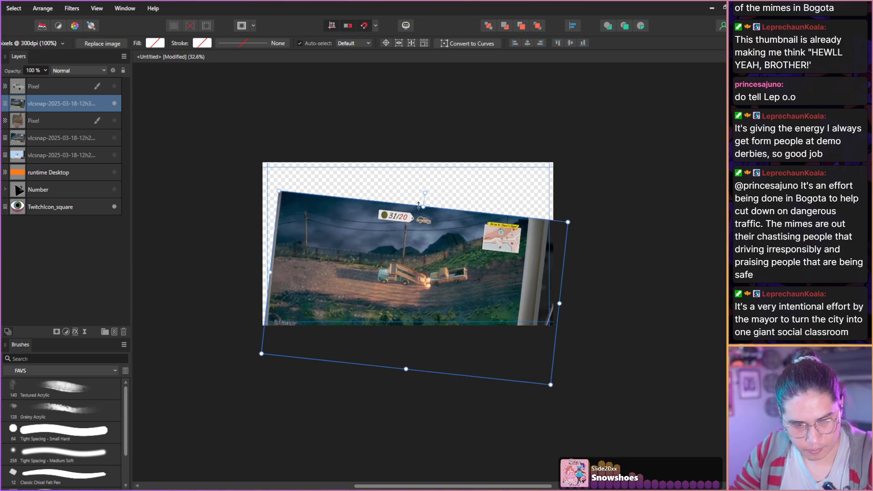
{"action": "left_click_drag", "start_coordinate": [422, 206], "coordinate": [420, 58]}
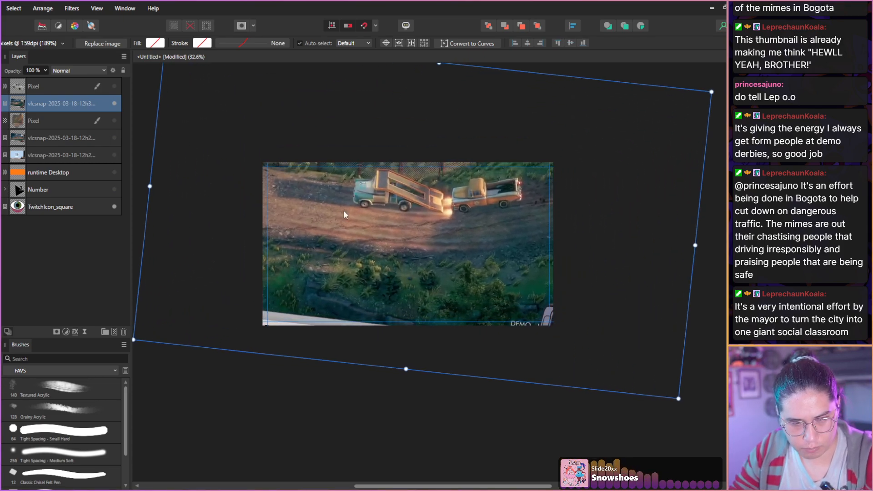
{"action": "left_click_drag", "start_coordinate": [334, 236], "coordinate": [350, 278]}
{"action": "scroll", "coordinate": [504, 363], "scroll_direction": "up", "scroll_amount": 1}
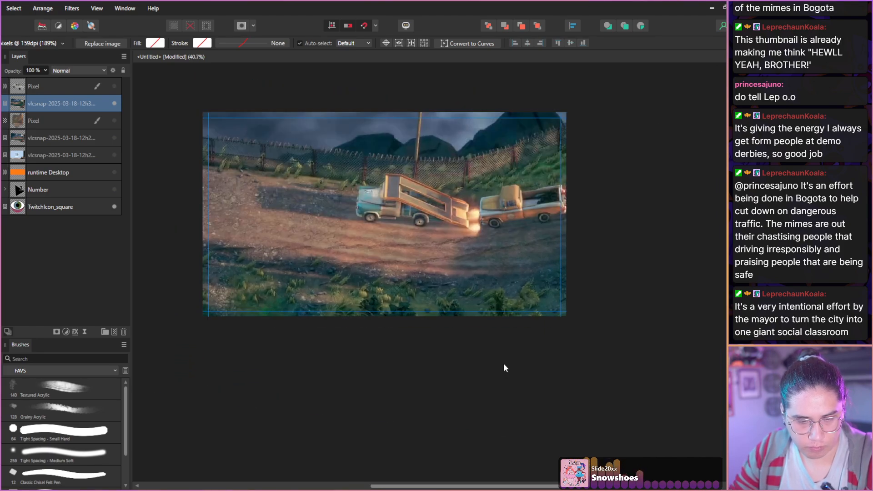
{"action": "left_click_drag", "start_coordinate": [368, 266], "coordinate": [366, 275]}
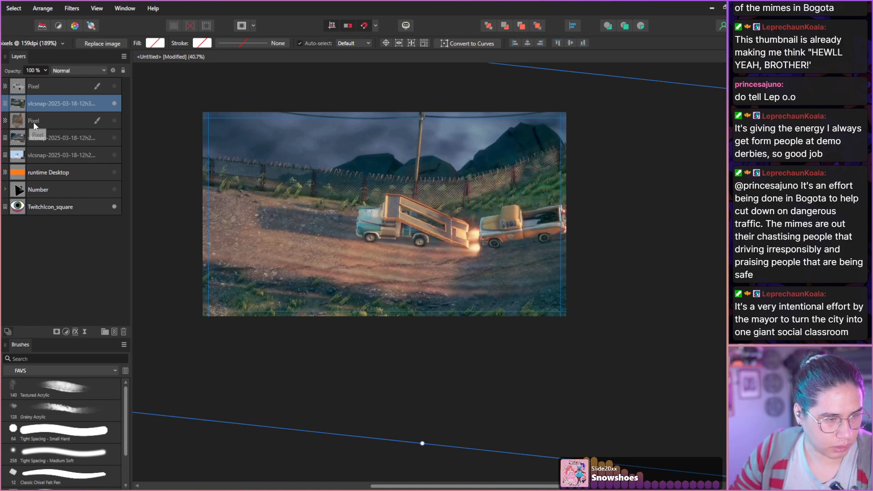
Delete the old inpainted layer, and inpaint the orange truck behind the ramp out of the new snapshot on a fresh pixel layer.
{"action": "left_click_drag", "start_coordinate": [34, 121], "coordinate": [31, 95]}
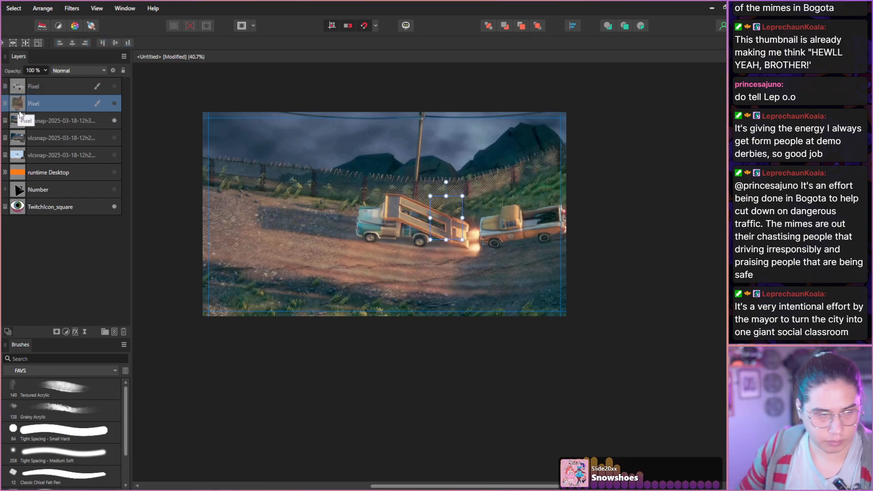
{"action": "key", "text": "Delete"}
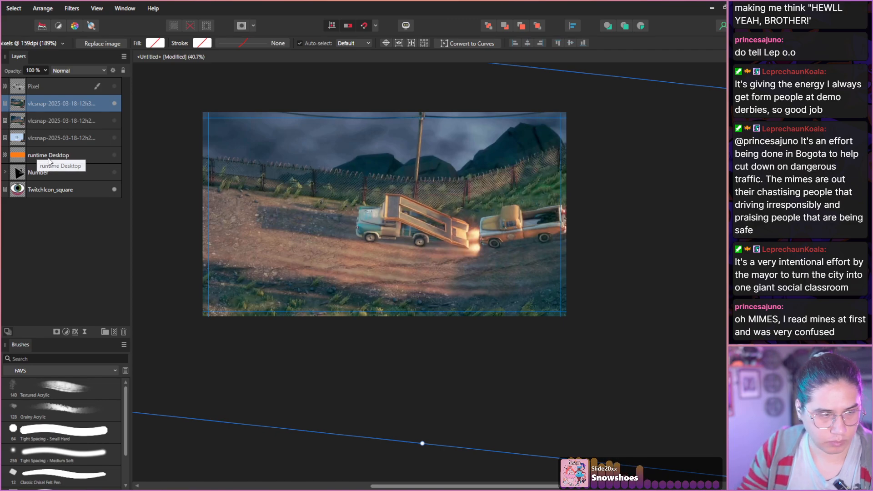
{"action": "key", "text": "ctrl+z"}
{"action": "key", "text": "j"}
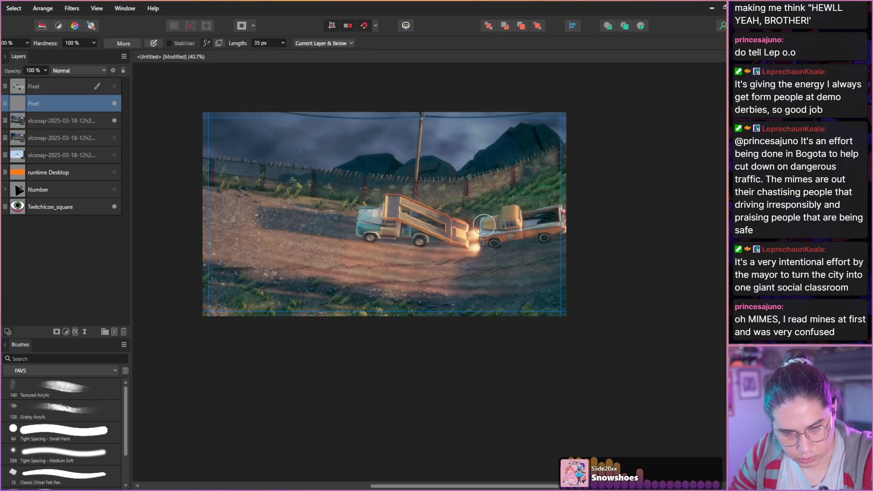
{"action": "mouse_move", "coordinate": [482, 224]}
{"action": "left_mouse_down"}
{"action": "mouse_move", "coordinate": [496, 245]}
{"action": "mouse_move", "coordinate": [537, 219]}
{"action": "mouse_move", "coordinate": [557, 225]}
{"action": "left_mouse_up"}
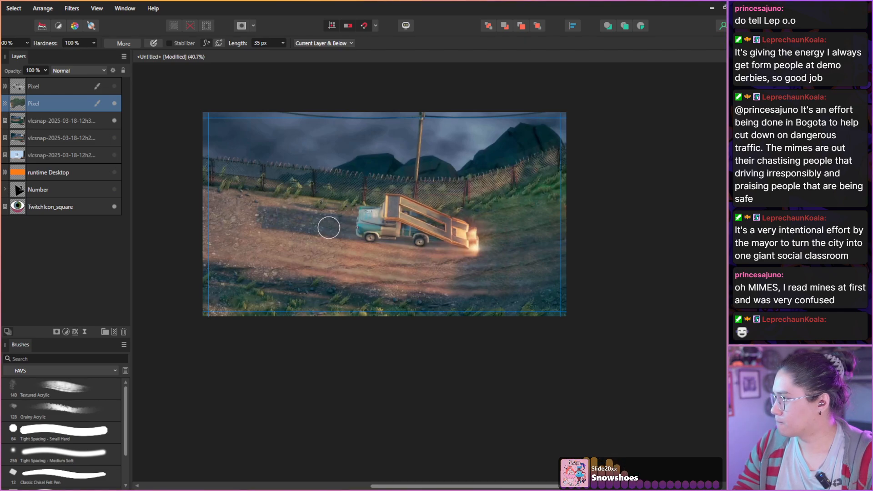
Delete the hidden layer holding the old Deliver at All Costs still.
{"action": "scroll", "coordinate": [263, 207], "scroll_direction": "up", "scroll_amount": 1}
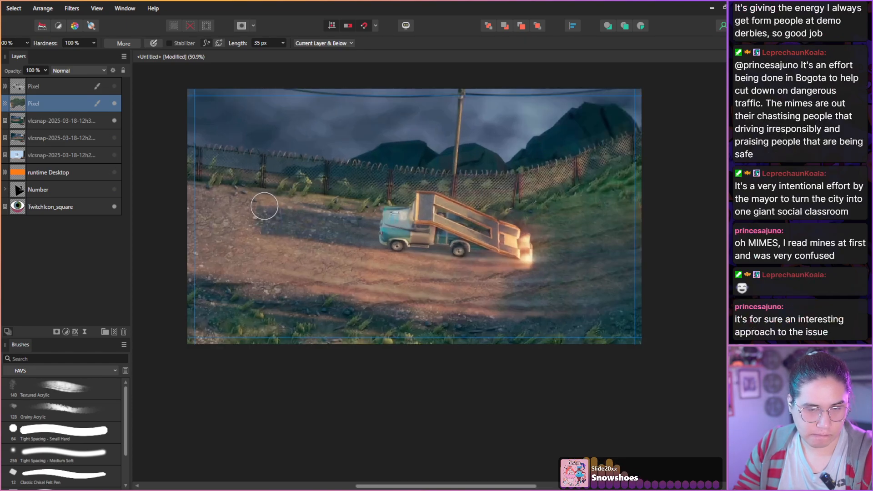
{"action": "left_click", "coordinate": [42, 142]}
{"action": "left_click", "coordinate": [123, 331]}
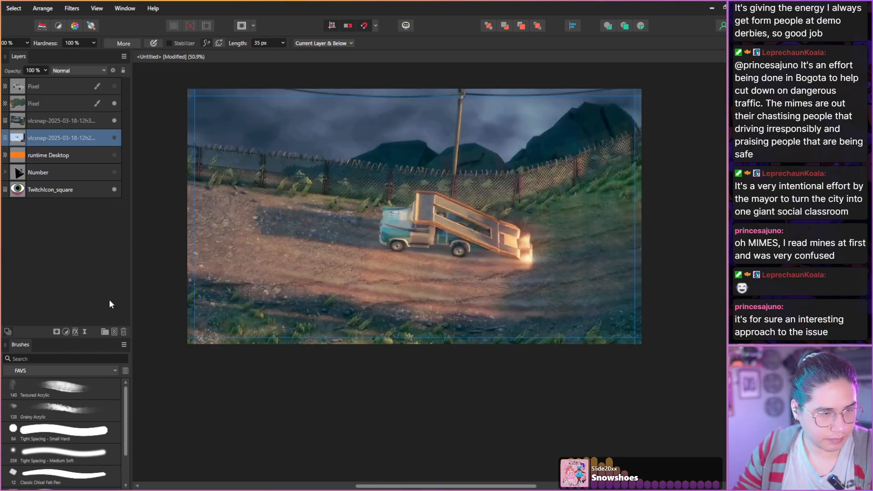
Show the cut-out pickup again, scale it down slightly, and place it on top of the ramp truck.
{"action": "left_click", "coordinate": [114, 86]}
{"action": "left_click", "coordinate": [58, 86]}
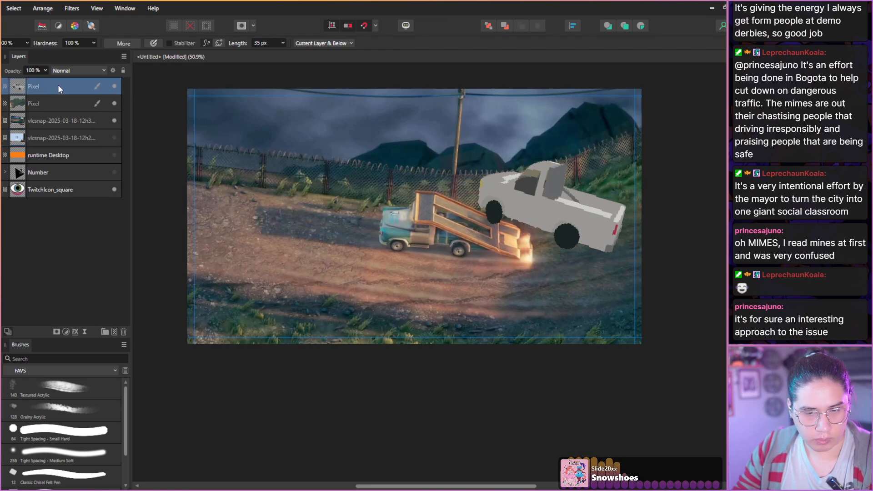
{"action": "key", "text": "v"}
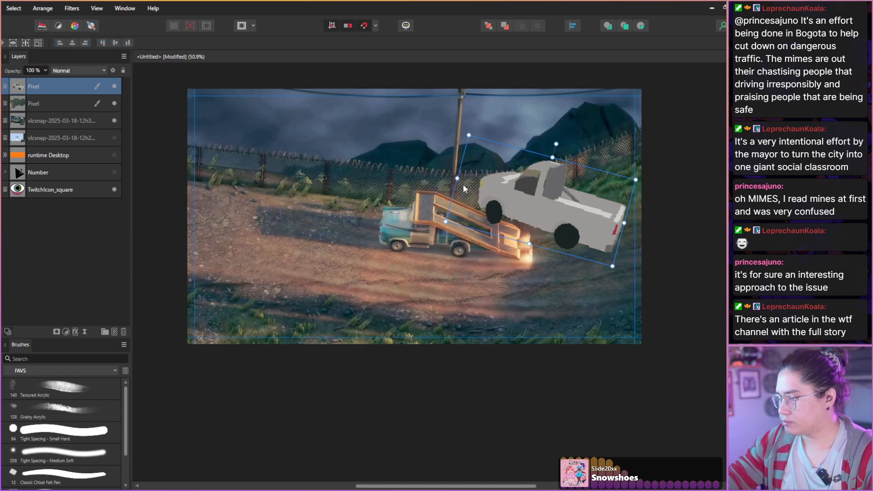
{"action": "left_click_drag", "start_coordinate": [493, 205], "coordinate": [377, 177]}
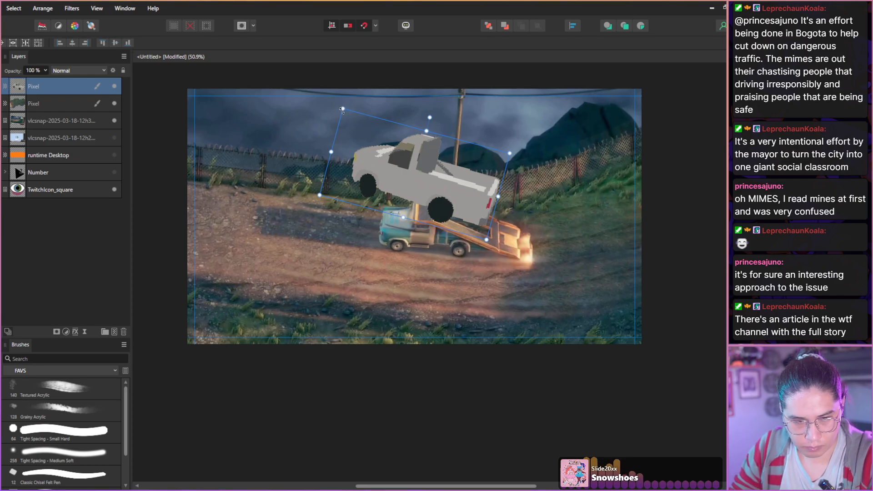
{"action": "left_click_drag", "start_coordinate": [342, 109], "coordinate": [358, 123]}
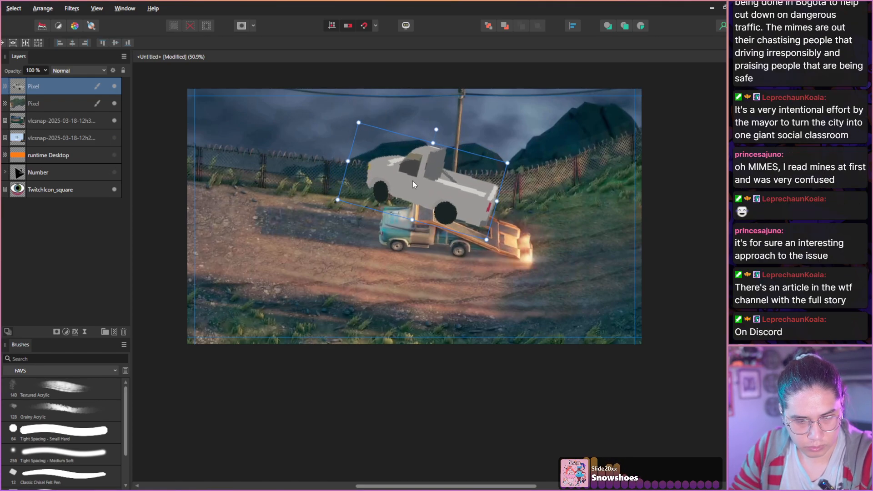
{"action": "left_click_drag", "start_coordinate": [412, 182], "coordinate": [415, 175]}
{"action": "left_click_drag", "start_coordinate": [413, 173], "coordinate": [408, 175]}
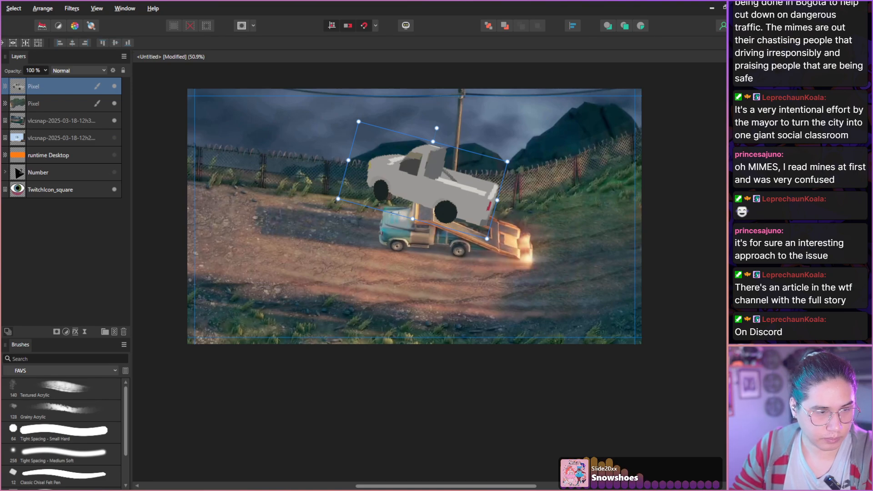
Group the inpainted pixel layer with the new Deliver at All Costs snapshot.
{"action": "left_click", "coordinate": [45, 105]}
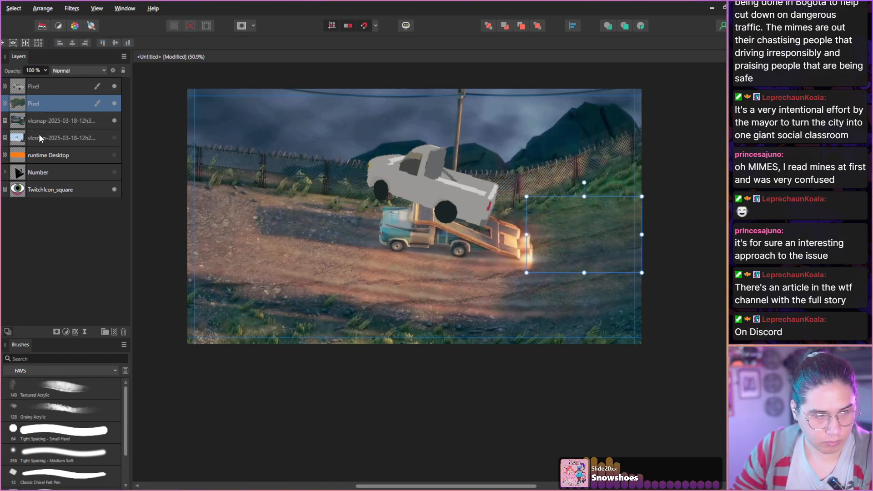
{"action": "left_click", "coordinate": [35, 123], "text": "shift"}
{"action": "key", "text": "ctrl+g"}
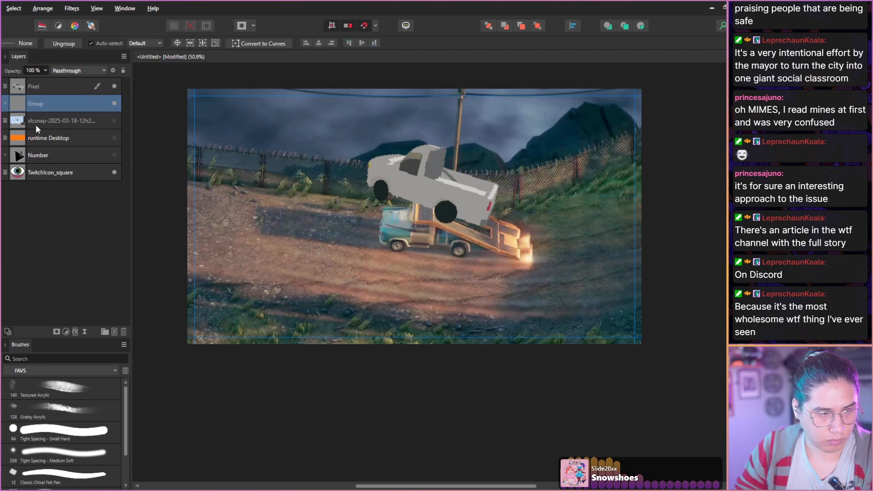
Select the cut-out pickup layer together with the Deliver at All Costs background group.
{"action": "left_click", "coordinate": [38, 122]}
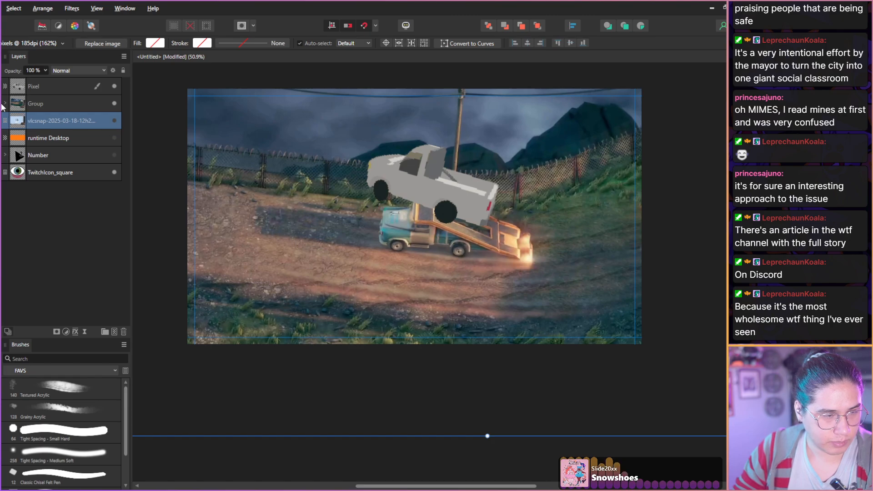
{"action": "left_click", "coordinate": [40, 105]}
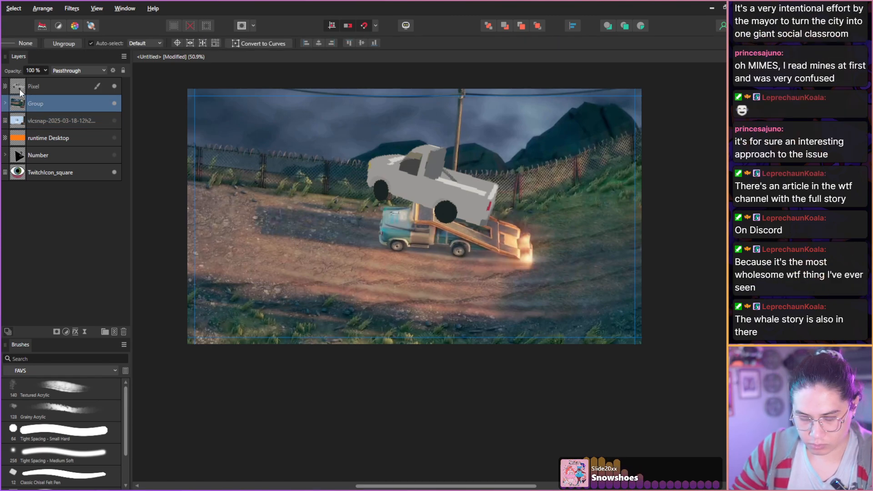
{"action": "left_click", "coordinate": [34, 93], "text": "shift"}
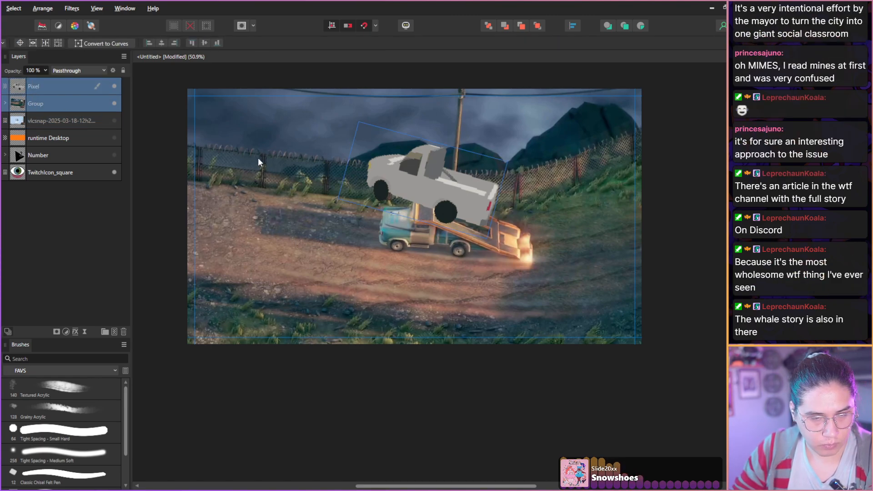
{"action": "key", "text": "b"}
{"action": "left_click", "coordinate": [275, 201]}
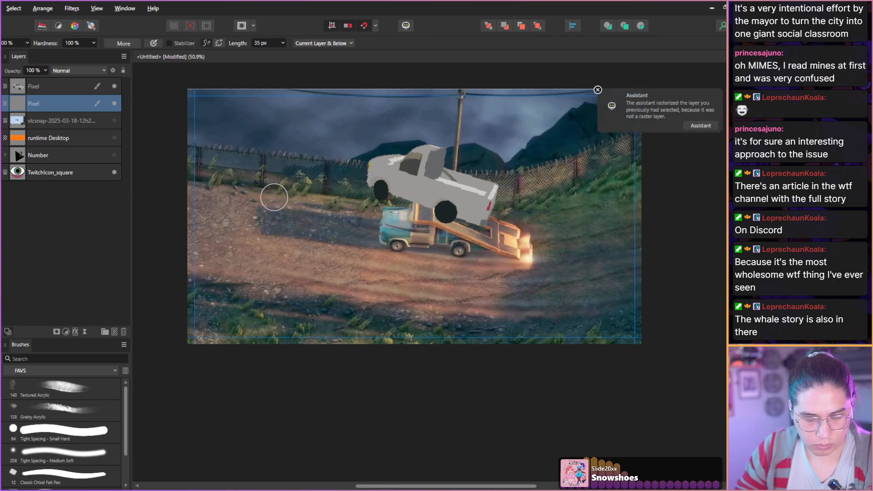
{"action": "key", "text": "ctrl+a"}
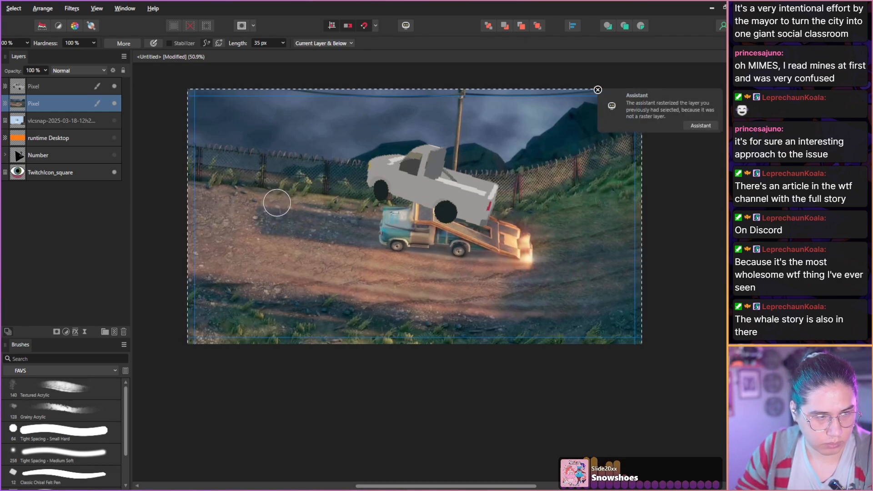
{"action": "key", "text": "ctrl+d"}
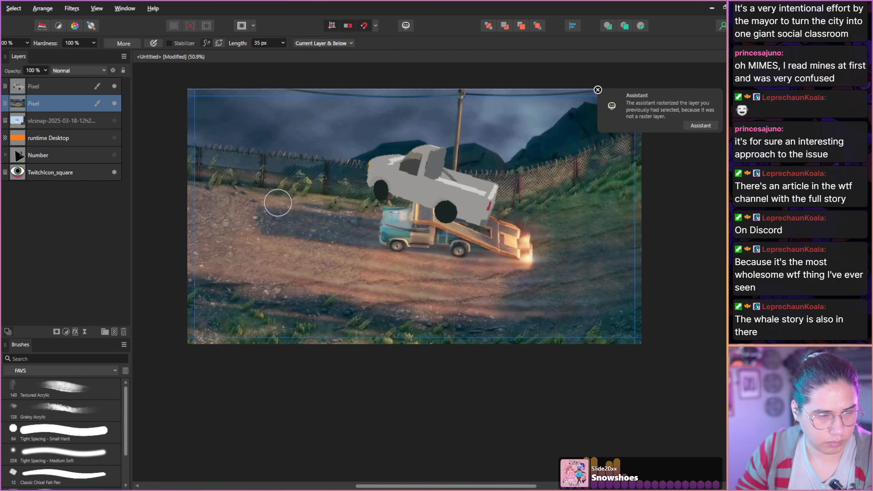
{"action": "key", "text": "ctrl+z"}
Shift the pickup and background group right and down in the frame, and show the runtime Desktop layer above all other layers.
{"action": "key", "text": "v"}
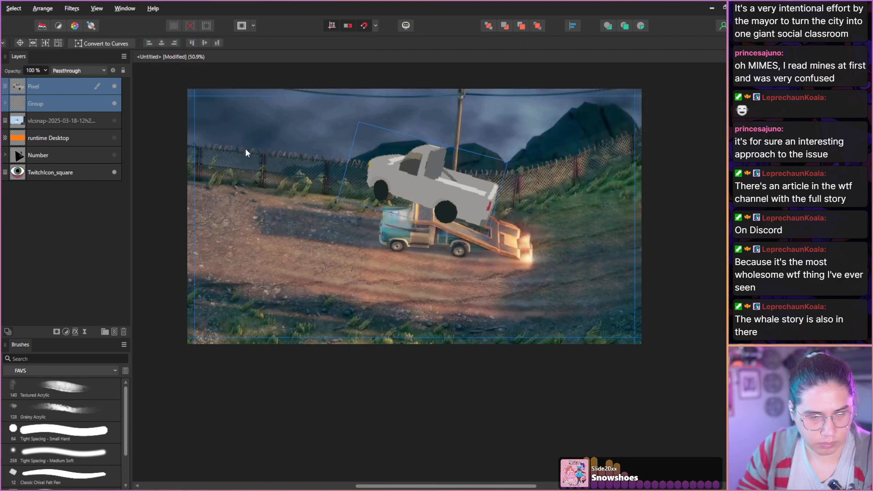
{"action": "left_click_drag", "start_coordinate": [244, 148], "coordinate": [313, 179]}
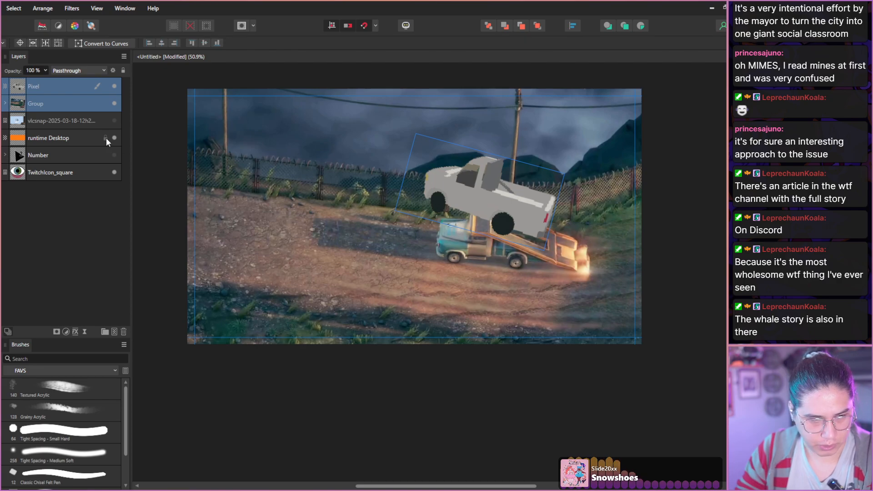
{"action": "left_click_drag", "start_coordinate": [47, 137], "coordinate": [46, 81]}
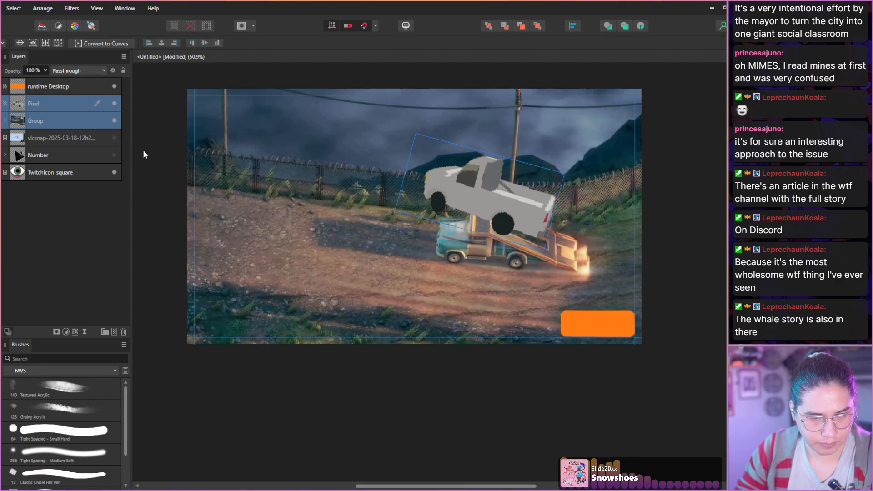
{"action": "left_click_drag", "start_coordinate": [266, 200], "coordinate": [271, 223]}
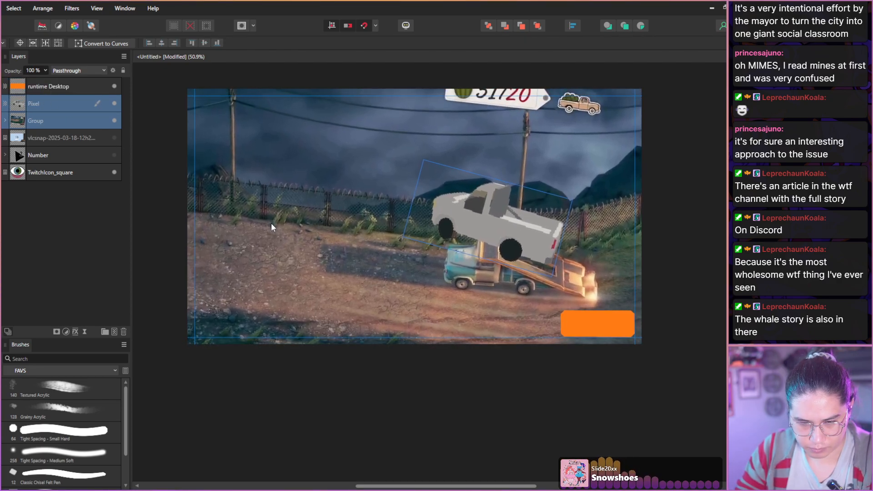
Hide the runtime Desktop layer and inpaint the watermelon counter and truck icon out of the sky on the background group's pixel layer.
{"action": "left_click", "coordinate": [5, 121]}
{"action": "left_click", "coordinate": [37, 142]}
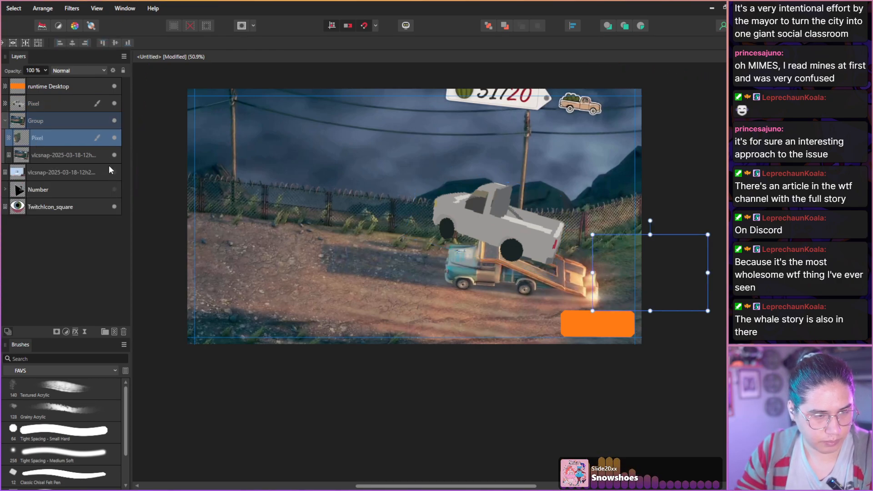
{"action": "left_click", "coordinate": [115, 86]}
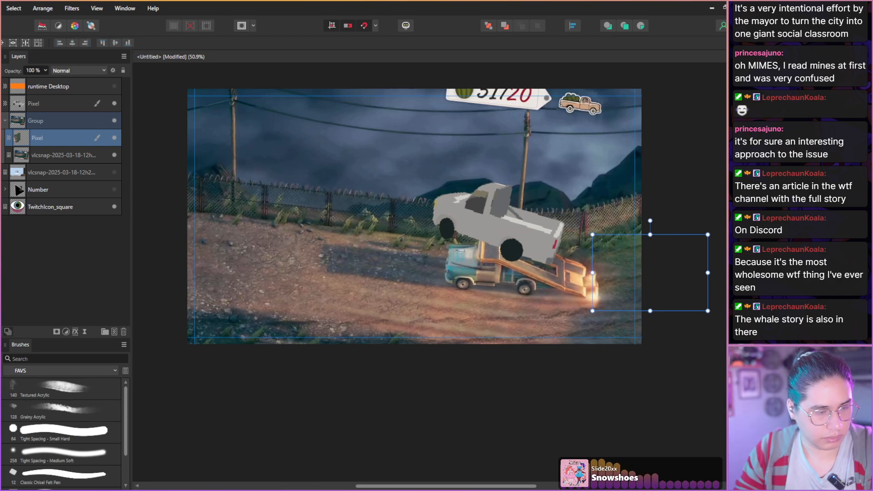
{"action": "key", "text": "b"}
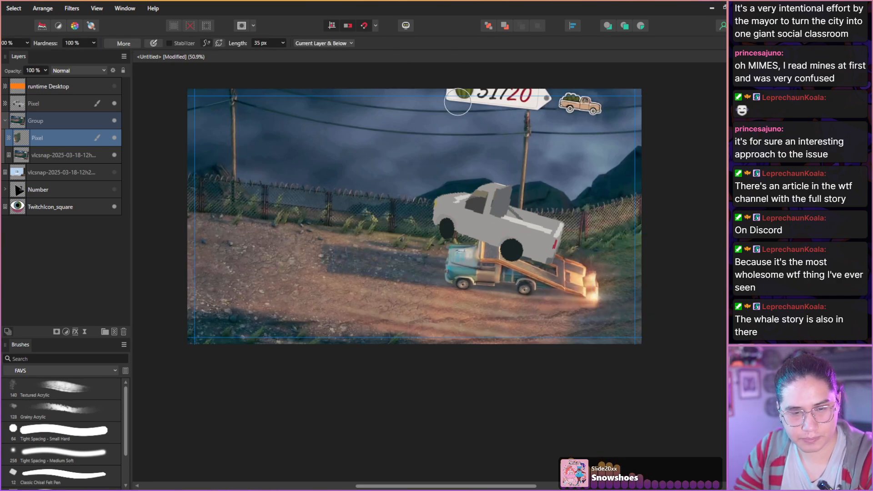
{"action": "mouse_move", "coordinate": [453, 93]}
{"action": "left_mouse_down"}
{"action": "mouse_move", "coordinate": [540, 103]}
{"action": "mouse_move", "coordinate": [536, 93]}
{"action": "mouse_move", "coordinate": [474, 86]}
{"action": "mouse_move", "coordinate": [504, 86]}
{"action": "mouse_move", "coordinate": [586, 109]}
{"action": "left_mouse_up"}
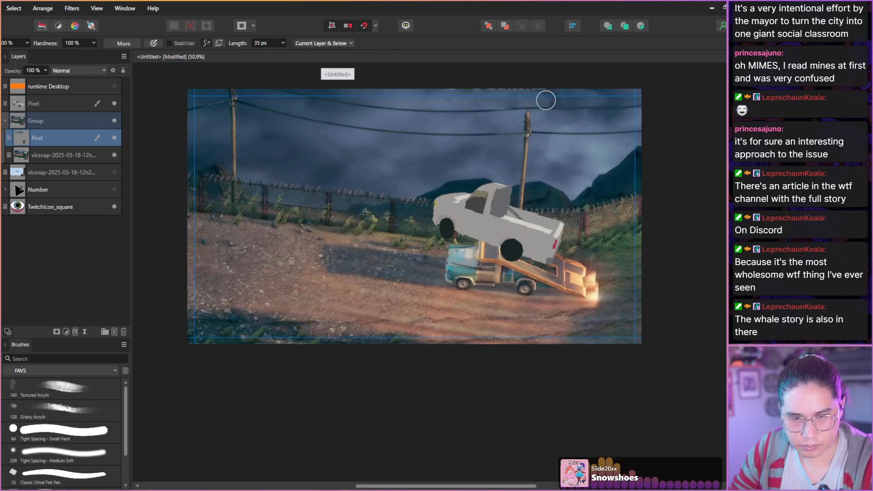
{"action": "mouse_move", "coordinate": [548, 94]}
{"action": "left_mouse_down"}
{"action": "mouse_move", "coordinate": [445, 92]}
{"action": "mouse_move", "coordinate": [551, 97]}
{"action": "left_mouse_up"}
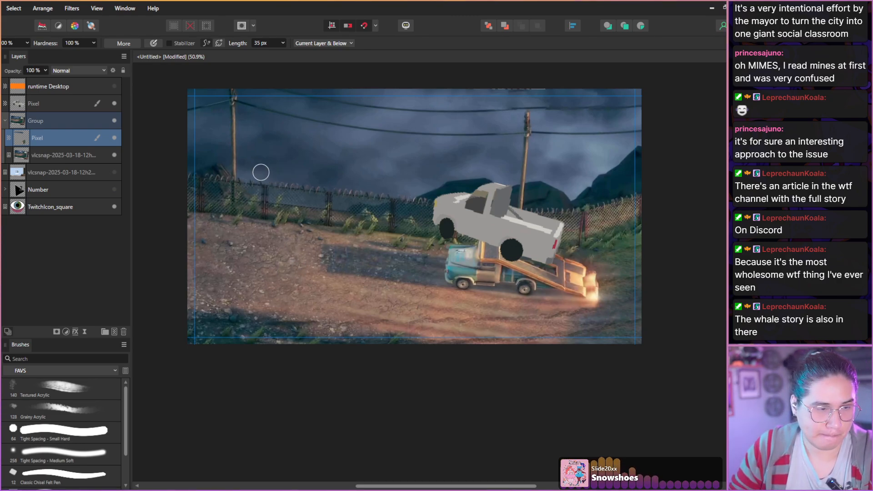
Move the cut-out pickup up and left off the ramp truck, rotate it slightly counterclockwise and scale it down a little.
{"action": "left_click", "coordinate": [42, 109]}
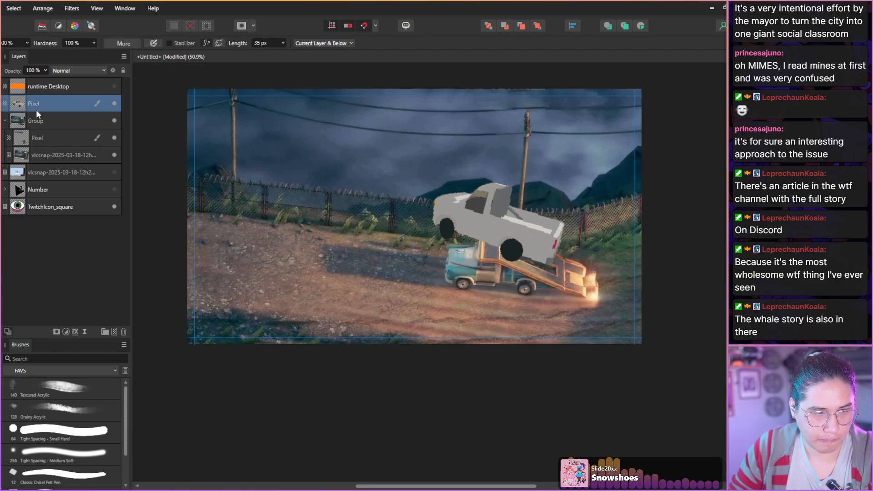
{"action": "key", "text": "v"}
{"action": "left_click_drag", "start_coordinate": [454, 216], "coordinate": [427, 204]}
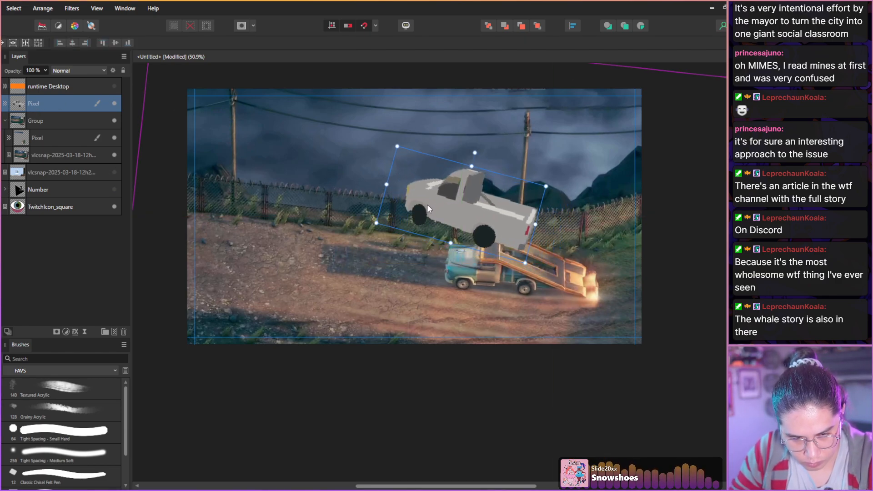
{"action": "left_click_drag", "start_coordinate": [475, 153], "coordinate": [471, 153]}
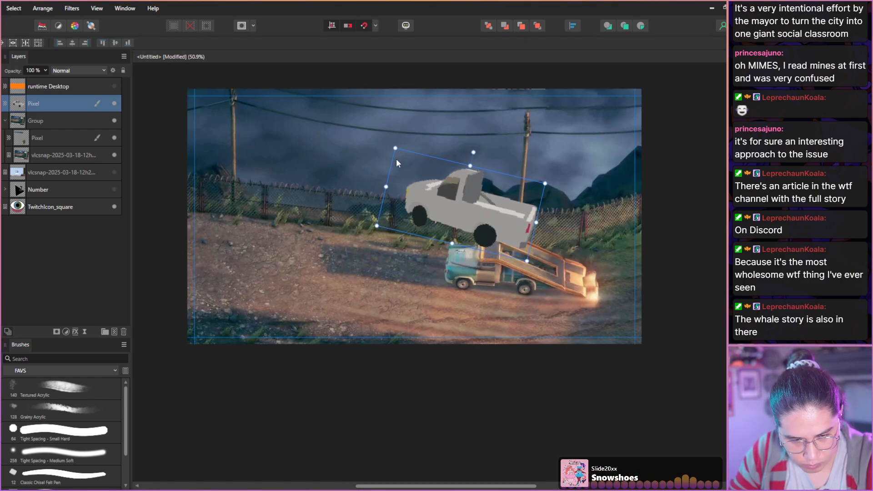
{"action": "left_click_drag", "start_coordinate": [394, 147], "coordinate": [405, 149]}
{"action": "left_click_drag", "start_coordinate": [432, 195], "coordinate": [429, 196]}
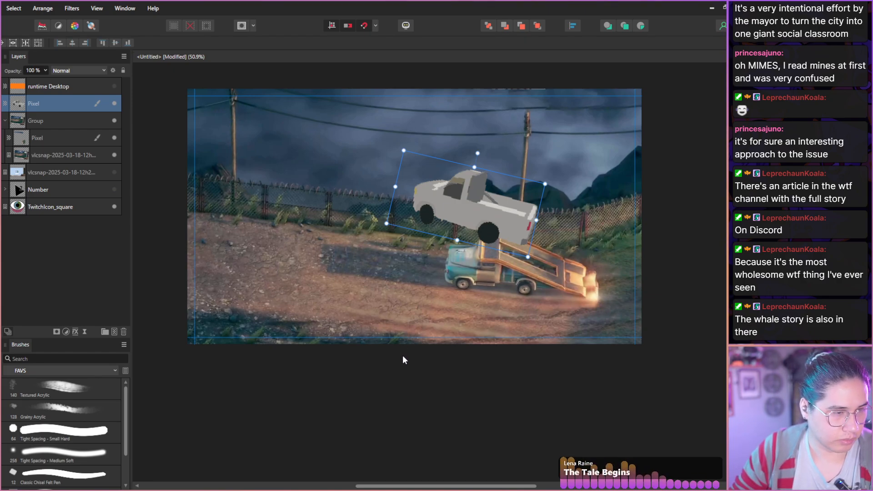
Show the hidden polaroid snapshot layer and move it above the cut-out pickup in the layer stack.
{"action": "key", "text": "b"}
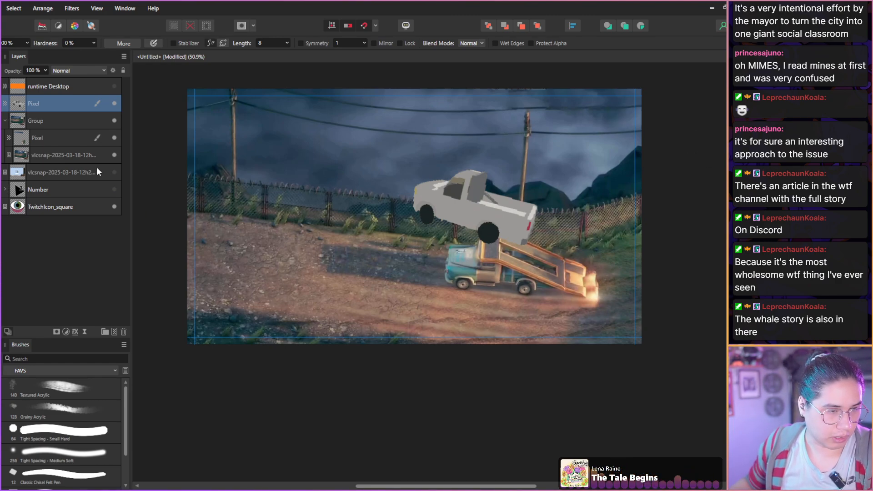
{"action": "left_click_drag", "start_coordinate": [98, 171], "coordinate": [88, 95]}
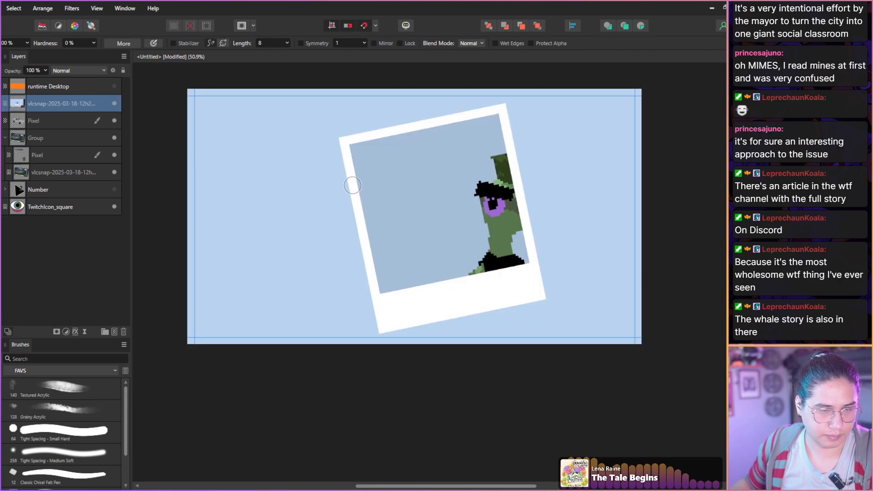
{"action": "left_click_drag", "start_coordinate": [430, 217], "coordinate": [417, 214]}
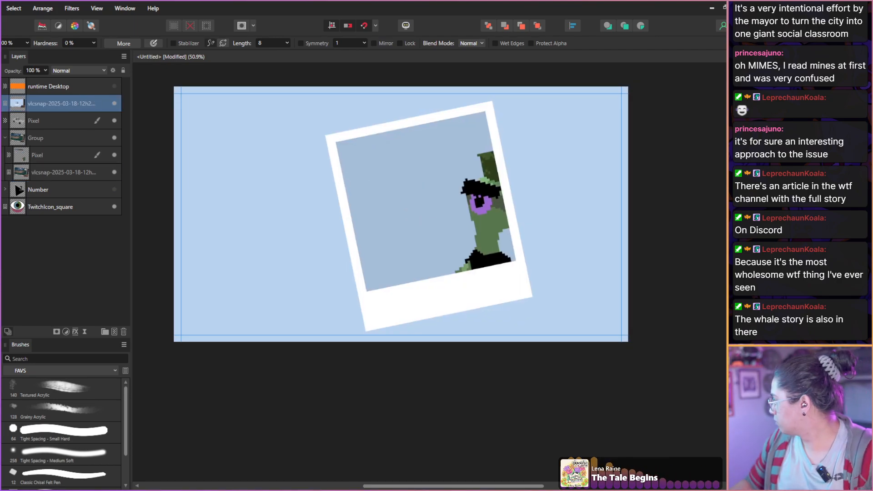
Switch to VLC media player and skip ahead from Deliver at All Costs through the Goodlands footage to 2:11:38.
{"action": "left_click_drag", "start_coordinate": [726, 59], "coordinate": [510, 69]}
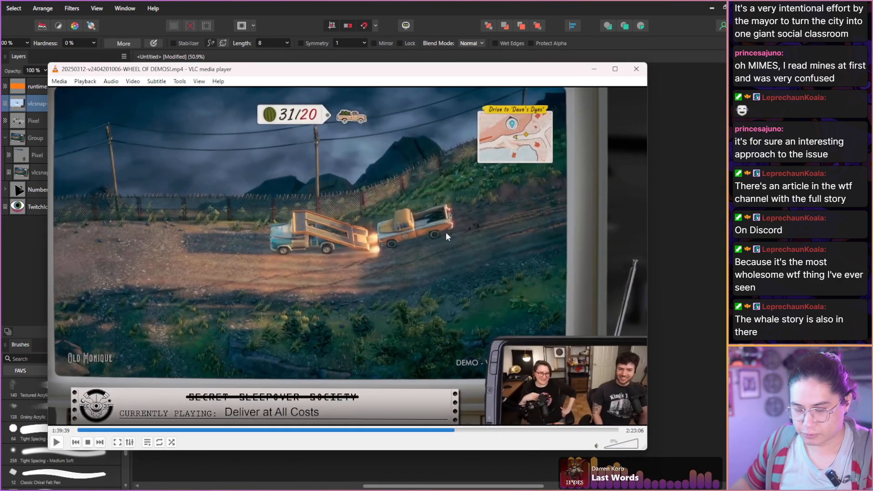
{"action": "key", "text": "ctrl+Right"}
{"action": "key", "text": "ctrl+Right"}
{"action": "key", "text": "ctrl+Right"}
{"action": "key", "text": "ctrl+Right"}
{"action": "key", "text": "ctrl+Right"}
{"action": "key", "text": "ctrl+Right"}
{"action": "key", "text": "ctrl+Right"}
{"action": "key", "text": "ctrl+Right"}
{"action": "key", "text": "ctrl+Right"}
{"action": "key", "text": "ctrl+Right"}
{"action": "key", "text": "ctrl+Right"}
{"action": "key", "text": "ctrl+Right"}
{"action": "key", "text": "ctrl+Right"}
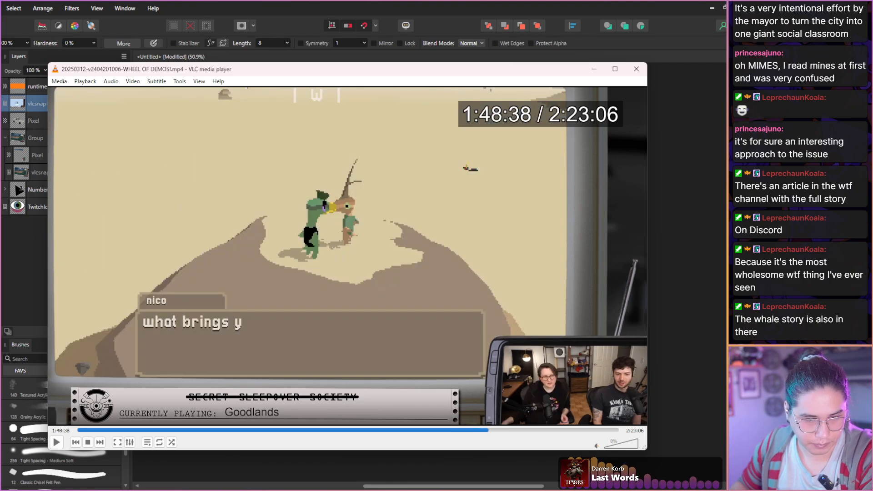
{"action": "key", "text": "ctrl+Right"}
{"action": "key", "text": "ctrl+Right"}
{"action": "key", "text": "ctrl+Right"}
{"action": "key", "text": "ctrl+Right"}
{"action": "key", "text": "ctrl+Right"}
{"action": "key", "text": "ctrl+Right"}
{"action": "key", "text": "ctrl+Right"}
{"action": "key", "text": "ctrl+Right"}
{"action": "key", "text": "ctrl+Right"}
{"action": "key", "text": "ctrl+Right"}
{"action": "key", "text": "ctrl+Right"}
{"action": "key", "text": "ctrl+Right"}
{"action": "key", "text": "ctrl+Right"}
{"action": "key", "text": "ctrl+Right"}
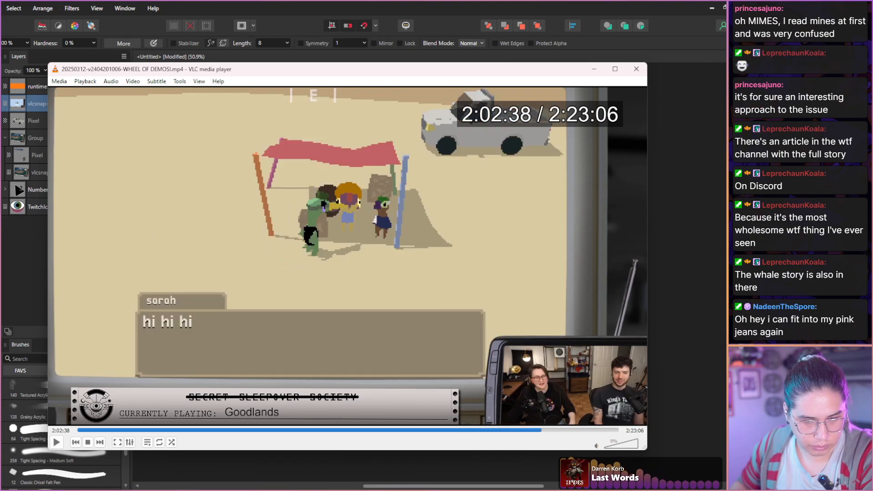
{"action": "key", "text": "ctrl+Right"}
{"action": "key", "text": "ctrl+Right"}
{"action": "key", "text": "ctrl+Right"}
{"action": "key", "text": "ctrl+Right"}
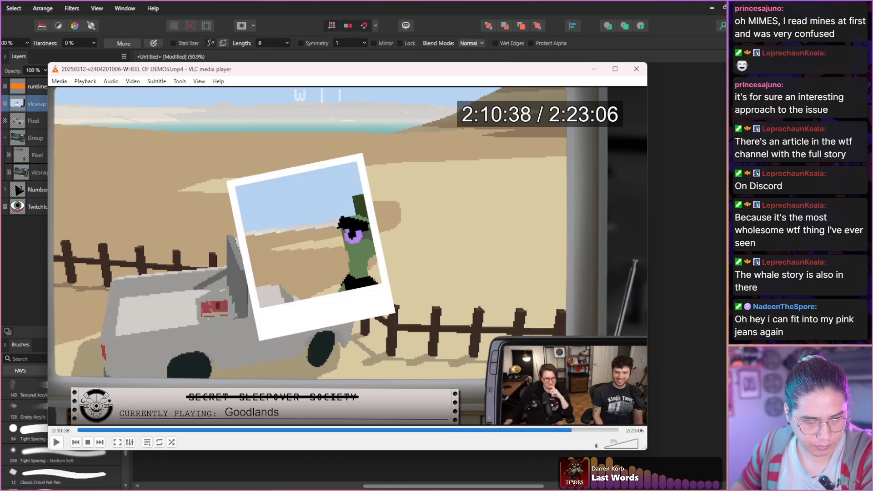
{"action": "key", "text": "ctrl+Right"}
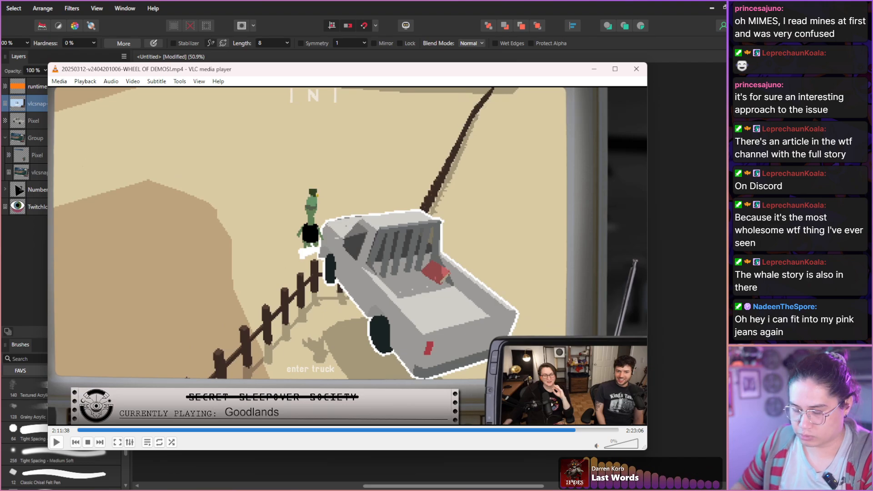
Check nearby moments of the Goodlands truck scene around 2:11:40, and close the video player.
{"action": "key", "text": "shift+Left"}
{"action": "key", "text": "shift+Left"}
{"action": "key", "text": "shift+Right"}
{"action": "key", "text": "shift+Right"}
{"action": "key", "text": "shift+Right"}
{"action": "key", "text": "shift+Right"}
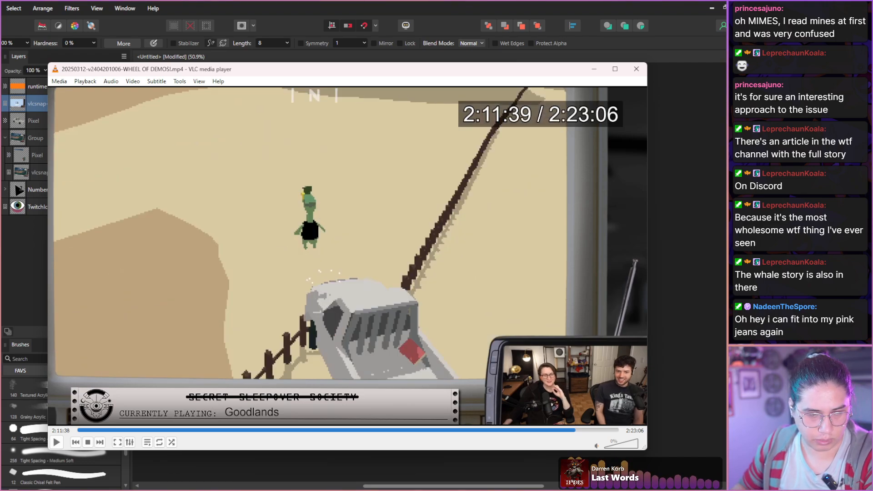
{"action": "left_click", "coordinate": [636, 69]}
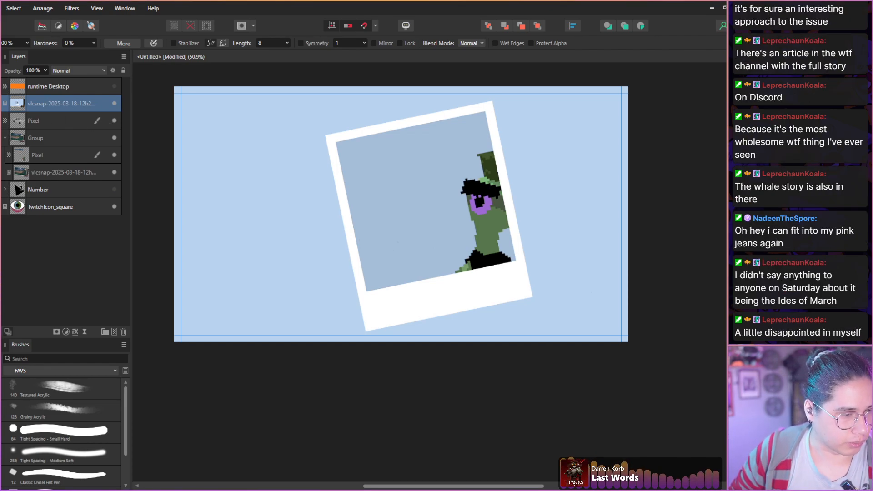
Select the polaroid along its four outer corners, mask the snapshot layer to that selection, and deselect.
{"action": "key", "text": "m"}
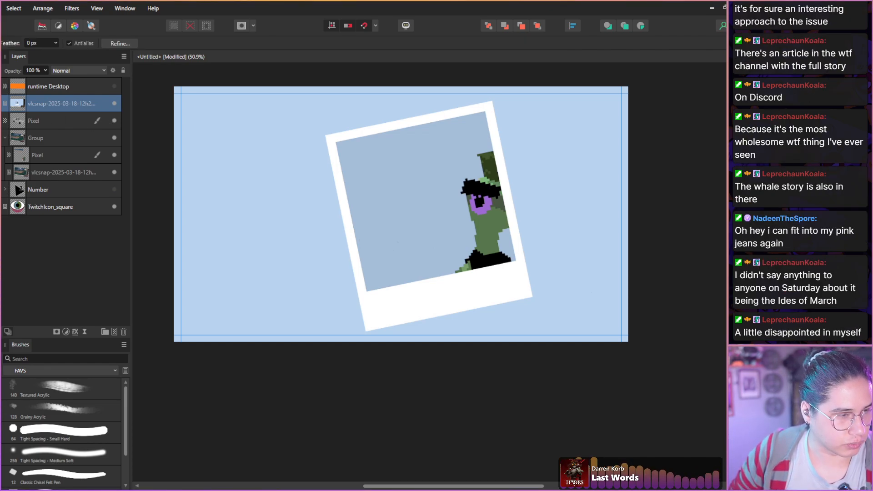
{"action": "left_click", "coordinate": [324, 135]}
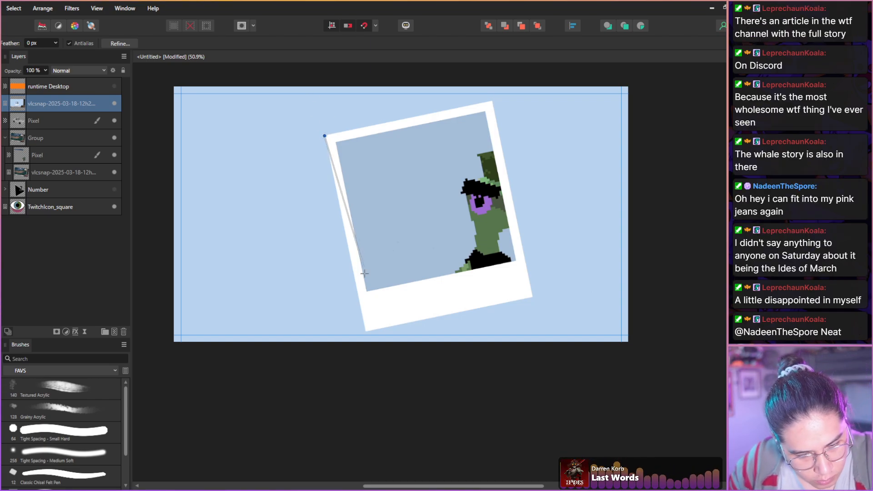
{"action": "left_click", "coordinate": [365, 329]}
{"action": "left_click", "coordinate": [532, 297]}
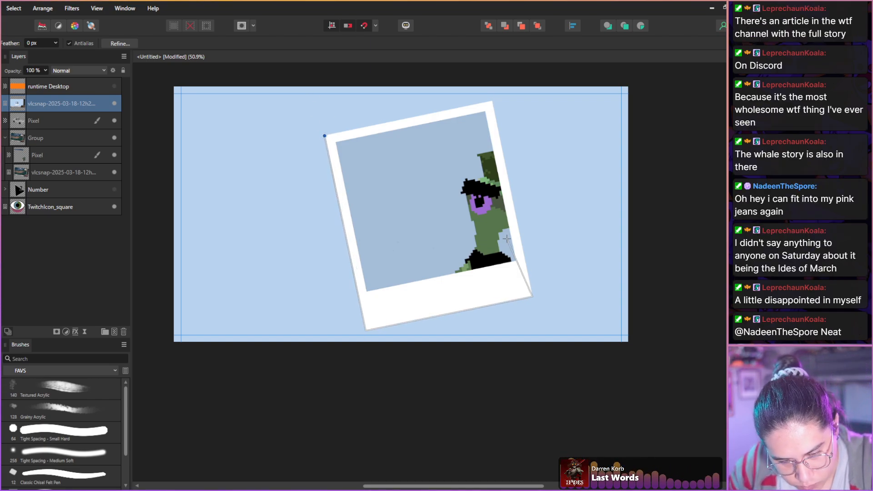
{"action": "left_click", "coordinate": [492, 100]}
{"action": "left_click", "coordinate": [324, 135]}
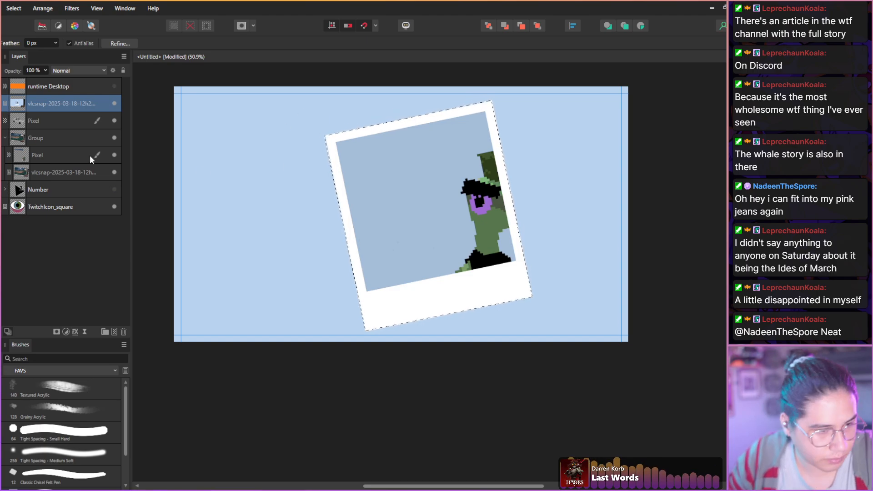
{"action": "left_click", "coordinate": [56, 332]}
{"action": "key", "text": "ctrl+d"}
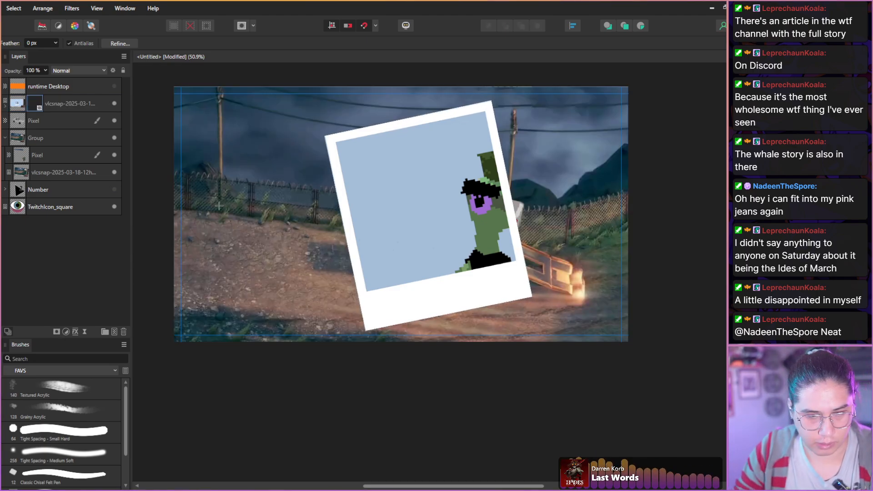
Rasterize and trim the masked polaroid layer, rotate it slightly clockwise, and place it left of the pickup over the fence and dirt road.
{"action": "right_click", "coordinate": [19, 107]}
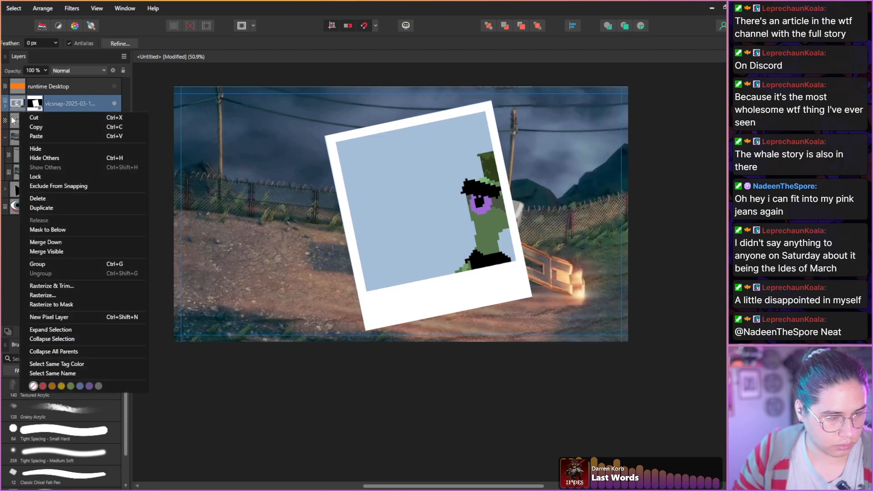
{"action": "left_click", "coordinate": [42, 287]}
{"action": "key", "text": "v"}
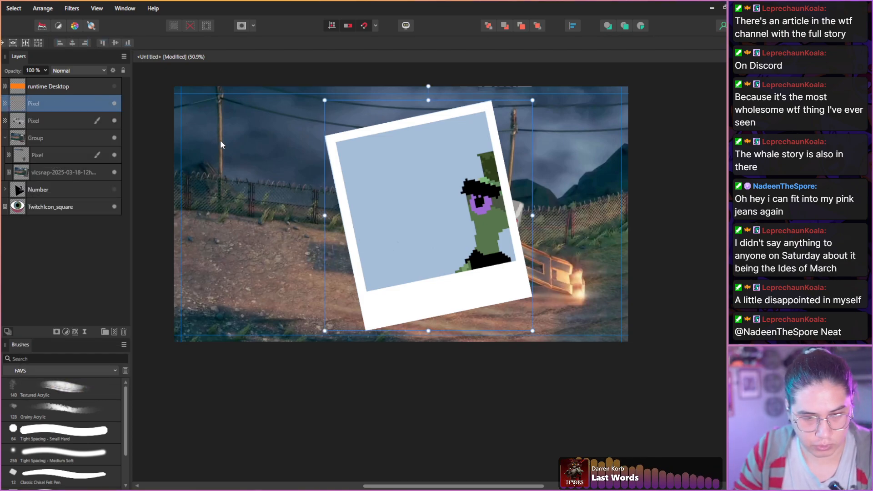
{"action": "left_click_drag", "start_coordinate": [429, 86], "coordinate": [433, 88]}
{"action": "left_click_drag", "start_coordinate": [385, 188], "coordinate": [228, 184]}
Try to select the polaroid's blue backdrop with the Selection Brush.
{"action": "key", "text": "w"}
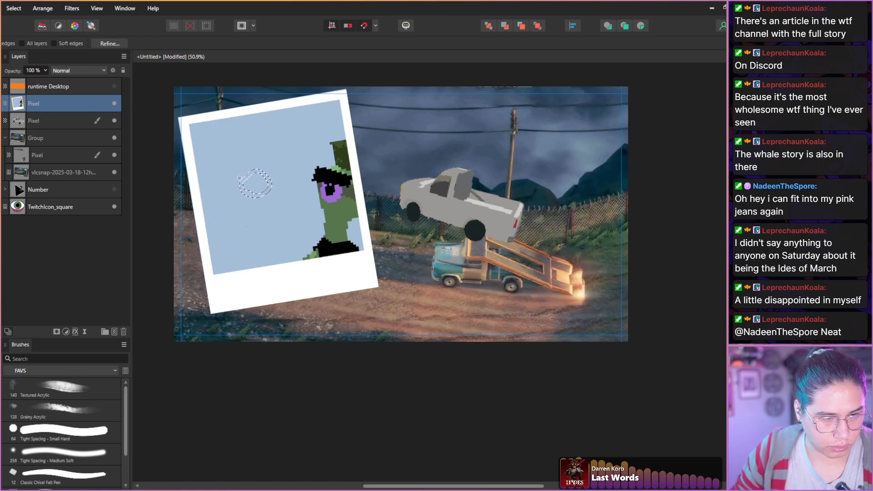
{"action": "key", "text": "]"}
{"action": "key", "text": "]"}
{"action": "key", "text": "]"}
{"action": "key", "text": "]"}
{"action": "key", "text": "]"}
{"action": "key", "text": "]"}
{"action": "key", "text": "]"}
{"action": "key", "text": "]"}
{"action": "left_click_drag", "start_coordinate": [248, 192], "coordinate": [260, 182]}
{"action": "key", "text": "["}
{"action": "key", "text": "["}
{"action": "key", "text": "["}
{"action": "key", "text": "["}
{"action": "key", "text": "["}
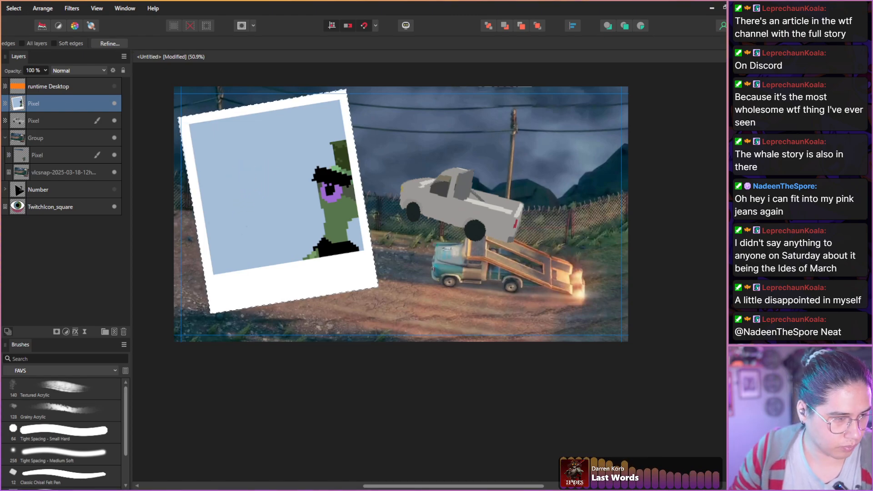
Flood-select the polaroid's blue backdrop at 12% tolerance, including the small patch between the green character and the frame.
{"action": "key", "text": "w"}
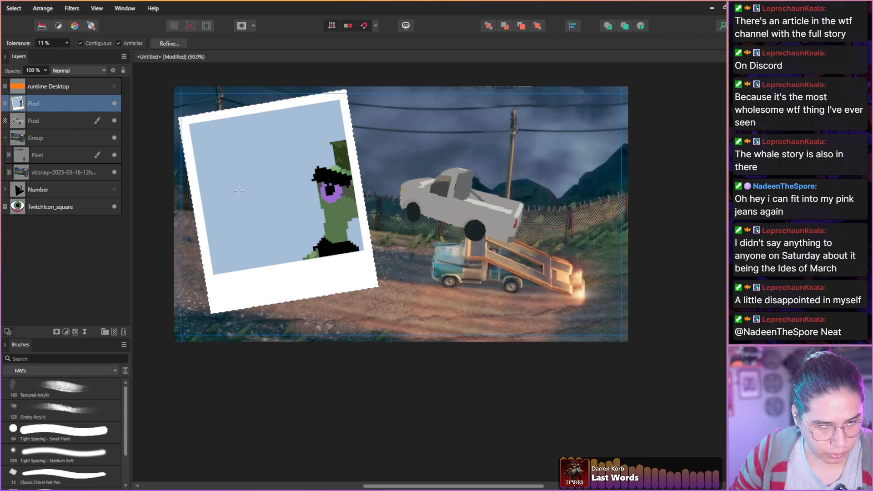
{"action": "left_click_drag", "start_coordinate": [217, 187], "coordinate": [200, 183]}
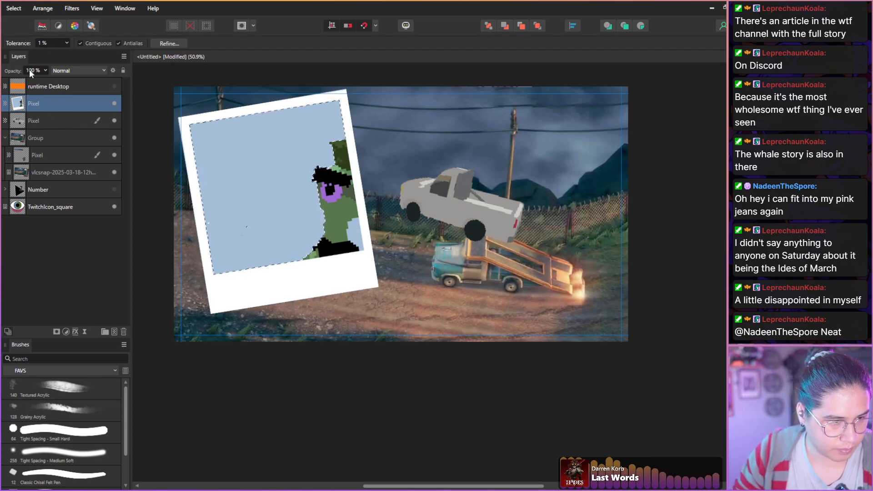
{"action": "left_click_drag", "start_coordinate": [17, 42], "coordinate": [21, 43]}
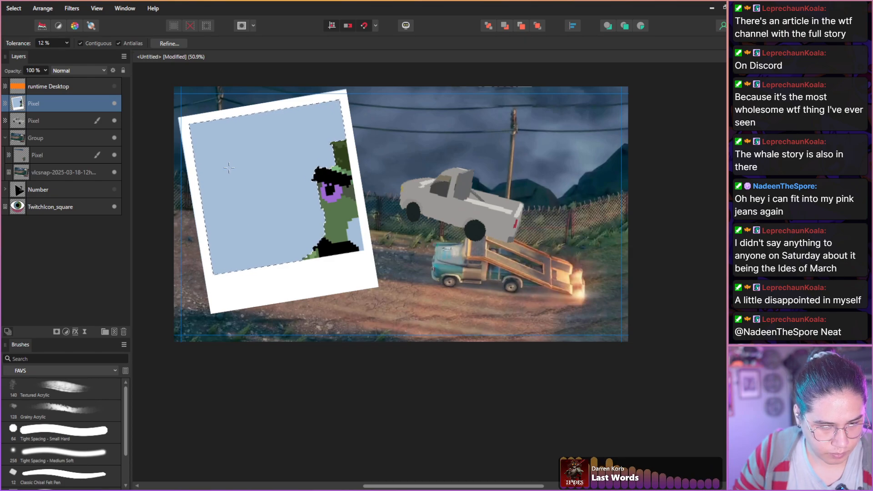
{"action": "left_click", "coordinate": [351, 232], "text": "shift"}
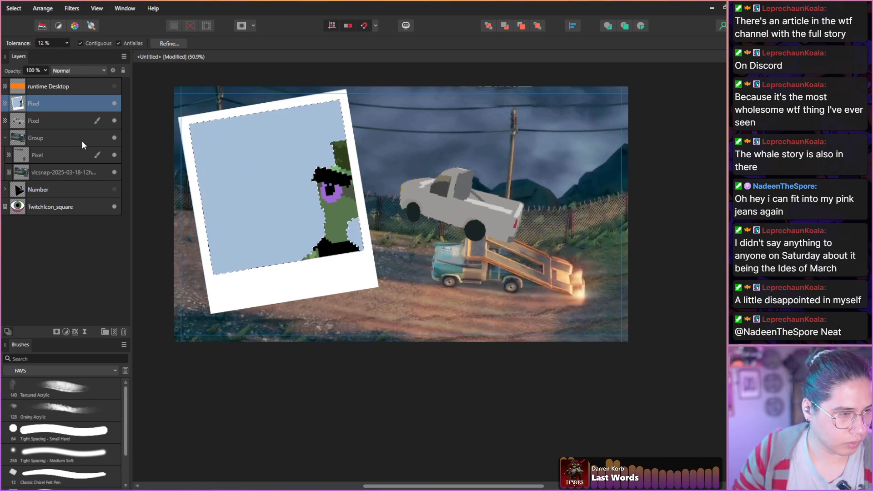
Mask the polaroid layer with the backdrop selection, invert the mask to cut out the blue, and deselect.
{"action": "left_click", "coordinate": [55, 332]}
{"action": "left_click", "coordinate": [38, 107]}
{"action": "left_click", "coordinate": [38, 107]}
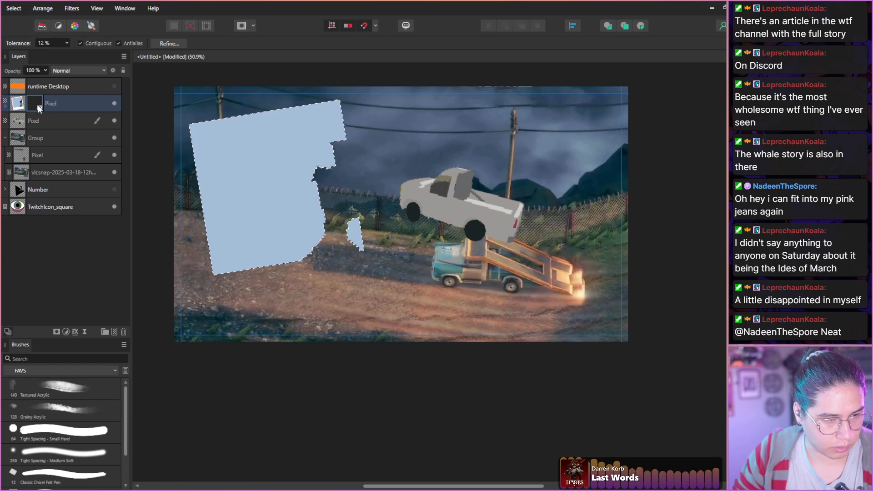
{"action": "key", "text": "ctrl+d"}
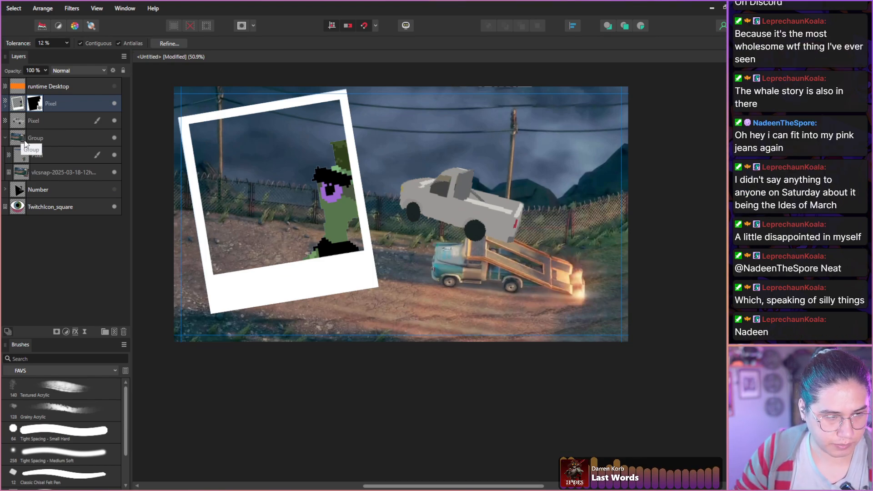
Duplicate the masked polaroid, invert the copy's mask to keep only the blue backdrop, and place it beneath the frame layer.
{"action": "left_click", "coordinate": [18, 109]}
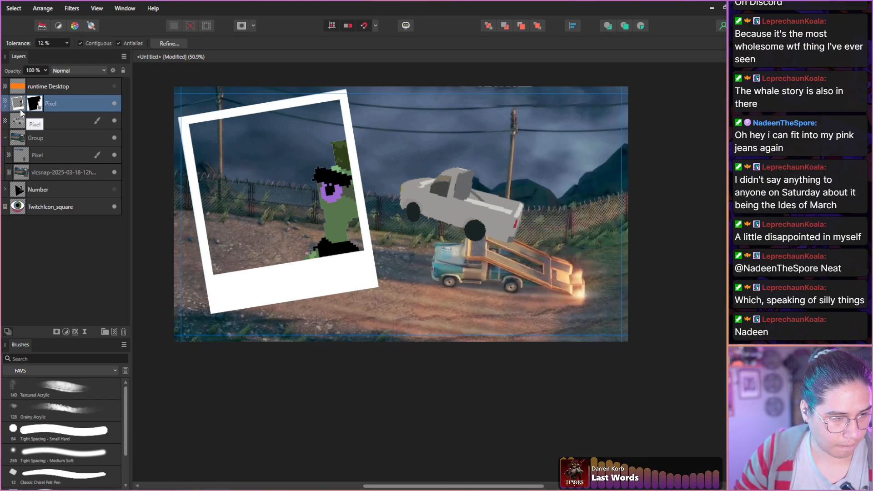
{"action": "key", "text": "ctrl+j"}
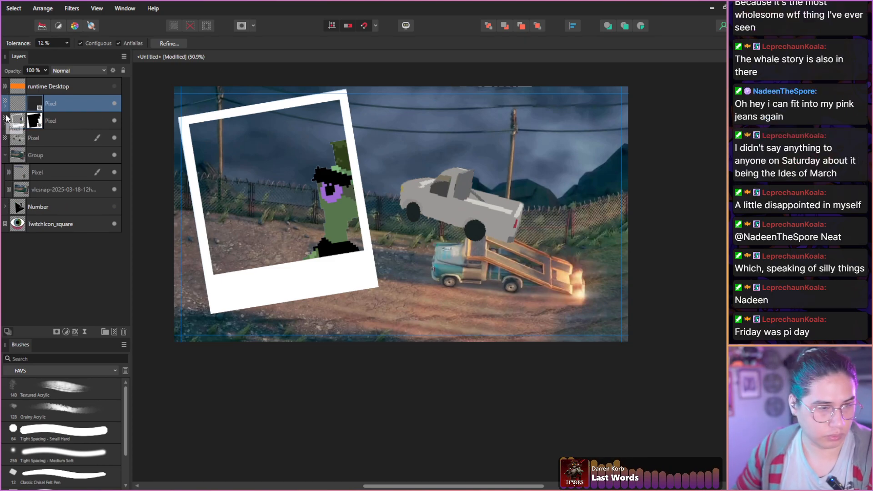
{"action": "left_click", "coordinate": [32, 105]}
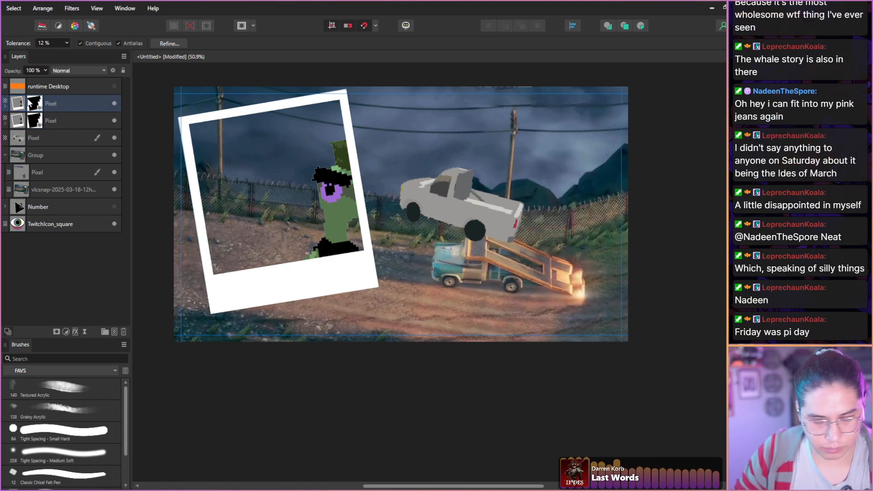
{"action": "key", "text": "ctrl+i"}
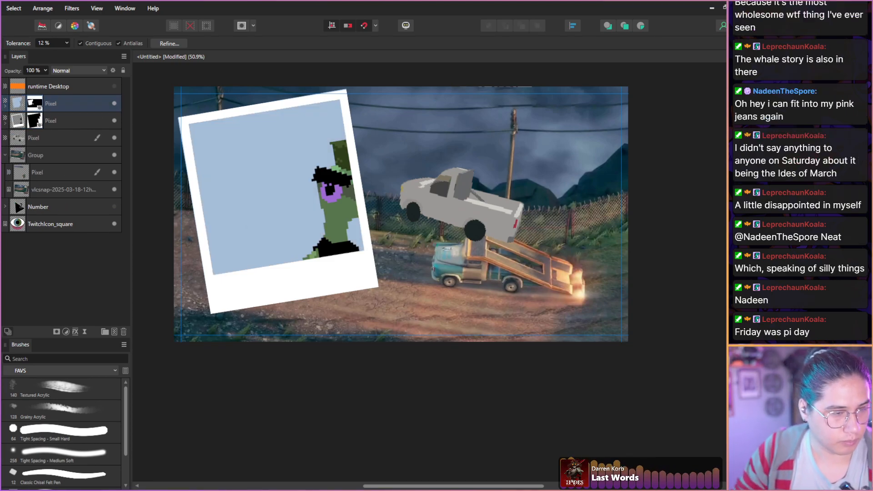
{"action": "left_click_drag", "start_coordinate": [19, 108], "coordinate": [8, 121]}
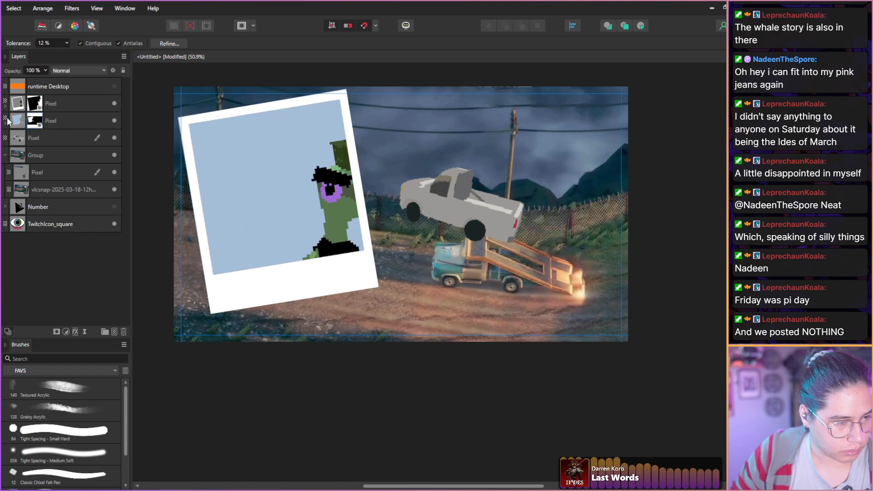
{"action": "left_click", "coordinate": [114, 121]}
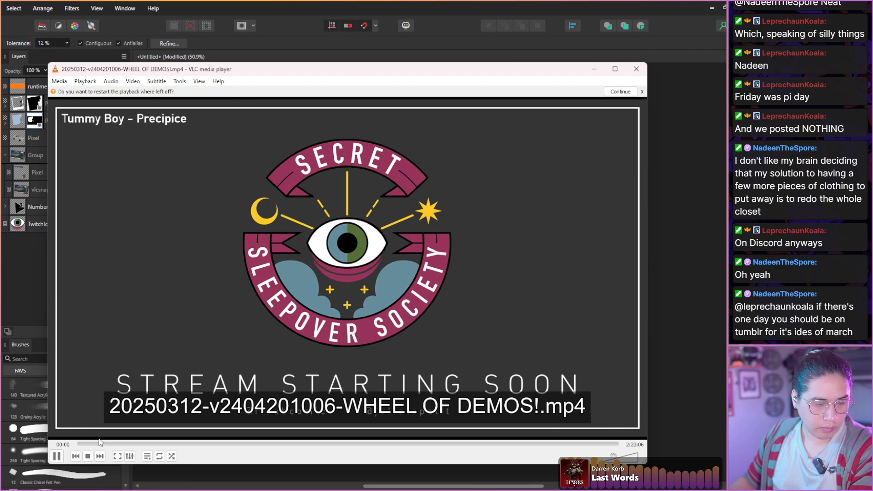
Switch to VLC media player and skip ahead in the Wheel of Demos recording to the Deliver at All Costs gameplay at 1:19:52.
{"action": "left_click", "coordinate": [92, 445]}
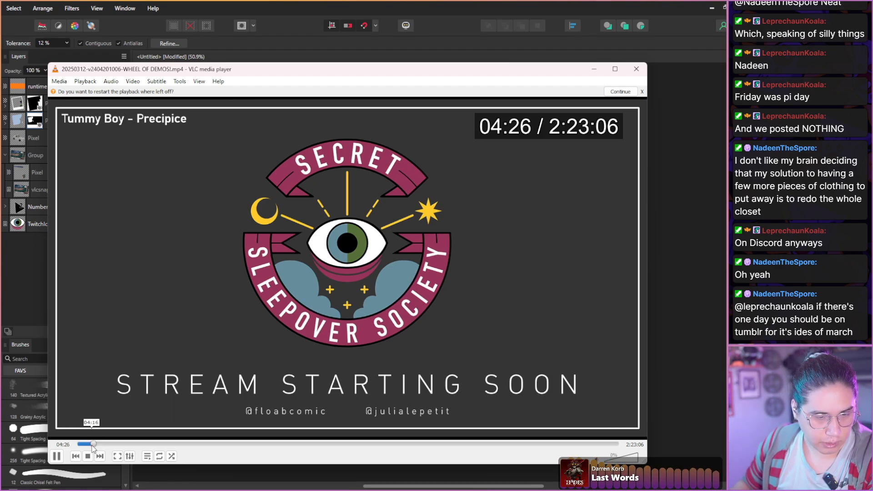
{"action": "key", "text": "ctrl+Right"}
{"action": "key", "text": "ctrl+Right"}
{"action": "key", "text": "ctrl+Right"}
{"action": "key", "text": "ctrl+Right"}
{"action": "key", "text": "ctrl+Right"}
{"action": "key", "text": "ctrl+Right"}
{"action": "key", "text": "ctrl+Right"}
{"action": "key", "text": "ctrl+Right"}
{"action": "key", "text": "ctrl+Right"}
{"action": "key", "text": "ctrl+Right"}
{"action": "key", "text": "ctrl+Right"}
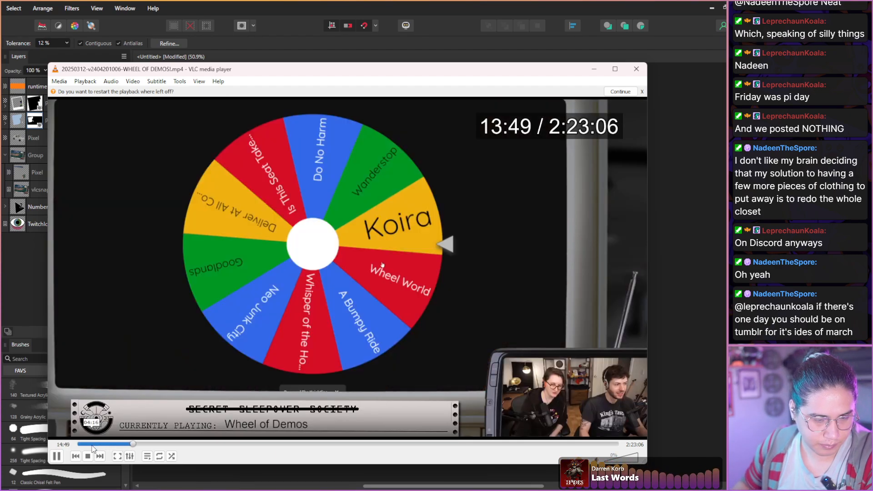
{"action": "key", "text": "ctrl+Right"}
{"action": "key", "text": "ctrl+Right"}
{"action": "key", "text": "ctrl+Right"}
{"action": "key", "text": "ctrl+Right"}
{"action": "key", "text": "ctrl+Right"}
{"action": "key", "text": "ctrl+Right"}
{"action": "key", "text": "ctrl+Right"}
{"action": "key", "text": "ctrl+Right"}
{"action": "key", "text": "ctrl+Right"}
{"action": "key", "text": "ctrl+Right"}
{"action": "key", "text": "ctrl+Right"}
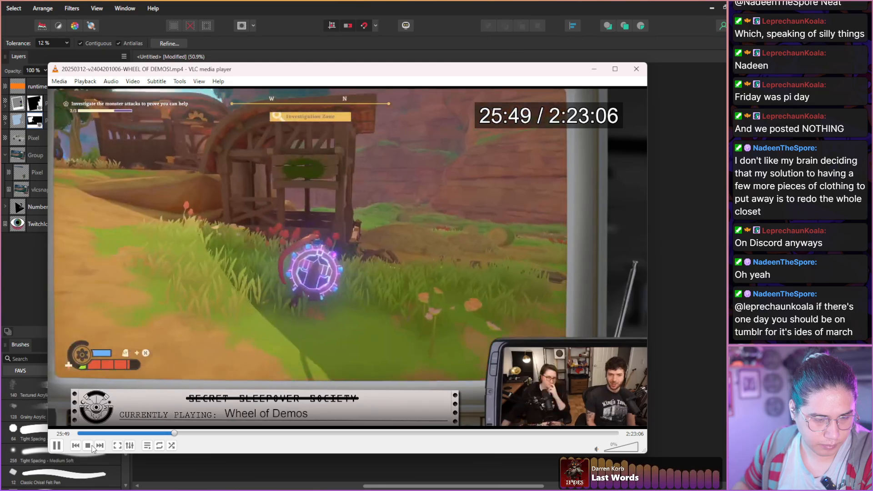
{"action": "key", "text": "ctrl+Right"}
{"action": "key", "text": "ctrl+Right"}
{"action": "key", "text": "ctrl+Right"}
{"action": "key", "text": "ctrl+Right"}
{"action": "key", "text": "ctrl+Right"}
{"action": "key", "text": "ctrl+Right"}
{"action": "key", "text": "ctrl+Right"}
{"action": "key", "text": "ctrl+Right"}
{"action": "key", "text": "ctrl+Right"}
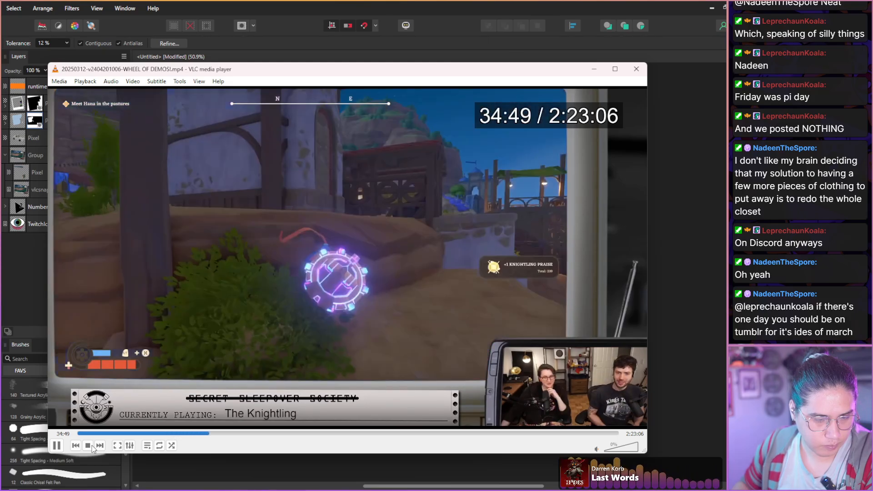
{"action": "key", "text": "ctrl+Right"}
{"action": "key", "text": "ctrl+Right"}
{"action": "key", "text": "ctrl+Right"}
{"action": "key", "text": "ctrl+Right"}
{"action": "key", "text": "ctrl+Right"}
{"action": "key", "text": "ctrl+Right"}
{"action": "key", "text": "ctrl+Right"}
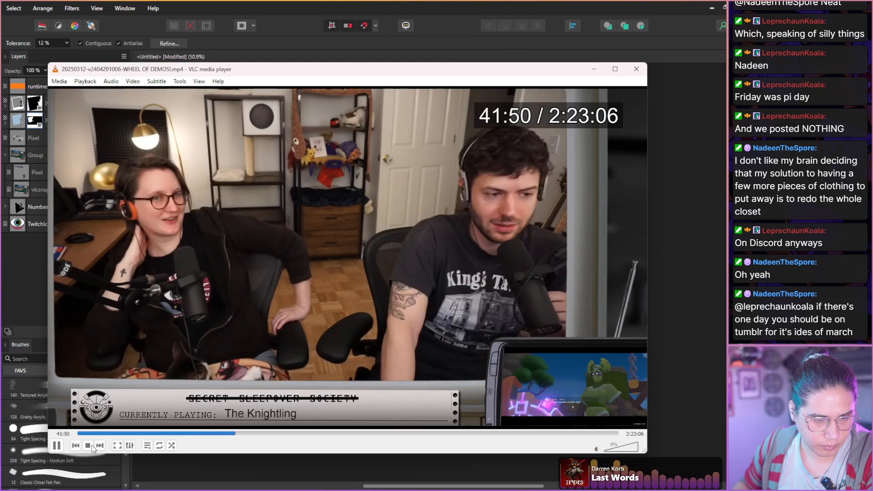
{"action": "key", "text": "ctrl+Right"}
{"action": "key", "text": "ctrl+Right"}
{"action": "key", "text": "ctrl+Right"}
{"action": "key", "text": "ctrl+Right"}
{"action": "key", "text": "ctrl+Right"}
{"action": "key", "text": "ctrl+Right"}
{"action": "key", "text": "ctrl+Right"}
{"action": "key", "text": "ctrl+Right"}
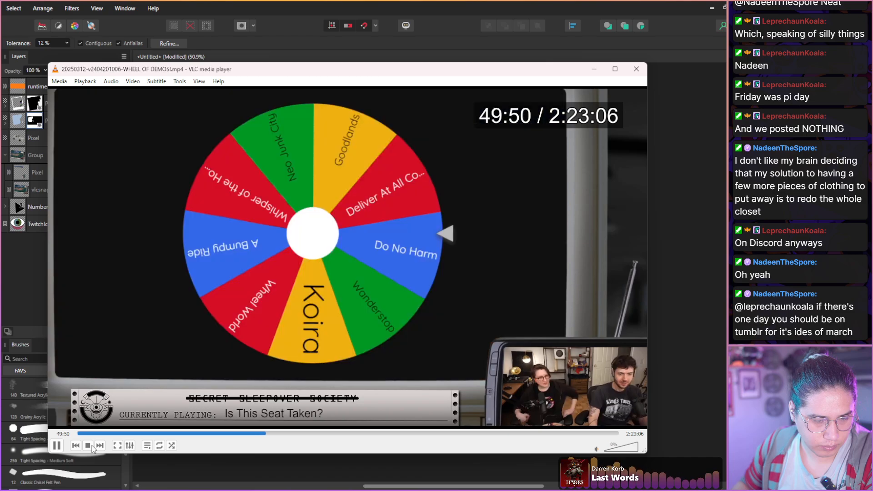
{"action": "key", "text": "ctrl+Right"}
{"action": "key", "text": "ctrl+Right"}
{"action": "key", "text": "ctrl+Right"}
{"action": "key", "text": "ctrl+Right"}
{"action": "key", "text": "ctrl+Right"}
{"action": "key", "text": "ctrl+Right"}
{"action": "key", "text": "ctrl+Right"}
{"action": "key", "text": "ctrl+Right"}
{"action": "key", "text": "ctrl+Right"}
{"action": "key", "text": "ctrl+Right"}
{"action": "key", "text": "ctrl+Right"}
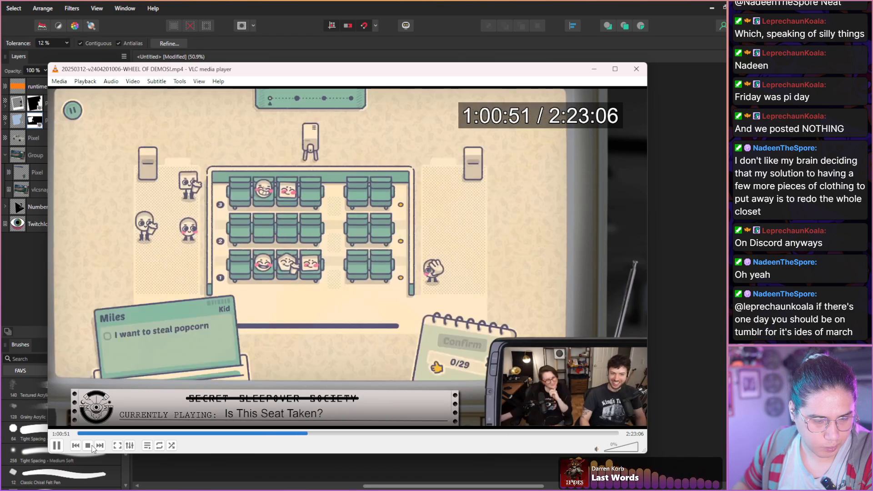
{"action": "key", "text": "ctrl+Right"}
{"action": "key", "text": "ctrl+Right"}
{"action": "key", "text": "ctrl+Right"}
{"action": "key", "text": "ctrl+Right"}
{"action": "key", "text": "ctrl+Right"}
{"action": "key", "text": "ctrl+Right"}
{"action": "key", "text": "ctrl+Right"}
{"action": "key", "text": "ctrl+Right"}
{"action": "key", "text": "ctrl+Right"}
{"action": "key", "text": "ctrl+Right"}
{"action": "key", "text": "ctrl+Right"}
{"action": "key", "text": "ctrl+Right"}
{"action": "key", "text": "ctrl+Right"}
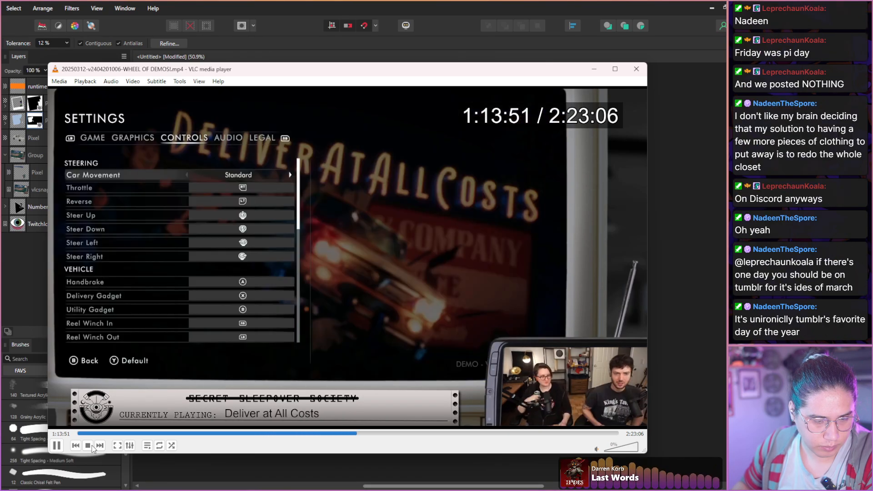
{"action": "key", "text": "ctrl+Right"}
{"action": "key", "text": "ctrl+Right"}
{"action": "key", "text": "ctrl+Right"}
{"action": "key", "text": "ctrl+Right"}
{"action": "key", "text": "ctrl+Right"}
{"action": "key", "text": "ctrl+Right"}
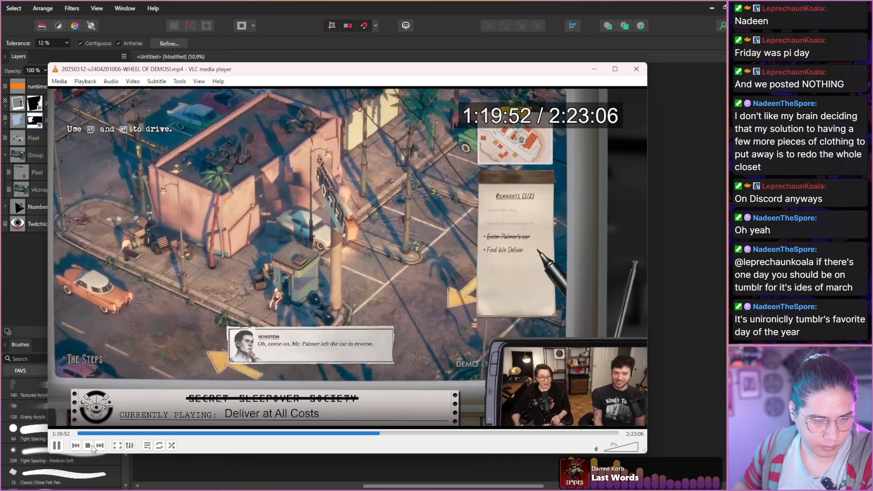
Go back to 1:19:37, pause on the man seated beside the parking booth, take a snapshot, and return to the thumbnail document.
{"action": "key", "text": "shift+Left"}
{"action": "key", "text": "shift+Left"}
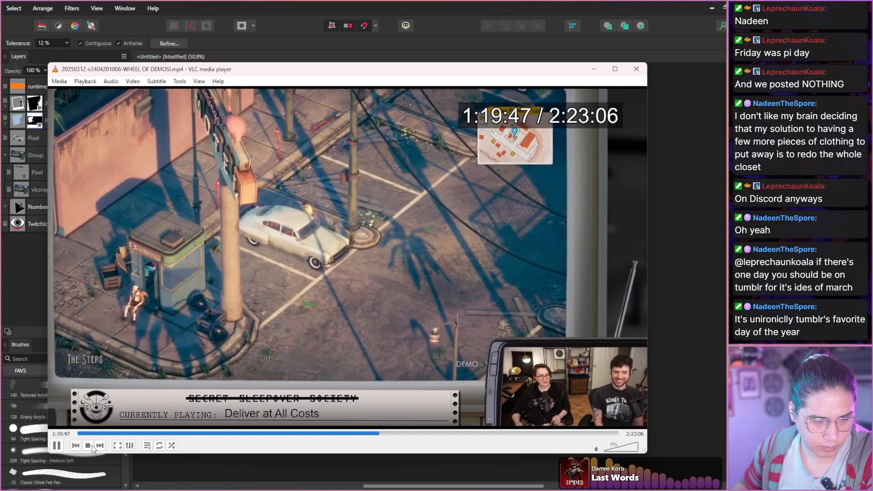
{"action": "key", "text": "shift+Left"}
{"action": "key", "text": "shift+Left"}
{"action": "key", "text": "shift+Left"}
{"action": "key", "text": "shift+Left"}
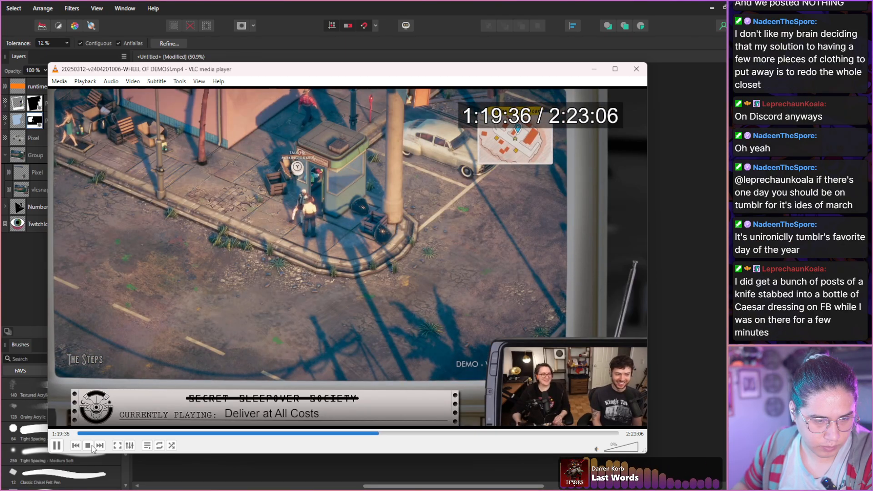
{"action": "key", "text": "space"}
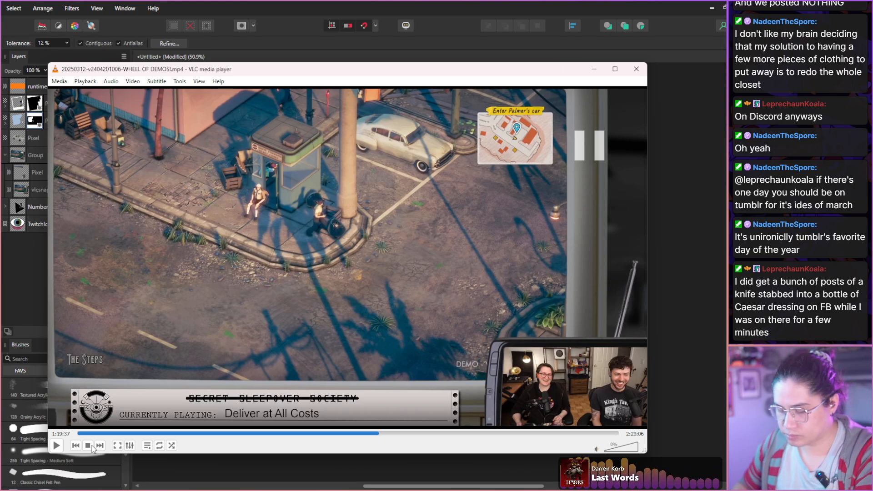
{"action": "key", "text": "shift+s"}
{"action": "left_click", "coordinate": [687, 167]}
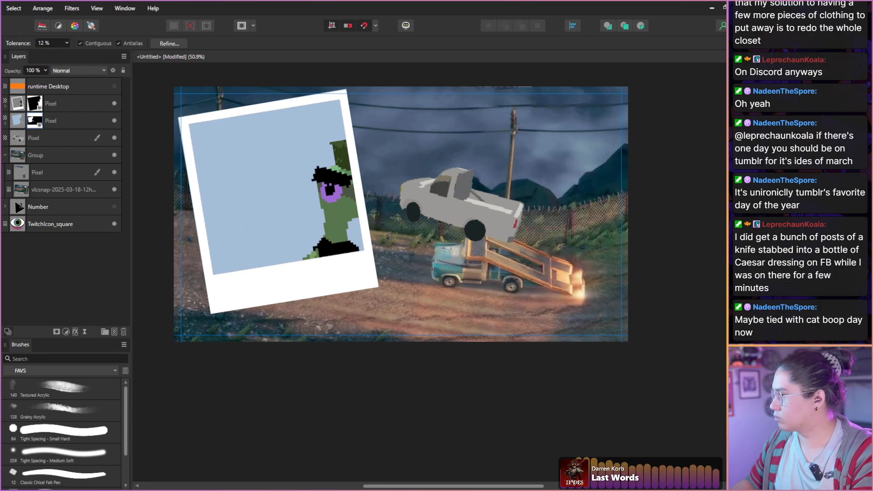
Place the new parking booth snapshot in the document, move it below both polaroid layers, and hide those two layers.
{"action": "left_click_drag", "start_coordinate": [720, 150], "coordinate": [370, 227]}
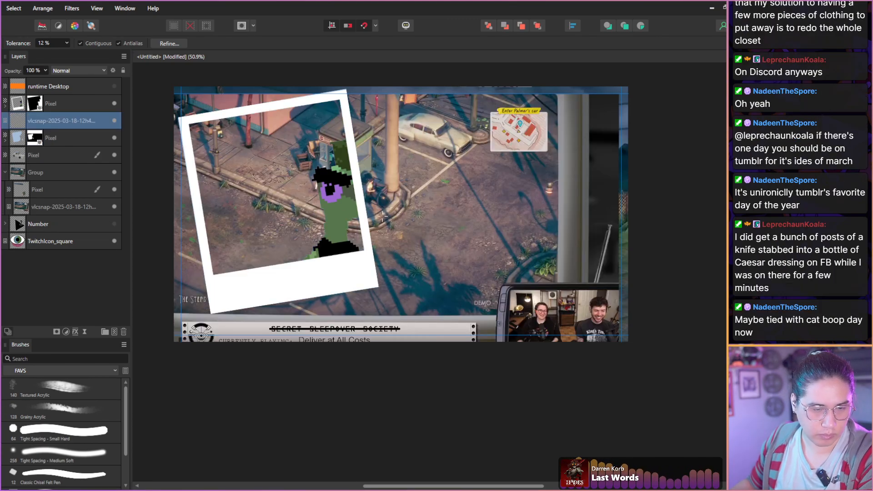
{"action": "left_click_drag", "start_coordinate": [60, 121], "coordinate": [62, 137]}
{"action": "left_click", "coordinate": [114, 120]}
{"action": "left_click", "coordinate": [114, 104]}
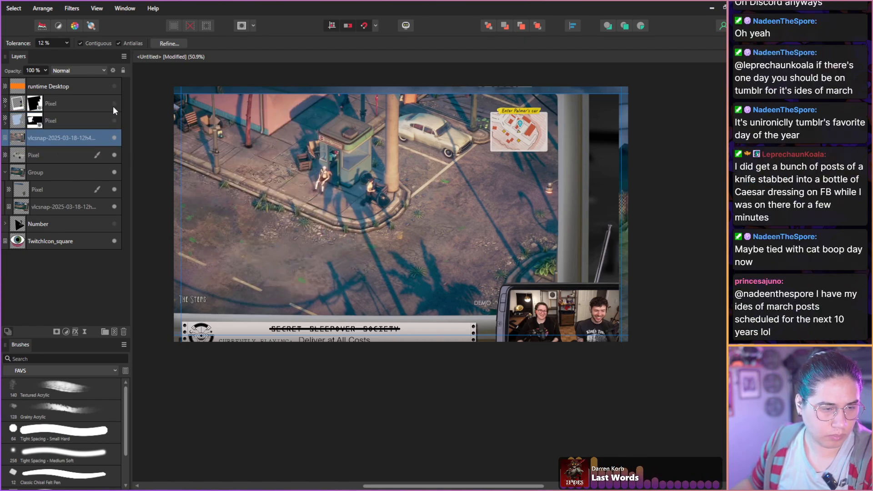
Try a loose freehand selection around the seated man beside the parking booth, and deselect it.
{"action": "scroll", "coordinate": [323, 180], "scroll_direction": "up", "scroll_amount": 10}
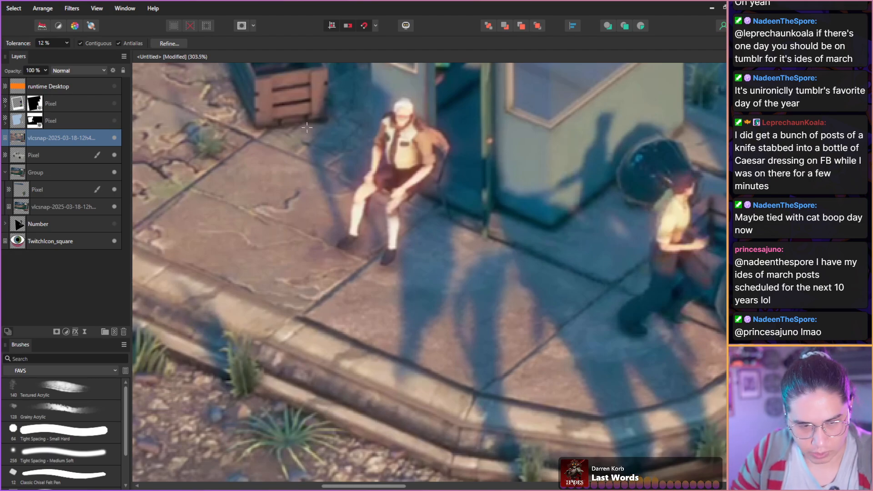
{"action": "left_click_drag", "start_coordinate": [334, 169], "coordinate": [302, 245]}
{"action": "key", "text": "m"}
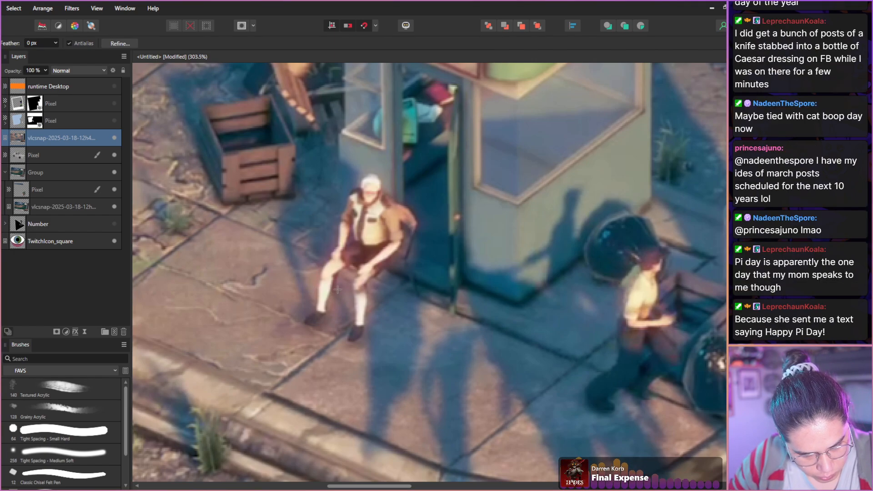
{"action": "mouse_move", "coordinate": [340, 285]}
{"action": "left_mouse_down"}
{"action": "mouse_move", "coordinate": [319, 334]}
{"action": "mouse_move", "coordinate": [307, 339]}
{"action": "mouse_move", "coordinate": [297, 323]}
{"action": "mouse_move", "coordinate": [338, 209]}
{"action": "mouse_move", "coordinate": [348, 186]}
{"action": "mouse_move", "coordinate": [377, 170]}
{"action": "mouse_move", "coordinate": [424, 226]}
{"action": "mouse_move", "coordinate": [423, 305]}
{"action": "mouse_move", "coordinate": [408, 313]}
{"action": "mouse_move", "coordinate": [392, 305]}
{"action": "mouse_move", "coordinate": [380, 340]}
{"action": "mouse_move", "coordinate": [341, 351]}
{"action": "mouse_move", "coordinate": [340, 286]}
{"action": "left_mouse_up"}
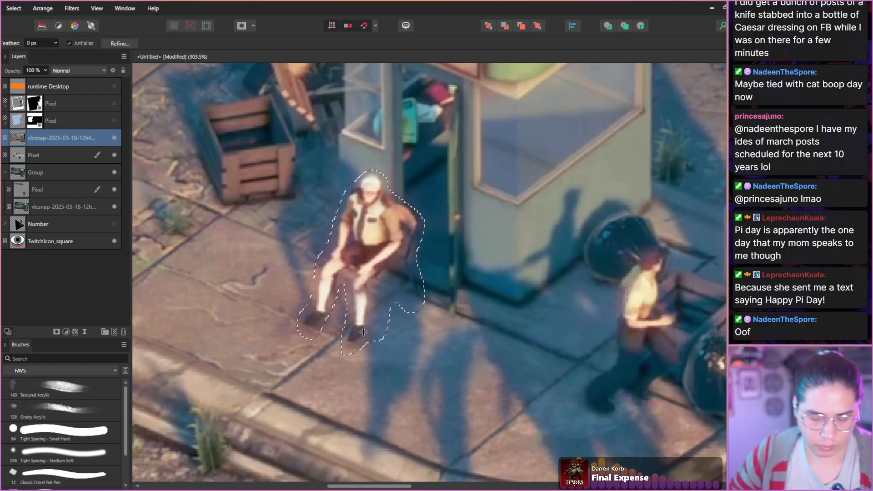
{"action": "key", "text": "ctrl+d"}
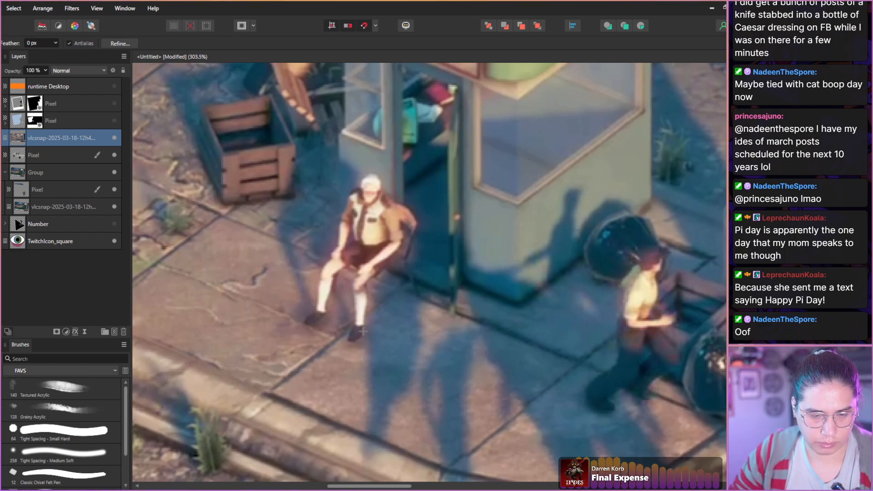
Try masking the parking booth snapshot to a loose freehand selection around the seated man, and deselect.
{"action": "scroll", "coordinate": [363, 331], "scroll_direction": "down", "scroll_amount": 3}
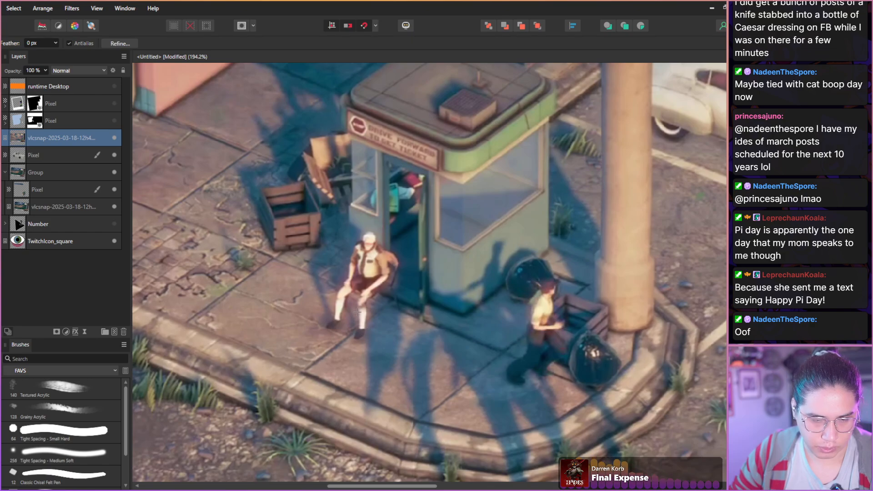
{"action": "mouse_move", "coordinate": [313, 162]}
{"action": "left_mouse_down"}
{"action": "mouse_move", "coordinate": [509, 253]}
{"action": "mouse_move", "coordinate": [489, 438]}
{"action": "mouse_move", "coordinate": [266, 380]}
{"action": "mouse_move", "coordinate": [261, 321]}
{"action": "mouse_move", "coordinate": [279, 140]}
{"action": "mouse_move", "coordinate": [313, 162]}
{"action": "left_mouse_up"}
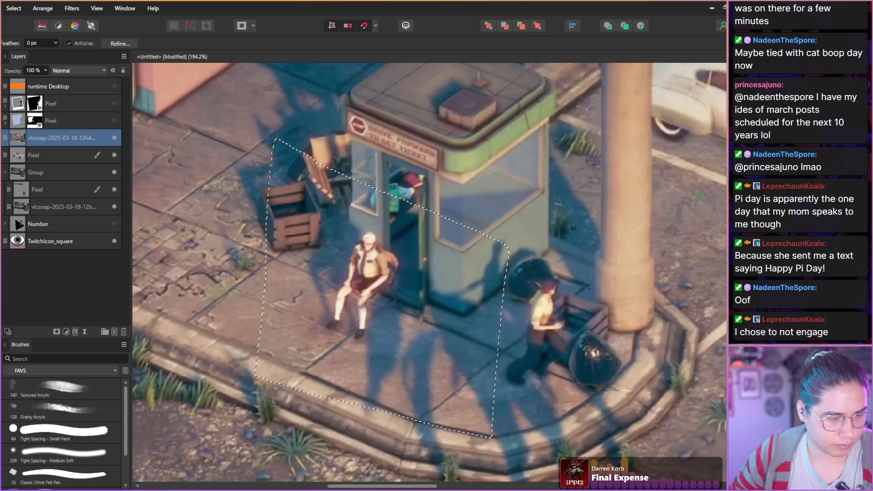
{"action": "left_click", "coordinate": [56, 332]}
{"action": "key", "text": "ctrl+d"}
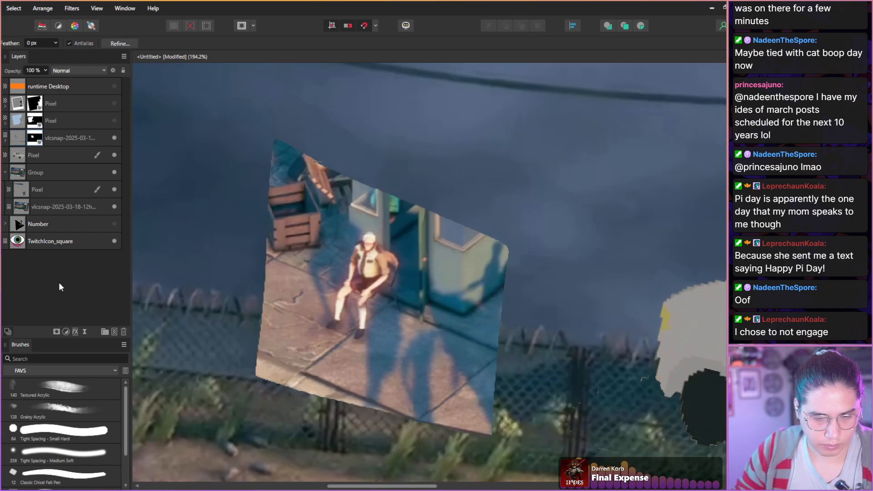
Try placing the masked snapshot between the two polaroid layers and show both polaroid layers.
{"action": "left_click_drag", "start_coordinate": [21, 142], "coordinate": [14, 117]}
{"action": "left_click", "coordinate": [114, 104]}
{"action": "left_click", "coordinate": [114, 138]}
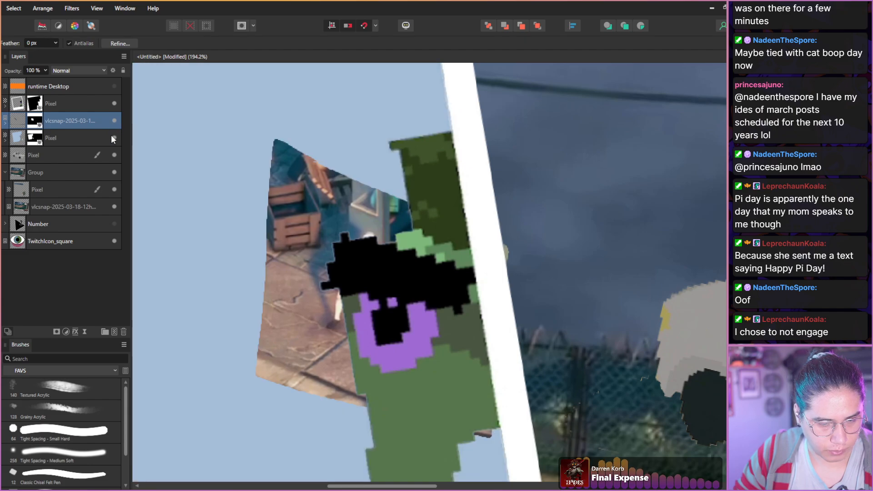
{"action": "scroll", "coordinate": [222, 233], "scroll_direction": "down", "scroll_amount": 2}
{"action": "scroll", "coordinate": [197, 216], "scroll_direction": "down", "scroll_amount": 2}
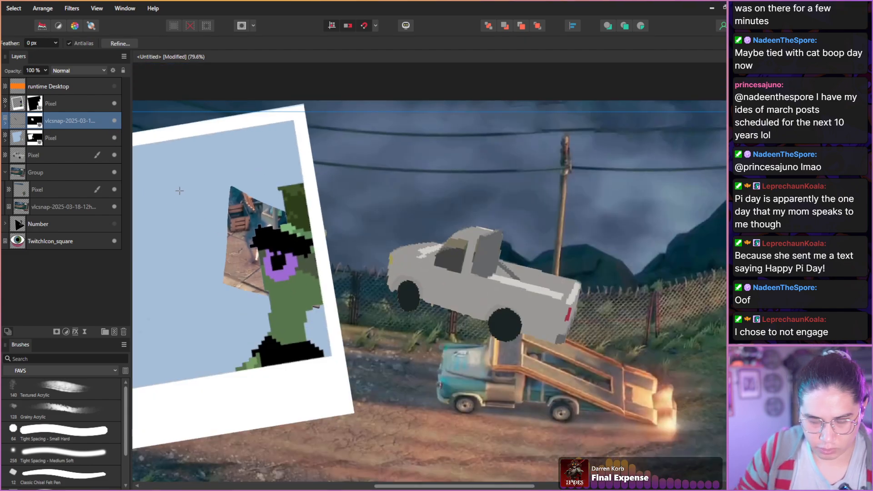
{"action": "key", "text": "space"}
{"action": "left_click_drag", "start_coordinate": [192, 220], "coordinate": [291, 221]}
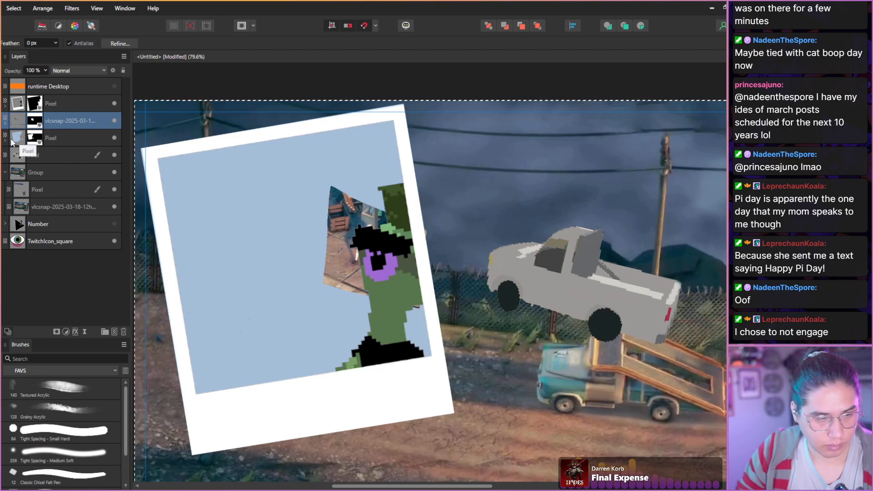
Undo the snapshot's reordering, its mask, and the freehand selection around the seated man.
{"action": "key", "text": "ctrl+z"}
{"action": "key", "text": "ctrl+z"}
{"action": "key", "text": "ctrl+z"}
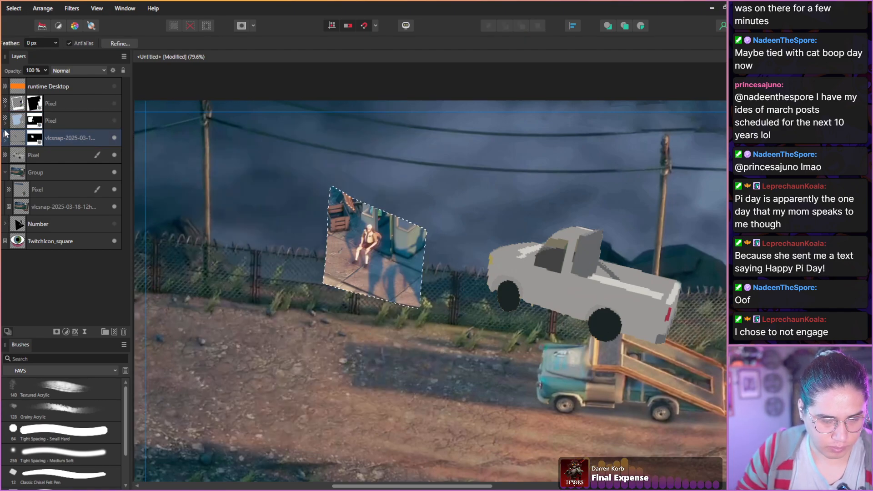
{"action": "key", "text": "ctrl+z"}
Move the unmasked parking booth snapshot between the two polaroid layers and show the polaroid frame layer.
{"action": "key", "text": "ctrl+z"}
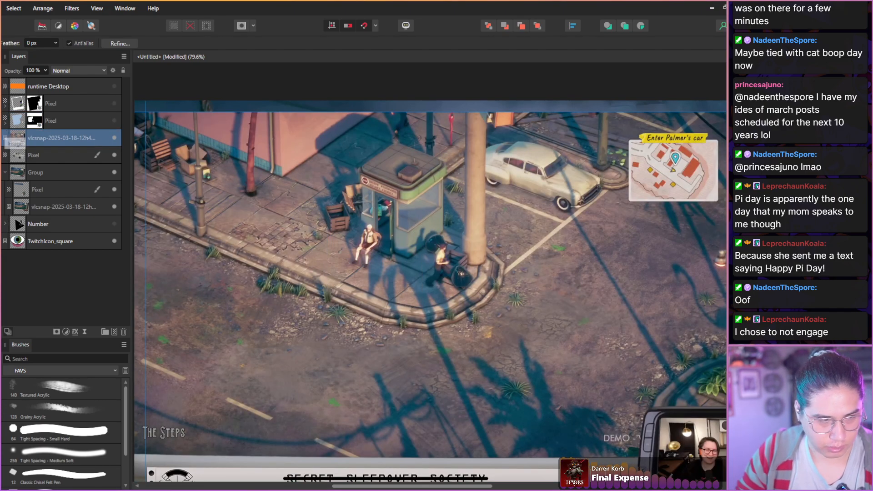
{"action": "left_click_drag", "start_coordinate": [41, 142], "coordinate": [16, 119]}
{"action": "key", "text": "ctrl+z"}
{"action": "left_click", "coordinate": [114, 103]}
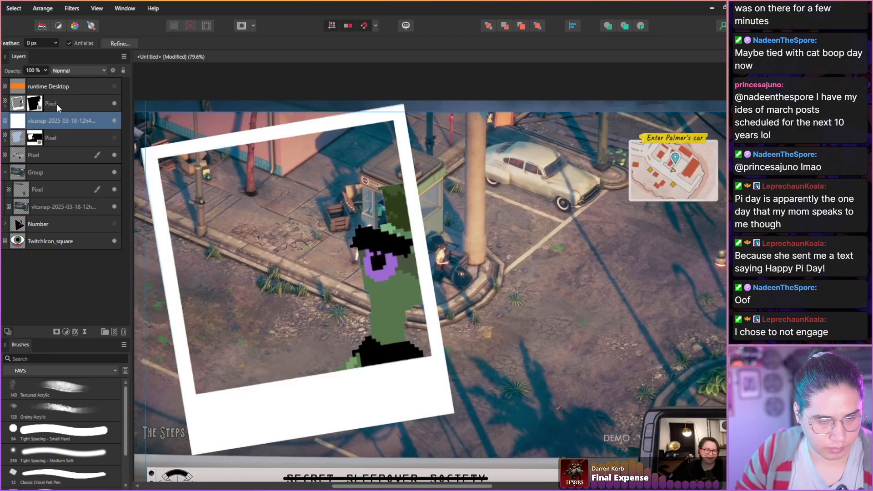
Enlarge the parking booth snapshot to 214% and position it so the seated man and booth fill the polaroid's opening.
{"action": "key", "text": "v"}
{"action": "left_click_drag", "start_coordinate": [252, 246], "coordinate": [147, 235]}
{"action": "scroll", "coordinate": [202, 266], "scroll_direction": "down", "scroll_amount": 2}
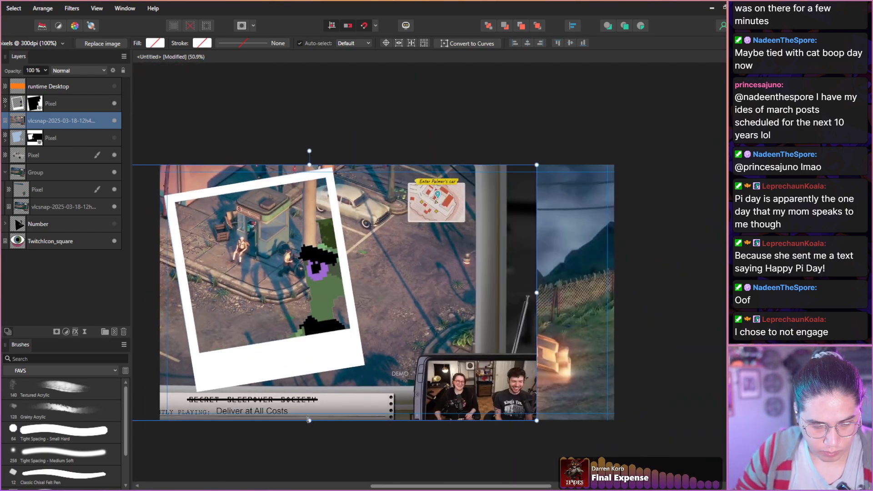
{"action": "left_click_drag", "start_coordinate": [309, 419], "coordinate": [310, 486]}
{"action": "left_click_drag", "start_coordinate": [233, 307], "coordinate": [272, 289]}
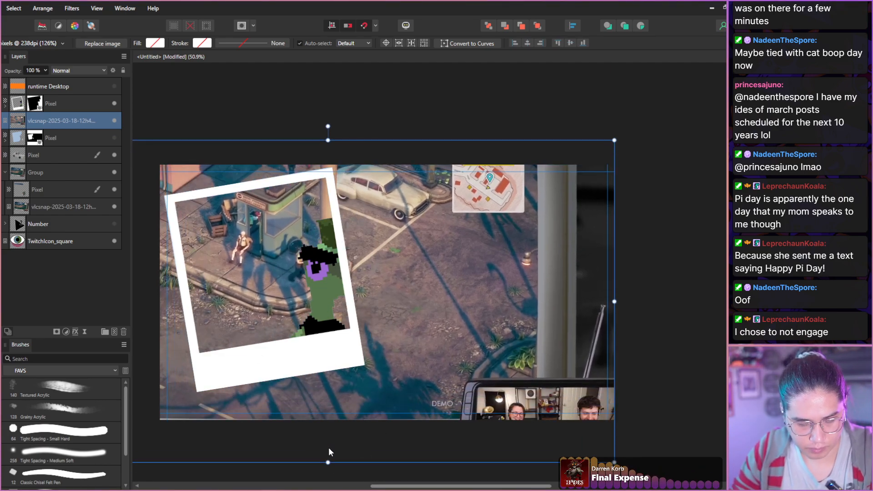
{"action": "scroll", "coordinate": [334, 425], "scroll_direction": "up", "scroll_amount": 2}
{"action": "scroll", "coordinate": [318, 409], "scroll_direction": "down", "scroll_amount": 3}
{"action": "scroll", "coordinate": [314, 400], "scroll_direction": "down", "scroll_amount": 2}
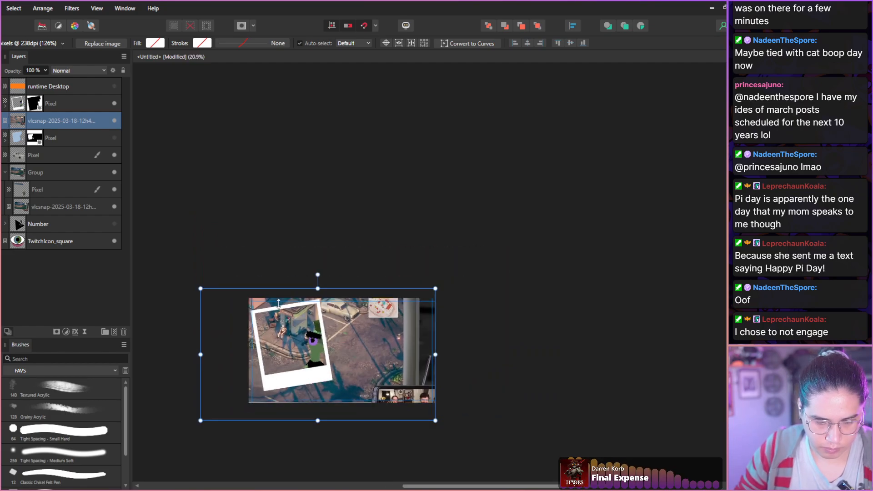
{"action": "scroll", "coordinate": [335, 281], "scroll_direction": "down", "scroll_amount": 2}
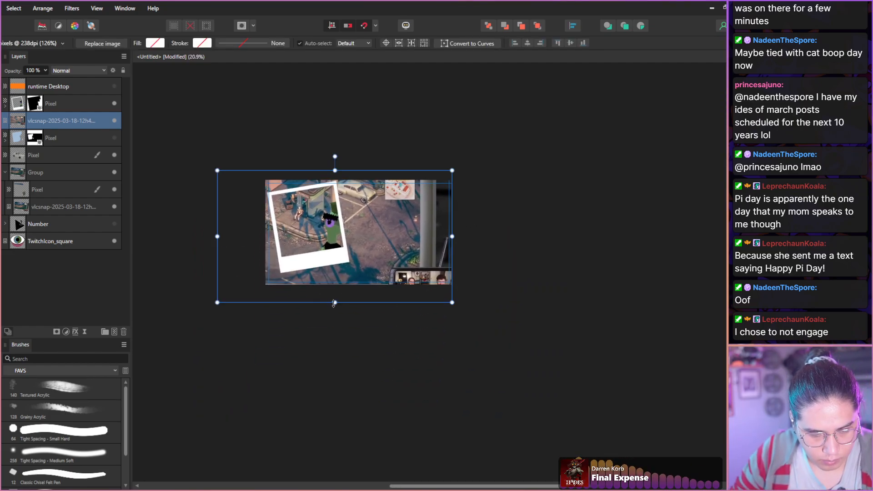
{"action": "left_click_drag", "start_coordinate": [334, 302], "coordinate": [335, 331]}
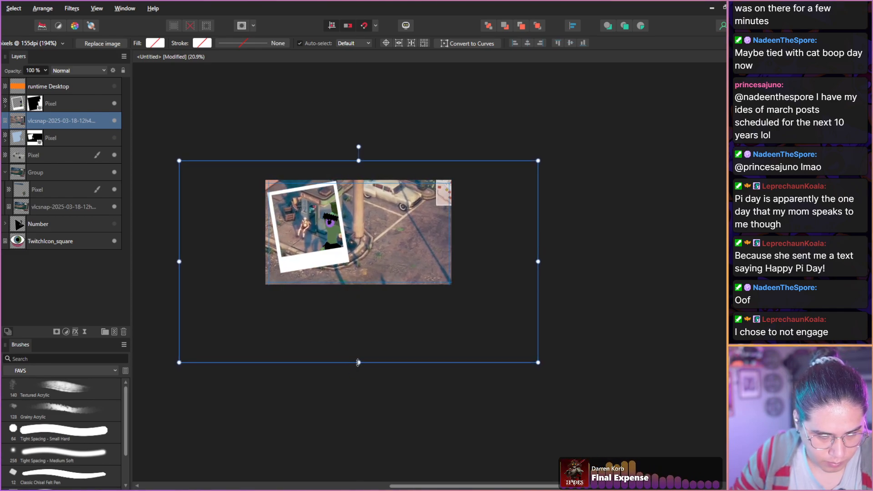
{"action": "left_click_drag", "start_coordinate": [358, 362], "coordinate": [358, 383]}
{"action": "mouse_move", "coordinate": [328, 335]}
{"action": "left_mouse_down"}
{"action": "mouse_move", "coordinate": [339, 334]}
{"action": "mouse_move", "coordinate": [329, 335]}
{"action": "left_mouse_up"}
Duplicate the booth snapshot, flood-select the polaroid's opening at 12% tolerance, and mask the upper copy to it.
{"action": "key", "text": "ctrl+j"}
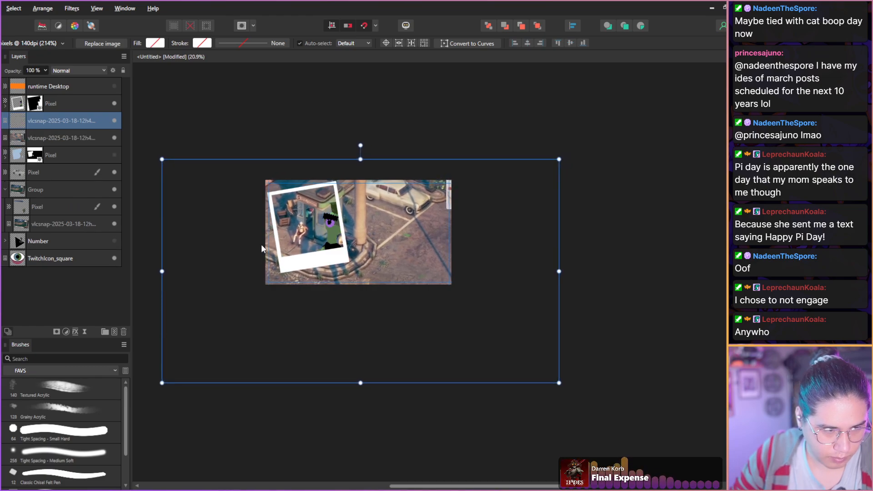
{"action": "left_click", "coordinate": [32, 111]}
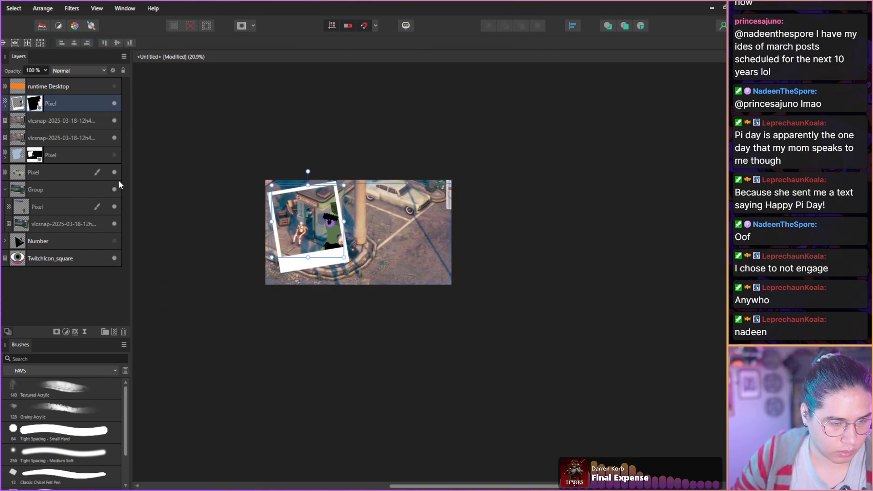
{"action": "key", "text": "w"}
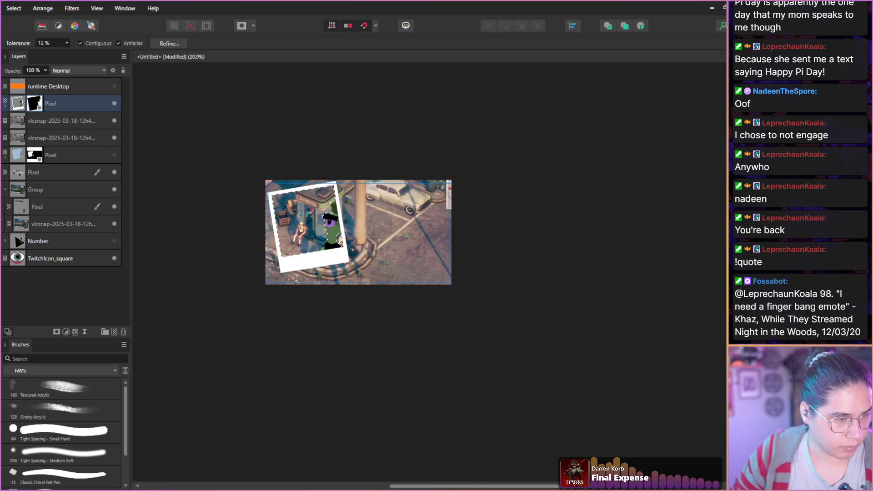
{"action": "left_click", "coordinate": [18, 126]}
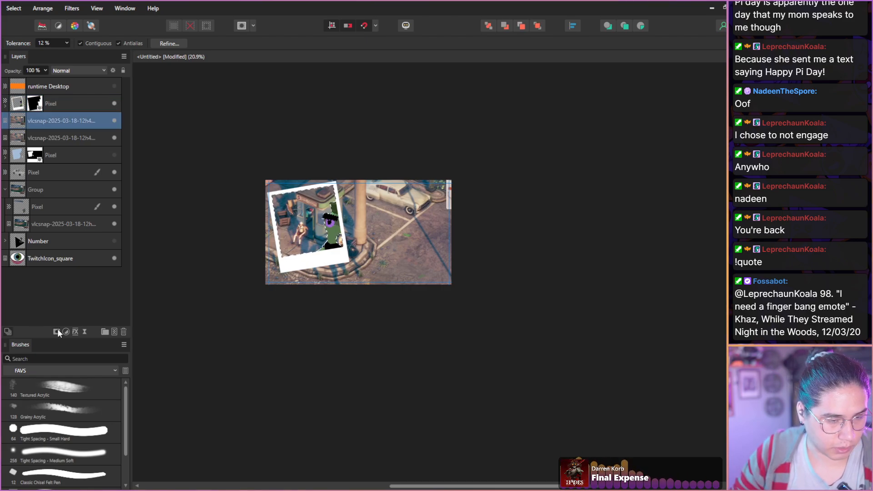
{"action": "left_click", "coordinate": [57, 330]}
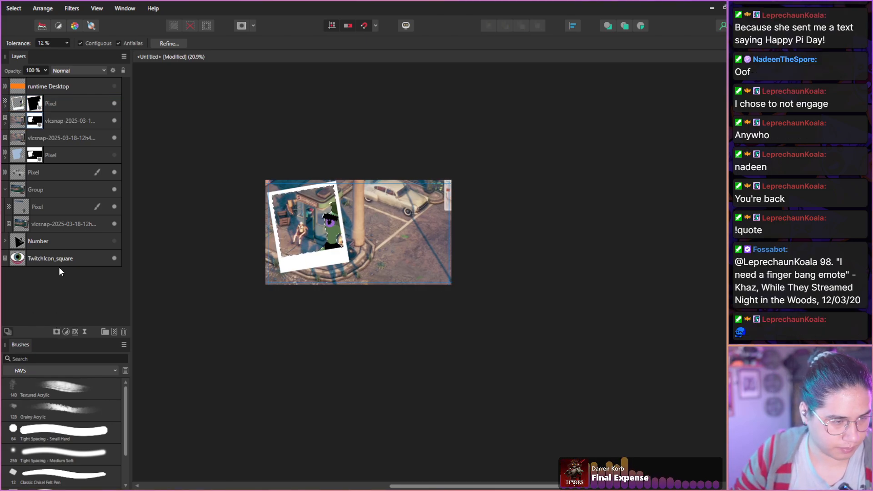
Delete the unmasked duplicate of the booth snapshot and clear the selection.
{"action": "left_click", "coordinate": [115, 137]}
{"action": "left_click", "coordinate": [19, 141]}
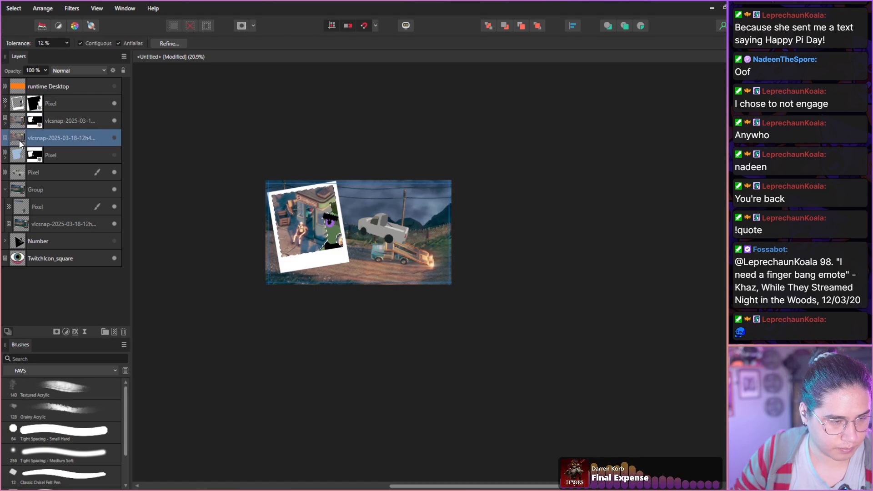
{"action": "left_click", "coordinate": [124, 333]}
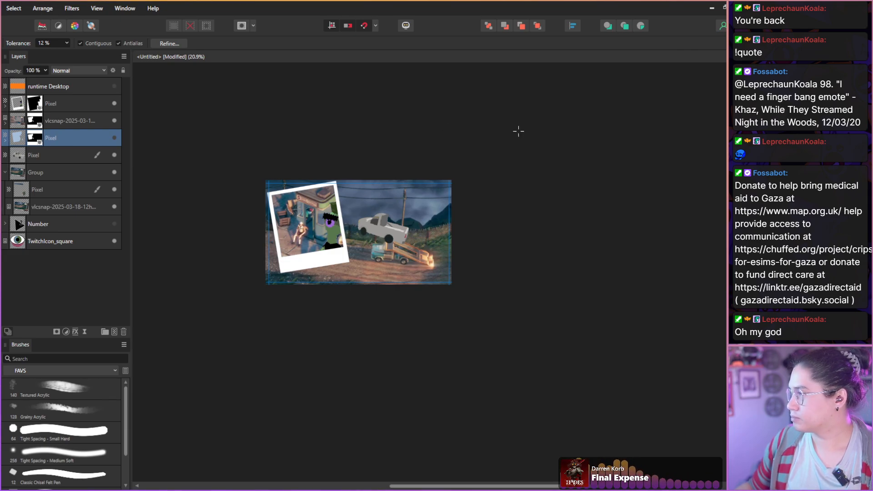
{"action": "left_click", "coordinate": [58, 273]}
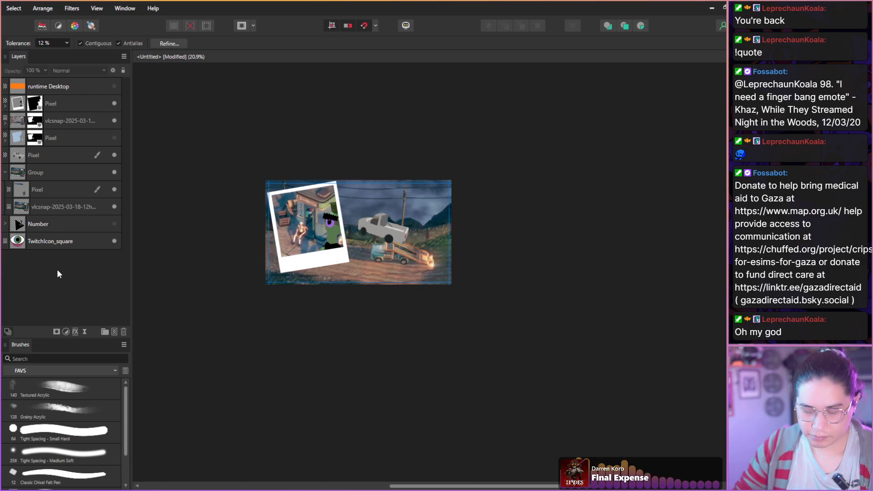
{"action": "scroll", "coordinate": [295, 218], "scroll_direction": "up", "scroll_amount": 3}
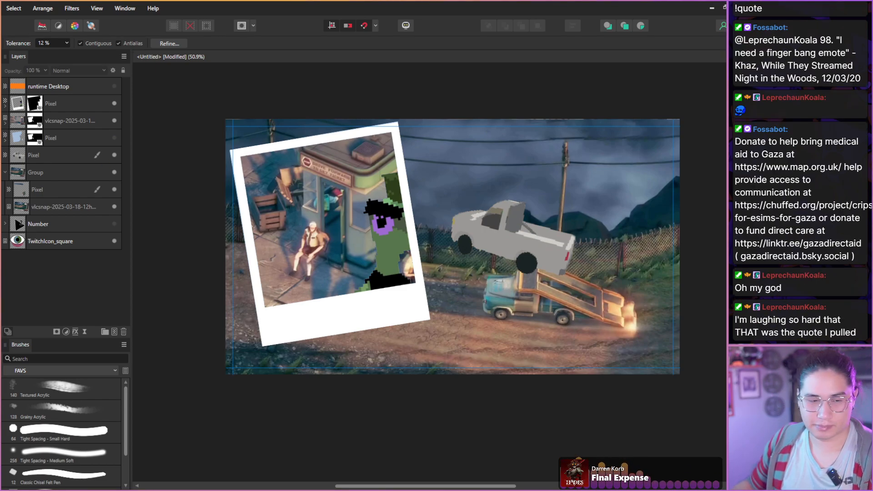
Paste the Knightling snapshot, trace loosely around the character with a freehand selection, and mask the layer to it.
{"action": "key", "text": "ctrl+v"}
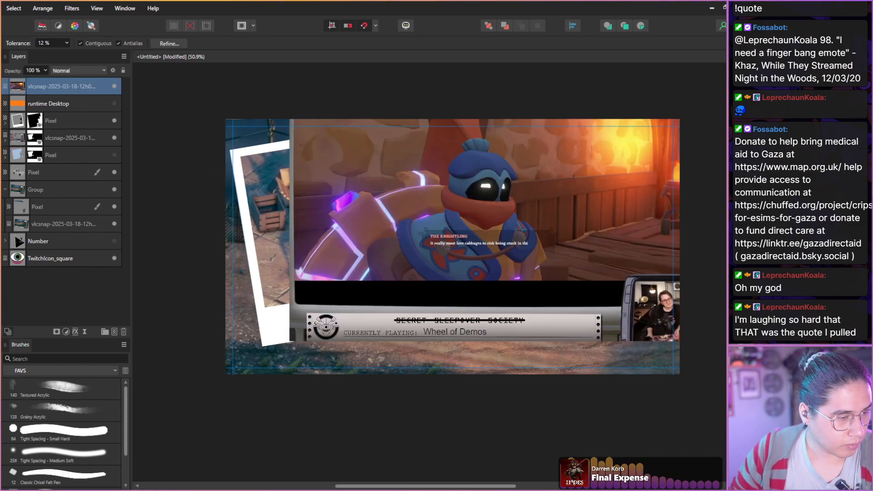
{"action": "key", "text": "m"}
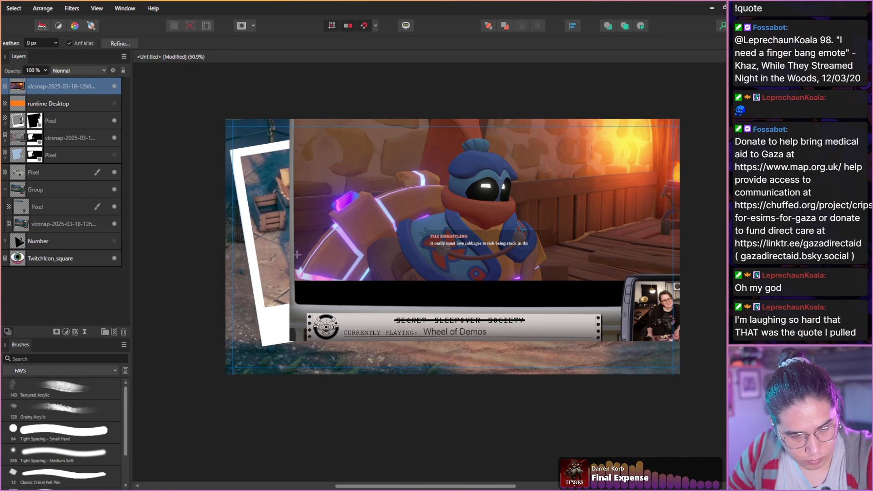
{"action": "mouse_move", "coordinate": [297, 268]}
{"action": "left_mouse_down"}
{"action": "mouse_move", "coordinate": [332, 222]}
{"action": "mouse_move", "coordinate": [333, 199]}
{"action": "mouse_move", "coordinate": [353, 185]}
{"action": "mouse_move", "coordinate": [387, 184]}
{"action": "mouse_move", "coordinate": [390, 172]}
{"action": "mouse_move", "coordinate": [407, 166]}
{"action": "mouse_move", "coordinate": [437, 167]}
{"action": "mouse_move", "coordinate": [445, 178]}
{"action": "mouse_move", "coordinate": [464, 137]}
{"action": "mouse_move", "coordinate": [480, 134]}
{"action": "mouse_move", "coordinate": [512, 155]}
{"action": "mouse_move", "coordinate": [524, 176]}
{"action": "mouse_move", "coordinate": [523, 214]}
{"action": "mouse_move", "coordinate": [547, 237]}
{"action": "mouse_move", "coordinate": [540, 284]}
{"action": "mouse_move", "coordinate": [330, 292]}
{"action": "left_mouse_up"}
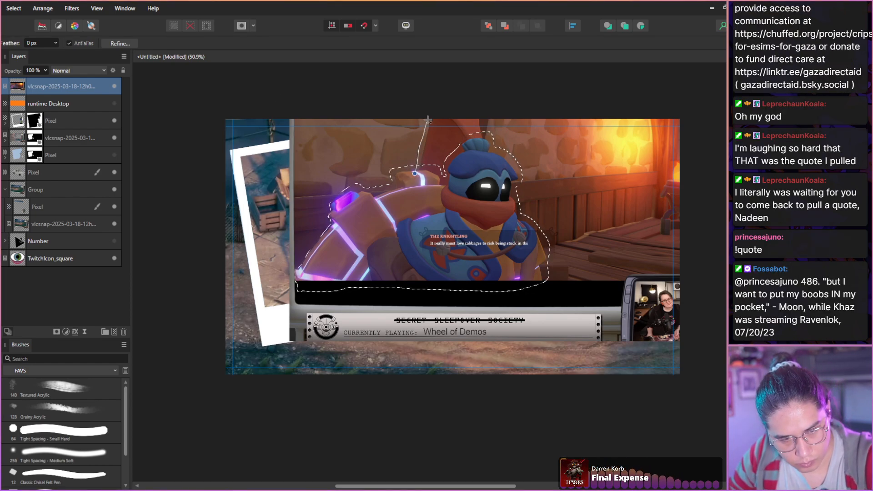
{"action": "mouse_move", "coordinate": [428, 119]}
{"action": "left_mouse_down"}
{"action": "mouse_move", "coordinate": [450, 104]}
{"action": "mouse_move", "coordinate": [480, 106]}
{"action": "left_mouse_up"}
{"action": "left_click_drag", "start_coordinate": [487, 158], "coordinate": [488, 158]}
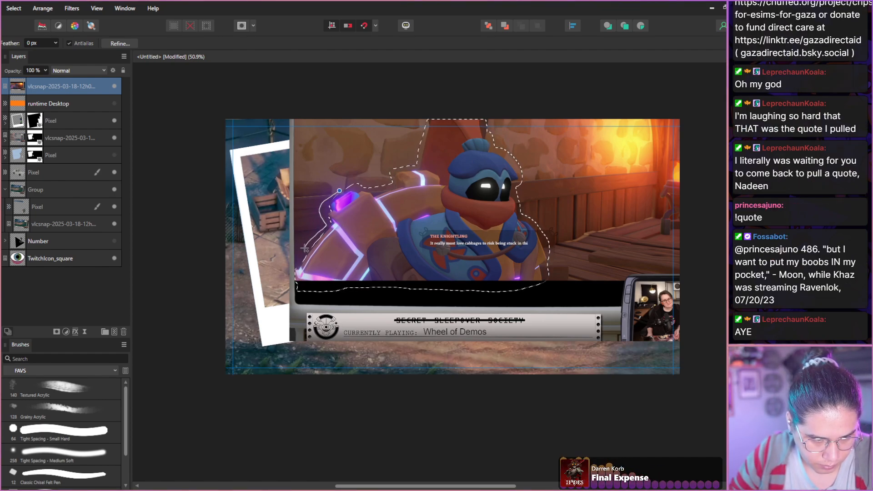
{"action": "left_click_drag", "start_coordinate": [291, 276], "coordinate": [297, 291]}
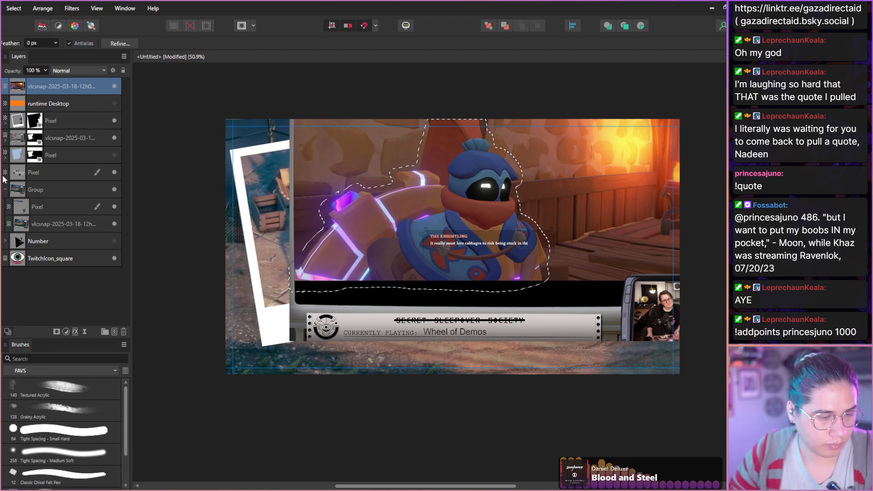
{"action": "left_click", "coordinate": [56, 329]}
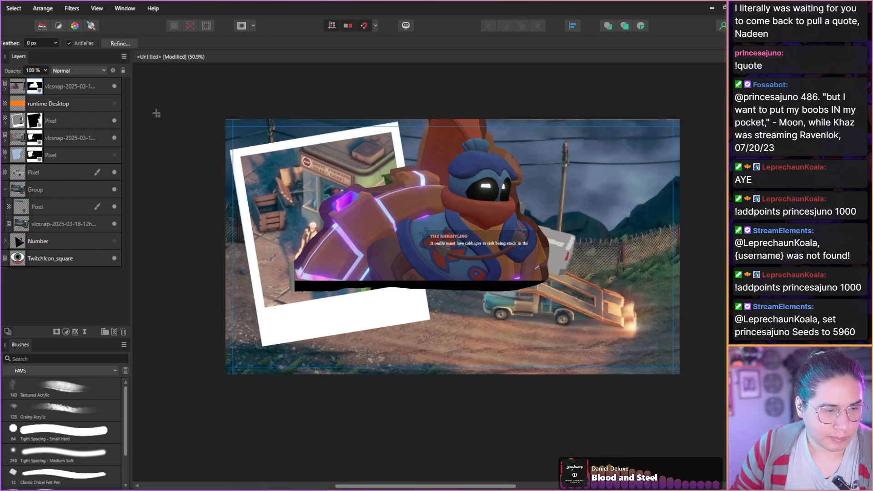
Shift the masked Knightling snapshot slightly, and rasterize and trim it into a pixel layer.
{"action": "left_click", "coordinate": [17, 93]}
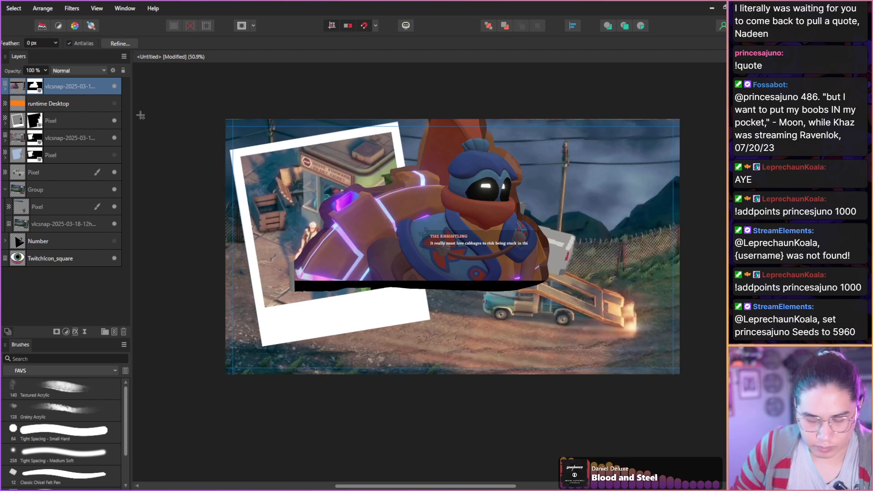
{"action": "key", "text": "v"}
{"action": "left_click_drag", "start_coordinate": [321, 212], "coordinate": [351, 234]}
{"action": "key", "text": "b"}
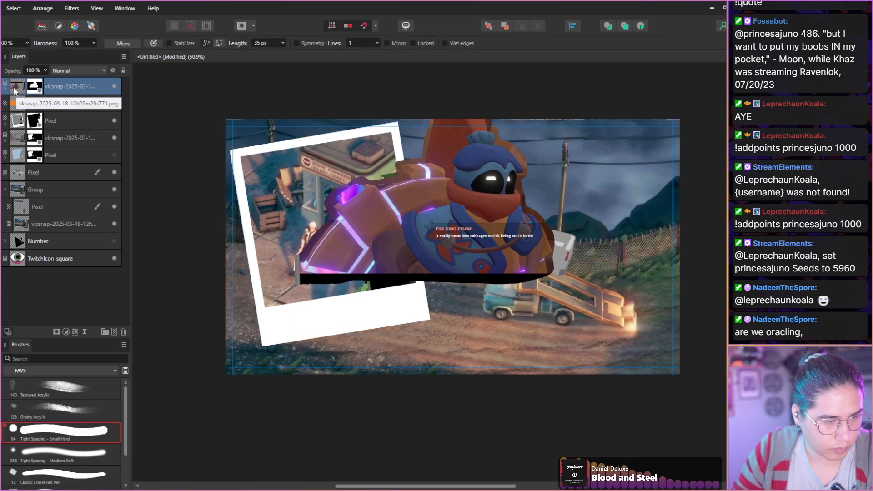
{"action": "right_click", "coordinate": [19, 95]}
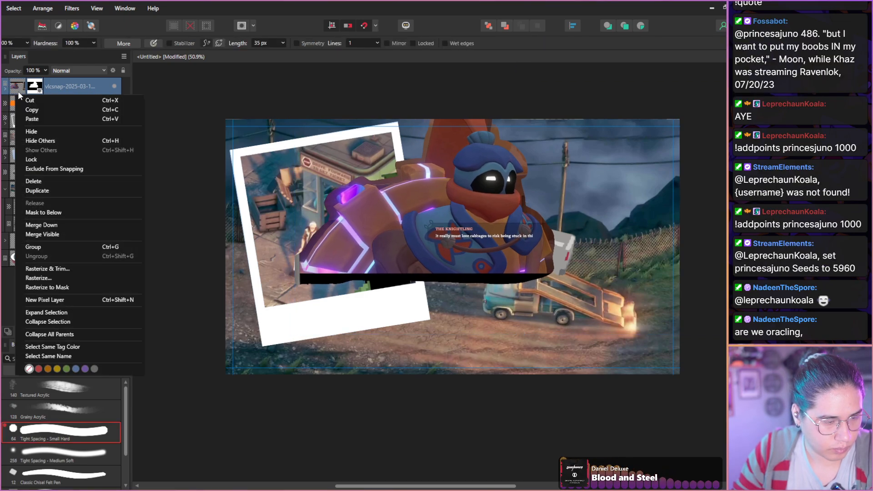
{"action": "left_click", "coordinate": [33, 268]}
Move the Knightling cut-out down and left over the polaroid, and place its layer directly beneath the polaroid frame.
{"action": "key", "text": "v"}
{"action": "left_click_drag", "start_coordinate": [303, 217], "coordinate": [254, 253]}
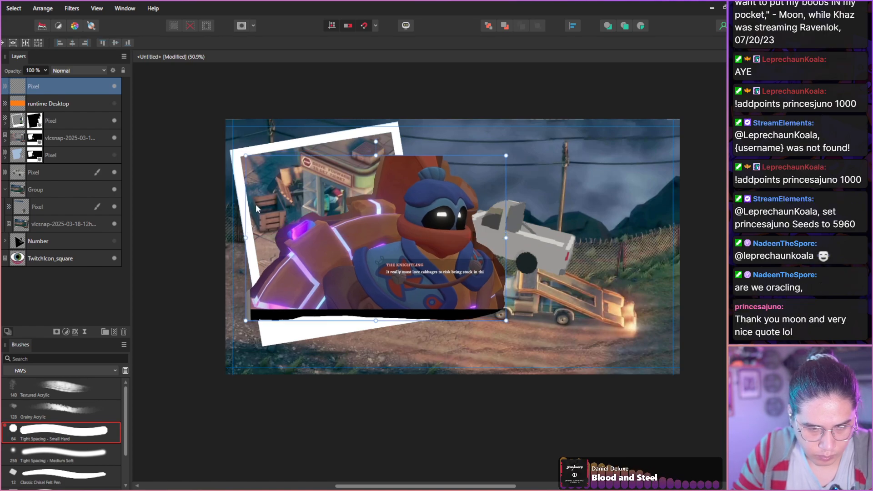
{"action": "scroll", "coordinate": [257, 241], "scroll_direction": "up", "scroll_amount": 1}
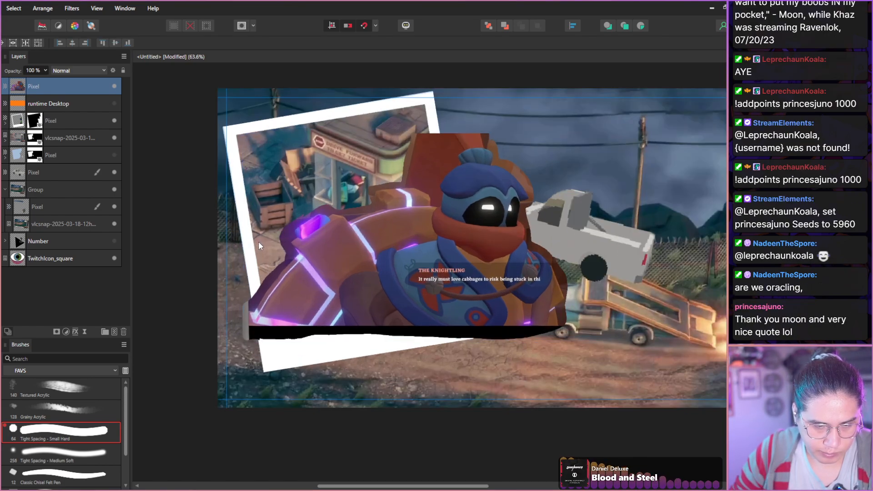
{"action": "left_click_drag", "start_coordinate": [53, 107], "coordinate": [53, 129]}
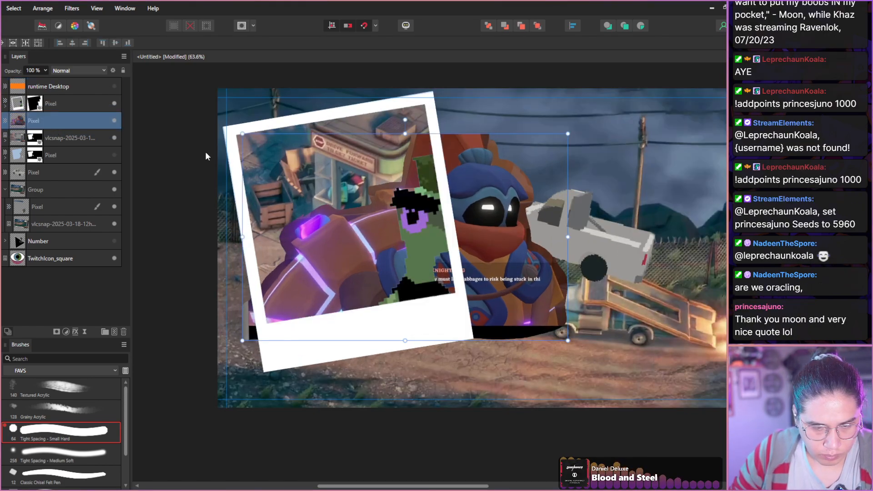
Tilt the Knightling cut-out to match the polaroid, and move it down and left so the character sits inside the window.
{"action": "left_click_drag", "start_coordinate": [403, 121], "coordinate": [386, 122]}
{"action": "left_click_drag", "start_coordinate": [378, 234], "coordinate": [236, 274]}
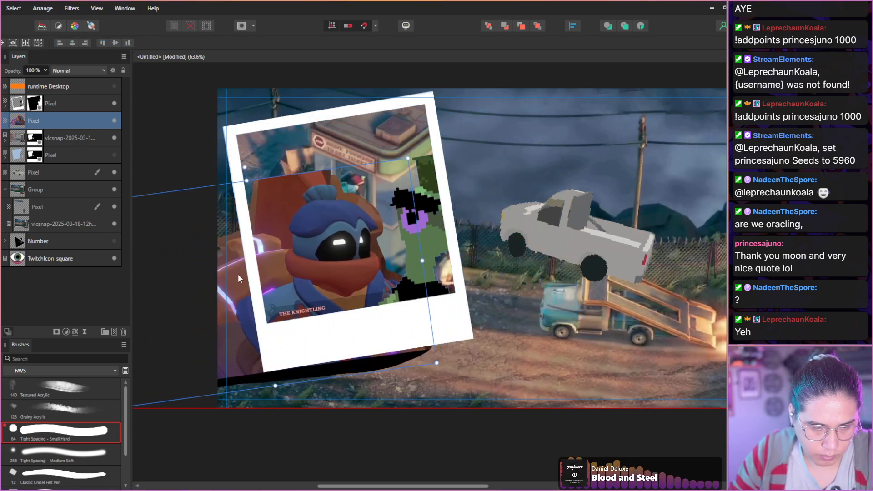
Release the booth snapshot's mask, reposition the snapshot to frame the seated figure in the polaroid window, and nest the mask back.
{"action": "left_click", "coordinate": [17, 143]}
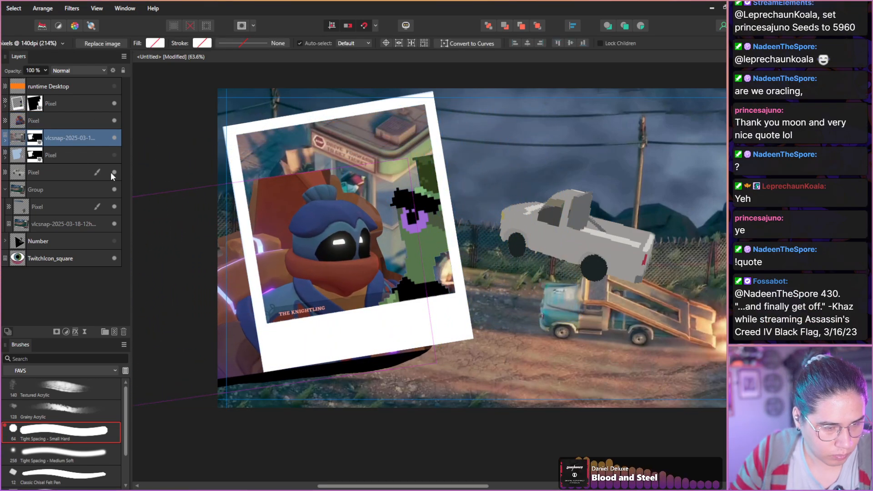
{"action": "left_click", "coordinate": [5, 141]}
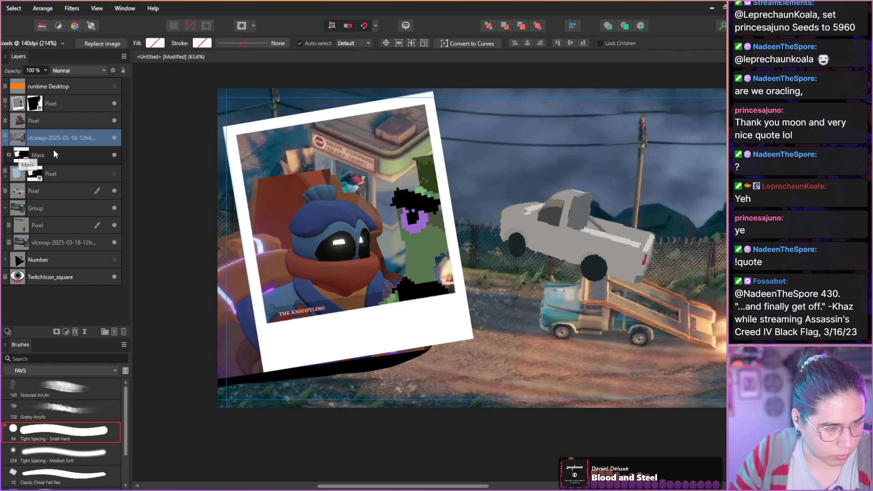
{"action": "left_click_drag", "start_coordinate": [65, 150], "coordinate": [54, 135]}
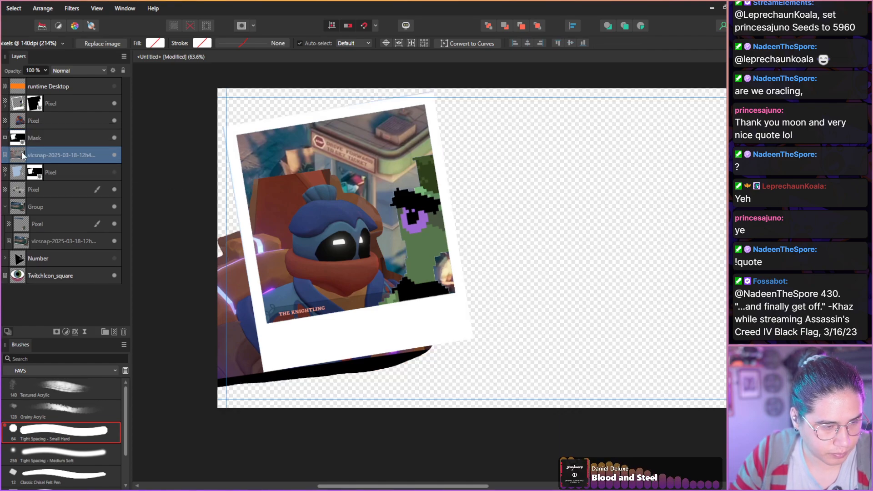
{"action": "left_click", "coordinate": [114, 138]}
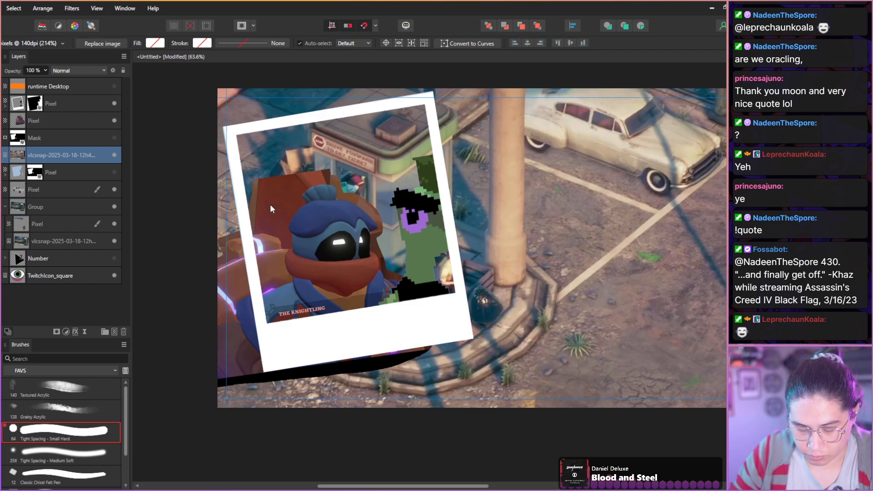
{"action": "key", "text": "b"}
{"action": "key", "text": "v"}
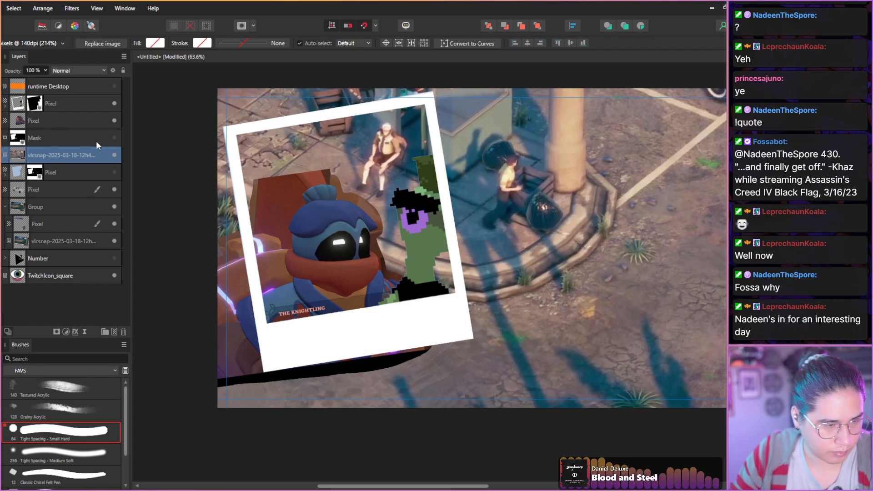
{"action": "left_click_drag", "start_coordinate": [32, 144], "coordinate": [14, 152]}
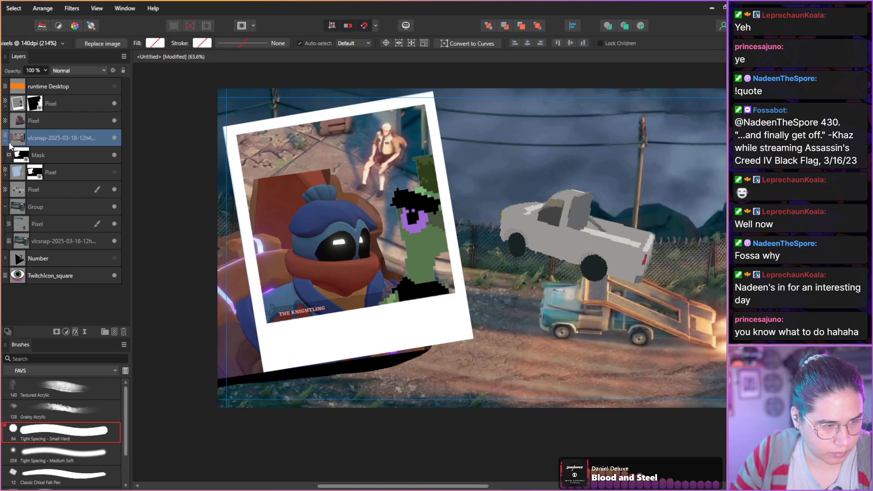
Duplicate the booth snapshot's mask and nest the copy in the Knightling cut-out layer.
{"action": "left_click", "coordinate": [17, 124]}
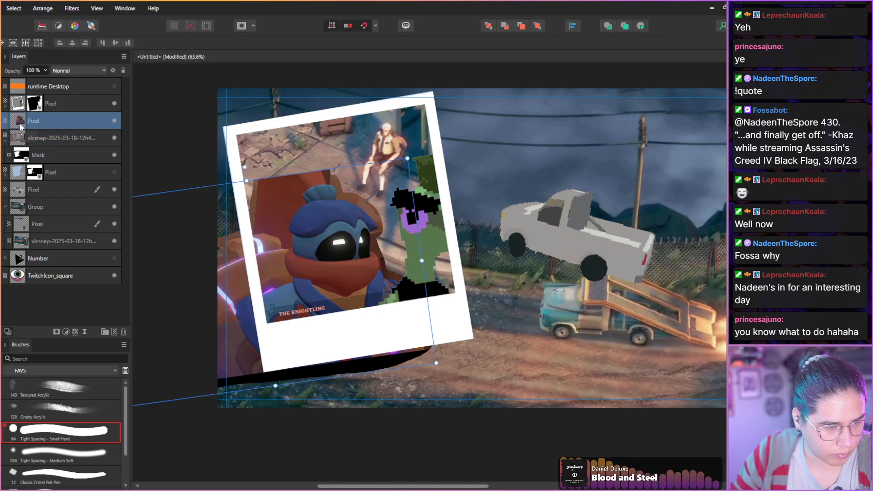
{"action": "left_click", "coordinate": [32, 161]}
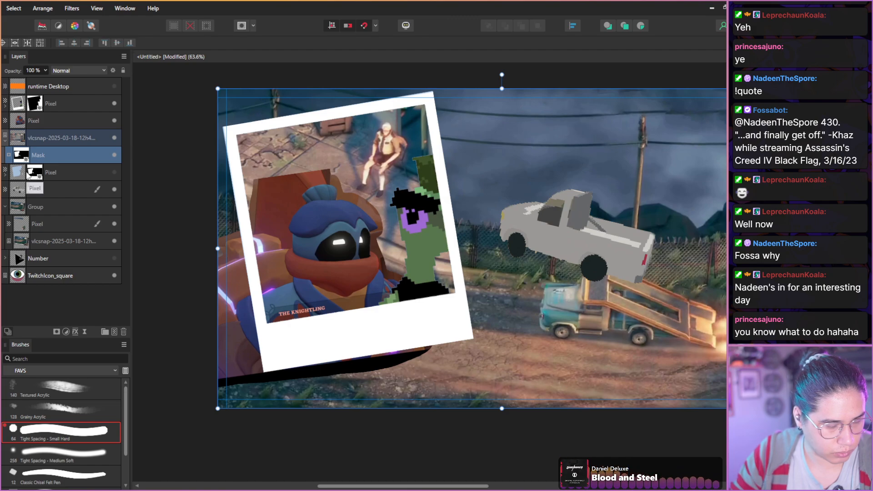
{"action": "key", "text": "ctrl+j"}
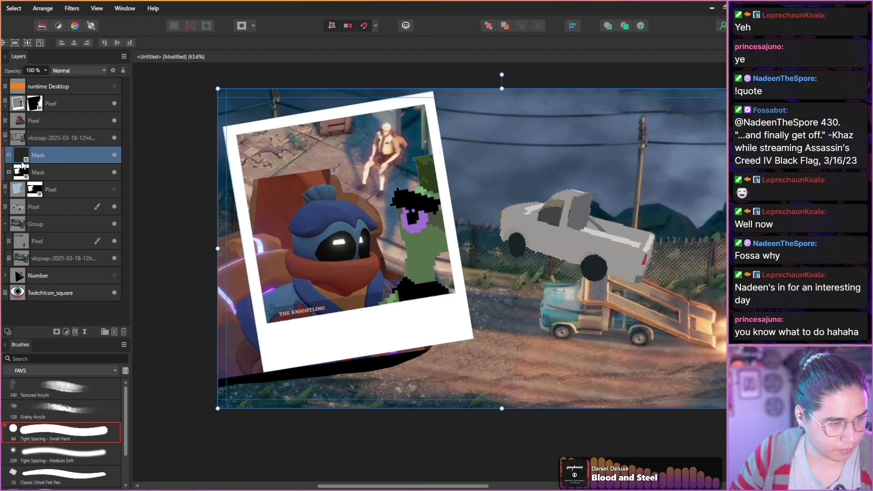
{"action": "left_click_drag", "start_coordinate": [35, 158], "coordinate": [22, 125]}
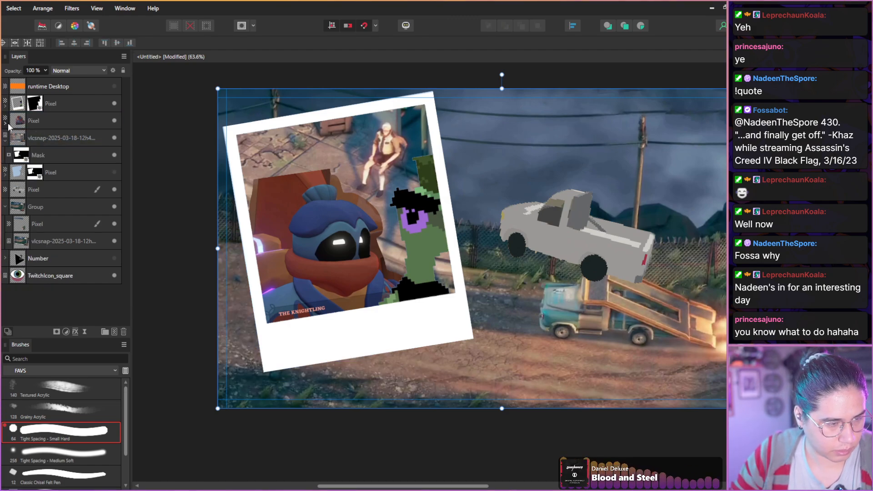
{"action": "left_click", "coordinate": [5, 123]}
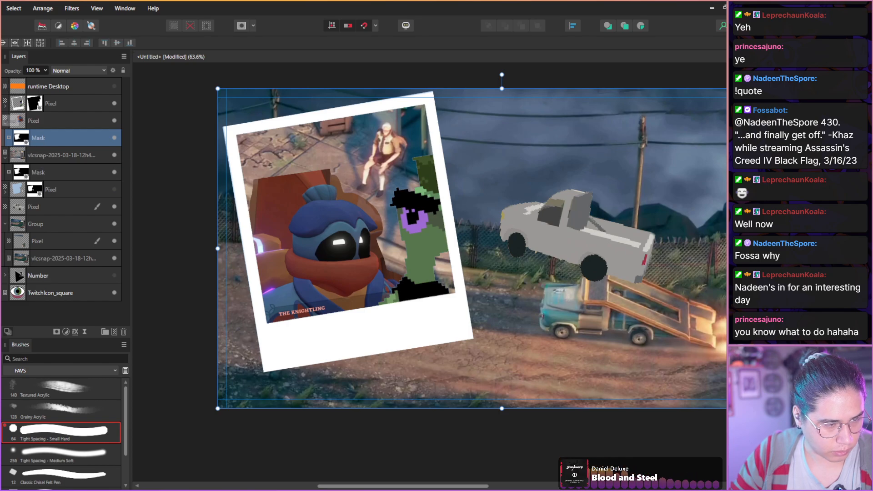
Try to add a compound mask inside the Knightling layer's copied mask, and expand it to reach its contents.
{"action": "right_click", "coordinate": [23, 139]}
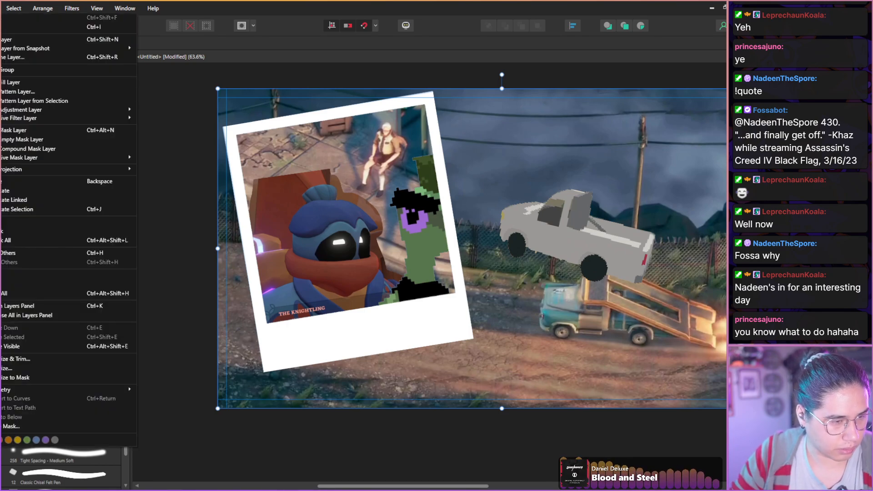
{"action": "key", "text": "Escape"}
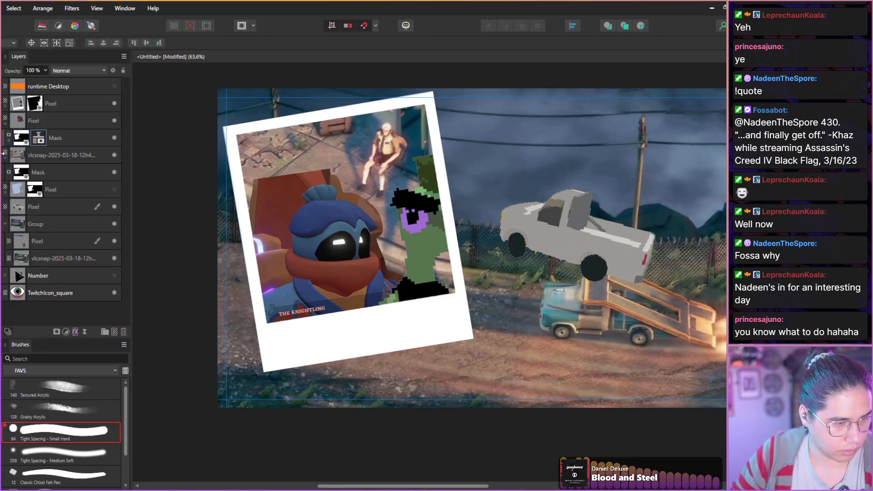
{"action": "left_click", "coordinate": [8, 141]}
{"action": "left_click_drag", "start_coordinate": [43, 158], "coordinate": [25, 172]}
{"action": "key", "text": "ctrl+v"}
{"action": "left_click", "coordinate": [8, 141]}
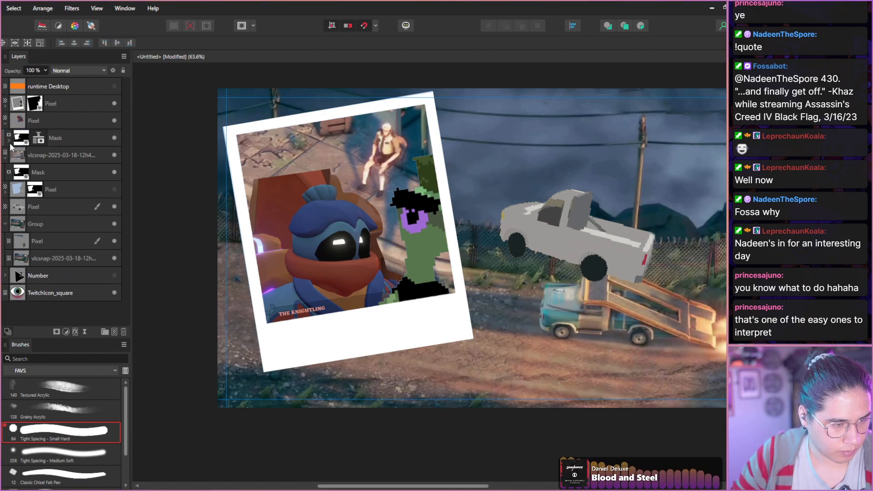
{"action": "left_click", "coordinate": [8, 141]}
{"action": "left_click_drag", "start_coordinate": [31, 140], "coordinate": [26, 157]}
{"action": "left_click", "coordinate": [12, 155]}
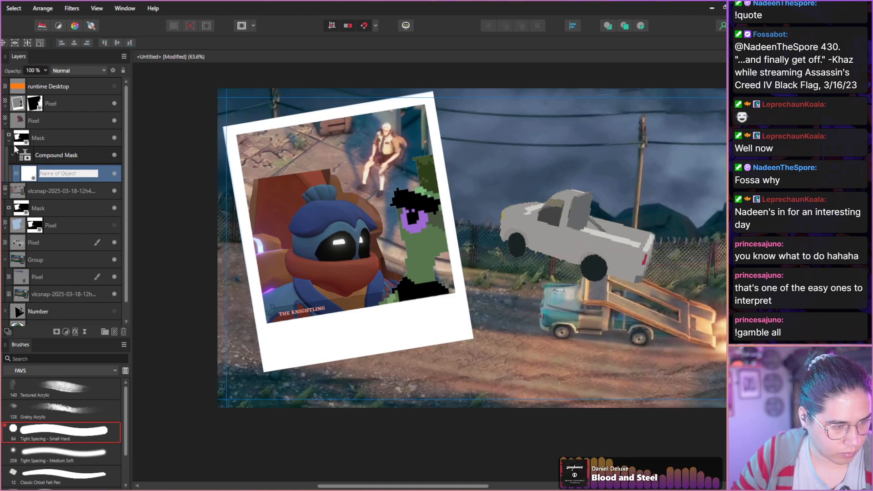
{"action": "mouse_move", "coordinate": [45, 155]}
{"action": "left_mouse_down"}
{"action": "mouse_move", "coordinate": [61, 171]}
{"action": "mouse_move", "coordinate": [4, 166]}
{"action": "mouse_move", "coordinate": [52, 162]}
{"action": "left_mouse_up"}
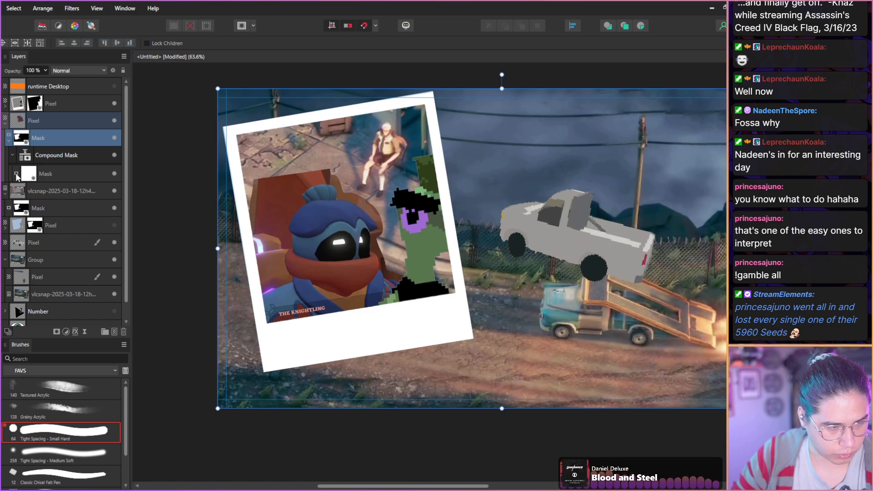
Flood-select the polaroid window area and add a mask made from it to the Knightling layer's compound mask.
{"action": "left_click", "coordinate": [35, 104]}
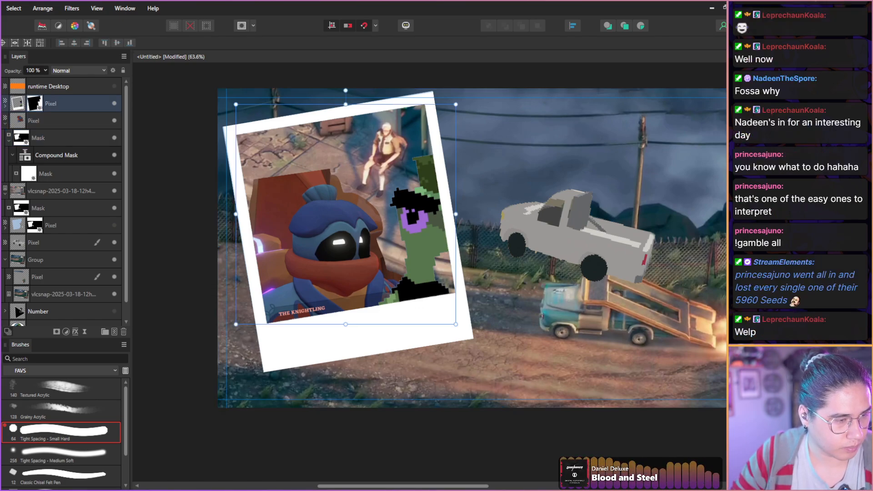
{"action": "key", "text": "w"}
{"action": "left_click", "coordinate": [436, 275]}
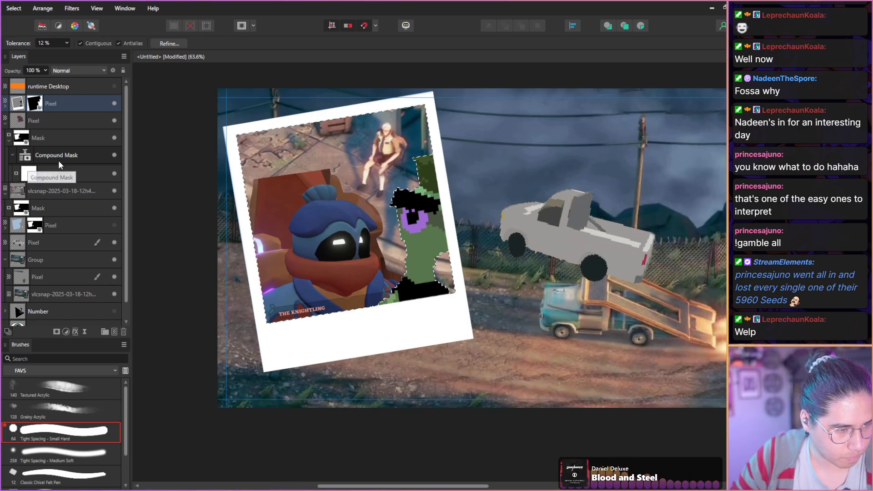
{"action": "left_click", "coordinate": [29, 160]}
{"action": "left_click", "coordinate": [55, 331]}
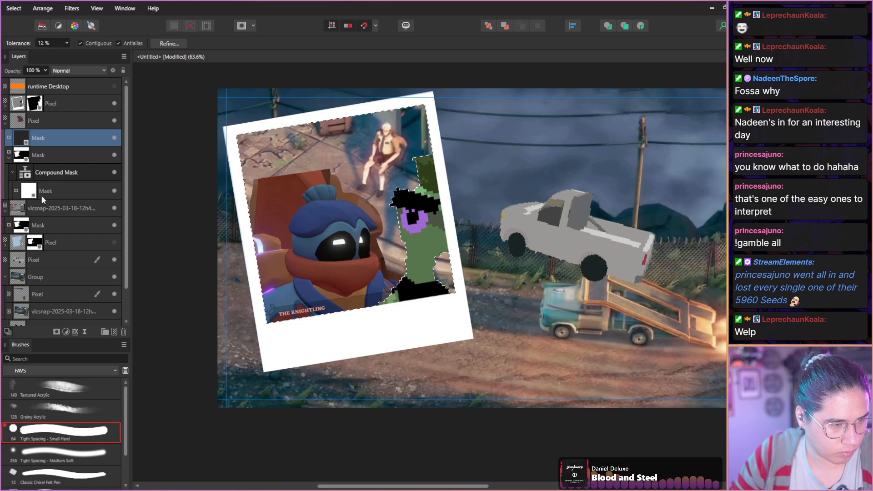
{"action": "left_click_drag", "start_coordinate": [45, 139], "coordinate": [56, 175]}
{"action": "left_click", "coordinate": [33, 139]}
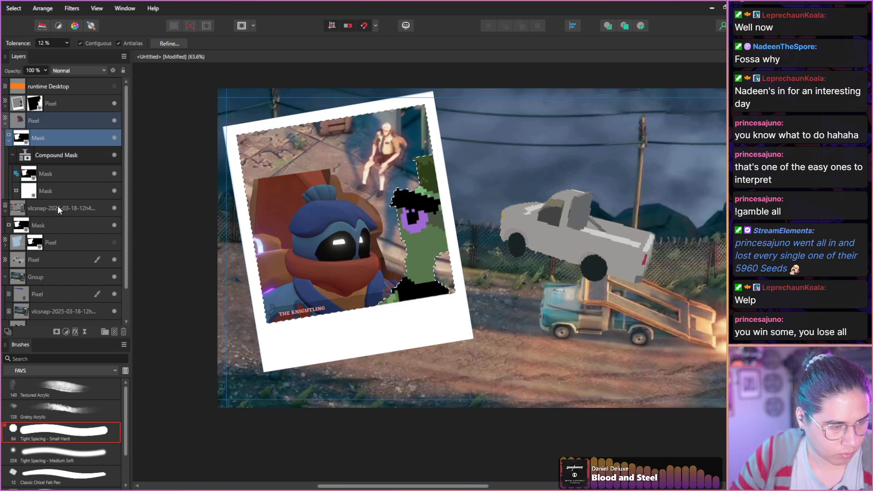
Delete the nested masks from the Knightling layer and clear the selection.
{"action": "left_click", "coordinate": [124, 330]}
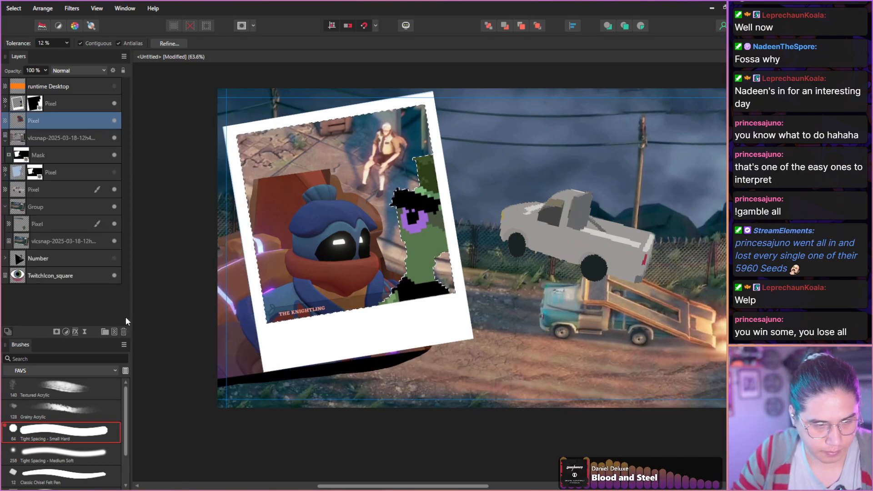
{"action": "key", "text": "ctrl+d"}
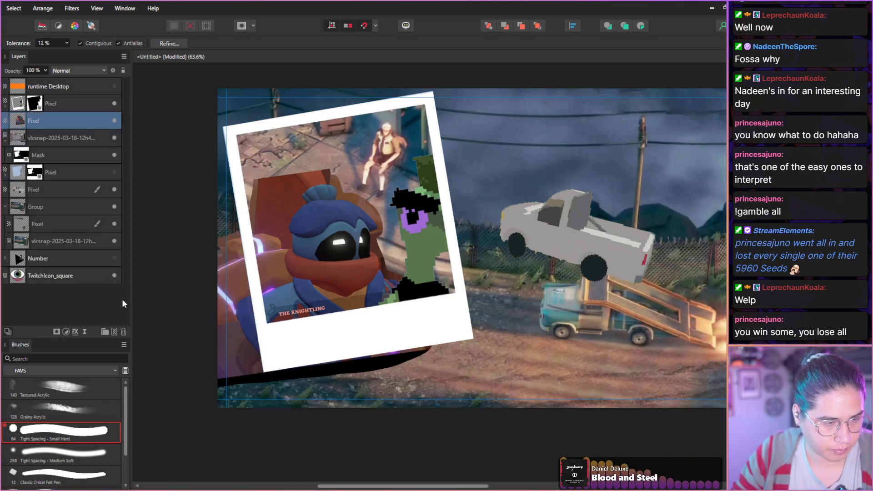
{"action": "left_click", "coordinate": [5, 142]}
{"action": "left_click", "coordinate": [5, 142]}
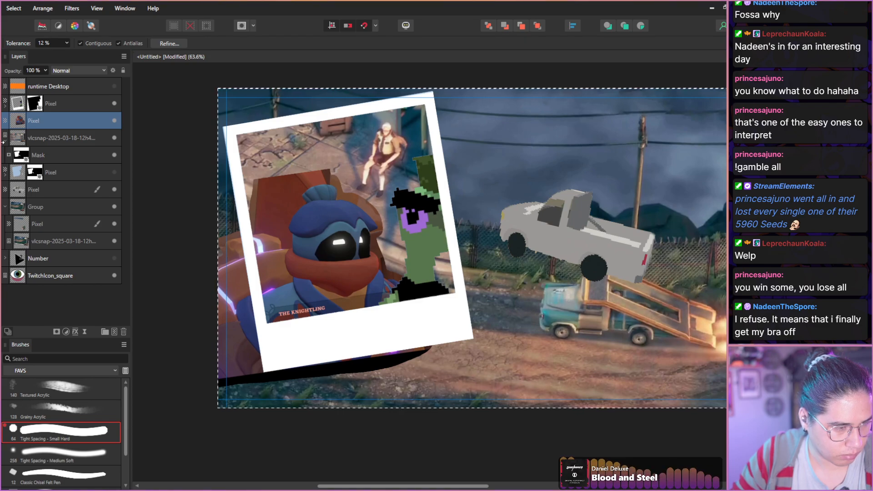
Mask the Knightling layer to the polaroid window again, try deleting the selected area, and undo that deletion.
{"action": "key", "text": "ctrl+shift+m"}
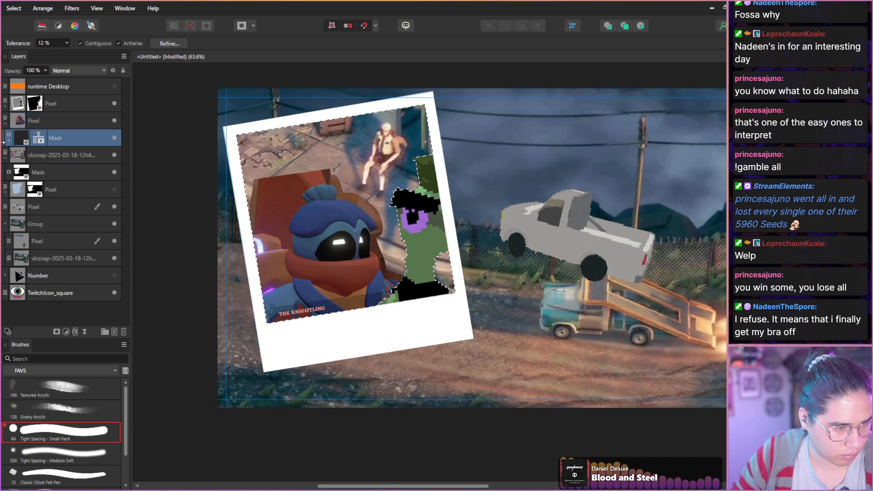
{"action": "left_click", "coordinate": [8, 142]}
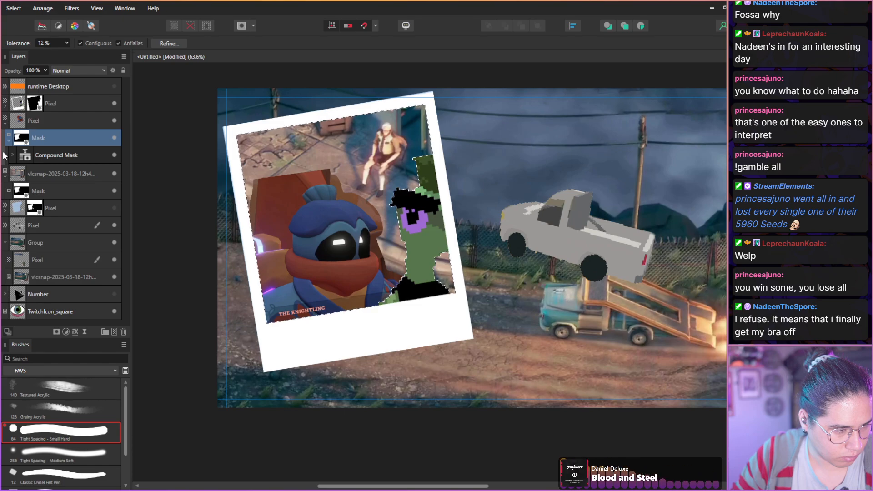
{"action": "left_click", "coordinate": [11, 155]}
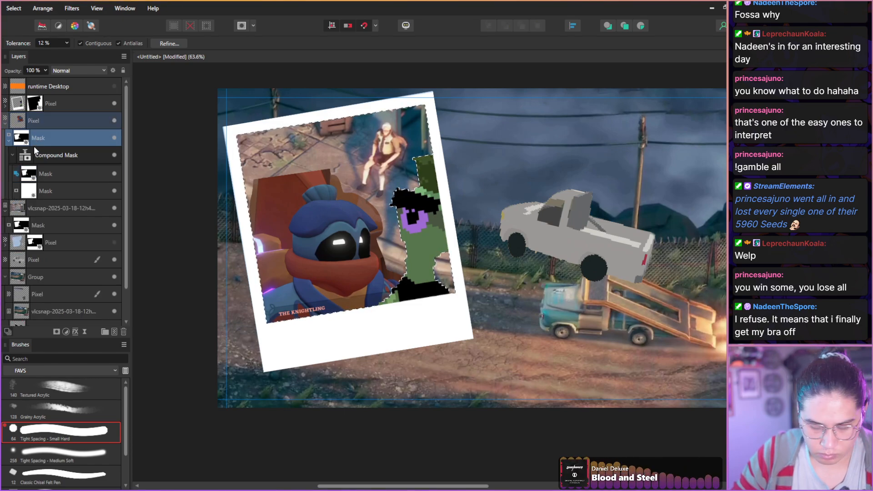
{"action": "key", "text": "Delete"}
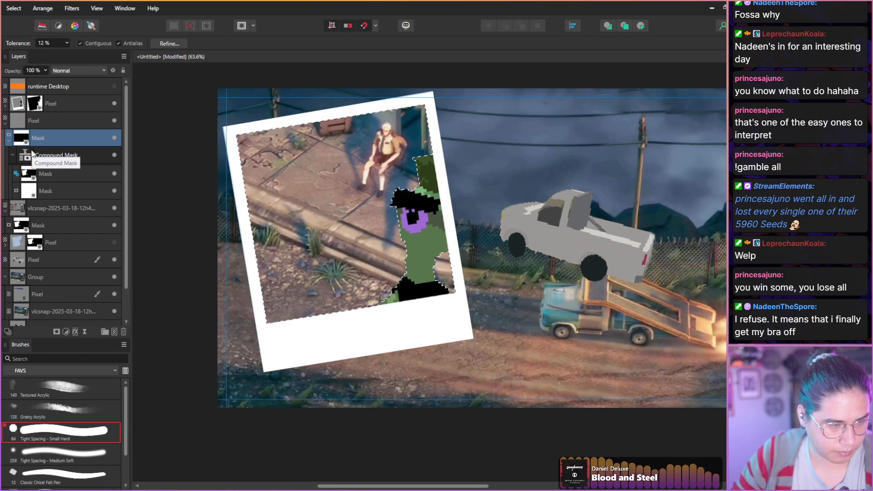
{"action": "key", "text": "ctrl+z"}
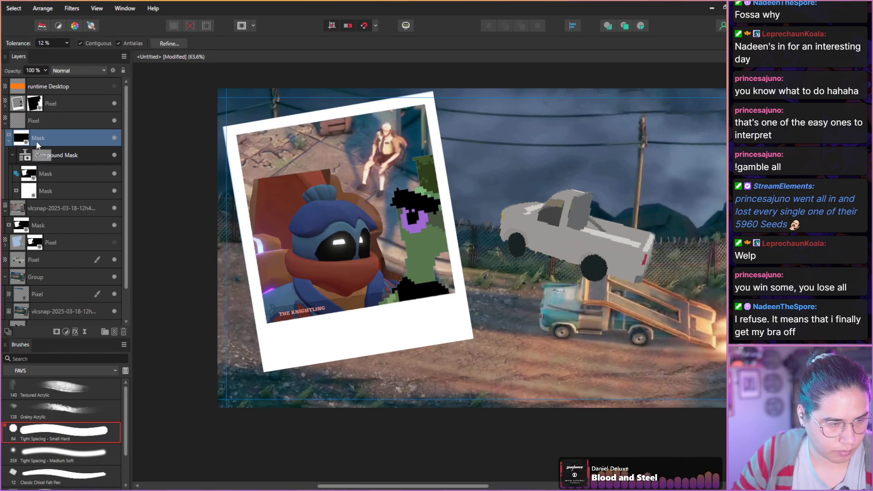
Select the mask nested in the Knightling layer and delete it with its compound mask.
{"action": "double_click", "coordinate": [36, 141]}
{"action": "left_click", "coordinate": [24, 141]}
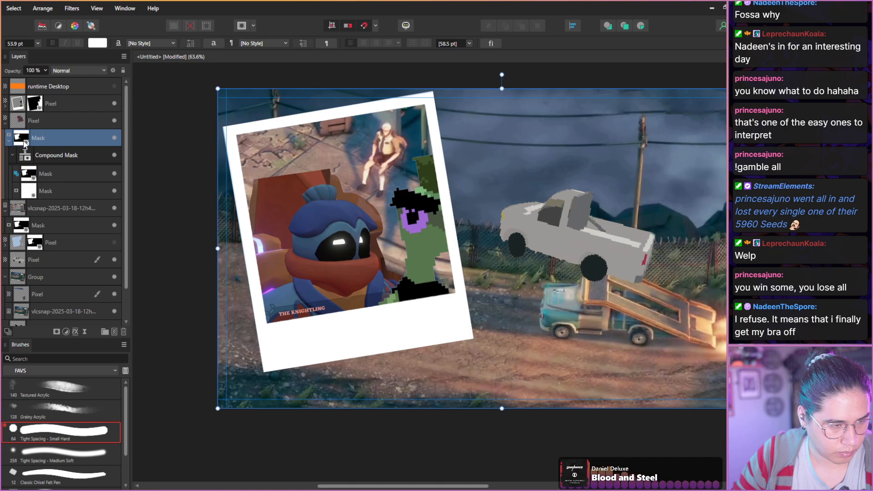
{"action": "key", "text": "Delete"}
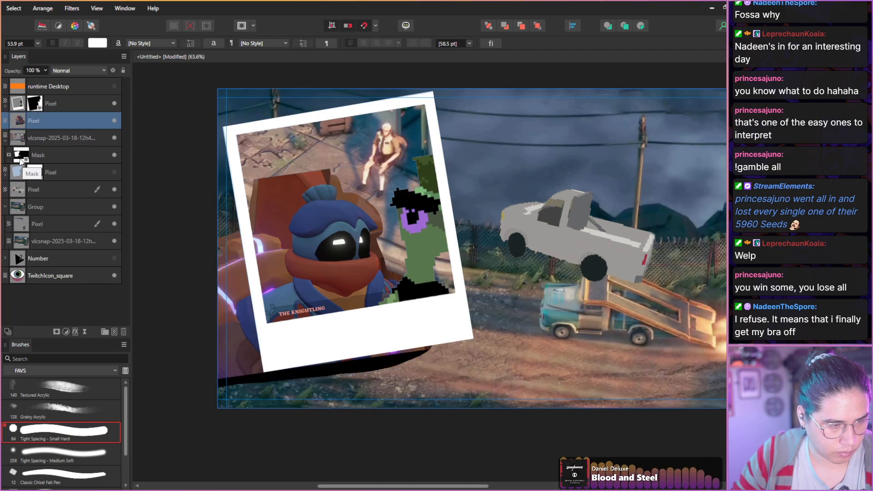
Copy the booth snapshot's mask onto the Knightling cut-out, expand its contents, and undo the last change that hides the character.
{"action": "left_click_drag", "start_coordinate": [20, 161], "coordinate": [20, 141]}
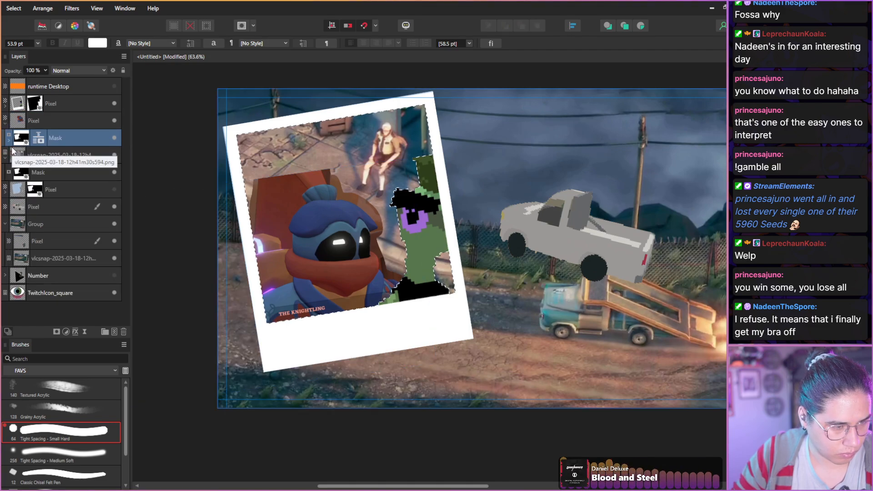
{"action": "left_click", "coordinate": [9, 141]}
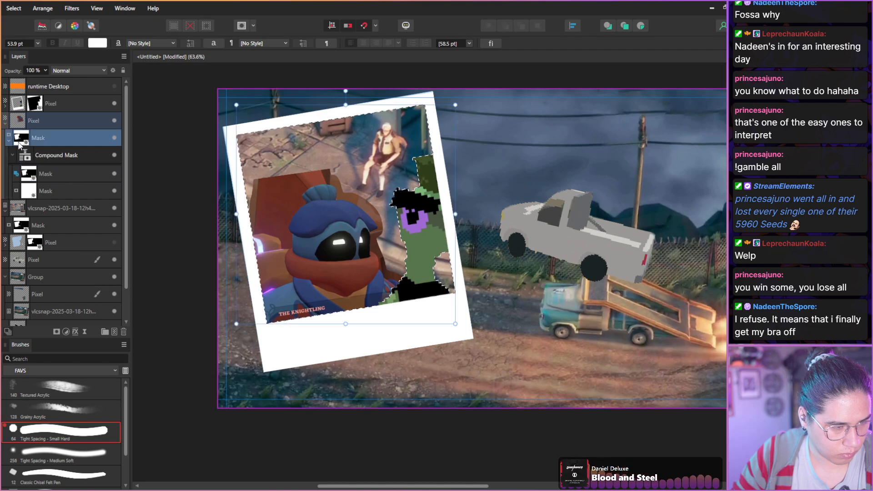
{"action": "left_click", "coordinate": [17, 145]}
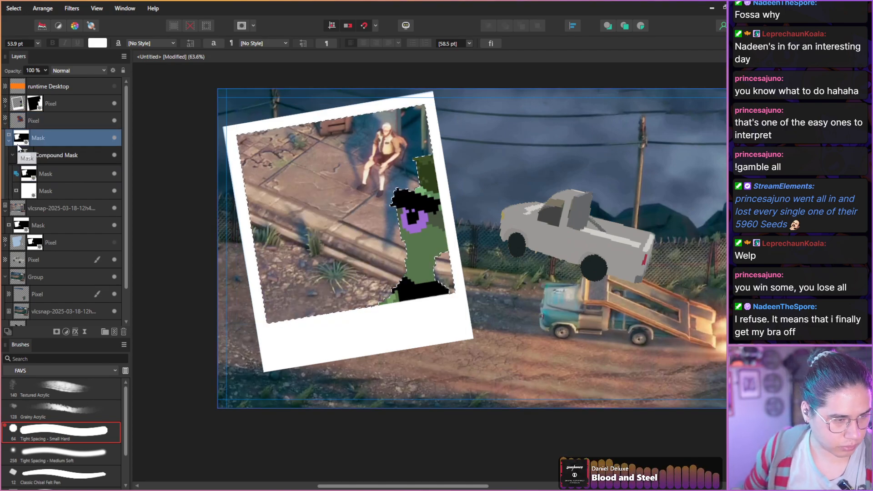
{"action": "key", "text": "ctrl+z"}
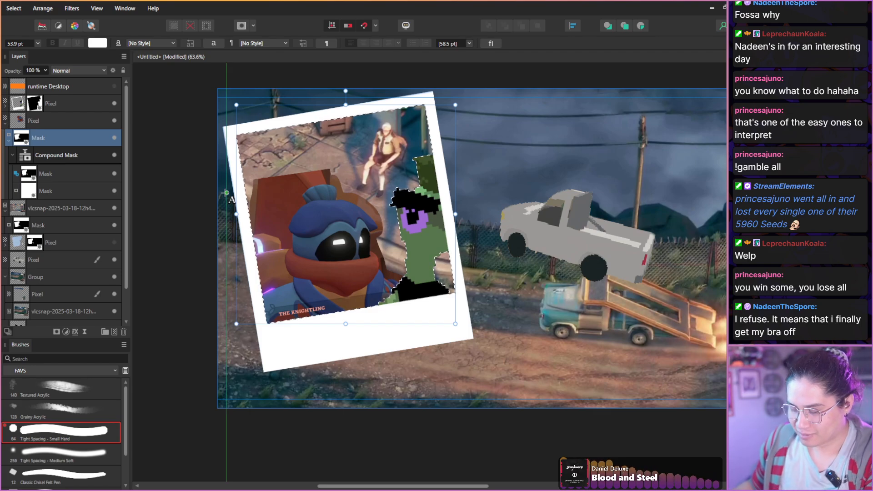
Clear the selection, try deleting the mask nested in the Knightling layer, and undo back to the earlier mask state.
{"action": "left_click", "coordinate": [227, 192]}
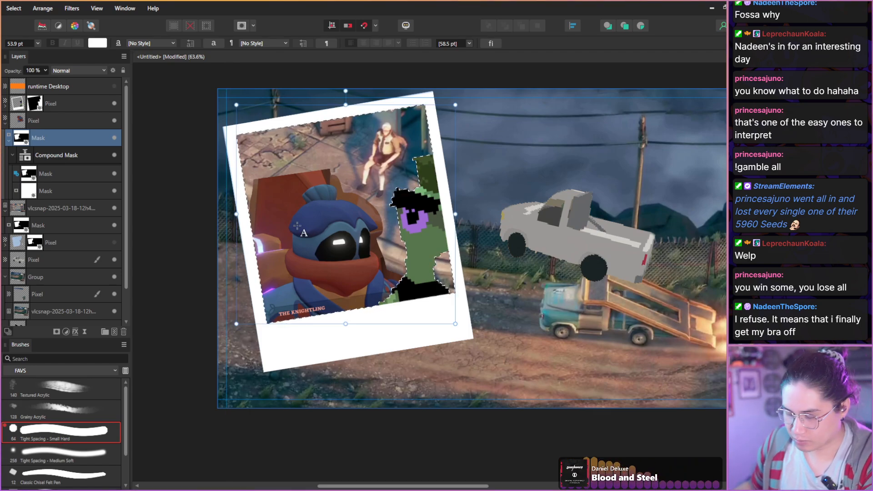
{"action": "key", "text": "ctrl+d"}
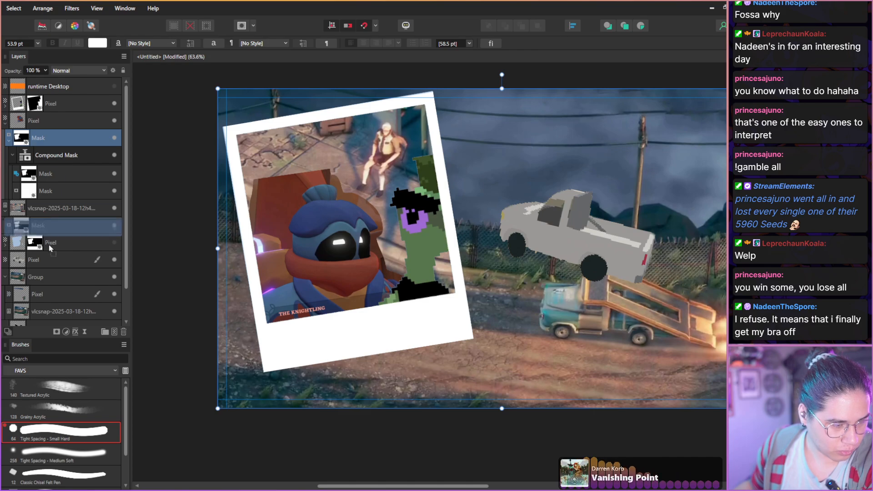
{"action": "scroll", "coordinate": [68, 204], "scroll_direction": "down", "scroll_amount": 2}
{"action": "left_click", "coordinate": [124, 333]}
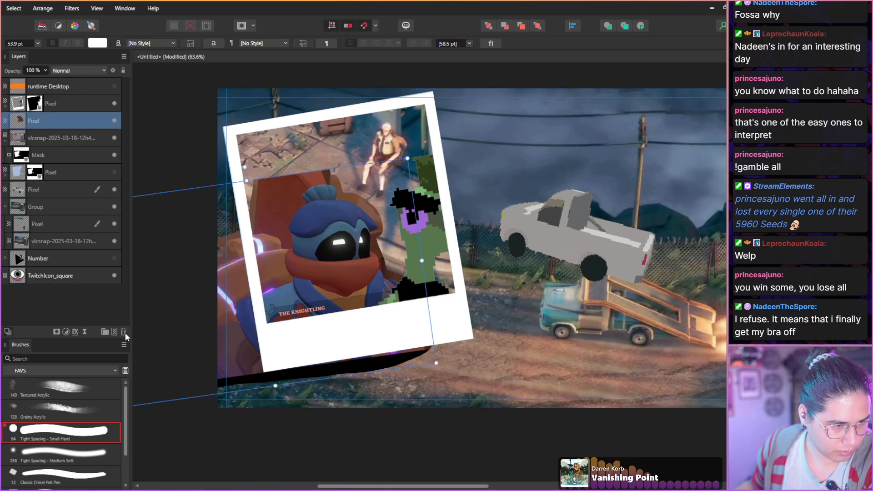
{"action": "key", "text": "ctrl+z"}
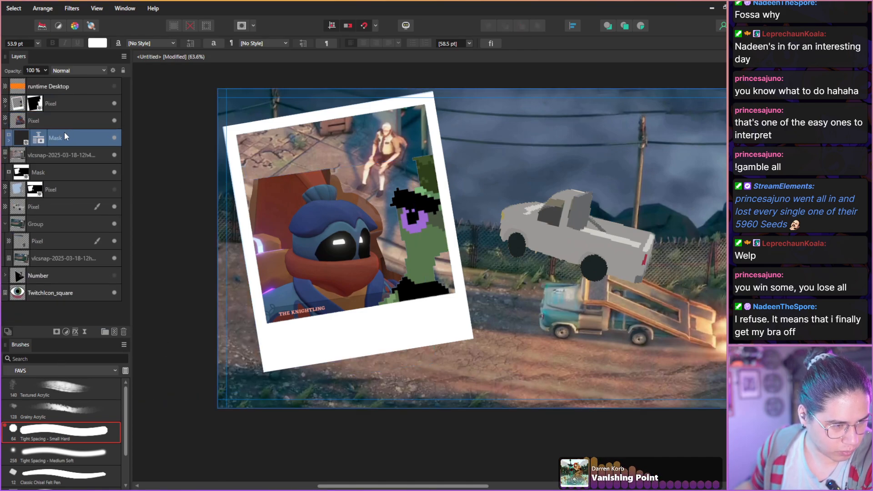
{"action": "key", "text": "ctrl+z"}
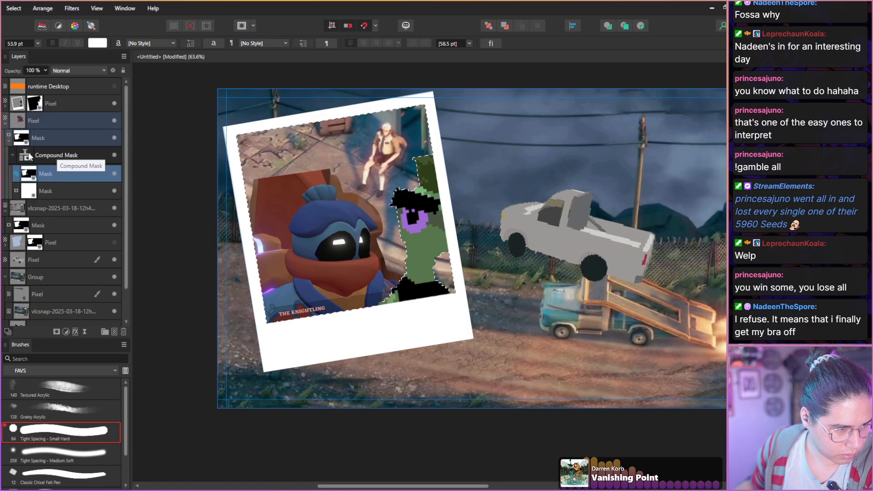
Move the compound mask out of its parent mask, directly into the Knightling layer, and delete the leftover parent mask.
{"action": "left_click", "coordinate": [50, 157]}
{"action": "left_click_drag", "start_coordinate": [48, 154], "coordinate": [40, 128]}
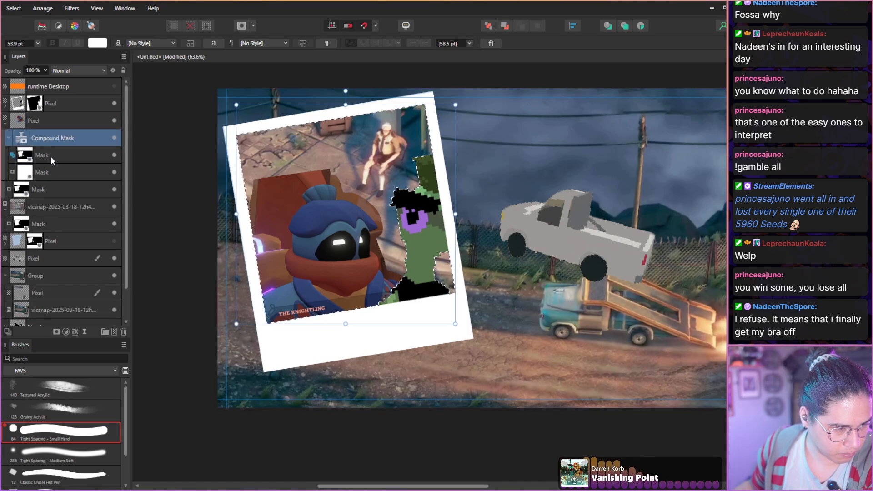
{"action": "left_click", "coordinate": [54, 189]}
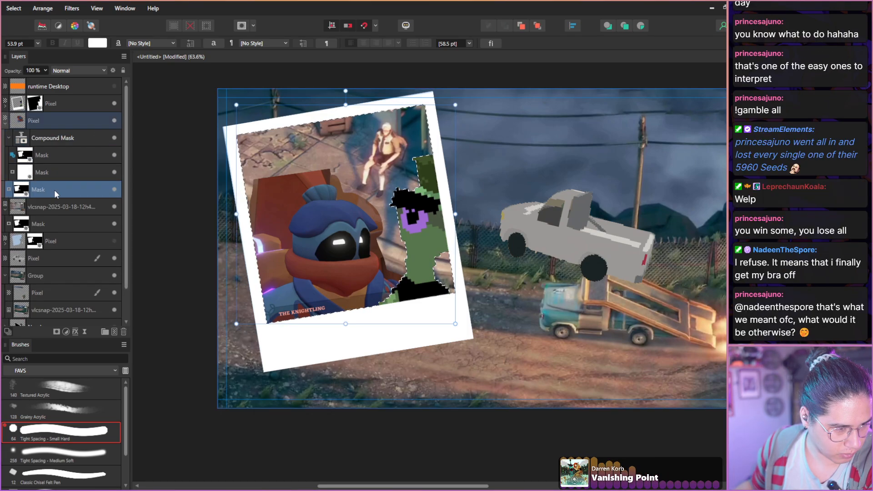
{"action": "left_click", "coordinate": [121, 329]}
Set the polaroid-window mask to Add within the Knightling's compound mask, keep the white mask selected, and clear the pixel selection.
{"action": "left_click", "coordinate": [58, 154]}
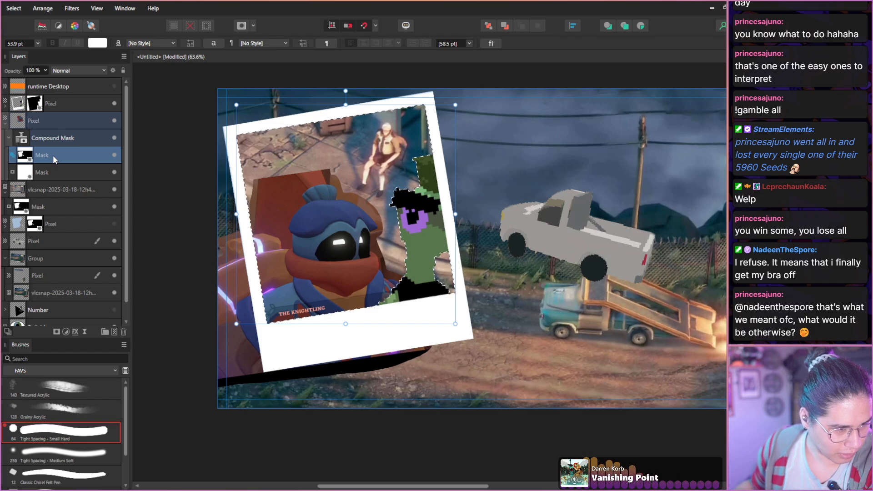
{"action": "left_click", "coordinate": [62, 173]}
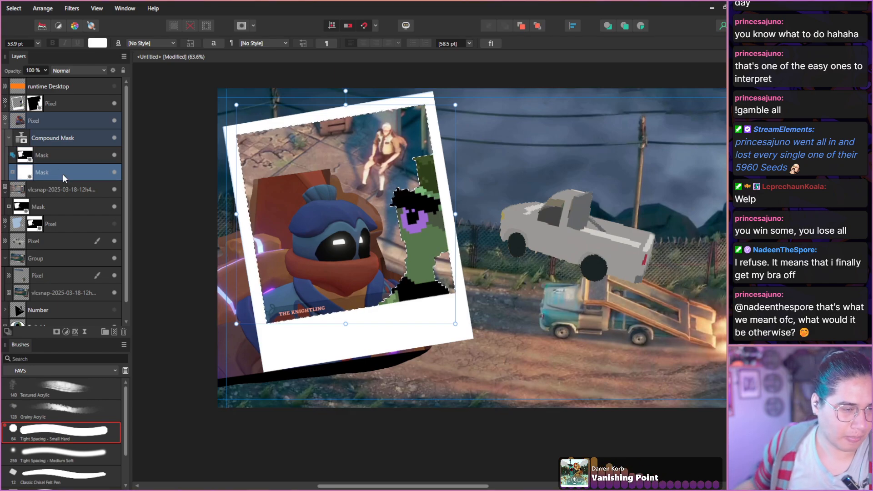
{"action": "left_click", "coordinate": [11, 156]}
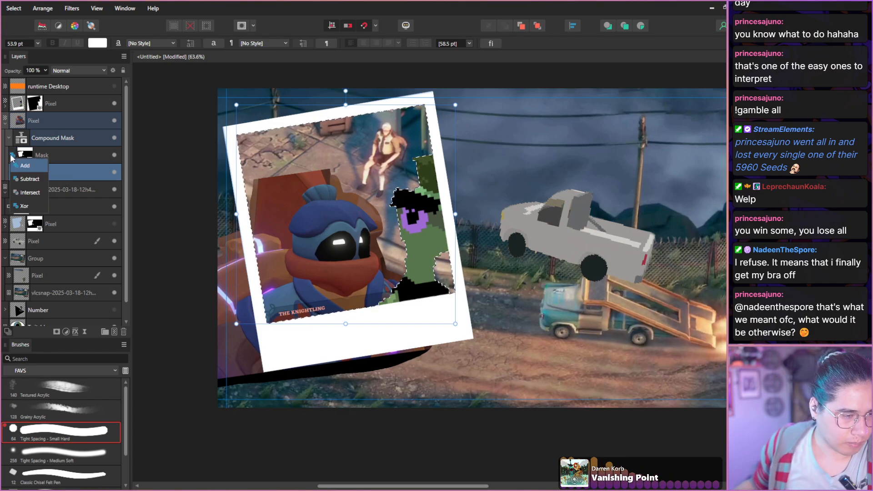
{"action": "left_click", "coordinate": [28, 170]}
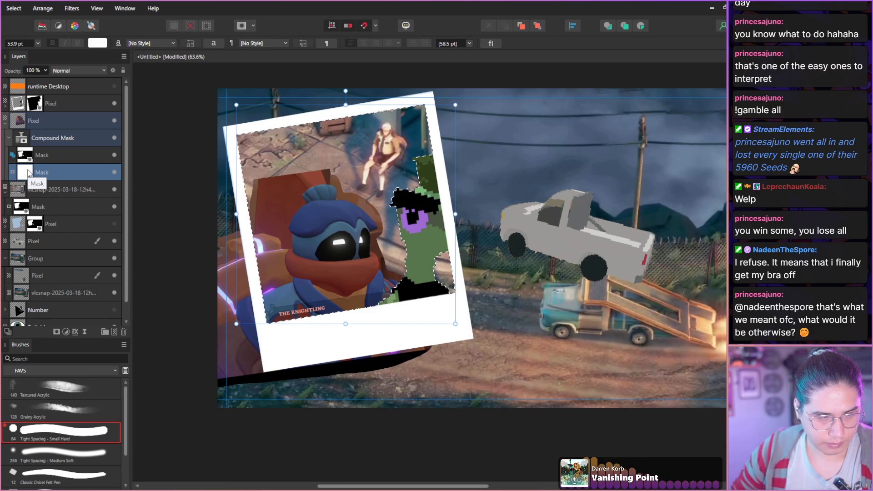
{"action": "key", "text": "ctrl+d"}
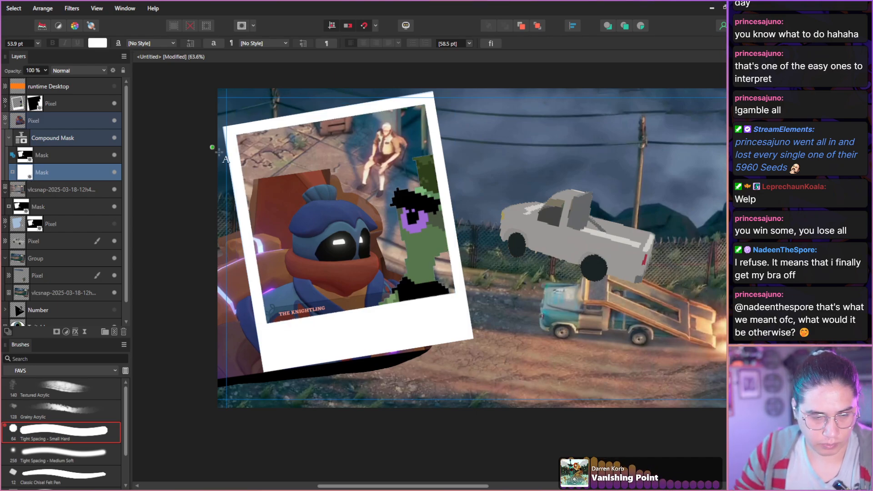
Paint on the white mask with the Tight Spacing - Small Hard brush to hide the Knightling image outside the polaroid.
{"action": "key", "text": "b"}
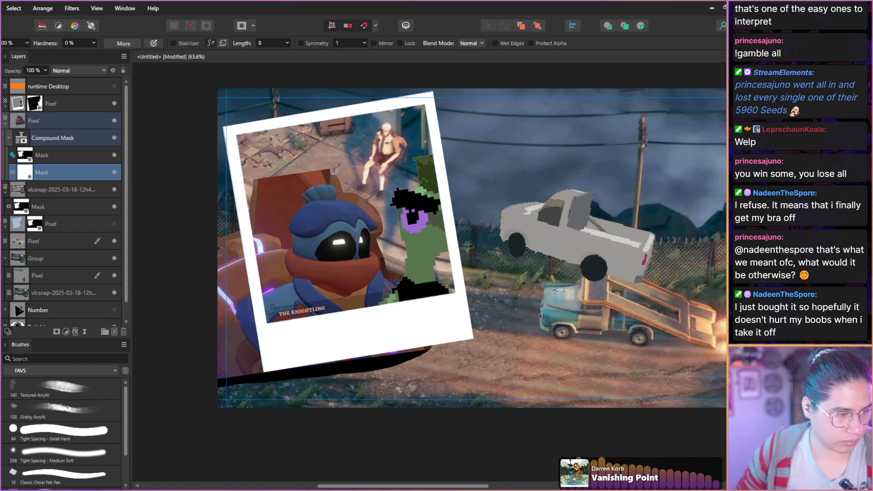
{"action": "key", "text": "c"}
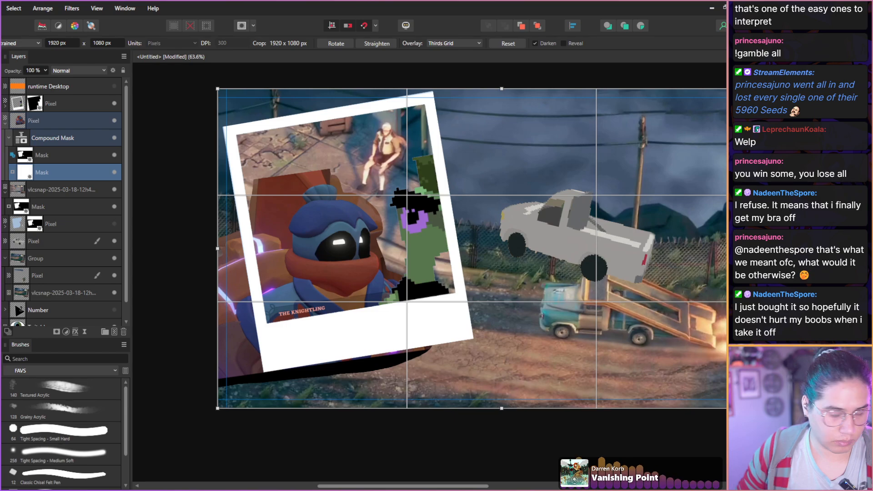
{"action": "key", "text": "b"}
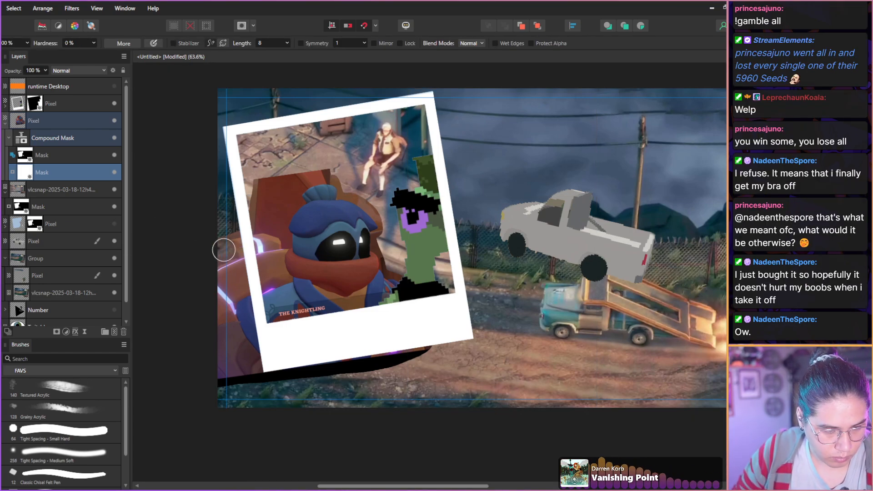
{"action": "left_click", "coordinate": [50, 433]}
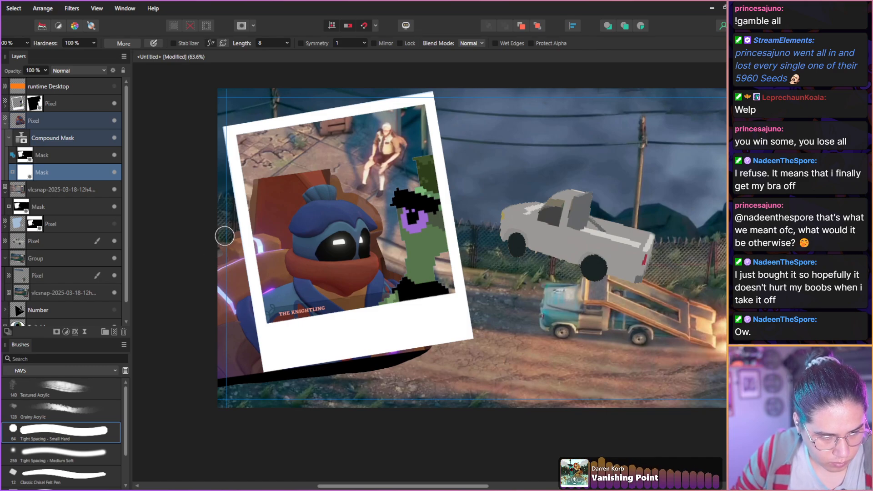
{"action": "mouse_move", "coordinate": [235, 290]}
{"action": "left_mouse_down"}
{"action": "mouse_move", "coordinate": [251, 373]}
{"action": "mouse_move", "coordinate": [210, 255]}
{"action": "mouse_move", "coordinate": [221, 348]}
{"action": "mouse_move", "coordinate": [230, 369]}
{"action": "mouse_move", "coordinate": [222, 286]}
{"action": "mouse_move", "coordinate": [237, 371]}
{"action": "mouse_move", "coordinate": [226, 260]}
{"action": "mouse_move", "coordinate": [243, 295]}
{"action": "mouse_move", "coordinate": [256, 384]}
{"action": "mouse_move", "coordinate": [237, 257]}
{"action": "mouse_move", "coordinate": [272, 355]}
{"action": "mouse_move", "coordinate": [267, 374]}
{"action": "mouse_move", "coordinate": [384, 358]}
{"action": "mouse_move", "coordinate": [302, 356]}
{"action": "left_mouse_up"}
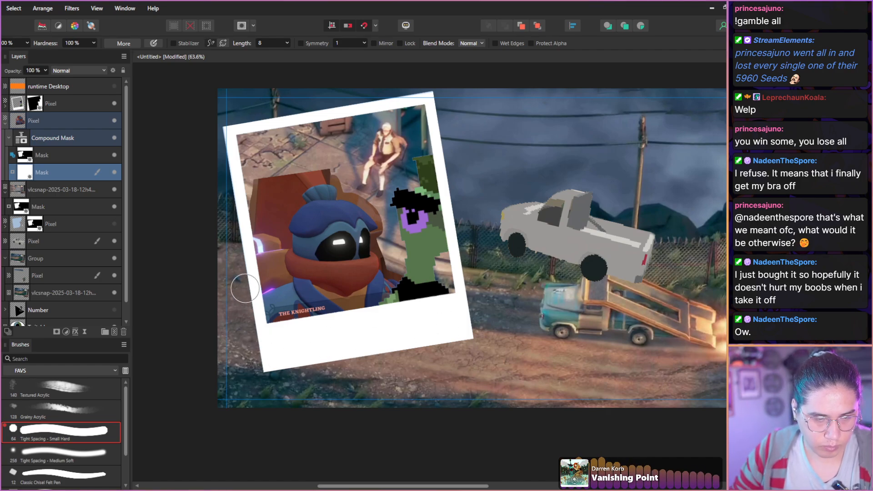
Paint out strips of the chair beside the Knightling's topknot, first on the polaroid-window mask and on the white mask after it.
{"action": "scroll", "coordinate": [292, 175], "scroll_direction": "up", "scroll_amount": 3}
{"action": "scroll", "coordinate": [295, 174], "scroll_direction": "up", "scroll_amount": 4}
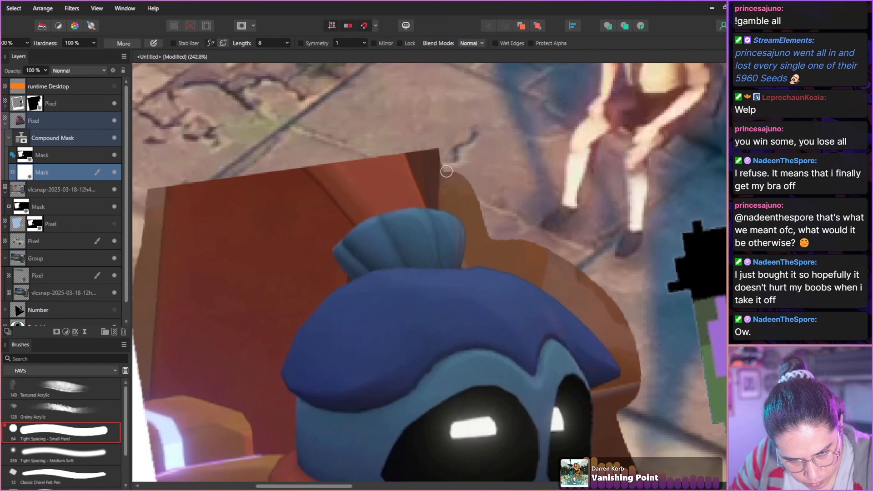
{"action": "left_click", "coordinate": [22, 159]}
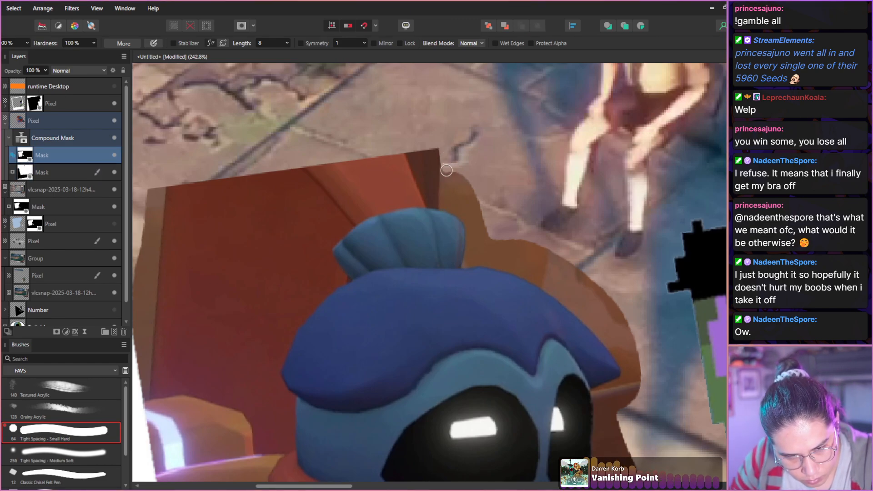
{"action": "left_click_drag", "start_coordinate": [446, 170], "coordinate": [446, 194]}
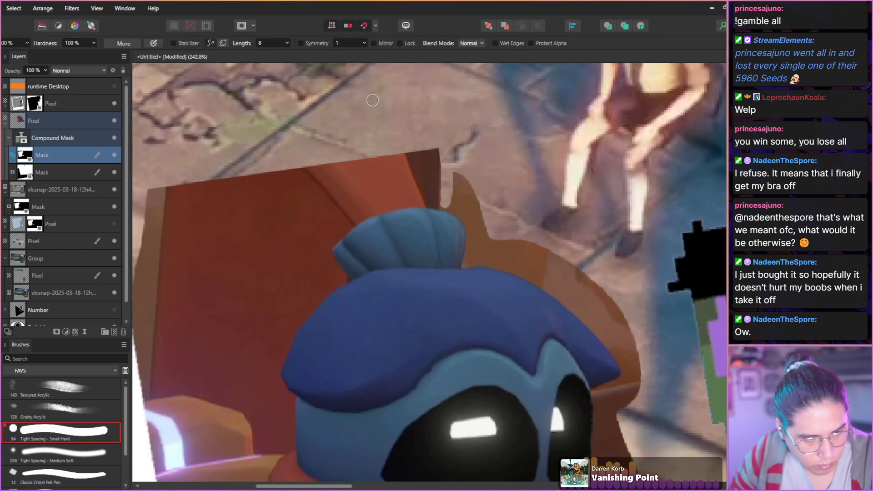
{"action": "left_click", "coordinate": [29, 178]}
{"action": "mouse_move", "coordinate": [456, 167]}
{"action": "left_mouse_down"}
{"action": "mouse_move", "coordinate": [456, 209]}
{"action": "mouse_move", "coordinate": [449, 204]}
{"action": "mouse_move", "coordinate": [472, 228]}
{"action": "mouse_move", "coordinate": [466, 175]}
{"action": "mouse_move", "coordinate": [468, 264]}
{"action": "left_mouse_up"}
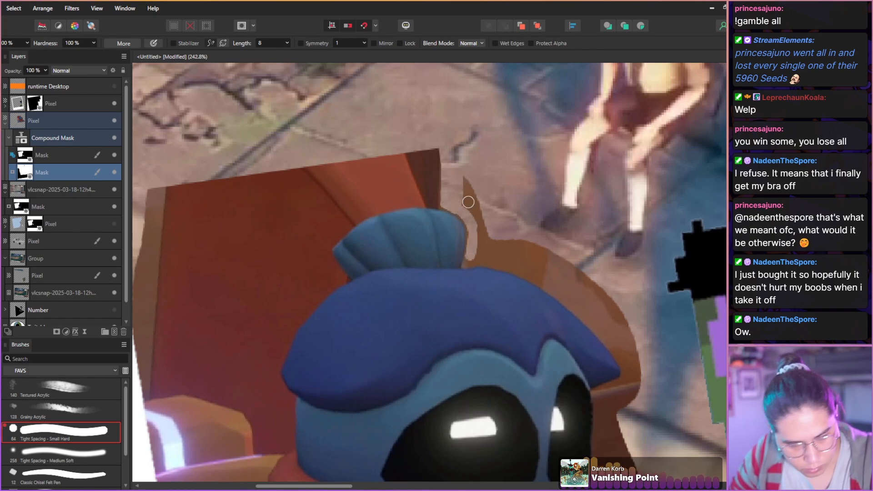
Set the polaroid-window mask to Intersect and paint out the remaining chair sliver beside the topknot on the white mask.
{"action": "left_click", "coordinate": [13, 156]}
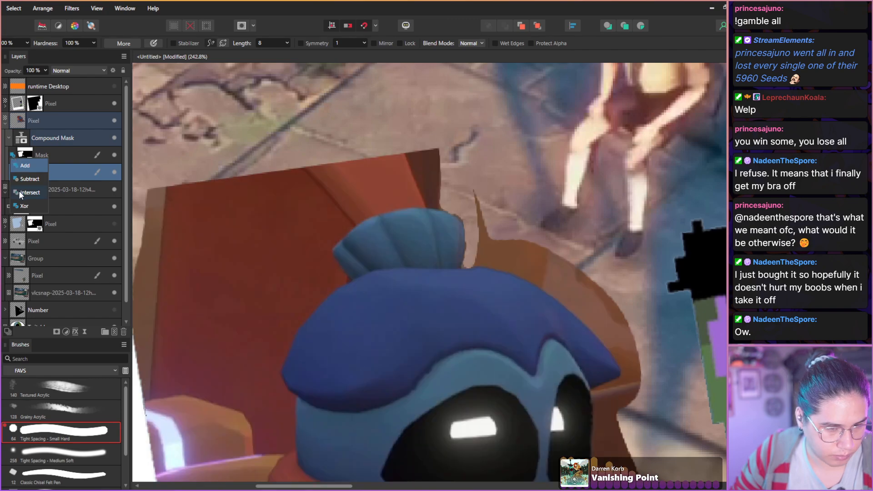
{"action": "left_click", "coordinate": [20, 193]}
{"action": "left_click_drag", "start_coordinate": [479, 214], "coordinate": [482, 237]}
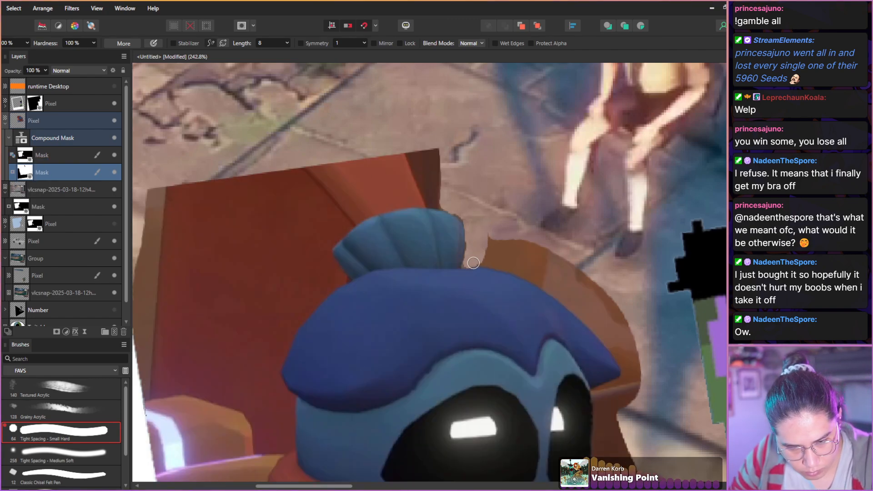
Mask out the brown chair along the right side of the Knightling's cap and beneath its pointed tip.
{"action": "mouse_move", "coordinate": [490, 262]}
{"action": "left_mouse_down"}
{"action": "mouse_move", "coordinate": [578, 304]}
{"action": "mouse_move", "coordinate": [633, 377]}
{"action": "left_mouse_up"}
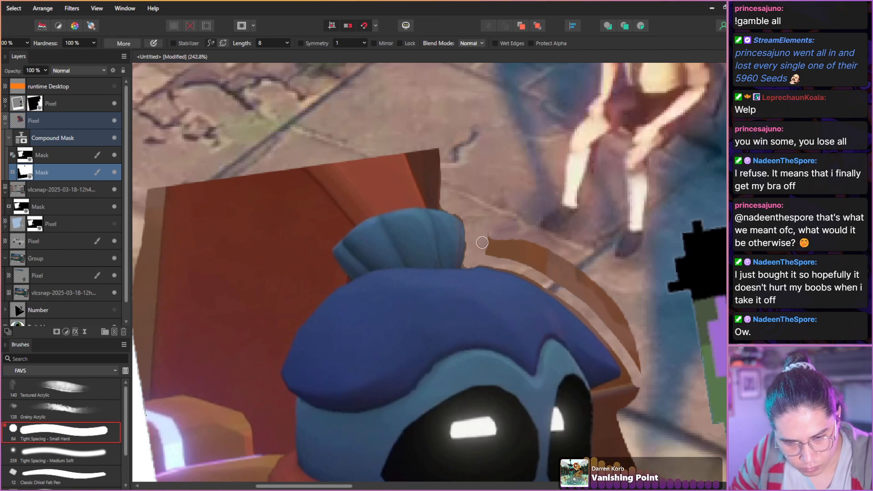
{"action": "mouse_move", "coordinate": [488, 232]}
{"action": "left_mouse_down"}
{"action": "mouse_move", "coordinate": [488, 254]}
{"action": "mouse_move", "coordinate": [493, 218]}
{"action": "mouse_move", "coordinate": [491, 244]}
{"action": "mouse_move", "coordinate": [518, 259]}
{"action": "mouse_move", "coordinate": [496, 243]}
{"action": "mouse_move", "coordinate": [488, 252]}
{"action": "mouse_move", "coordinate": [519, 256]}
{"action": "mouse_move", "coordinate": [507, 237]}
{"action": "mouse_move", "coordinate": [574, 281]}
{"action": "mouse_move", "coordinate": [525, 255]}
{"action": "mouse_move", "coordinate": [592, 314]}
{"action": "mouse_move", "coordinate": [548, 243]}
{"action": "mouse_move", "coordinate": [642, 362]}
{"action": "left_mouse_up"}
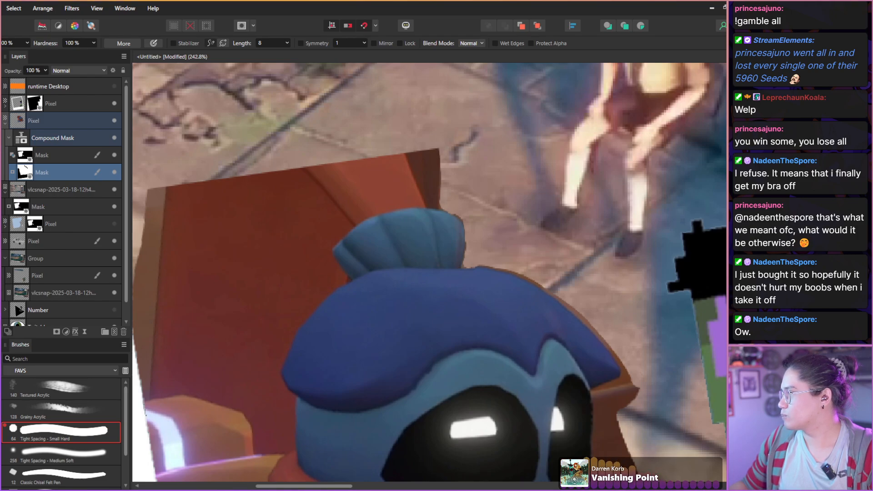
{"action": "left_click_drag", "start_coordinate": [511, 210], "coordinate": [416, 120]}
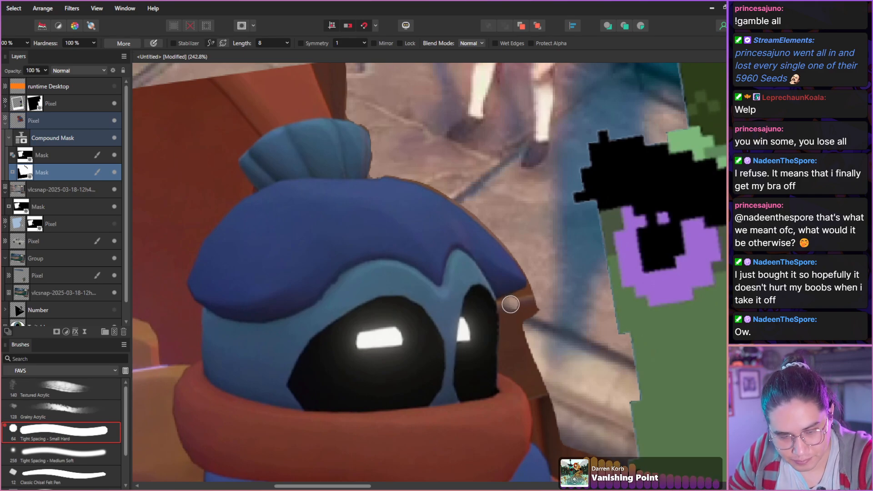
{"action": "mouse_move", "coordinate": [509, 304]}
{"action": "left_mouse_down"}
{"action": "mouse_move", "coordinate": [533, 297]}
{"action": "mouse_move", "coordinate": [535, 320]}
{"action": "mouse_move", "coordinate": [499, 293]}
{"action": "mouse_move", "coordinate": [509, 308]}
{"action": "mouse_move", "coordinate": [505, 366]}
{"action": "mouse_move", "coordinate": [524, 376]}
{"action": "mouse_move", "coordinate": [552, 420]}
{"action": "mouse_move", "coordinate": [538, 379]}
{"action": "mouse_move", "coordinate": [511, 344]}
{"action": "mouse_move", "coordinate": [515, 358]}
{"action": "mouse_move", "coordinate": [519, 309]}
{"action": "mouse_move", "coordinate": [526, 349]}
{"action": "left_mouse_up"}
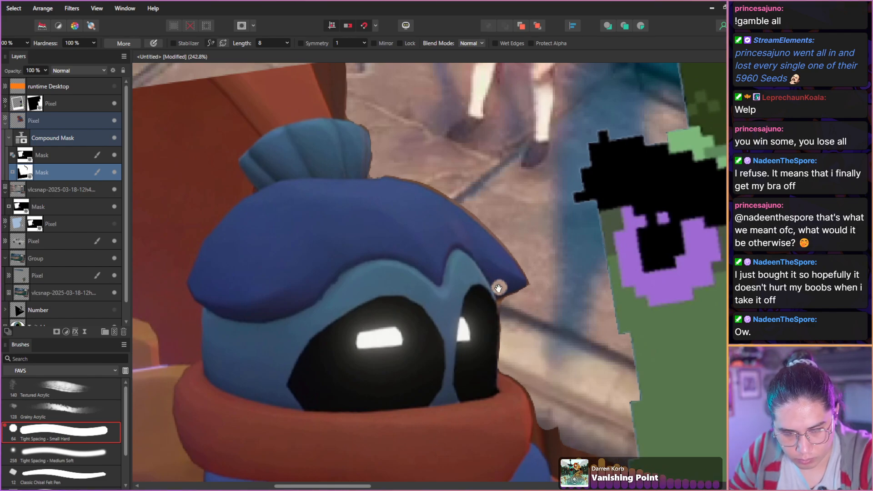
Mask out the chair beside the scarf and shoulder, and trim the scarf's right edge with a smaller brush.
{"action": "left_click_drag", "start_coordinate": [497, 303], "coordinate": [429, 166]}
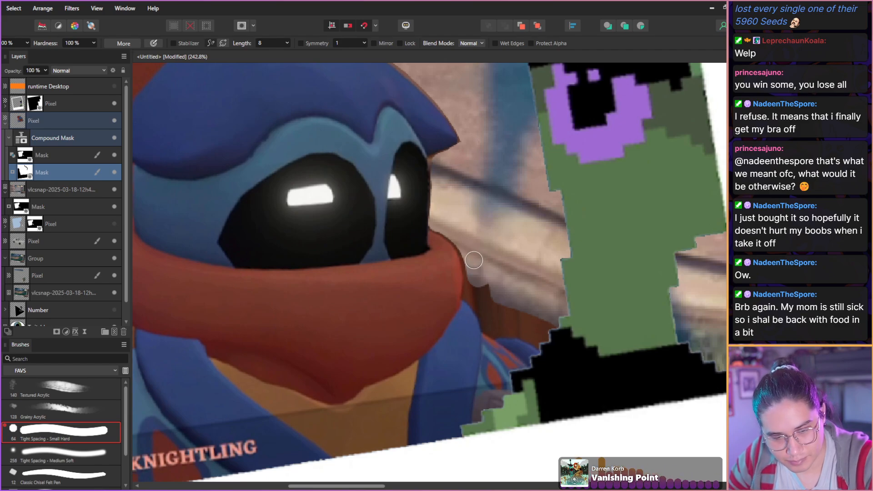
{"action": "mouse_move", "coordinate": [474, 277]}
{"action": "left_mouse_down"}
{"action": "mouse_move", "coordinate": [471, 296]}
{"action": "mouse_move", "coordinate": [493, 327]}
{"action": "mouse_move", "coordinate": [560, 351]}
{"action": "mouse_move", "coordinate": [483, 284]}
{"action": "mouse_move", "coordinate": [510, 313]}
{"action": "mouse_move", "coordinate": [550, 324]}
{"action": "left_mouse_up"}
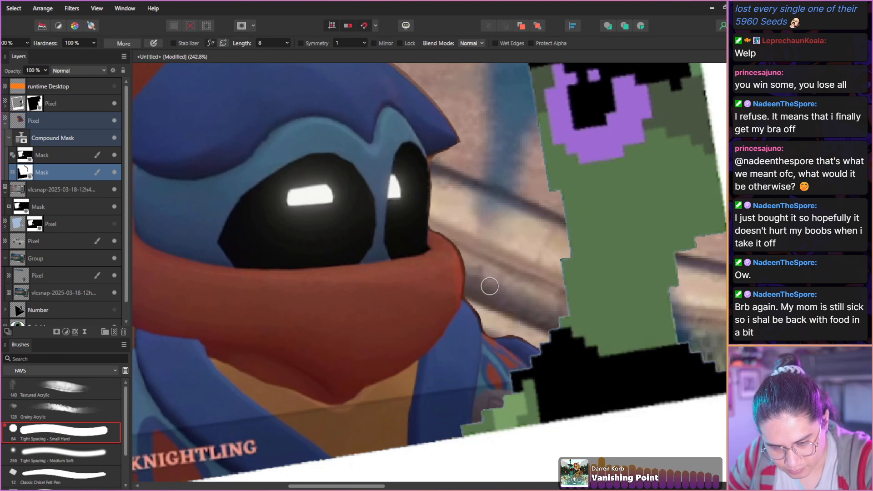
{"action": "scroll", "coordinate": [491, 291], "scroll_direction": "down", "scroll_amount": 3}
{"action": "scroll", "coordinate": [494, 304], "scroll_direction": "up", "scroll_amount": 6}
{"action": "key", "text": "bracketleft"}
{"action": "key", "text": "bracketleft"}
{"action": "key", "text": "bracketleft"}
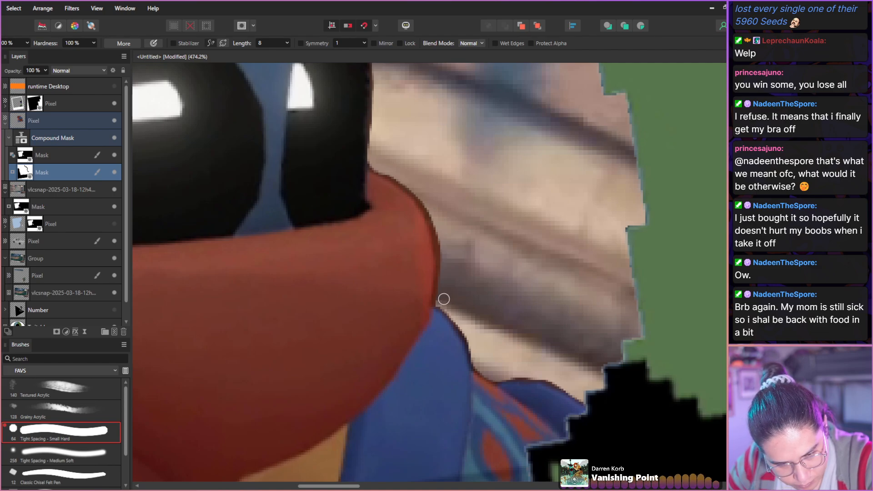
{"action": "mouse_move", "coordinate": [383, 170]}
{"action": "left_mouse_down"}
{"action": "mouse_move", "coordinate": [418, 195]}
{"action": "mouse_move", "coordinate": [436, 232]}
{"action": "mouse_move", "coordinate": [440, 271]}
{"action": "left_mouse_up"}
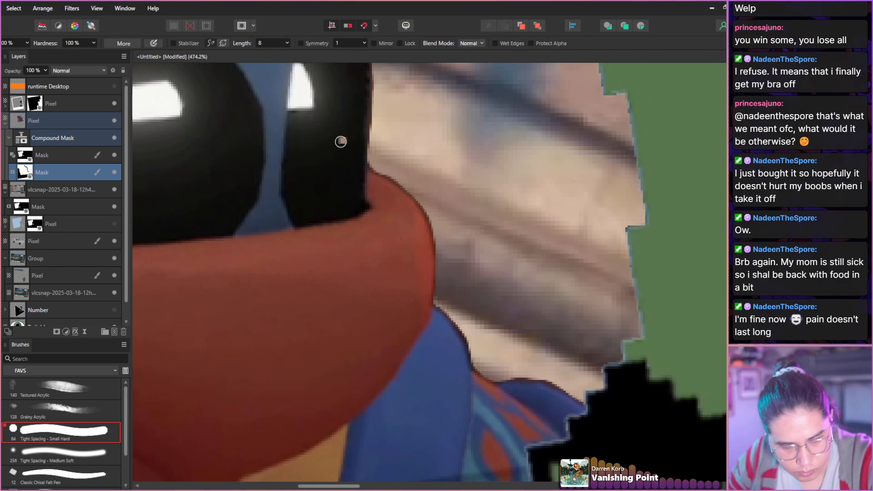
Inspect the Knightling's mask edges from the scarf up to the cap, topknot and cut-off chair top.
{"action": "scroll", "coordinate": [341, 142], "scroll_direction": "down", "scroll_amount": 5}
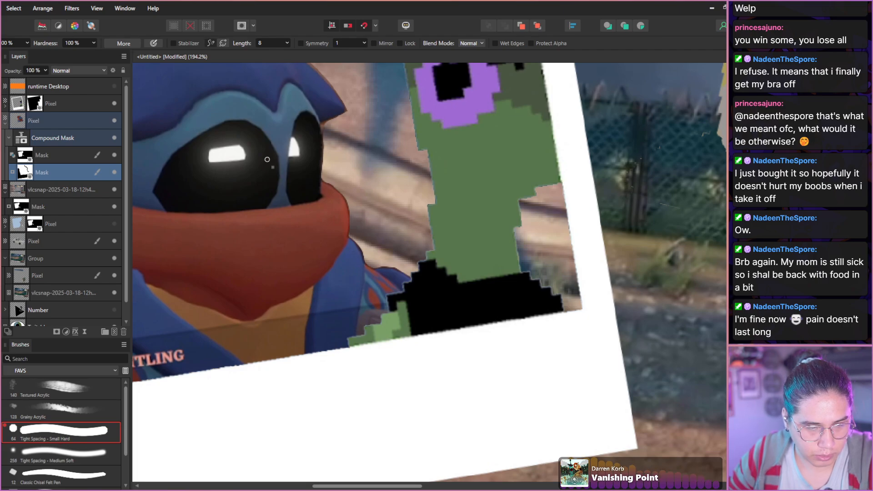
{"action": "key", "text": "space"}
{"action": "left_click_drag", "start_coordinate": [271, 144], "coordinate": [399, 309]}
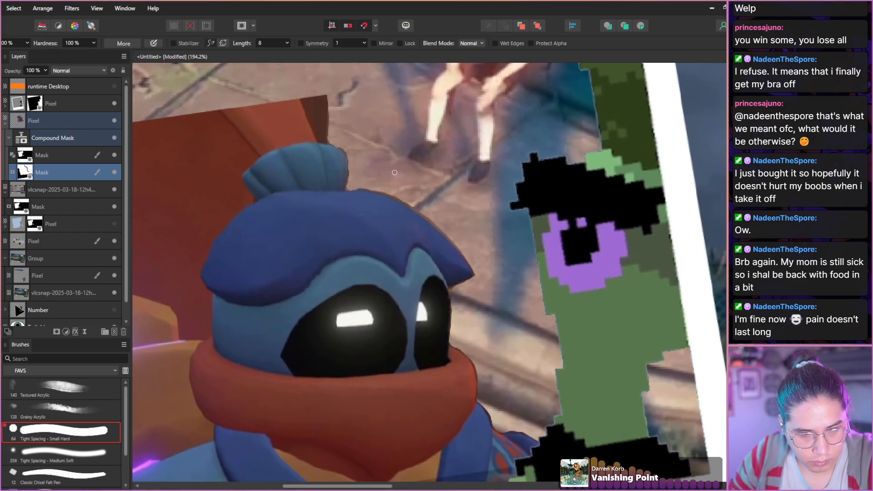
{"action": "scroll", "coordinate": [386, 193], "scroll_direction": "up", "scroll_amount": 3}
{"action": "scroll", "coordinate": [388, 194], "scroll_direction": "up", "scroll_amount": 2}
{"action": "mouse_move", "coordinate": [302, 173]}
{"action": "left_mouse_down"}
{"action": "mouse_move", "coordinate": [376, 192]}
{"action": "mouse_move", "coordinate": [502, 260]}
{"action": "mouse_move", "coordinate": [566, 320]}
{"action": "mouse_move", "coordinate": [651, 436]}
{"action": "left_mouse_up"}
{"action": "key", "text": "space"}
{"action": "left_click_drag", "start_coordinate": [255, 162], "coordinate": [431, 303]}
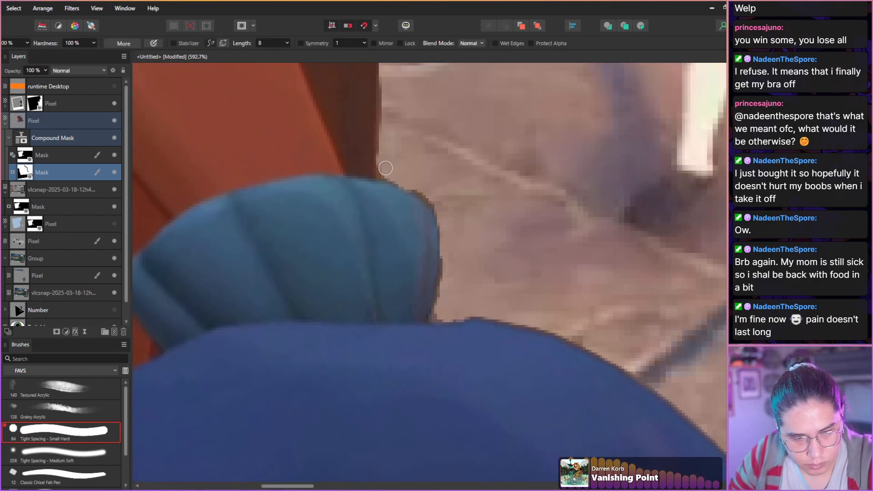
{"action": "key", "text": "space"}
{"action": "left_click_drag", "start_coordinate": [362, 159], "coordinate": [380, 273]}
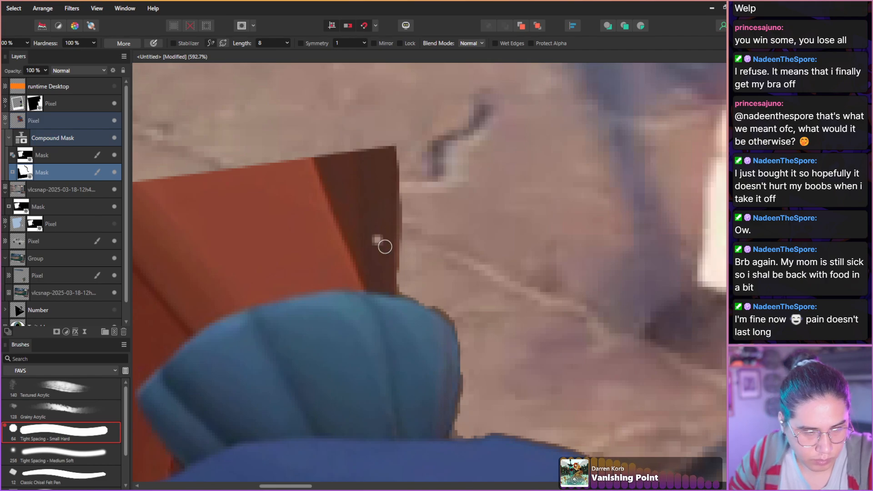
Mask out the lighter brown strip along the chair's left edge beside the polaroid frame, using a larger brush for the wider areas.
{"action": "key", "text": "space"}
{"action": "left_click_drag", "start_coordinate": [347, 217], "coordinate": [573, 177]}
{"action": "left_click_drag", "start_coordinate": [340, 236], "coordinate": [571, 178]}
{"action": "left_click_drag", "start_coordinate": [466, 237], "coordinate": [641, 220]}
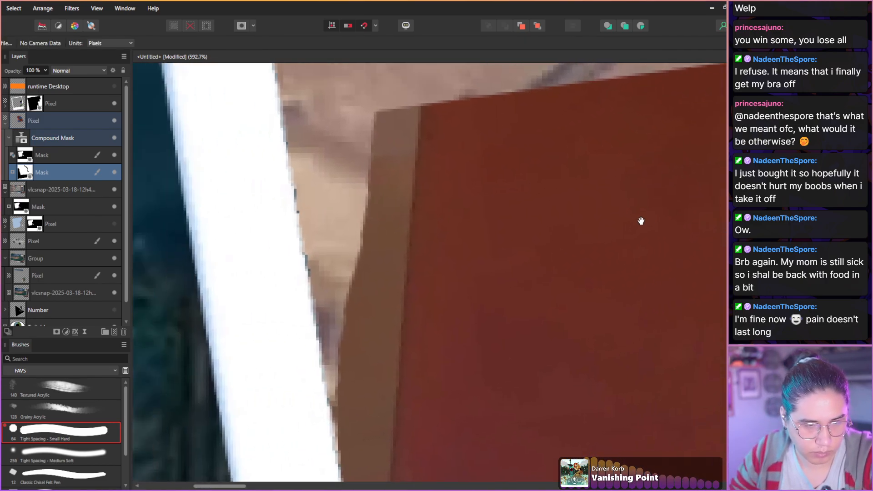
{"action": "mouse_move", "coordinate": [392, 129]}
{"action": "left_mouse_down"}
{"action": "mouse_move", "coordinate": [405, 102]}
{"action": "mouse_move", "coordinate": [392, 228]}
{"action": "mouse_move", "coordinate": [386, 242]}
{"action": "mouse_move", "coordinate": [380, 100]}
{"action": "mouse_move", "coordinate": [372, 229]}
{"action": "mouse_move", "coordinate": [348, 261]}
{"action": "mouse_move", "coordinate": [365, 185]}
{"action": "mouse_move", "coordinate": [404, 149]}
{"action": "mouse_move", "coordinate": [374, 433]}
{"action": "left_mouse_up"}
{"action": "key", "text": "space"}
{"action": "key", "text": "bracketright"}
{"action": "key", "text": "bracketright"}
{"action": "key", "text": "bracketright"}
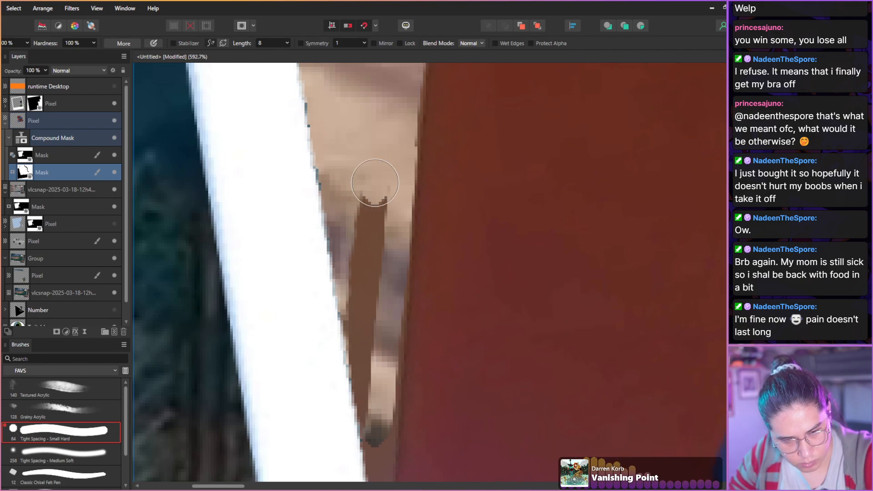
{"action": "left_click_drag", "start_coordinate": [376, 183], "coordinate": [356, 432]}
Mask out the rest of the brown strip down to the Knightling's shoulder, finishing the narrow gap with a smaller brush.
{"action": "key", "text": "space"}
{"action": "mouse_move", "coordinate": [347, 312]}
{"action": "left_mouse_down"}
{"action": "mouse_move", "coordinate": [361, 206]}
{"action": "mouse_move", "coordinate": [381, 197]}
{"action": "left_mouse_up"}
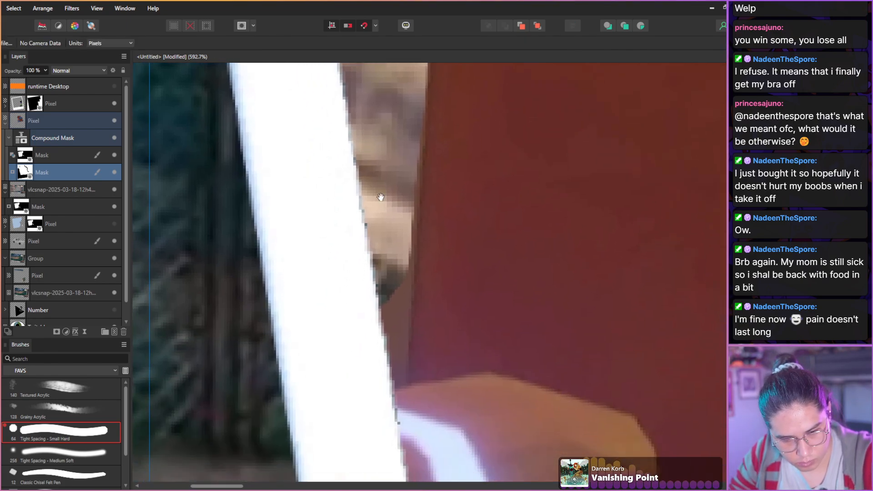
{"action": "mouse_move", "coordinate": [386, 228]}
{"action": "left_mouse_down"}
{"action": "mouse_move", "coordinate": [380, 361]}
{"action": "mouse_move", "coordinate": [395, 362]}
{"action": "mouse_move", "coordinate": [399, 349]}
{"action": "mouse_move", "coordinate": [391, 379]}
{"action": "left_mouse_up"}
{"action": "key", "text": "bracketleft"}
{"action": "key", "text": "bracketleft"}
{"action": "key", "text": "bracketleft"}
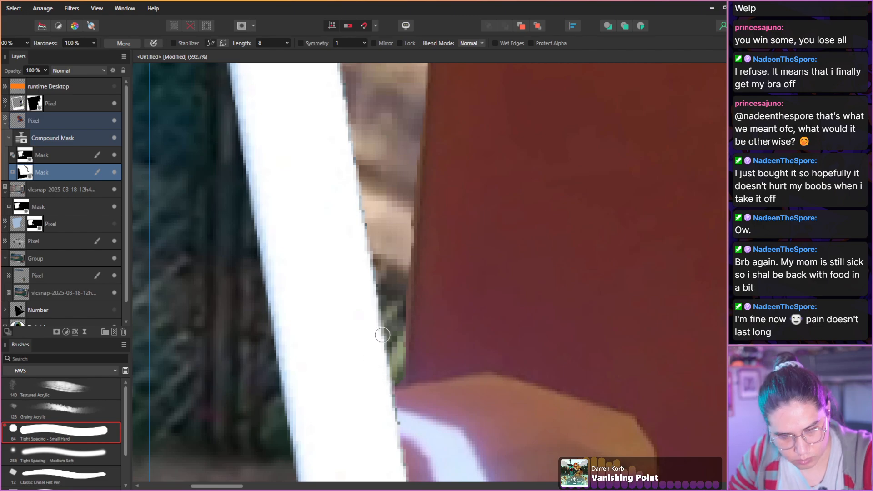
Add a new empty pixel layer directly above the masked Knightling layer.
{"action": "scroll", "coordinate": [360, 294], "scroll_direction": "down", "scroll_amount": 10}
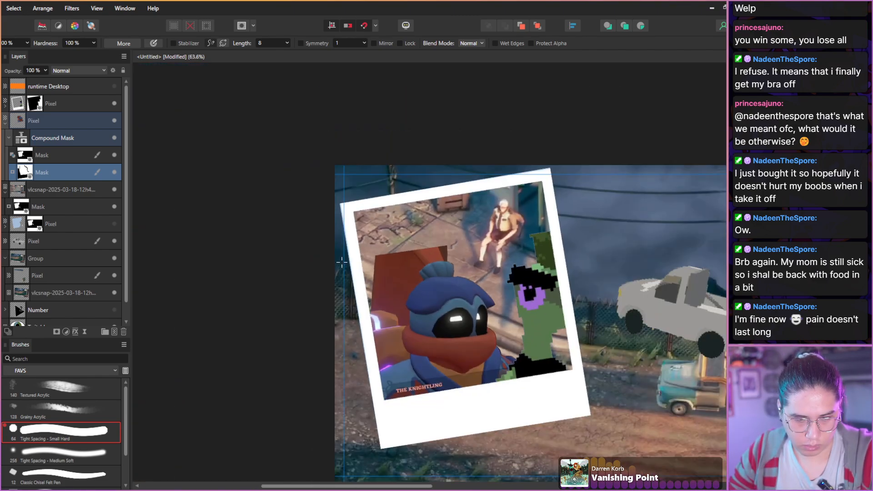
{"action": "left_click_drag", "start_coordinate": [347, 289], "coordinate": [268, 266]}
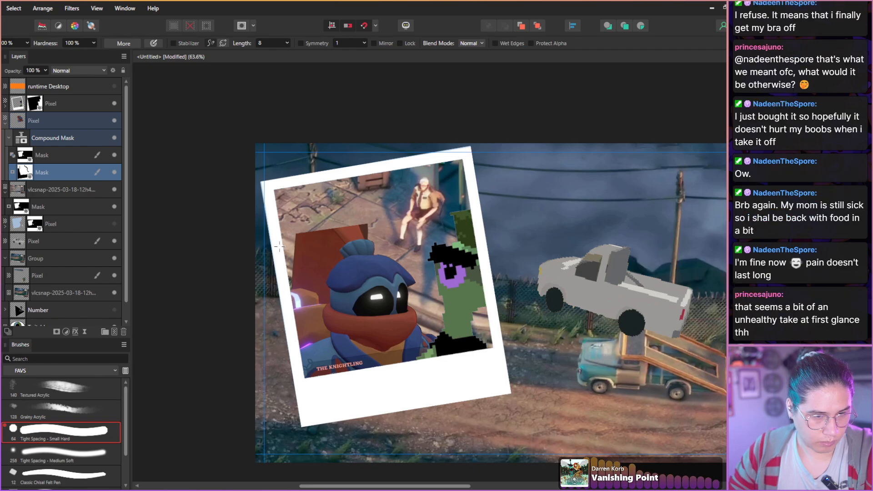
{"action": "scroll", "coordinate": [279, 246], "scroll_direction": "up", "scroll_amount": 1}
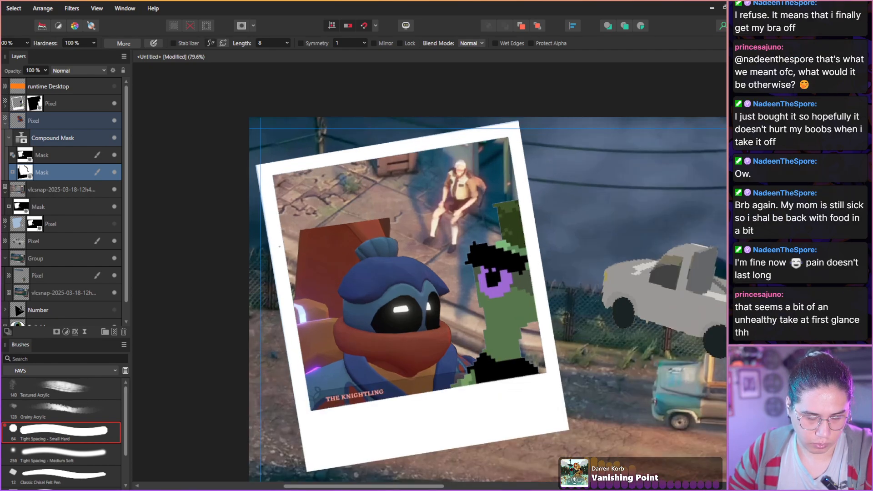
{"action": "scroll", "coordinate": [279, 246], "scroll_direction": "up", "scroll_amount": 2}
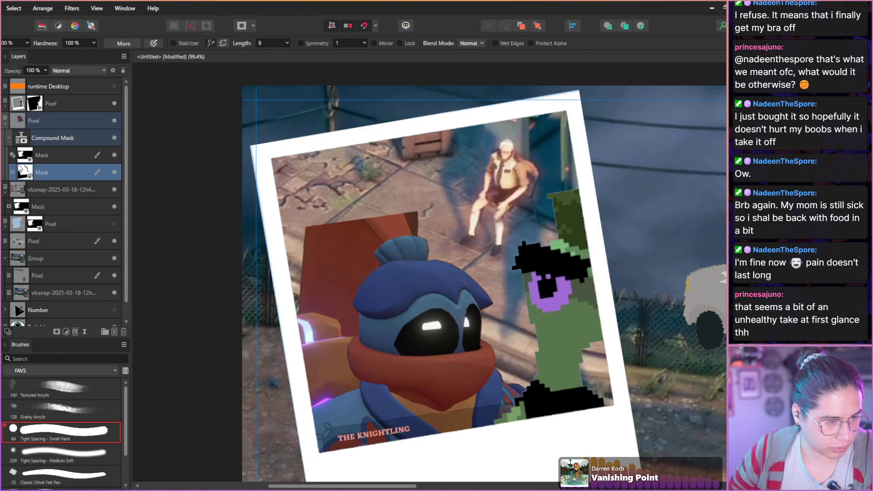
{"action": "left_click", "coordinate": [23, 122]}
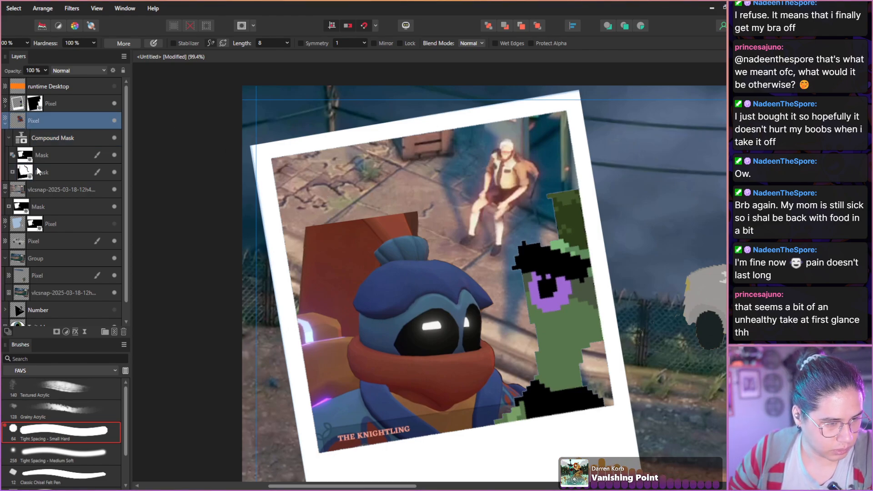
{"action": "left_click", "coordinate": [114, 332]}
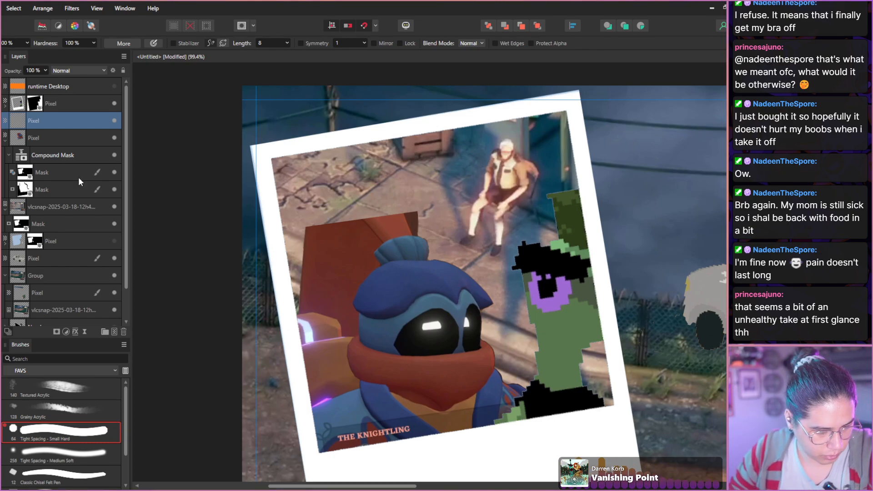
With the Grainy Acrylic brush and a brown sampled from the chair's seam, sketch a thin arc outlining a rounded chair top.
{"action": "left_click", "coordinate": [43, 411]}
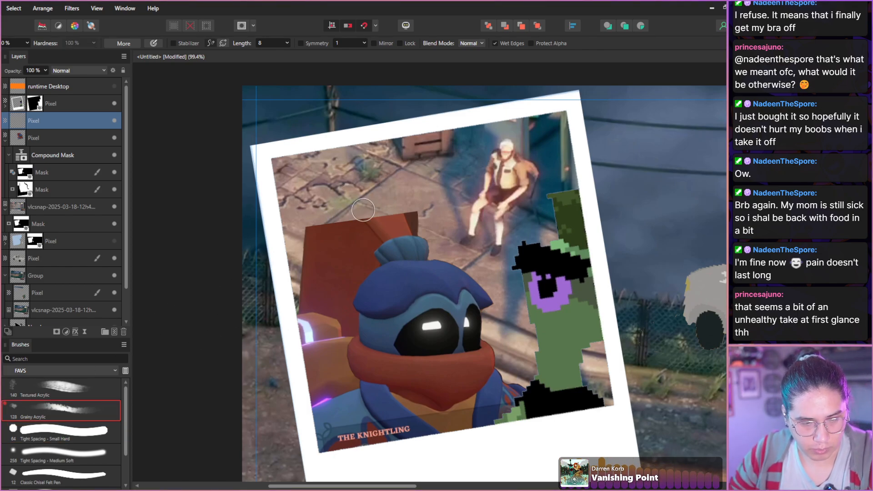
{"action": "scroll", "coordinate": [363, 210], "scroll_direction": "down", "scroll_amount": 1}
{"action": "scroll", "coordinate": [359, 205], "scroll_direction": "up", "scroll_amount": 5}
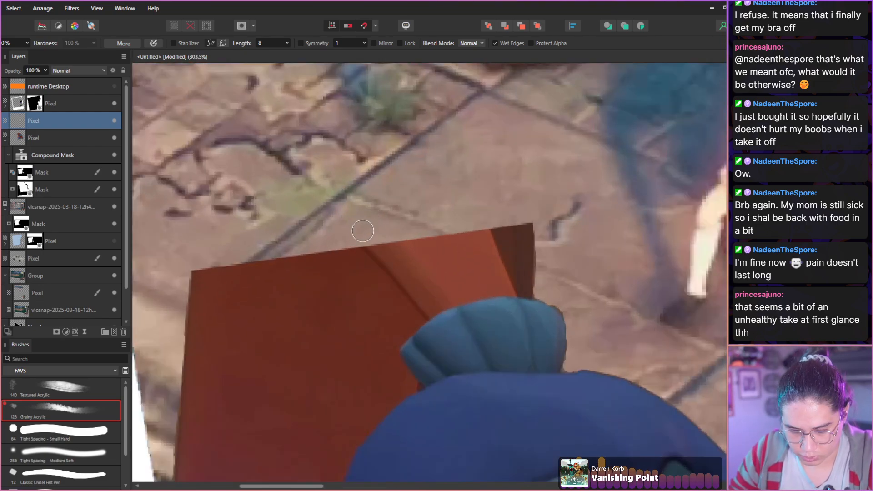
{"action": "left_click", "coordinate": [400, 264], "text": "alt"}
{"action": "key", "text": "bracketleft"}
{"action": "key", "text": "bracketleft"}
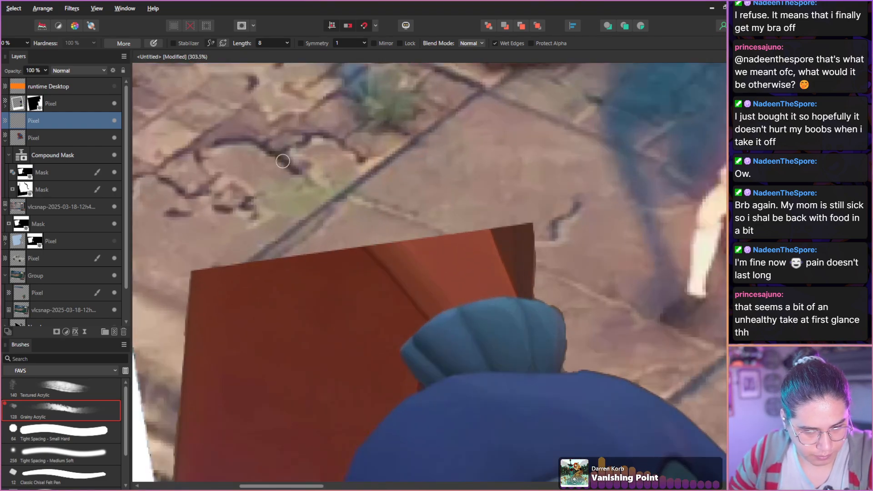
{"action": "mouse_move", "coordinate": [400, 260]}
{"action": "left_mouse_down"}
{"action": "mouse_move", "coordinate": [332, 208]}
{"action": "mouse_move", "coordinate": [242, 171]}
{"action": "mouse_move", "coordinate": [199, 219]}
{"action": "mouse_move", "coordinate": [192, 289]}
{"action": "left_mouse_up"}
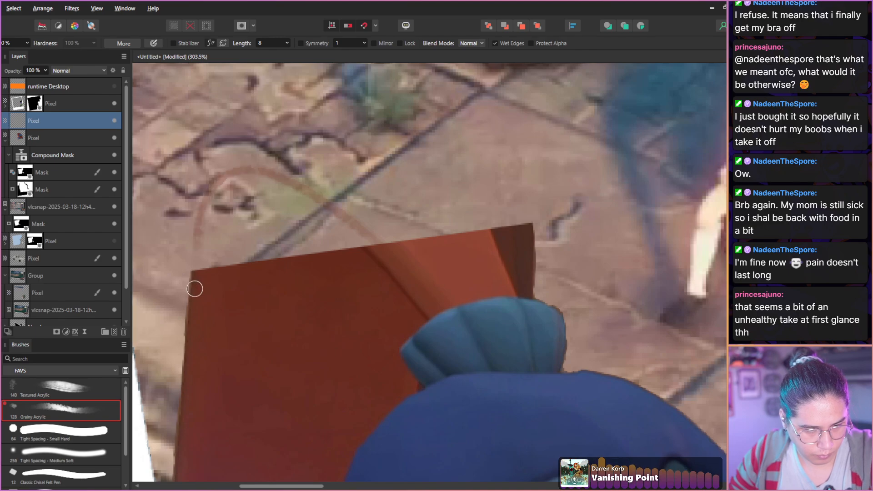
{"action": "left_click_drag", "start_coordinate": [315, 185], "coordinate": [402, 272]}
Thicken the brown seam and paint a broad orange-red band above it with a larger brush to form the chair's curved upper edge.
{"action": "key", "text": "bracketright"}
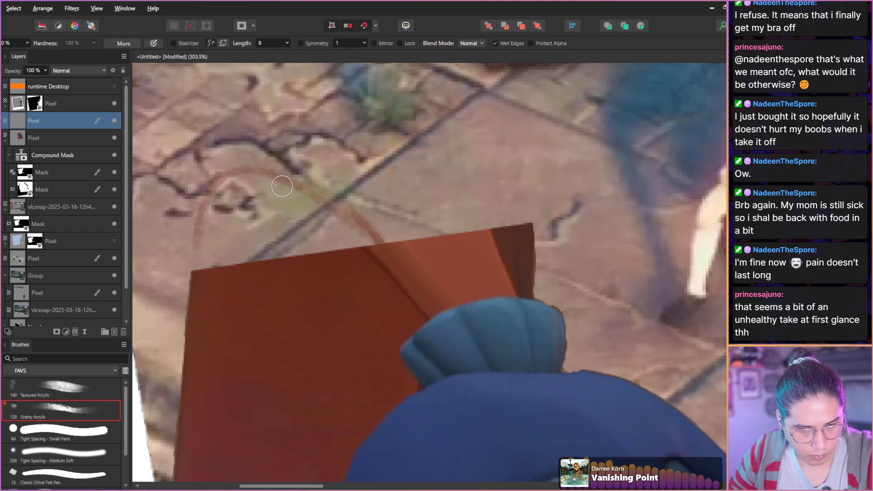
{"action": "key", "text": "bracketright"}
{"action": "mouse_move", "coordinate": [246, 168]}
{"action": "left_mouse_down"}
{"action": "mouse_move", "coordinate": [347, 221]}
{"action": "mouse_move", "coordinate": [405, 269]}
{"action": "mouse_move", "coordinate": [343, 214]}
{"action": "mouse_move", "coordinate": [246, 161]}
{"action": "mouse_move", "coordinate": [297, 184]}
{"action": "mouse_move", "coordinate": [399, 258]}
{"action": "mouse_move", "coordinate": [249, 161]}
{"action": "mouse_move", "coordinate": [358, 226]}
{"action": "mouse_move", "coordinate": [399, 261]}
{"action": "mouse_move", "coordinate": [263, 170]}
{"action": "mouse_move", "coordinate": [174, 162]}
{"action": "mouse_move", "coordinate": [263, 173]}
{"action": "mouse_move", "coordinate": [219, 171]}
{"action": "mouse_move", "coordinate": [237, 165]}
{"action": "mouse_move", "coordinate": [425, 251]}
{"action": "mouse_move", "coordinate": [261, 165]}
{"action": "mouse_move", "coordinate": [278, 145]}
{"action": "mouse_move", "coordinate": [348, 135]}
{"action": "mouse_move", "coordinate": [433, 175]}
{"action": "mouse_move", "coordinate": [490, 260]}
{"action": "mouse_move", "coordinate": [431, 190]}
{"action": "mouse_move", "coordinate": [299, 155]}
{"action": "mouse_move", "coordinate": [339, 166]}
{"action": "mouse_move", "coordinate": [433, 248]}
{"action": "mouse_move", "coordinate": [307, 148]}
{"action": "mouse_move", "coordinate": [436, 250]}
{"action": "mouse_move", "coordinate": [348, 148]}
{"action": "mouse_move", "coordinate": [450, 244]}
{"action": "mouse_move", "coordinate": [372, 161]}
{"action": "mouse_move", "coordinate": [456, 236]}
{"action": "mouse_move", "coordinate": [410, 182]}
{"action": "mouse_move", "coordinate": [452, 205]}
{"action": "mouse_move", "coordinate": [489, 260]}
{"action": "mouse_move", "coordinate": [417, 164]}
{"action": "mouse_move", "coordinate": [319, 148]}
{"action": "mouse_move", "coordinate": [396, 196]}
{"action": "mouse_move", "coordinate": [330, 146]}
{"action": "mouse_move", "coordinate": [414, 205]}
{"action": "mouse_move", "coordinate": [449, 255]}
{"action": "mouse_move", "coordinate": [477, 257]}
{"action": "mouse_move", "coordinate": [438, 194]}
{"action": "mouse_move", "coordinate": [374, 136]}
{"action": "mouse_move", "coordinate": [459, 202]}
{"action": "left_mouse_up"}
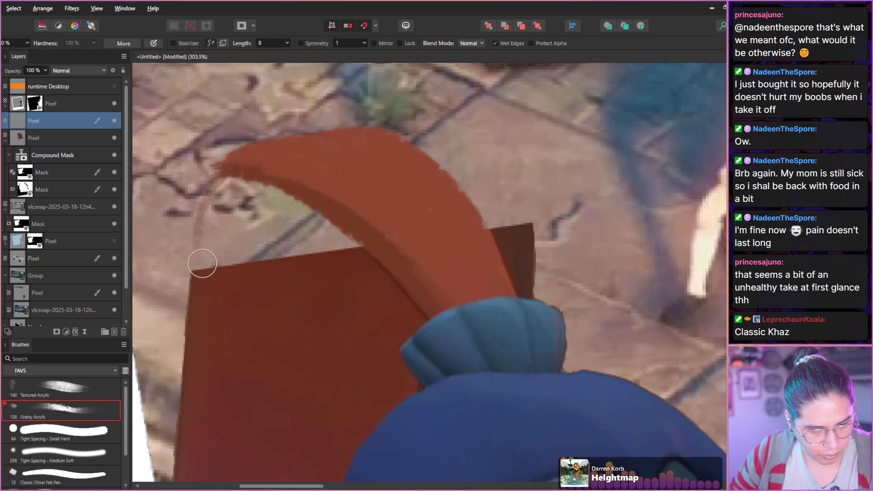
Fill the area beneath the arc with the chair's dark red, and pick up the seam colour for a smaller brush.
{"action": "mouse_move", "coordinate": [206, 277]}
{"action": "left_mouse_down"}
{"action": "mouse_move", "coordinate": [218, 200]}
{"action": "mouse_move", "coordinate": [206, 276]}
{"action": "mouse_move", "coordinate": [220, 201]}
{"action": "mouse_move", "coordinate": [238, 185]}
{"action": "mouse_move", "coordinate": [222, 194]}
{"action": "mouse_move", "coordinate": [252, 193]}
{"action": "mouse_move", "coordinate": [251, 185]}
{"action": "mouse_move", "coordinate": [322, 222]}
{"action": "mouse_move", "coordinate": [354, 254]}
{"action": "mouse_move", "coordinate": [249, 208]}
{"action": "mouse_move", "coordinate": [238, 252]}
{"action": "mouse_move", "coordinate": [227, 258]}
{"action": "mouse_move", "coordinate": [223, 219]}
{"action": "mouse_move", "coordinate": [269, 274]}
{"action": "mouse_move", "coordinate": [276, 256]}
{"action": "mouse_move", "coordinate": [264, 199]}
{"action": "mouse_move", "coordinate": [294, 260]}
{"action": "mouse_move", "coordinate": [275, 221]}
{"action": "left_mouse_up"}
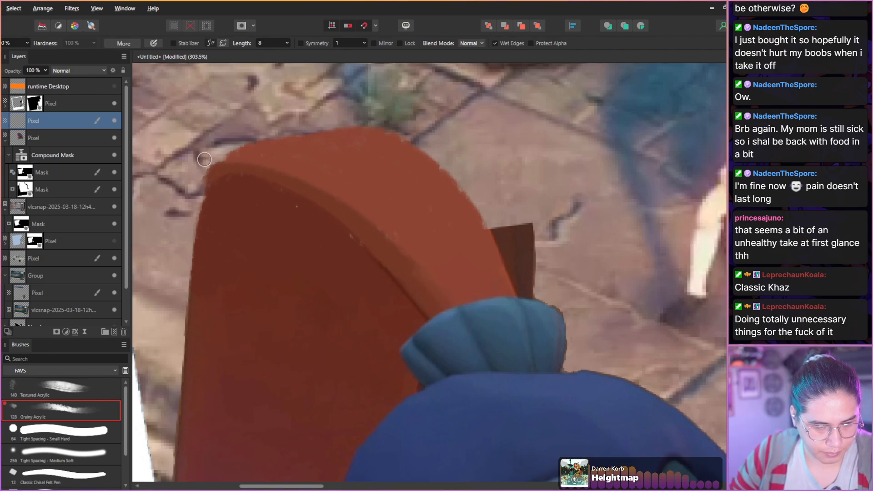
{"action": "left_click", "coordinate": [219, 198], "text": "alt"}
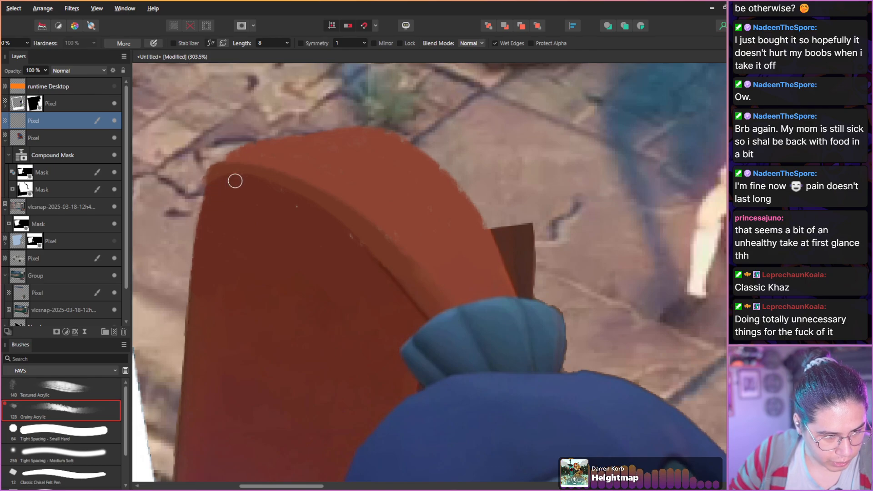
{"action": "left_click", "coordinate": [390, 274], "text": "alt"}
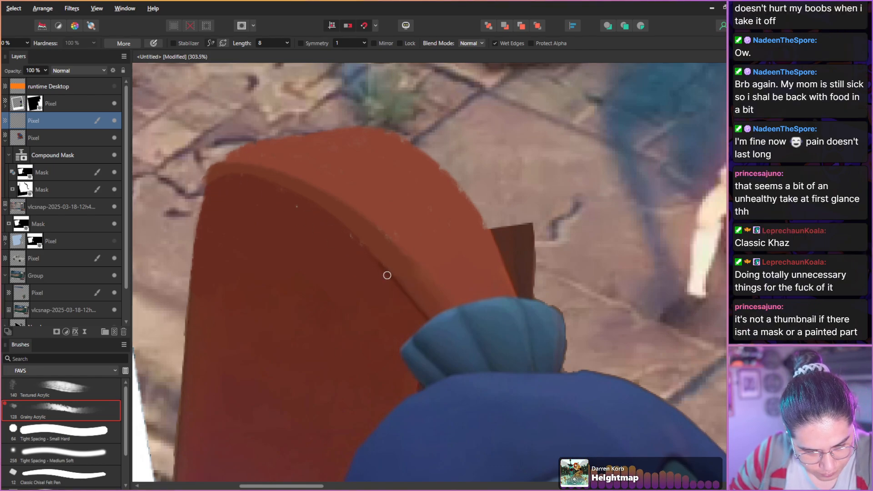
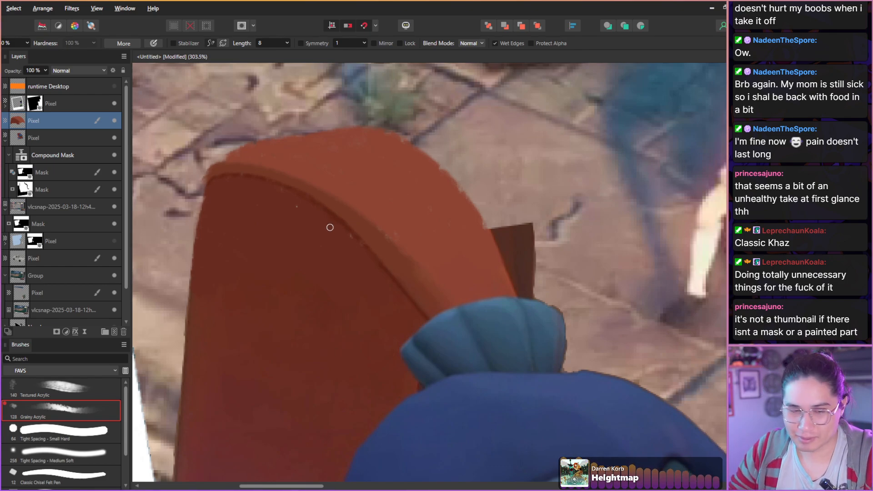
Activate the lower mask in the Knightling's compound mask and begin painting out the leftover dark brown chair corner with the Grainy Acrylic brush.
{"action": "scroll", "coordinate": [302, 220], "scroll_direction": "down", "scroll_amount": 5}
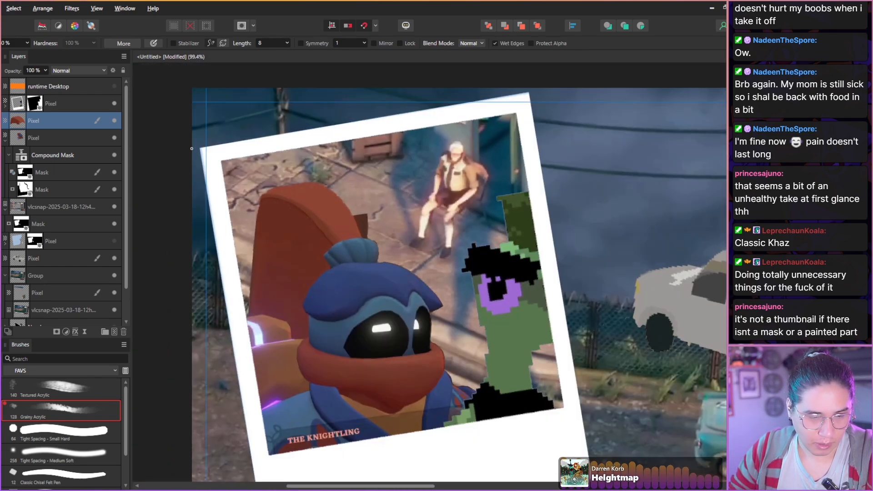
{"action": "scroll", "coordinate": [438, 270], "scroll_direction": "up", "scroll_amount": 3}
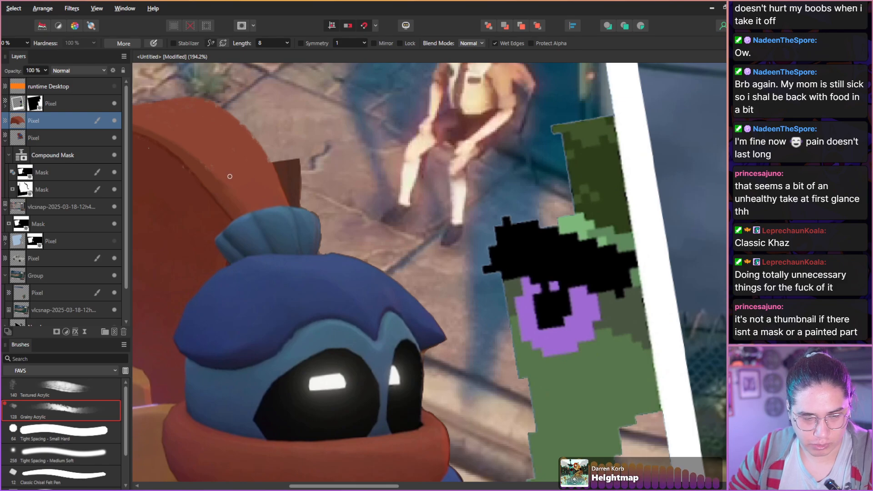
{"action": "left_click_drag", "start_coordinate": [261, 198], "coordinate": [351, 270]}
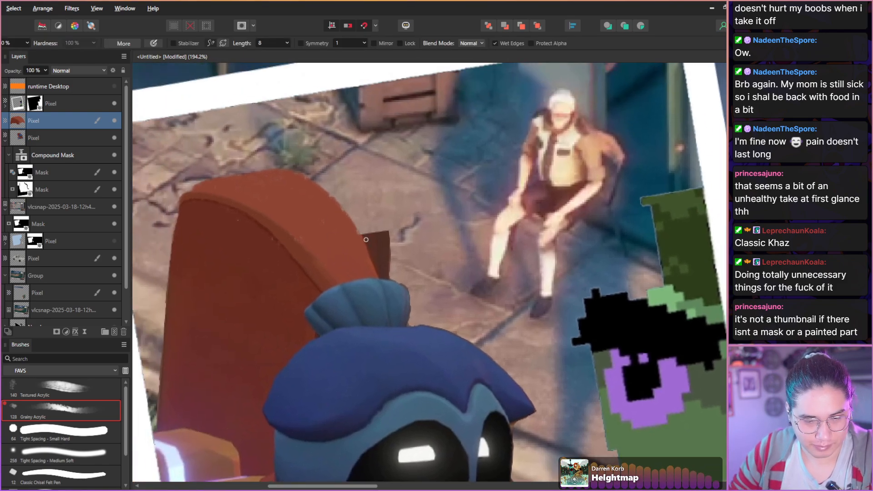
{"action": "scroll", "coordinate": [366, 240], "scroll_direction": "up", "scroll_amount": 4}
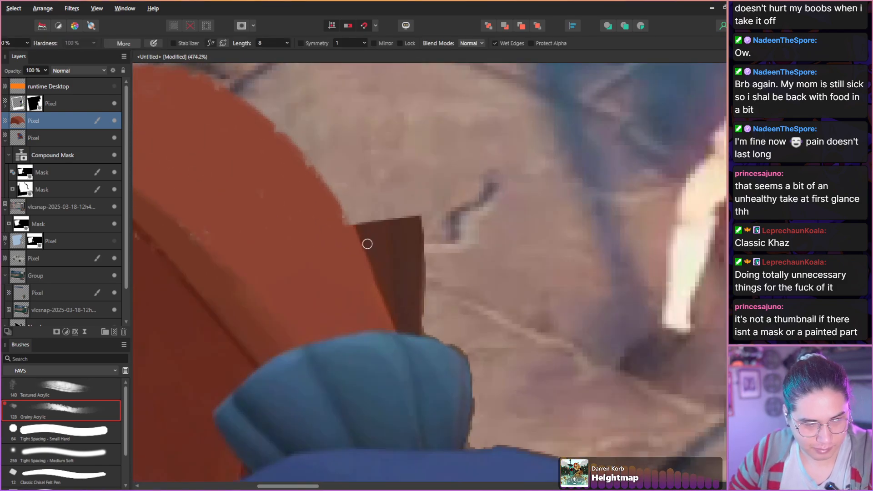
{"action": "left_click", "coordinate": [20, 193]}
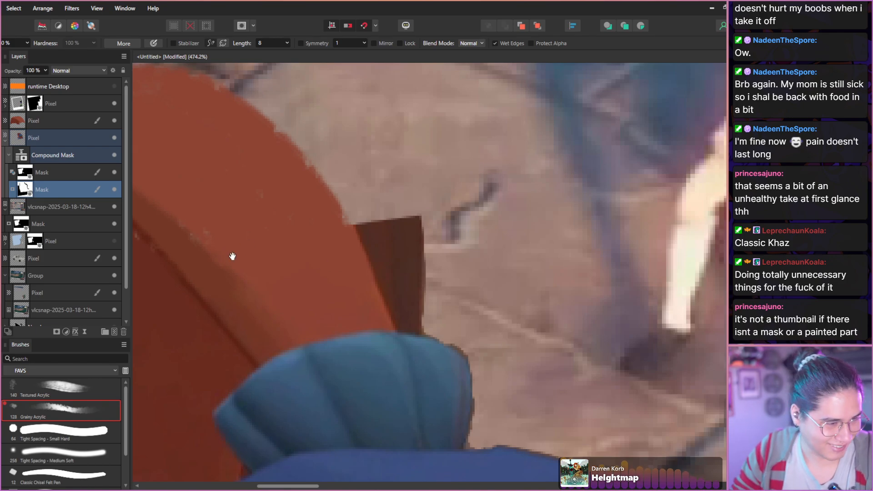
{"action": "key", "text": "space"}
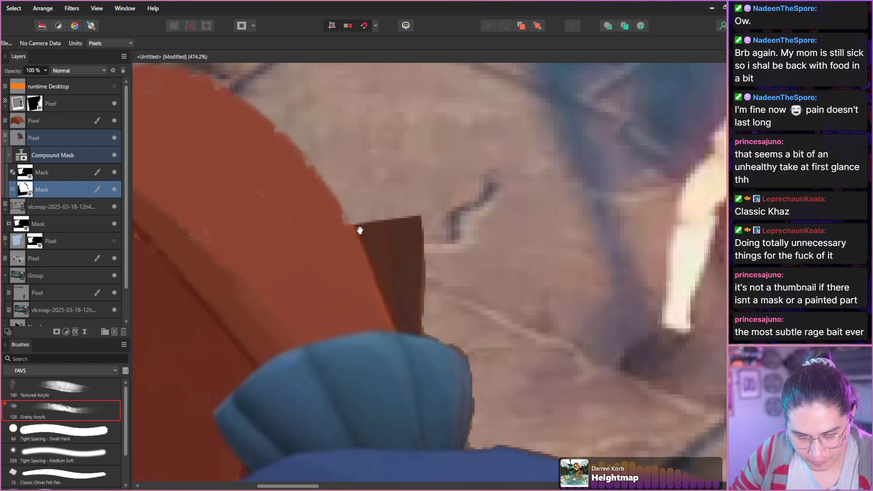
{"action": "left_click_drag", "start_coordinate": [370, 234], "coordinate": [385, 254]}
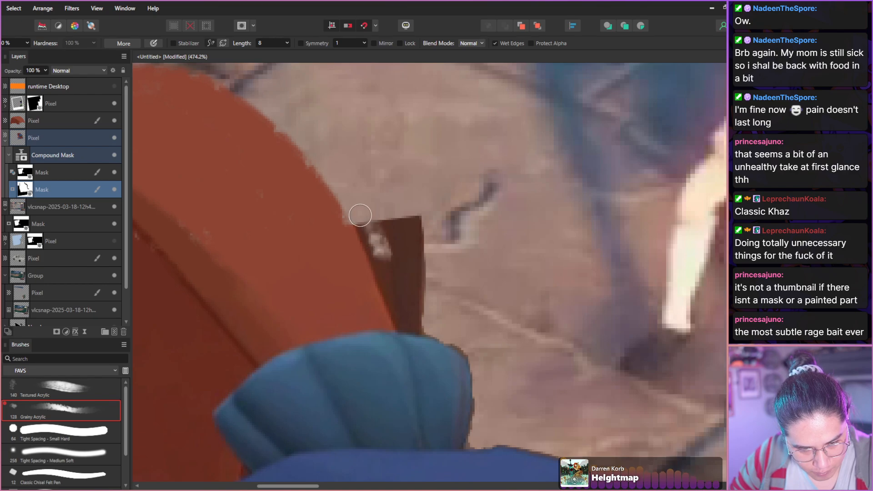
Mask out the rest of the dark brown corner beside the painted chair edge with a reduced Tight Spacing - Small Hard brush.
{"action": "left_click", "coordinate": [64, 431]}
{"action": "mouse_move", "coordinate": [295, 236]}
{"action": "left_mouse_down"}
{"action": "mouse_move", "coordinate": [338, 209]}
{"action": "mouse_move", "coordinate": [381, 259]}
{"action": "mouse_move", "coordinate": [353, 212]}
{"action": "mouse_move", "coordinate": [400, 322]}
{"action": "mouse_move", "coordinate": [413, 307]}
{"action": "mouse_move", "coordinate": [384, 197]}
{"action": "mouse_move", "coordinate": [411, 205]}
{"action": "left_mouse_up"}
{"action": "key", "text": "ctrl+z"}
{"action": "key", "text": "bracketleft"}
{"action": "key", "text": "bracketleft"}
{"action": "key", "text": "bracketleft"}
{"action": "key", "text": "bracketleft"}
{"action": "key", "text": "bracketleft"}
{"action": "key", "text": "bracketleft"}
{"action": "key", "text": "bracketleft"}
{"action": "key", "text": "bracketleft"}
{"action": "key", "text": "bracketleft"}
{"action": "key", "text": "bracketleft"}
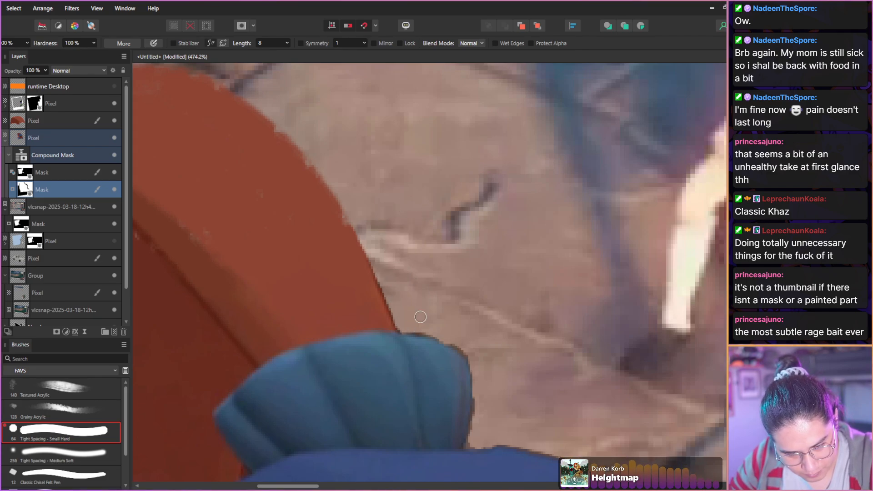
{"action": "scroll", "coordinate": [345, 216], "scroll_direction": "up", "scroll_amount": 5}
{"action": "scroll", "coordinate": [326, 233], "scroll_direction": "down", "scroll_amount": 7}
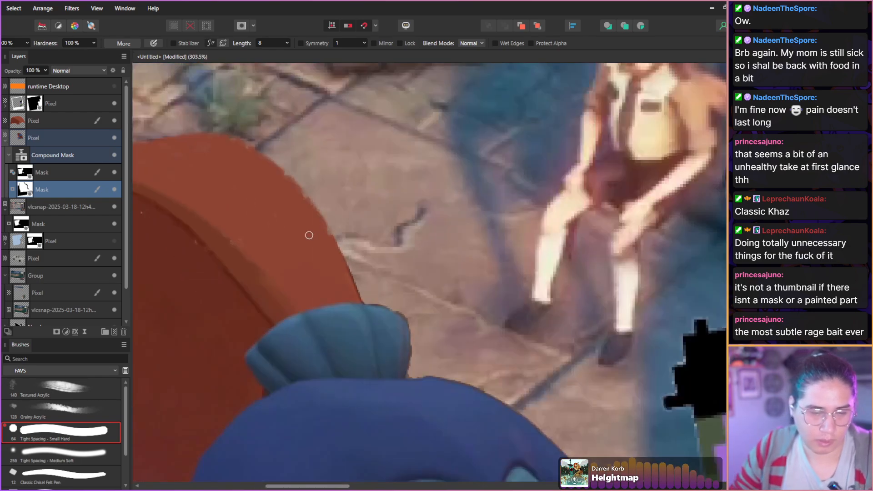
{"action": "scroll", "coordinate": [310, 235], "scroll_direction": "down", "scroll_amount": 8}
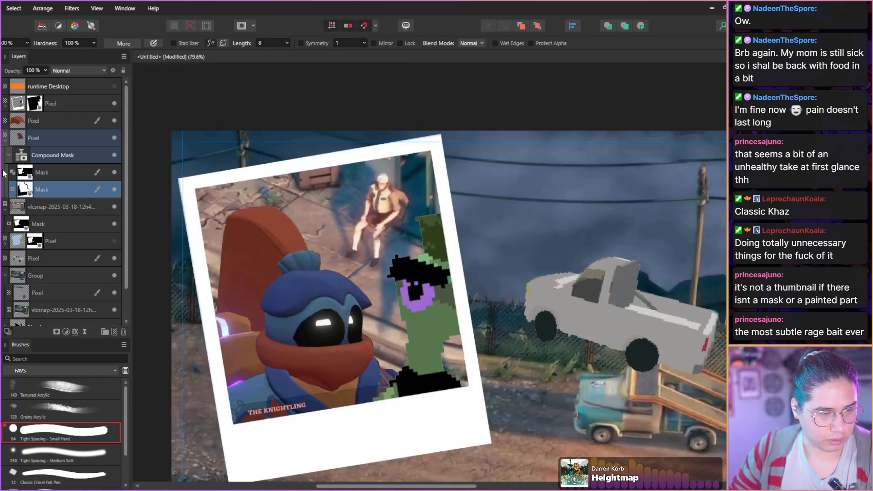
Delete the street screenshot layer inside the polaroid and show the masked light blue background layer in its place.
{"action": "left_click", "coordinate": [5, 146]}
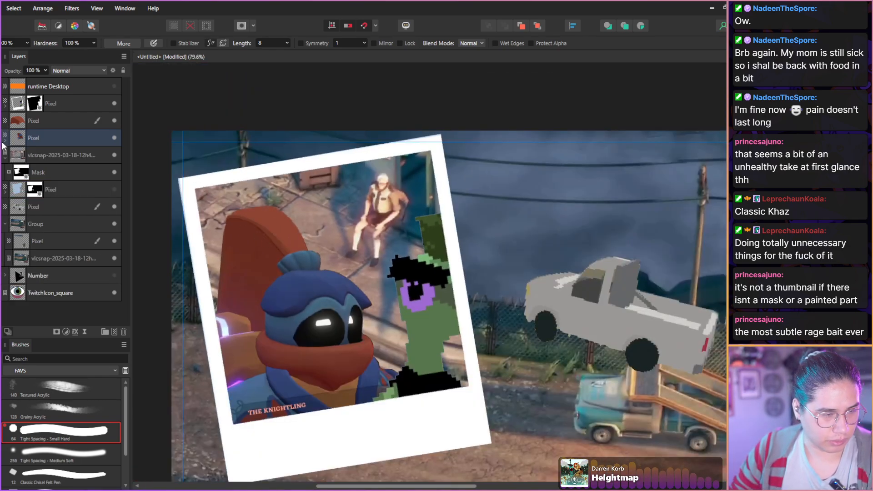
{"action": "left_click", "coordinate": [19, 191]}
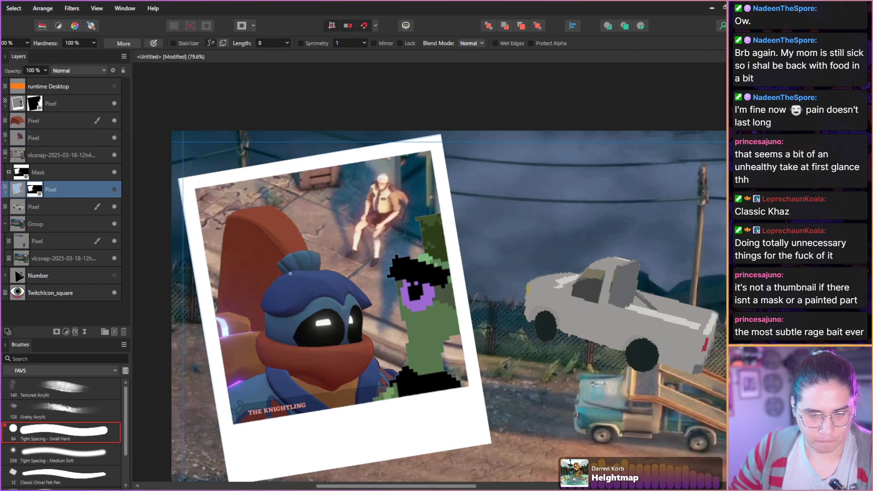
{"action": "scroll", "coordinate": [290, 274], "scroll_direction": "down", "scroll_amount": 4}
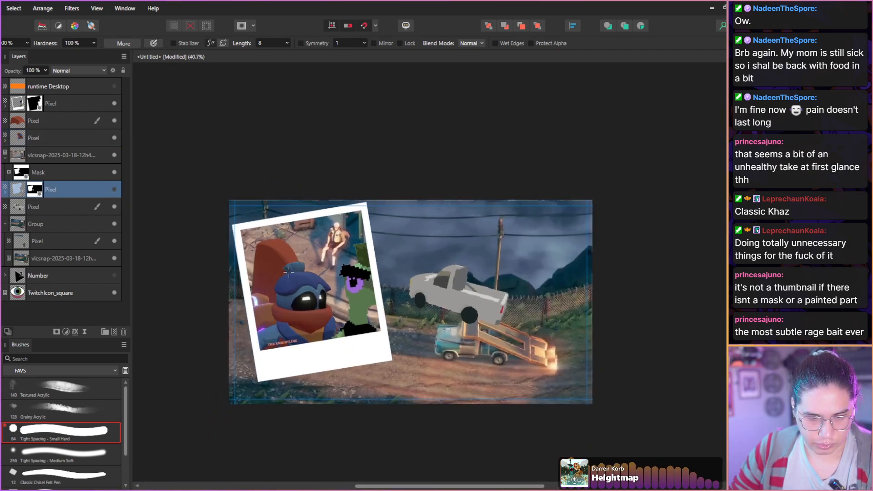
{"action": "left_click", "coordinate": [16, 227]}
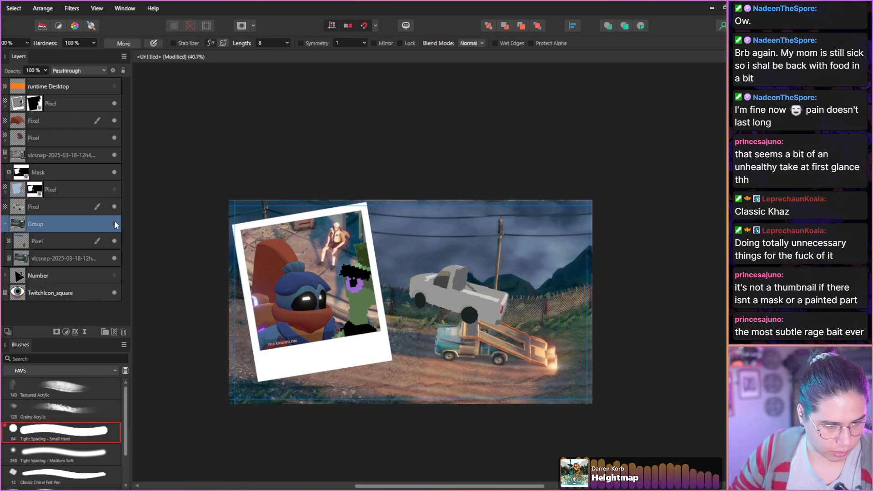
{"action": "left_click", "coordinate": [16, 159]}
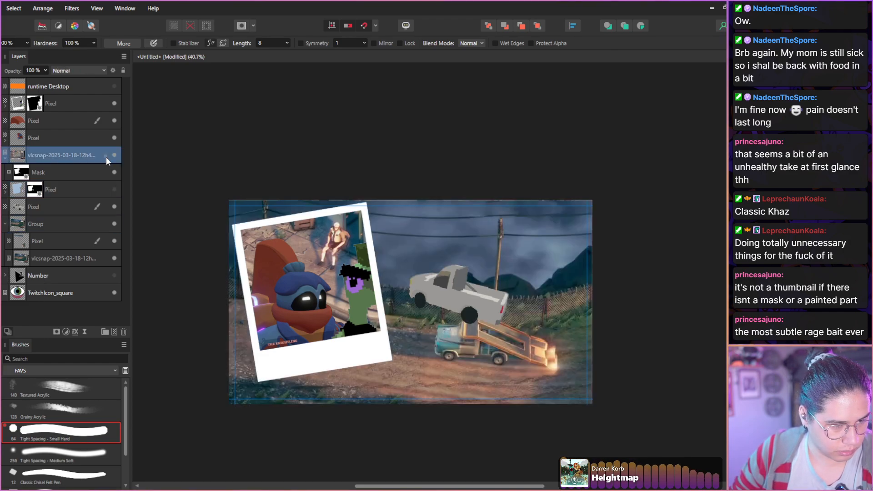
{"action": "left_click", "coordinate": [124, 333]}
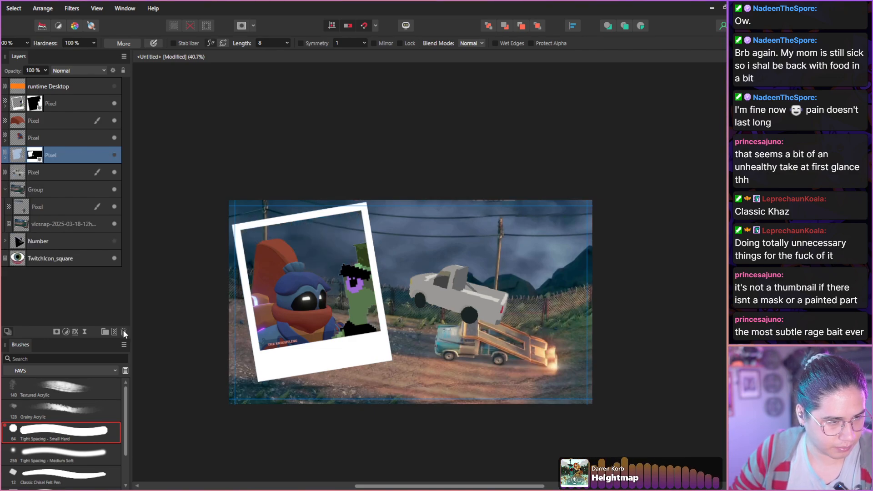
{"action": "left_click", "coordinate": [115, 155]}
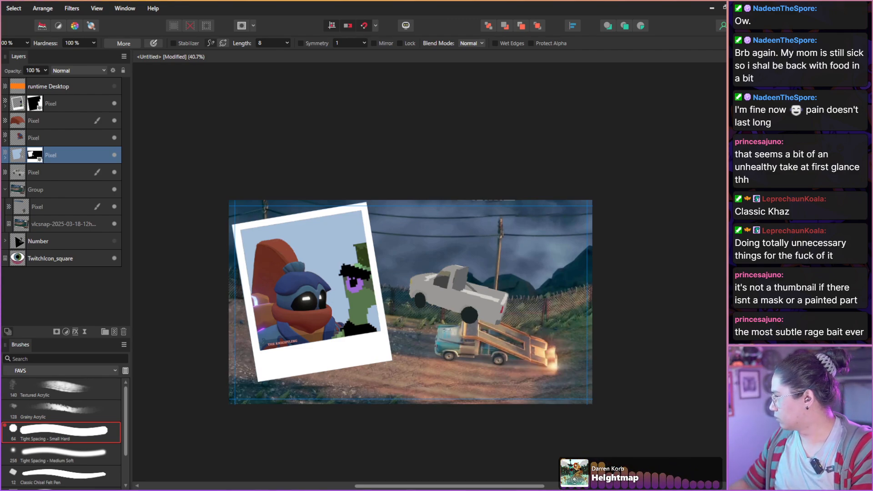
Place the Is This Seat Taken? screenshot, move its layer above the polaroid layer, and reposition it so its playfield covers the canvas.
{"action": "left_click_drag", "start_coordinate": [372, 176], "coordinate": [370, 174]}
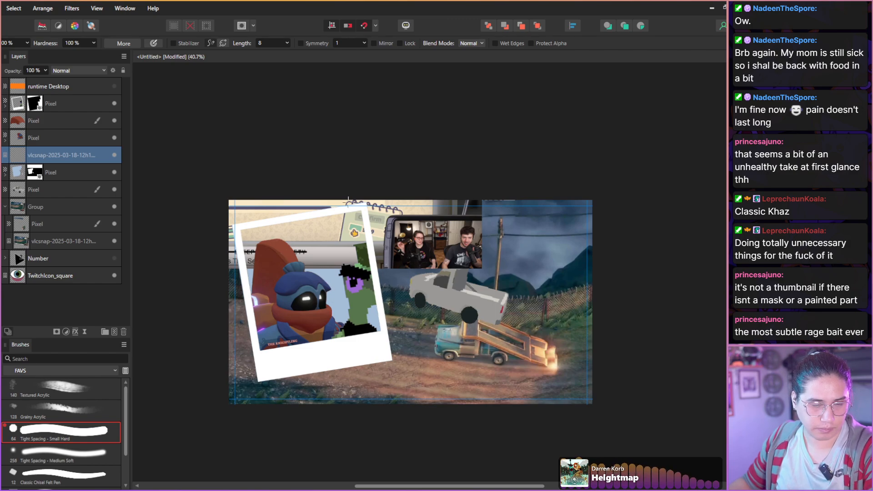
{"action": "left_click_drag", "start_coordinate": [71, 151], "coordinate": [56, 95]}
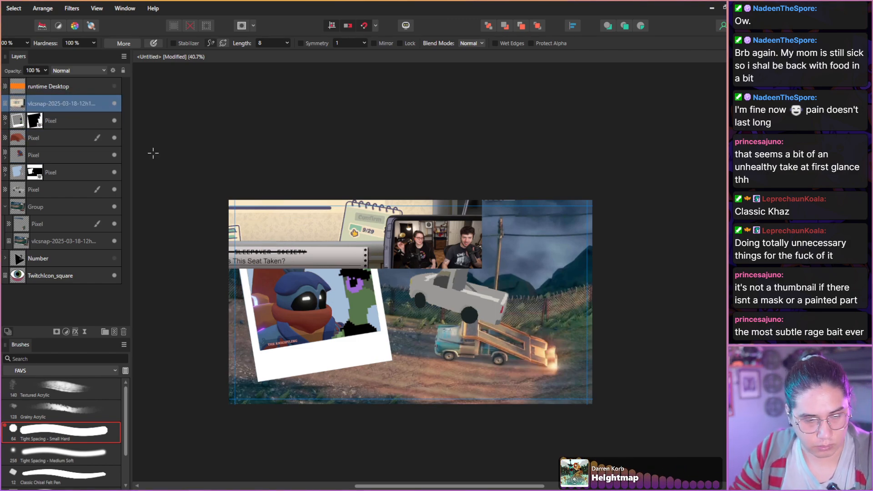
{"action": "key", "text": "alt+v"}
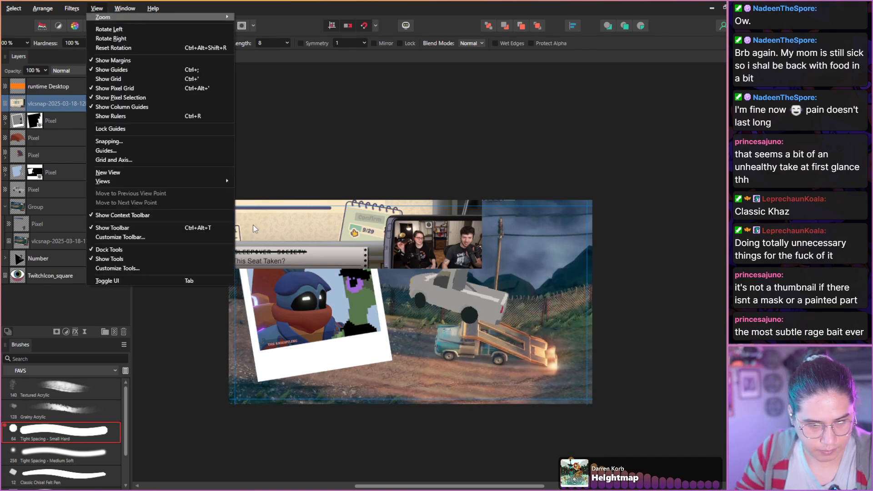
{"action": "left_click", "coordinate": [48, 291]}
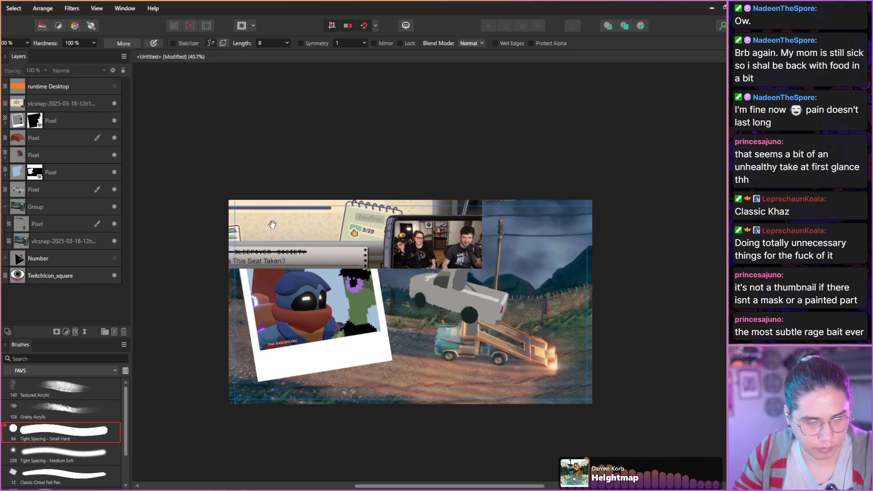
{"action": "key", "text": "v"}
{"action": "mouse_move", "coordinate": [262, 221]}
{"action": "left_mouse_down"}
{"action": "mouse_move", "coordinate": [375, 331]}
{"action": "mouse_move", "coordinate": [392, 361]}
{"action": "left_mouse_up"}
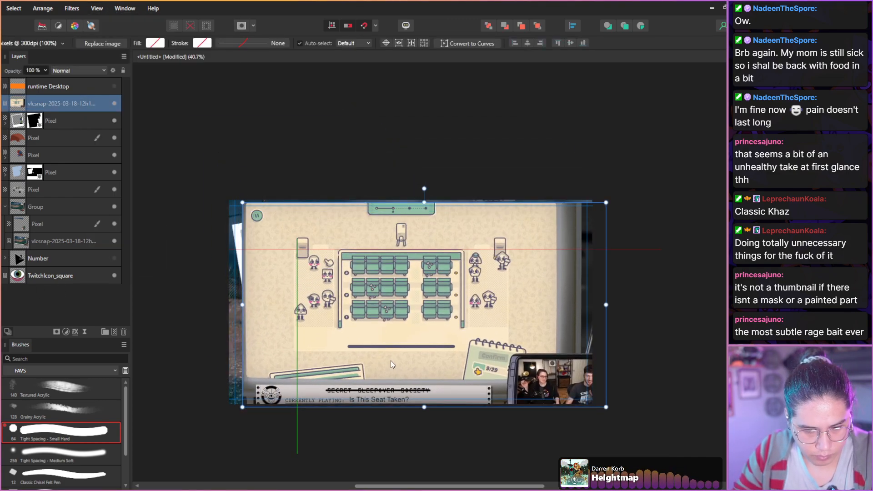
Select the four characters waiting to the right of the theatre seats in the screenshot with the Selection Brush.
{"action": "scroll", "coordinate": [309, 274], "scroll_direction": "up", "scroll_amount": 5}
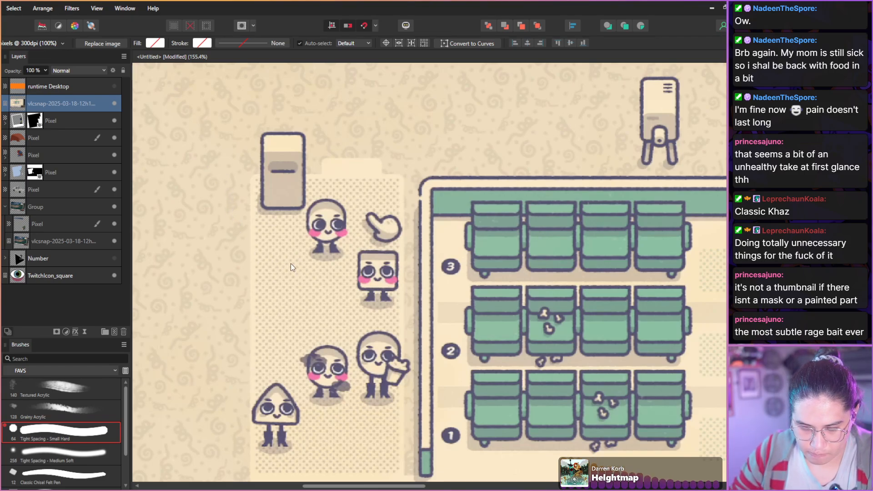
{"action": "key", "text": "space"}
{"action": "left_click_drag", "start_coordinate": [411, 300], "coordinate": [260, 259]}
{"action": "left_click_drag", "start_coordinate": [402, 277], "coordinate": [267, 254]}
{"action": "left_click_drag", "start_coordinate": [420, 262], "coordinate": [316, 254]}
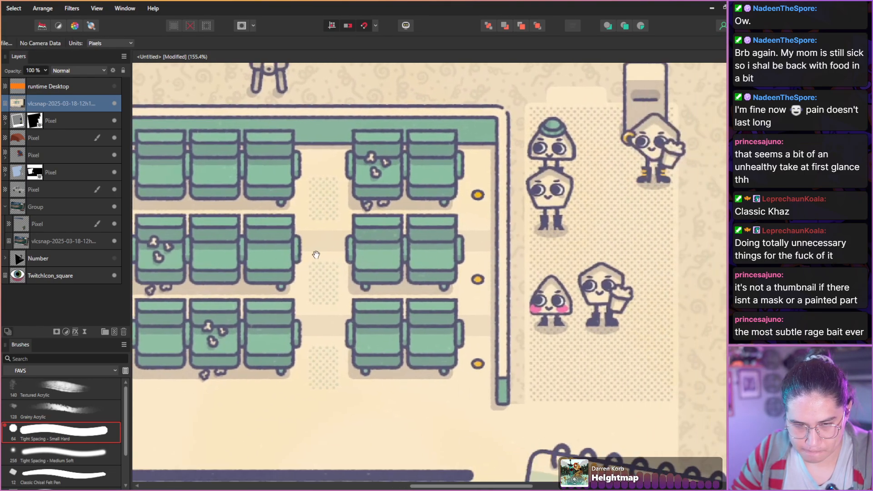
{"action": "left_click_drag", "start_coordinate": [416, 229], "coordinate": [313, 277]}
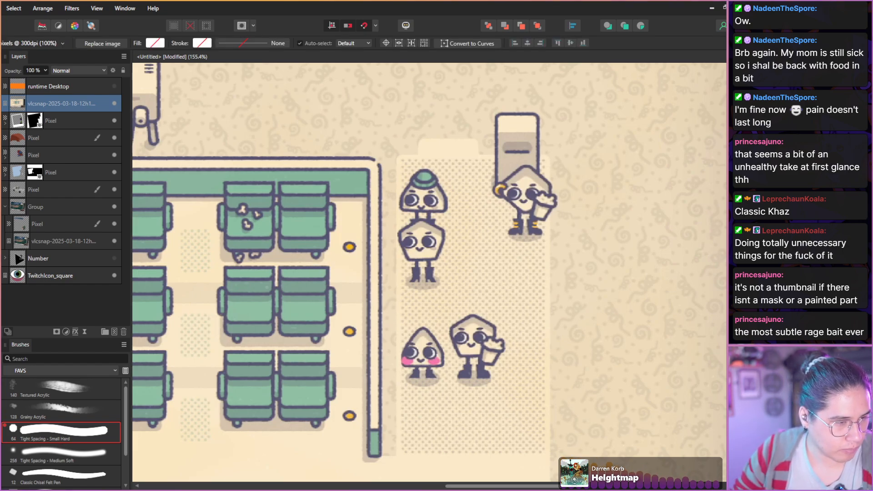
{"action": "key", "text": "w"}
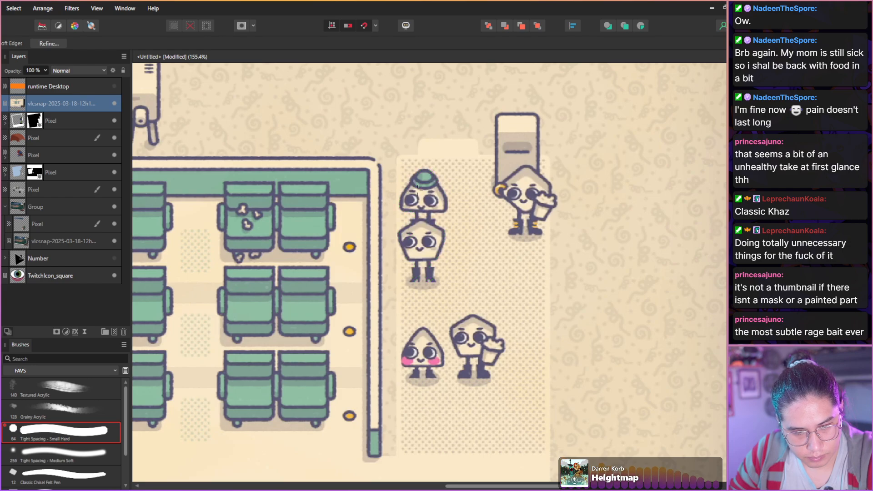
{"action": "left_click", "coordinate": [413, 199]}
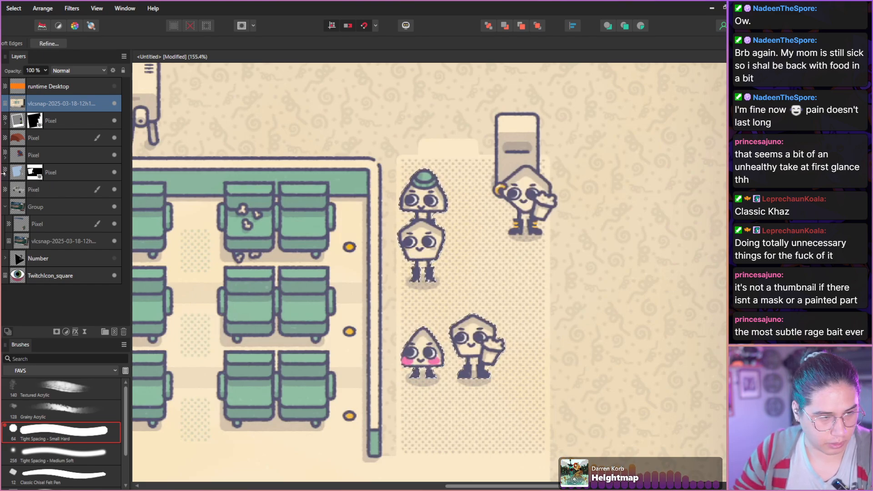
Mask the screenshot to the four selected characters, apply Rasterize & Trim to the layer, and clear the selection.
{"action": "left_click", "coordinate": [56, 331]}
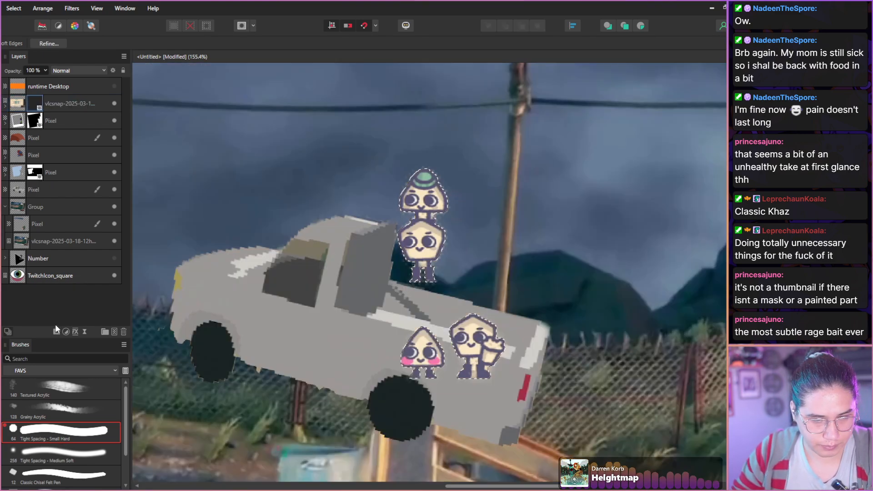
{"action": "left_click", "coordinate": [35, 104]}
{"action": "right_click", "coordinate": [20, 109]}
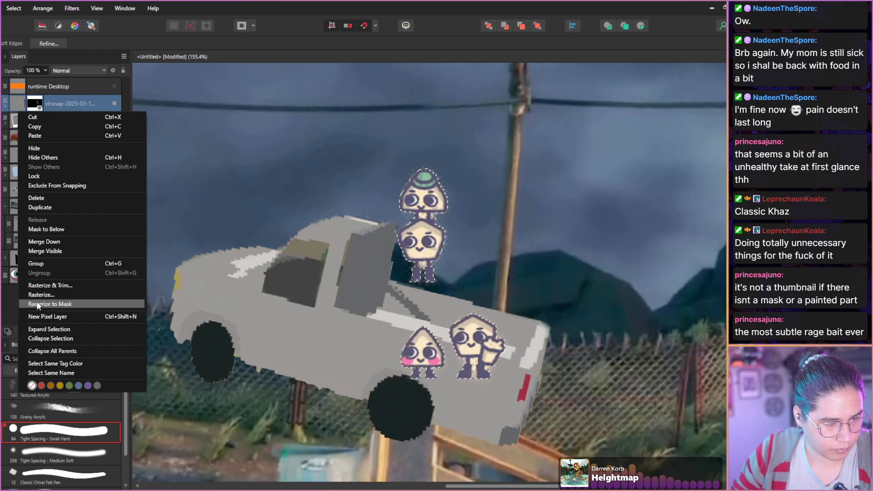
{"action": "left_click", "coordinate": [39, 285]}
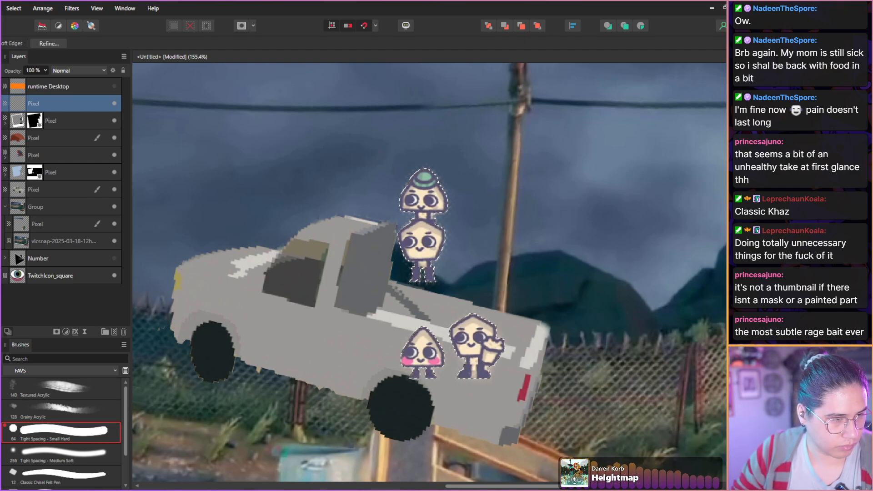
{"action": "key", "text": "ctrl+d"}
{"action": "key", "text": "v"}
{"action": "left_click", "coordinate": [82, 304]}
{"action": "key", "text": "w"}
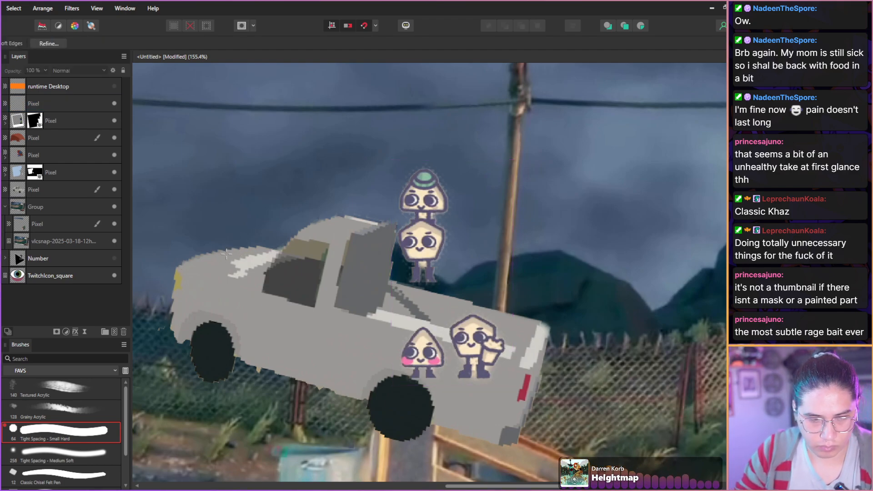
{"action": "key", "text": "v"}
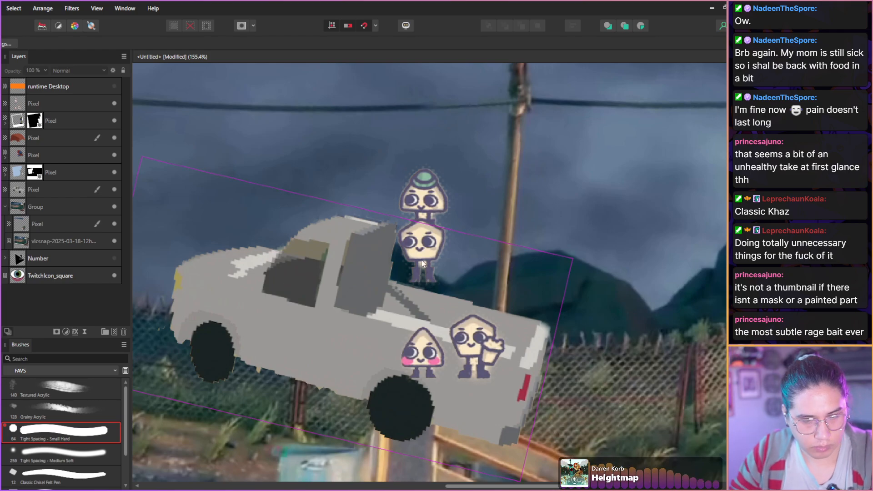
Move the four cut-out characters onto the polaroid picture beside the Knightling and scale them up to about twice their size.
{"action": "left_click_drag", "start_coordinate": [417, 256], "coordinate": [295, 250]}
{"action": "scroll", "coordinate": [234, 274], "scroll_direction": "up", "scroll_amount": 2}
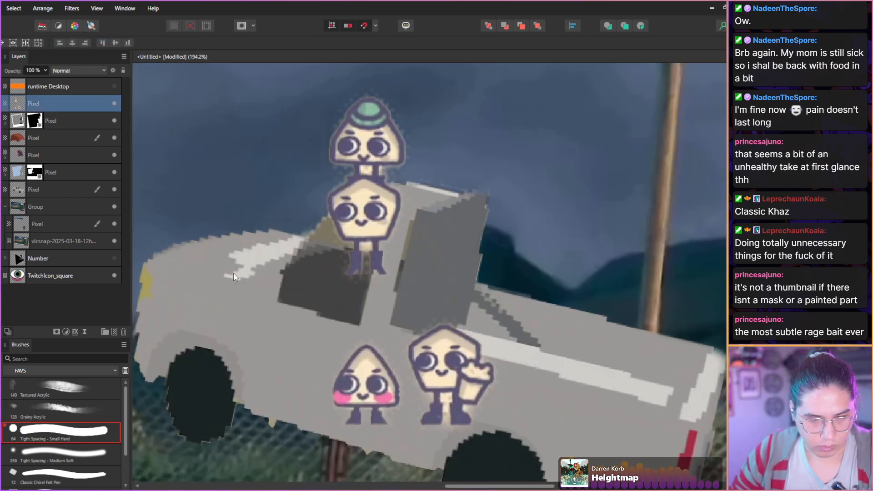
{"action": "scroll", "coordinate": [234, 274], "scroll_direction": "down", "scroll_amount": 6}
{"action": "scroll", "coordinate": [233, 274], "scroll_direction": "up", "scroll_amount": 1}
{"action": "key", "text": "space"}
{"action": "left_click_drag", "start_coordinate": [236, 270], "coordinate": [319, 224]}
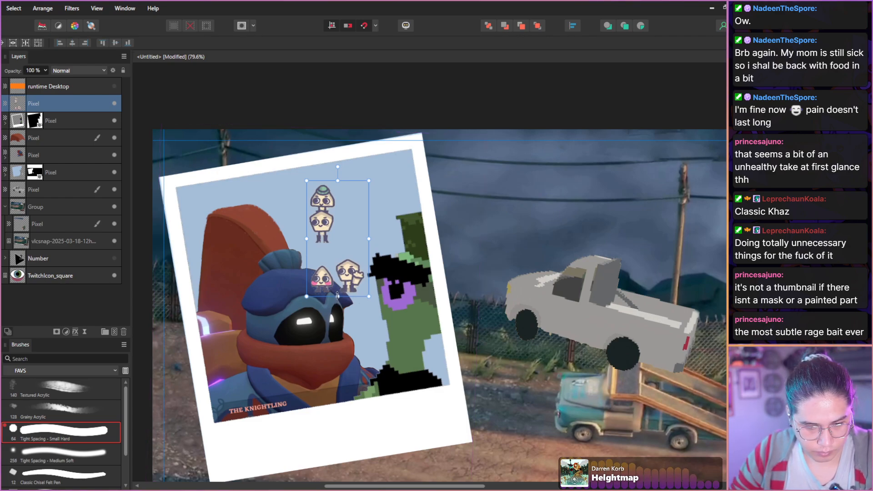
{"action": "left_click_drag", "start_coordinate": [338, 296], "coordinate": [337, 431]}
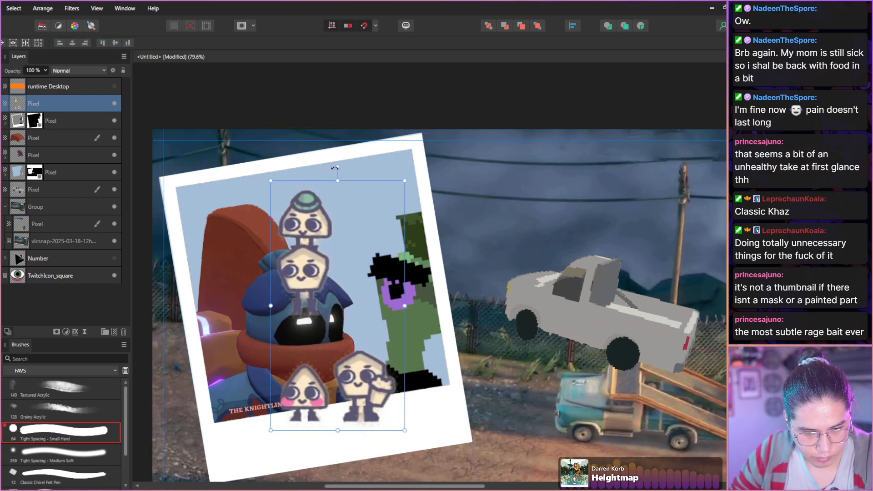
Rotate the four cut-out characters to match the polaroid's tilt and move them over the right part of its picture.
{"action": "left_click_drag", "start_coordinate": [336, 169], "coordinate": [311, 171]}
{"action": "left_click_drag", "start_coordinate": [285, 259], "coordinate": [338, 233]}
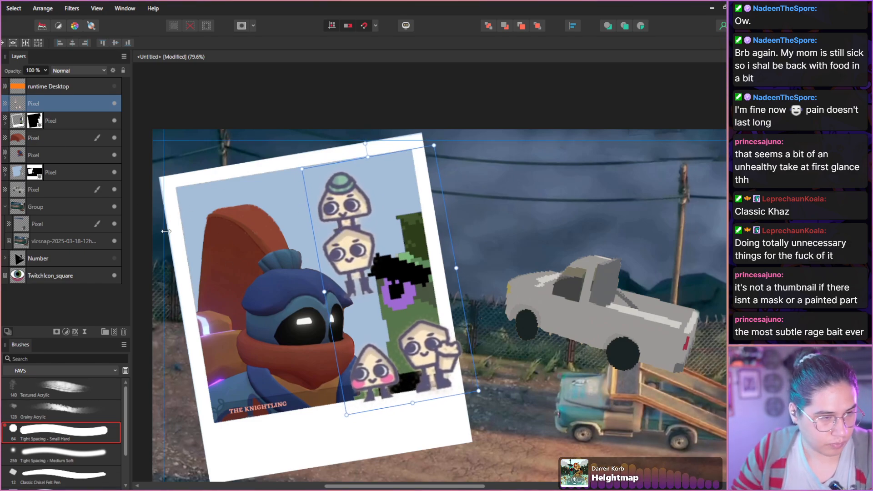
Select the two lower characters with a freehand selection, cut and paste them onto their own layer, and clear the selection.
{"action": "key", "text": "w"}
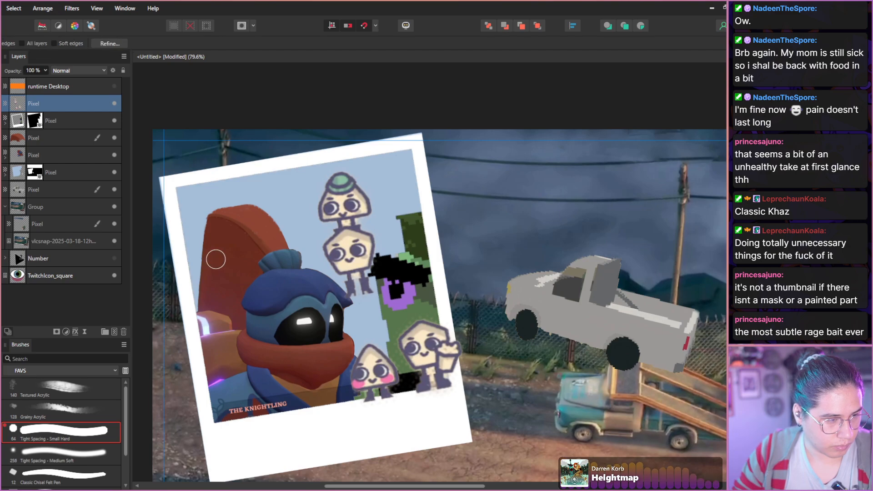
{"action": "key", "text": "h"}
{"action": "key", "text": "m"}
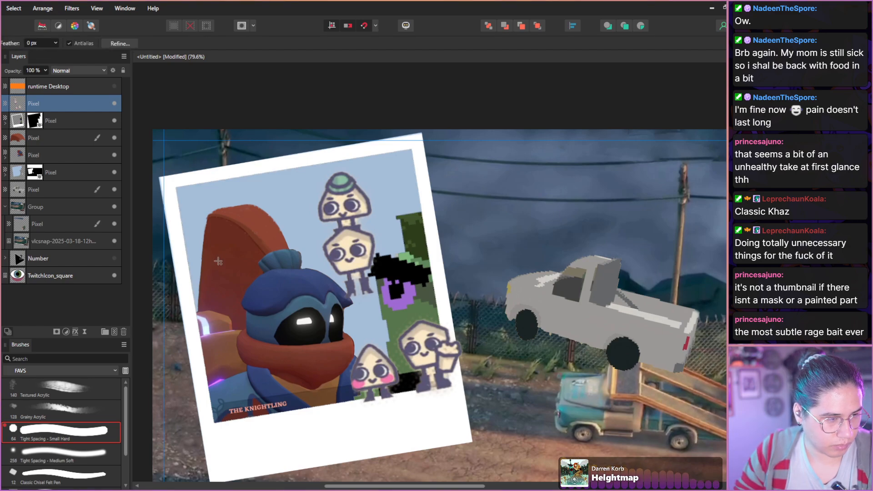
{"action": "mouse_move", "coordinate": [367, 330]}
{"action": "left_mouse_down"}
{"action": "mouse_move", "coordinate": [379, 417]}
{"action": "mouse_move", "coordinate": [360, 337]}
{"action": "left_mouse_up"}
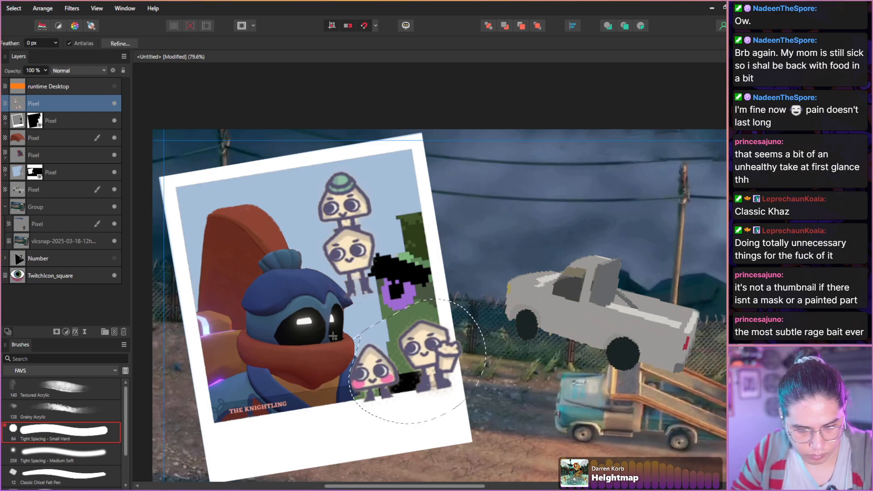
{"action": "key", "text": "ctrl+x"}
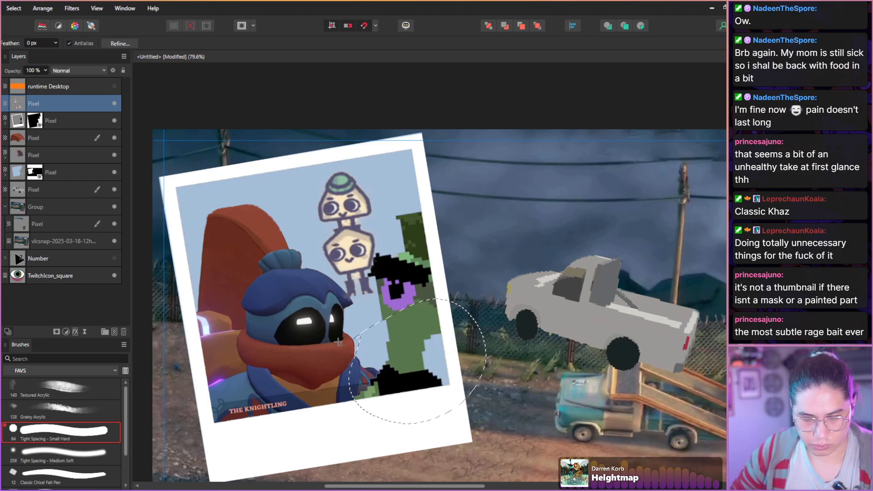
{"action": "key", "text": "ctrl+v"}
{"action": "key", "text": "ctrl+d"}
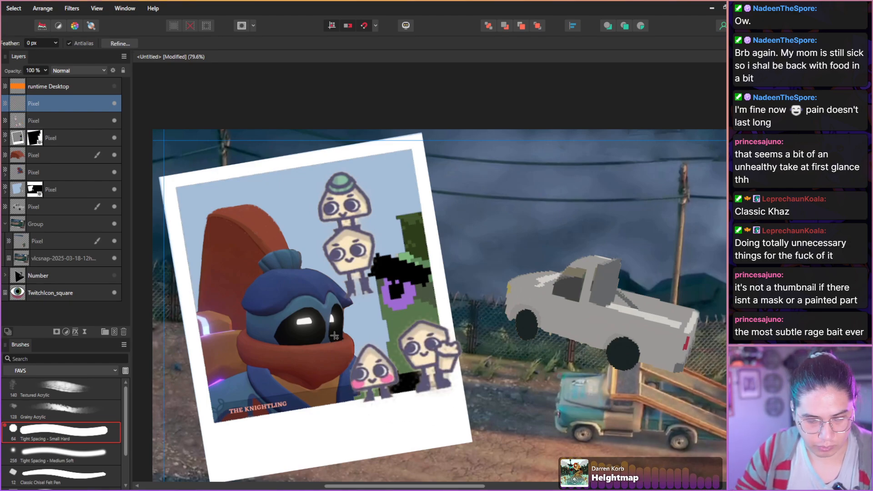
Move the separated pair to the upper part of the polaroid picture and the stacked pair down beside the Knightling.
{"action": "key", "text": "v"}
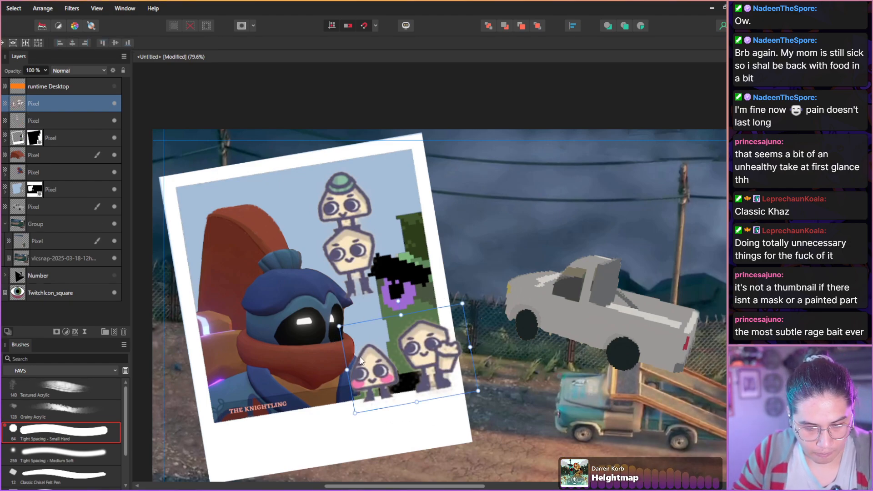
{"action": "left_click_drag", "start_coordinate": [368, 376], "coordinate": [338, 216]}
{"action": "left_click", "coordinate": [350, 279]}
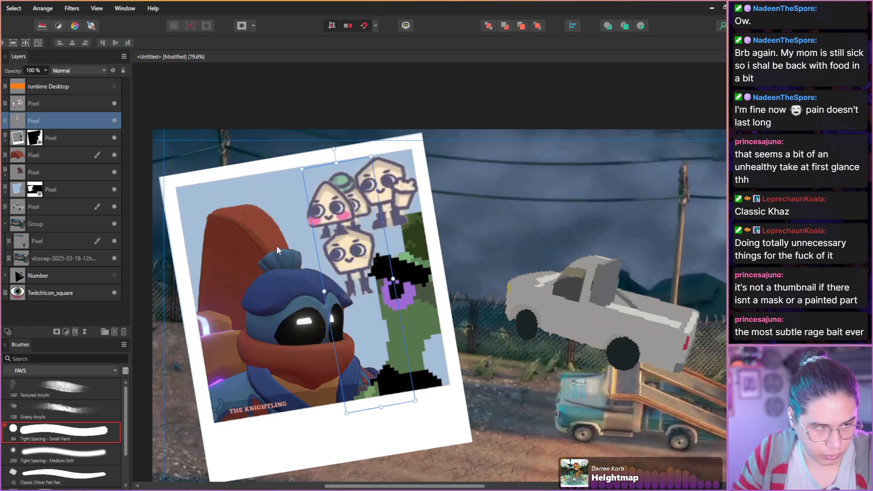
{"action": "left_click_drag", "start_coordinate": [325, 251], "coordinate": [339, 326]}
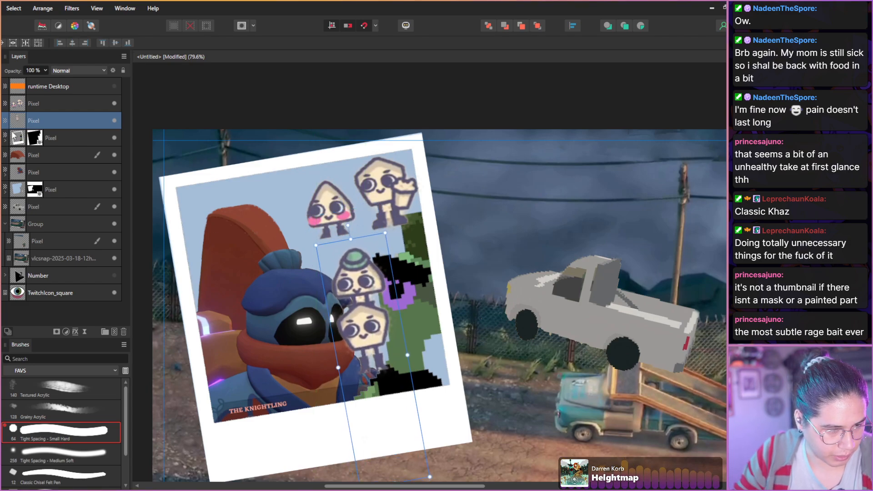
Move both character layers below the Knightling layers, directly above the masked picture background layer.
{"action": "left_click", "coordinate": [19, 105], "text": "shift"}
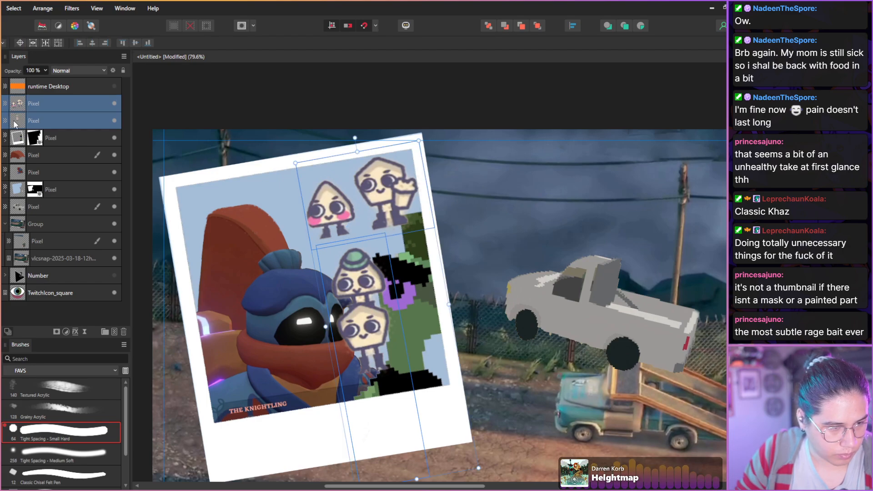
{"action": "left_click_drag", "start_coordinate": [34, 122], "coordinate": [30, 188]}
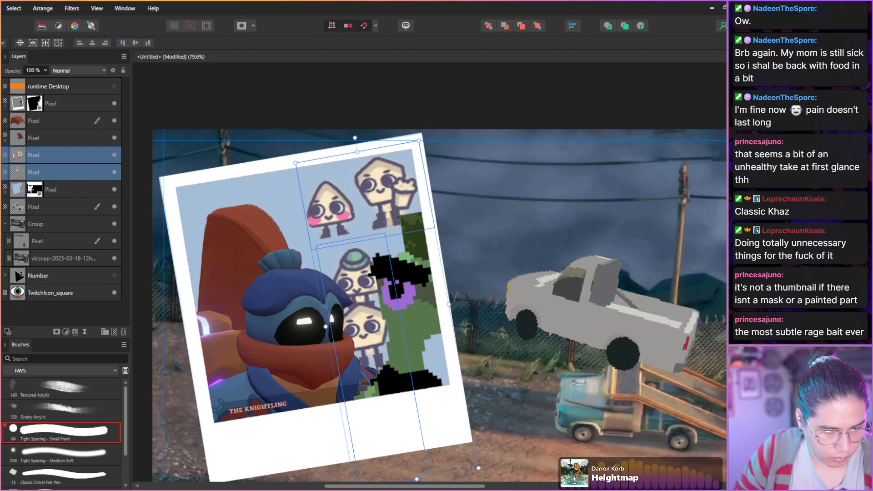
{"action": "left_click", "coordinate": [317, 219]}
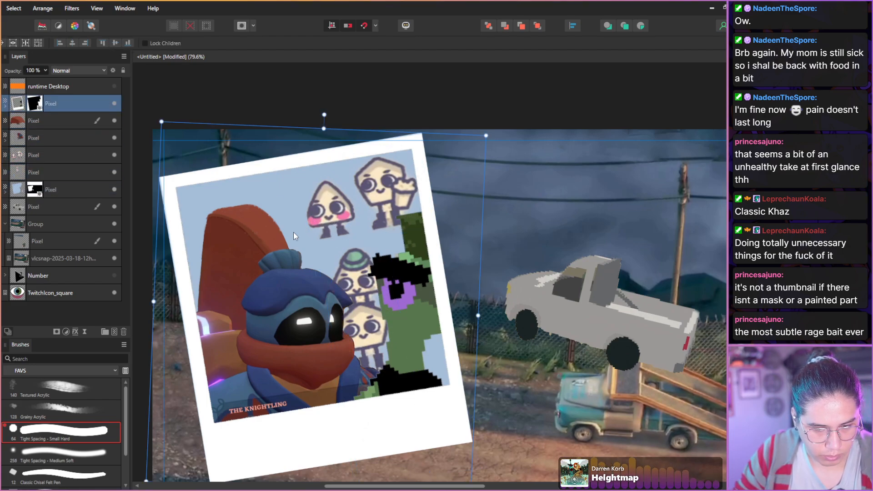
Lower the separated pair to just behind the stacked pair and move the stacked pair's layer above it.
{"action": "left_click", "coordinate": [18, 158]}
{"action": "left_click_drag", "start_coordinate": [335, 216], "coordinate": [311, 246]}
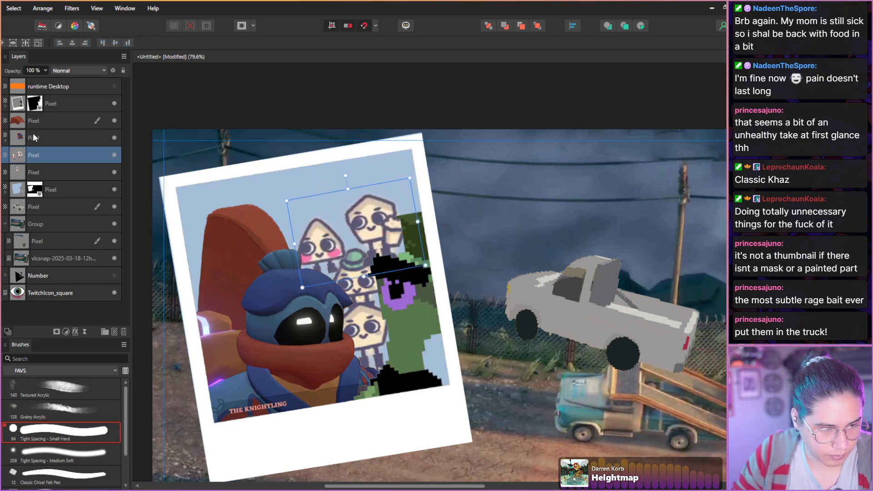
{"action": "left_click_drag", "start_coordinate": [33, 178], "coordinate": [33, 151]}
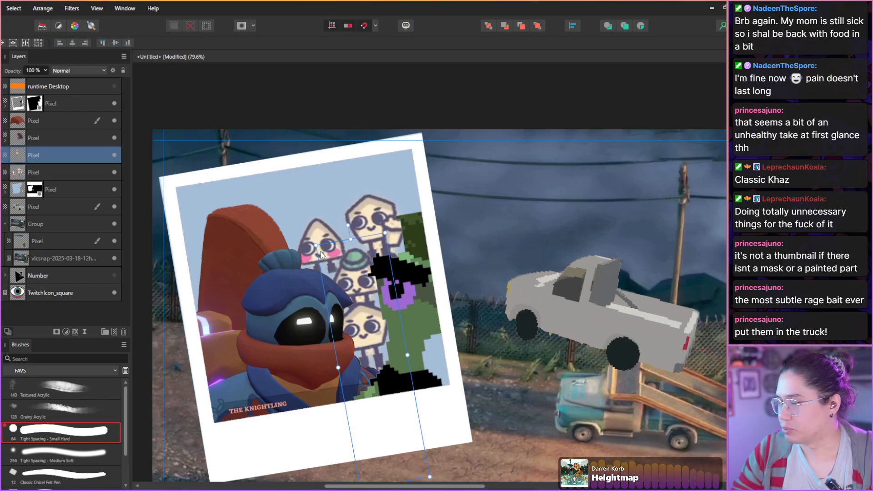
Move the separated pair into the pickup's bed, rotate it to follow the truck's slope, and scale it down to fit.
{"action": "left_click", "coordinate": [21, 173]}
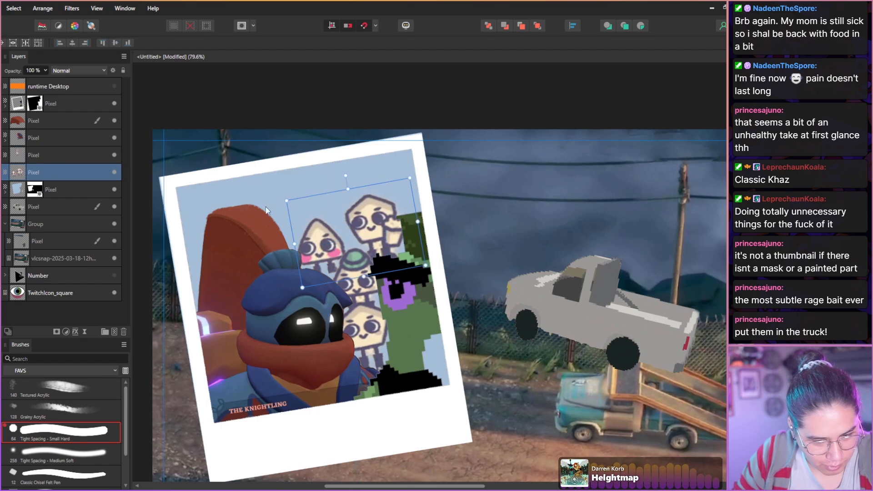
{"action": "left_click_drag", "start_coordinate": [347, 176], "coordinate": [363, 176]}
{"action": "left_click_drag", "start_coordinate": [331, 216], "coordinate": [619, 277]}
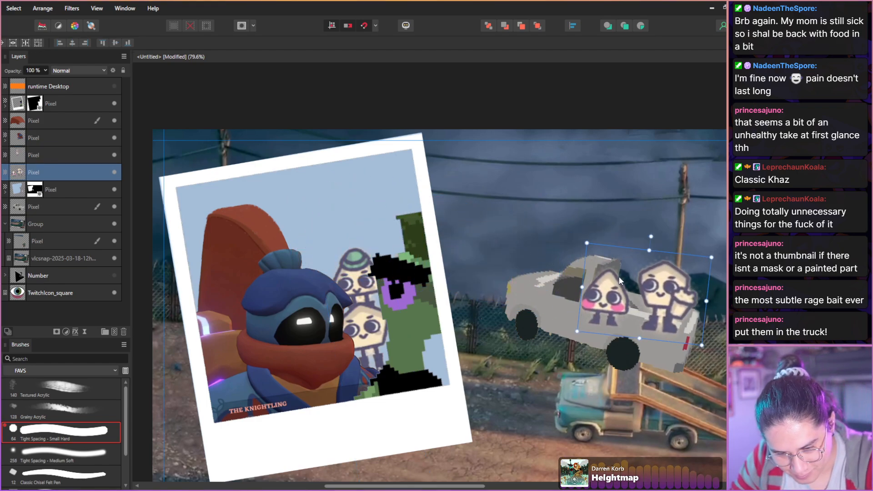
{"action": "left_click_drag", "start_coordinate": [652, 237], "coordinate": [655, 237]}
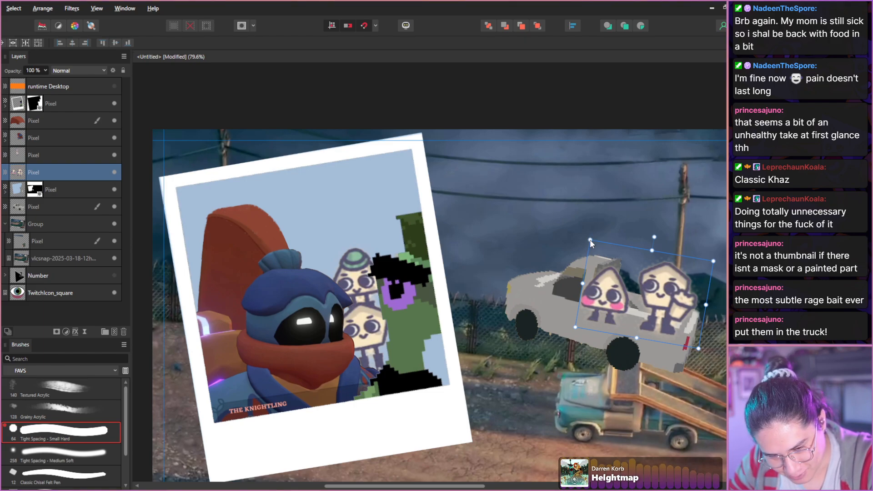
{"action": "left_click_drag", "start_coordinate": [588, 238], "coordinate": [616, 278]}
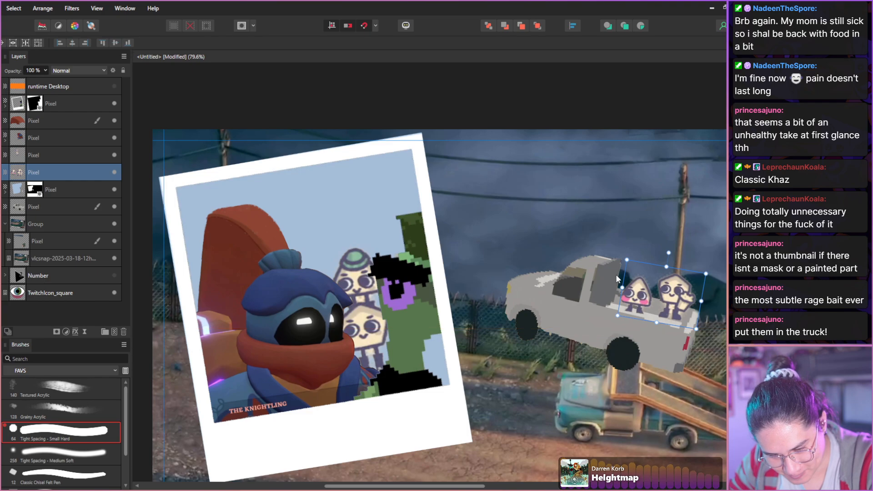
Move the stacked pair onto the pickup's hood, rotate it nearly upright, and scale it down to match the characters in the bed.
{"action": "left_click", "coordinate": [329, 269]}
{"action": "left_click", "coordinate": [18, 173]}
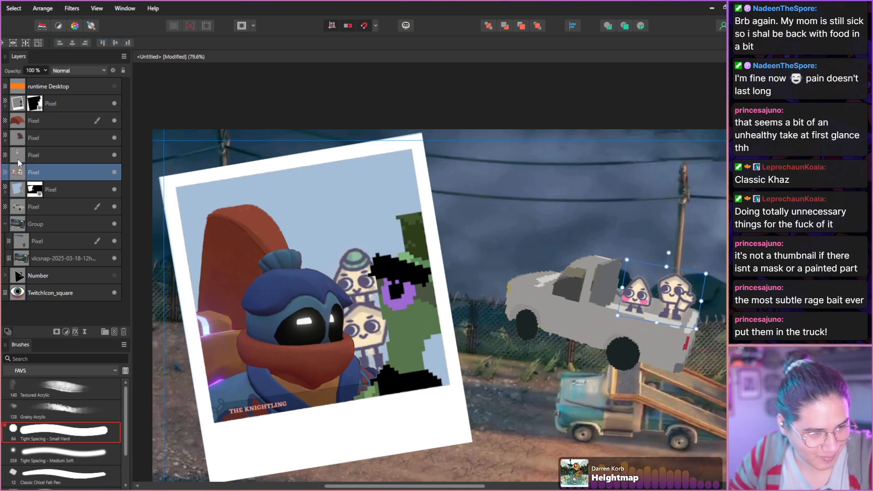
{"action": "left_click", "coordinate": [18, 155]}
{"action": "left_click_drag", "start_coordinate": [352, 286], "coordinate": [586, 259]}
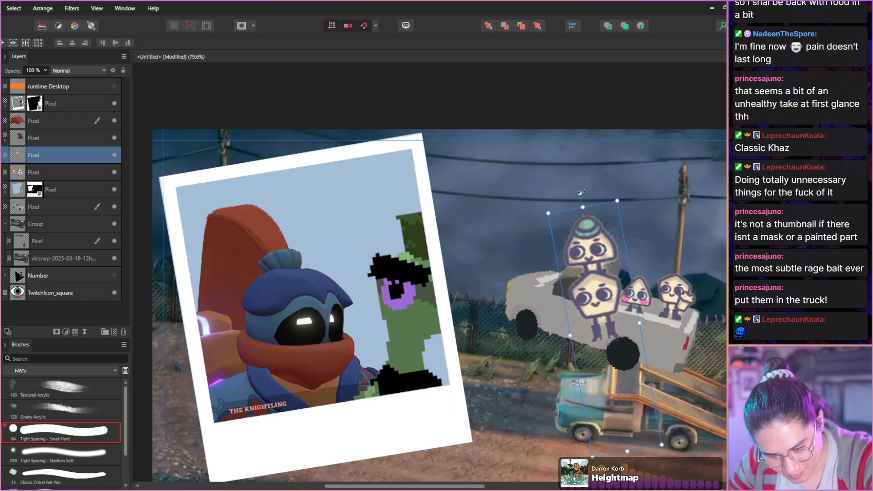
{"action": "left_click_drag", "start_coordinate": [580, 193], "coordinate": [612, 191]}
{"action": "left_click_drag", "start_coordinate": [594, 304], "coordinate": [527, 193]}
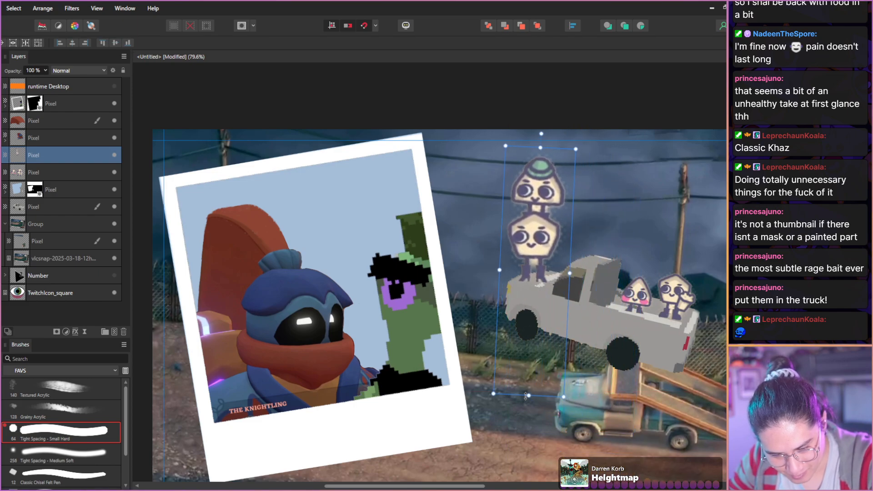
{"action": "left_click_drag", "start_coordinate": [526, 396], "coordinate": [527, 331]}
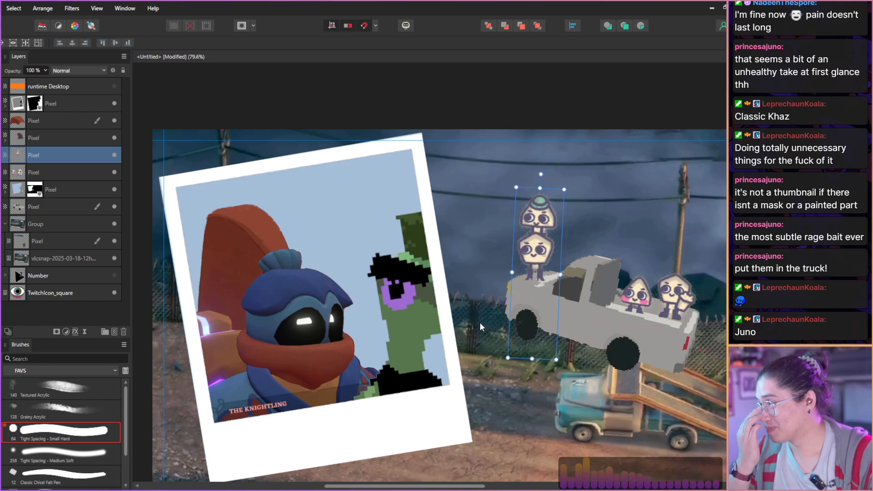
Apply Rasterize & Trim to the stacked pair's layer.
{"action": "scroll", "coordinate": [527, 216], "scroll_direction": "up", "scroll_amount": 2}
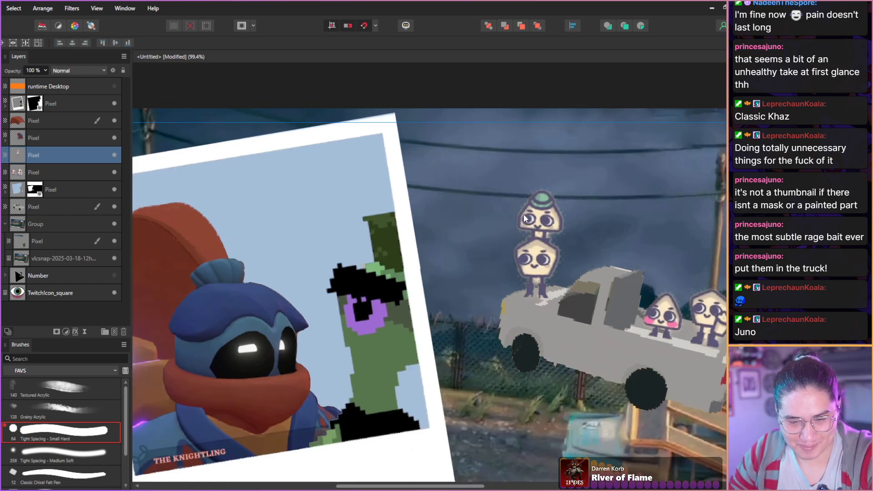
{"action": "key", "text": "space"}
{"action": "left_click_drag", "start_coordinate": [448, 229], "coordinate": [257, 192]}
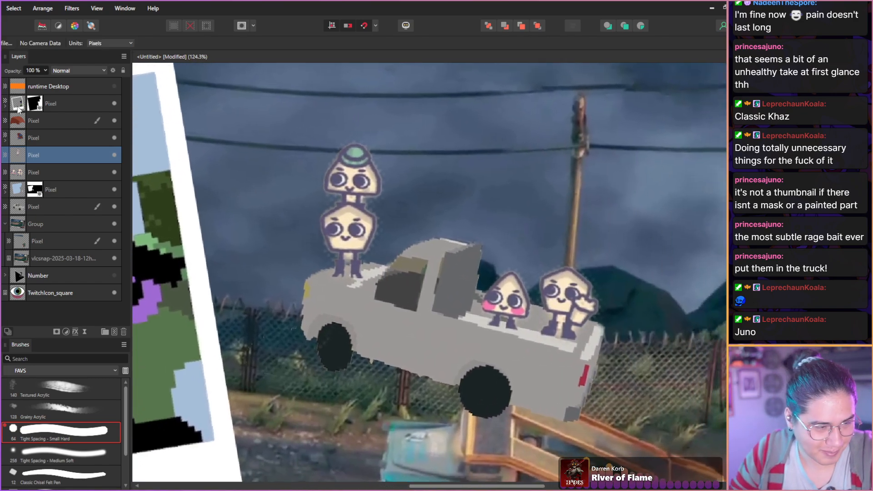
{"action": "right_click", "coordinate": [20, 157]}
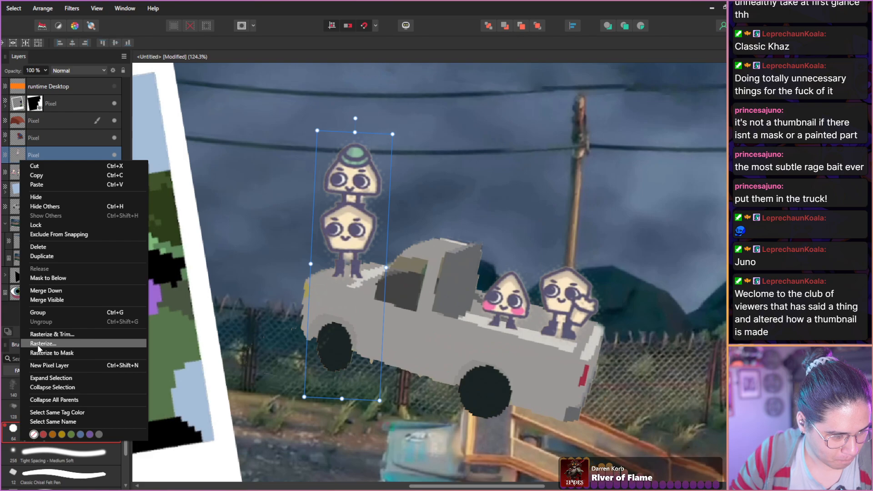
{"action": "left_click", "coordinate": [41, 334]}
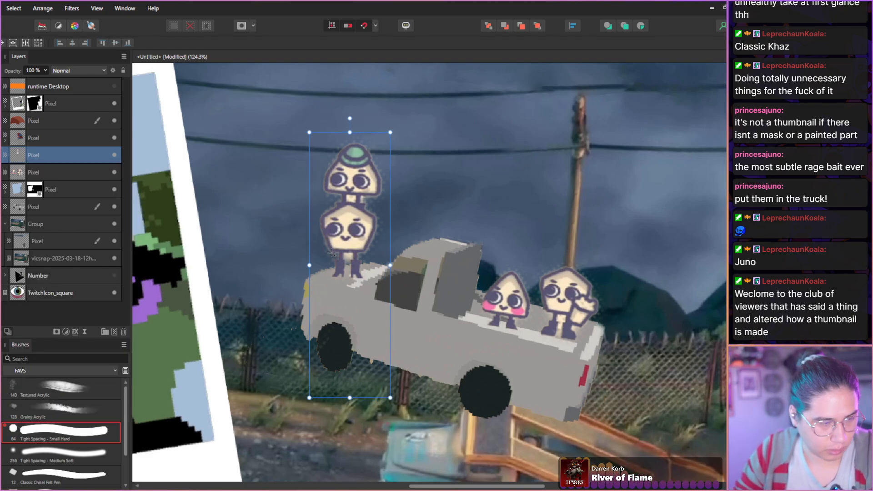
Lasso the stacked pair, duplicate it to a new layer, then delete the original layer and clear the selection.
{"action": "key", "text": "l"}
{"action": "mouse_move", "coordinate": [330, 128]}
{"action": "left_mouse_down"}
{"action": "mouse_move", "coordinate": [304, 184]}
{"action": "mouse_move", "coordinate": [316, 130]}
{"action": "left_mouse_up"}
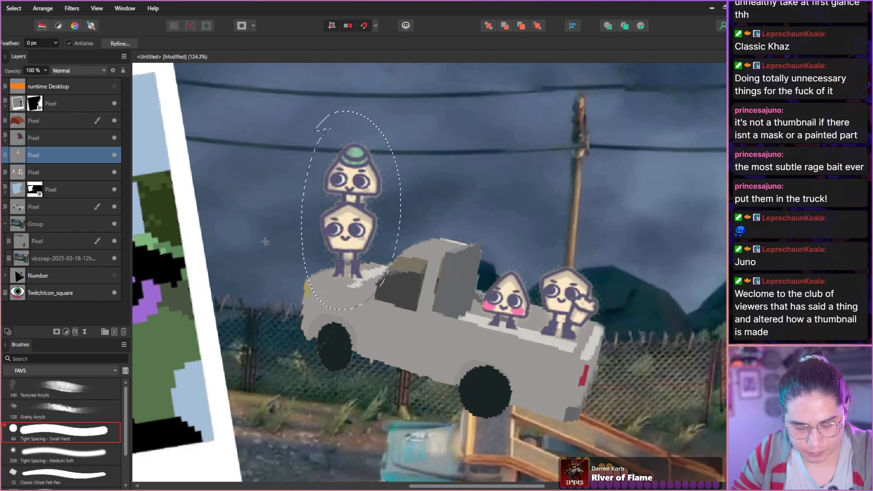
{"action": "key", "text": "ctrl+j"}
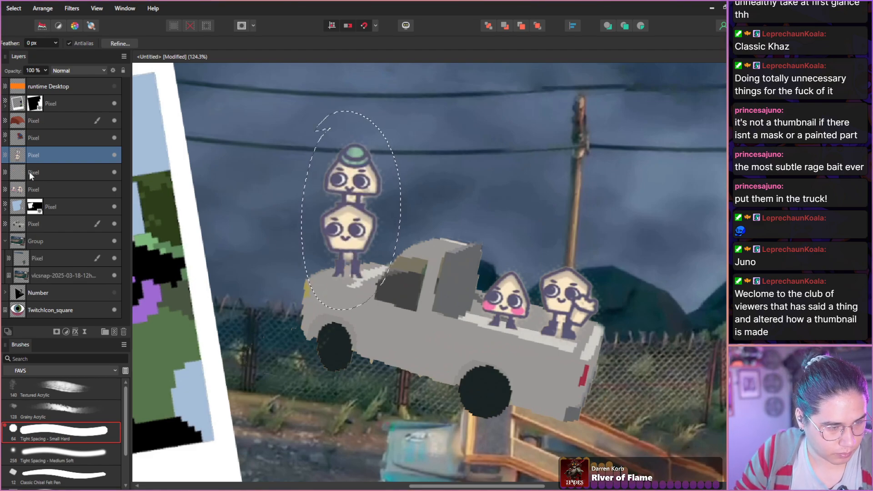
{"action": "left_click", "coordinate": [31, 174]}
{"action": "left_click", "coordinate": [123, 332]}
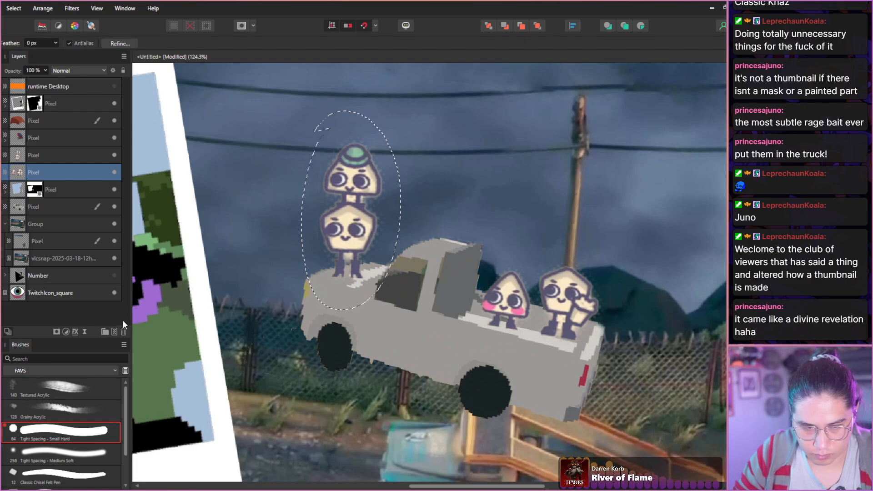
{"action": "key", "text": "ctrl+d"}
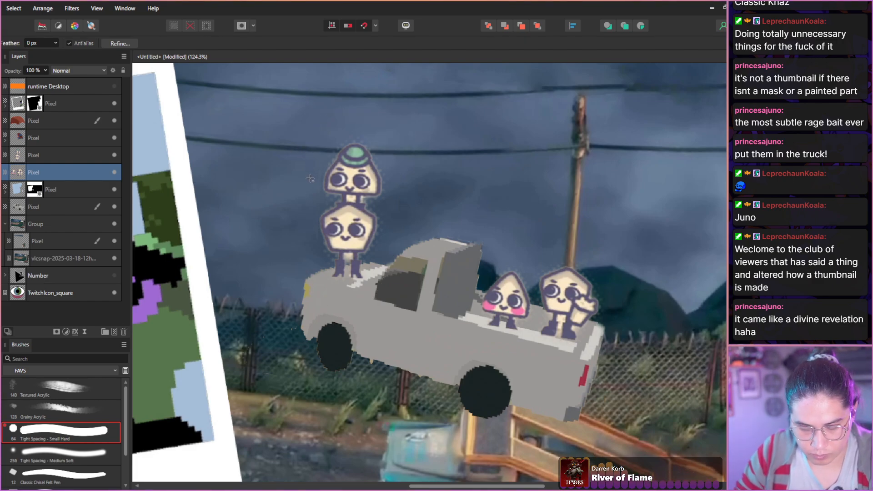
Nudge the stacked pair's new layer slightly to the right on the pickup's hood.
{"action": "key", "text": "v"}
{"action": "left_click", "coordinate": [54, 155]}
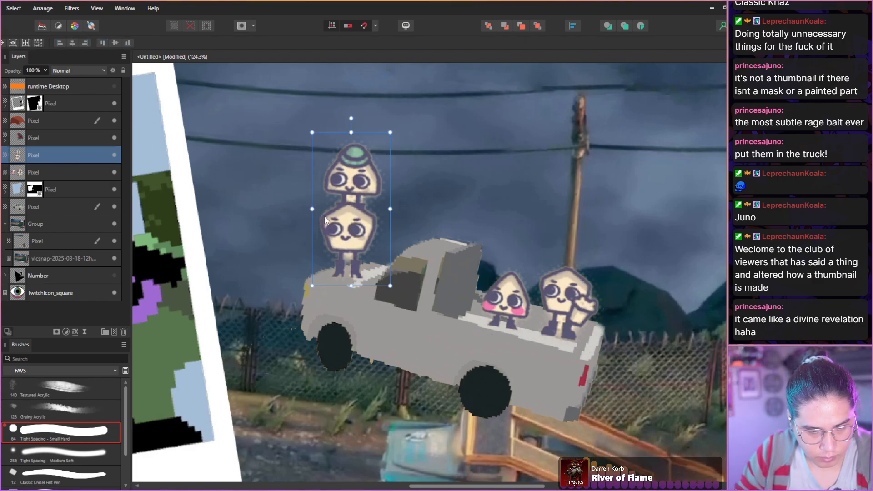
{"action": "left_click_drag", "start_coordinate": [347, 236], "coordinate": [347, 234]}
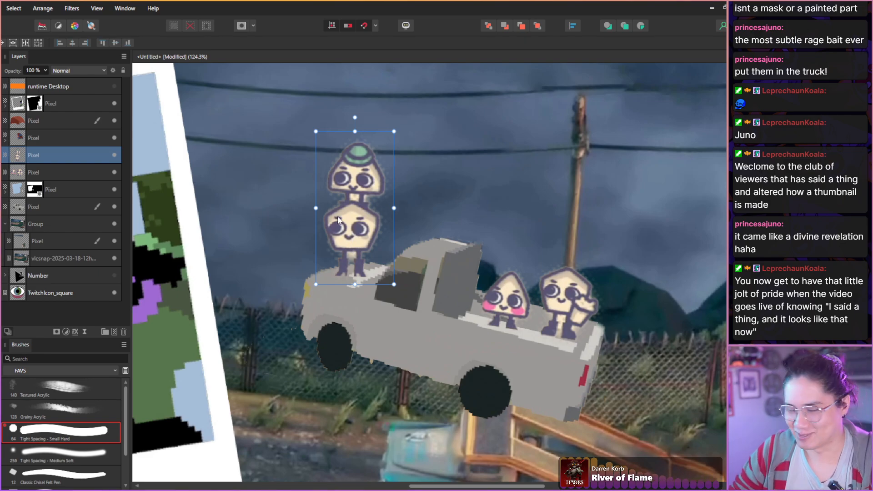
Erase the speckled halo around the stacked pair and the beige patch between the lower character's legs using the Tight Spacing - Medium Soft brush.
{"action": "scroll", "coordinate": [338, 221], "scroll_direction": "up", "scroll_amount": 3}
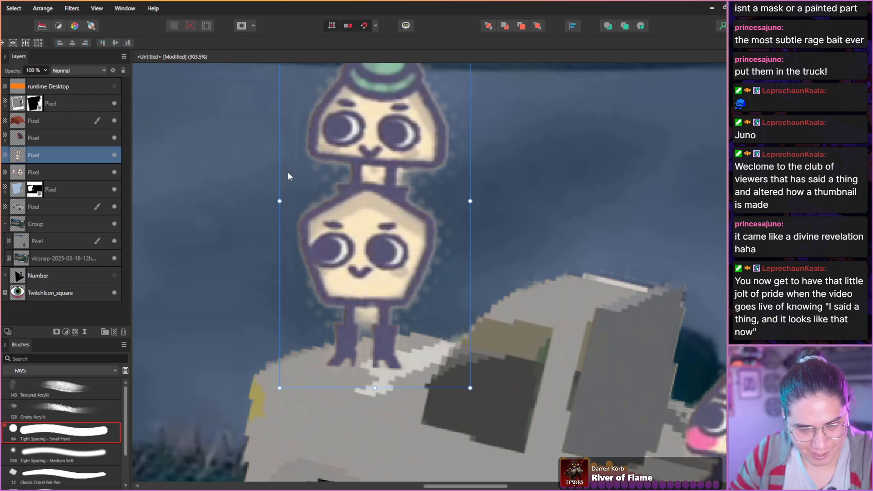
{"action": "left_click_drag", "start_coordinate": [285, 159], "coordinate": [246, 206]}
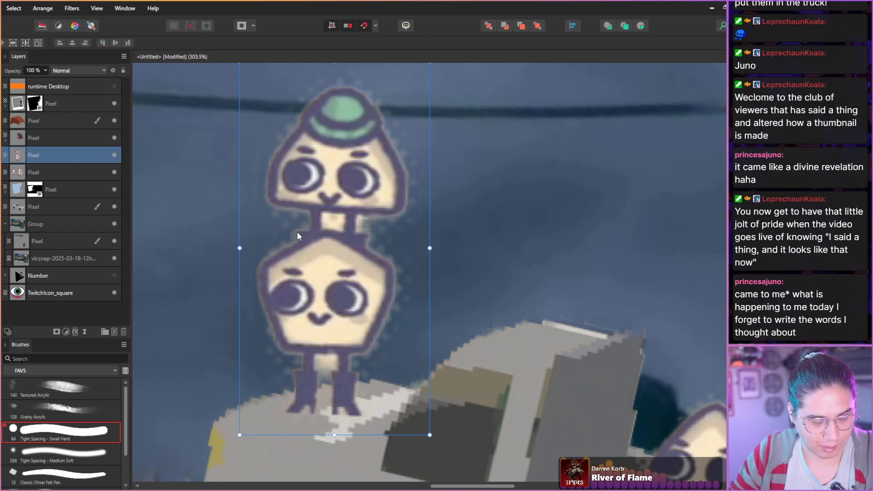
{"action": "key", "text": "b"}
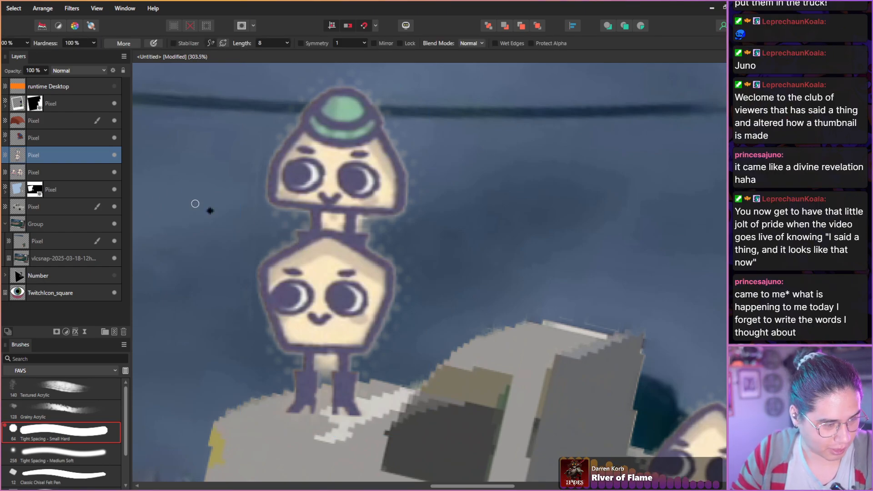
{"action": "key", "text": "e"}
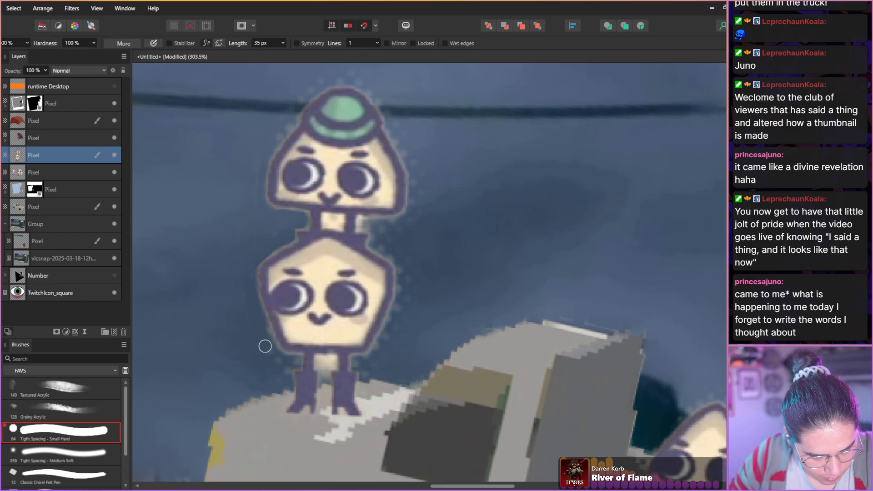
{"action": "left_click", "coordinate": [45, 453]}
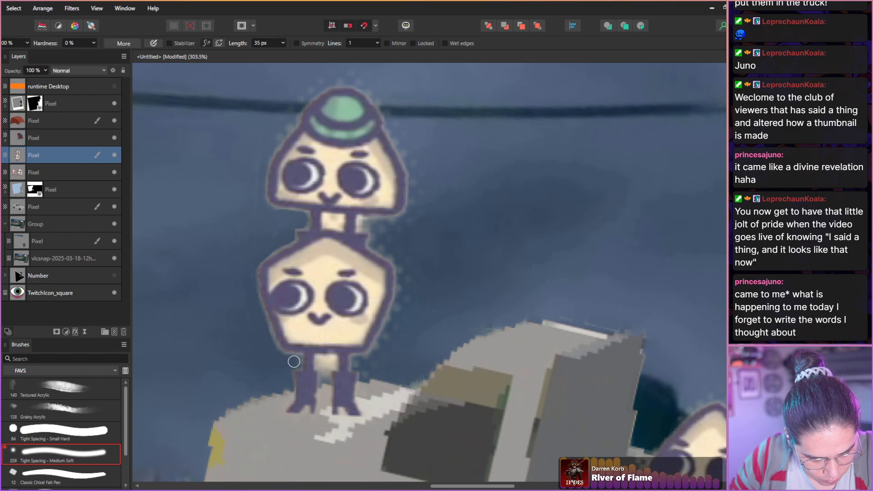
{"action": "mouse_move", "coordinate": [312, 357]}
{"action": "left_mouse_down"}
{"action": "mouse_move", "coordinate": [332, 363]}
{"action": "mouse_move", "coordinate": [325, 388]}
{"action": "left_mouse_up"}
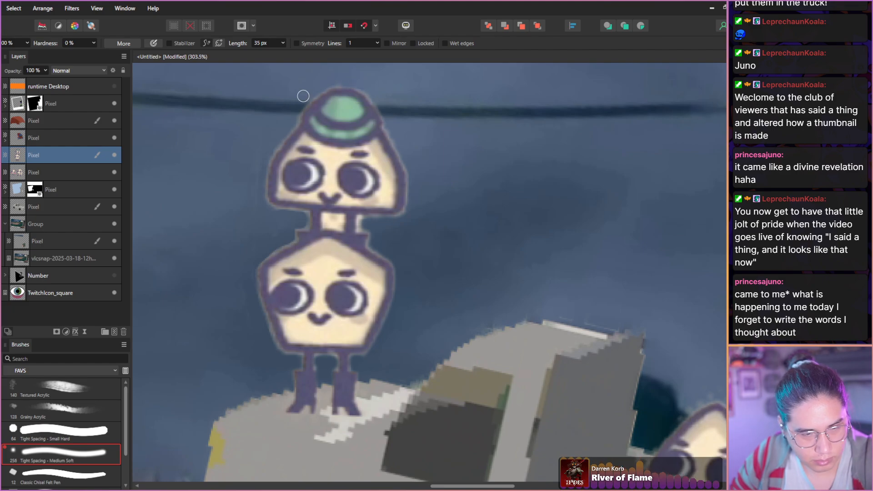
{"action": "scroll", "coordinate": [254, 200], "scroll_direction": "up", "scroll_amount": 3}
{"action": "scroll", "coordinate": [257, 228], "scroll_direction": "down", "scroll_amount": 4}
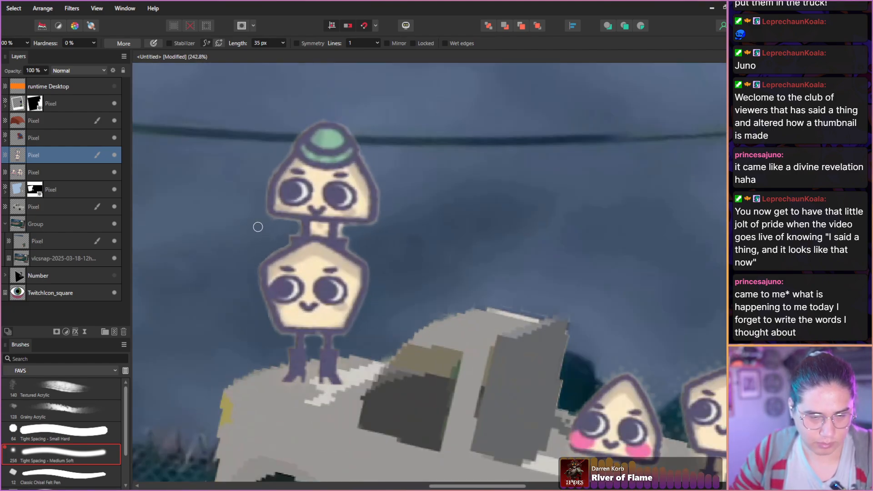
{"action": "scroll", "coordinate": [258, 228], "scroll_direction": "up", "scroll_amount": 4}
{"action": "mouse_move", "coordinate": [341, 299]}
{"action": "left_mouse_down"}
{"action": "mouse_move", "coordinate": [369, 314]}
{"action": "mouse_move", "coordinate": [369, 299]}
{"action": "mouse_move", "coordinate": [347, 296]}
{"action": "mouse_move", "coordinate": [360, 306]}
{"action": "mouse_move", "coordinate": [353, 294]}
{"action": "mouse_move", "coordinate": [368, 295]}
{"action": "mouse_move", "coordinate": [370, 313]}
{"action": "mouse_move", "coordinate": [413, 308]}
{"action": "left_mouse_up"}
{"action": "scroll", "coordinate": [369, 273], "scroll_direction": "up", "scroll_amount": 2}
{"action": "key", "text": "ctrl+0"}
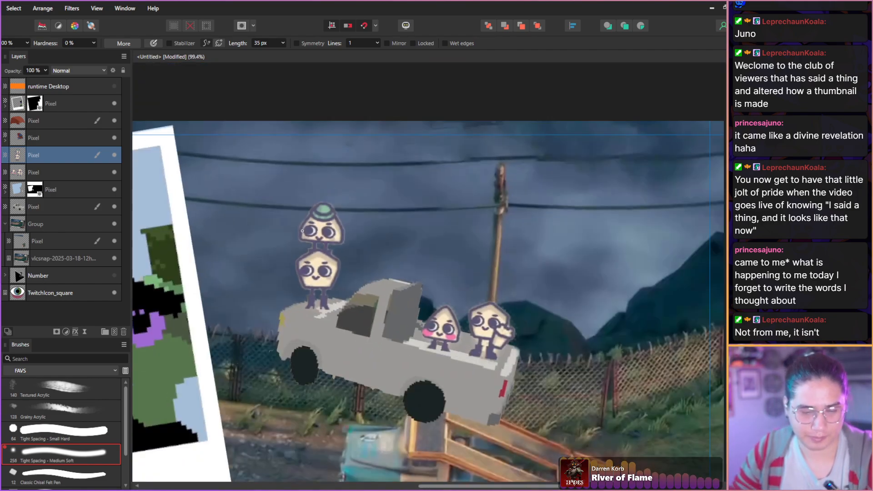
On the bed characters' layer, erase the speckled halo around the pink-cheeked triangle character.
{"action": "scroll", "coordinate": [454, 290], "scroll_direction": "up", "scroll_amount": 5}
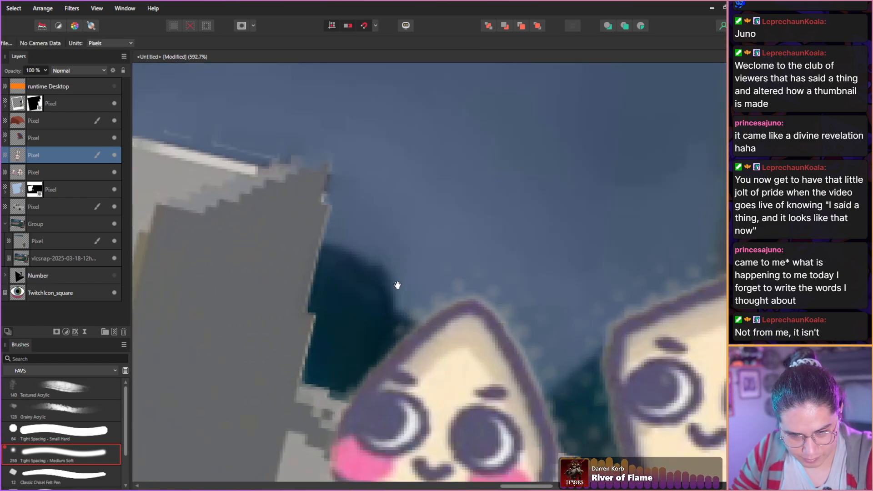
{"action": "left_click_drag", "start_coordinate": [398, 285], "coordinate": [353, 197]}
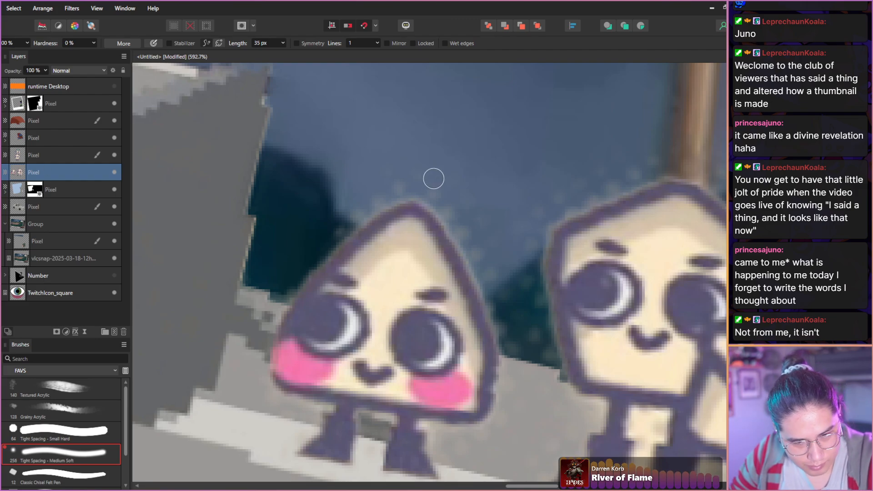
{"action": "mouse_move", "coordinate": [488, 267]}
{"action": "left_mouse_down"}
{"action": "mouse_move", "coordinate": [516, 369]}
{"action": "mouse_move", "coordinate": [510, 419]}
{"action": "left_mouse_up"}
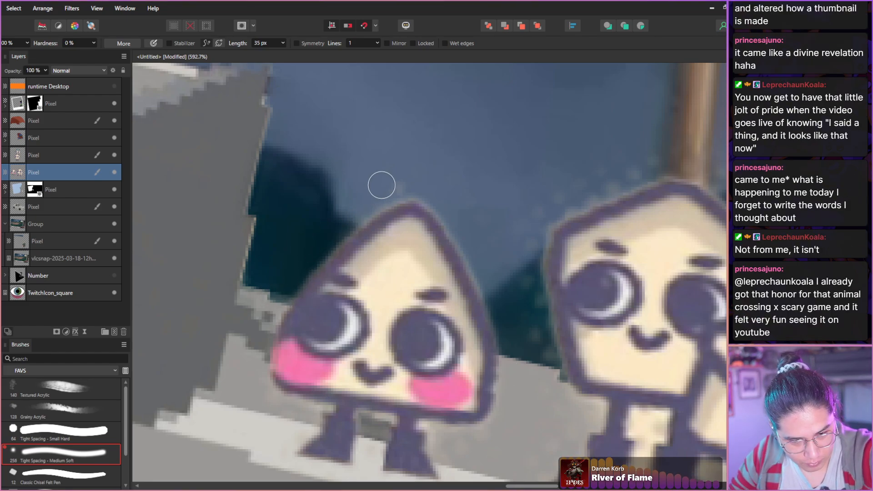
{"action": "mouse_move", "coordinate": [282, 407]}
{"action": "left_mouse_down"}
{"action": "mouse_move", "coordinate": [304, 410]}
{"action": "mouse_move", "coordinate": [300, 423]}
{"action": "mouse_move", "coordinate": [357, 384]}
{"action": "mouse_move", "coordinate": [363, 441]}
{"action": "mouse_move", "coordinate": [364, 421]}
{"action": "mouse_move", "coordinate": [381, 434]}
{"action": "left_mouse_up"}
{"action": "key", "text": "bracketleft"}
{"action": "key", "text": "bracketleft"}
{"action": "key", "text": "bracketleft"}
{"action": "key", "text": "bracketleft"}
{"action": "key", "text": "bracketleft"}
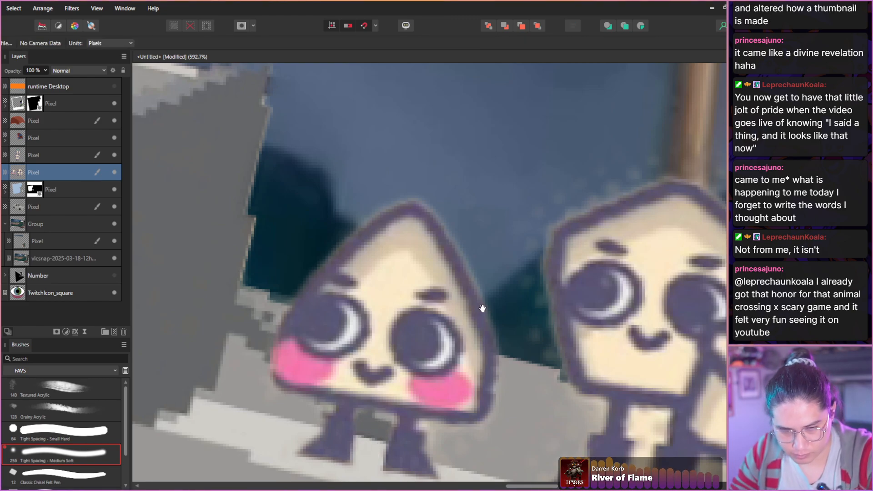
Erase the speckled halo around the waving pentagon character in the pickup bed.
{"action": "left_click_drag", "start_coordinate": [511, 248], "coordinate": [362, 234]}
{"action": "key", "text": "bracketright"}
{"action": "key", "text": "bracketright"}
{"action": "key", "text": "bracketright"}
{"action": "key", "text": "bracketright"}
{"action": "key", "text": "bracketright"}
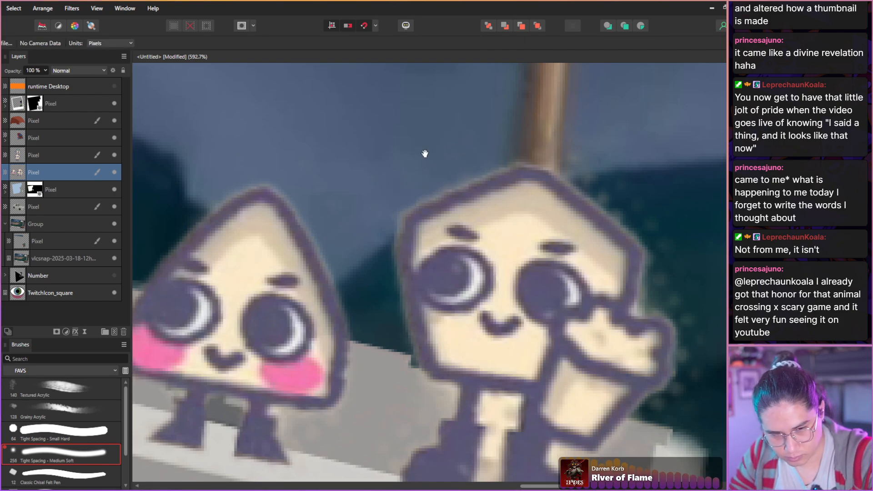
{"action": "left_click_drag", "start_coordinate": [425, 152], "coordinate": [274, 138]}
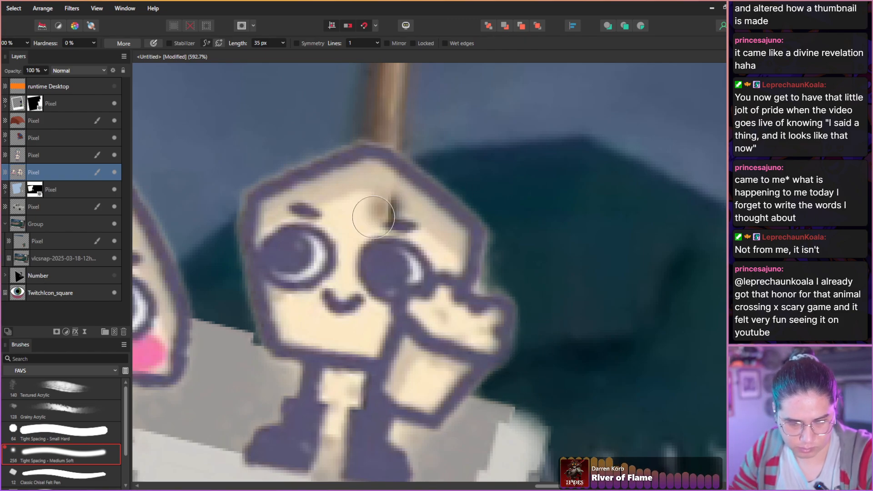
With a smaller eraser, remove the beige fill between the waving character's legs and beside its outer boot.
{"action": "scroll", "coordinate": [253, 279], "scroll_direction": "down", "scroll_amount": 3}
{"action": "scroll", "coordinate": [283, 341], "scroll_direction": "up", "scroll_amount": 2}
{"action": "scroll", "coordinate": [289, 335], "scroll_direction": "up", "scroll_amount": 3}
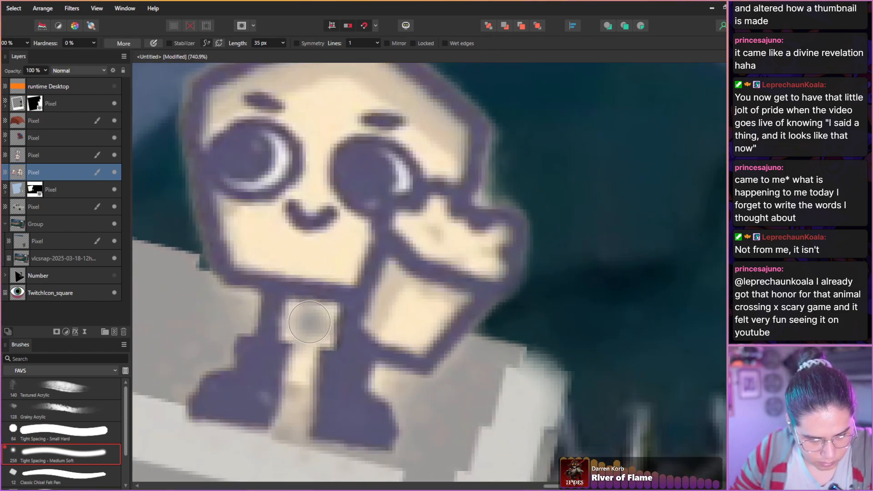
{"action": "key", "text": "bracketleft"}
{"action": "key", "text": "bracketleft"}
{"action": "key", "text": "bracketleft"}
{"action": "key", "text": "bracketleft"}
{"action": "key", "text": "bracketleft"}
{"action": "key", "text": "bracketleft"}
{"action": "key", "text": "bracketleft"}
{"action": "mouse_move", "coordinate": [296, 312]}
{"action": "left_mouse_down"}
{"action": "mouse_move", "coordinate": [327, 317]}
{"action": "mouse_move", "coordinate": [329, 337]}
{"action": "mouse_move", "coordinate": [290, 336]}
{"action": "mouse_move", "coordinate": [308, 322]}
{"action": "left_mouse_up"}
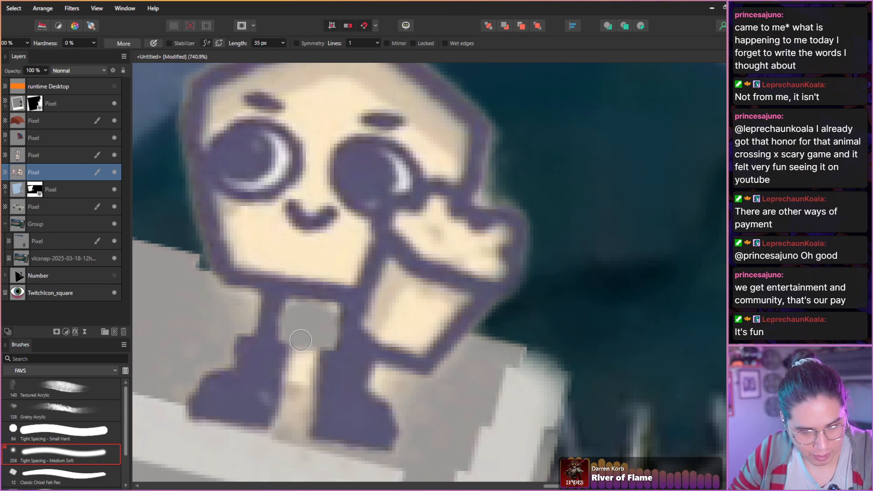
{"action": "mouse_move", "coordinate": [300, 340]}
{"action": "left_mouse_down"}
{"action": "mouse_move", "coordinate": [289, 428]}
{"action": "mouse_move", "coordinate": [302, 351]}
{"action": "mouse_move", "coordinate": [300, 371]}
{"action": "left_mouse_up"}
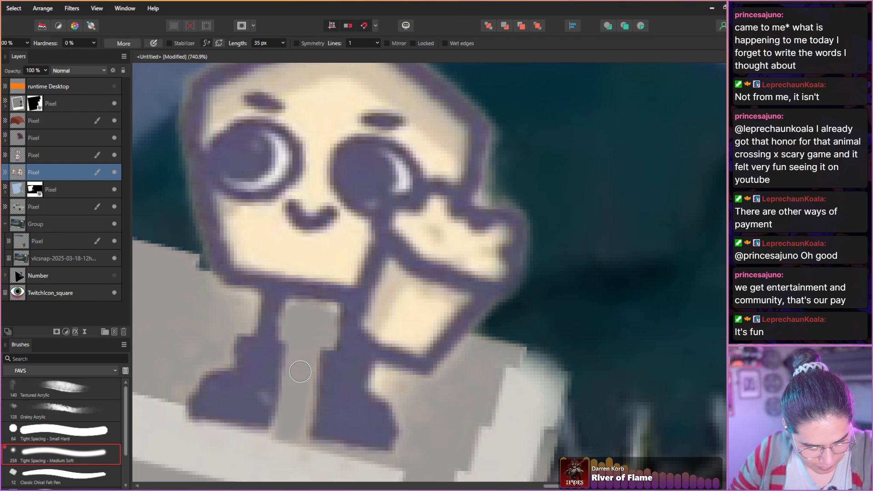
{"action": "mouse_move", "coordinate": [382, 380]}
{"action": "left_mouse_down"}
{"action": "mouse_move", "coordinate": [414, 385]}
{"action": "mouse_move", "coordinate": [383, 382]}
{"action": "mouse_move", "coordinate": [398, 398]}
{"action": "left_mouse_up"}
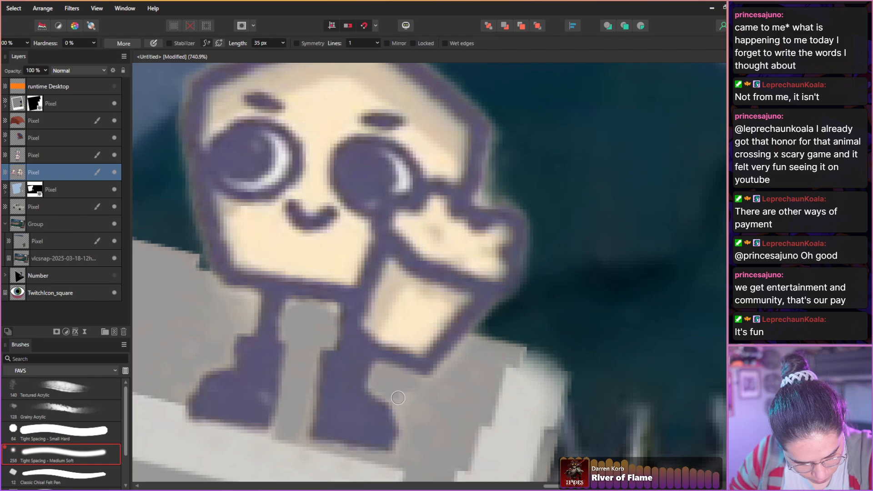
Examine the whole thumbnail composition with the cleaned-up characters on the pickup.
{"action": "scroll", "coordinate": [255, 263], "scroll_direction": "down", "scroll_amount": 5}
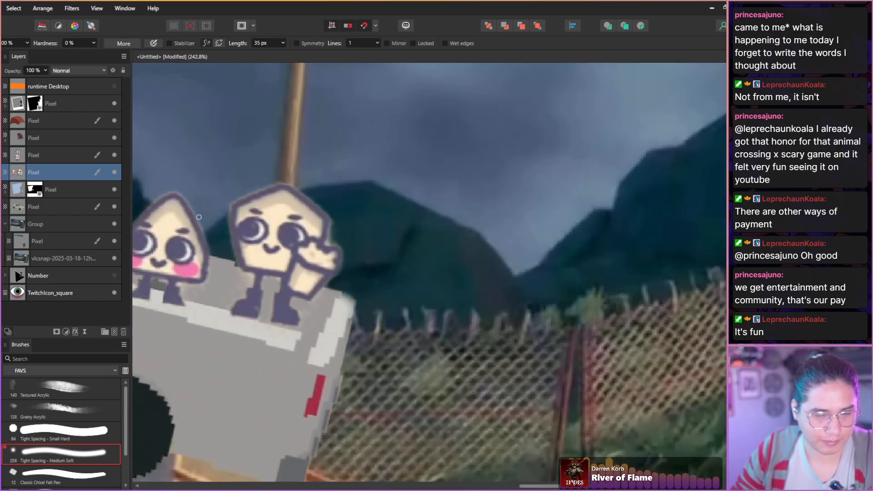
{"action": "scroll", "coordinate": [191, 220], "scroll_direction": "down", "scroll_amount": 4}
{"action": "key", "text": "space"}
{"action": "left_click_drag", "start_coordinate": [210, 271], "coordinate": [437, 316]}
{"action": "mouse_move", "coordinate": [322, 308]}
{"action": "left_mouse_down"}
{"action": "mouse_move", "coordinate": [421, 286]}
{"action": "mouse_move", "coordinate": [632, 287]}
{"action": "left_mouse_up"}
{"action": "scroll", "coordinate": [280, 321], "scroll_direction": "down", "scroll_amount": 3}
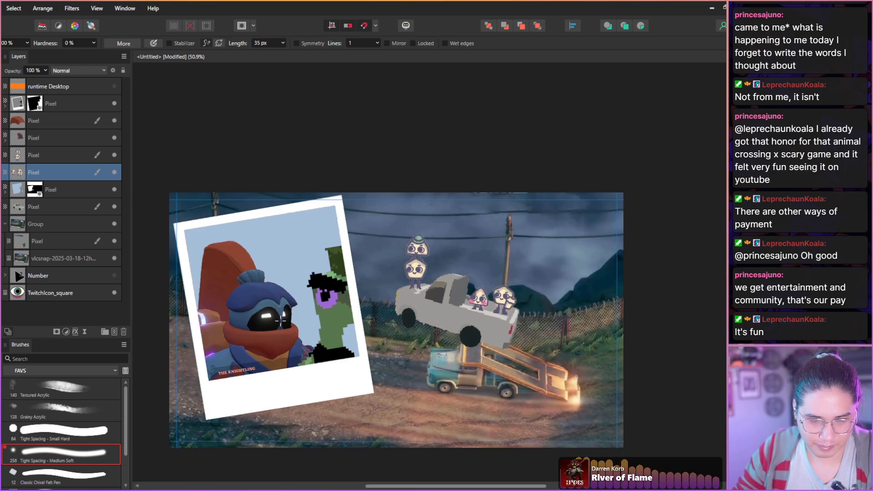
{"action": "key", "text": "space"}
{"action": "left_click_drag", "start_coordinate": [281, 321], "coordinate": [274, 300]}
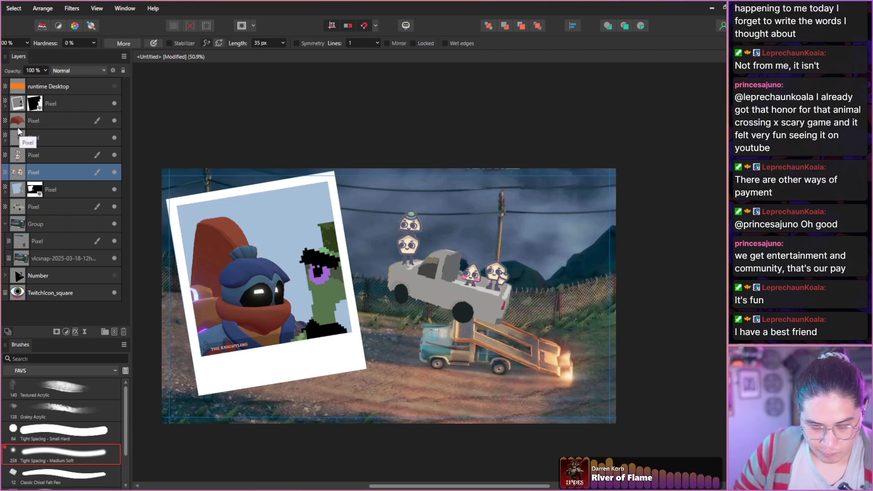
Group the two Knightling pixel layers that sit directly beneath the polaroid frame layer.
{"action": "left_click", "coordinate": [51, 119]}
{"action": "left_click", "coordinate": [44, 107], "text": "ctrl"}
{"action": "left_click", "coordinate": [20, 139], "text": "ctrl"}
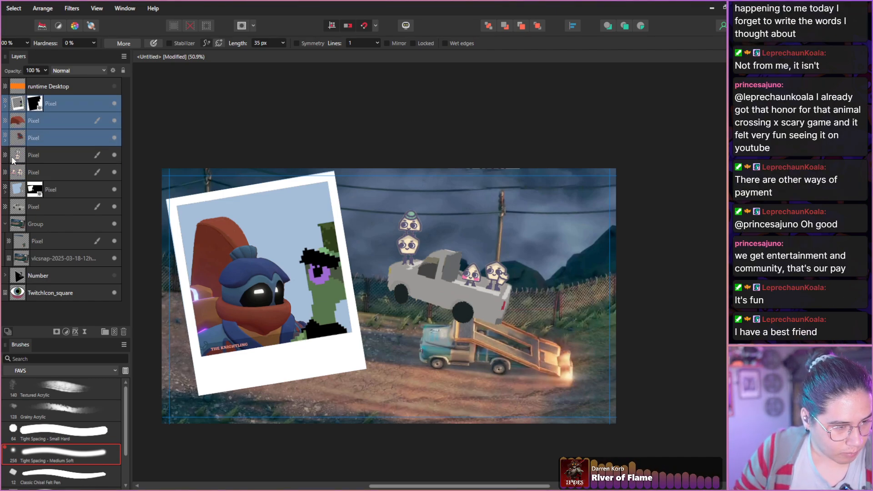
{"action": "left_click", "coordinate": [37, 127]}
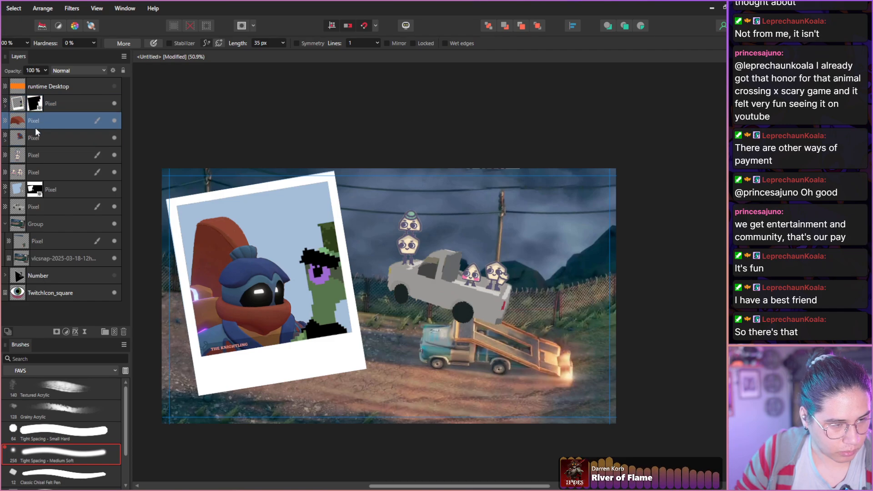
{"action": "left_click", "coordinate": [40, 137], "text": "ctrl"}
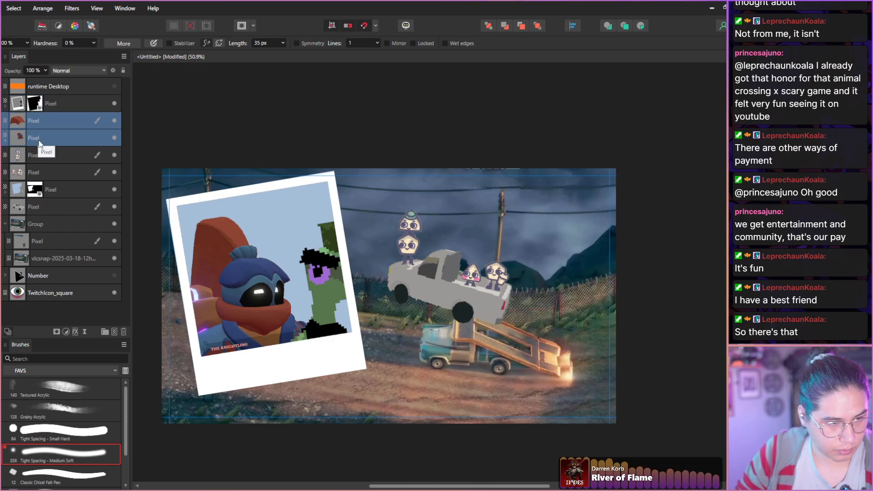
{"action": "key", "text": "ctrl+shift+n"}
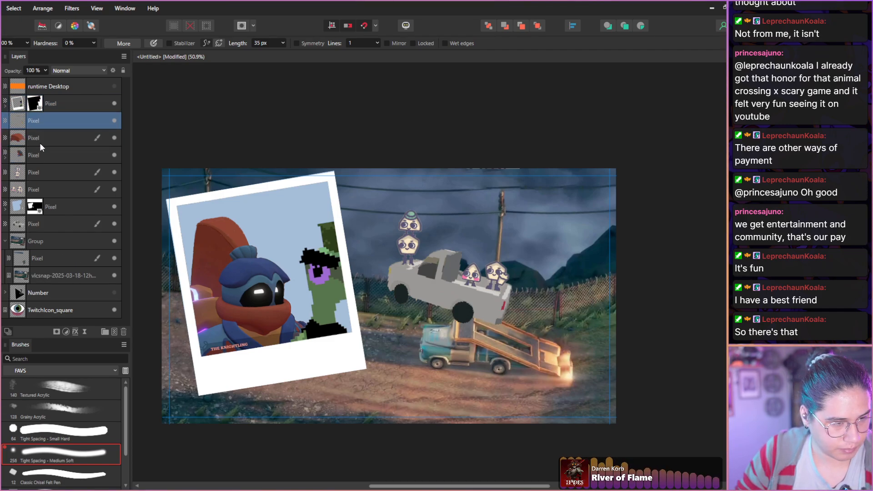
{"action": "key", "text": "ctrl+z"}
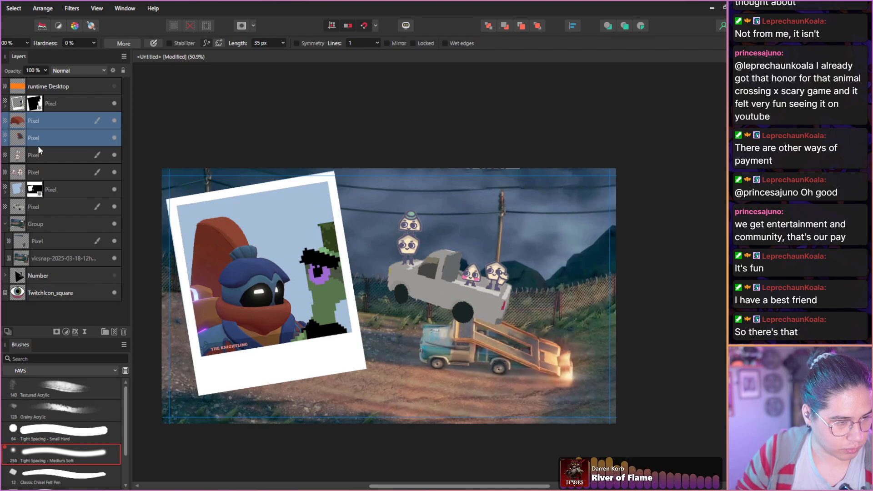
{"action": "key", "text": "ctrl+g"}
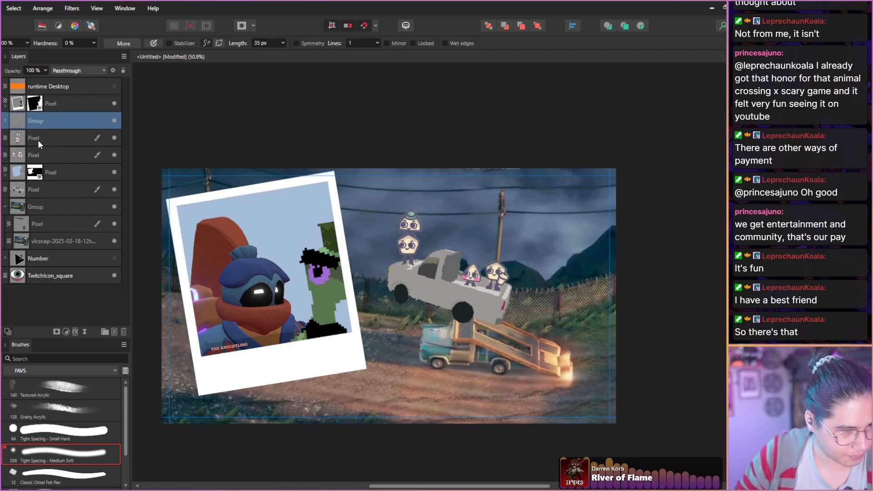
Group the two pickup-riding character layers and place that group beneath the polaroid's masked blue background layer.
{"action": "left_click_drag", "start_coordinate": [40, 142], "coordinate": [22, 150]}
{"action": "left_click", "coordinate": [38, 160], "text": "shift"}
{"action": "key", "text": "ctrl+g"}
{"action": "left_click", "coordinate": [56, 138]}
Group the polaroid frame, the Knightling group and the masked blue background layer together.
{"action": "left_click", "coordinate": [56, 120]}
{"action": "left_click", "coordinate": [47, 106]}
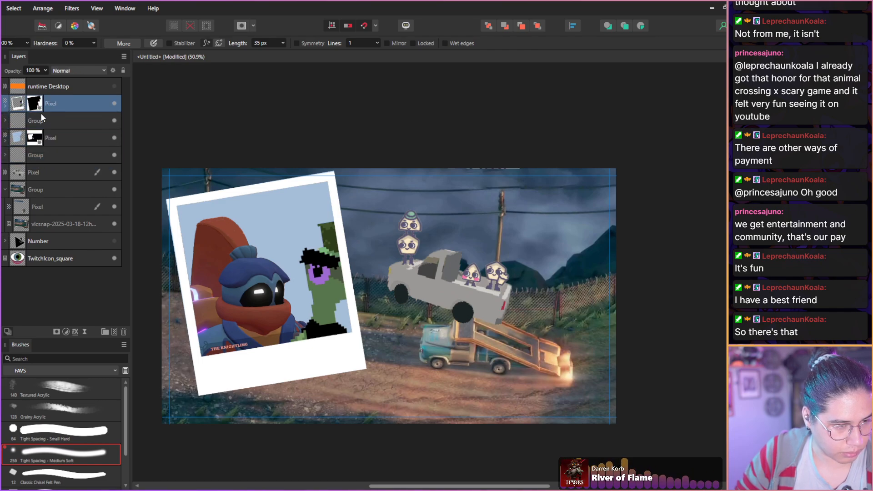
{"action": "left_click", "coordinate": [58, 121], "text": "shift"}
{"action": "left_click", "coordinate": [56, 136], "text": "shift"}
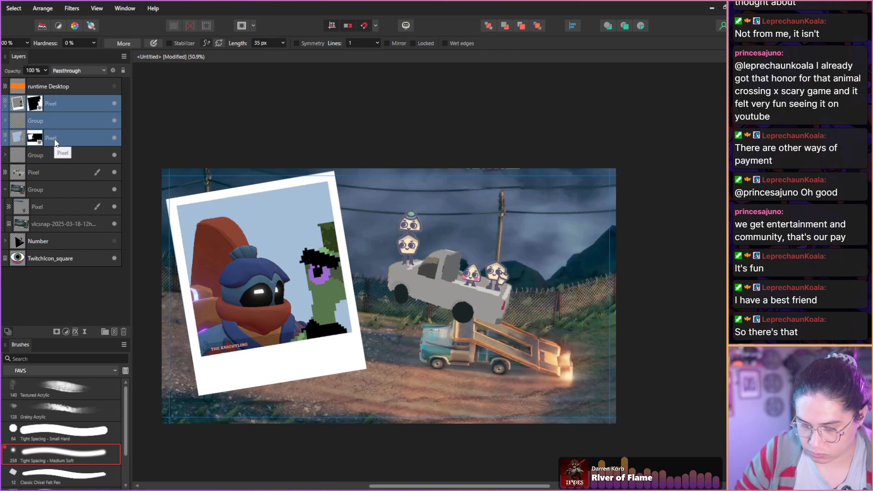
{"action": "key", "text": "ctrl+g"}
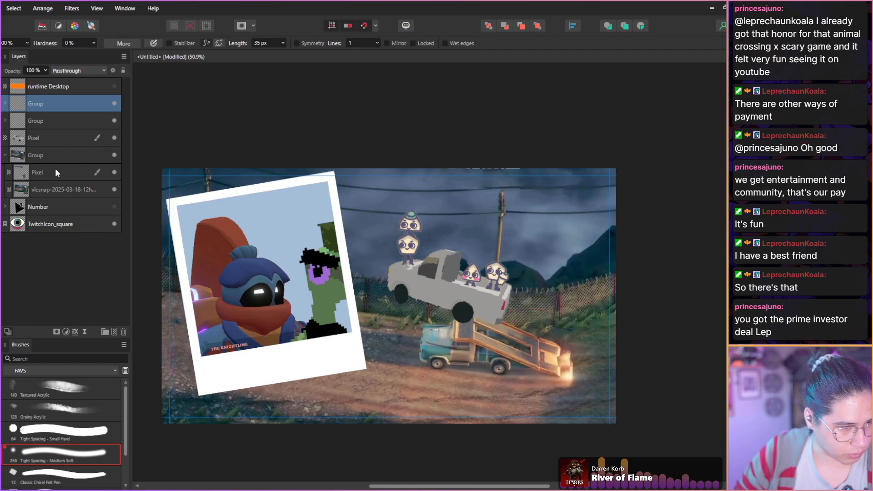
Group the riding characters' group with the pickup layer, leaving the new group collapsed.
{"action": "left_click", "coordinate": [34, 140]}
{"action": "left_click", "coordinate": [53, 123], "text": "shift"}
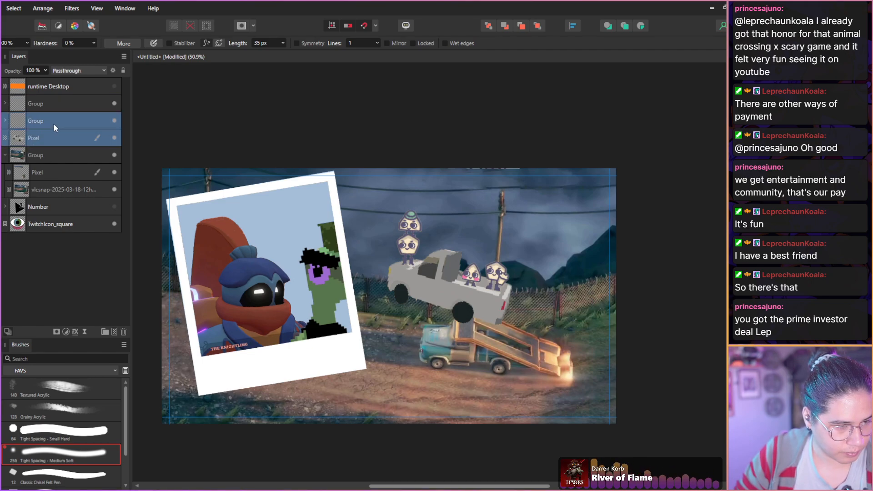
{"action": "key", "text": "ctrl+g"}
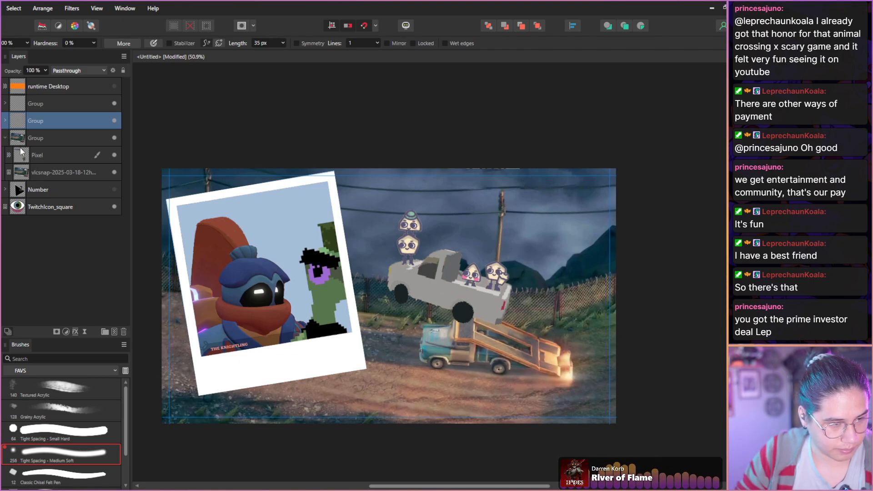
{"action": "left_click", "coordinate": [5, 121]}
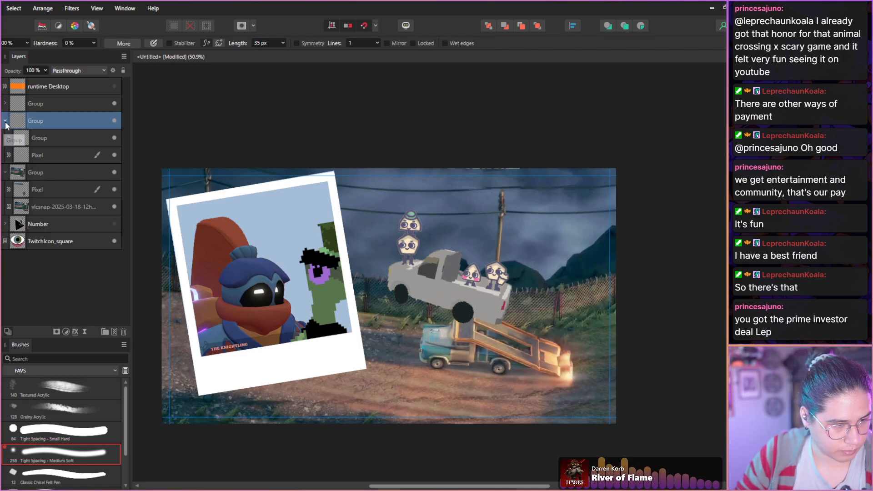
{"action": "left_click", "coordinate": [5, 122]}
Collapse the scenery group in the layer stack and deselect all layers.
{"action": "left_click", "coordinate": [19, 142]}
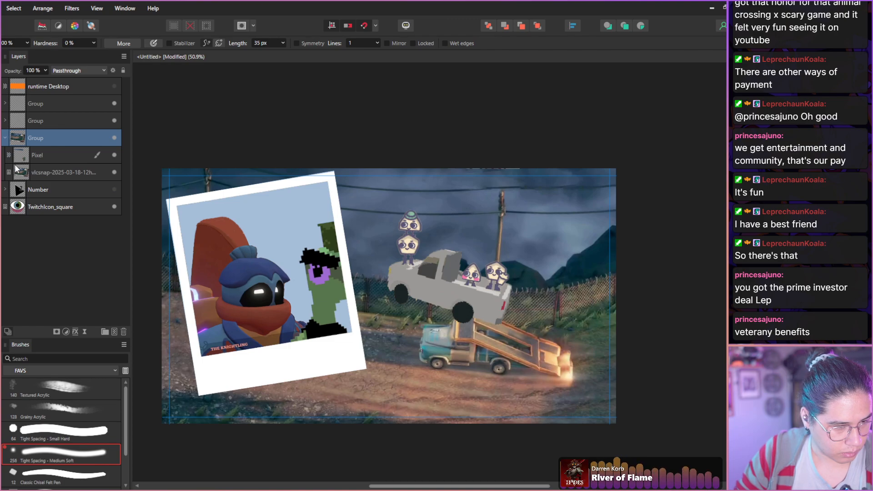
{"action": "left_click", "coordinate": [5, 138]}
{"action": "left_click", "coordinate": [47, 214]}
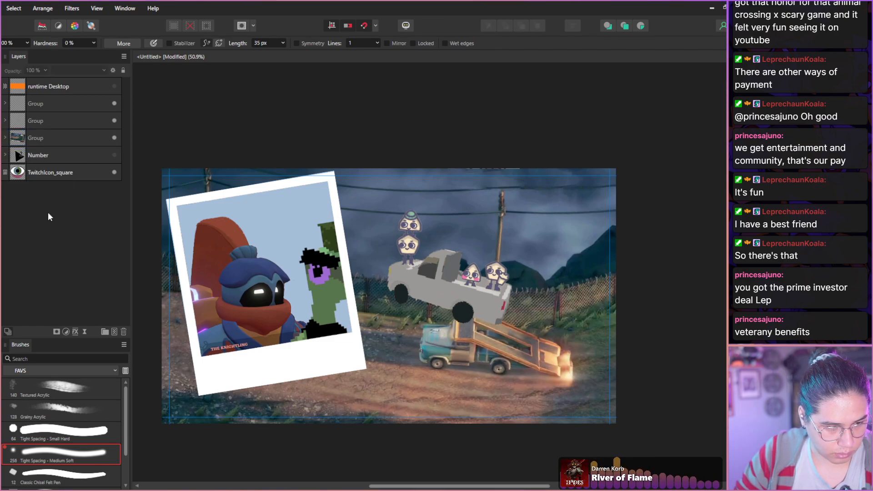
Scale up the polaroid, pickup and scenery groups together about their shared centre so they extend past the canvas, then deselect everything.
{"action": "left_click", "coordinate": [45, 122]}
{"action": "left_click", "coordinate": [37, 105], "text": "ctrl"}
{"action": "left_click", "coordinate": [50, 137], "text": "ctrl"}
{"action": "key", "text": "v"}
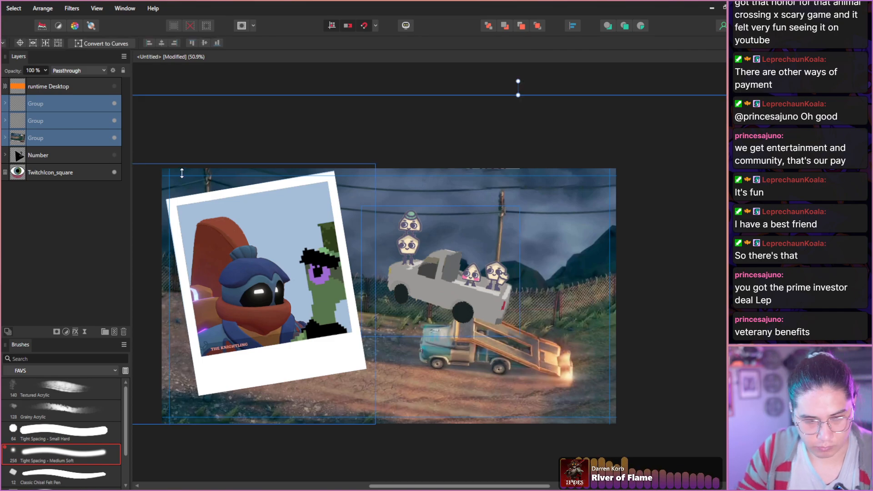
{"action": "scroll", "coordinate": [288, 248], "scroll_direction": "down", "scroll_amount": 6}
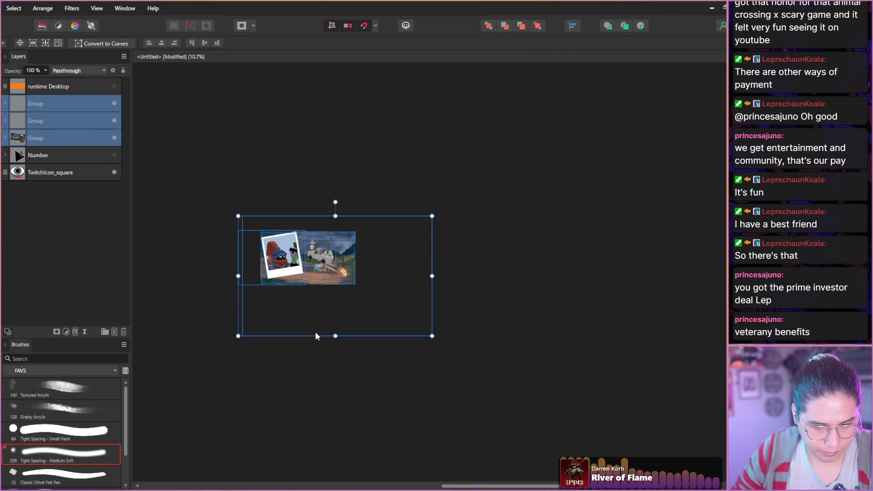
{"action": "mouse_move", "coordinate": [334, 336]}
{"action": "left_mouse_down"}
{"action": "mouse_move", "coordinate": [343, 357]}
{"action": "mouse_move", "coordinate": [335, 326]}
{"action": "mouse_move", "coordinate": [325, 326]}
{"action": "mouse_move", "coordinate": [332, 336]}
{"action": "left_mouse_up"}
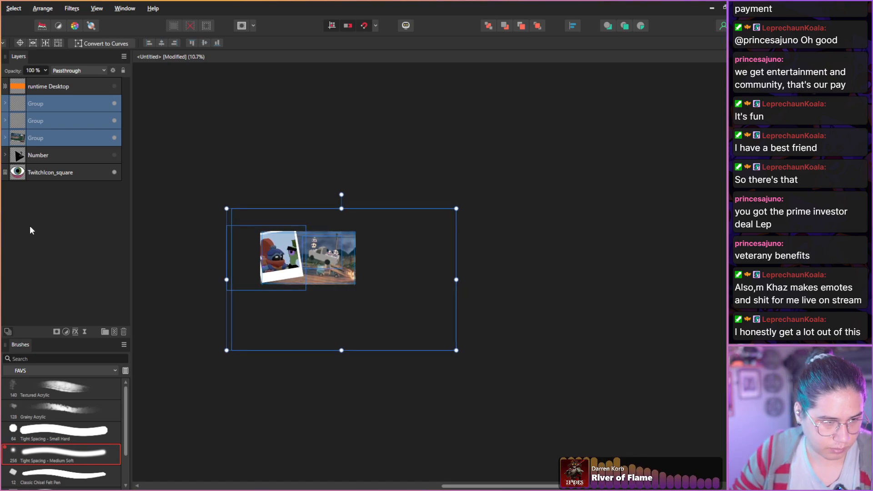
{"action": "left_click", "coordinate": [55, 158]}
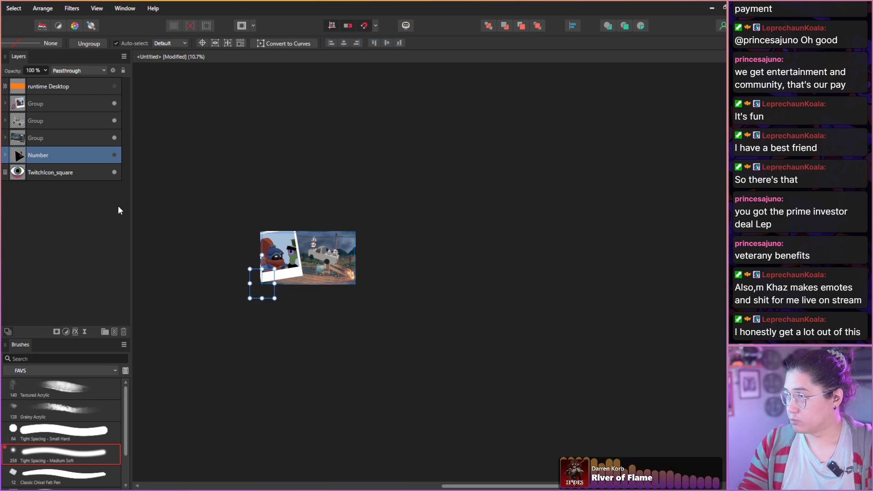
{"action": "left_click", "coordinate": [57, 176]}
{"action": "left_click", "coordinate": [205, 247]}
Examine the enlarged composition, checking how the polaroid, pickup and scenery fit within the canvas edges.
{"action": "scroll", "coordinate": [223, 261], "scroll_direction": "up", "scroll_amount": 5}
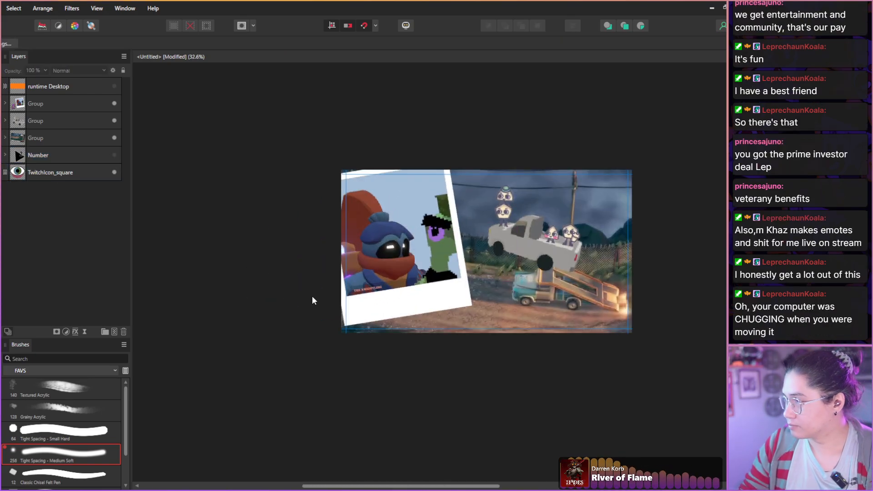
{"action": "scroll", "coordinate": [313, 298], "scroll_direction": "up", "scroll_amount": 1}
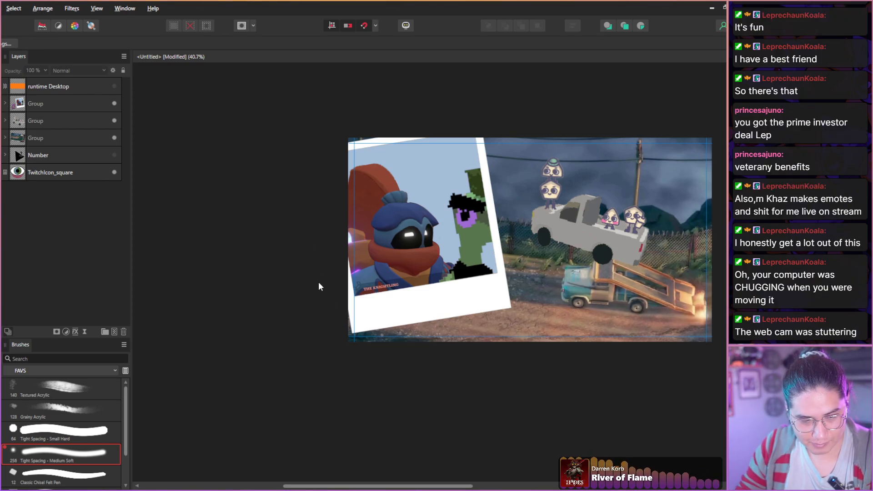
{"action": "left_click", "coordinate": [319, 282]}
{"action": "left_click", "coordinate": [339, 380]}
{"action": "left_click", "coordinate": [95, 235]}
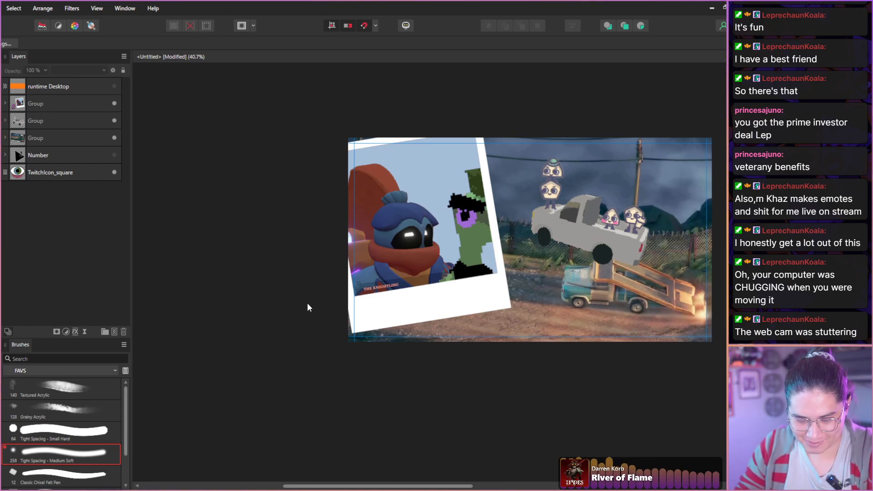
{"action": "left_click_drag", "start_coordinate": [307, 302], "coordinate": [221, 328]}
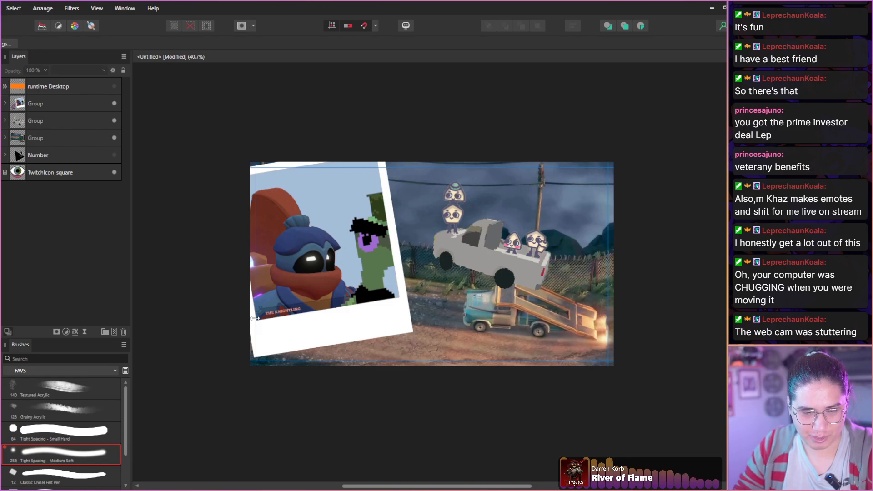
{"action": "scroll", "coordinate": [254, 321], "scroll_direction": "up", "scroll_amount": 1}
{"action": "left_click_drag", "start_coordinate": [229, 288], "coordinate": [196, 295]}
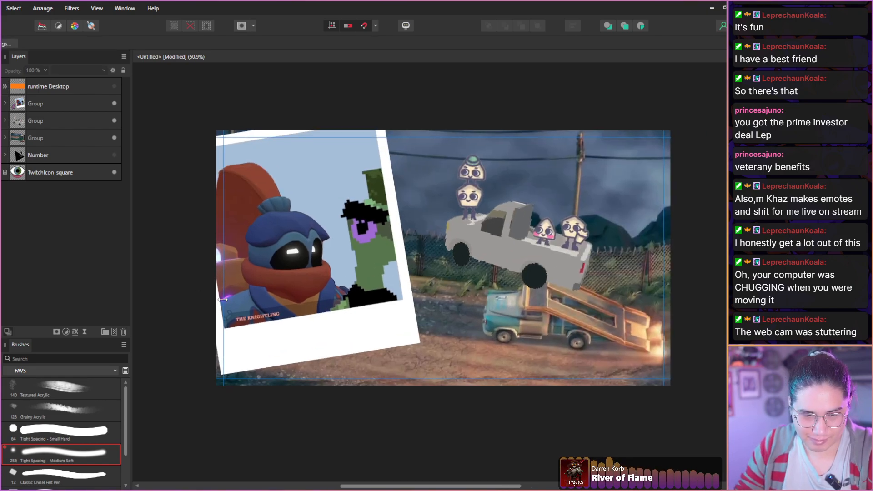
{"action": "scroll", "coordinate": [225, 298], "scroll_direction": "up", "scroll_amount": 1}
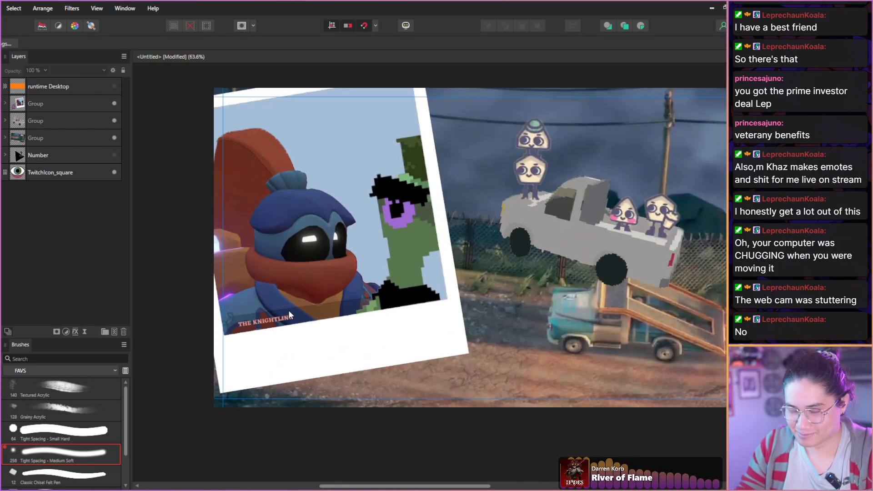
{"action": "left_click_drag", "start_coordinate": [289, 314], "coordinate": [245, 321]}
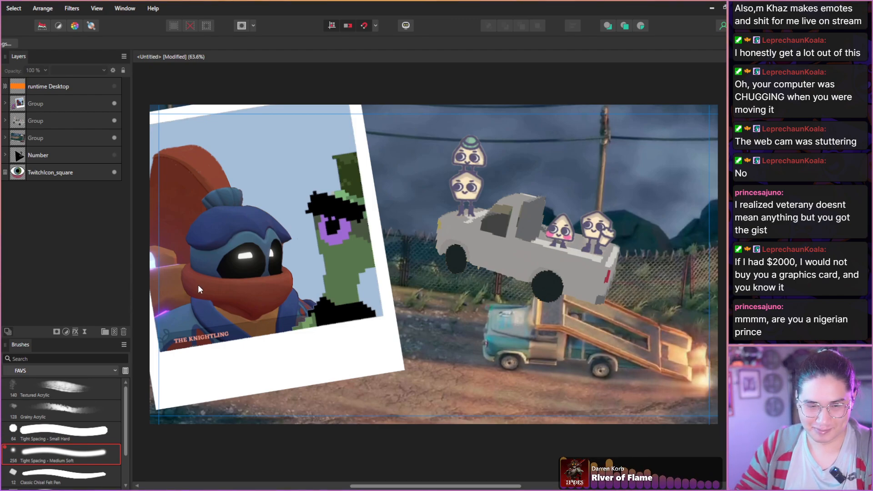
{"action": "scroll", "coordinate": [200, 285], "scroll_direction": "down", "scroll_amount": 1}
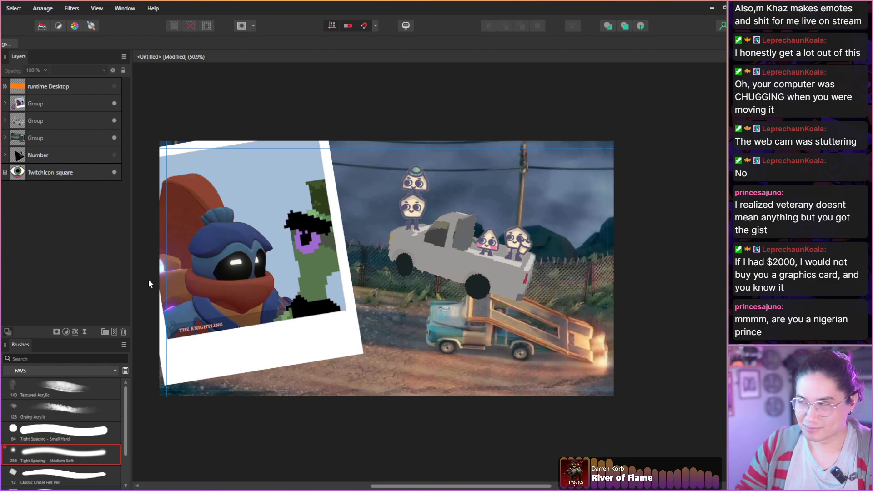
{"action": "scroll", "coordinate": [149, 279], "scroll_direction": "up", "scroll_amount": 1}
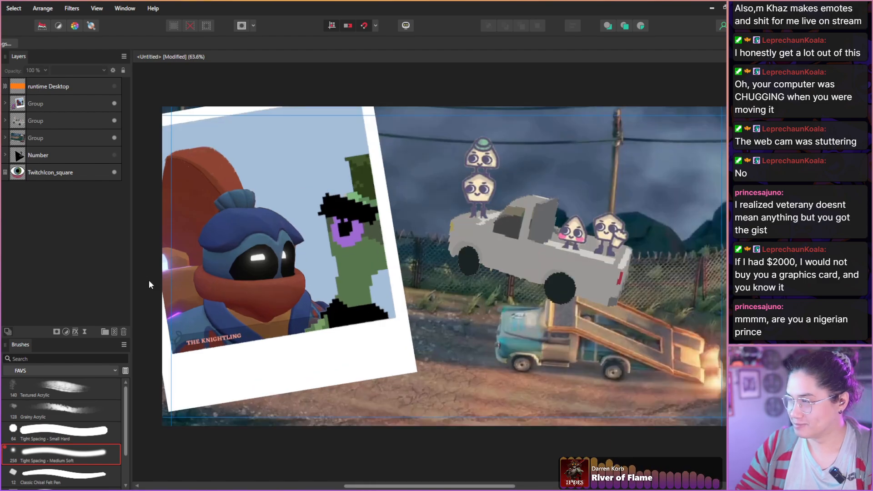
Add an empty pixel layer inside the Knightling group, directly above that group's lowest pixel layer.
{"action": "left_click", "coordinate": [5, 103]}
{"action": "left_click", "coordinate": [19, 143]}
{"action": "scroll", "coordinate": [196, 347], "scroll_direction": "up", "scroll_amount": 3}
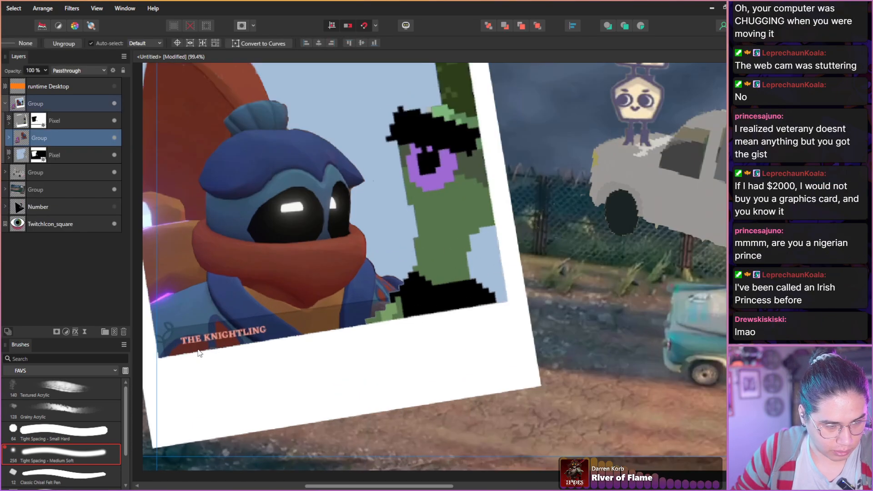
{"action": "left_click", "coordinate": [112, 329]}
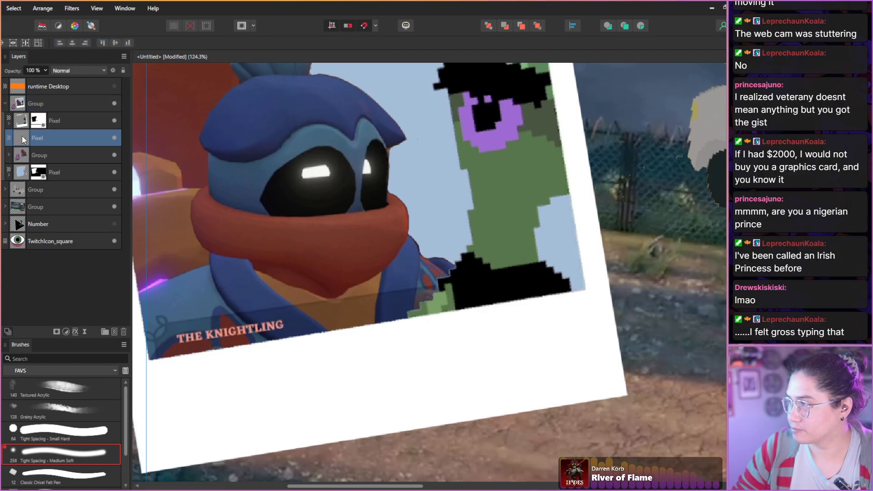
{"action": "left_click", "coordinate": [124, 332]}
{"action": "left_click", "coordinate": [9, 138]}
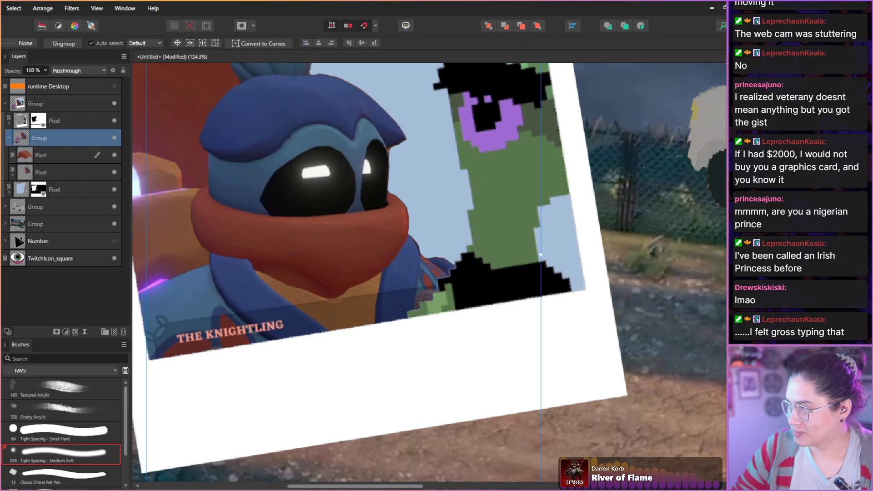
{"action": "left_click", "coordinate": [38, 179]}
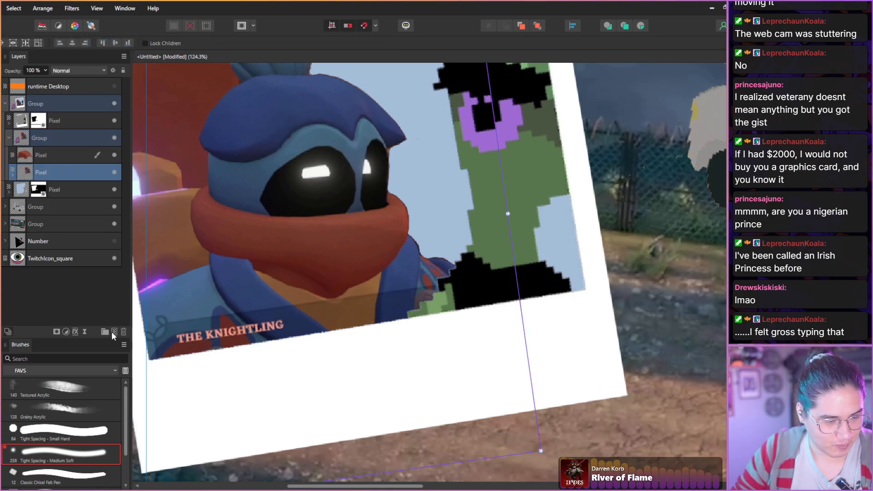
{"action": "left_click", "coordinate": [114, 332]}
Paint out the caption band and the ending letters over the Knightling's blue straps with a smaller Grainy Acrylic brush.
{"action": "scroll", "coordinate": [242, 300], "scroll_direction": "up", "scroll_amount": 2}
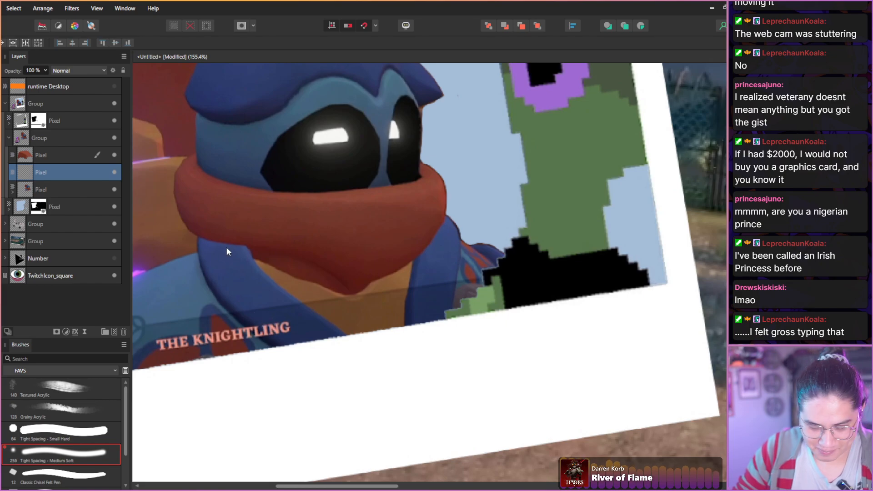
{"action": "key", "text": "b"}
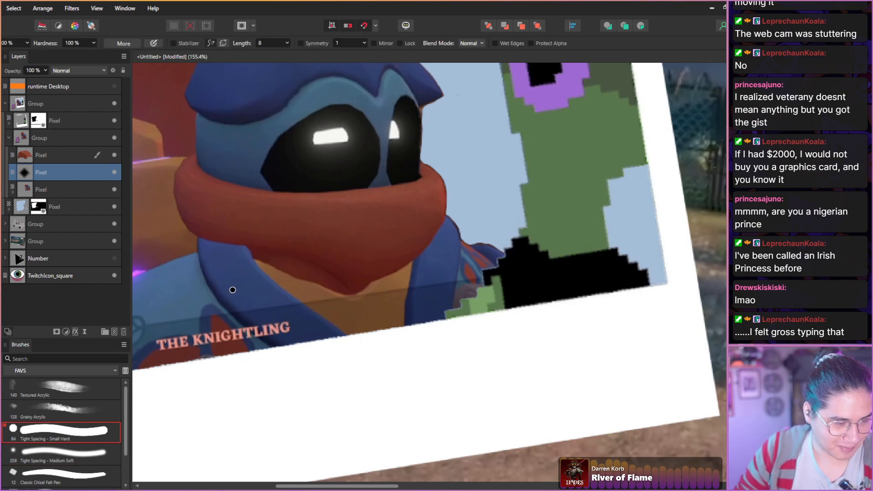
{"action": "left_click", "coordinate": [42, 407]}
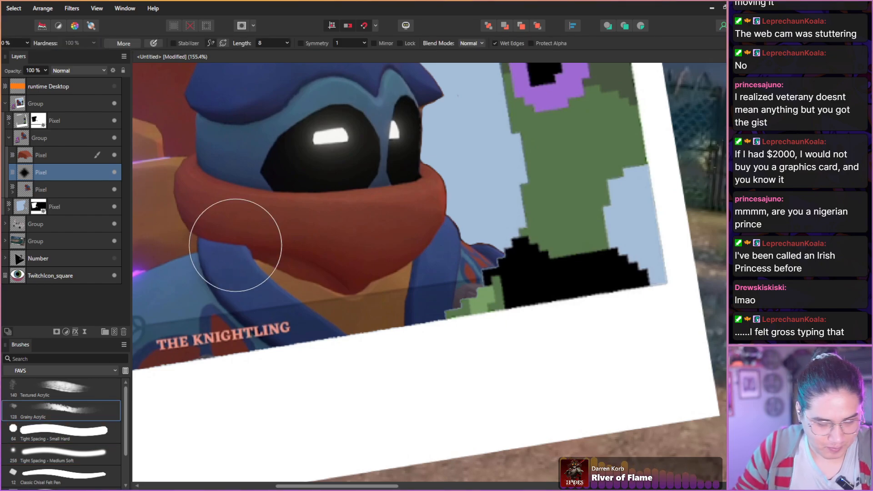
{"action": "key", "text": "bracketleft"}
{"action": "key", "text": "bracketleft"}
{"action": "key", "text": "bracketleft"}
{"action": "key", "text": "bracketleft"}
{"action": "key", "text": "bracketleft"}
{"action": "key", "text": "bracketleft"}
{"action": "key", "text": "bracketleft"}
{"action": "key", "text": "bracketleft"}
{"action": "key", "text": "bracketleft"}
{"action": "key", "text": "bracketleft"}
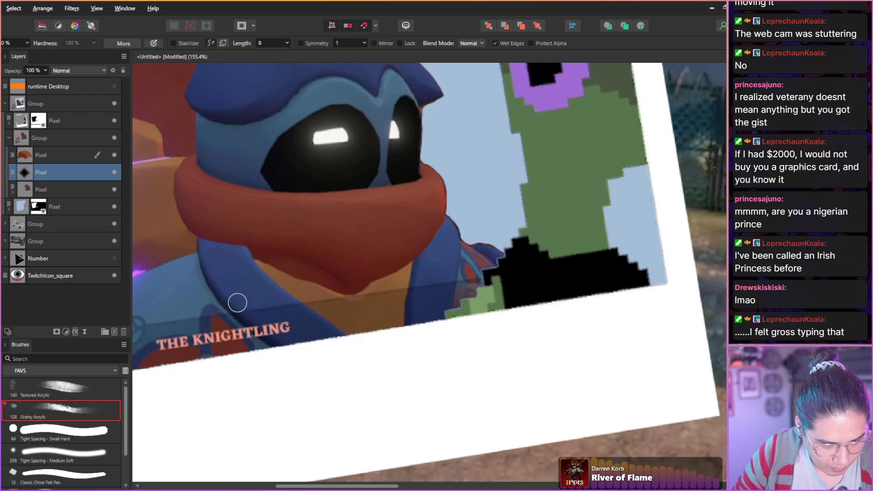
{"action": "left_click_drag", "start_coordinate": [263, 320], "coordinate": [283, 331]}
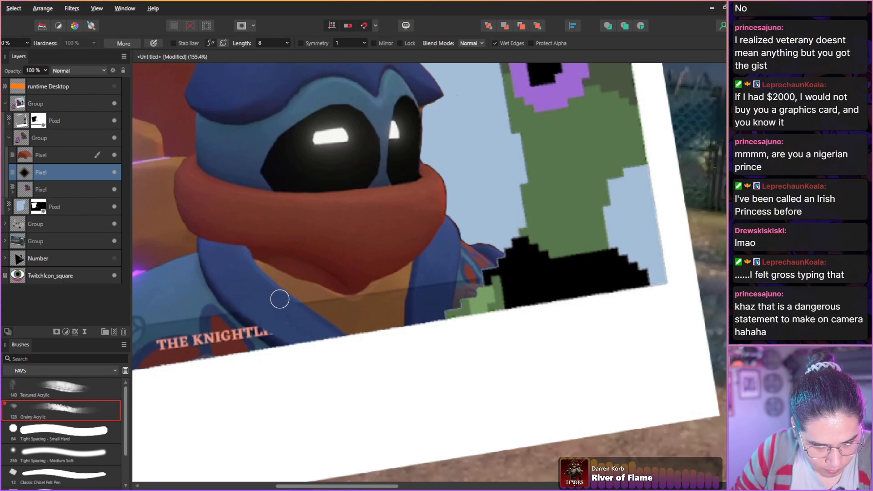
{"action": "mouse_move", "coordinate": [425, 279]}
{"action": "left_mouse_down"}
{"action": "mouse_move", "coordinate": [422, 310]}
{"action": "mouse_move", "coordinate": [434, 291]}
{"action": "mouse_move", "coordinate": [440, 318]}
{"action": "left_mouse_up"}
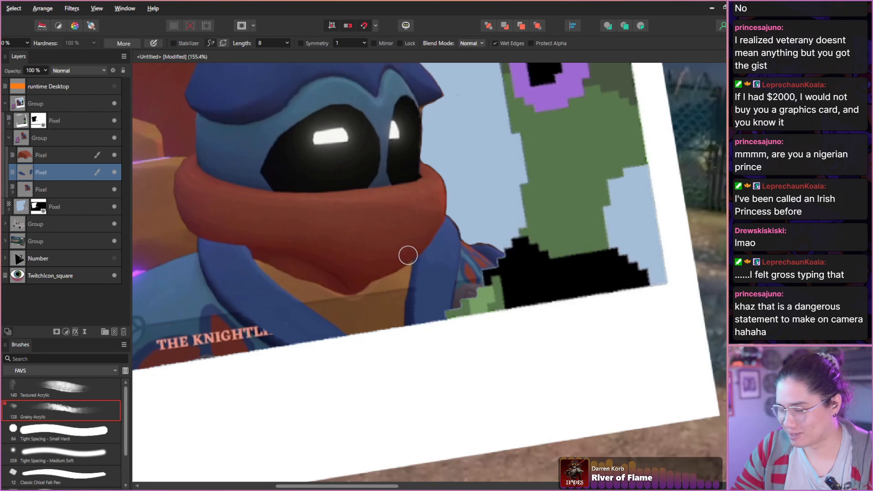
Retouch the inner edge of the strap beside the green character and paint the caption band off the orange chest.
{"action": "left_click", "coordinate": [412, 280], "text": "alt"}
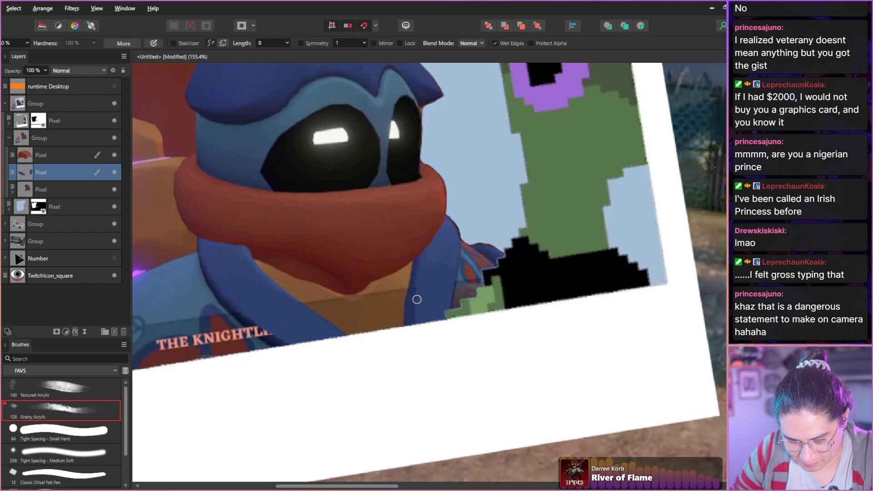
{"action": "left_click", "coordinate": [423, 297], "text": "alt"}
{"action": "left_click", "coordinate": [423, 279], "text": "alt"}
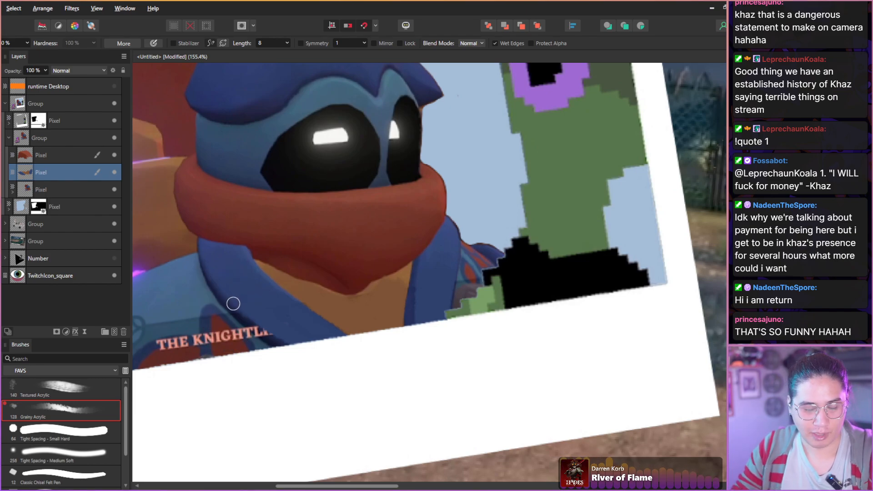
{"action": "scroll", "coordinate": [234, 303], "scroll_direction": "down", "scroll_amount": 2}
{"action": "scroll", "coordinate": [234, 303], "scroll_direction": "down", "scroll_amount": 3}
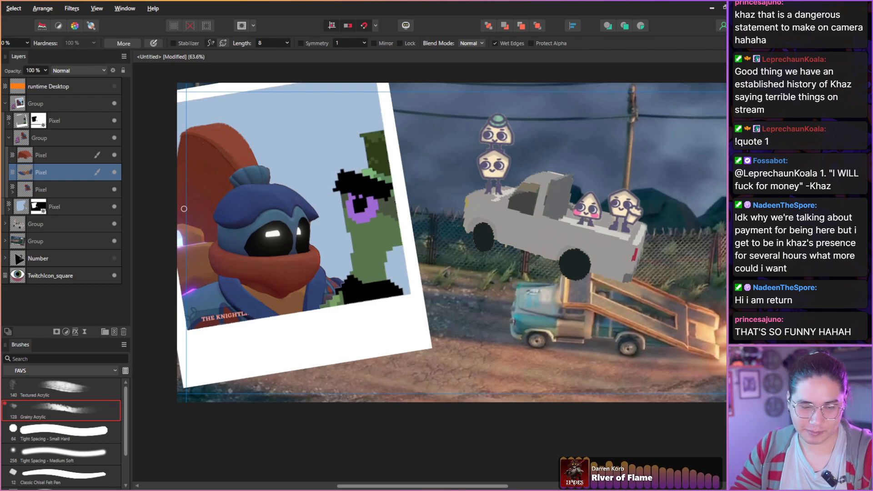
Paint a dark-blue shaded edge along the strap next to the caption, covering the letters that touch it.
{"action": "scroll", "coordinate": [226, 301], "scroll_direction": "up", "scroll_amount": 6}
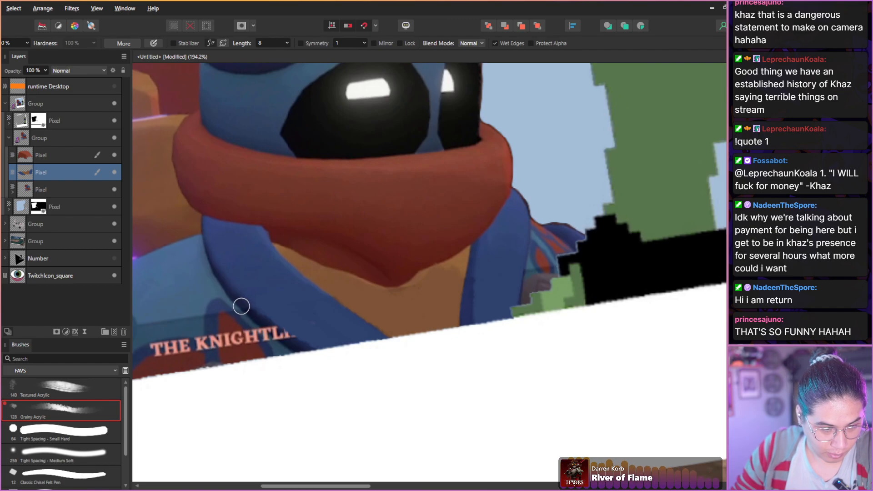
{"action": "mouse_move", "coordinate": [240, 302]}
{"action": "left_mouse_down"}
{"action": "mouse_move", "coordinate": [312, 360]}
{"action": "mouse_move", "coordinate": [237, 302]}
{"action": "mouse_move", "coordinate": [302, 344]}
{"action": "left_mouse_up"}
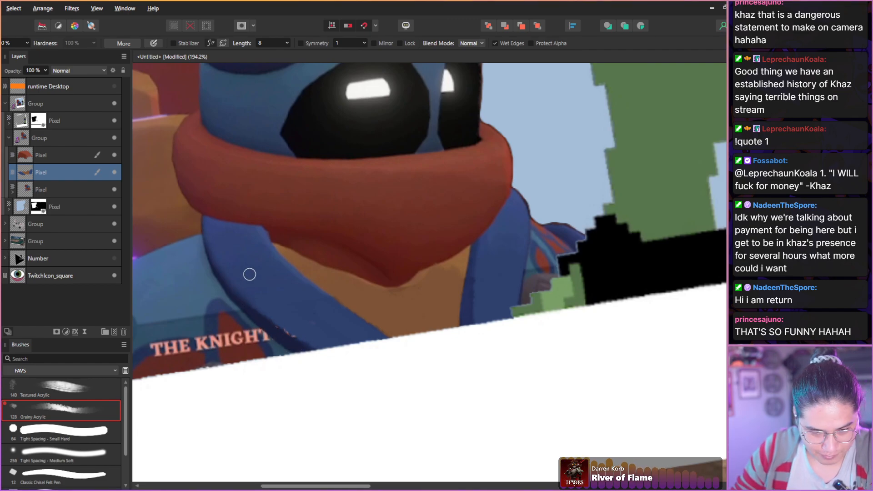
{"action": "left_click_drag", "start_coordinate": [252, 298], "coordinate": [301, 335]}
{"action": "left_click_drag", "start_coordinate": [267, 312], "coordinate": [318, 355]}
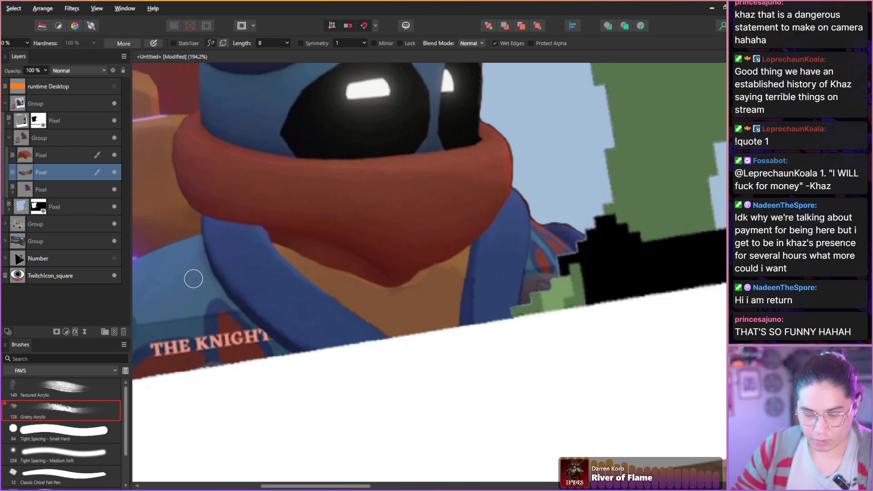
Paint the caption band off the Knightling's light-blue shoulder and extend the dark-blue trim over the letters K and T.
{"action": "left_click_drag", "start_coordinate": [177, 282], "coordinate": [247, 258]}
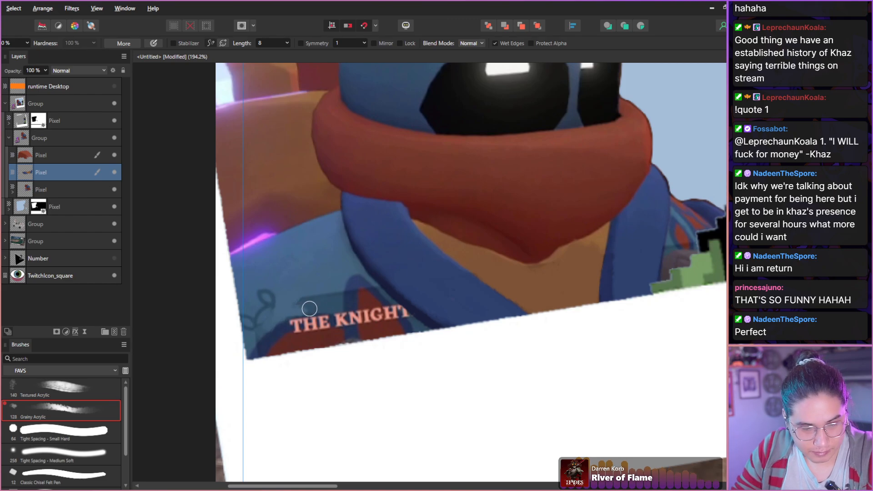
{"action": "mouse_move", "coordinate": [318, 307]}
{"action": "left_mouse_down"}
{"action": "mouse_move", "coordinate": [335, 281]}
{"action": "mouse_move", "coordinate": [339, 306]}
{"action": "mouse_move", "coordinate": [324, 297]}
{"action": "mouse_move", "coordinate": [293, 300]}
{"action": "left_mouse_up"}
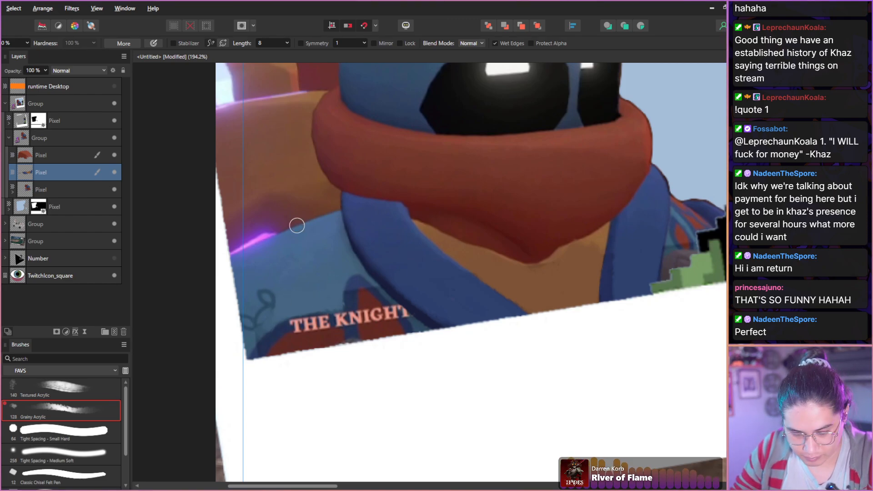
{"action": "left_click", "coordinate": [354, 285], "text": "alt"}
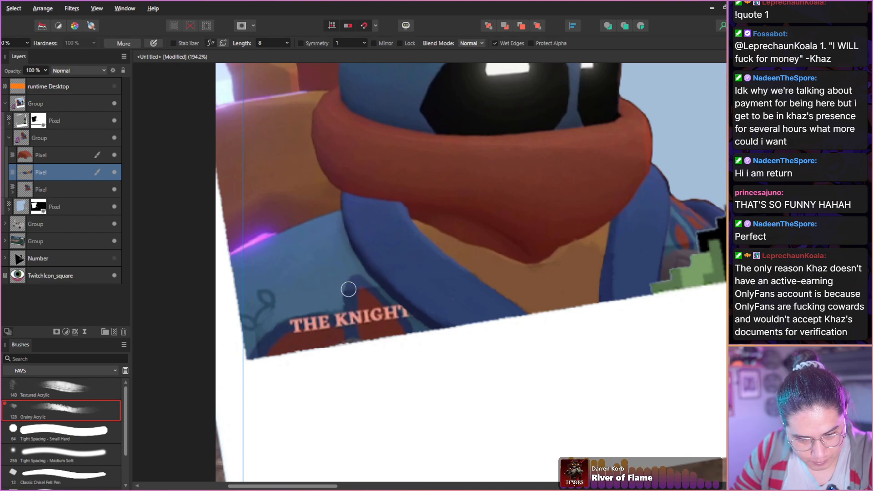
{"action": "mouse_move", "coordinate": [351, 288]}
{"action": "left_mouse_down"}
{"action": "mouse_move", "coordinate": [354, 347]}
{"action": "mouse_move", "coordinate": [353, 303]}
{"action": "mouse_move", "coordinate": [354, 339]}
{"action": "left_mouse_up"}
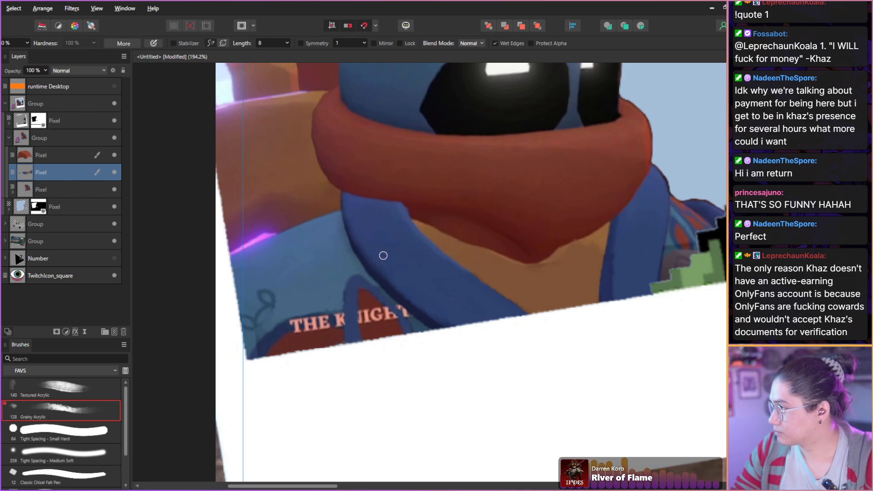
{"action": "left_click", "coordinate": [348, 261], "text": "alt"}
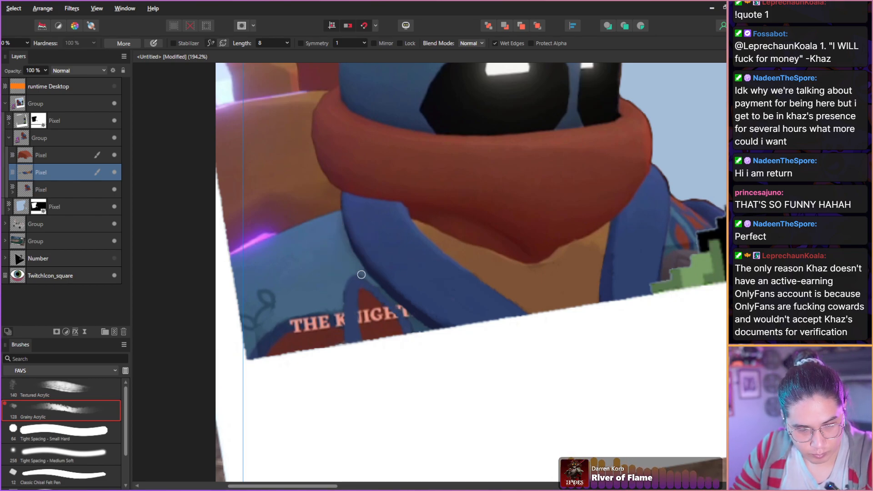
{"action": "left_click_drag", "start_coordinate": [380, 289], "coordinate": [403, 312]}
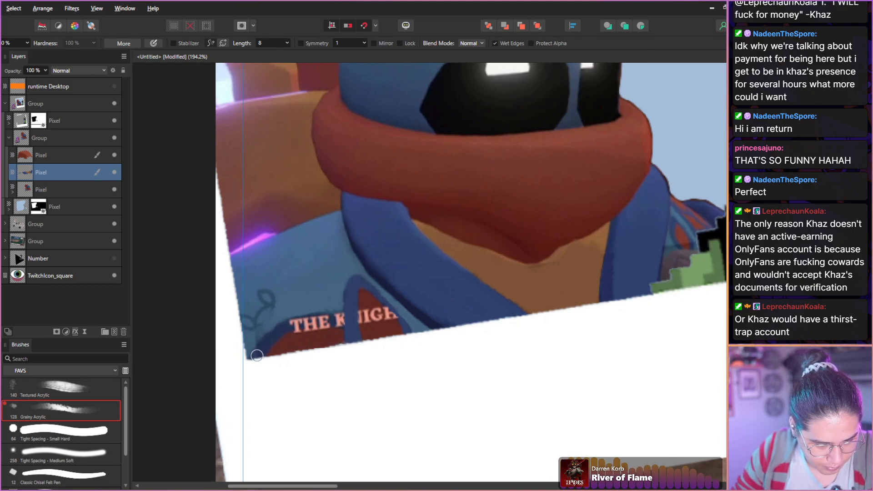
Paint the dark-blue arch and red patches over the remaining caption letters on the shoulder, and retouch the trim's edge.
{"action": "mouse_move", "coordinate": [257, 355]}
{"action": "left_mouse_down"}
{"action": "mouse_move", "coordinate": [318, 324]}
{"action": "mouse_move", "coordinate": [307, 322]}
{"action": "mouse_move", "coordinate": [350, 328]}
{"action": "mouse_move", "coordinate": [319, 316]}
{"action": "mouse_move", "coordinate": [344, 322]}
{"action": "mouse_move", "coordinate": [272, 332]}
{"action": "left_mouse_up"}
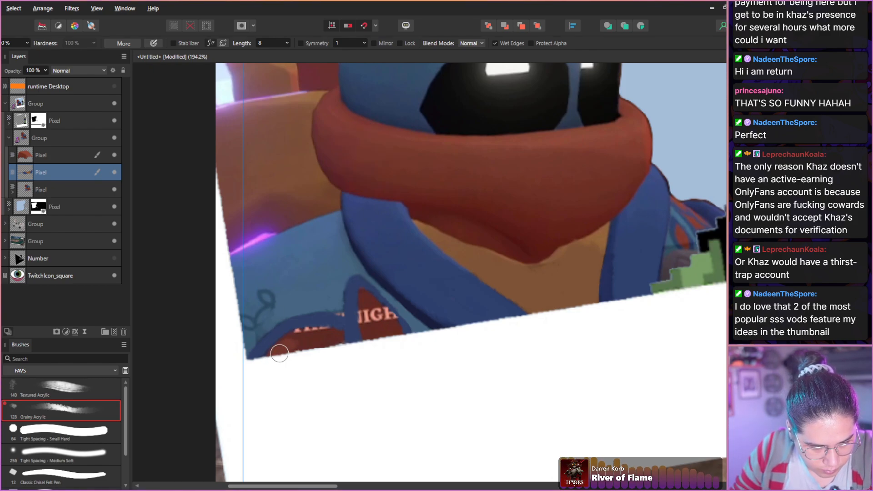
{"action": "mouse_move", "coordinate": [287, 343]}
{"action": "left_mouse_down"}
{"action": "mouse_move", "coordinate": [331, 336]}
{"action": "mouse_move", "coordinate": [301, 352]}
{"action": "mouse_move", "coordinate": [312, 353]}
{"action": "mouse_move", "coordinate": [269, 358]}
{"action": "mouse_move", "coordinate": [299, 336]}
{"action": "mouse_move", "coordinate": [337, 338]}
{"action": "mouse_move", "coordinate": [369, 284]}
{"action": "mouse_move", "coordinate": [370, 342]}
{"action": "mouse_move", "coordinate": [365, 295]}
{"action": "mouse_move", "coordinate": [395, 328]}
{"action": "mouse_move", "coordinate": [388, 314]}
{"action": "mouse_move", "coordinate": [381, 347]}
{"action": "mouse_move", "coordinate": [361, 311]}
{"action": "mouse_move", "coordinate": [366, 342]}
{"action": "left_mouse_up"}
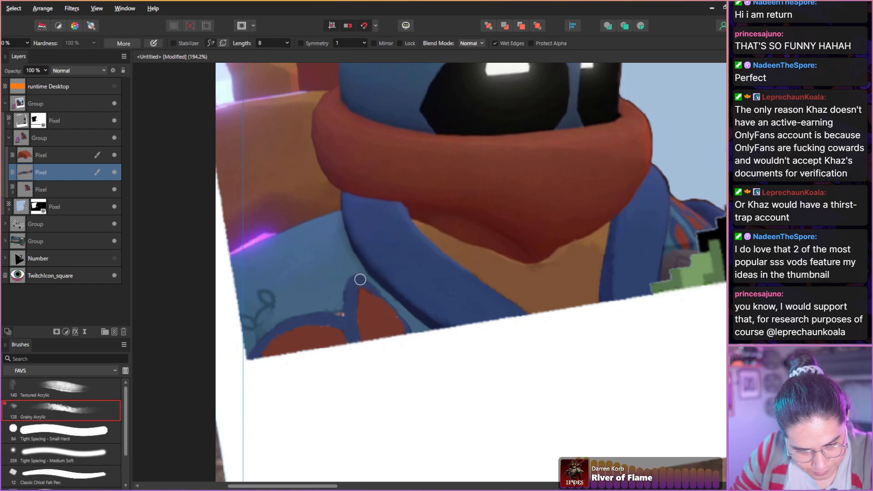
{"action": "left_click_drag", "start_coordinate": [376, 294], "coordinate": [386, 304]}
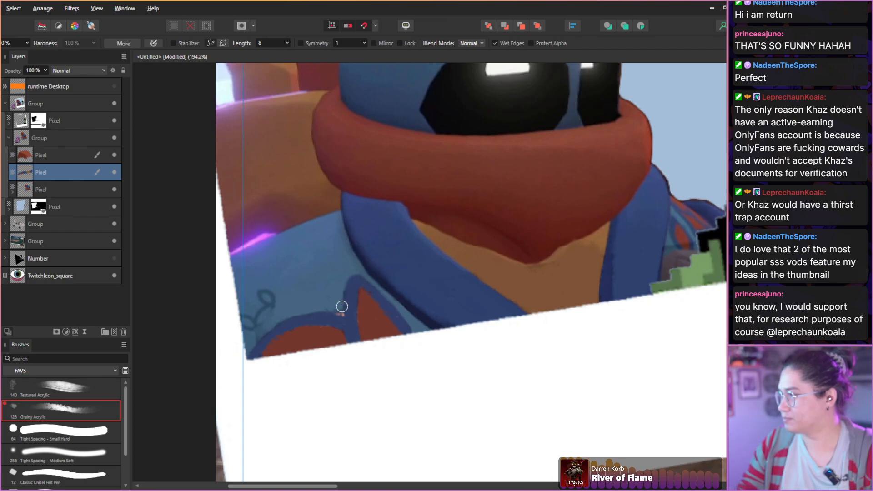
{"action": "scroll", "coordinate": [342, 307], "scroll_direction": "down", "scroll_amount": 8}
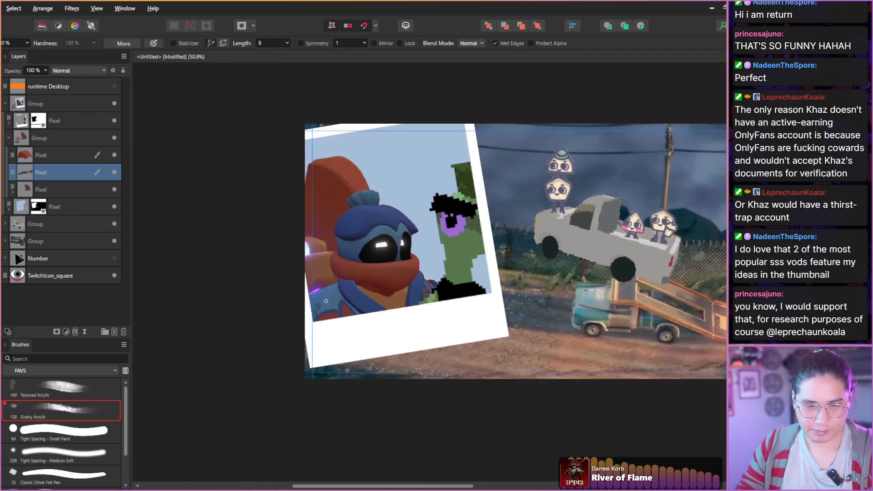
{"action": "scroll", "coordinate": [326, 301], "scroll_direction": "up", "scroll_amount": 1}
{"action": "scroll", "coordinate": [287, 304], "scroll_direction": "down", "scroll_amount": 1}
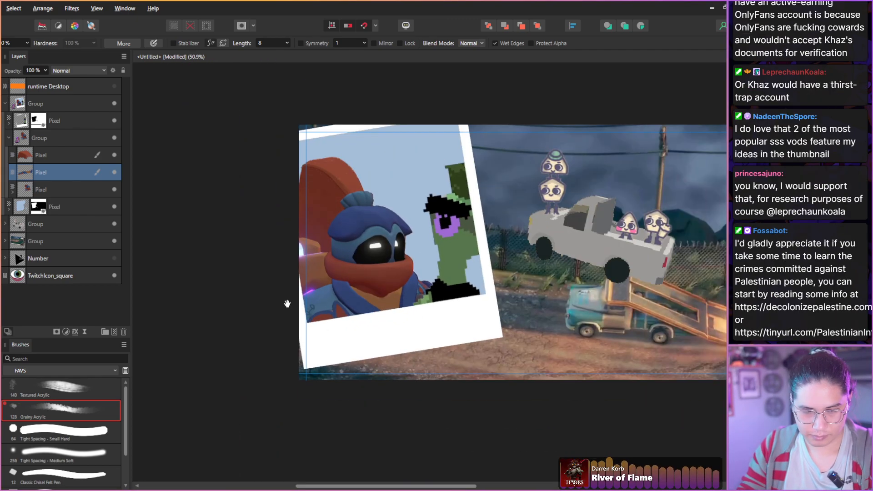
Collapse the polaroid group, scale the whole group down, and shift it lower on the canvas.
{"action": "left_click_drag", "start_coordinate": [287, 304], "coordinate": [201, 313]}
{"action": "key", "text": "b"}
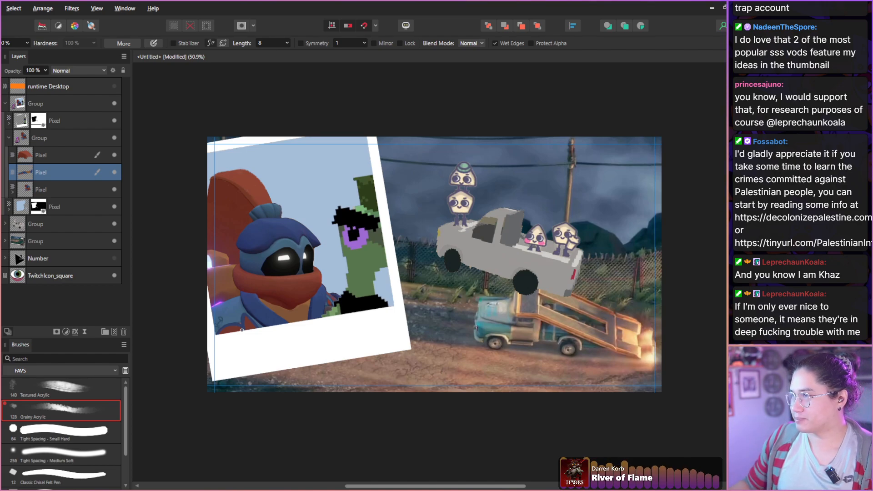
{"action": "left_click_drag", "start_coordinate": [410, 254], "coordinate": [416, 255]}
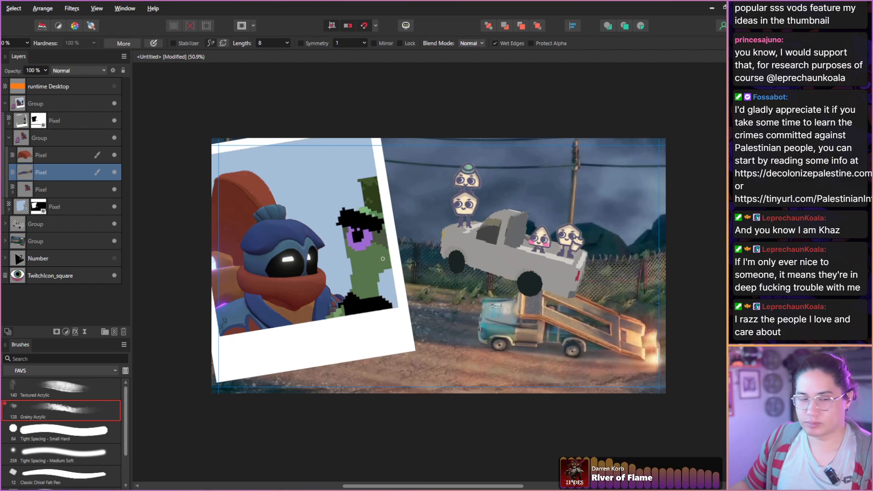
{"action": "left_click", "coordinate": [37, 106]}
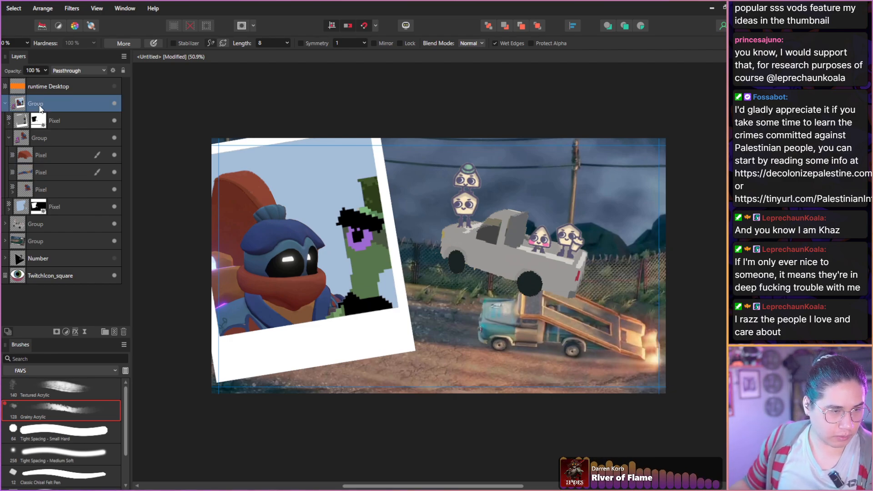
{"action": "left_click", "coordinate": [5, 104]}
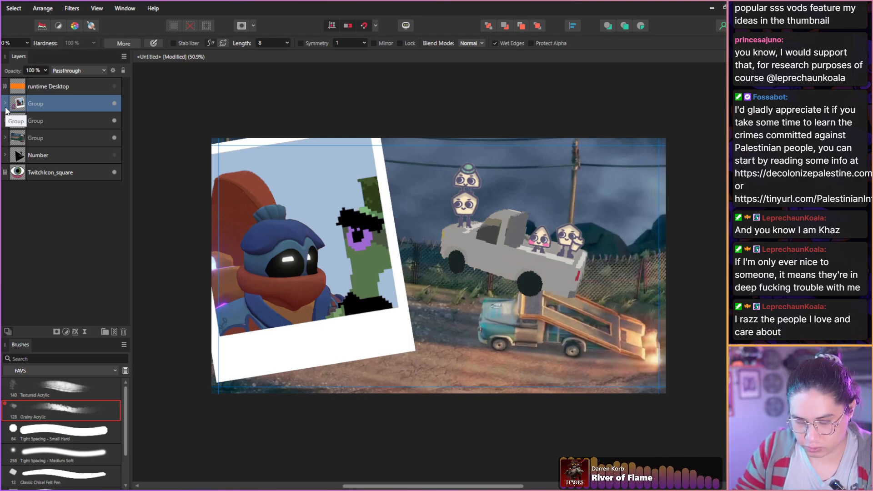
{"action": "key", "text": "v"}
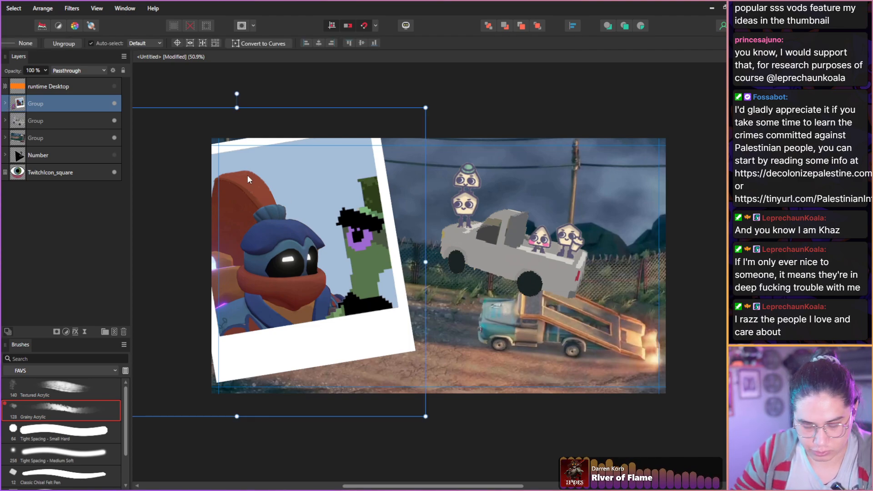
{"action": "left_click_drag", "start_coordinate": [425, 267], "coordinate": [369, 252]}
{"action": "left_click_drag", "start_coordinate": [248, 254], "coordinate": [281, 282]}
Reselect the polaroid group and move it slightly up and right so all frame corners lie inside the canvas, then deselect it.
{"action": "left_click", "coordinate": [156, 146]}
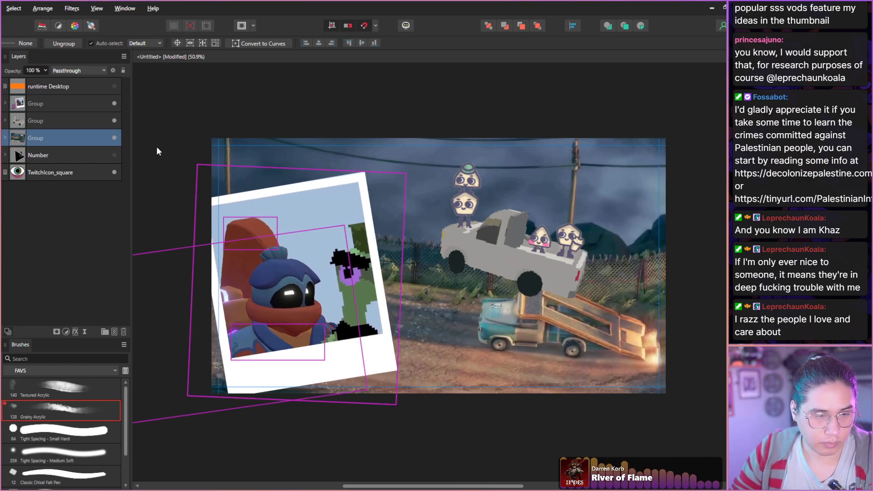
{"action": "left_click", "coordinate": [69, 200]}
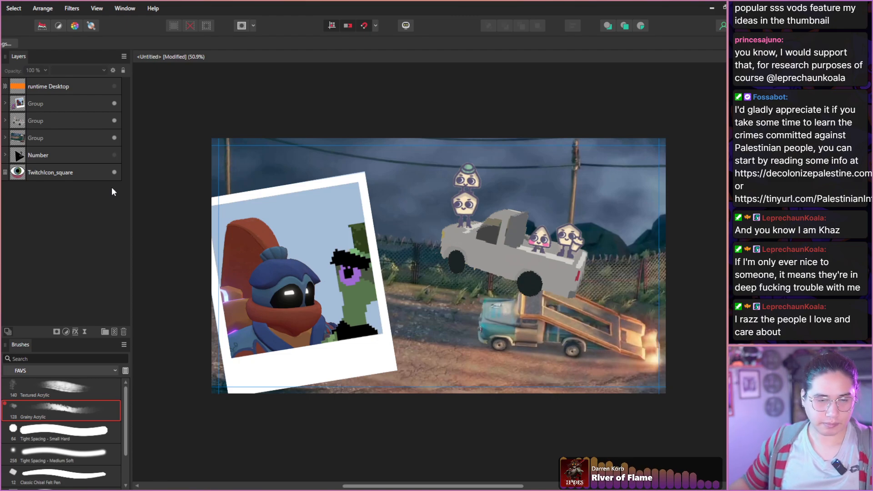
{"action": "left_click", "coordinate": [29, 106]}
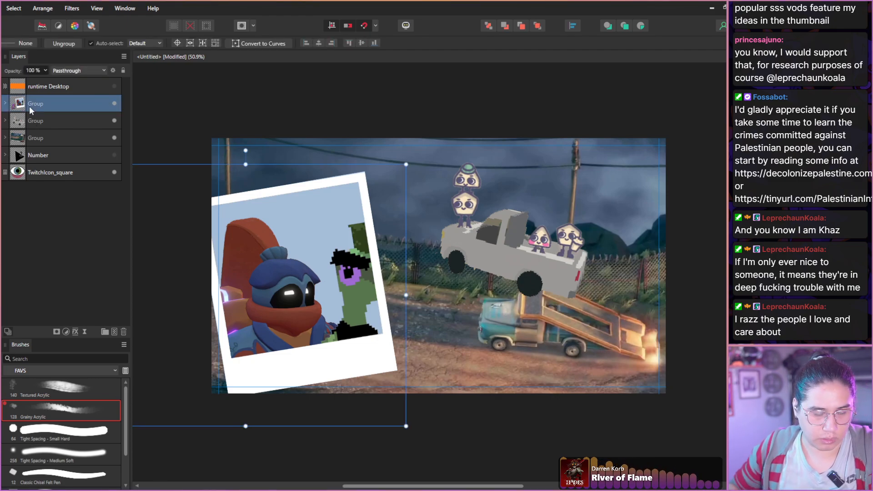
{"action": "left_click_drag", "start_coordinate": [271, 277], "coordinate": [281, 265]}
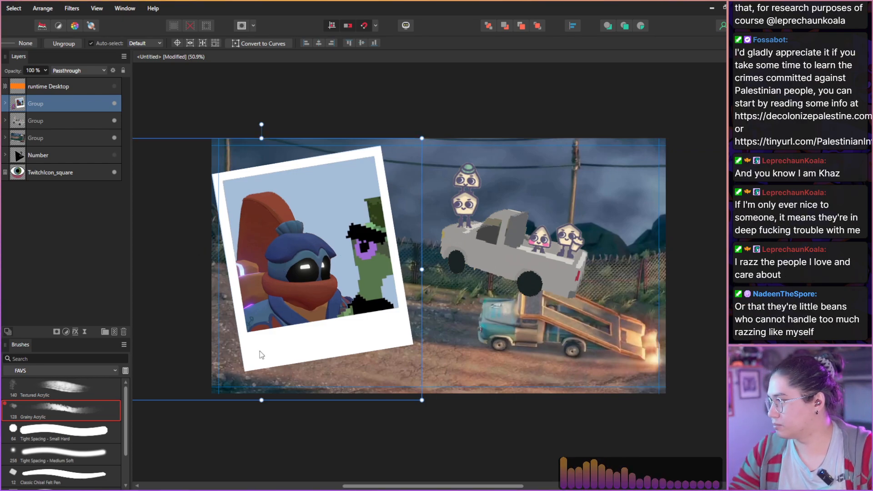
{"action": "left_click", "coordinate": [64, 290]}
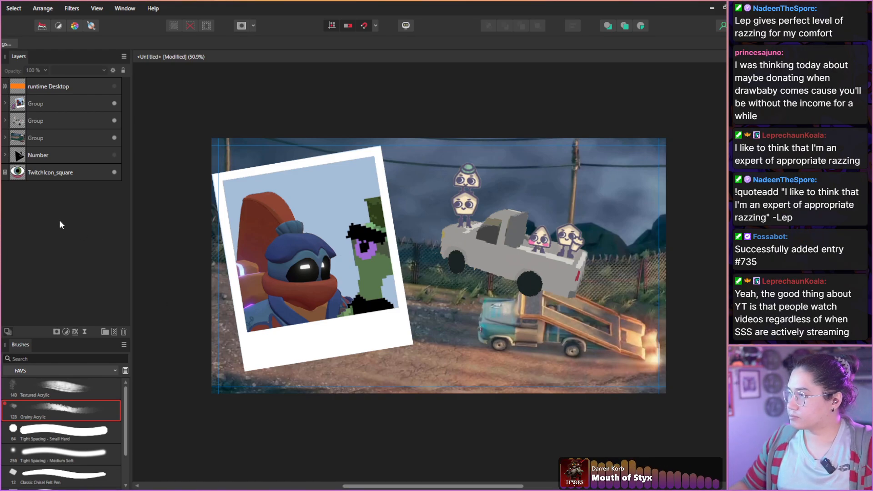
Check the source recording in VLC and save the thumbnail document as Wheel Of Demos - 2025-03-12.
{"action": "left_click_drag", "start_coordinate": [209, 284], "coordinate": [211, 283]}
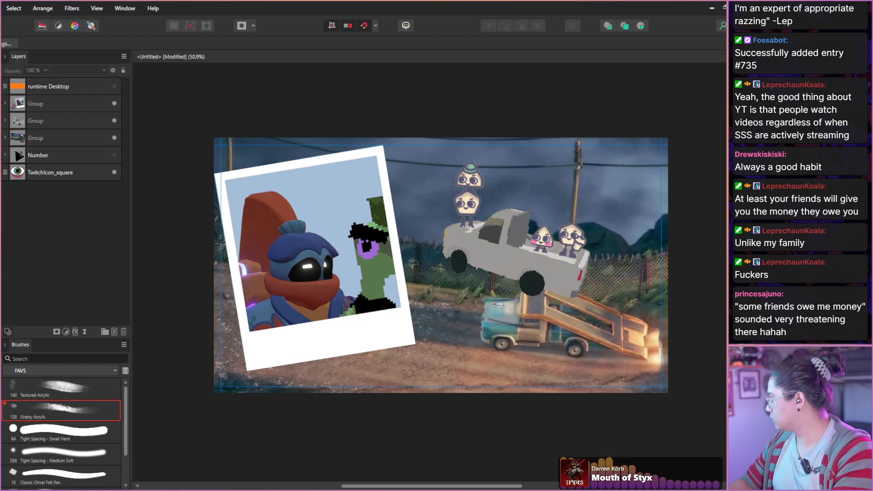
{"action": "key", "text": "alt+Tab"}
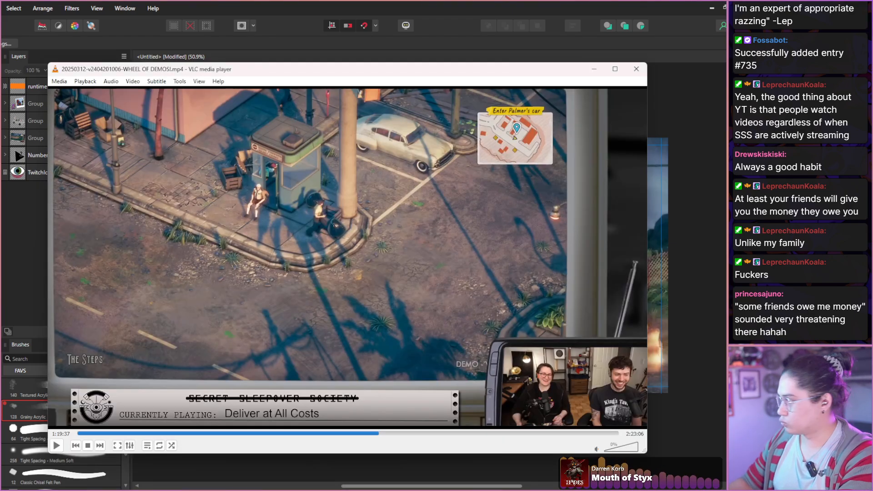
{"action": "key", "text": "alt+Tab"}
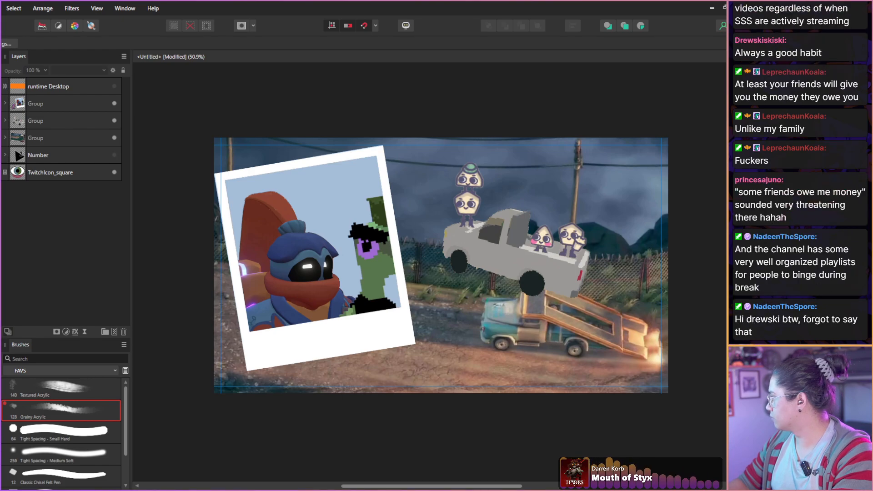
{"action": "key", "text": "Return"}
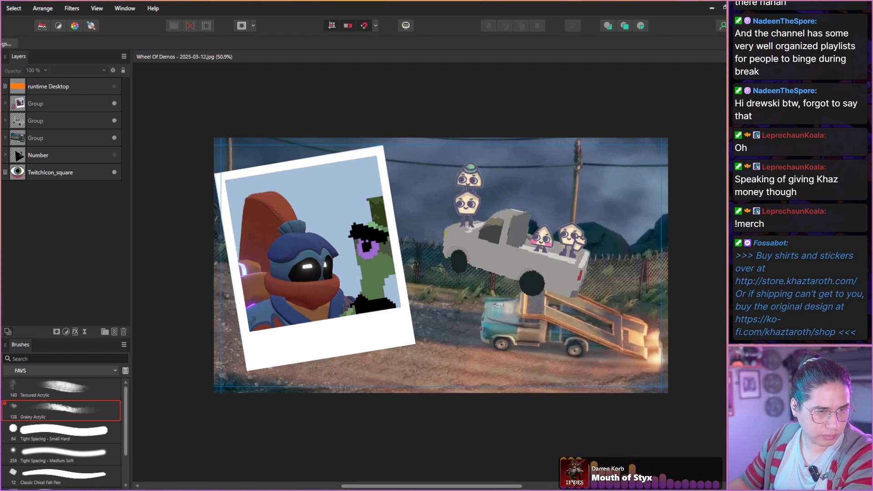
{"action": "key", "text": "alt+f"}
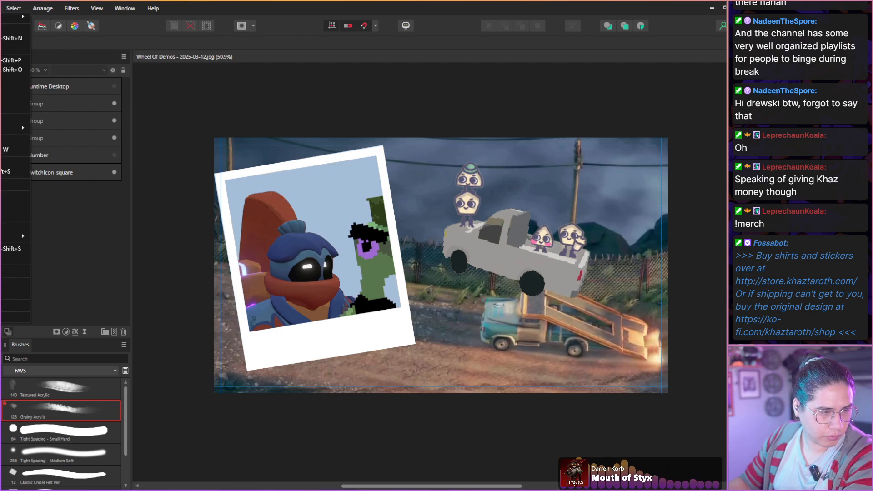
{"action": "left_click", "coordinate": [7, 172]}
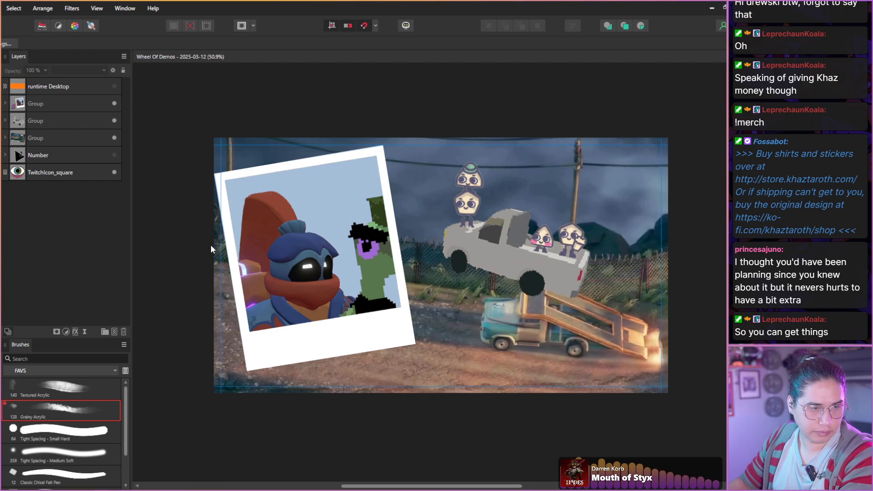
{"action": "left_click_drag", "start_coordinate": [211, 246], "coordinate": [201, 257]}
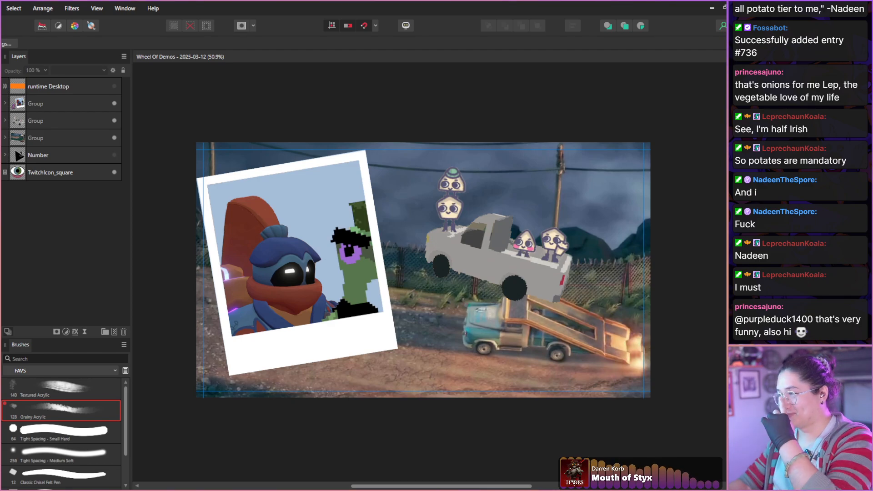
{"action": "left_click_drag", "start_coordinate": [400, 125], "coordinate": [392, 120]}
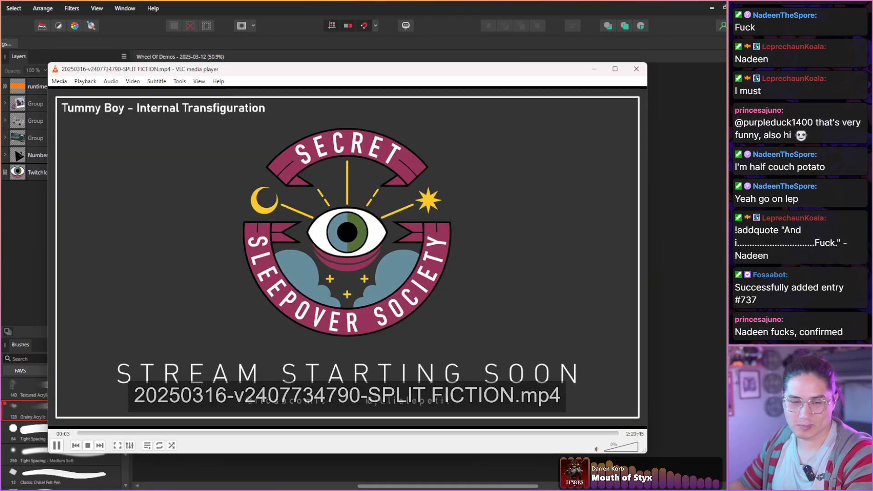
Switch to VLC media player and skip the SPLIT FICTION recording past its starting screen to about 5:05.
{"action": "key", "text": "Right"}
{"action": "key", "text": "Right"}
{"action": "key", "text": "Right"}
{"action": "key", "text": "Right"}
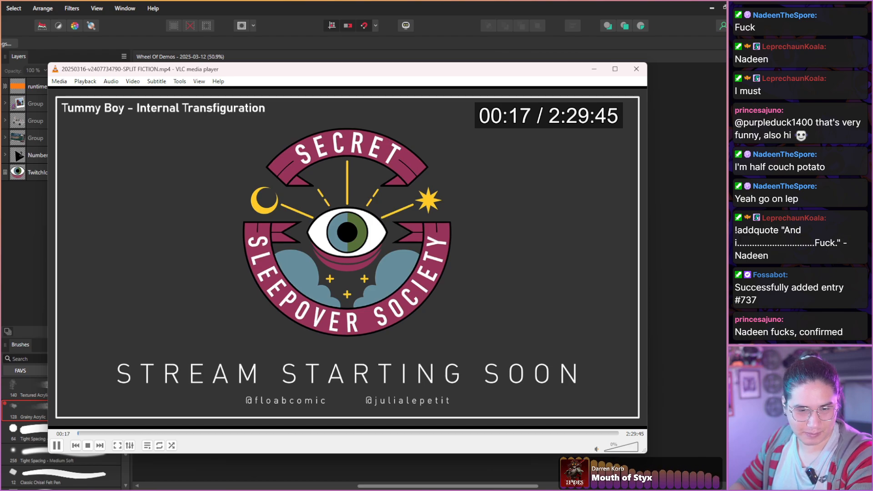
{"action": "key", "text": "Right"}
{"action": "key", "text": "Right"}
{"action": "key", "text": "Right"}
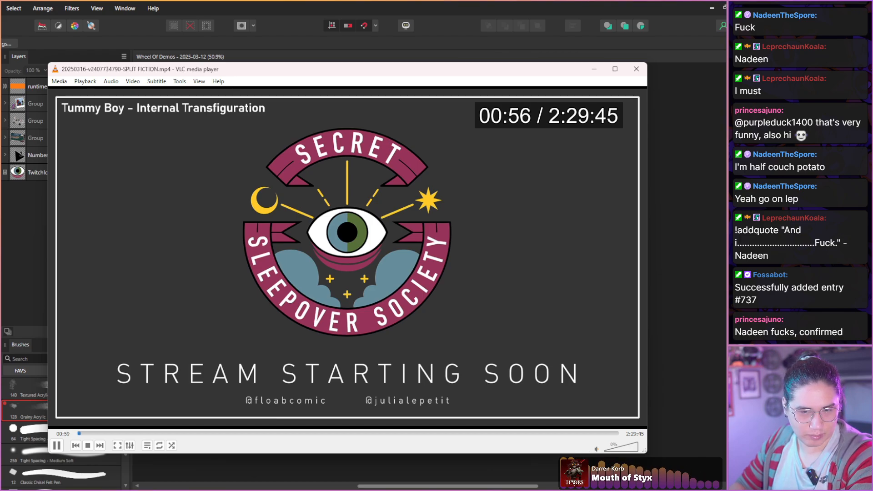
{"action": "key", "text": "ctrl+Right"}
{"action": "key", "text": "ctrl+Right"}
{"action": "key", "text": "ctrl+Right"}
{"action": "key", "text": "ctrl+Right"}
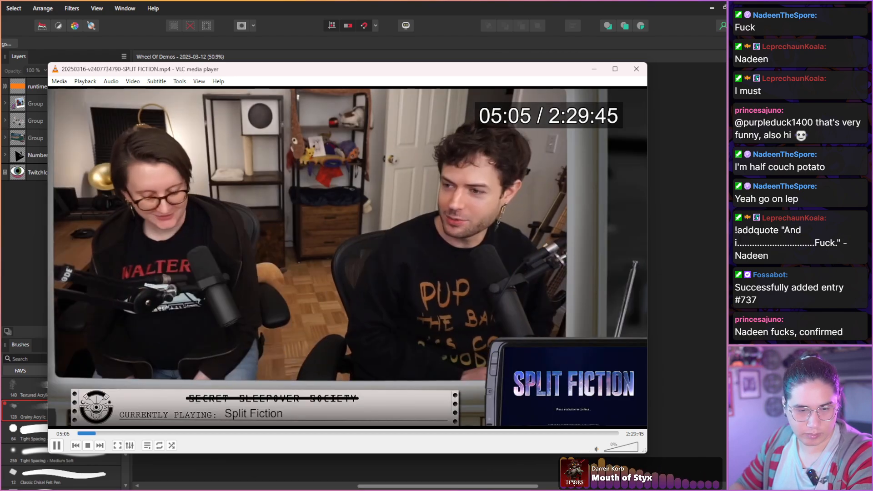
Pause the recording and skim the two hosts' opening conversation in short jumps from 5:05 to about 6:01, checking their facial expressions.
{"action": "key", "text": "space"}
{"action": "key", "text": "shift+Right"}
{"action": "key", "text": "shift+Right"}
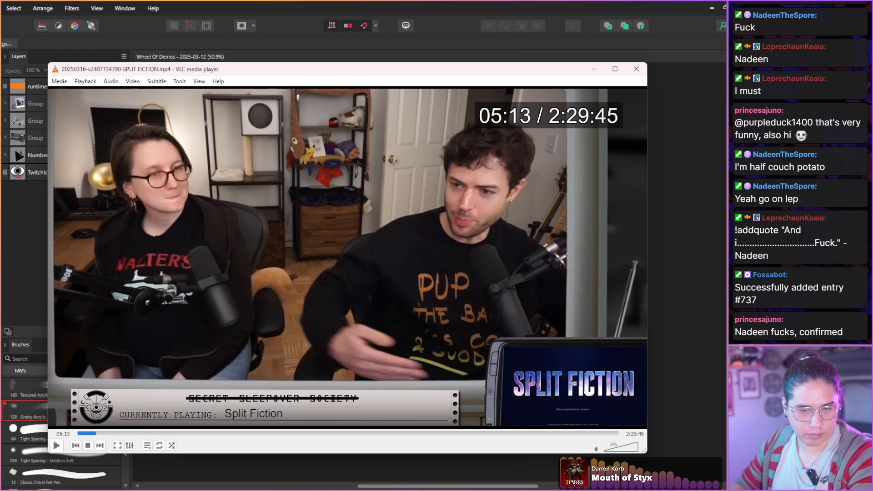
{"action": "key", "text": "shift+Right"}
{"action": "key", "text": "shift+Right"}
{"action": "key", "text": "shift+Right"}
{"action": "key", "text": "shift+Right"}
{"action": "key", "text": "shift+Right"}
{"action": "key", "text": "shift+Right"}
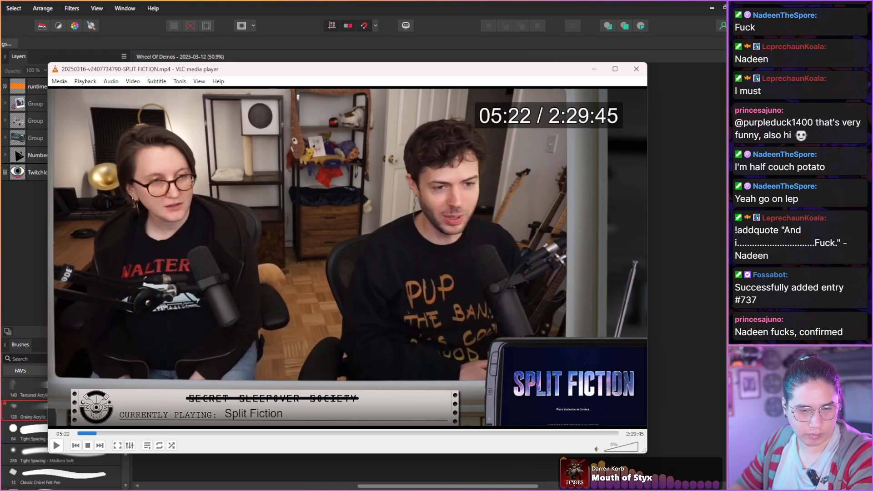
{"action": "key", "text": "shift+Right"}
{"action": "key", "text": "shift+Right"}
{"action": "key", "text": "shift+Right"}
{"action": "key", "text": "shift+Right"}
{"action": "key", "text": "shift+Right"}
{"action": "key", "text": "shift+Right"}
{"action": "key", "text": "shift+Right"}
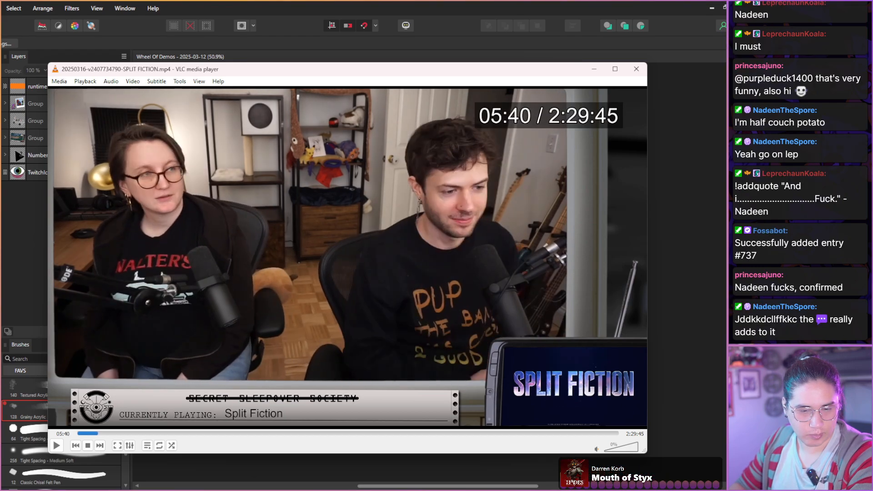
{"action": "key", "text": "shift+Right"}
{"action": "key", "text": "shift+Right"}
{"action": "key", "text": "shift+Right"}
{"action": "key", "text": "shift+Right"}
{"action": "key", "text": "shift+Right"}
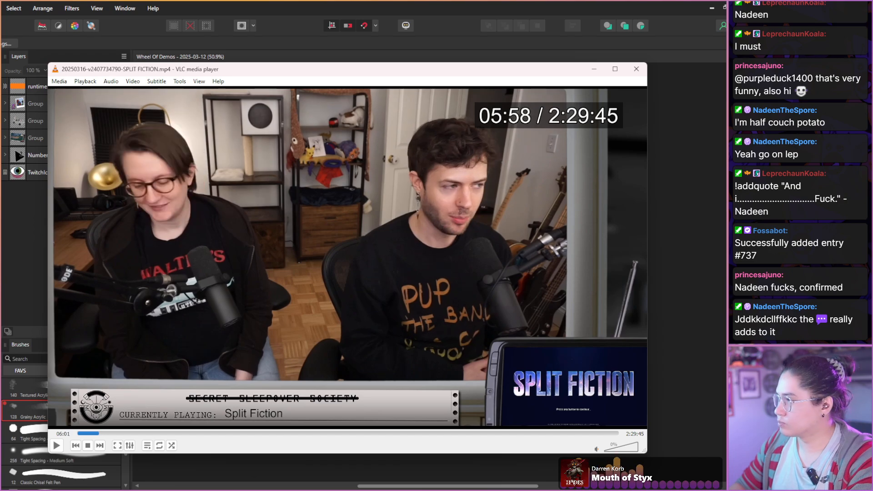
Continue in short jumps to about 6:34, taking a snapshot of the hosts just after 6:19.
{"action": "key", "text": "shift+Right"}
{"action": "key", "text": "shift+Right"}
{"action": "key", "text": "shift+Right"}
{"action": "key", "text": "shift+Right"}
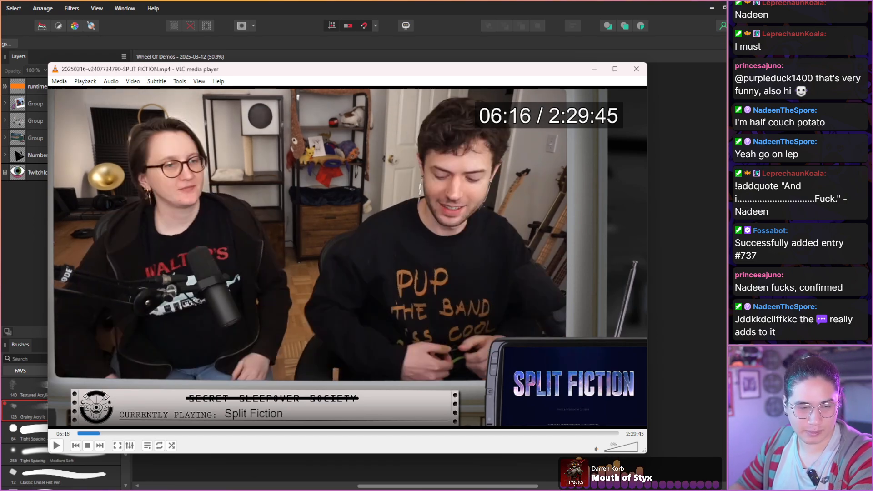
{"action": "key", "text": "shift+Right"}
{"action": "key", "text": "shift+Left"}
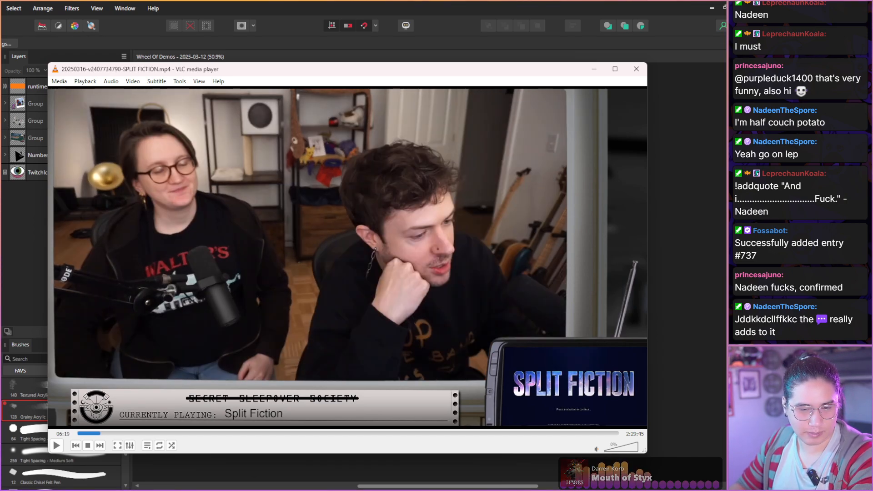
{"action": "key", "text": "shift+Right"}
Move on through the hosts' conversation past 7:49 and take a snapshot of their expressions.
{"action": "key", "text": "shift+Right"}
{"action": "key", "text": "shift+Right"}
{"action": "key", "text": "shift+Right"}
{"action": "key", "text": "shift+Right"}
{"action": "key", "text": "shift+Right"}
{"action": "key", "text": "shift+Right"}
{"action": "key", "text": "shift+Right"}
{"action": "key", "text": "shift+Right"}
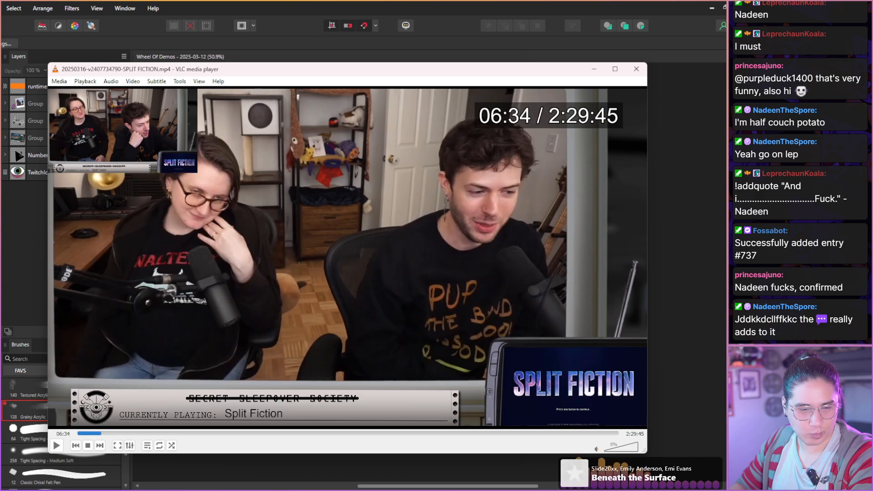
{"action": "key", "text": "shift+Right"}
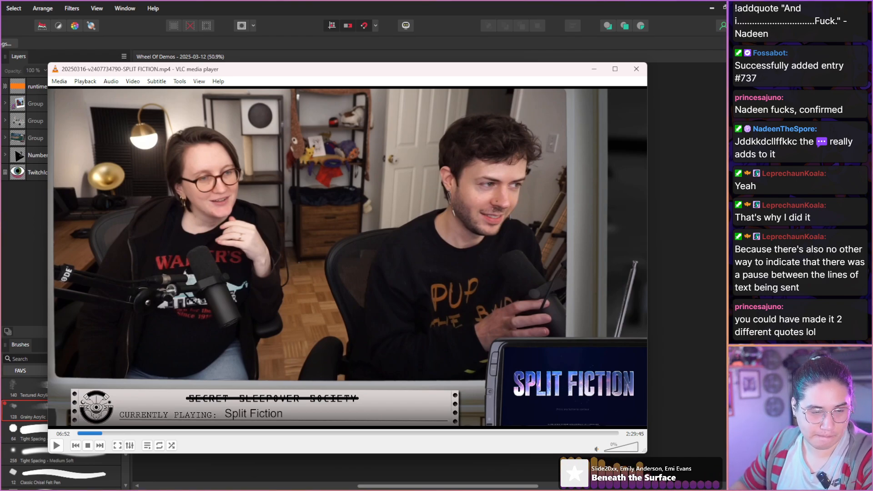
{"action": "key", "text": "shift+Right"}
{"action": "key", "text": "shift+Right"}
{"action": "key", "text": "shift+Right"}
{"action": "key", "text": "shift+Right"}
{"action": "key", "text": "shift+Right"}
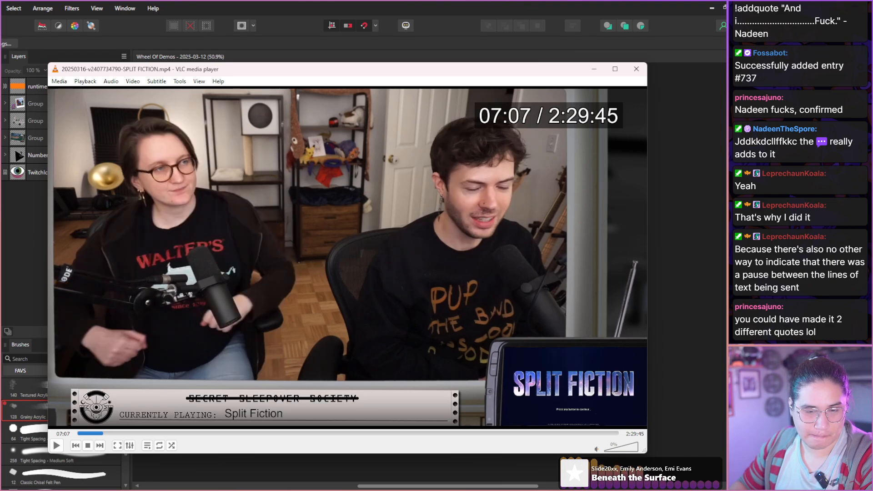
{"action": "key", "text": "shift+Right"}
{"action": "key", "text": "shift+Right"}
{"action": "key", "text": "shift+Right"}
{"action": "key", "text": "shift+Right"}
{"action": "key", "text": "shift+Right"}
{"action": "key", "text": "shift+Right"}
{"action": "key", "text": "shift+Right"}
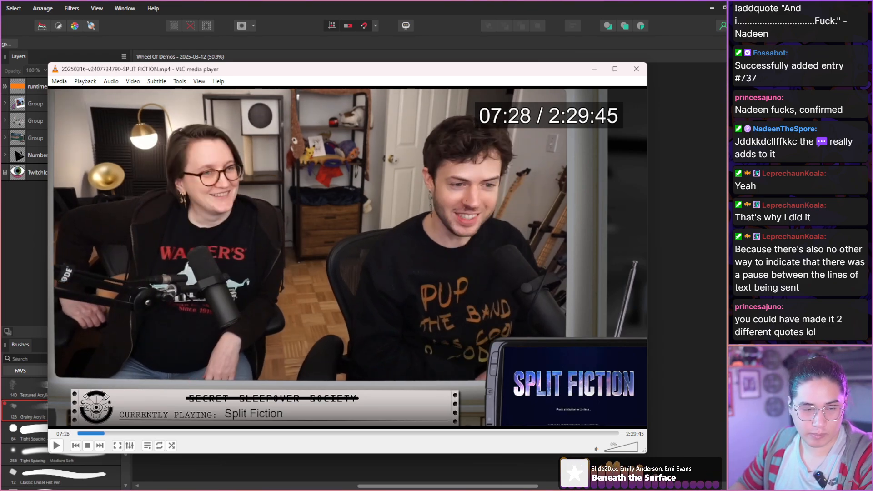
{"action": "key", "text": "shift+Right"}
{"action": "key", "text": "shift+Right"}
{"action": "key", "text": "shift+Right"}
{"action": "key", "text": "shift+Right"}
{"action": "key", "text": "shift+Right"}
{"action": "key", "text": "shift+Right"}
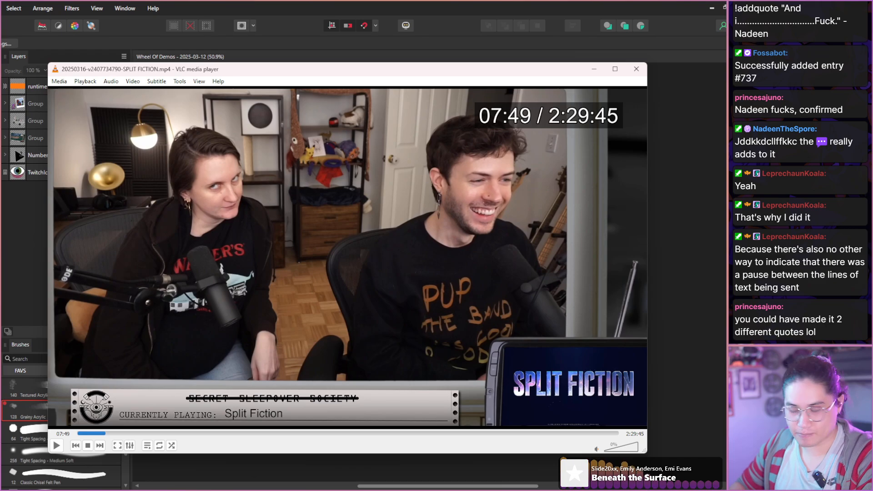
{"action": "key", "text": "shift+Right"}
{"action": "key", "text": "shift+s"}
Skip ahead to 8:19, then go back a few seconds and take another snapshot of the hosts.
{"action": "key", "text": "shift+Right"}
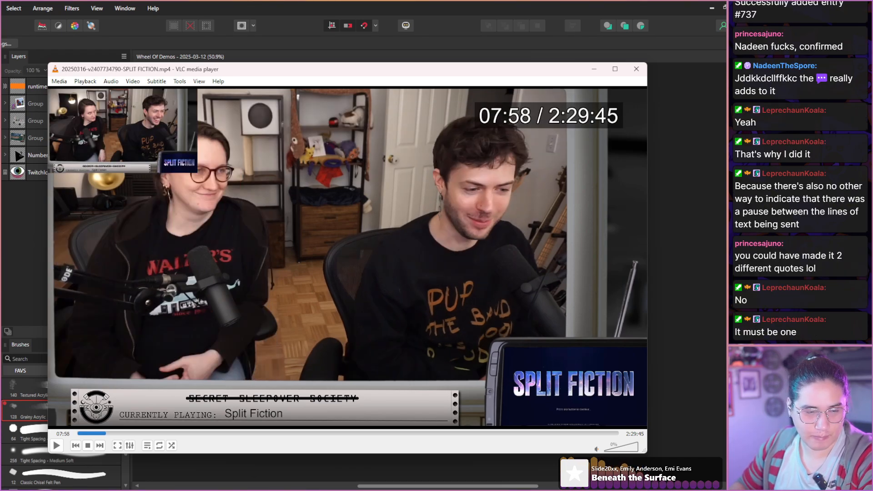
{"action": "key", "text": "shift+Right"}
{"action": "key", "text": "shift+Right"}
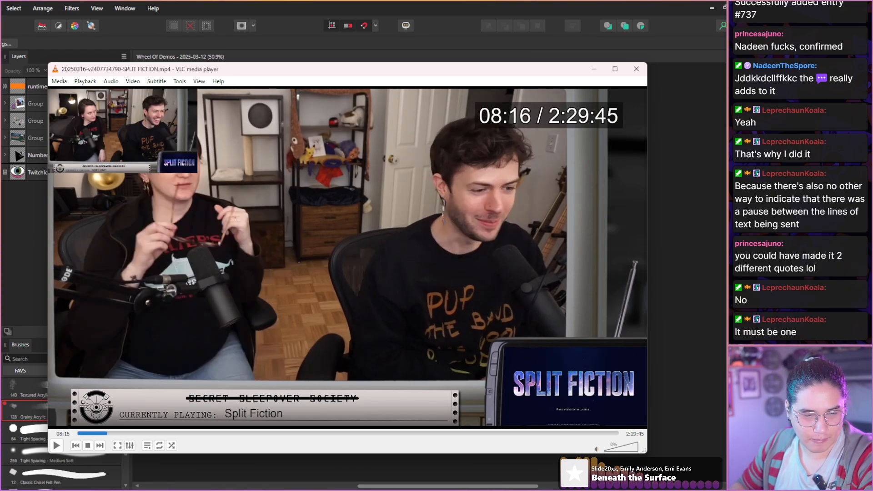
Skim the hosts' conversation in short jumps to about 13:31, looking for expressive faces and gestures.
{"action": "key", "text": "shift+Right"}
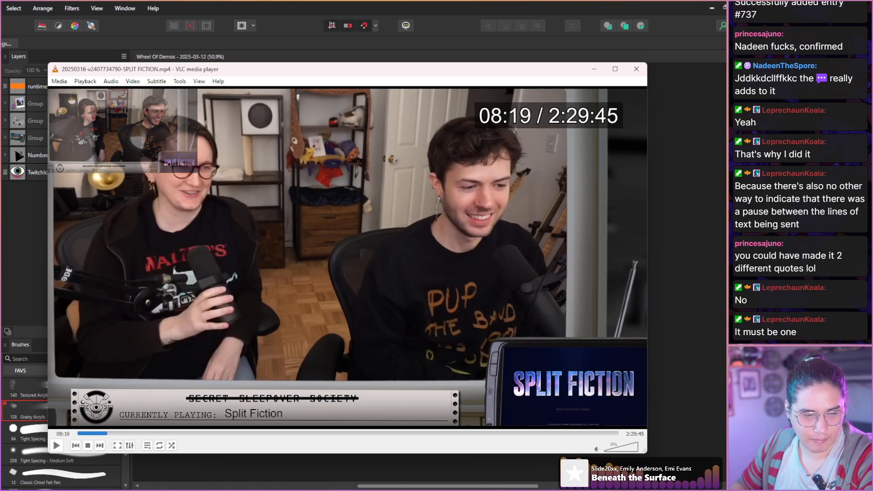
{"action": "key", "text": "shift+Left"}
{"action": "key", "text": "shift+Left"}
{"action": "key", "text": "shift+s"}
{"action": "key", "text": "shift+Right"}
{"action": "key", "text": "shift+Right"}
{"action": "key", "text": "shift+Right"}
{"action": "key", "text": "shift+Right"}
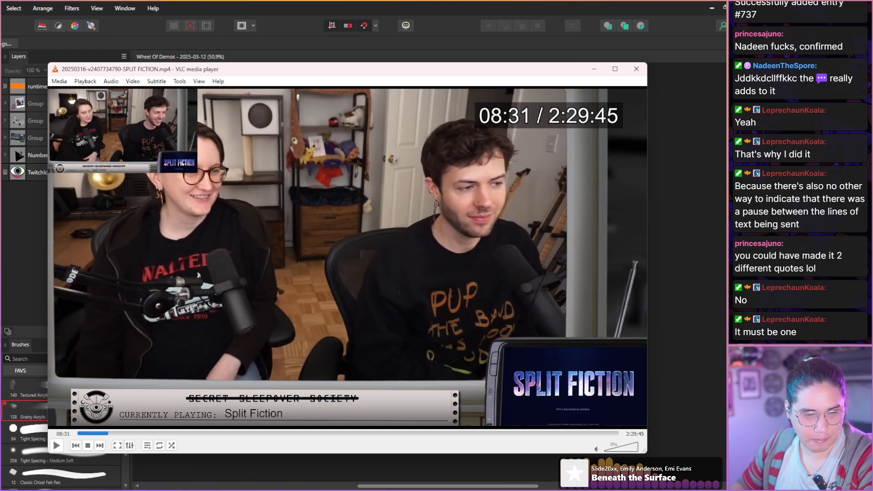
{"action": "key", "text": "shift+Right"}
{"action": "key", "text": "shift+Right"}
{"action": "key", "text": "shift+Right"}
{"action": "key", "text": "shift+Right"}
{"action": "key", "text": "shift+Right"}
{"action": "key", "text": "shift+Right"}
{"action": "key", "text": "shift+Right"}
{"action": "key", "text": "shift+Right"}
{"action": "key", "text": "shift+Right"}
{"action": "key", "text": "shift+Right"}
{"action": "key", "text": "shift+Right"}
{"action": "key", "text": "shift+Right"}
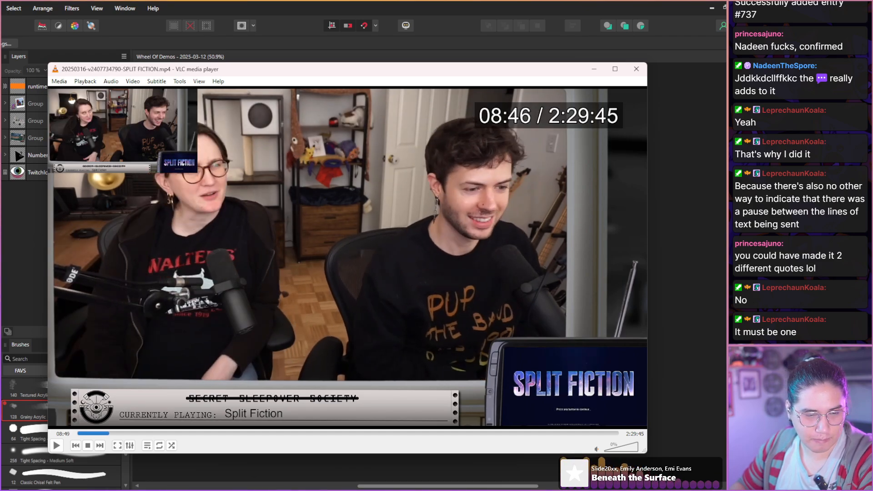
{"action": "key", "text": "shift+Right"}
{"action": "key", "text": "shift+Right"}
{"action": "key", "text": "shift+Right"}
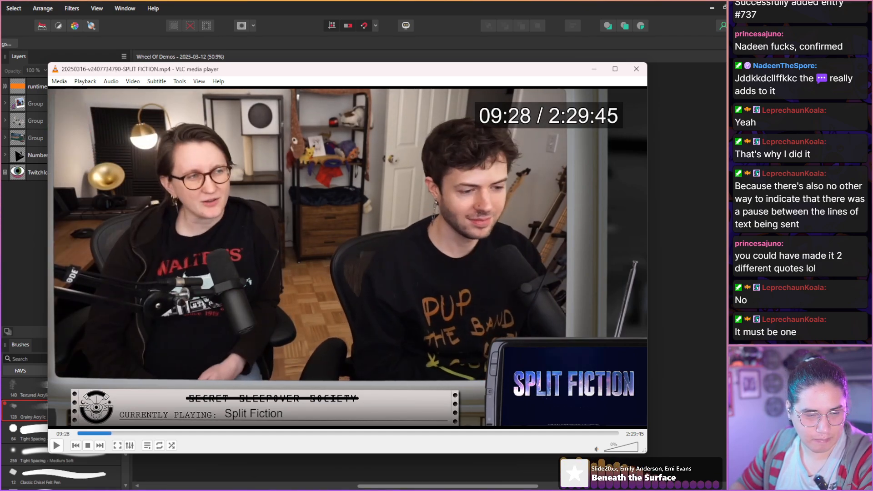
{"action": "key", "text": "shift+Right"}
{"action": "key", "text": "shift+Right"}
{"action": "key", "text": "shift+Right"}
{"action": "key", "text": "shift+Right"}
{"action": "key", "text": "shift+Right"}
{"action": "key", "text": "shift+Right"}
{"action": "key", "text": "shift+Right"}
{"action": "key", "text": "shift+Right"}
{"action": "key", "text": "shift+Right"}
{"action": "key", "text": "shift+Right"}
{"action": "key", "text": "shift+Right"}
{"action": "key", "text": "shift+Right"}
{"action": "key", "text": "shift+Right"}
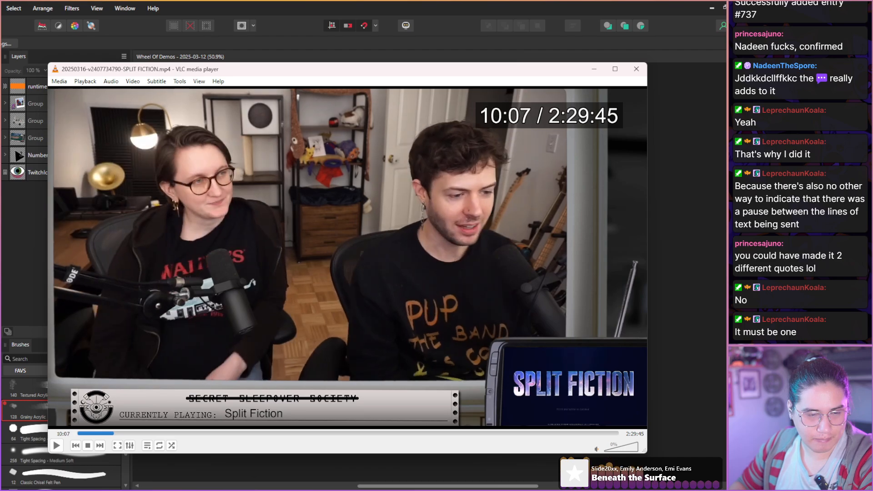
{"action": "key", "text": "shift+Right"}
{"action": "key", "text": "shift+Right"}
{"action": "key", "text": "shift+Right"}
{"action": "key", "text": "shift+Right"}
{"action": "key", "text": "shift+Right"}
{"action": "key", "text": "shift+Right"}
{"action": "key", "text": "shift+Right"}
{"action": "key", "text": "shift+Right"}
{"action": "key", "text": "shift+Right"}
{"action": "key", "text": "shift+Right"}
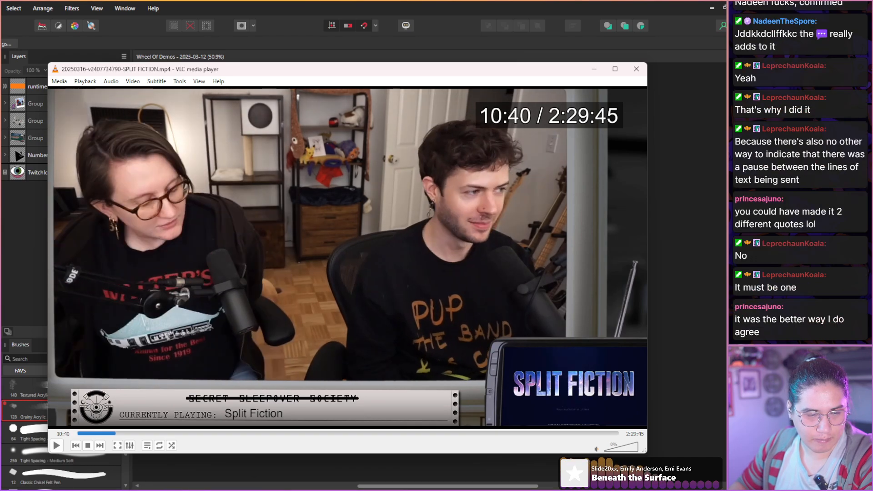
{"action": "key", "text": "shift+Right"}
{"action": "key", "text": "shift+Right"}
{"action": "key", "text": "shift+Right"}
{"action": "key", "text": "shift+Right"}
{"action": "key", "text": "shift+Right"}
{"action": "key", "text": "shift+Right"}
{"action": "key", "text": "shift+Right"}
{"action": "key", "text": "shift+Right"}
{"action": "key", "text": "shift+Right"}
{"action": "key", "text": "shift+Right"}
{"action": "key", "text": "shift+Right"}
{"action": "key", "text": "shift+Right"}
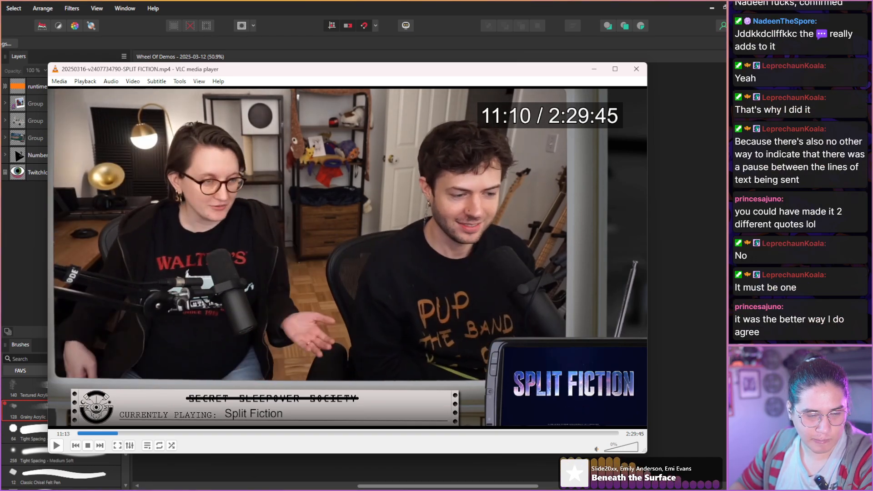
{"action": "key", "text": "shift+Right"}
{"action": "key", "text": "shift+Right"}
{"action": "key", "text": "shift+Right"}
{"action": "key", "text": "shift+Right"}
{"action": "key", "text": "shift+Right"}
{"action": "key", "text": "shift+Right"}
{"action": "key", "text": "shift+Right"}
{"action": "key", "text": "shift+Right"}
{"action": "key", "text": "shift+Right"}
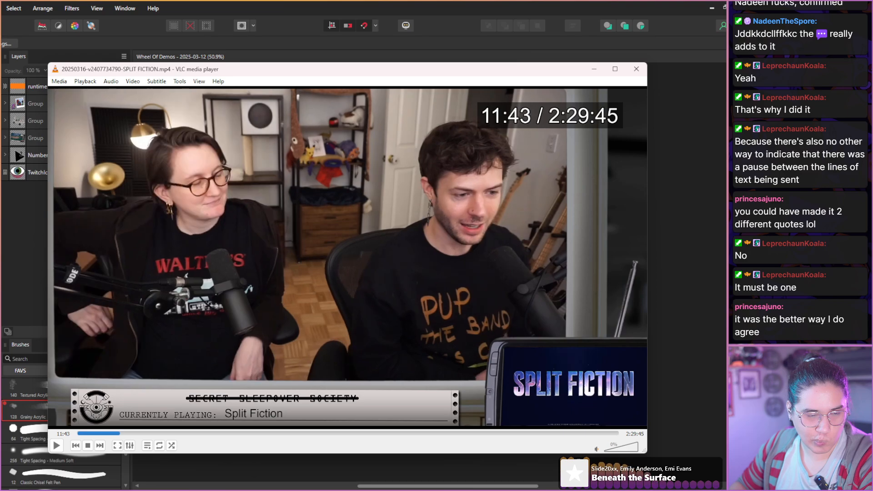
{"action": "key", "text": "shift+Right"}
{"action": "key", "text": "shift+Right"}
{"action": "key", "text": "shift+Right"}
{"action": "key", "text": "shift+Right"}
{"action": "key", "text": "shift+Right"}
{"action": "key", "text": "shift+Right"}
{"action": "key", "text": "shift+Right"}
{"action": "key", "text": "shift+Right"}
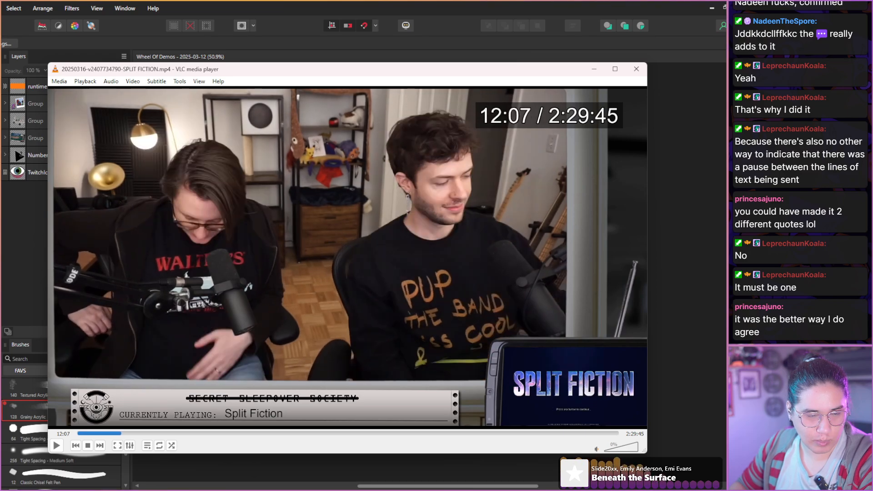
{"action": "key", "text": "shift+Right"}
{"action": "key", "text": "shift+Right"}
{"action": "key", "text": "shift+Right"}
{"action": "key", "text": "shift+Right"}
{"action": "key", "text": "shift+Right"}
{"action": "key", "text": "shift+Right"}
{"action": "key", "text": "shift+Right"}
{"action": "key", "text": "shift+Right"}
{"action": "key", "text": "shift+Right"}
{"action": "key", "text": "shift+Right"}
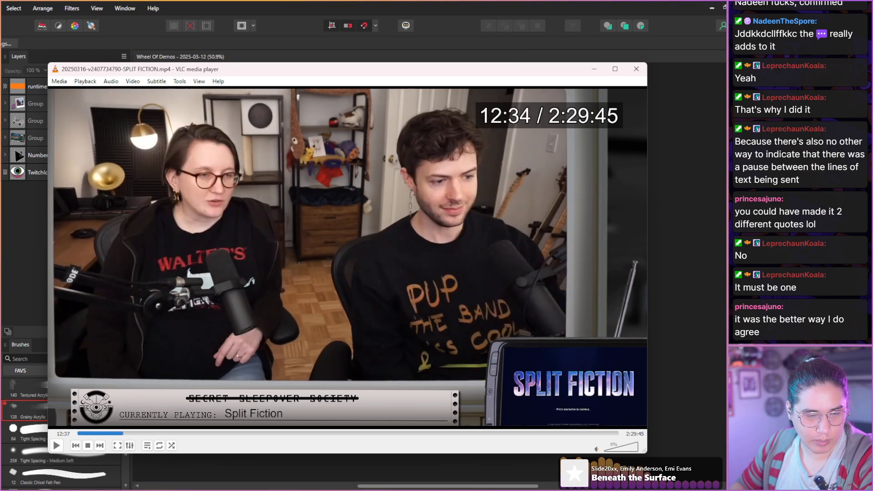
{"action": "key", "text": "shift+Right"}
{"action": "key", "text": "shift+Right"}
{"action": "key", "text": "shift+Right"}
{"action": "key", "text": "shift+Right"}
{"action": "key", "text": "shift+Right"}
{"action": "key", "text": "shift+Right"}
{"action": "key", "text": "shift+Right"}
{"action": "key", "text": "shift+Right"}
{"action": "key", "text": "shift+Right"}
{"action": "key", "text": "shift+Right"}
{"action": "key", "text": "shift+Right"}
{"action": "key", "text": "shift+Right"}
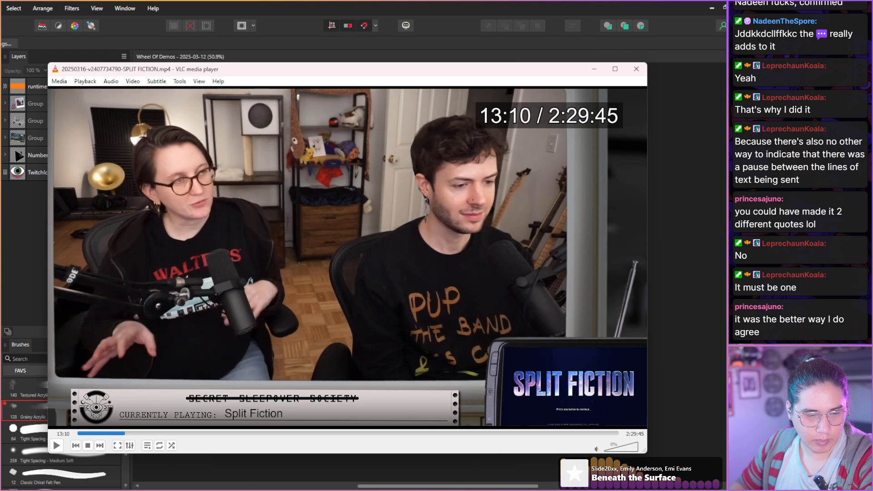
{"action": "key", "text": "shift+Right"}
{"action": "key", "text": "shift+Right"}
{"action": "key", "text": "shift+Right"}
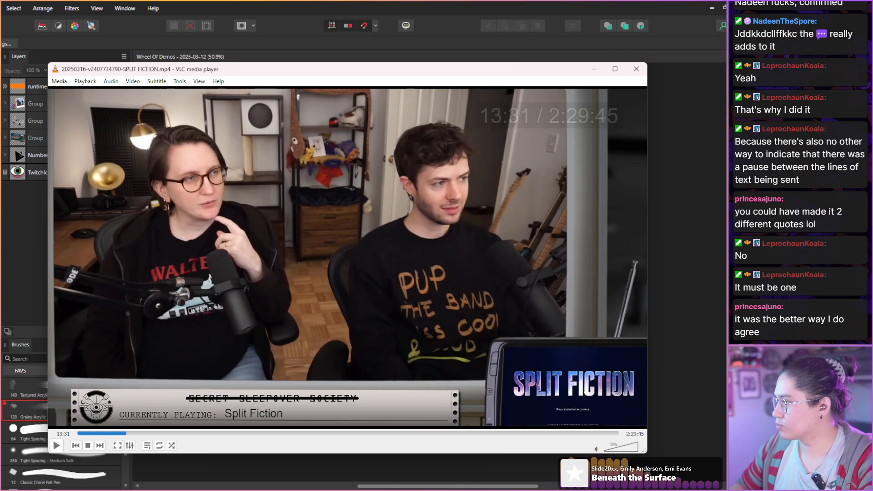
Examine the hosts' reactions and hand gestures in short jumps from 13:31 to about 14:16.
{"action": "key", "text": "shift+Right"}
{"action": "key", "text": "shift+Right"}
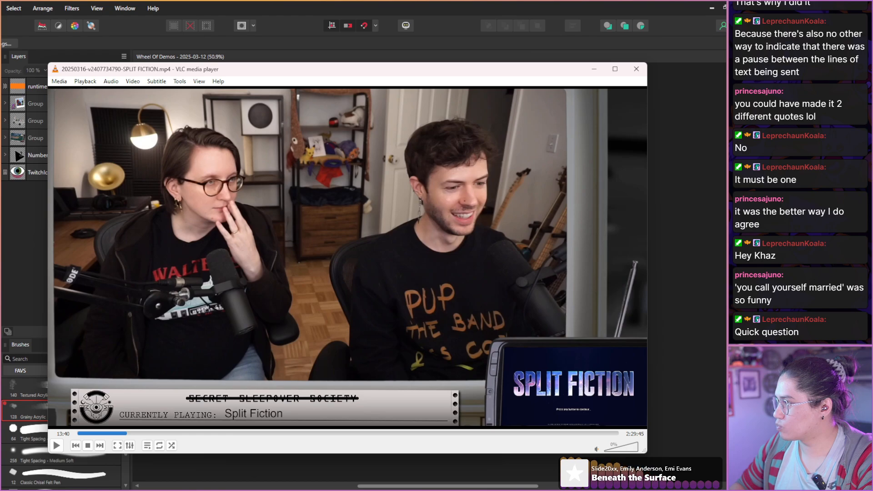
{"action": "key", "text": "shift+Right"}
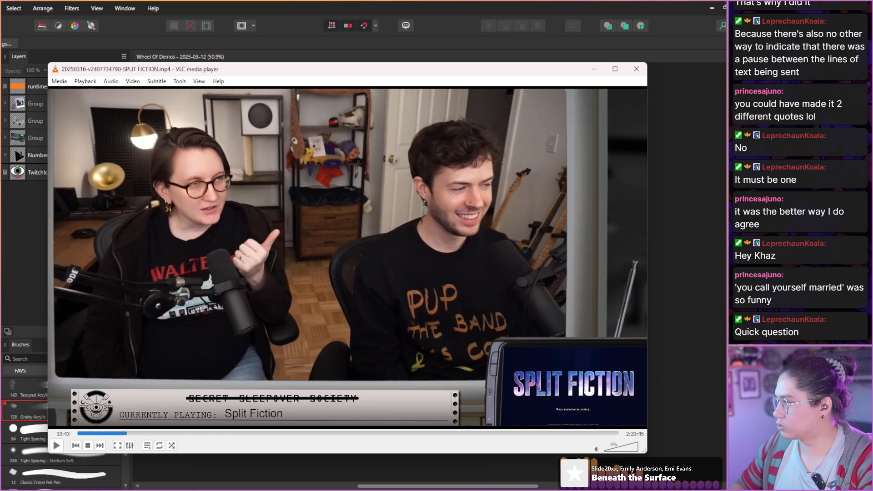
{"action": "key", "text": "shift+Right"}
{"action": "key", "text": "shift+Right"}
{"action": "key", "text": "shift+Right"}
{"action": "key", "text": "shift+Right"}
{"action": "key", "text": "shift+Right"}
{"action": "key", "text": "shift+Right"}
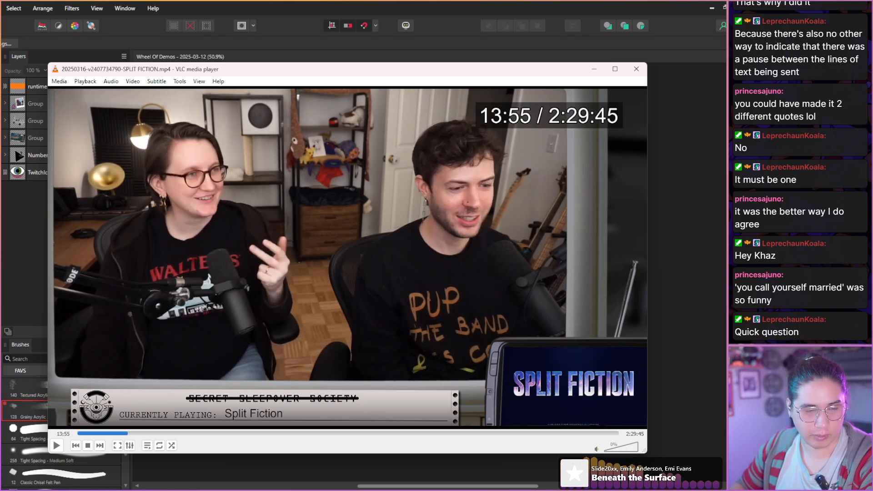
{"action": "key", "text": "shift+Right"}
{"action": "key", "text": "shift+Right"}
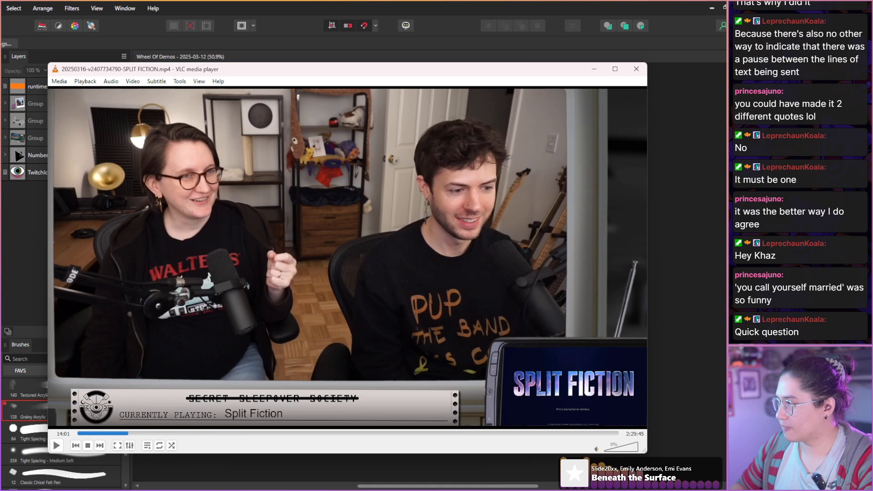
{"action": "key", "text": "shift+Right"}
{"action": "key", "text": "shift+Right"}
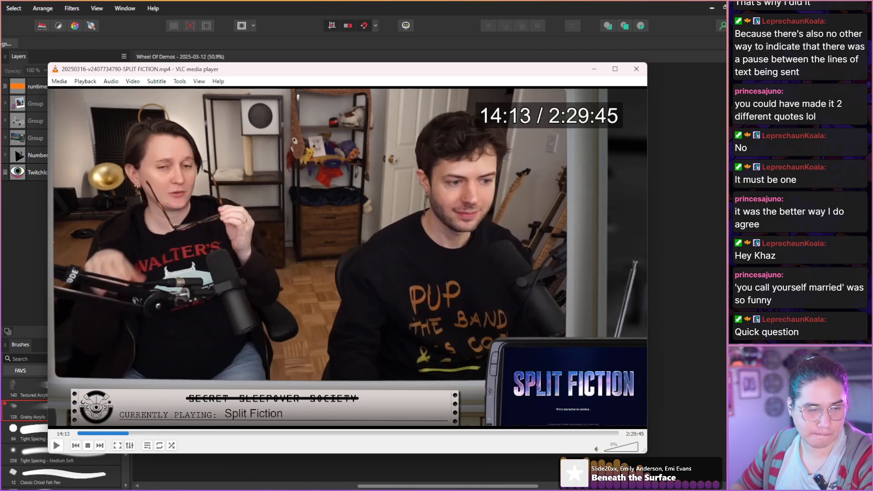
Skim the end of the full-screen hosts segment up to the game's Select Character screen at about 15:55.
{"action": "key", "text": "shift+Right"}
{"action": "key", "text": "shift+Right"}
{"action": "key", "text": "shift+Right"}
{"action": "key", "text": "shift+Right"}
{"action": "key", "text": "shift+Right"}
{"action": "key", "text": "shift+Right"}
{"action": "key", "text": "shift+Right"}
{"action": "key", "text": "shift+Right"}
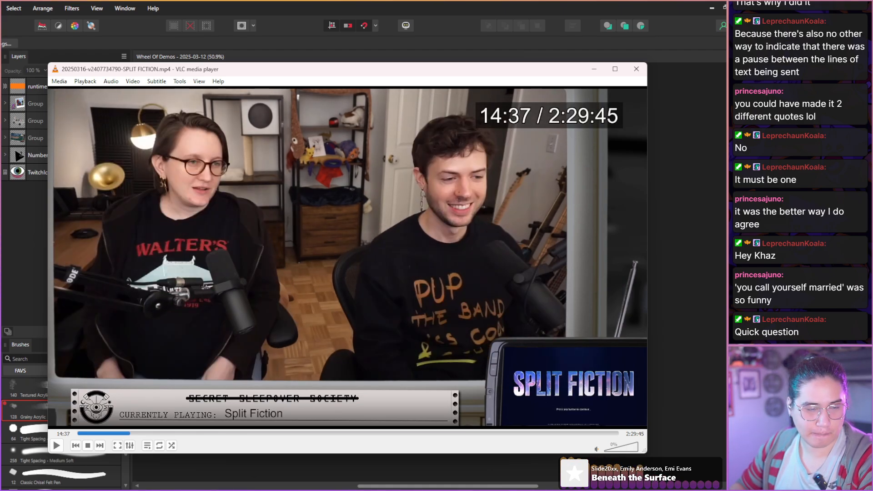
{"action": "key", "text": "shift+Right"}
{"action": "key", "text": "shift+Right"}
{"action": "key", "text": "shift+Right"}
{"action": "key", "text": "shift+Right"}
{"action": "key", "text": "shift+Right"}
{"action": "key", "text": "shift+Right"}
{"action": "key", "text": "shift+Right"}
{"action": "key", "text": "shift+Right"}
{"action": "key", "text": "shift+Right"}
{"action": "key", "text": "shift+Right"}
{"action": "key", "text": "shift+Right"}
{"action": "key", "text": "shift+Right"}
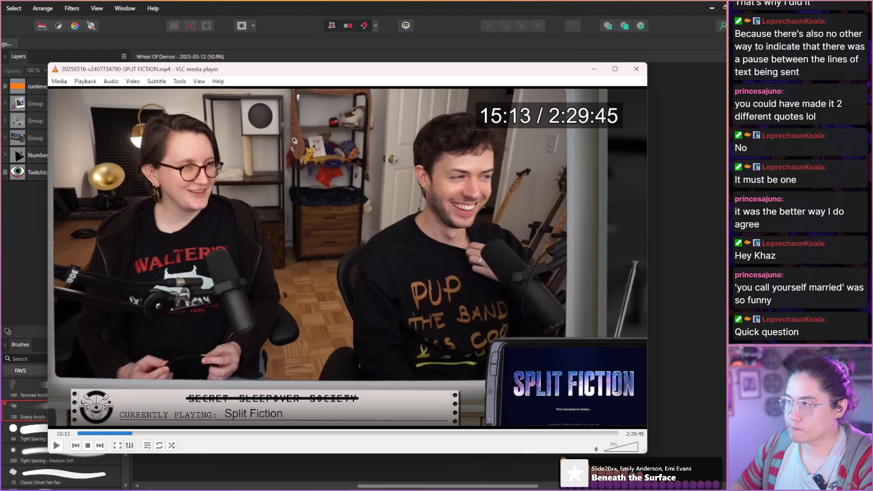
{"action": "key", "text": "shift+Right"}
{"action": "key", "text": "shift+Right"}
{"action": "key", "text": "shift+Right"}
{"action": "key", "text": "shift+Right"}
{"action": "key", "text": "shift+Right"}
{"action": "key", "text": "shift+Right"}
{"action": "key", "text": "shift+Right"}
{"action": "key", "text": "shift+Right"}
{"action": "key", "text": "shift+Right"}
{"action": "key", "text": "shift+Right"}
{"action": "key", "text": "shift+Right"}
{"action": "key", "text": "shift+Right"}
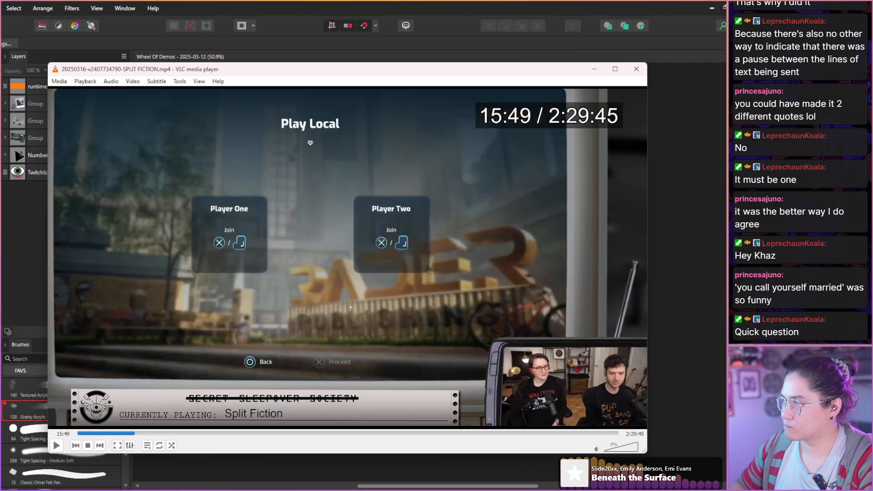
Skim the opening split-screen gameplay to about 18:01, checking the plaza and swimming pool scenes.
{"action": "key", "text": "shift+Right"}
{"action": "key", "text": "shift+Right"}
{"action": "key", "text": "shift+Right"}
{"action": "key", "text": "shift+Right"}
{"action": "key", "text": "shift+Right"}
{"action": "key", "text": "shift+Right"}
{"action": "key", "text": "shift+Right"}
{"action": "key", "text": "shift+Right"}
{"action": "key", "text": "shift+Right"}
{"action": "key", "text": "shift+Right"}
{"action": "key", "text": "shift+Right"}
{"action": "key", "text": "shift+Right"}
{"action": "key", "text": "shift+Right"}
{"action": "key", "text": "shift+Right"}
{"action": "key", "text": "shift+Right"}
{"action": "key", "text": "shift+Right"}
{"action": "key", "text": "shift+Right"}
{"action": "key", "text": "shift+Right"}
{"action": "key", "text": "shift+Right"}
{"action": "key", "text": "shift+Right"}
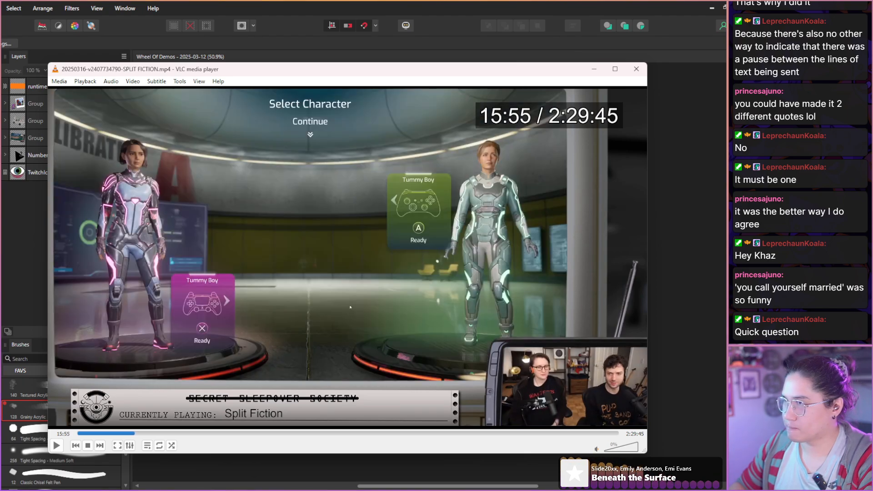
{"action": "key", "text": "shift+Right"}
{"action": "key", "text": "shift+Right"}
{"action": "key", "text": "shift+Right"}
{"action": "key", "text": "shift+Right"}
{"action": "key", "text": "shift+Right"}
{"action": "key", "text": "shift+Right"}
{"action": "key", "text": "shift+Right"}
{"action": "key", "text": "shift+Right"}
{"action": "key", "text": "shift+Right"}
{"action": "key", "text": "shift+Right"}
{"action": "key", "text": "shift+Right"}
{"action": "key", "text": "shift+Right"}
{"action": "key", "text": "shift+Right"}
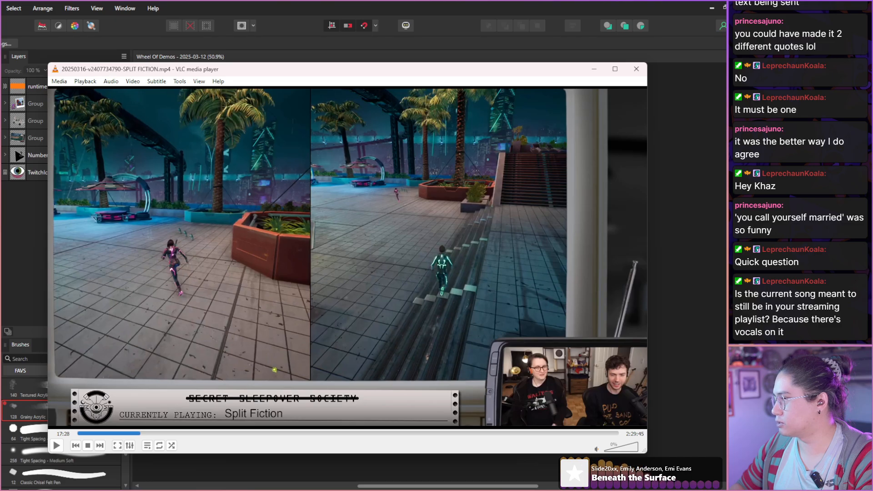
{"action": "key", "text": "shift+Right"}
{"action": "key", "text": "shift+Right"}
{"action": "key", "text": "shift+Right"}
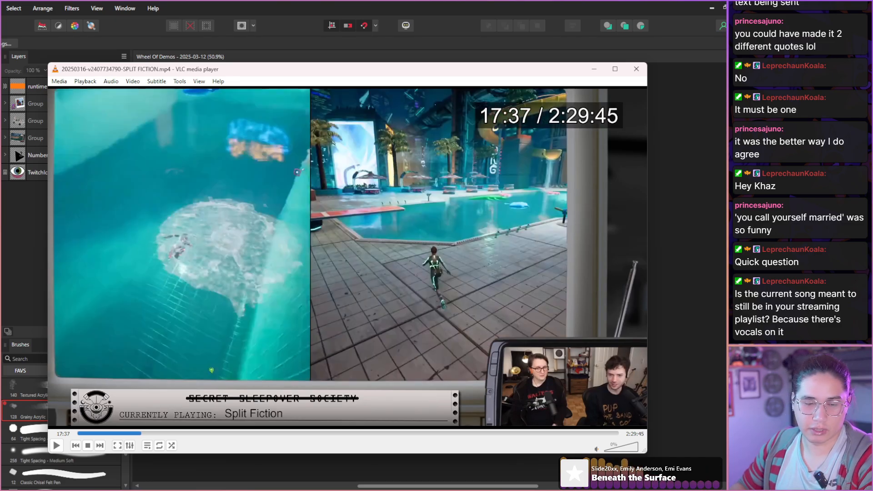
{"action": "key", "text": "shift+Right"}
{"action": "key", "text": "shift+Right"}
{"action": "key", "text": "shift+Right"}
{"action": "key", "text": "shift+Right"}
{"action": "key", "text": "shift+Right"}
{"action": "key", "text": "shift+Right"}
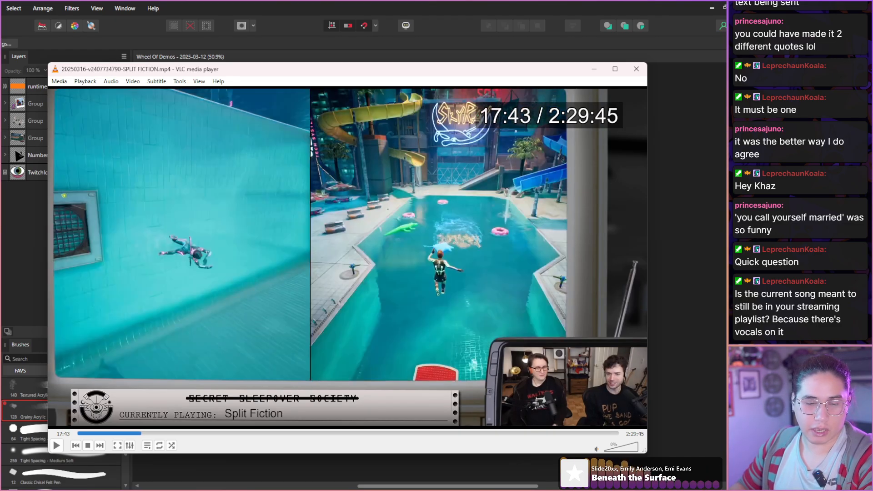
Skim the swimming pool and water slide gameplay in short jumps from 18:01 to about 19:34, watching the hosts' faces.
{"action": "key", "text": "shift+Right"}
{"action": "key", "text": "shift+Right"}
{"action": "key", "text": "shift+Right"}
{"action": "key", "text": "shift+Right"}
{"action": "key", "text": "shift+Right"}
{"action": "key", "text": "shift+Right"}
{"action": "key", "text": "shift+Right"}
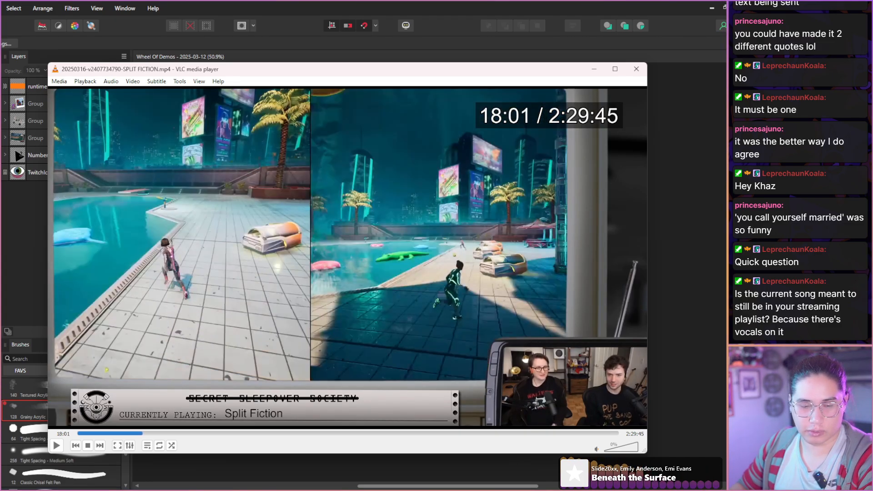
{"action": "key", "text": "shift+Right"}
{"action": "key", "text": "shift+Right"}
{"action": "key", "text": "shift+Right"}
{"action": "key", "text": "shift+Right"}
{"action": "key", "text": "shift+Right"}
{"action": "key", "text": "shift+Right"}
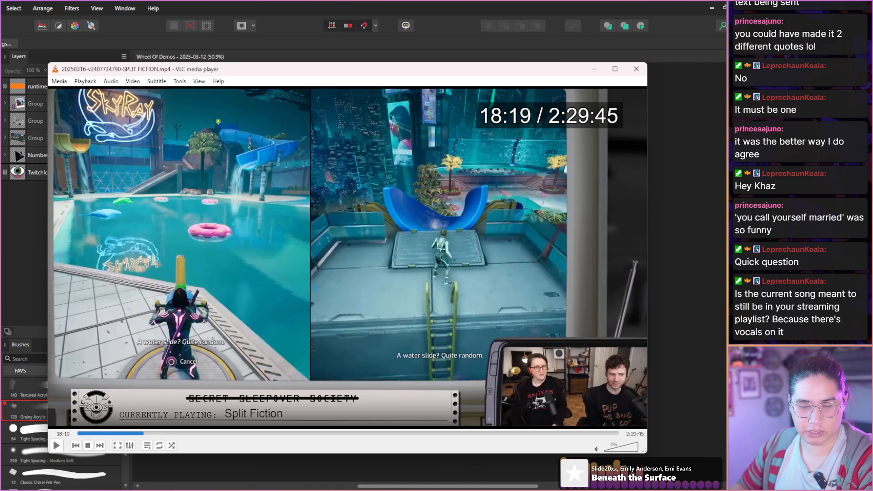
{"action": "key", "text": "shift+Right"}
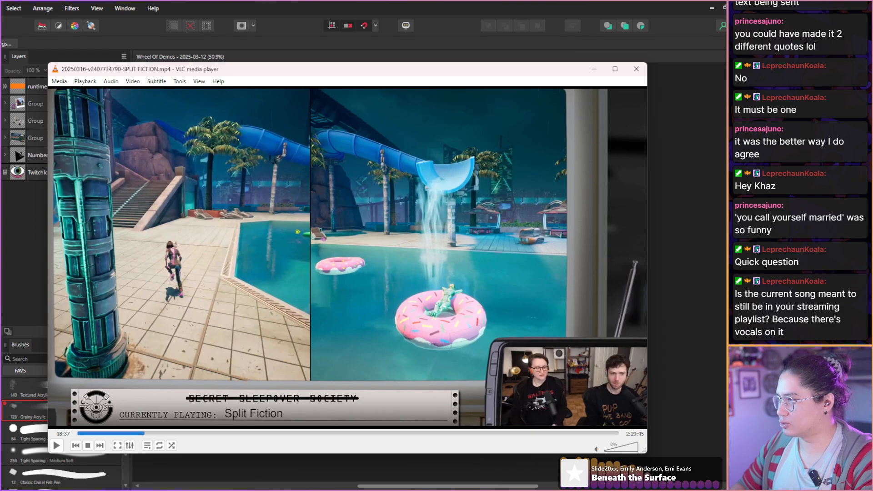
{"action": "key", "text": "shift+Right"}
{"action": "key", "text": "shift+Right"}
{"action": "key", "text": "shift+Right"}
{"action": "key", "text": "shift+Right"}
{"action": "key", "text": "shift+Right"}
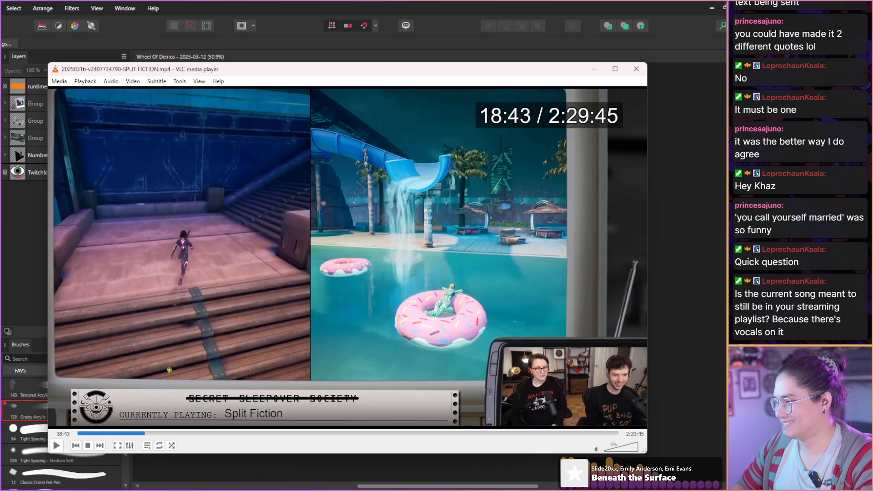
{"action": "key", "text": "shift+Right"}
{"action": "key", "text": "shift+Right"}
{"action": "key", "text": "shift+Right"}
{"action": "key", "text": "shift+Right"}
{"action": "key", "text": "shift+Right"}
{"action": "key", "text": "shift+Right"}
{"action": "key", "text": "shift+Right"}
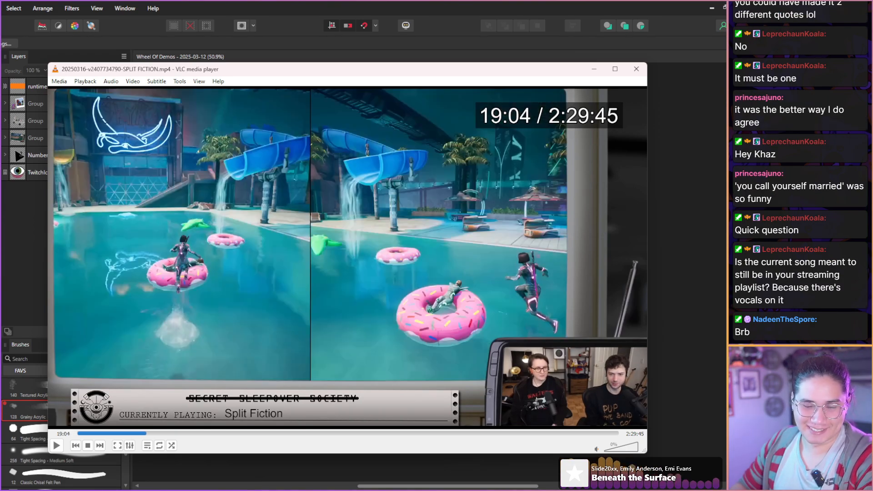
{"action": "key", "text": "shift+Right"}
{"action": "key", "text": "shift+Right"}
{"action": "key", "text": "shift+Right"}
{"action": "key", "text": "shift+Right"}
{"action": "key", "text": "shift+Right"}
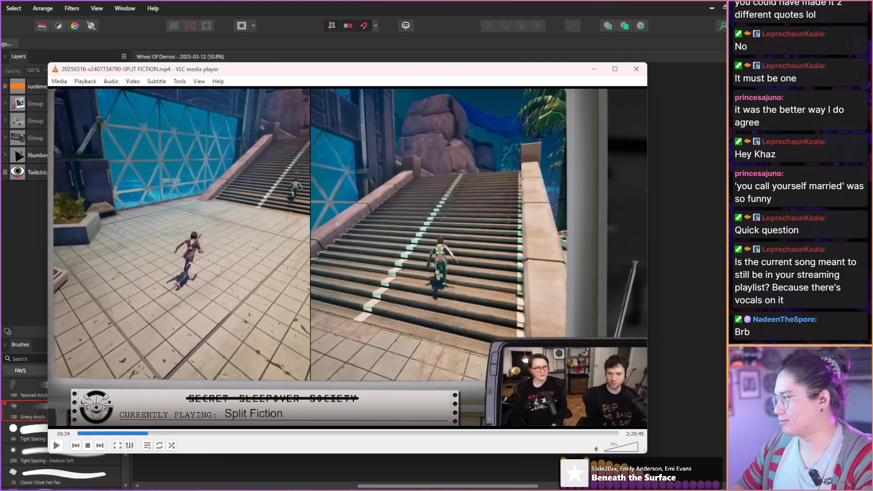
Skim the staircase, wooden deck and second pool scenes up to about 21:01 for usable host reactions.
{"action": "key", "text": "shift+Right"}
{"action": "key", "text": "shift+Right"}
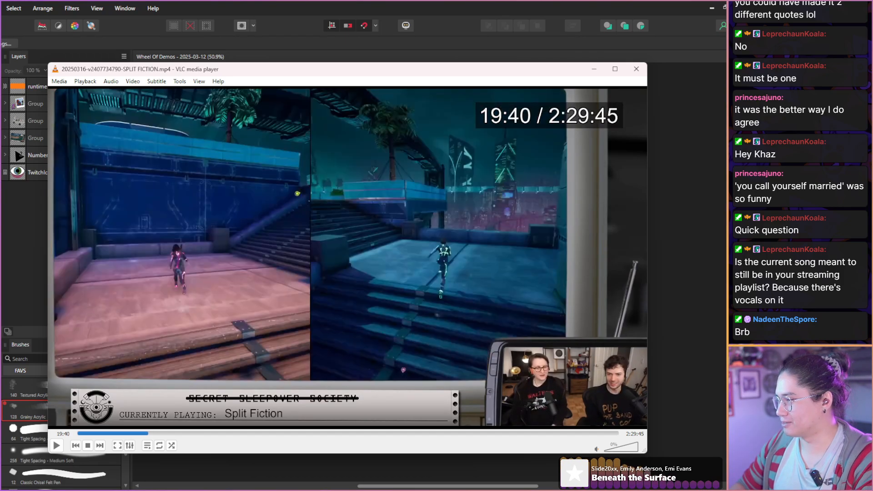
{"action": "key", "text": "shift+Right"}
{"action": "key", "text": "shift+Right"}
{"action": "key", "text": "shift+Right"}
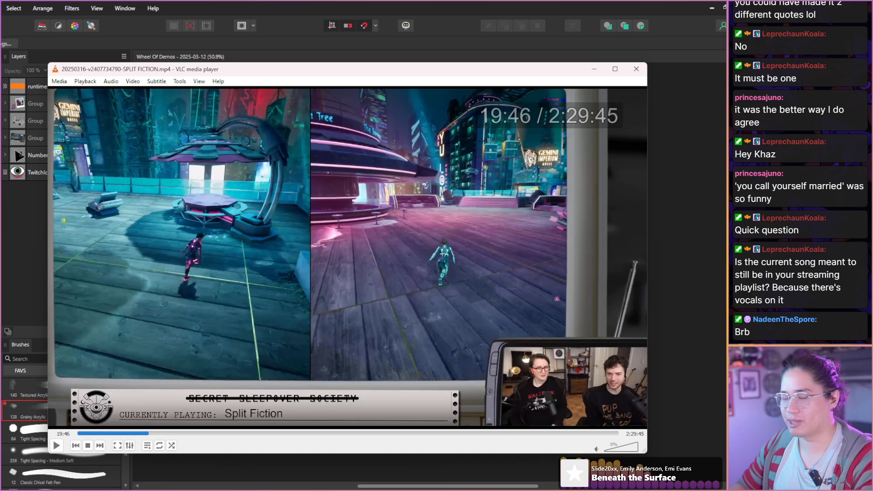
{"action": "key", "text": "shift+Right"}
{"action": "key", "text": "shift+Right"}
{"action": "key", "text": "shift+Right"}
{"action": "key", "text": "shift+Right"}
{"action": "key", "text": "shift+Right"}
{"action": "key", "text": "shift+Right"}
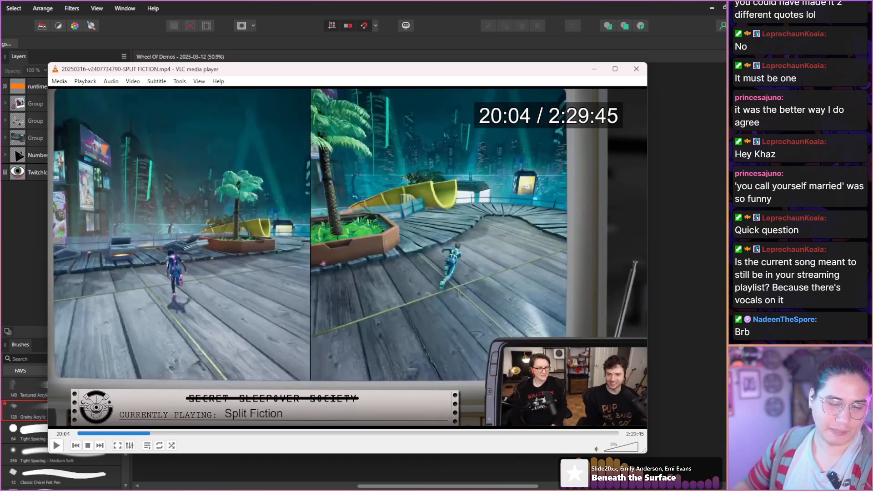
{"action": "key", "text": "shift+Right"}
{"action": "key", "text": "shift+Right"}
{"action": "key", "text": "shift+Right"}
{"action": "key", "text": "shift+Right"}
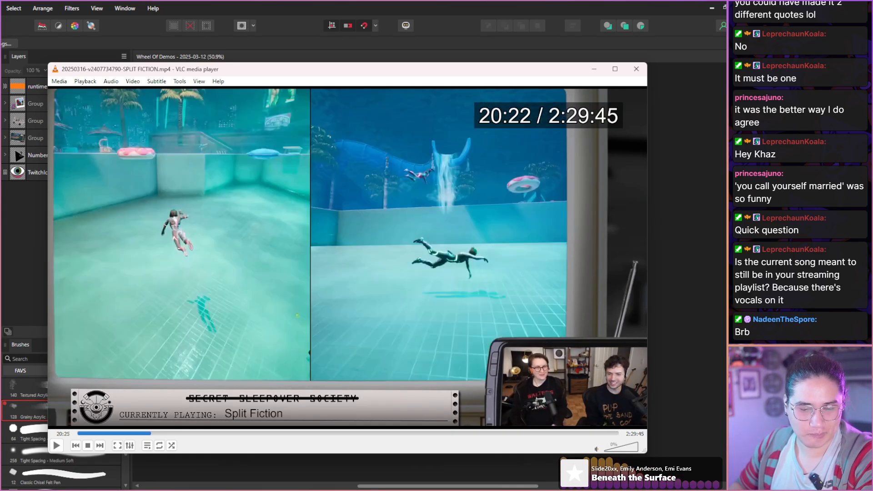
{"action": "key", "text": "shift+Right"}
{"action": "key", "text": "shift+Right"}
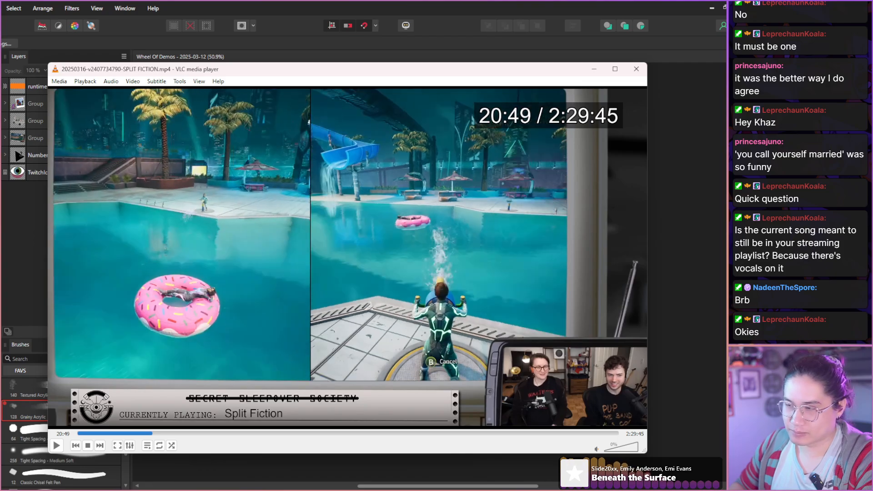
{"action": "key", "text": "shift+Right"}
{"action": "key", "text": "shift+Right"}
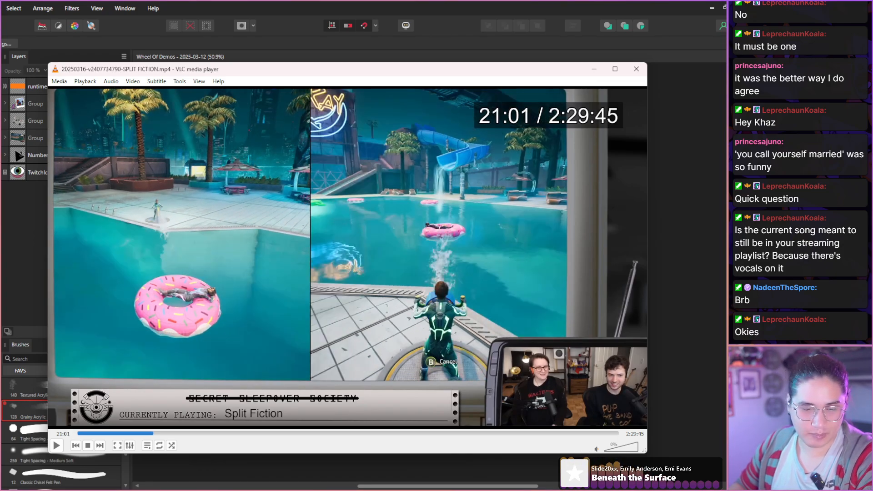
Examine the run across the neon terrace and the bench scene up to about 22:43 for game shots and expressions.
{"action": "key", "text": "shift+Right"}
{"action": "key", "text": "shift+Right"}
{"action": "key", "text": "shift+Right"}
{"action": "key", "text": "shift+Right"}
{"action": "key", "text": "shift+Right"}
{"action": "key", "text": "shift+Right"}
{"action": "key", "text": "shift+Right"}
{"action": "key", "text": "shift+Right"}
{"action": "key", "text": "shift+Right"}
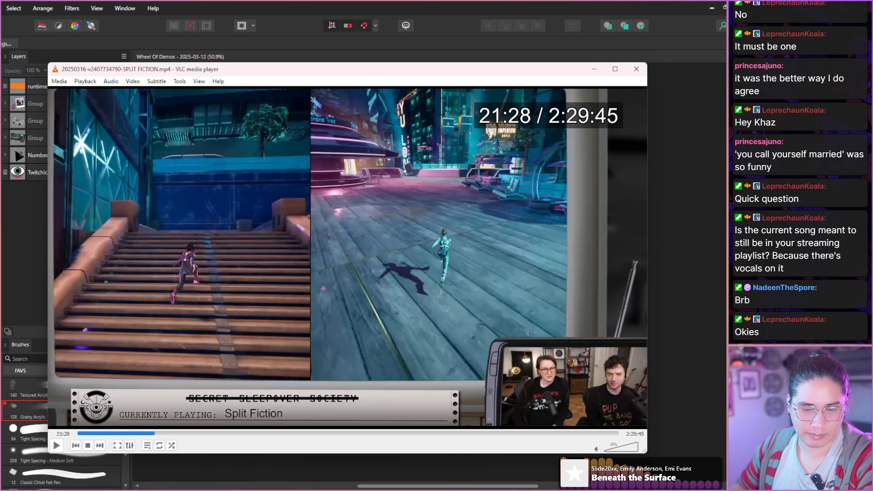
{"action": "key", "text": "shift+Right"}
{"action": "key", "text": "shift+Right"}
{"action": "key", "text": "shift+Right"}
{"action": "key", "text": "shift+Right"}
{"action": "key", "text": "shift+Right"}
{"action": "key", "text": "shift+Right"}
{"action": "key", "text": "shift+Right"}
{"action": "key", "text": "shift+Right"}
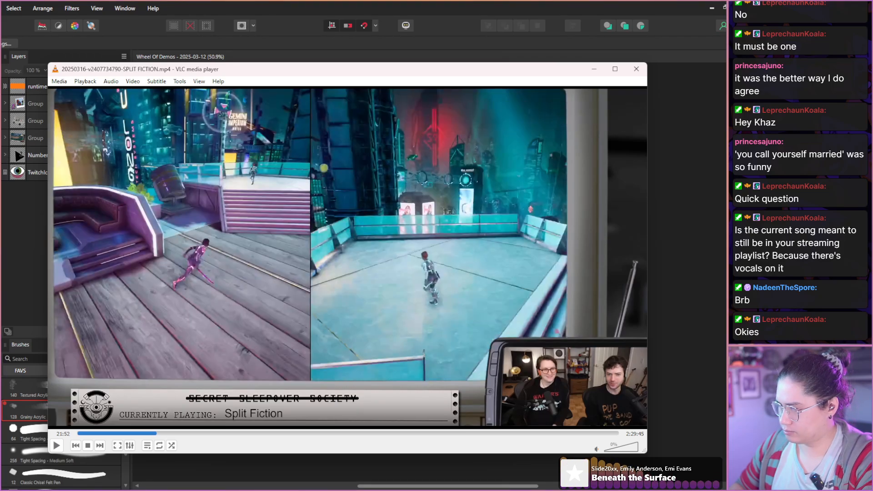
{"action": "key", "text": "shift+Right"}
{"action": "key", "text": "shift+Right"}
{"action": "key", "text": "shift+Right"}
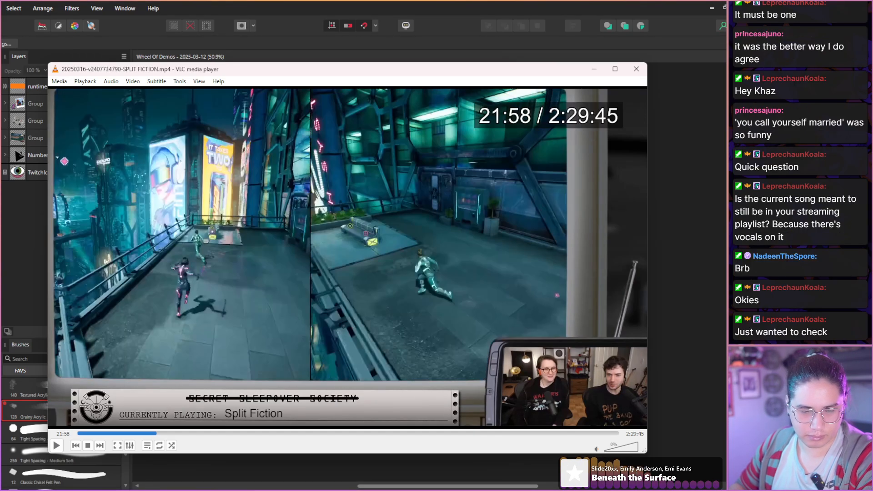
{"action": "key", "text": "shift+Right"}
{"action": "key", "text": "shift+Right"}
{"action": "key", "text": "shift+Right"}
{"action": "key", "text": "shift+Right"}
{"action": "key", "text": "shift+Right"}
{"action": "key", "text": "shift+Right"}
{"action": "key", "text": "shift+Right"}
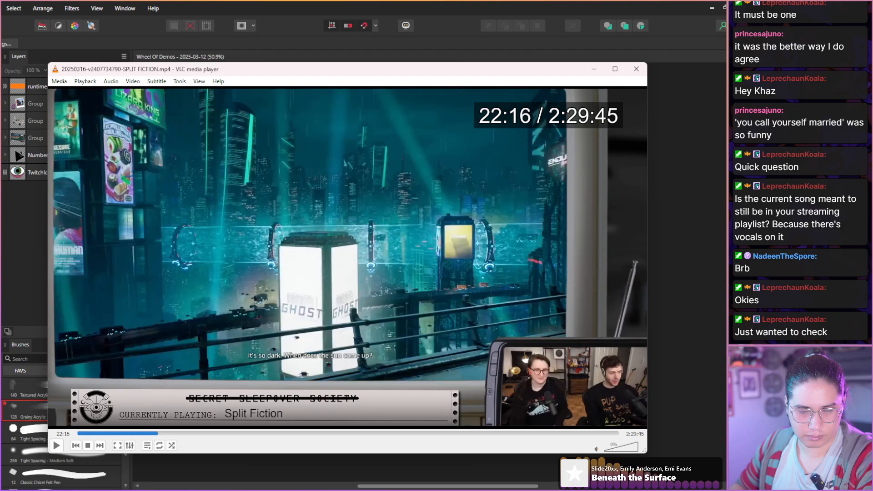
{"action": "key", "text": "shift+Right"}
{"action": "key", "text": "shift+Right"}
{"action": "key", "text": "shift+Right"}
{"action": "key", "text": "shift+Right"}
{"action": "key", "text": "shift+Right"}
{"action": "key", "text": "shift+Right"}
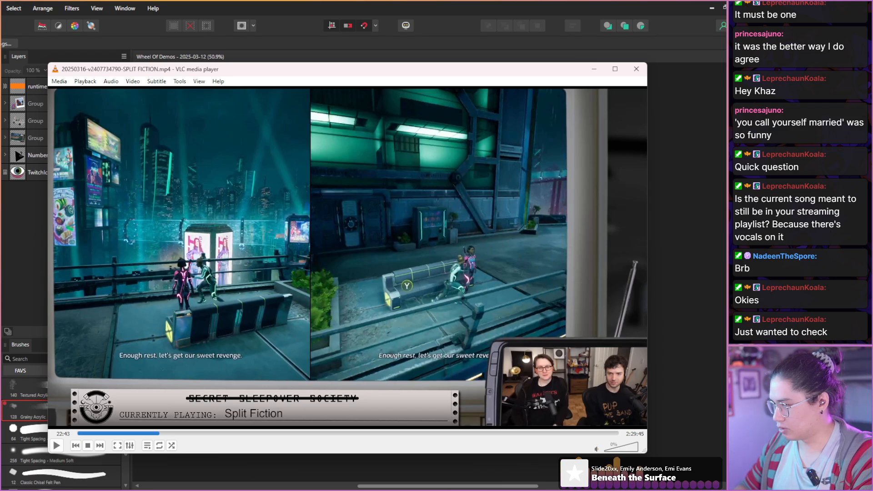
Skim the walkway and the swinging section above the city up to about 23:10.
{"action": "key", "text": "shift+Right"}
{"action": "key", "text": "shift+Right"}
{"action": "key", "text": "shift+Right"}
{"action": "key", "text": "shift+Right"}
{"action": "key", "text": "shift+Right"}
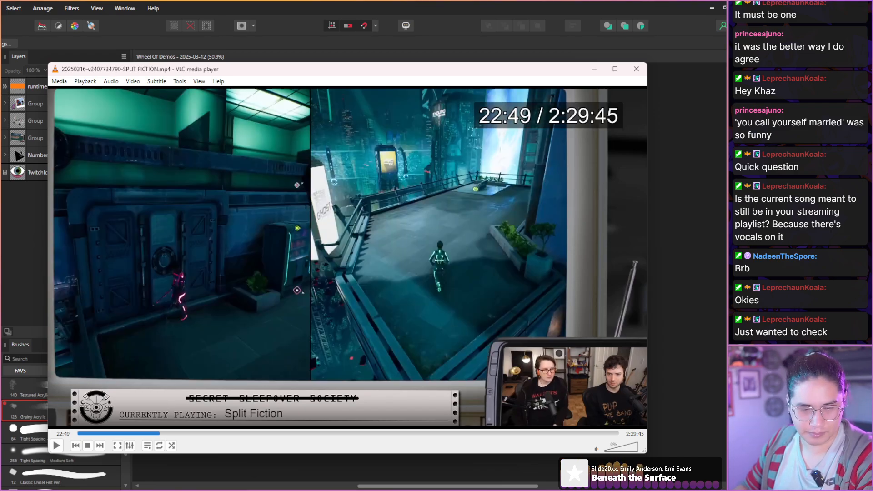
{"action": "key", "text": "shift+Right"}
{"action": "key", "text": "shift+Right"}
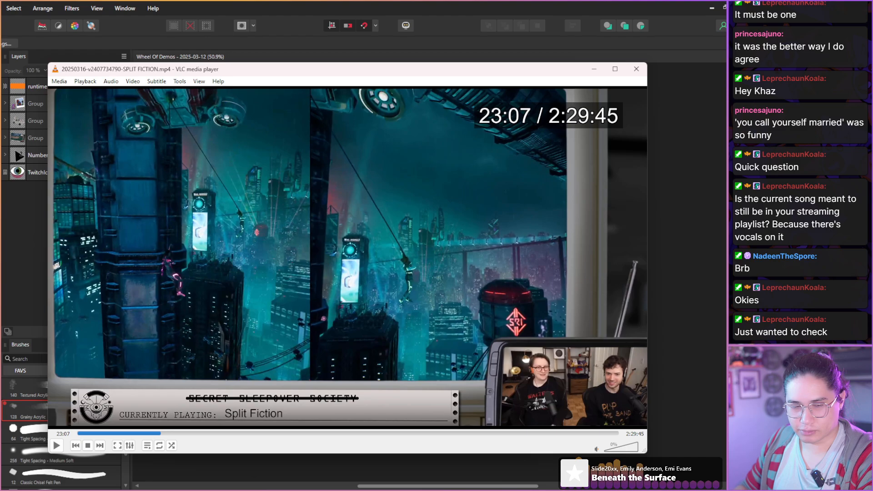
{"action": "key", "text": "shift+Right"}
{"action": "key", "text": "shift+Right"}
{"action": "key", "text": "shift+Right"}
{"action": "key", "text": "shift+Right"}
{"action": "key", "text": "shift+Right"}
{"action": "key", "text": "shift+Right"}
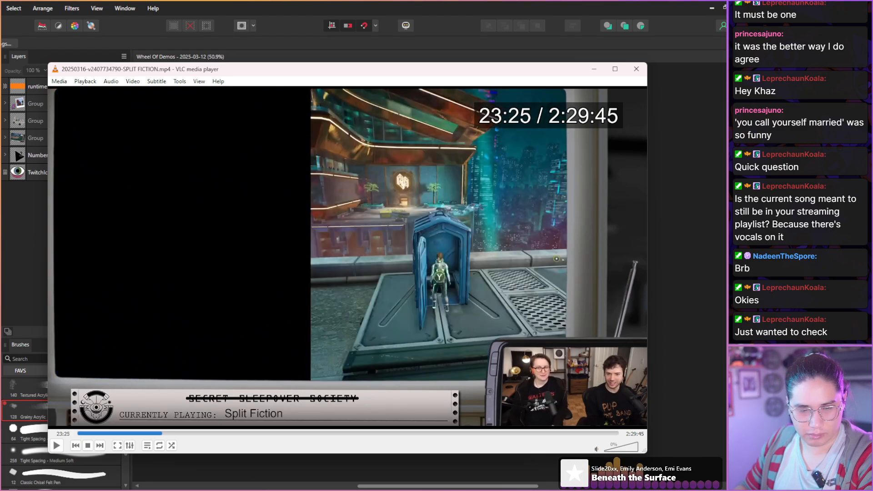
Examine the portable toilet scenes outside the Gemini Imperium Hotel up to about 24:25, checking the hosts' laughter.
{"action": "key", "text": "shift+Right"}
{"action": "key", "text": "shift+Right"}
{"action": "key", "text": "shift+Right"}
{"action": "key", "text": "shift+Right"}
{"action": "key", "text": "shift+Right"}
{"action": "key", "text": "shift+Right"}
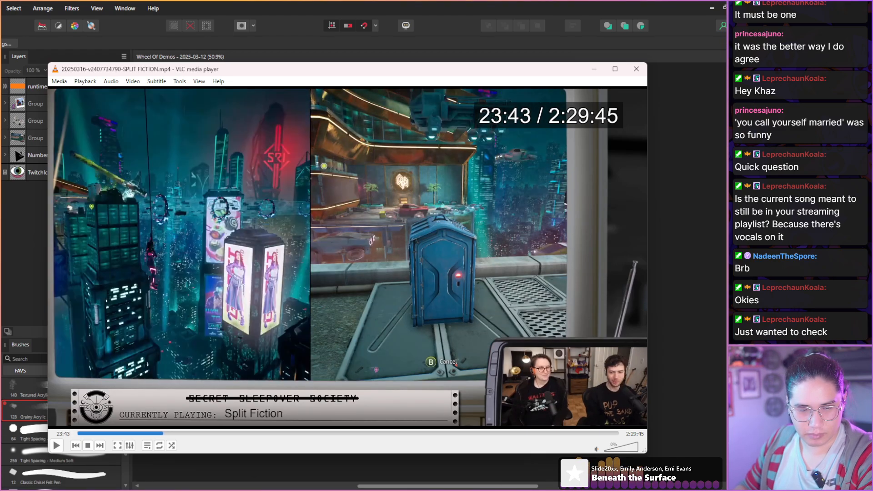
{"action": "key", "text": "shift+Right"}
{"action": "key", "text": "shift+Right"}
{"action": "key", "text": "shift+Right"}
{"action": "key", "text": "shift+Right"}
{"action": "key", "text": "shift+Right"}
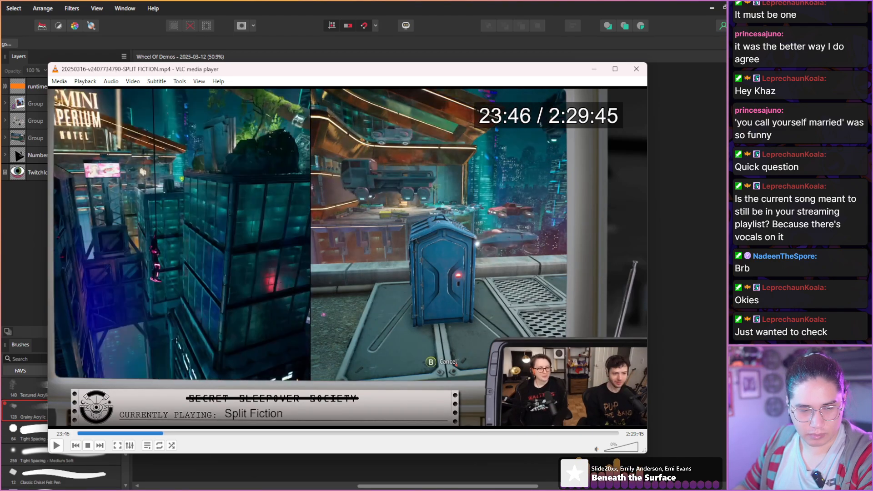
{"action": "key", "text": "shift+Right"}
{"action": "key", "text": "shift+Right"}
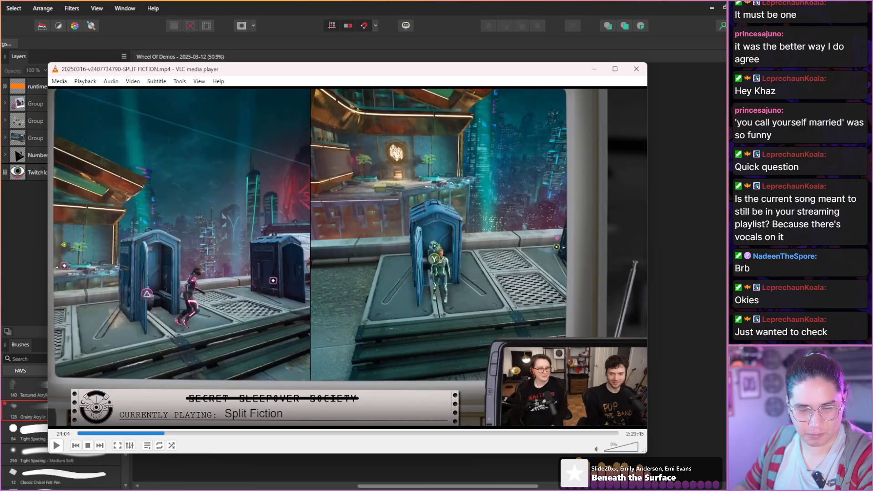
{"action": "key", "text": "shift+Right"}
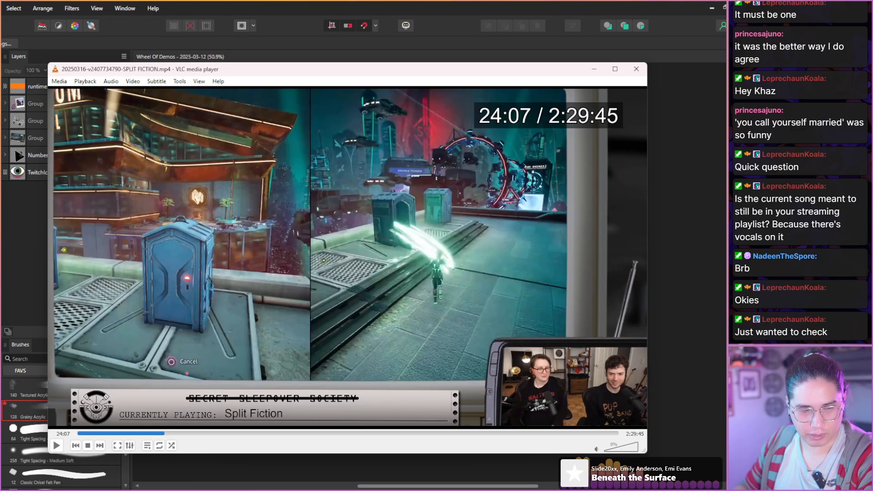
{"action": "key", "text": "shift+Right"}
{"action": "key", "text": "shift+Right"}
{"action": "key", "text": "shift+Right"}
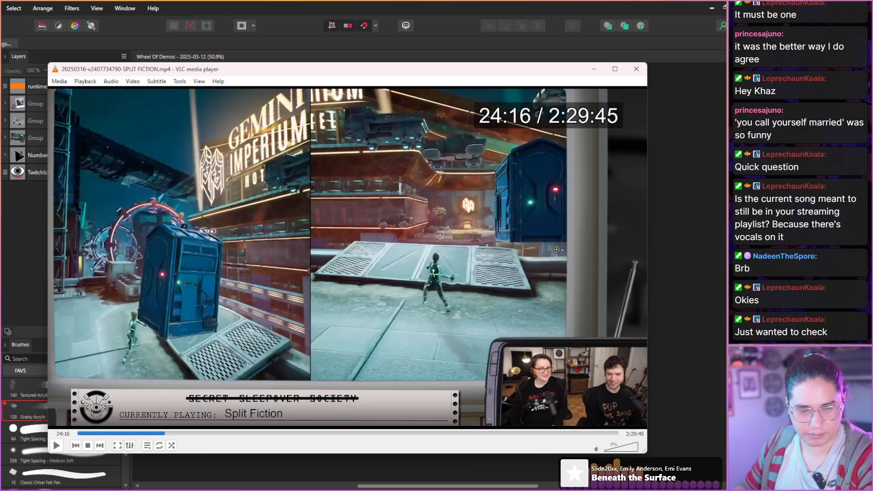
{"action": "key", "text": "shift+Right"}
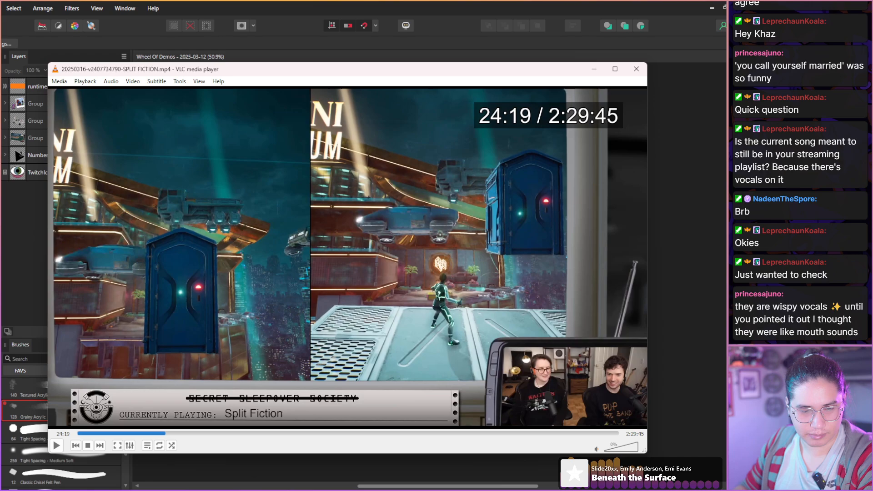
{"action": "key", "text": "shift+Right"}
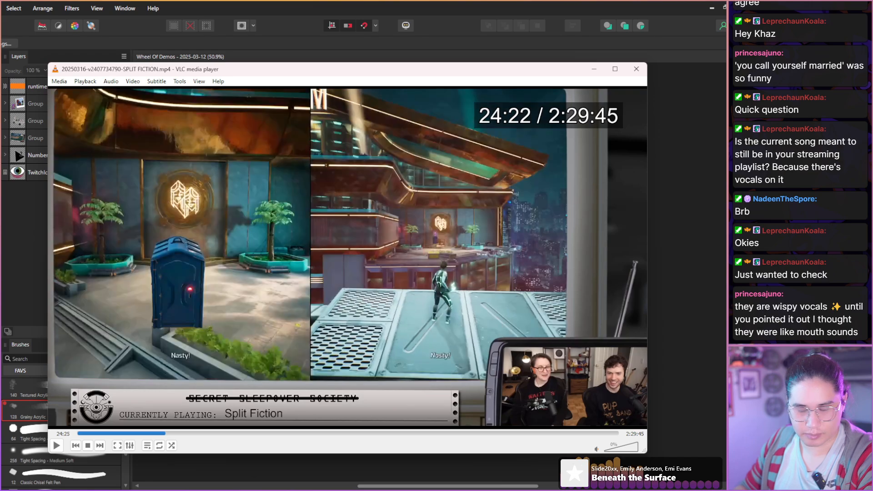
{"action": "key", "text": "shift+Right"}
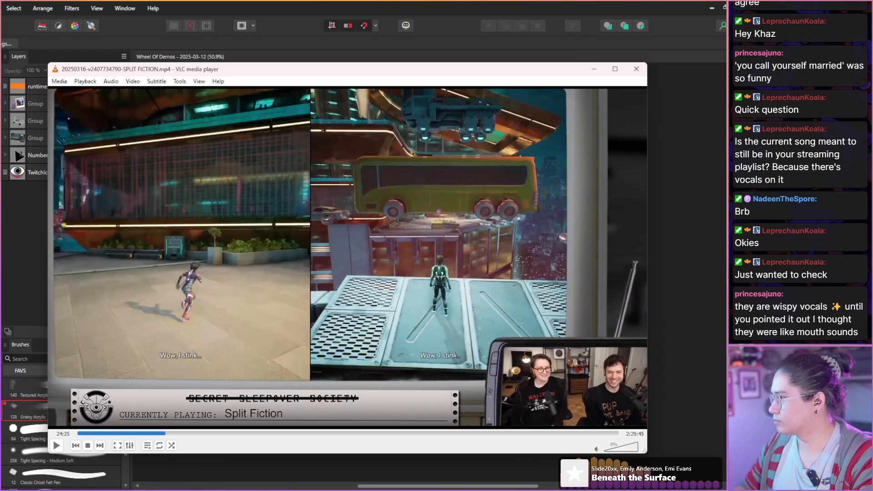
Skim the hotel forecourt, entrance and robot reception desk scenes up to about 25:31.
{"action": "key", "text": "shift+Right"}
{"action": "key", "text": "shift+Right"}
{"action": "key", "text": "shift+Right"}
{"action": "key", "text": "shift+Right"}
{"action": "key", "text": "shift+Right"}
{"action": "key", "text": "shift+Right"}
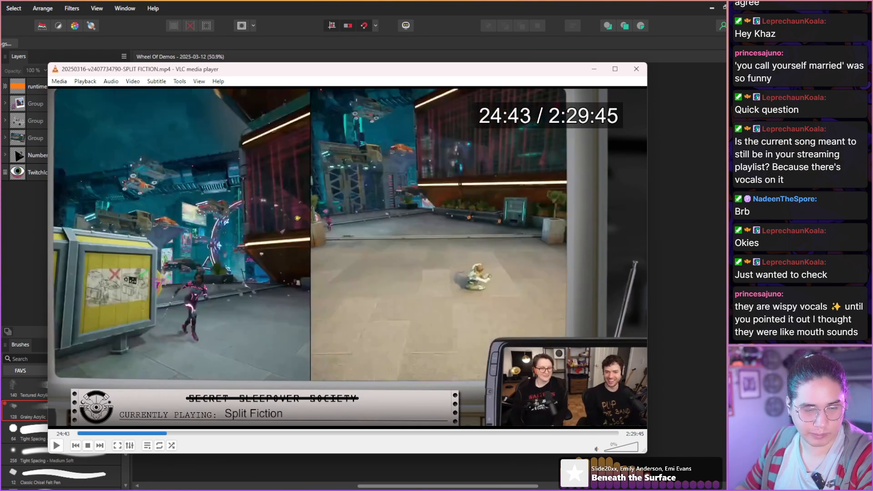
{"action": "key", "text": "shift+Right"}
{"action": "key", "text": "shift+Right"}
{"action": "key", "text": "shift+Right"}
{"action": "key", "text": "shift+Right"}
{"action": "key", "text": "shift+Right"}
{"action": "key", "text": "shift+Right"}
{"action": "key", "text": "shift+Right"}
{"action": "key", "text": "shift+Right"}
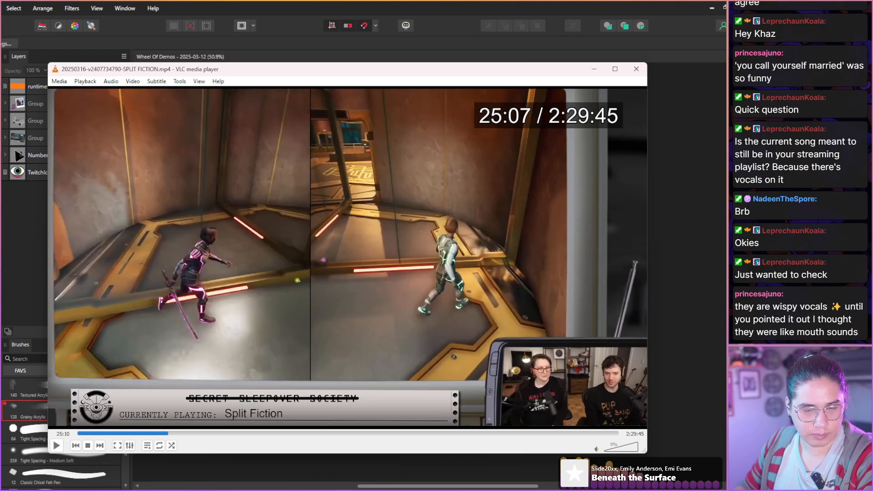
{"action": "key", "text": "shift+Right"}
{"action": "key", "text": "shift+Right"}
{"action": "key", "text": "shift+Right"}
{"action": "key", "text": "shift+Right"}
{"action": "key", "text": "shift+Right"}
{"action": "key", "text": "shift+Right"}
{"action": "key", "text": "shift+Right"}
{"action": "key", "text": "shift+Right"}
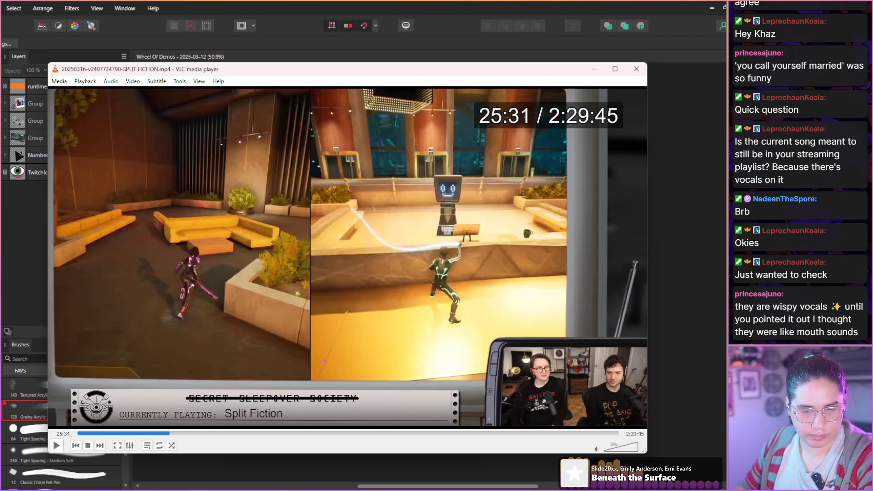
Skim the hotel lobby exploration in short jumps up to the elevators at about 26:28.
{"action": "key", "text": "shift+Right"}
{"action": "key", "text": "shift+Right"}
{"action": "key", "text": "shift+Right"}
{"action": "key", "text": "shift+Right"}
{"action": "key", "text": "shift+Right"}
{"action": "key", "text": "shift+Right"}
{"action": "key", "text": "shift+Right"}
{"action": "key", "text": "shift+Right"}
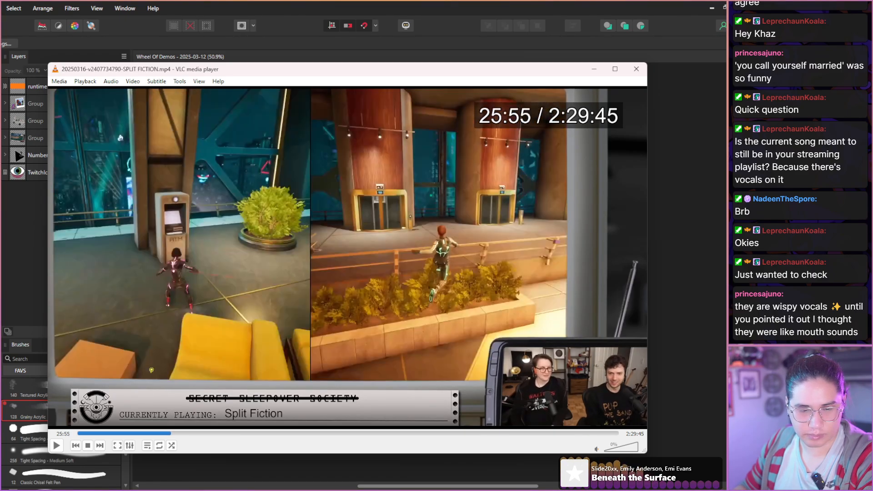
{"action": "key", "text": "shift+Right"}
{"action": "key", "text": "shift+Right"}
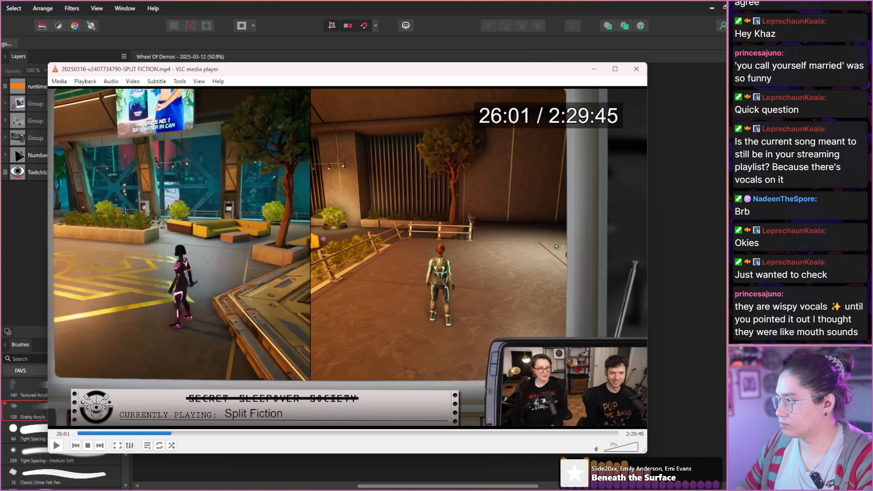
{"action": "key", "text": "shift+Right"}
{"action": "key", "text": "shift+Right"}
{"action": "key", "text": "shift+Right"}
{"action": "key", "text": "shift+Right"}
{"action": "key", "text": "shift+Right"}
{"action": "key", "text": "shift+Right"}
{"action": "key", "text": "shift+Right"}
{"action": "key", "text": "shift+Right"}
{"action": "key", "text": "shift+Right"}
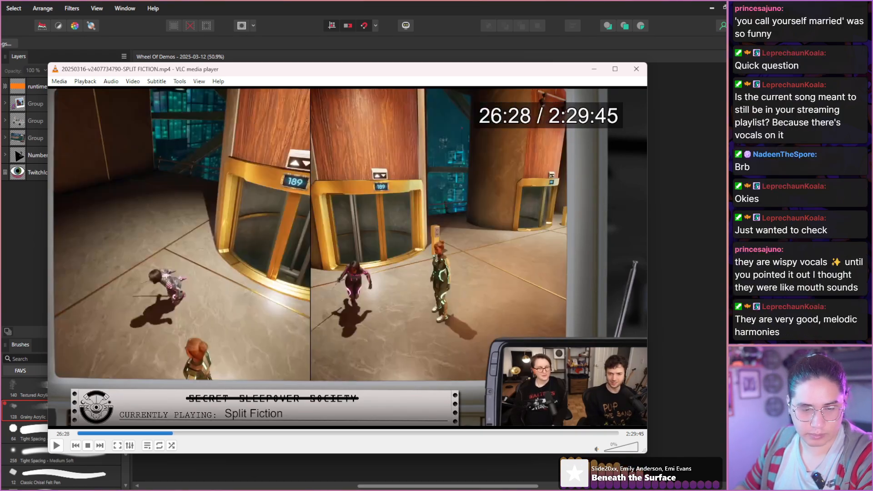
Move the recording to the two characters inside the elevator at about 26:52 and start a screen snip.
{"action": "key", "text": "shift+Right"}
{"action": "key", "text": "shift+Right"}
{"action": "key", "text": "shift+Right"}
{"action": "key", "text": "shift+Right"}
{"action": "key", "text": "shift+Right"}
{"action": "key", "text": "shift+Right"}
{"action": "key", "text": "shift+Right"}
{"action": "key", "text": "shift+Right"}
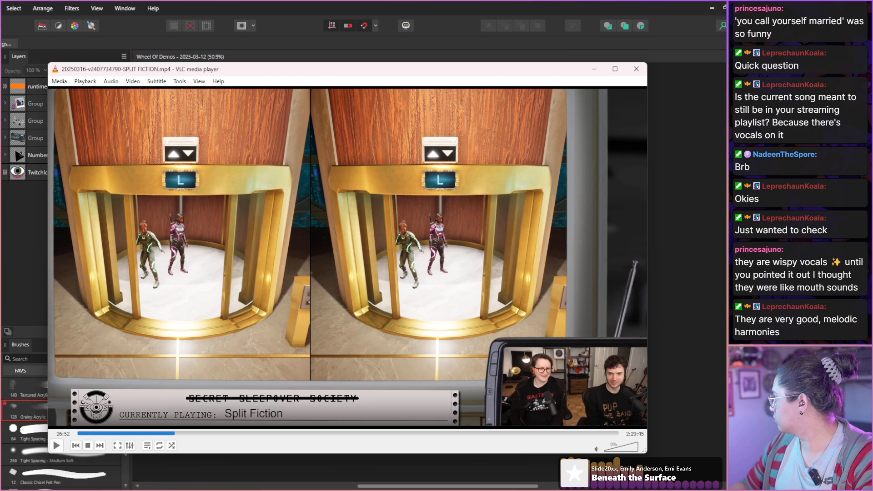
{"action": "key", "text": "super+shift+s"}
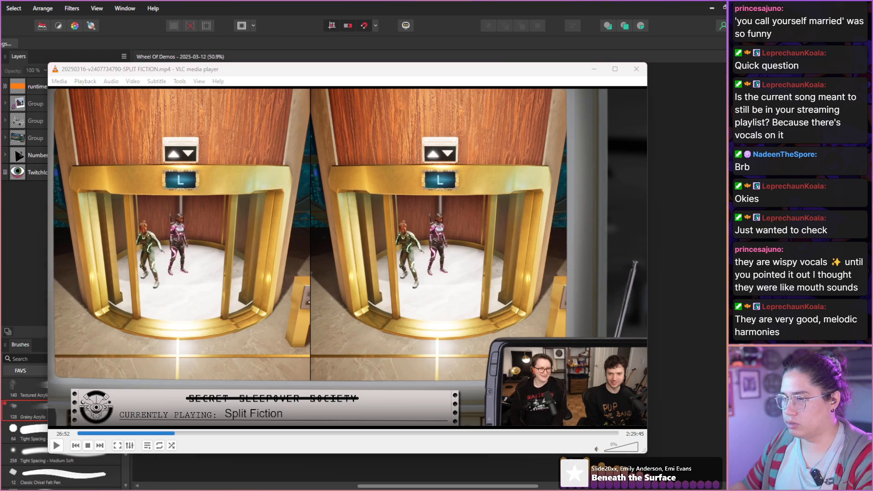
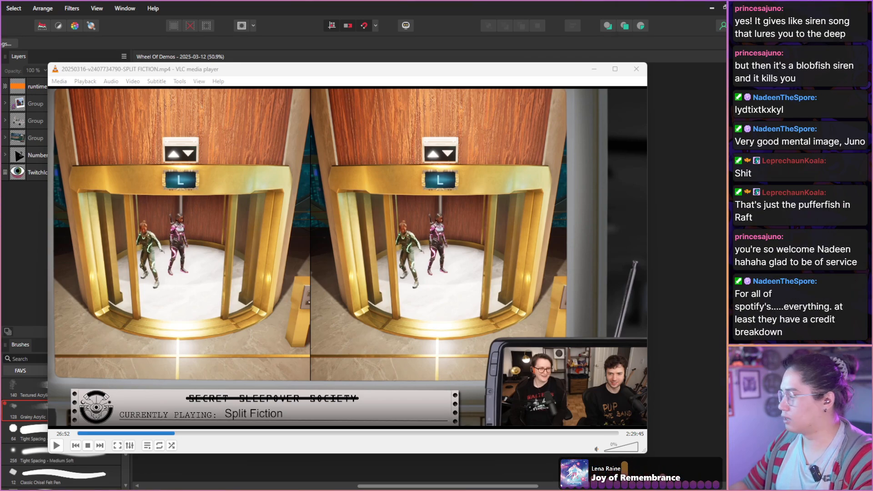
Bring up the music player, go back to the previous track, and enlarge the window to read its full credits.
{"action": "left_click_drag", "start_coordinate": [724, 41], "coordinate": [291, 44]}
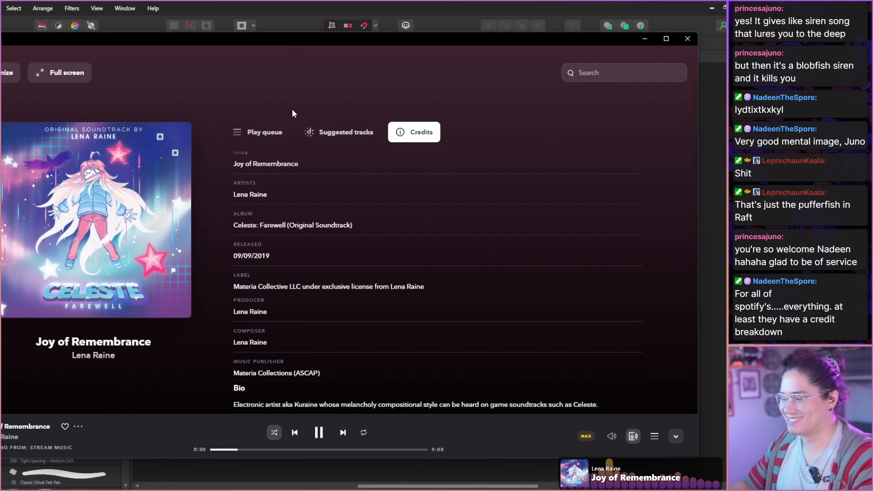
{"action": "left_click", "coordinate": [296, 435]}
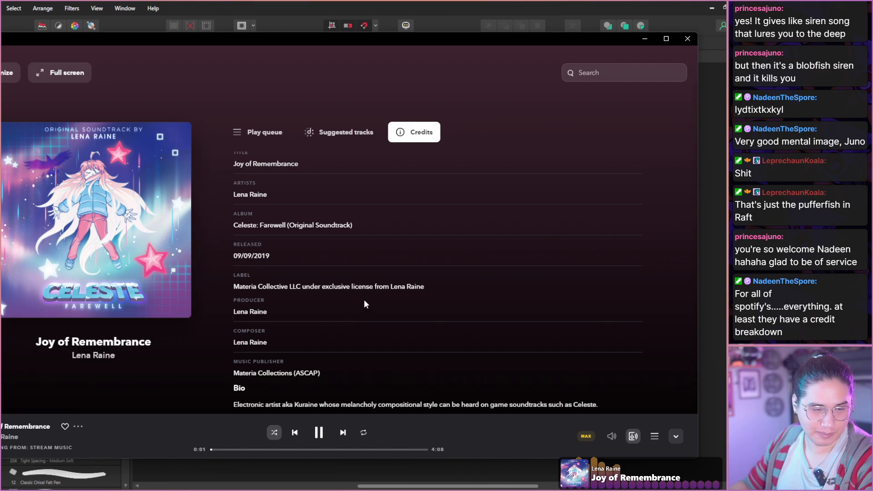
{"action": "left_click", "coordinate": [296, 435]}
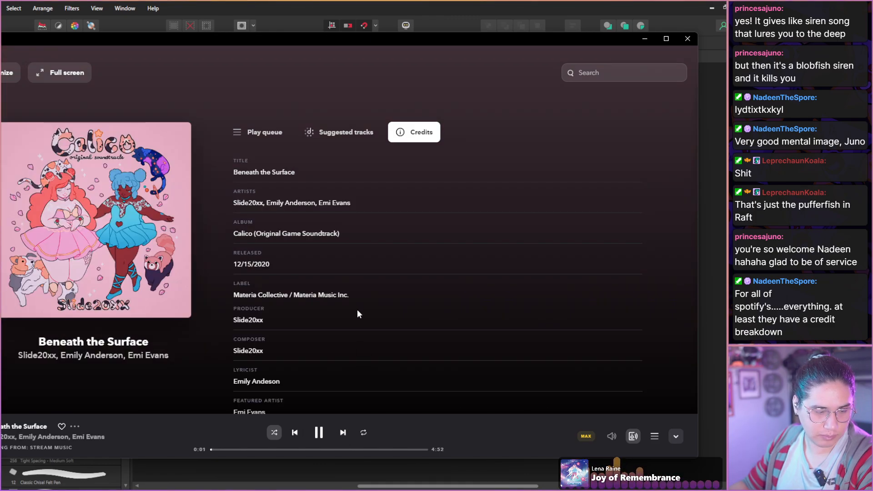
{"action": "scroll", "coordinate": [309, 300], "scroll_direction": "down", "scroll_amount": 1}
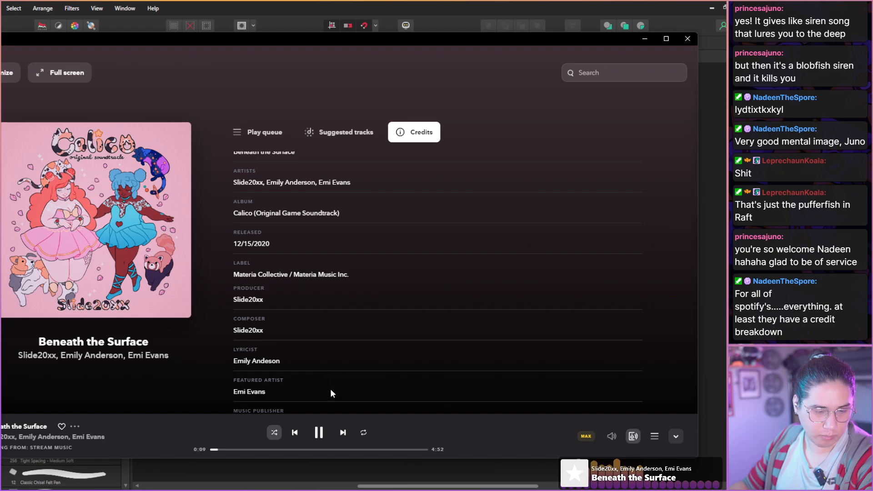
{"action": "left_click_drag", "start_coordinate": [398, 41], "coordinate": [399, 28]}
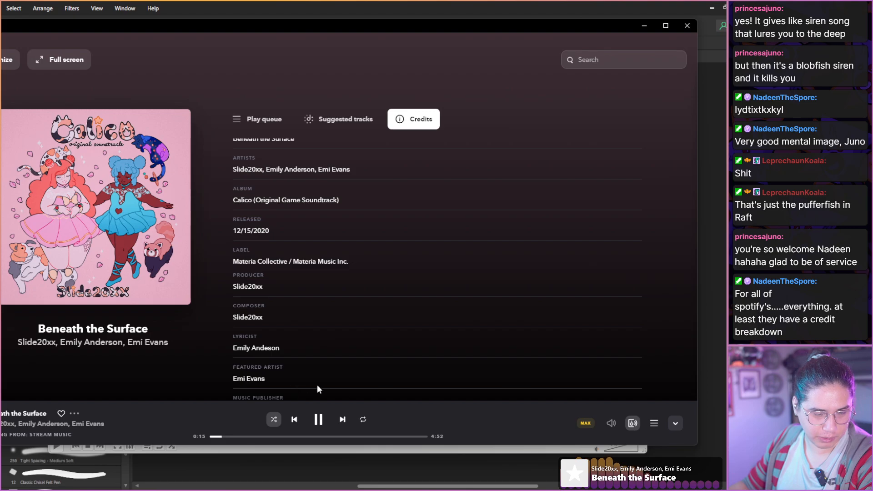
{"action": "left_click_drag", "start_coordinate": [471, 445], "coordinate": [468, 487]}
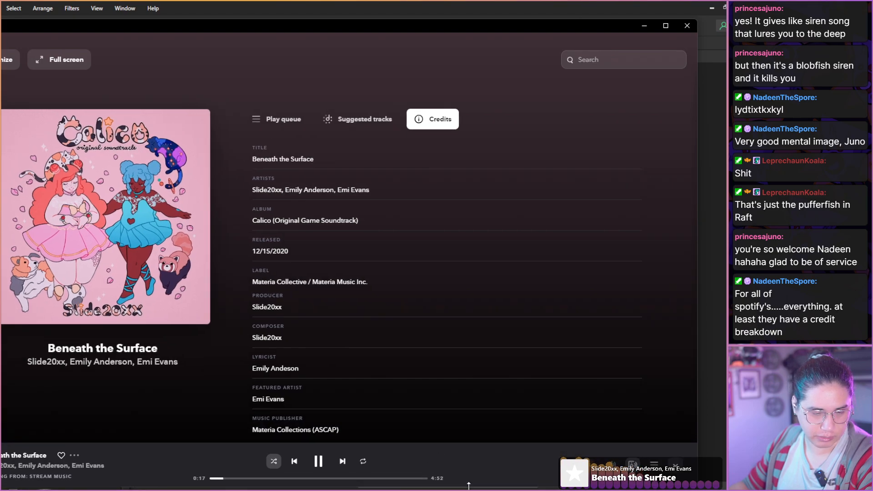
{"action": "mouse_move", "coordinate": [304, 23]}
{"action": "left_mouse_down"}
{"action": "mouse_move", "coordinate": [284, 15]}
{"action": "mouse_move", "coordinate": [306, 11]}
{"action": "left_mouse_up"}
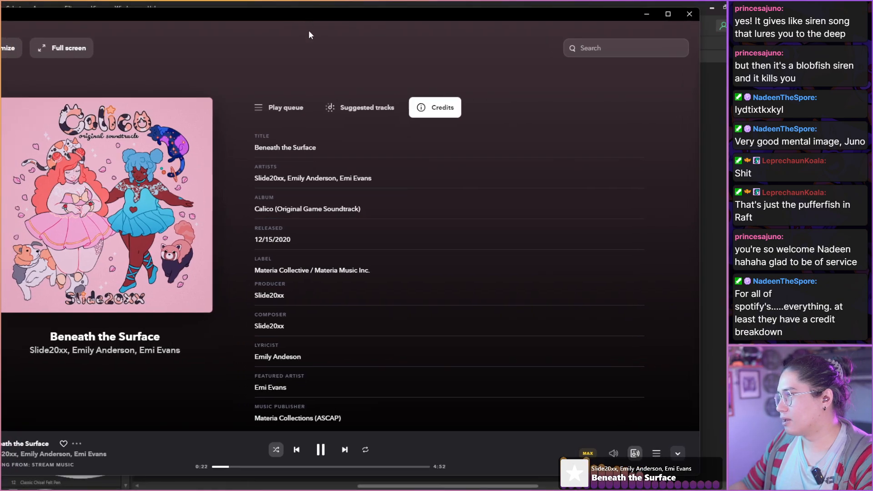
Look up the credited lyricist's page and go back through the previously viewed artist pages.
{"action": "left_click", "coordinate": [290, 358]}
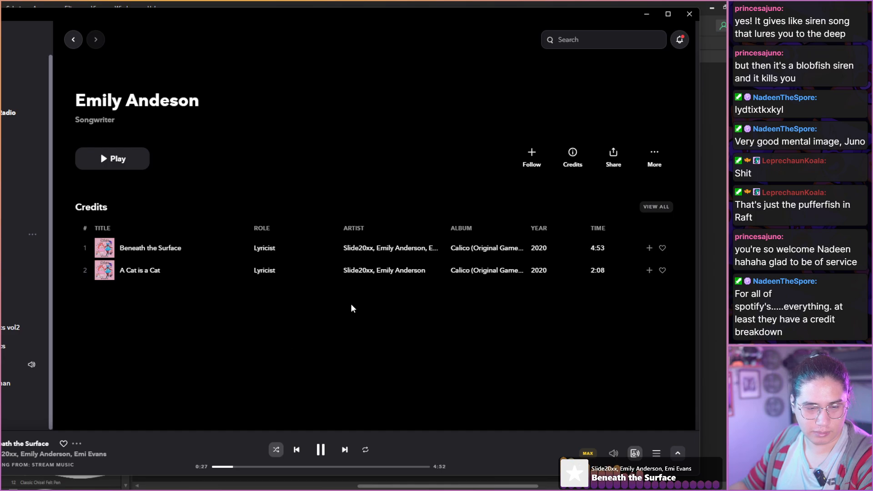
{"action": "left_click", "coordinate": [71, 41]}
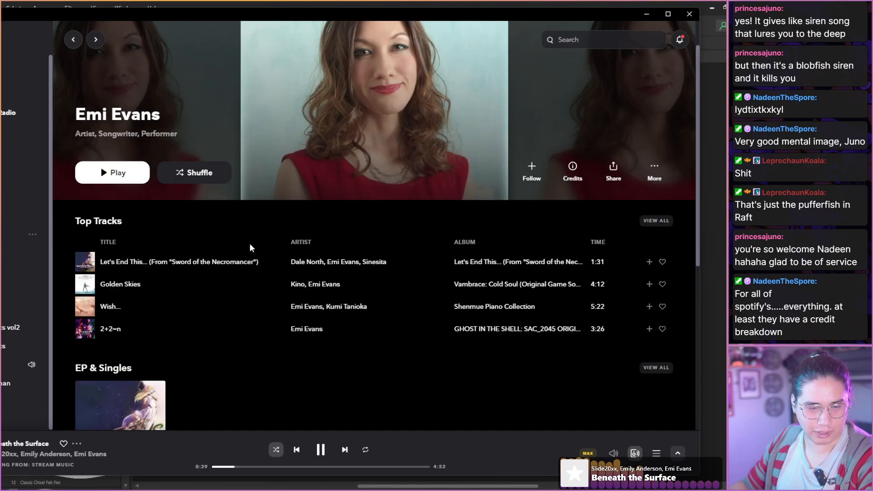
{"action": "left_click", "coordinate": [73, 42]}
Skip to the next track and move the music player window off this screen.
{"action": "left_click", "coordinate": [345, 449]}
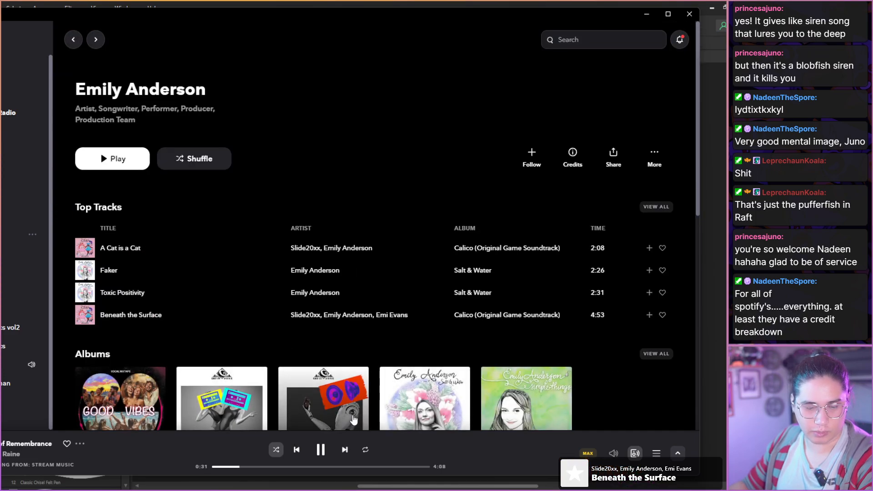
{"action": "left_click_drag", "start_coordinate": [326, 17], "coordinate": [872, 29]}
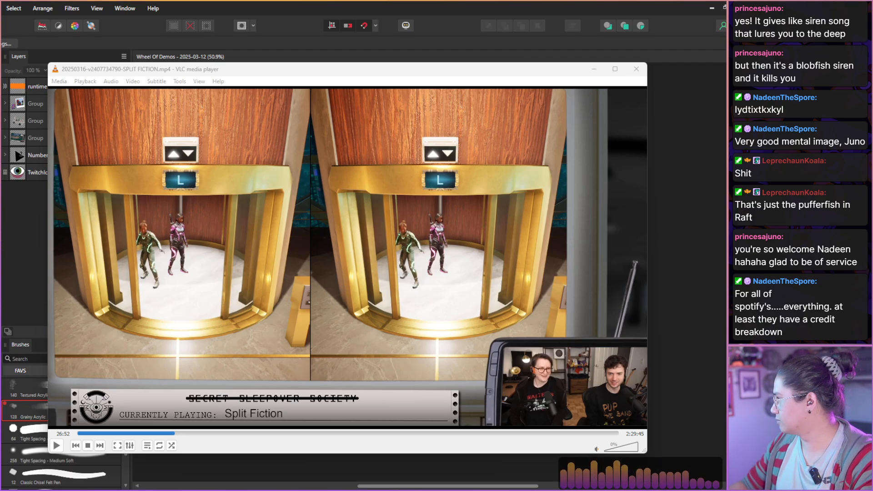
Advance the Split Fiction recording to the orange motorcycle shot at 37:12 and save a snapshot of that frame.
{"action": "left_click", "coordinate": [467, 231]}
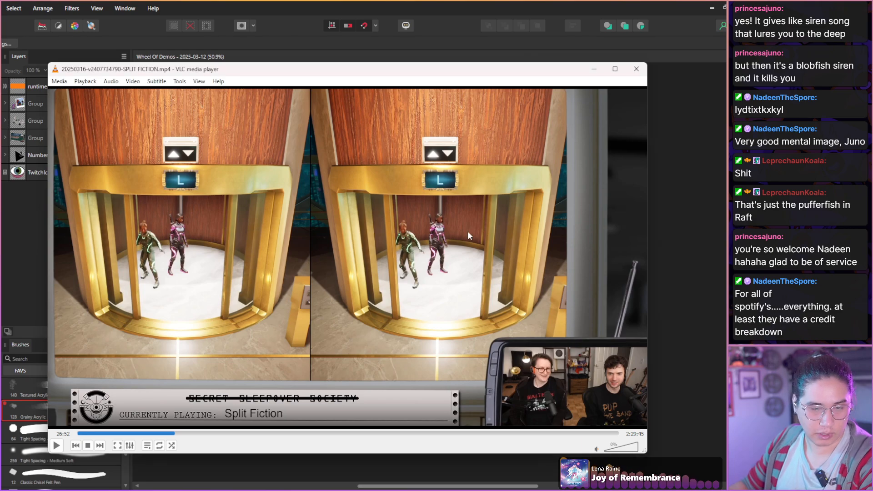
{"action": "key", "text": "shift+Right"}
{"action": "key", "text": "shift+Right"}
{"action": "key", "text": "shift+Right"}
{"action": "key", "text": "shift+Right"}
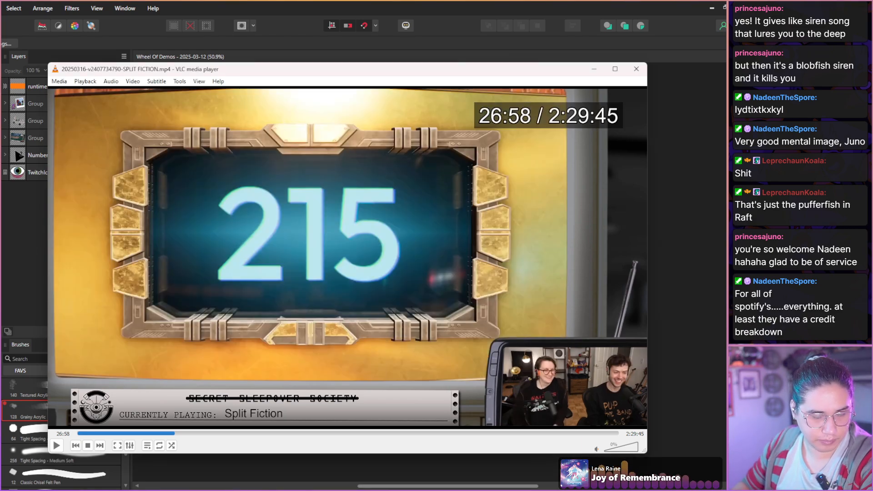
{"action": "key", "text": "shift+Right"}
{"action": "key", "text": "shift+Right"}
{"action": "key", "text": "shift+Right"}
{"action": "key", "text": "shift+Right"}
{"action": "key", "text": "shift+Right"}
{"action": "key", "text": "shift+Right"}
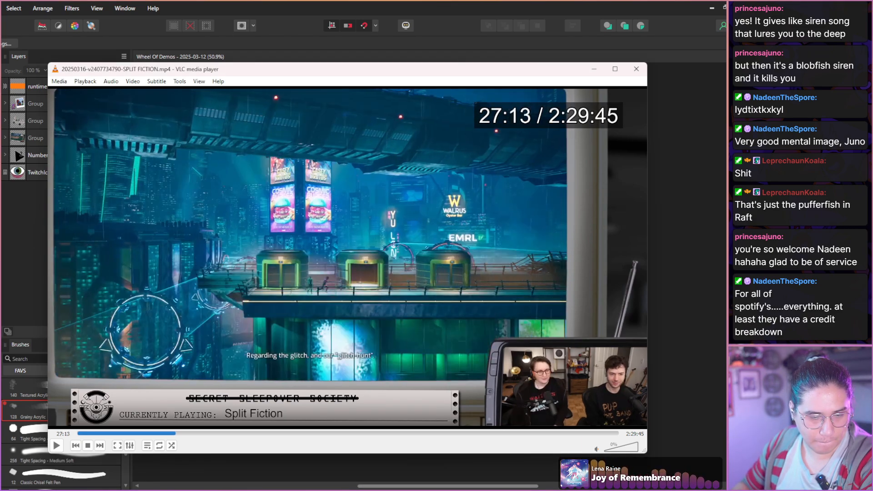
{"action": "key", "text": "shift+Right"}
{"action": "key", "text": "shift+Right"}
{"action": "key", "text": "shift+Right"}
{"action": "key", "text": "shift+Right"}
{"action": "key", "text": "shift+Right"}
{"action": "key", "text": "shift+Right"}
{"action": "key", "text": "shift+Right"}
{"action": "key", "text": "shift+Right"}
{"action": "key", "text": "shift+Right"}
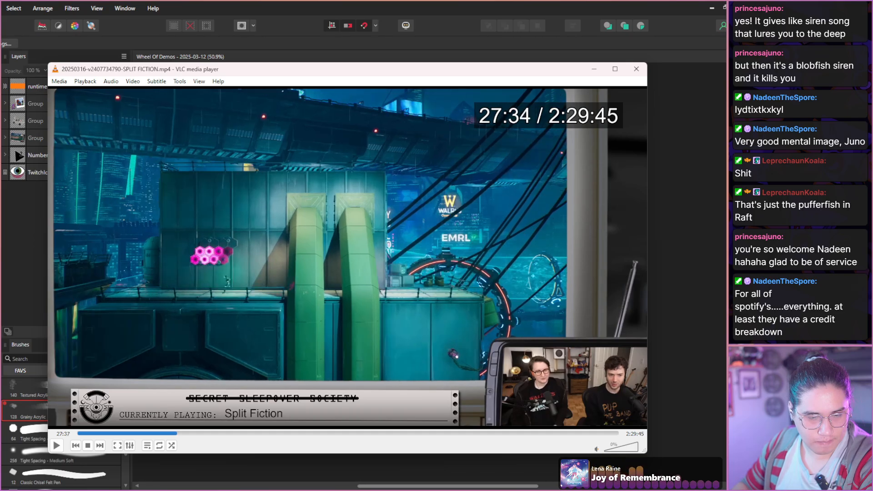
{"action": "key", "text": "shift+Right"}
{"action": "key", "text": "shift+Right"}
{"action": "key", "text": "shift+Right"}
{"action": "key", "text": "shift+Right"}
{"action": "key", "text": "shift+Right"}
{"action": "key", "text": "shift+Right"}
{"action": "key", "text": "shift+Right"}
{"action": "key", "text": "shift+Right"}
{"action": "key", "text": "shift+Right"}
{"action": "key", "text": "shift+Right"}
{"action": "key", "text": "shift+Right"}
{"action": "key", "text": "shift+Right"}
{"action": "key", "text": "shift+Right"}
{"action": "key", "text": "shift+Right"}
{"action": "key", "text": "shift+Right"}
{"action": "key", "text": "shift+Right"}
{"action": "key", "text": "shift+Right"}
{"action": "key", "text": "shift+Right"}
{"action": "key", "text": "shift+Right"}
{"action": "key", "text": "shift+Right"}
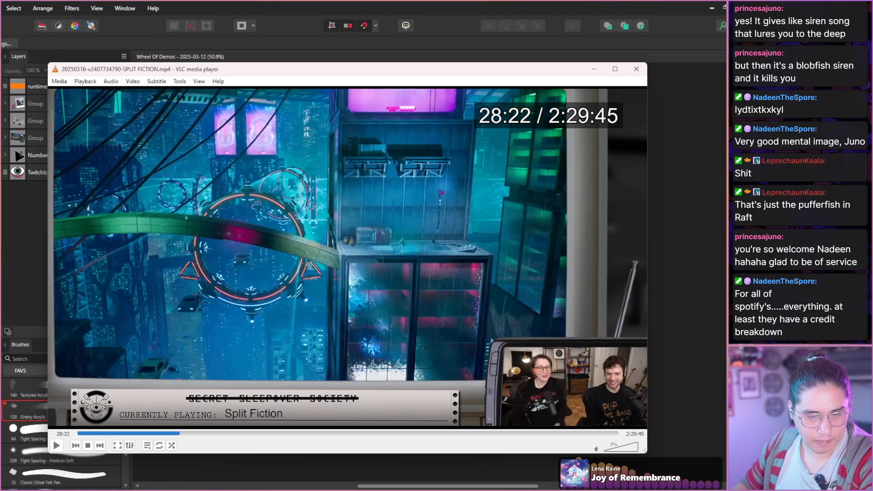
{"action": "key", "text": "shift+Right"}
{"action": "key", "text": "shift+Right"}
{"action": "key", "text": "shift+Right"}
{"action": "key", "text": "shift+Right"}
{"action": "key", "text": "shift+Right"}
{"action": "key", "text": "shift+Right"}
{"action": "key", "text": "shift+Right"}
{"action": "key", "text": "shift+Right"}
{"action": "key", "text": "shift+Right"}
{"action": "key", "text": "shift+Right"}
{"action": "key", "text": "shift+Right"}
{"action": "key", "text": "shift+Right"}
{"action": "key", "text": "shift+Right"}
{"action": "key", "text": "shift+Right"}
{"action": "key", "text": "shift+Right"}
{"action": "key", "text": "shift+Right"}
{"action": "key", "text": "shift+Right"}
{"action": "key", "text": "shift+Right"}
{"action": "key", "text": "shift+Right"}
{"action": "key", "text": "shift+Right"}
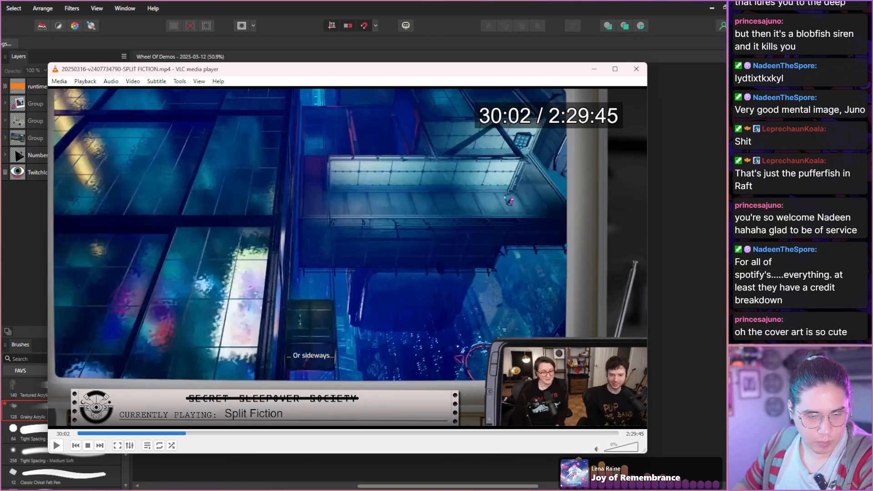
{"action": "key", "text": "shift+Right"}
{"action": "key", "text": "shift+Right"}
{"action": "key", "text": "shift+Right"}
{"action": "key", "text": "shift+Right"}
{"action": "key", "text": "shift+Right"}
{"action": "key", "text": "shift+Right"}
{"action": "key", "text": "shift+Right"}
{"action": "key", "text": "shift+Right"}
{"action": "key", "text": "shift+Right"}
{"action": "key", "text": "shift+Right"}
{"action": "key", "text": "shift+Right"}
{"action": "key", "text": "shift+Right"}
{"action": "key", "text": "shift+Right"}
{"action": "key", "text": "shift+Right"}
{"action": "key", "text": "shift+Right"}
{"action": "key", "text": "shift+Right"}
{"action": "key", "text": "shift+Right"}
{"action": "key", "text": "shift+Right"}
{"action": "key", "text": "shift+Right"}
{"action": "key", "text": "shift+Right"}
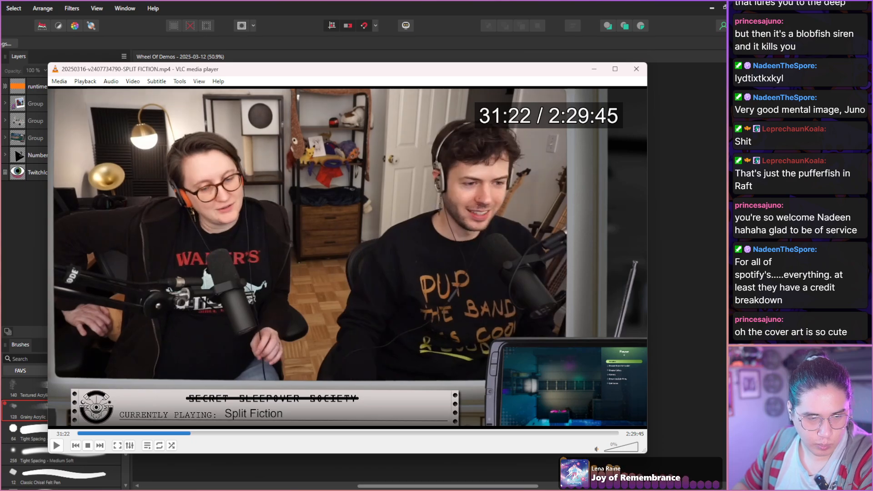
{"action": "key", "text": "shift+Right"}
{"action": "key", "text": "shift+Right"}
{"action": "key", "text": "shift+Right"}
{"action": "key", "text": "shift+Right"}
{"action": "key", "text": "shift+Right"}
{"action": "key", "text": "shift+Right"}
{"action": "key", "text": "shift+Right"}
{"action": "key", "text": "shift+Right"}
{"action": "key", "text": "shift+Right"}
{"action": "key", "text": "shift+Right"}
{"action": "key", "text": "shift+Right"}
{"action": "key", "text": "shift+Right"}
{"action": "key", "text": "shift+Right"}
{"action": "key", "text": "shift+Right"}
{"action": "key", "text": "shift+Right"}
{"action": "key", "text": "shift+Right"}
{"action": "key", "text": "shift+Right"}
{"action": "key", "text": "shift+Right"}
{"action": "key", "text": "shift+Right"}
{"action": "key", "text": "shift+Right"}
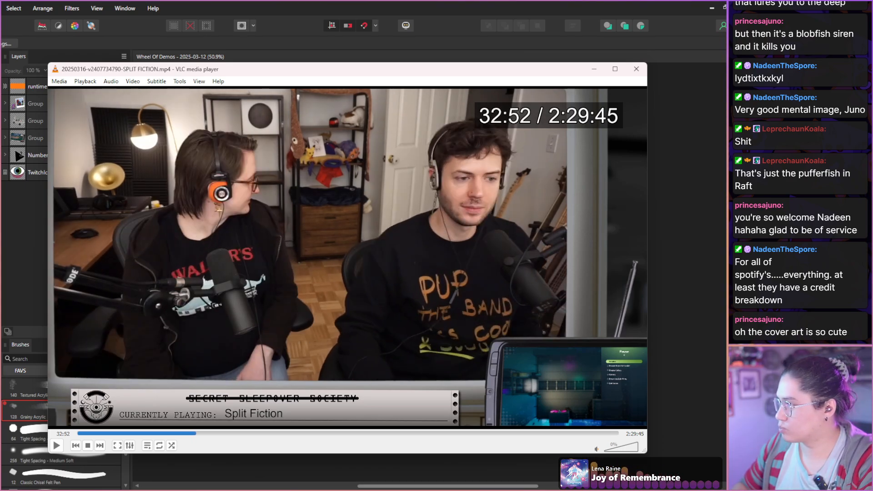
{"action": "key", "text": "shift+Right"}
{"action": "key", "text": "shift+Right"}
{"action": "key", "text": "shift+Right"}
{"action": "key", "text": "shift+Right"}
{"action": "key", "text": "shift+Right"}
{"action": "key", "text": "shift+Right"}
{"action": "key", "text": "shift+Right"}
{"action": "key", "text": "shift+Right"}
{"action": "key", "text": "shift+Right"}
{"action": "key", "text": "shift+Right"}
{"action": "key", "text": "shift+Right"}
{"action": "key", "text": "shift+Right"}
{"action": "key", "text": "shift+Right"}
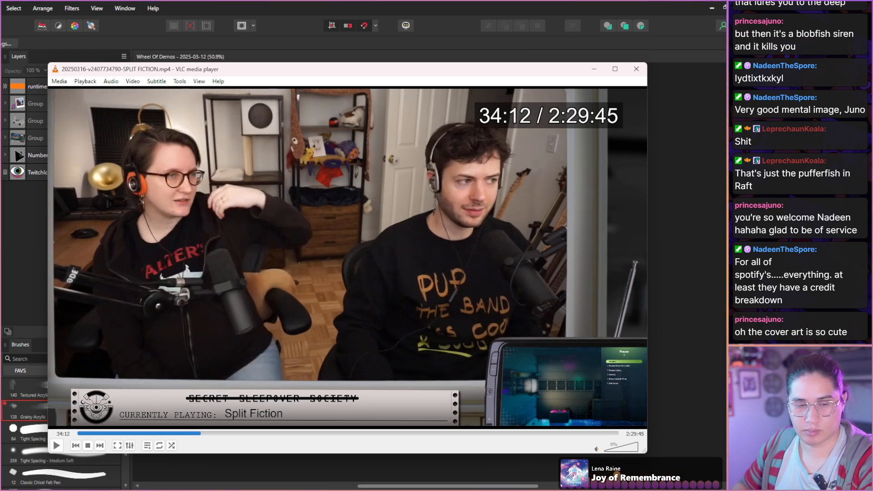
{"action": "key", "text": "shift+Right"}
{"action": "key", "text": "shift+Right"}
{"action": "key", "text": "shift+Right"}
{"action": "key", "text": "shift+Right"}
{"action": "key", "text": "shift+Right"}
{"action": "key", "text": "shift+Right"}
{"action": "key", "text": "shift+Right"}
{"action": "key", "text": "shift+Right"}
{"action": "key", "text": "shift+Right"}
{"action": "key", "text": "shift+Right"}
{"action": "key", "text": "shift+Right"}
{"action": "key", "text": "shift+Right"}
{"action": "key", "text": "shift+Right"}
{"action": "key", "text": "shift+Right"}
{"action": "key", "text": "shift+Right"}
{"action": "key", "text": "shift+Right"}
{"action": "key", "text": "shift+Right"}
{"action": "key", "text": "shift+Right"}
{"action": "key", "text": "shift+Right"}
{"action": "key", "text": "shift+Right"}
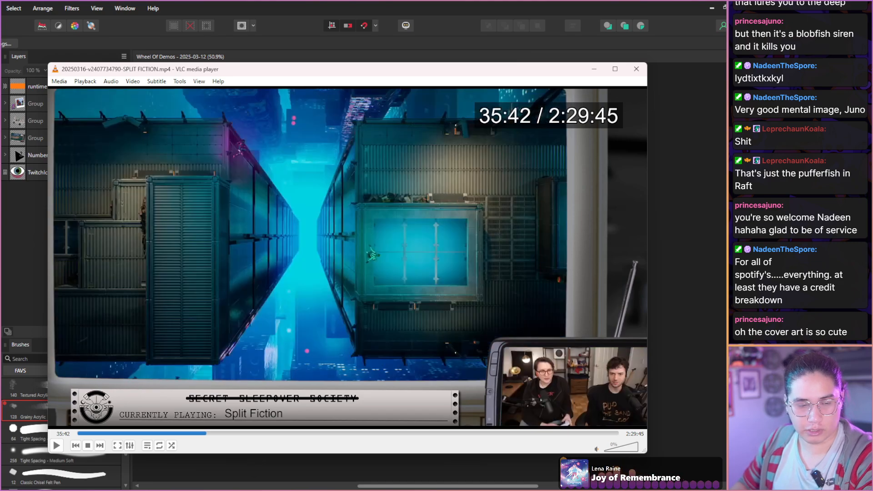
{"action": "key", "text": "shift+Right"}
{"action": "key", "text": "shift+Right"}
{"action": "key", "text": "shift+Right"}
{"action": "key", "text": "shift+Right"}
{"action": "key", "text": "shift+Right"}
{"action": "key", "text": "shift+Right"}
{"action": "key", "text": "shift+Right"}
{"action": "key", "text": "shift+Right"}
{"action": "key", "text": "shift+Right"}
{"action": "key", "text": "shift+Right"}
{"action": "key", "text": "shift+Right"}
{"action": "key", "text": "shift+Right"}
{"action": "key", "text": "shift+Right"}
{"action": "key", "text": "shift+Right"}
{"action": "key", "text": "shift+Right"}
{"action": "key", "text": "shift+Right"}
{"action": "key", "text": "shift+Right"}
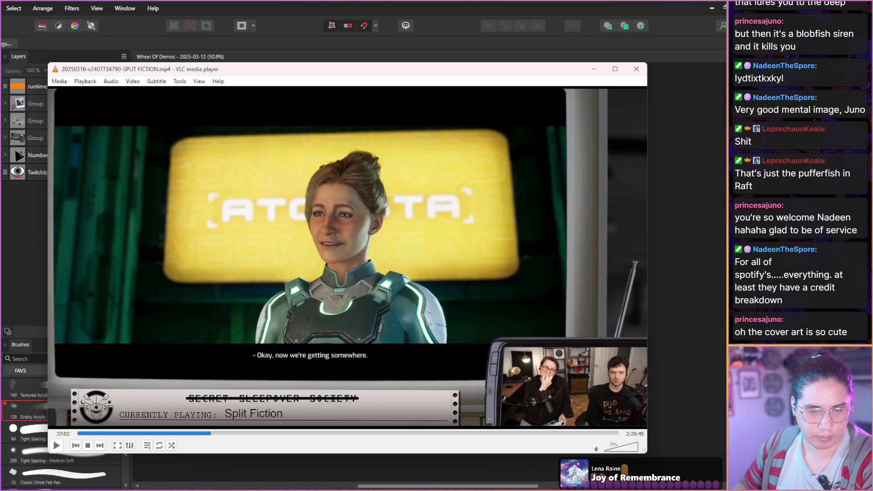
{"action": "key", "text": "shift+Right"}
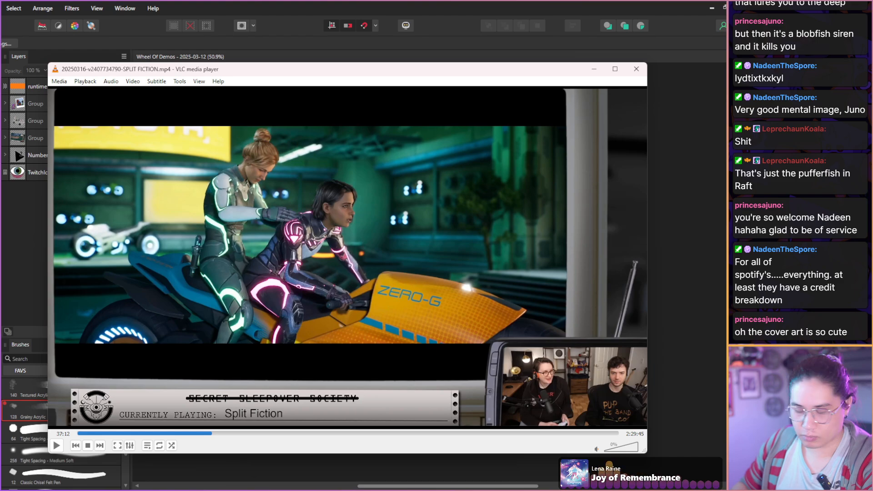
Skip the recording forward to the "Just fix it!" close-up at 40:22 and save a snapshot of it.
{"action": "key", "text": "shift+Right"}
{"action": "key", "text": "shift+Right"}
{"action": "key", "text": "shift+Right"}
{"action": "key", "text": "shift+Right"}
{"action": "key", "text": "shift+Right"}
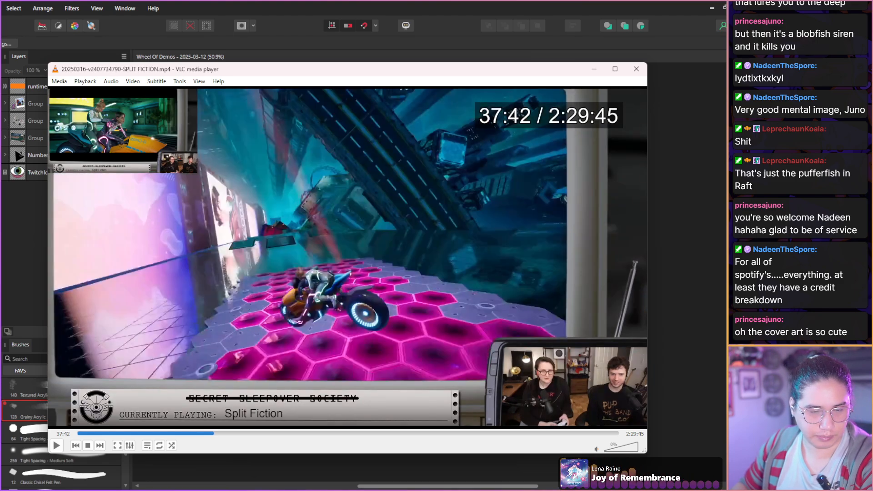
{"action": "key", "text": "shift+Right"}
{"action": "key", "text": "shift+Right"}
{"action": "key", "text": "shift+Right"}
{"action": "key", "text": "shift+Right"}
{"action": "key", "text": "shift+Right"}
{"action": "key", "text": "shift+Right"}
{"action": "key", "text": "shift+Right"}
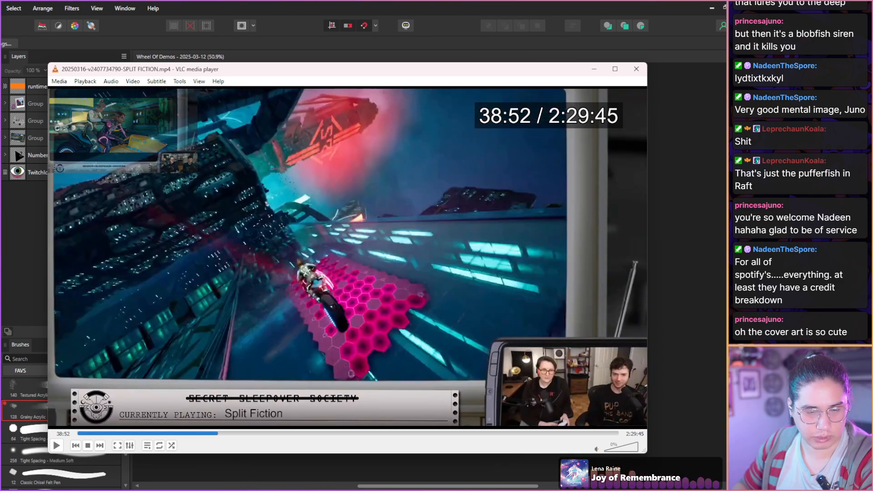
{"action": "key", "text": "shift+Right"}
{"action": "key", "text": "shift+Right"}
{"action": "key", "text": "shift+Right"}
{"action": "key", "text": "shift+Right"}
{"action": "key", "text": "shift+Right"}
{"action": "key", "text": "shift+Right"}
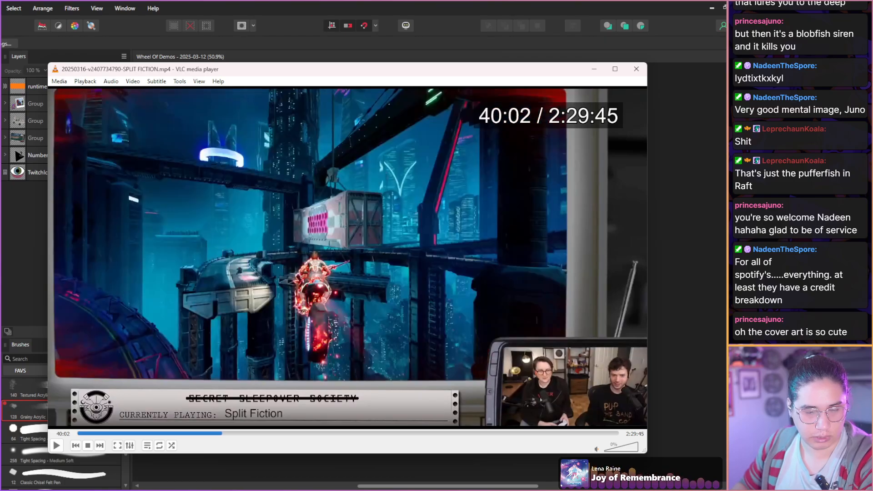
{"action": "key", "text": "shift+Right"}
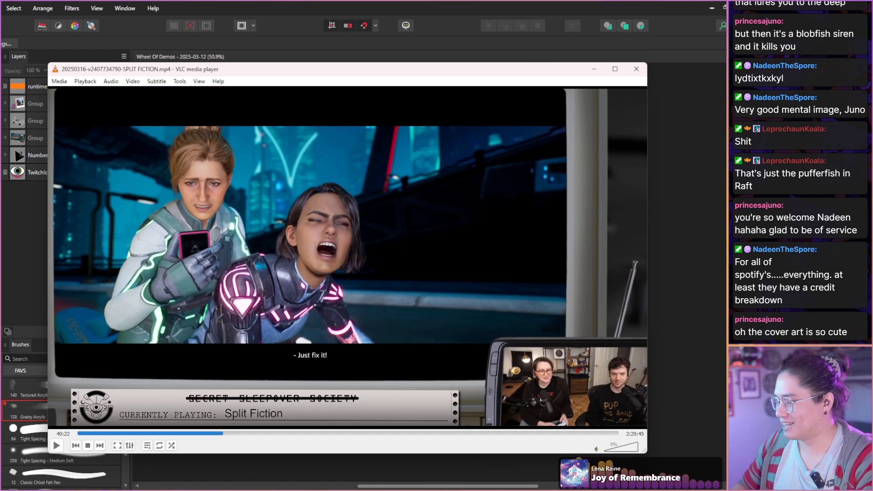
{"action": "key", "text": "shift+s"}
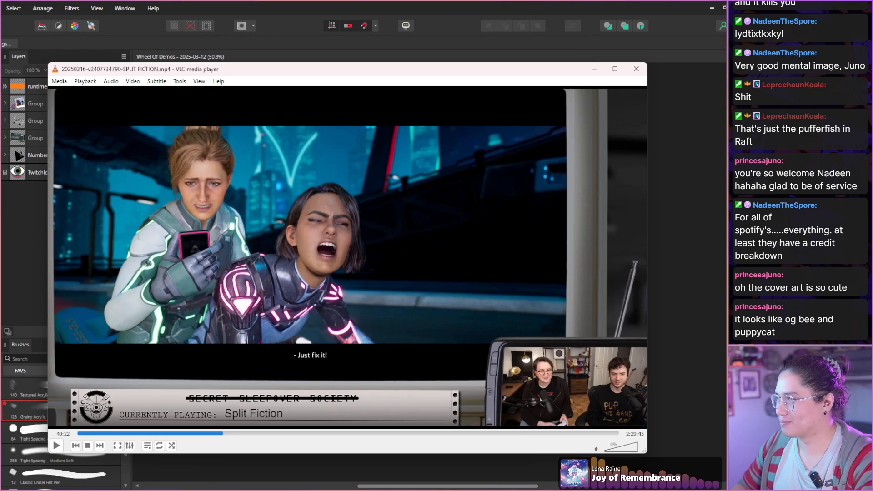
Skip forward to the biker beside the illuminated billboards at 41:51 and save a snapshot of the frame.
{"action": "key", "text": "shift+Right"}
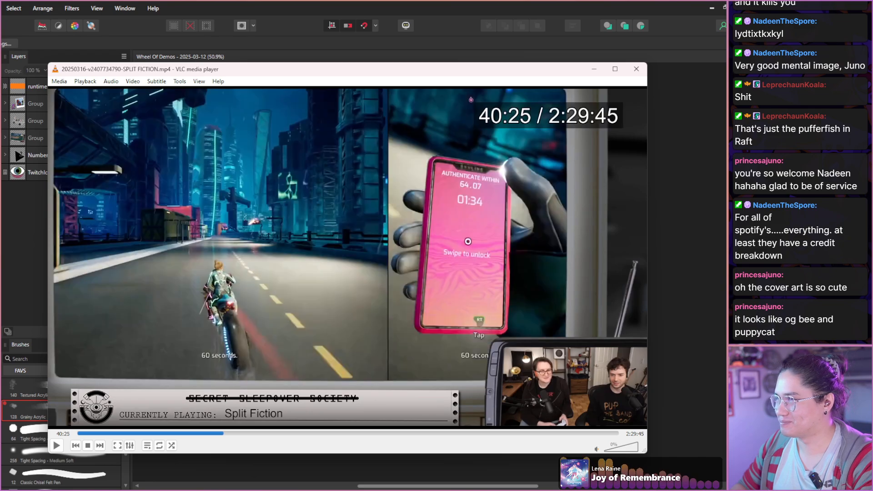
{"action": "key", "text": "shift+Right"}
{"action": "key", "text": "shift+Right"}
{"action": "key", "text": "alt+Right"}
{"action": "key", "text": "alt+Right"}
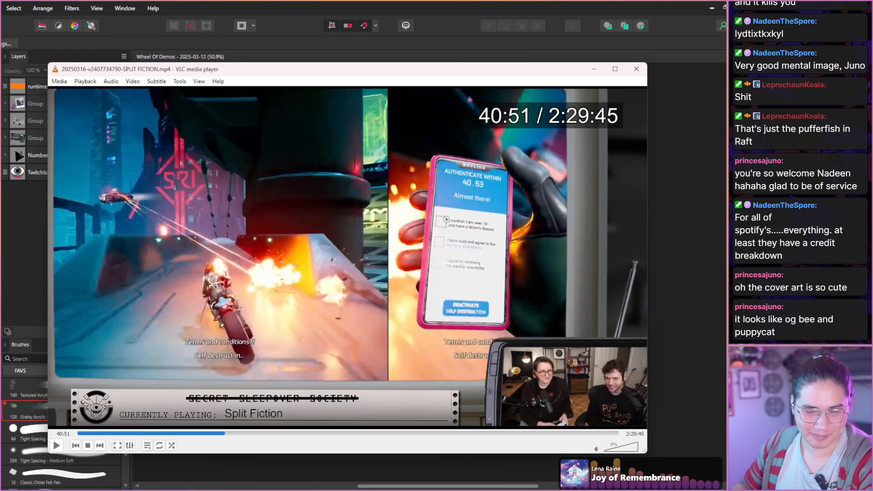
{"action": "key", "text": "alt+Right"}
{"action": "key", "text": "alt+Right"}
{"action": "key", "text": "alt+Right"}
{"action": "key", "text": "alt+Right"}
{"action": "key", "text": "alt+Right"}
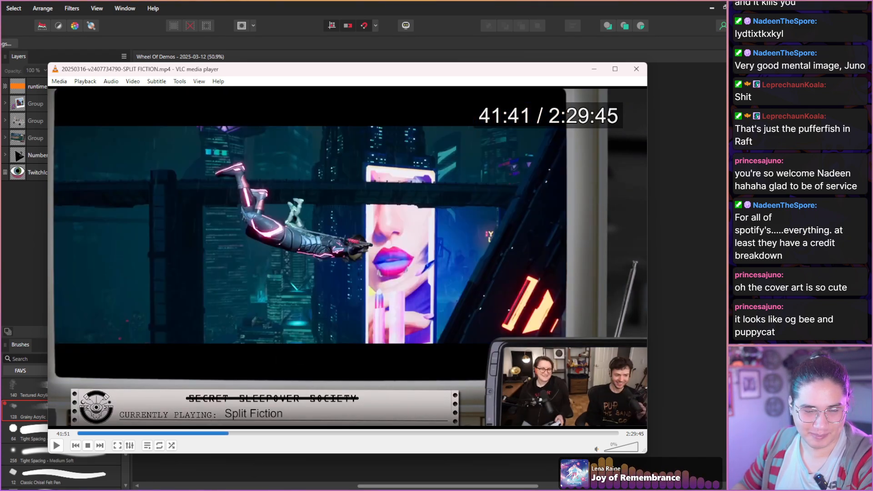
{"action": "key", "text": "alt+Right"}
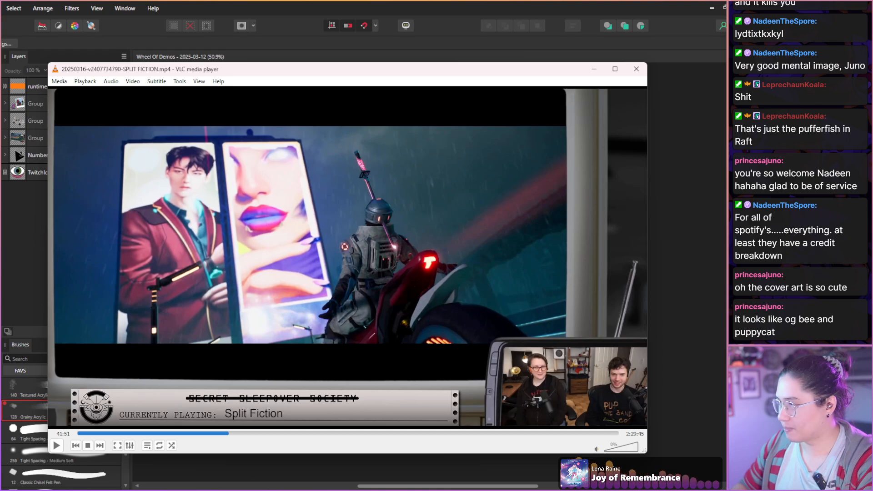
{"action": "key", "text": "shift+s"}
Step to the shot of the white and red motorcycle at 41:54 and save a snapshot of it.
{"action": "key", "text": "shift+Right"}
{"action": "key", "text": "shift+Right"}
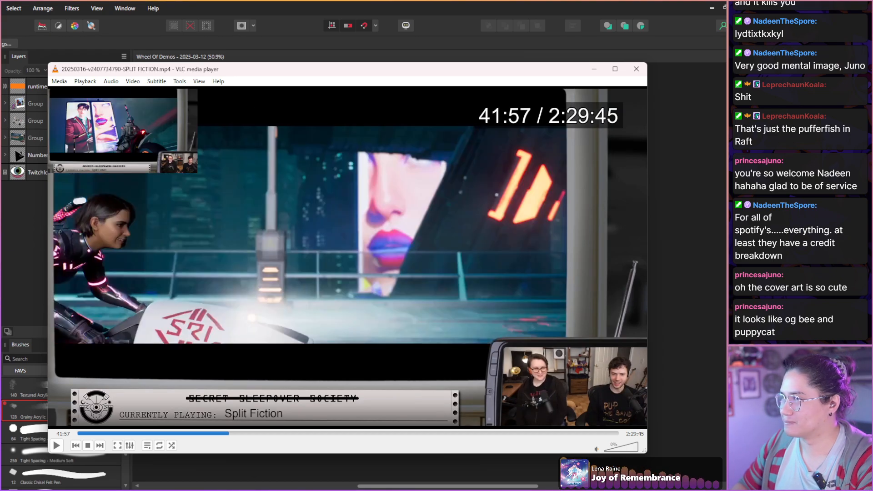
{"action": "key", "text": "shift+Left"}
{"action": "key", "text": "shift+s"}
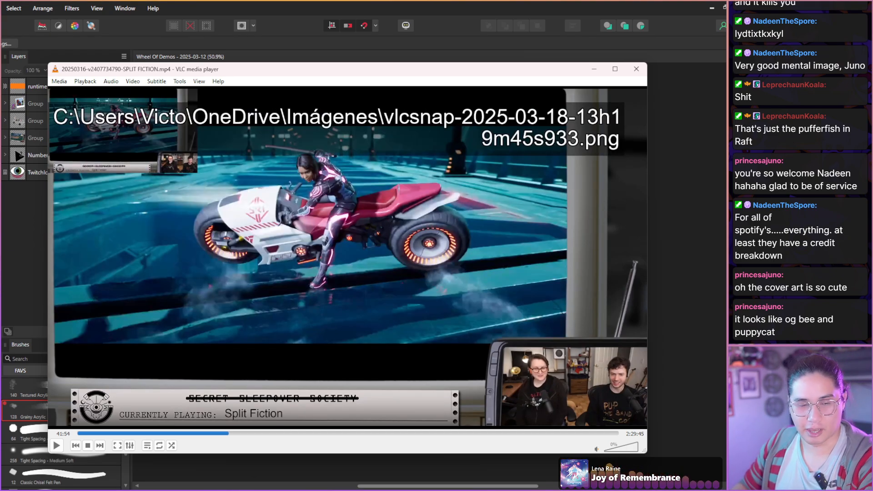
Skim forward through the split-screen motorcycle ride from 41:54 to 43:27, checking for frames worth a snapshot.
{"action": "key", "text": "shift+Right"}
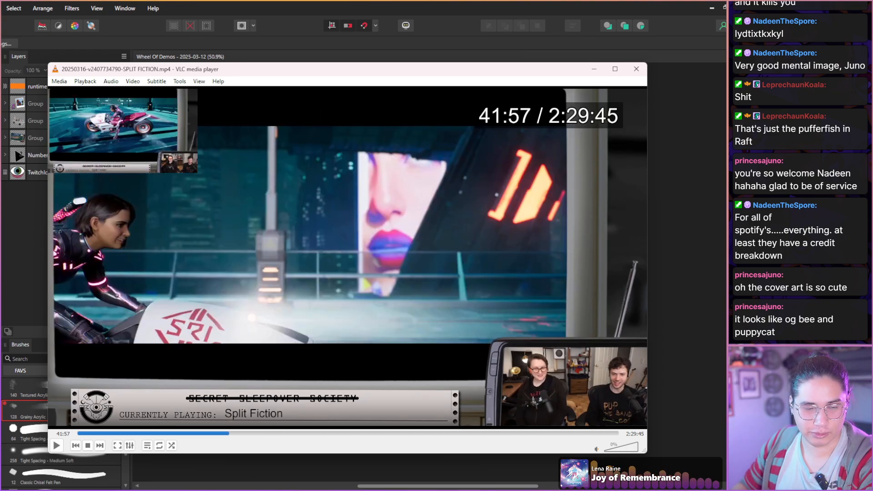
{"action": "key", "text": "shift+Right"}
{"action": "key", "text": "shift+Right"}
{"action": "key", "text": "shift+Right"}
{"action": "key", "text": "shift+Right"}
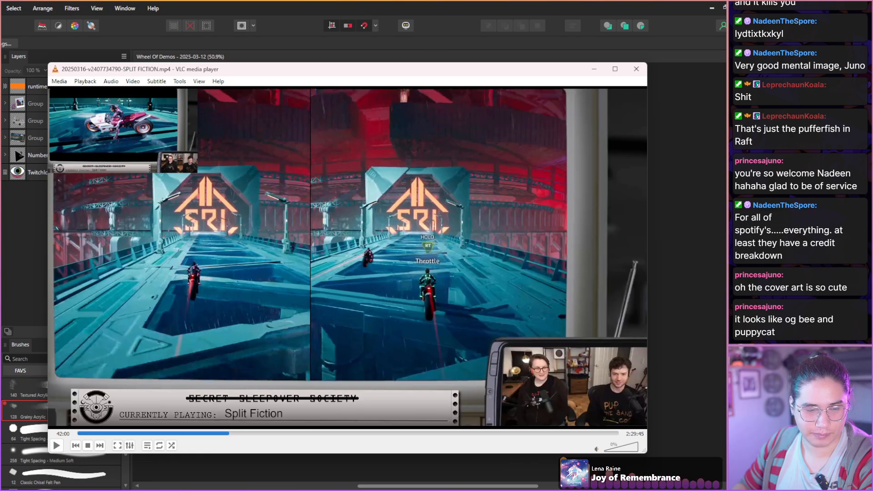
{"action": "key", "text": "shift+Right"}
{"action": "key", "text": "shift+Right"}
{"action": "key", "text": "shift+Right"}
{"action": "key", "text": "shift+Right"}
{"action": "key", "text": "shift+Right"}
{"action": "key", "text": "shift+Right"}
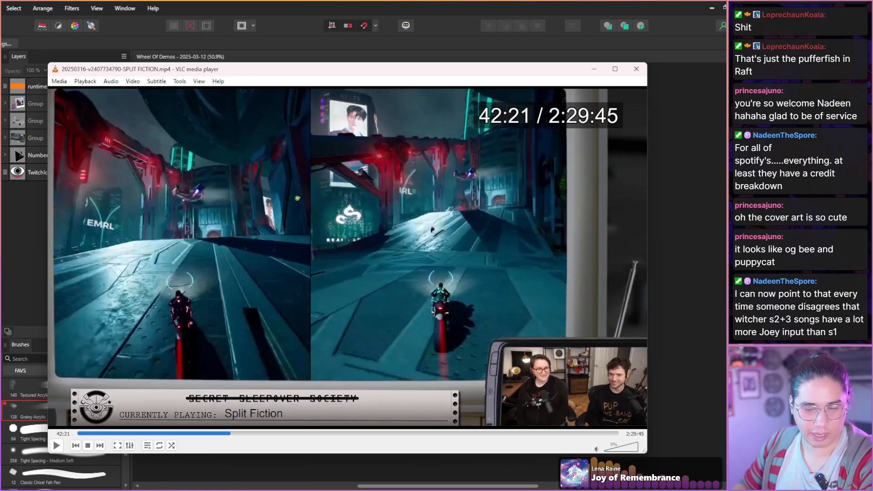
{"action": "key", "text": "shift+Right"}
{"action": "key", "text": "shift+Right"}
{"action": "key", "text": "shift+Right"}
{"action": "key", "text": "shift+Right"}
{"action": "key", "text": "shift+Right"}
{"action": "key", "text": "shift+Right"}
{"action": "key", "text": "shift+Right"}
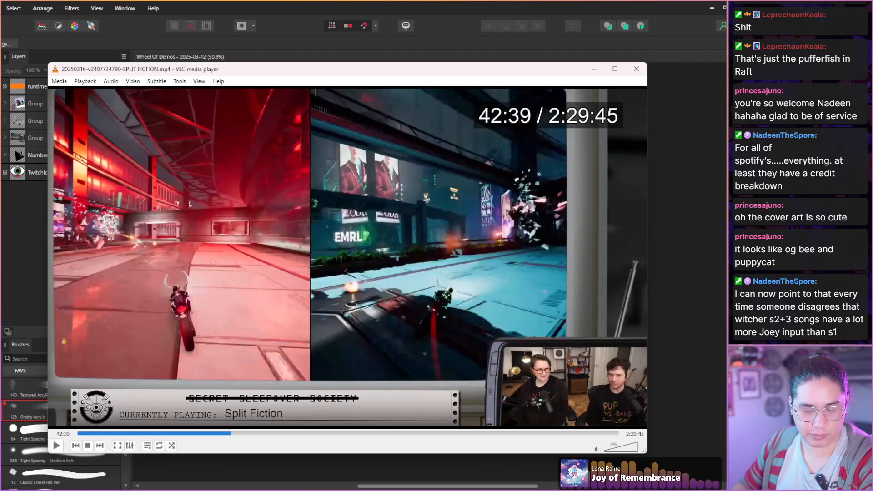
{"action": "key", "text": "shift+Right"}
{"action": "key", "text": "shift+Right"}
{"action": "key", "text": "shift+Right"}
{"action": "key", "text": "shift+Right"}
{"action": "key", "text": "shift+Right"}
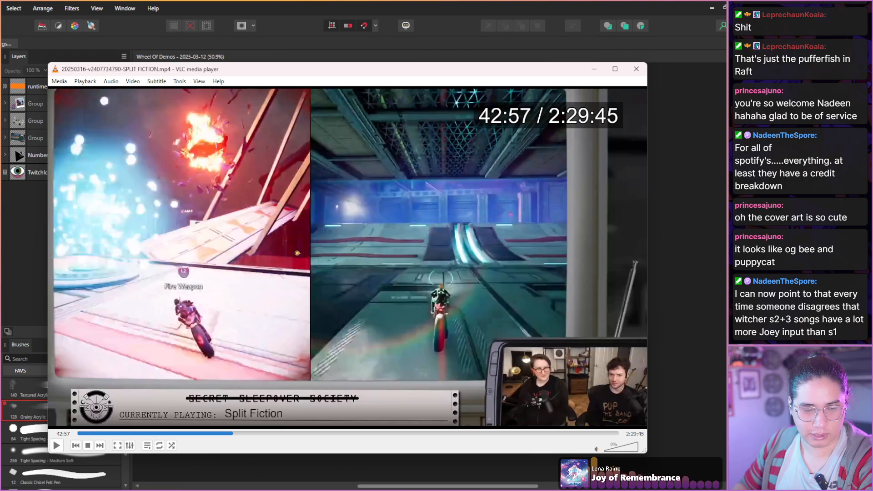
{"action": "key", "text": "shift+Right"}
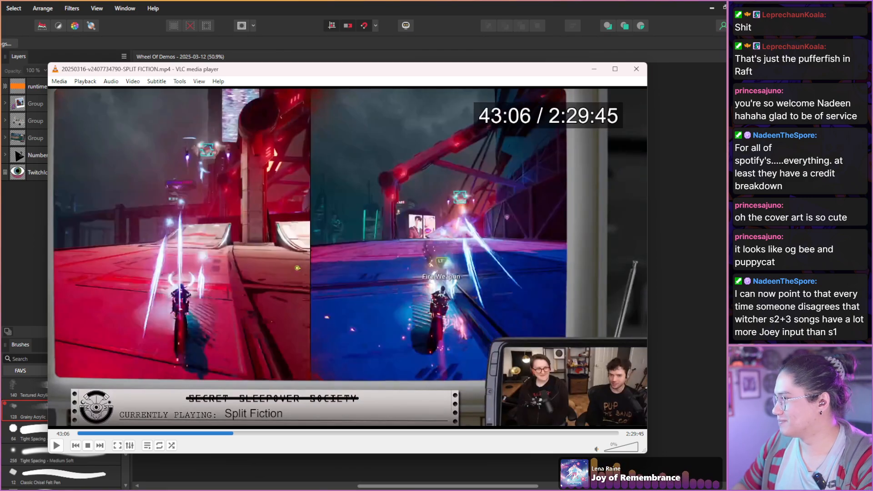
{"action": "key", "text": "shift+Right"}
{"action": "key", "text": "shift+Right"}
{"action": "key", "text": "shift+Right"}
{"action": "key", "text": "shift+Right"}
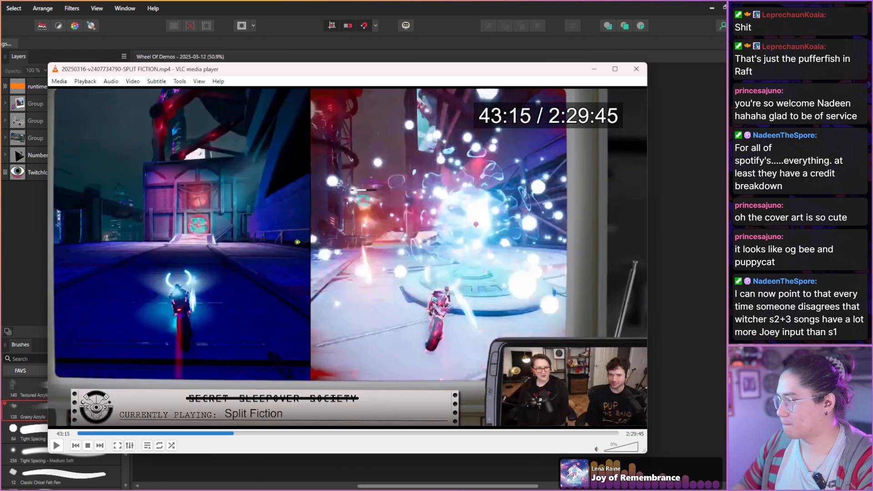
{"action": "key", "text": "shift+Right"}
{"action": "key", "text": "shift+Right"}
{"action": "key", "text": "shift+Right"}
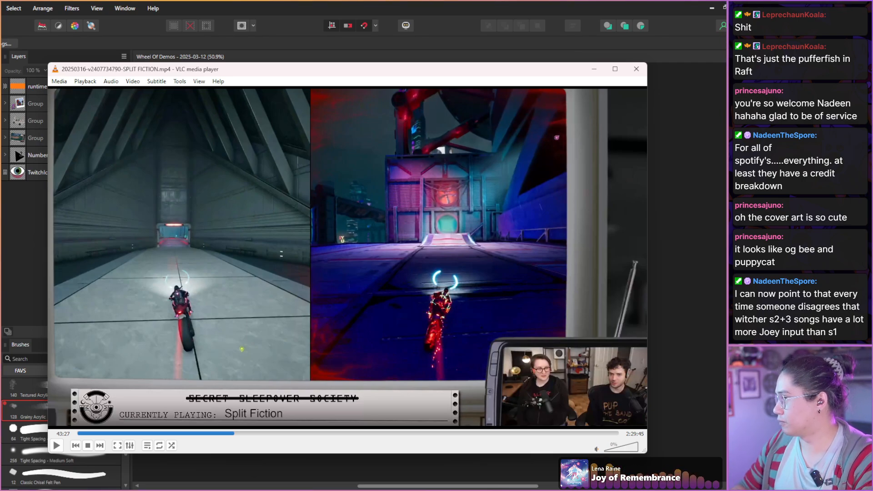
Go to the pink-suited rider's close-up captioned "Get ready, she drives a tank." at 44:15 and save a snapshot.
{"action": "key", "text": "shift+Right"}
{"action": "key", "text": "shift+Right"}
{"action": "key", "text": "shift+Right"}
{"action": "key", "text": "shift+Right"}
{"action": "key", "text": "shift+Right"}
{"action": "key", "text": "shift+Right"}
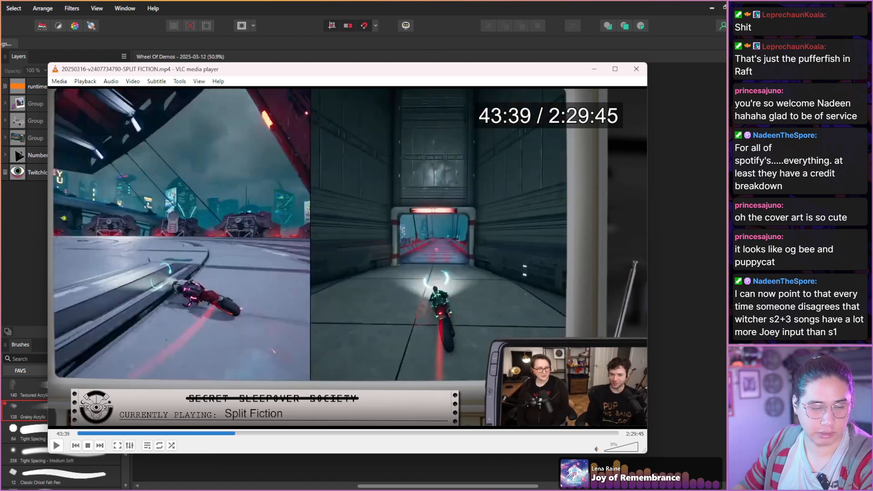
{"action": "key", "text": "shift+Right"}
{"action": "key", "text": "shift+Right"}
{"action": "key", "text": "shift+Right"}
{"action": "key", "text": "shift+Right"}
{"action": "key", "text": "shift+Right"}
{"action": "key", "text": "shift+Right"}
{"action": "key", "text": "shift+Right"}
{"action": "key", "text": "shift+Right"}
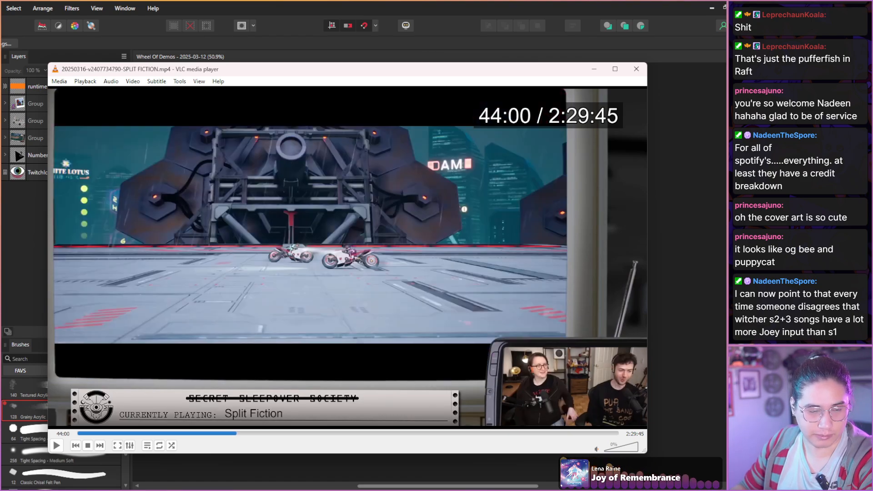
{"action": "key", "text": "shift+Right"}
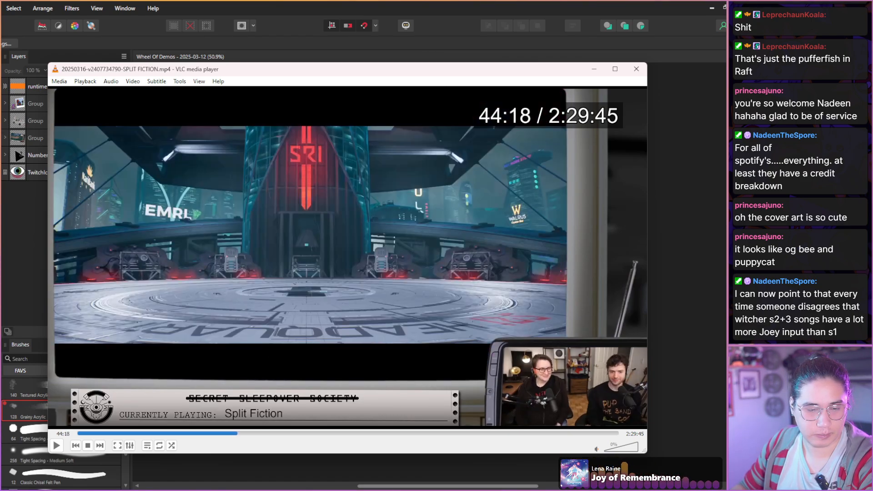
{"action": "key", "text": "shift+Left"}
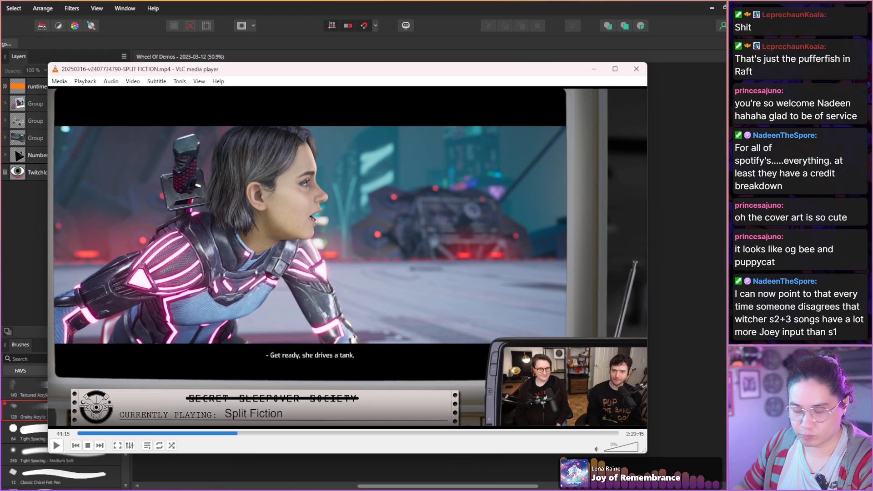
{"action": "key", "text": "shift+s"}
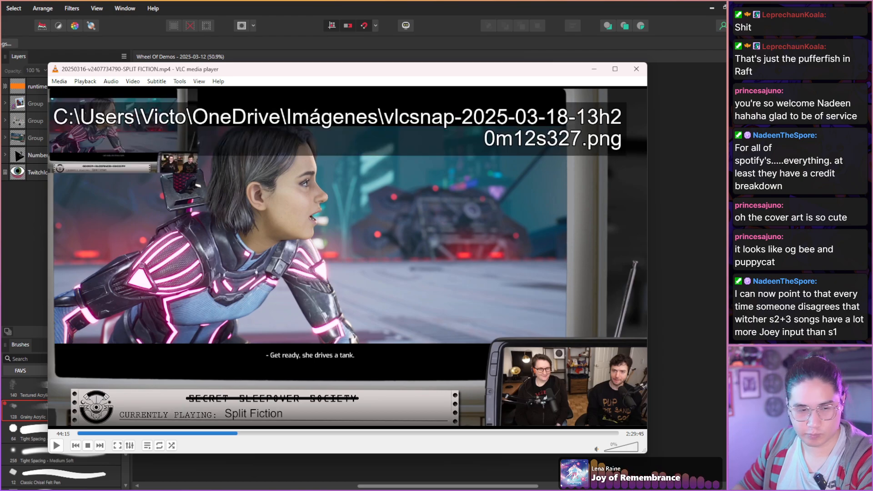
Skim forward through the SRI Crime Boss fight to 49:24, checking for striking frames.
{"action": "key", "text": "shift+Right"}
{"action": "key", "text": "shift+Right"}
{"action": "key", "text": "shift+Right"}
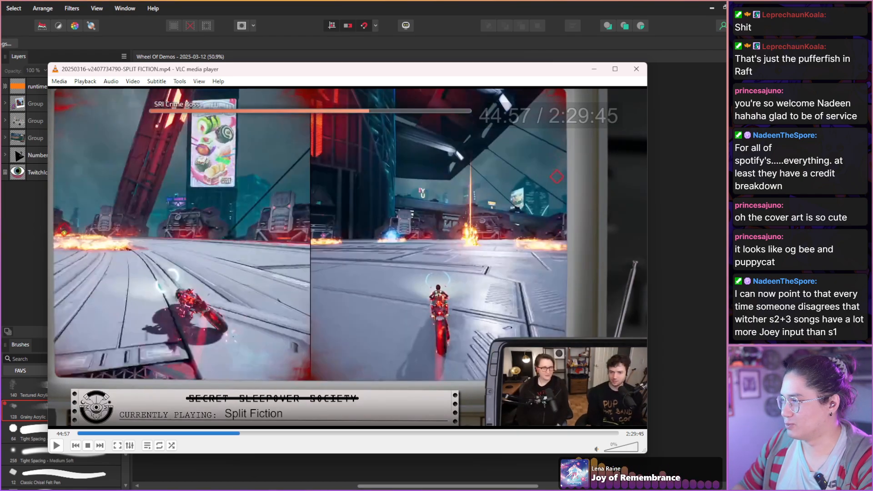
{"action": "key", "text": "shift+Right"}
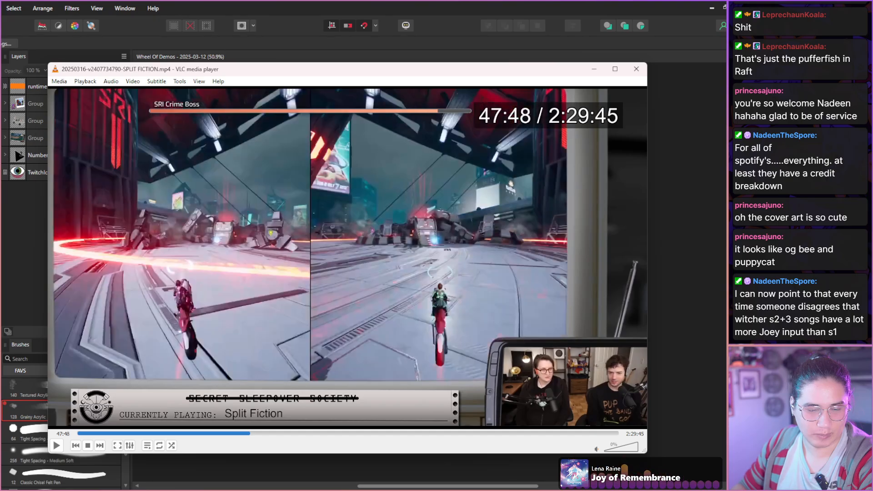
{"action": "key", "text": "shift+Right"}
{"action": "key", "text": "shift+Right"}
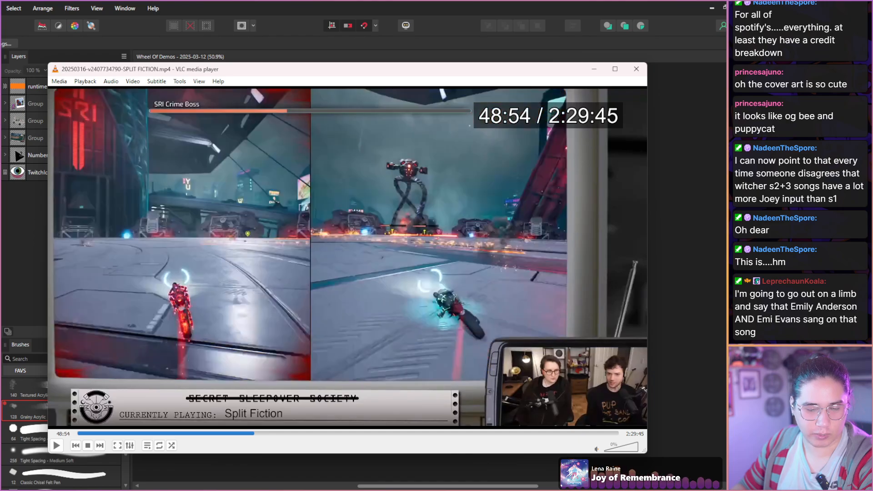
{"action": "key", "text": "shift+Right"}
{"action": "key", "text": "shift+Right"}
{"action": "key", "text": "shift+Right"}
{"action": "key", "text": "shift+Right"}
{"action": "key", "text": "shift+Right"}
{"action": "key", "text": "shift+Right"}
{"action": "key", "text": "shift+Right"}
{"action": "key", "text": "shift+Right"}
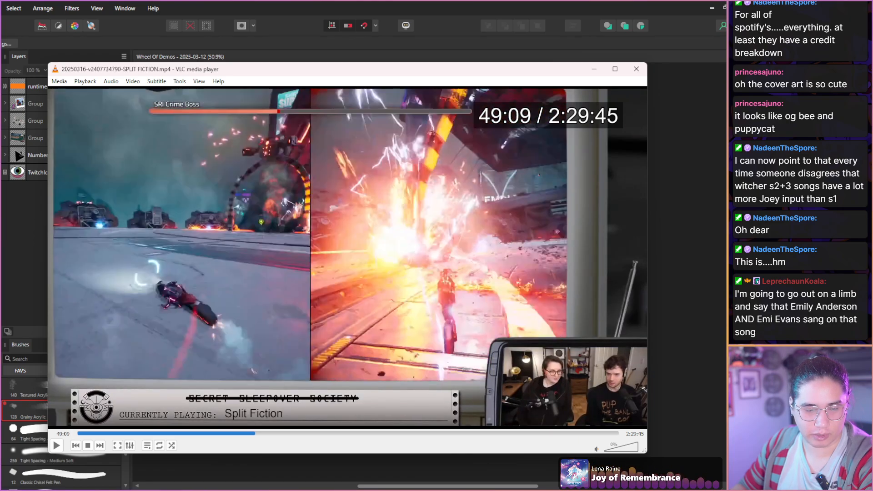
{"action": "key", "text": "shift+Right"}
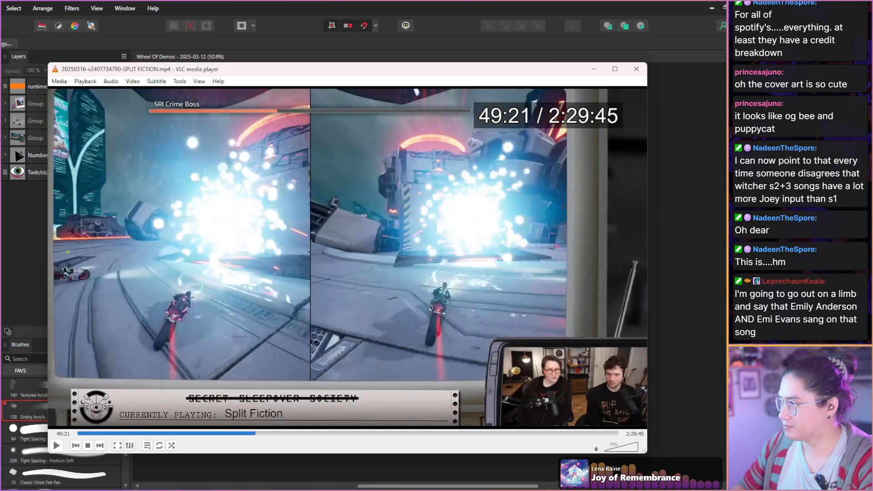
Move on to the green-suited woman's shot captioned "But what's it really about?" at 50:09 and save a snapshot of it.
{"action": "key", "text": "shift+Right"}
{"action": "key", "text": "shift+Right"}
{"action": "key", "text": "shift+Right"}
{"action": "key", "text": "shift+Right"}
{"action": "key", "text": "shift+Right"}
{"action": "key", "text": "shift+Right"}
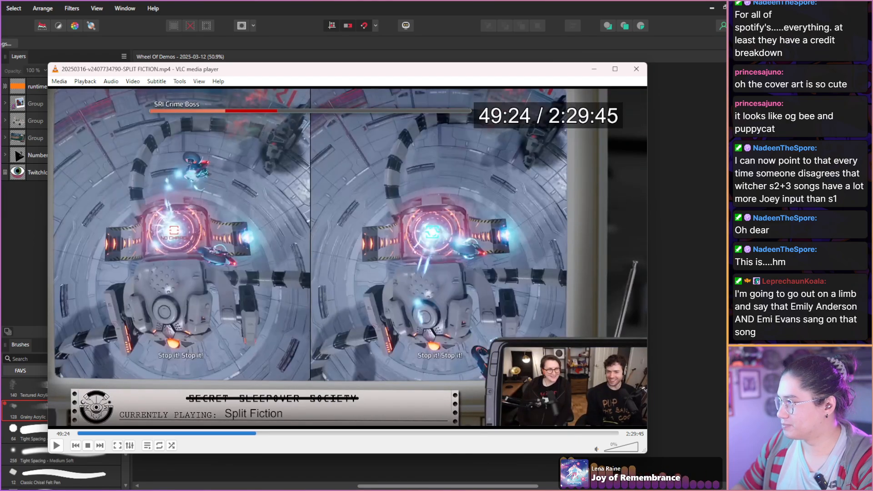
{"action": "key", "text": "shift+Right"}
{"action": "key", "text": "shift+Right"}
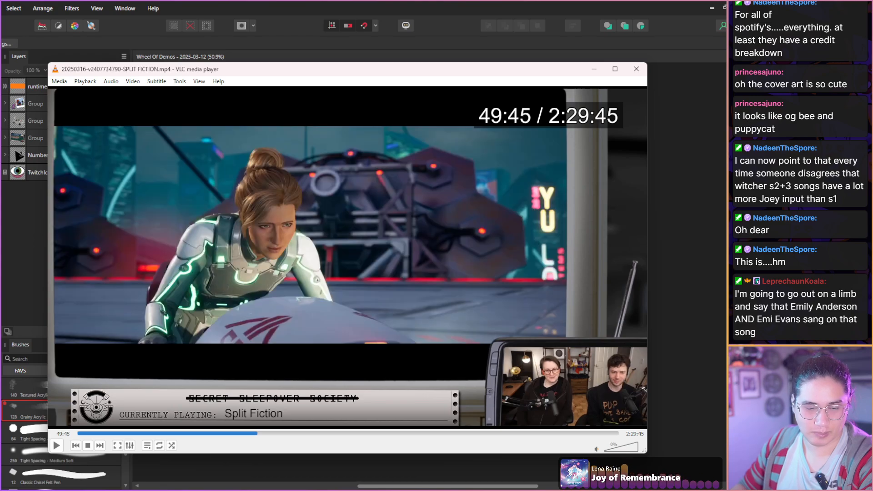
{"action": "key", "text": "shift+Left"}
{"action": "key", "text": "shift+Right"}
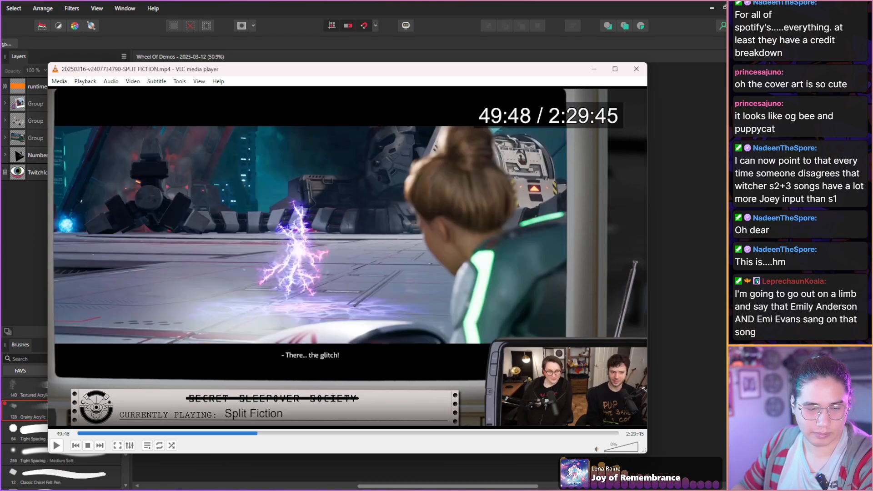
{"action": "key", "text": "shift+Right"}
{"action": "key", "text": "shift+Right"}
{"action": "key", "text": "shift+Right"}
{"action": "key", "text": "shift+Right"}
{"action": "key", "text": "shift+Right"}
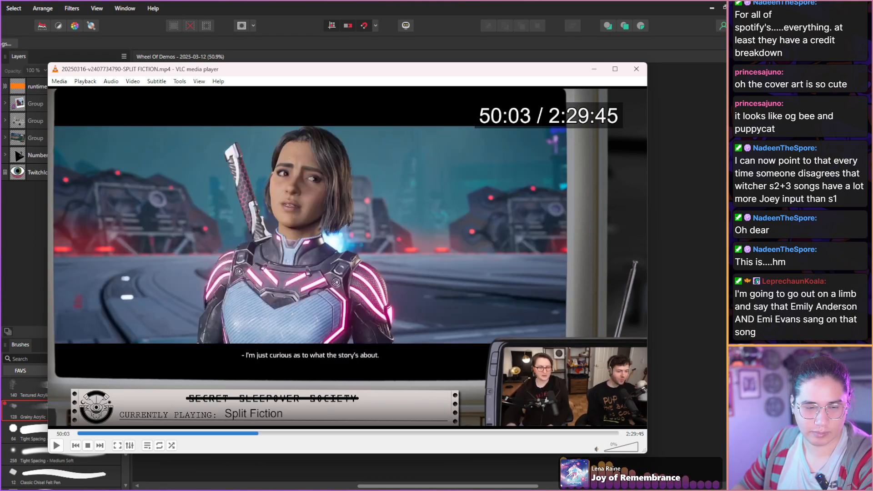
{"action": "key", "text": "shift+Right"}
{"action": "key", "text": "shift+Right"}
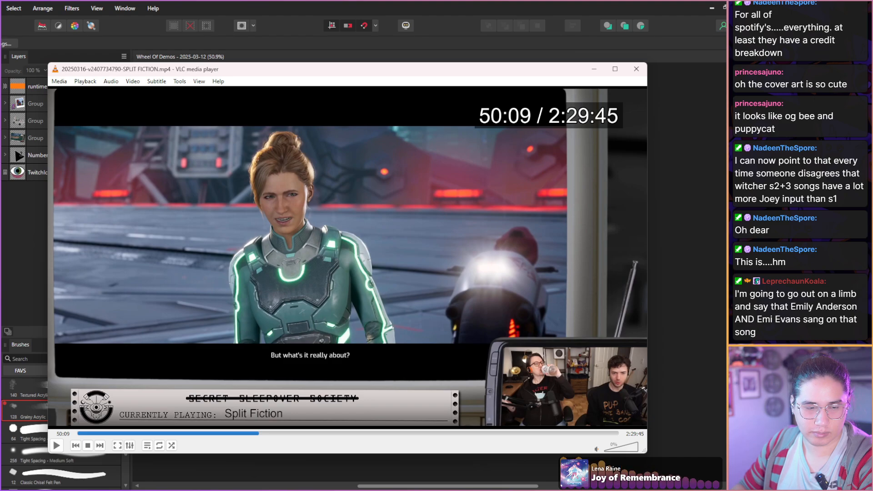
{"action": "key", "text": "shift+Right"}
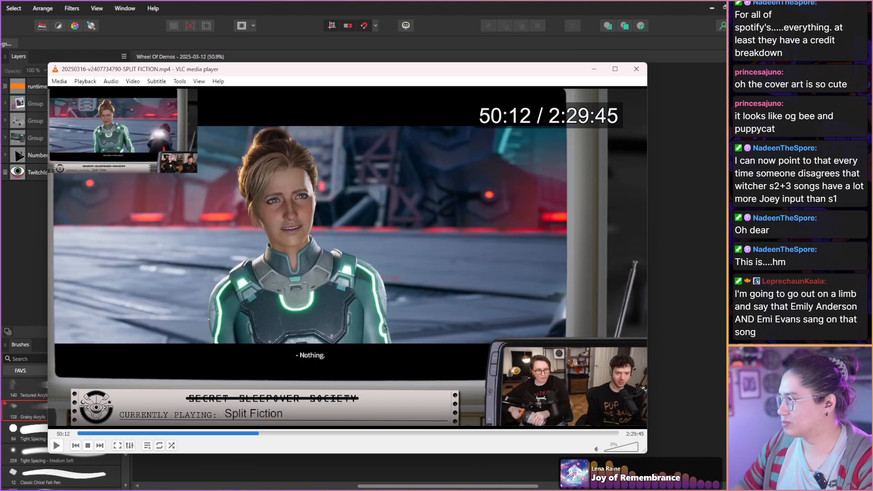
Look through the two women's conversation cutscene up to the purple glitch shot at 50:57.
{"action": "key", "text": "shift+Right"}
{"action": "key", "text": "shift+Right"}
{"action": "key", "text": "shift+Right"}
{"action": "key", "text": "shift+Right"}
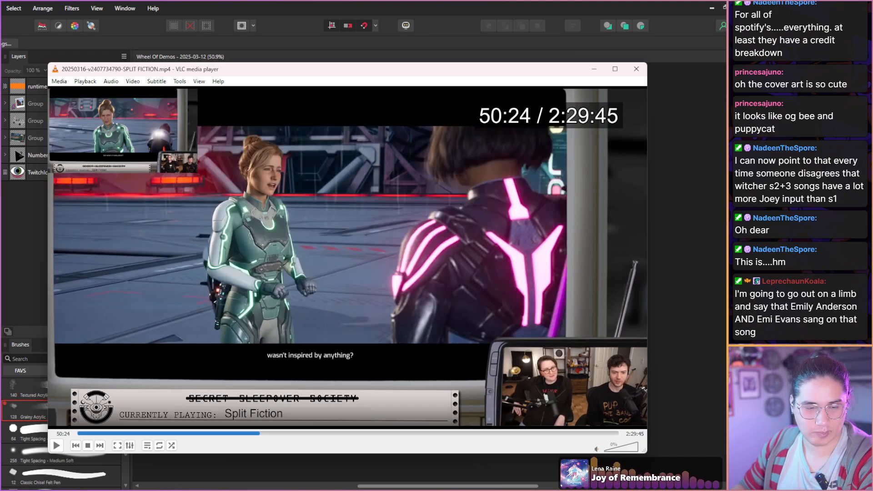
{"action": "key", "text": "shift+Right"}
{"action": "key", "text": "shift+Right"}
{"action": "key", "text": "shift+Right"}
{"action": "key", "text": "shift+Right"}
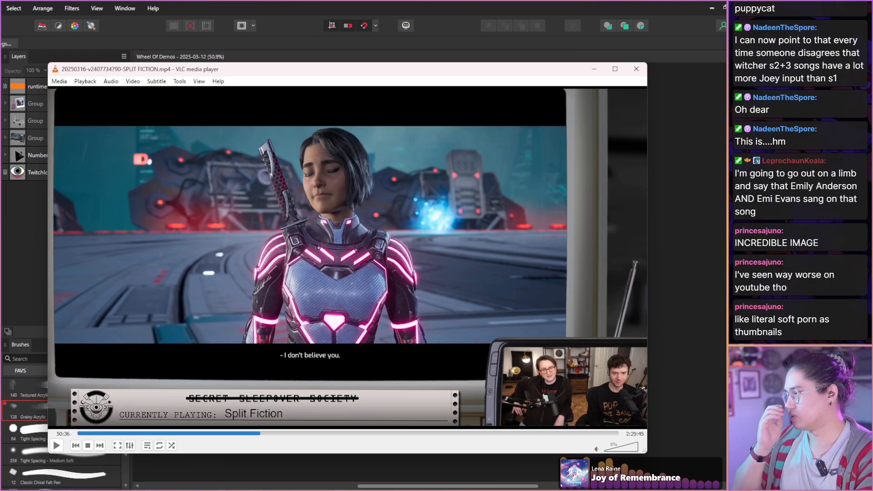
{"action": "key", "text": "shift+Right"}
{"action": "key", "text": "shift+Right"}
{"action": "key", "text": "shift+Right"}
{"action": "key", "text": "shift+Right"}
{"action": "key", "text": "shift+Right"}
{"action": "key", "text": "shift+Right"}
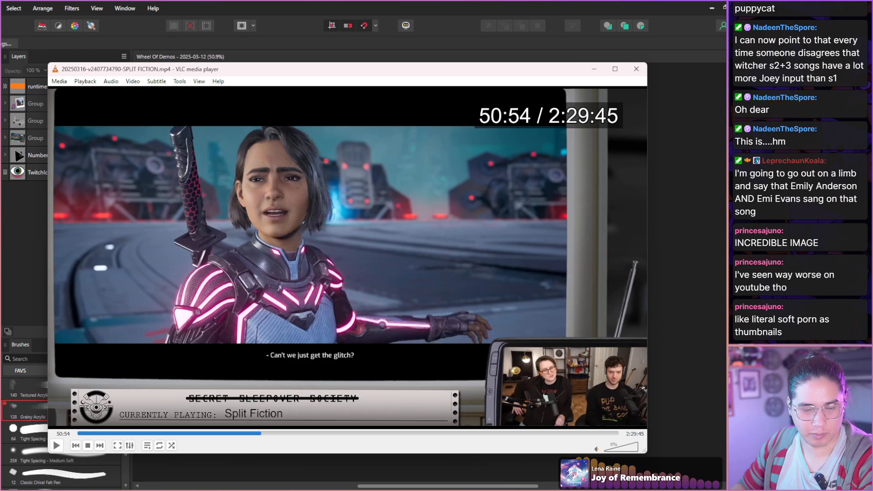
{"action": "key", "text": "shift+Right"}
{"action": "key", "text": "shift+Right"}
{"action": "key", "text": "shift+Right"}
{"action": "key", "text": "shift+Right"}
{"action": "key", "text": "shift+Right"}
{"action": "key", "text": "shift+Right"}
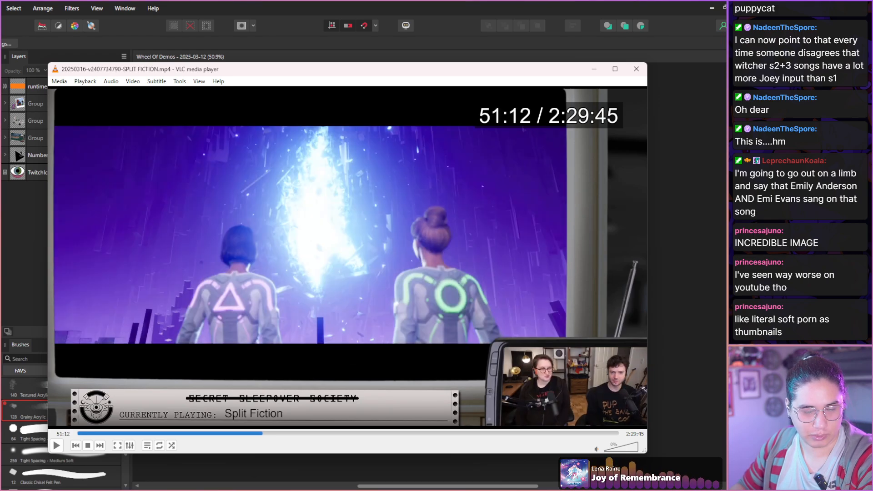
Skim the purple-floor and laboratory cutscenes up to 52:36 for usable frames.
{"action": "key", "text": "shift+Right"}
{"action": "key", "text": "shift+Right"}
{"action": "key", "text": "shift+Right"}
{"action": "key", "text": "shift+Right"}
{"action": "key", "text": "shift+Right"}
{"action": "key", "text": "shift+Right"}
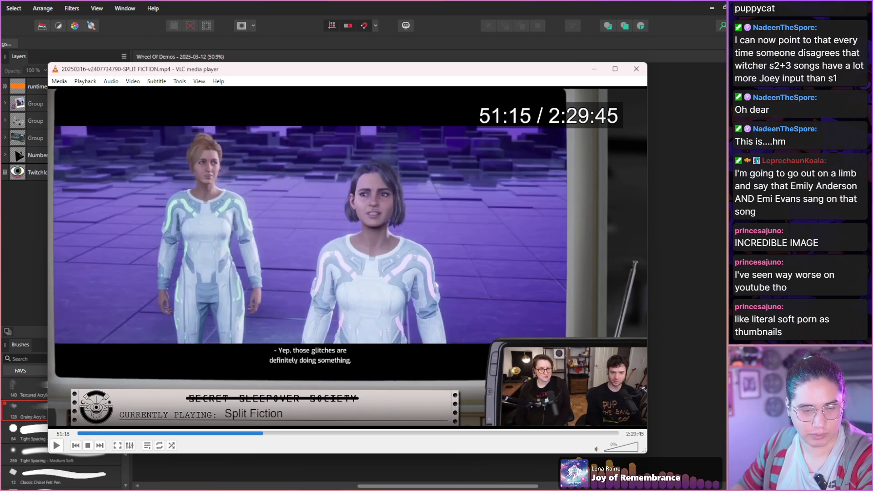
{"action": "key", "text": "shift+Right"}
{"action": "key", "text": "shift+Right"}
{"action": "key", "text": "shift+Right"}
{"action": "key", "text": "shift+Right"}
{"action": "key", "text": "shift+Right"}
{"action": "key", "text": "shift+Right"}
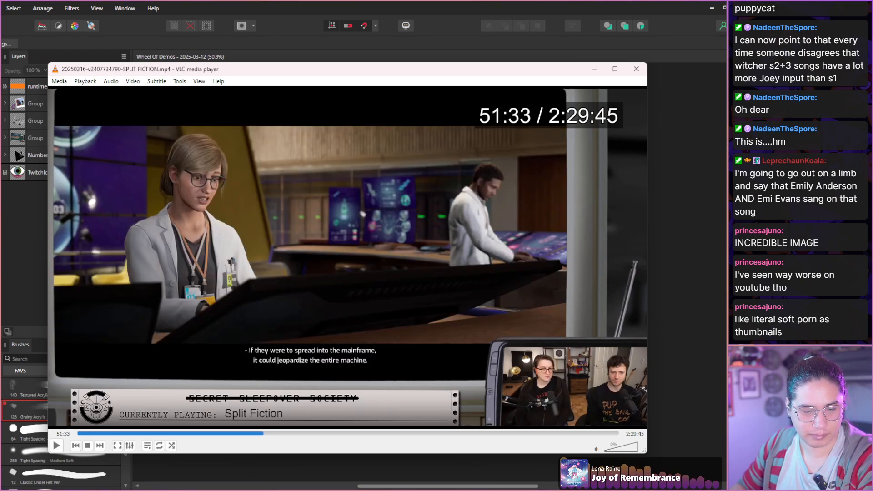
{"action": "key", "text": "shift+Right"}
{"action": "key", "text": "shift+Right"}
{"action": "key", "text": "shift+Right"}
{"action": "key", "text": "shift+Right"}
{"action": "key", "text": "shift+Right"}
{"action": "key", "text": "shift+Right"}
{"action": "key", "text": "shift+Right"}
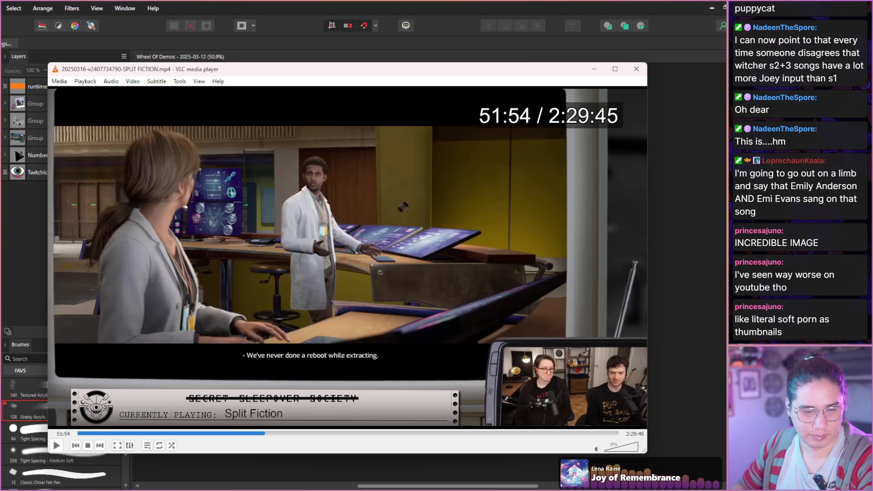
{"action": "key", "text": "shift+Right"}
{"action": "key", "text": "shift+Right"}
{"action": "key", "text": "shift+Right"}
{"action": "key", "text": "shift+Right"}
{"action": "key", "text": "shift+Right"}
{"action": "key", "text": "shift+Right"}
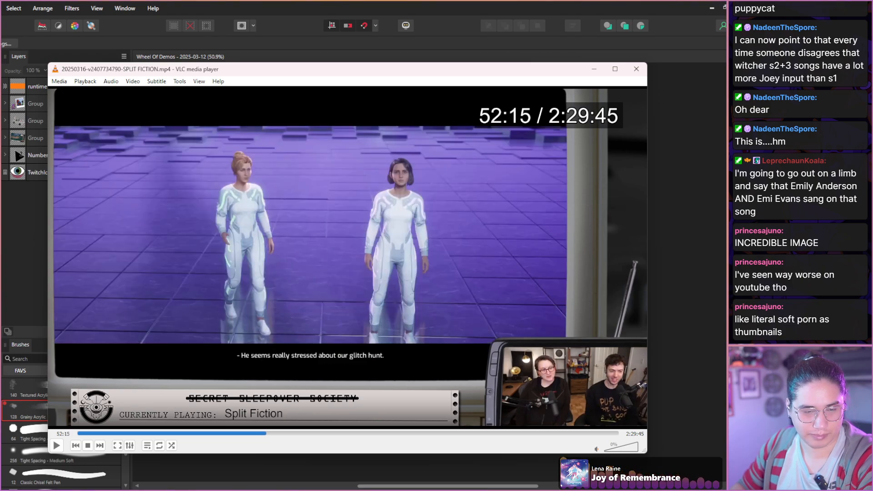
{"action": "key", "text": "shift+Right"}
{"action": "key", "text": "shift+Right"}
{"action": "key", "text": "shift+Right"}
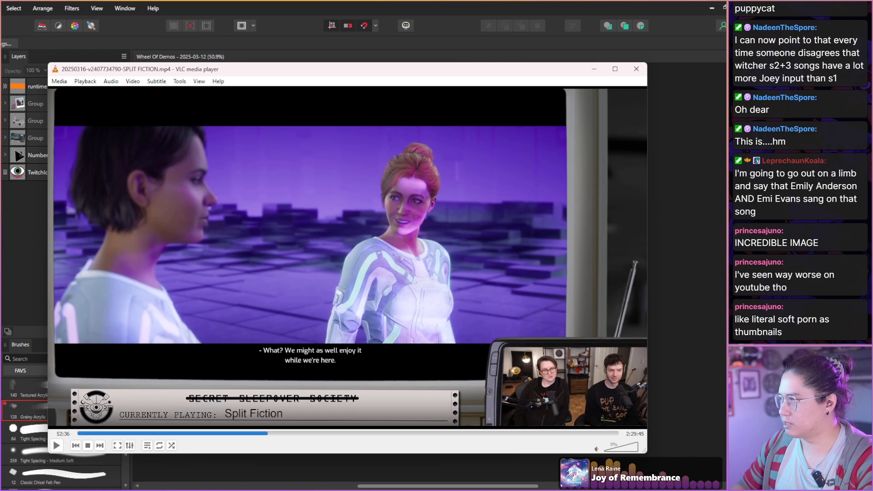
Find the video call shot of the woman in the maroon blazer at 52:57 and save a snapshot of the frame.
{"action": "key", "text": "shift+Right"}
{"action": "key", "text": "shift+Right"}
{"action": "key", "text": "shift+Right"}
{"action": "key", "text": "shift+Right"}
{"action": "key", "text": "shift+Right"}
{"action": "key", "text": "shift+Right"}
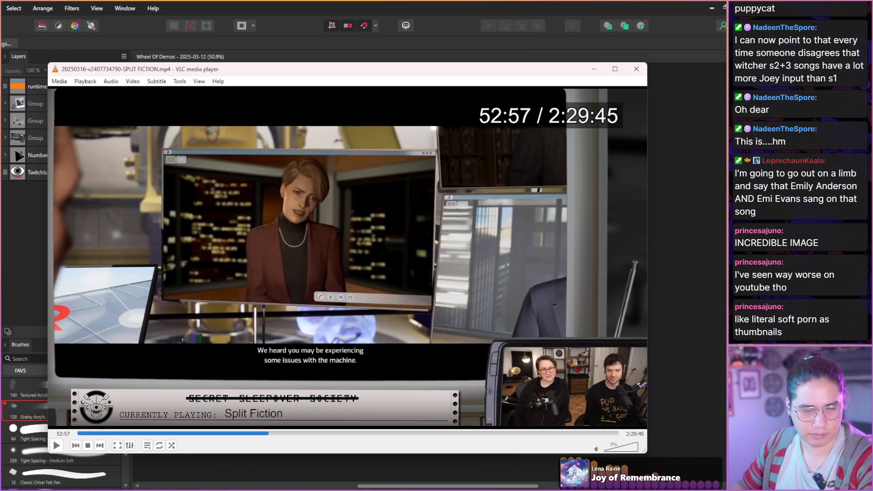
{"action": "key", "text": "shift+Right"}
{"action": "key", "text": "shift+Right"}
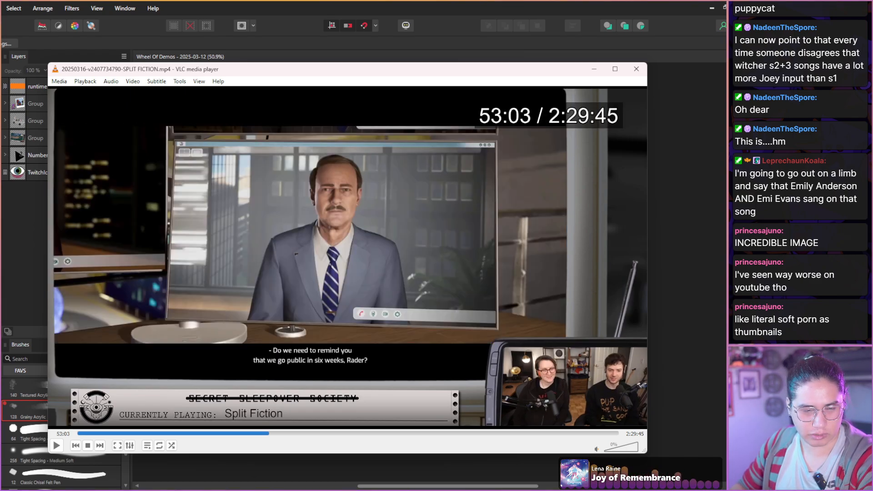
{"action": "key", "text": "shift+Left"}
{"action": "key", "text": "shift+Left"}
{"action": "key", "text": "e"}
{"action": "key", "text": "e"}
{"action": "key", "text": "e"}
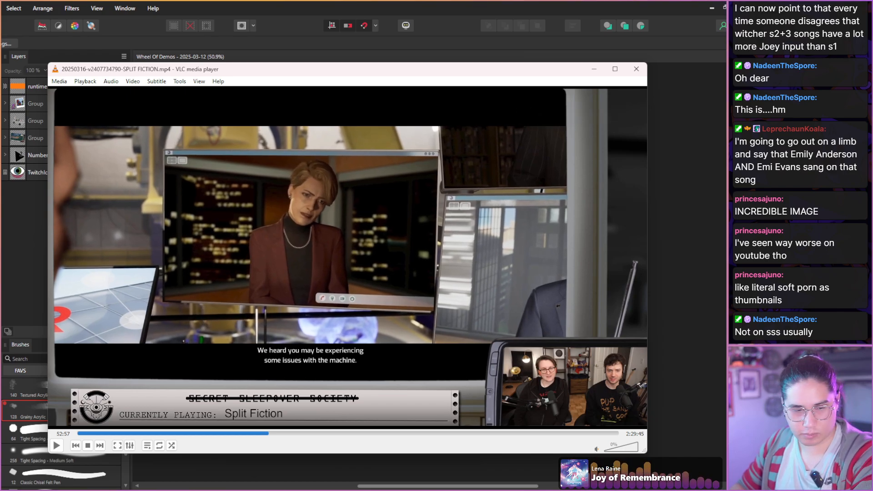
{"action": "key", "text": "shift+s"}
Advance the video call shot by four frames and save another snapshot.
{"action": "key", "text": "e"}
{"action": "key", "text": "e"}
{"action": "key", "text": "e"}
Go through the video call shot of the woman in the maroon blazer frame by frame from 52:57 to 52:58.
{"action": "key", "text": "e"}
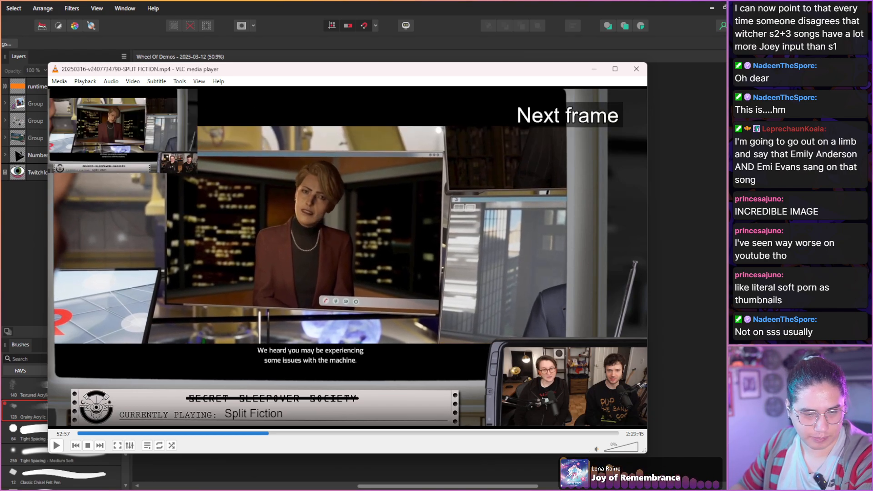
{"action": "key", "text": "shift+s"}
{"action": "key", "text": "e"}
{"action": "key", "text": "e"}
{"action": "key", "text": "e"}
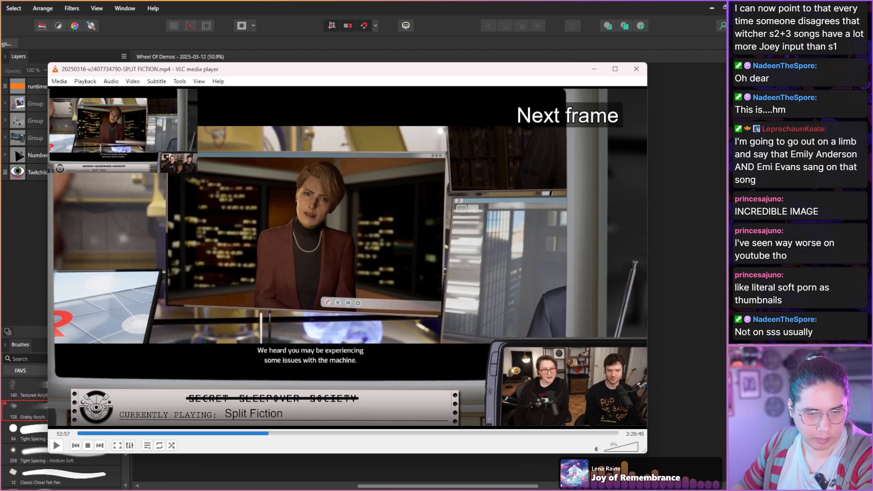
{"action": "key", "text": "e"}
{"action": "key", "text": "e"}
{"action": "key", "text": "e"}
{"action": "key", "text": "e"}
{"action": "key", "text": "e"}
{"action": "key", "text": "e"}
{"action": "key", "text": "e"}
{"action": "key", "text": "e"}
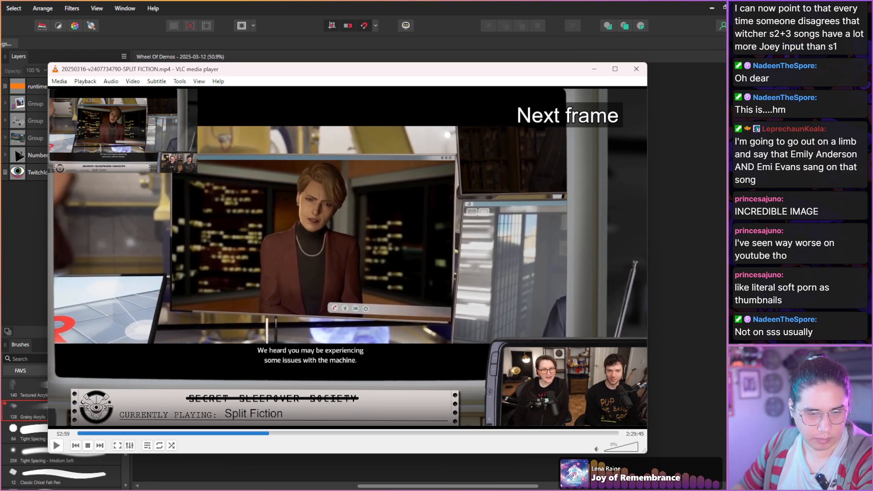
{"action": "key", "text": "shift+Right"}
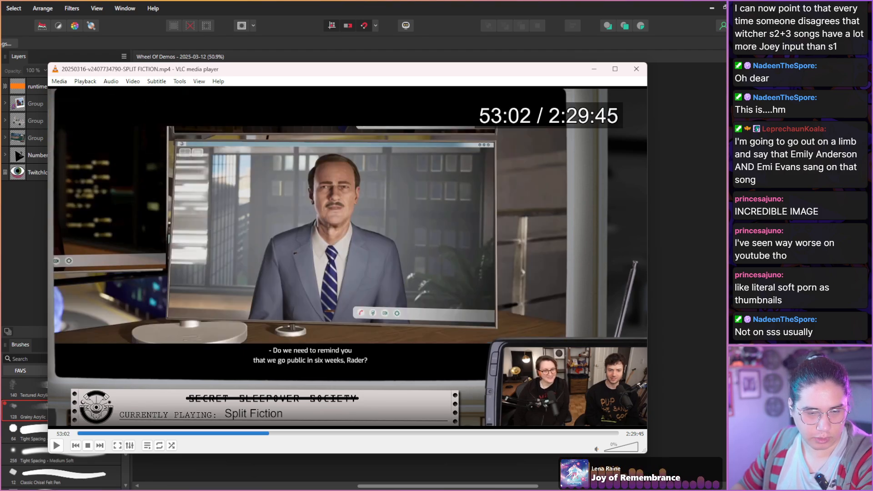
{"action": "key", "text": "shift+Left"}
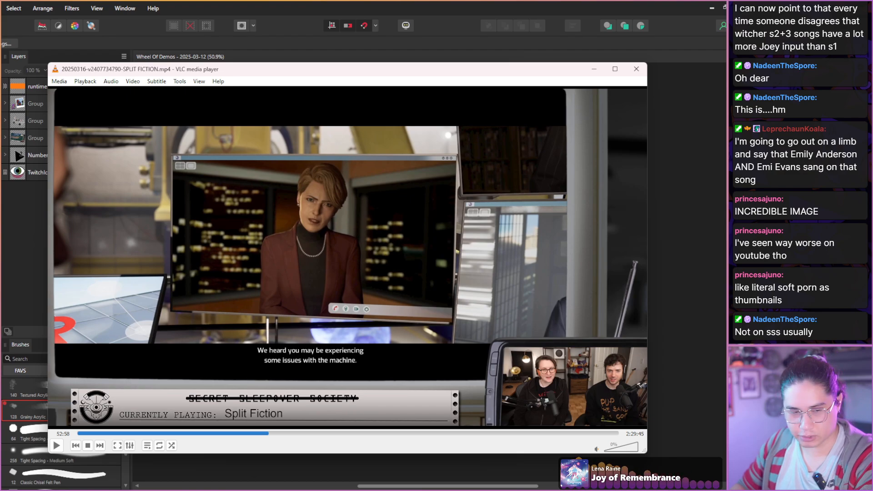
Find the closer shot of the woman in the maroon blazer at about 53:19 and save a snapshot of it.
{"action": "key", "text": "shift+Right"}
{"action": "key", "text": "shift+Right"}
{"action": "key", "text": "shift+Right"}
{"action": "key", "text": "shift+Right"}
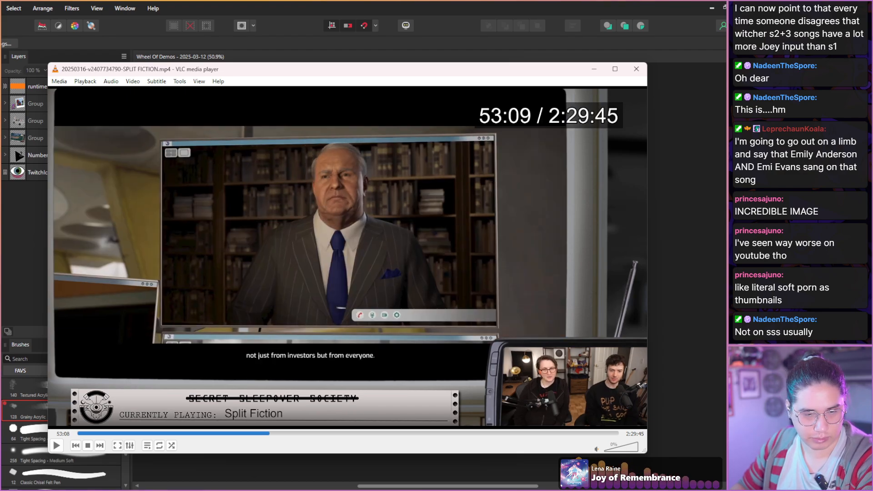
{"action": "key", "text": "shift+Right"}
{"action": "key", "text": "shift+Right"}
{"action": "key", "text": "shift+Right"}
{"action": "key", "text": "shift+Right"}
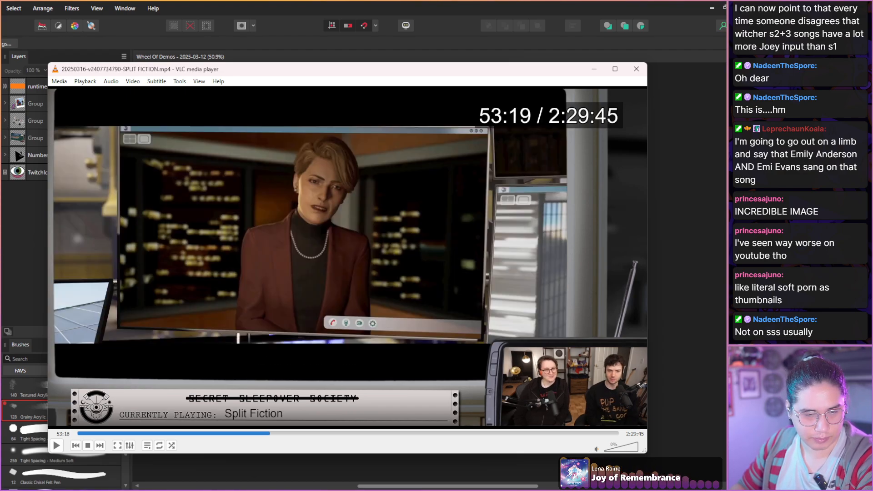
{"action": "key", "text": "e"}
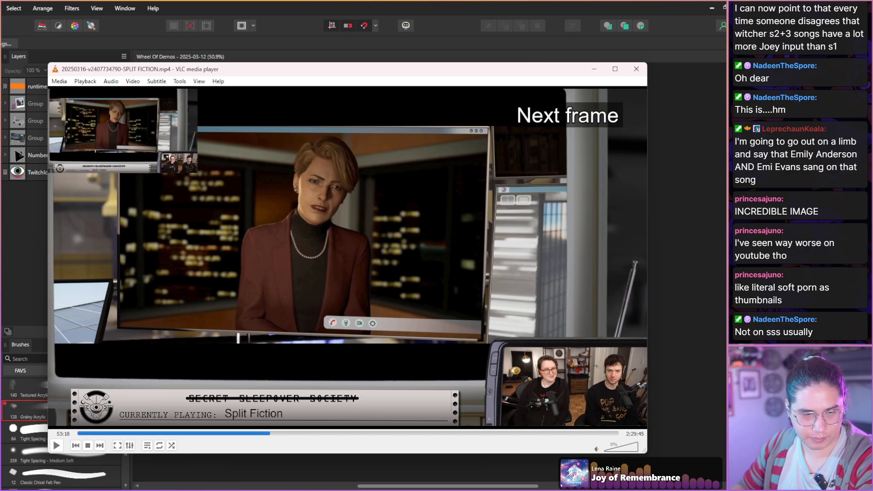
{"action": "key", "text": "shift+s"}
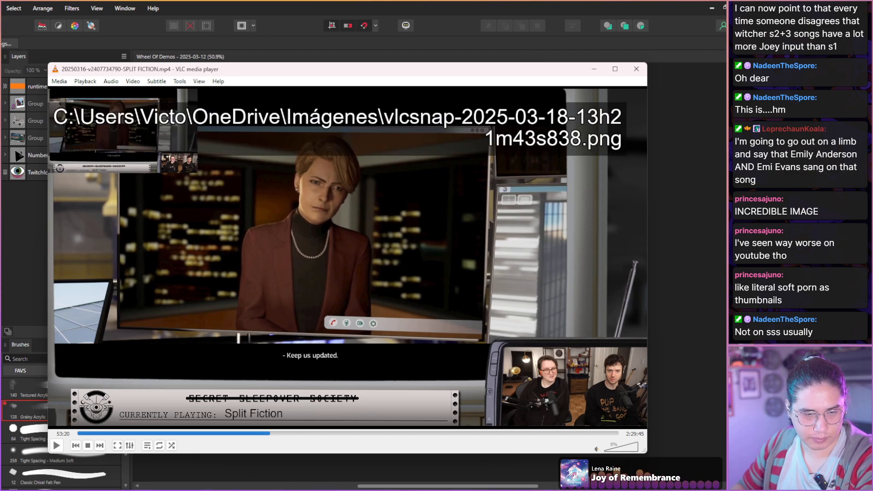
Skim the forest cutscene up to the blue-furred ape close-up at 54:13 for usable frames.
{"action": "key", "text": "shift+Right"}
{"action": "key", "text": "shift+Right"}
{"action": "key", "text": "shift+Right"}
{"action": "key", "text": "shift+Right"}
{"action": "key", "text": "shift+Right"}
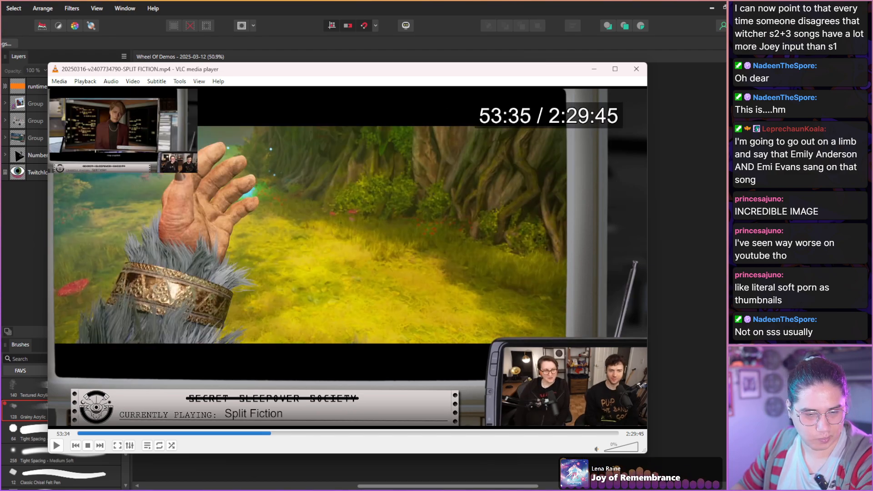
{"action": "key", "text": "shift+Right"}
{"action": "key", "text": "shift+Right"}
{"action": "key", "text": "shift+Right"}
{"action": "key", "text": "shift+Right"}
{"action": "key", "text": "shift+Right"}
{"action": "key", "text": "shift+Right"}
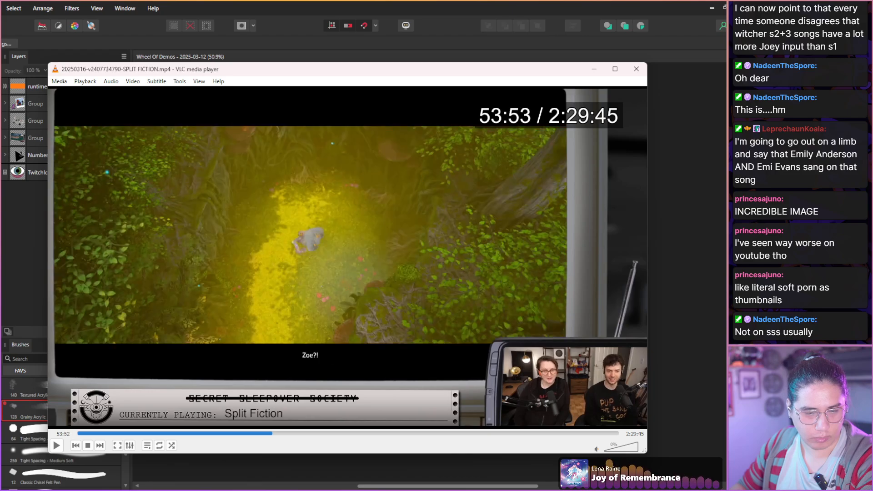
{"action": "key", "text": "shift+Right"}
{"action": "key", "text": "shift+Right"}
{"action": "key", "text": "shift+Right"}
{"action": "key", "text": "shift+Right"}
{"action": "key", "text": "shift+Right"}
{"action": "key", "text": "shift+Right"}
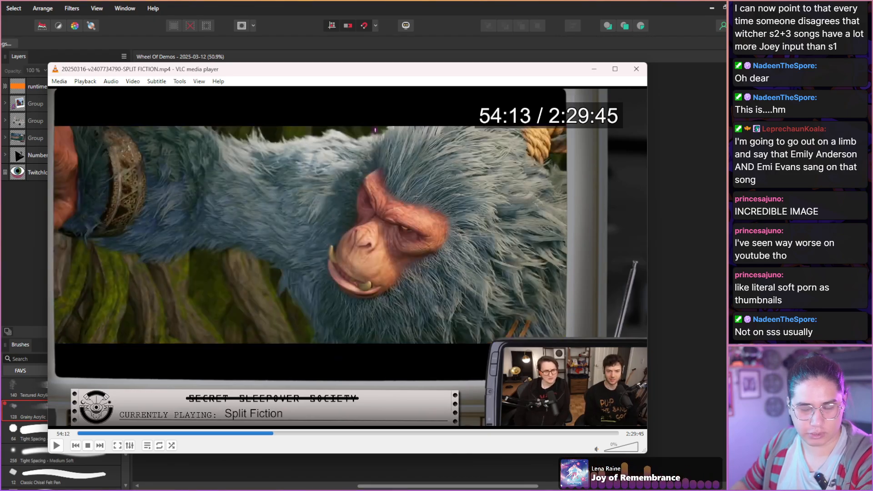
Switch to Affinity Photo and search the Affinity templates folder for "spl".
{"action": "left_click", "coordinate": [420, 25]}
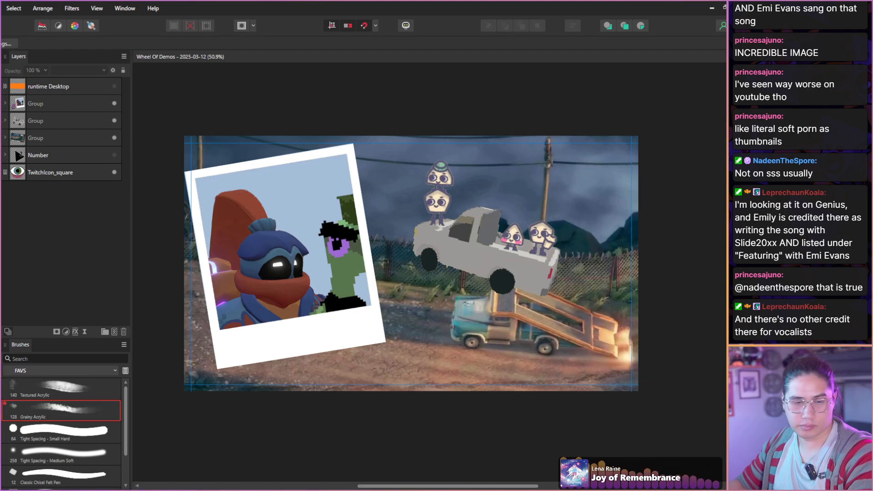
{"action": "key", "text": "alt+f"}
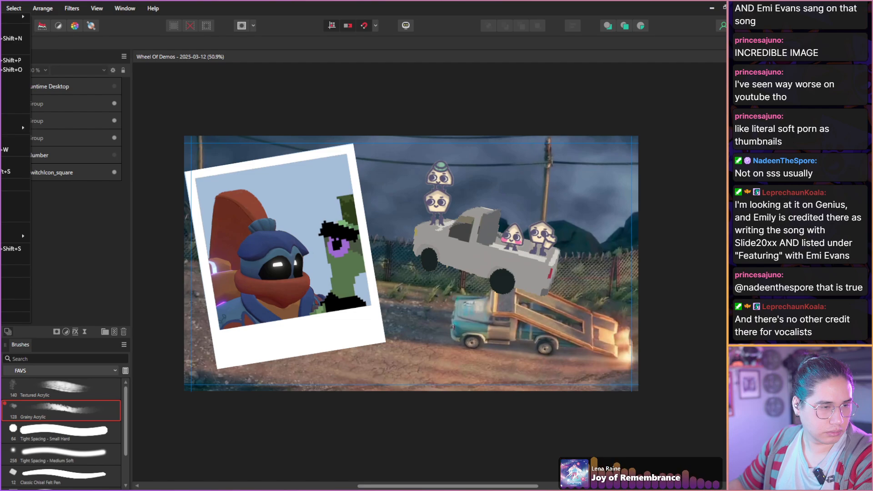
{"action": "key", "text": "Return"}
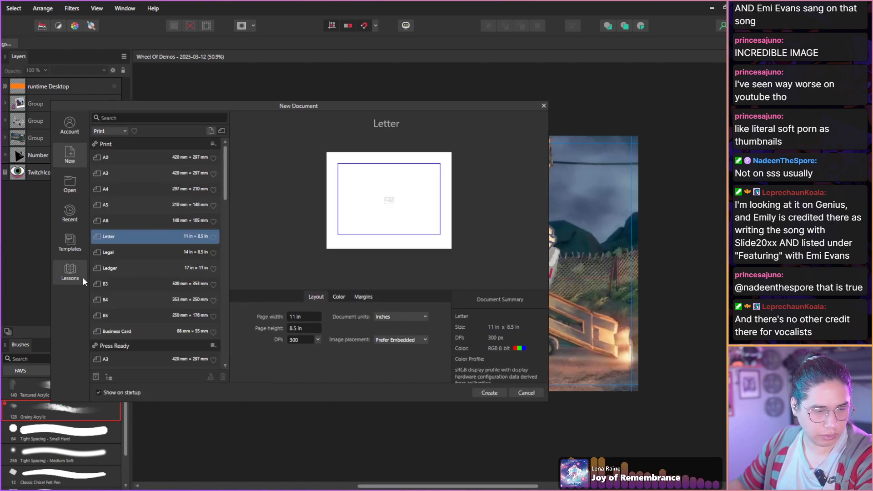
{"action": "left_click", "coordinate": [70, 246]}
{"action": "left_click", "coordinate": [119, 134]}
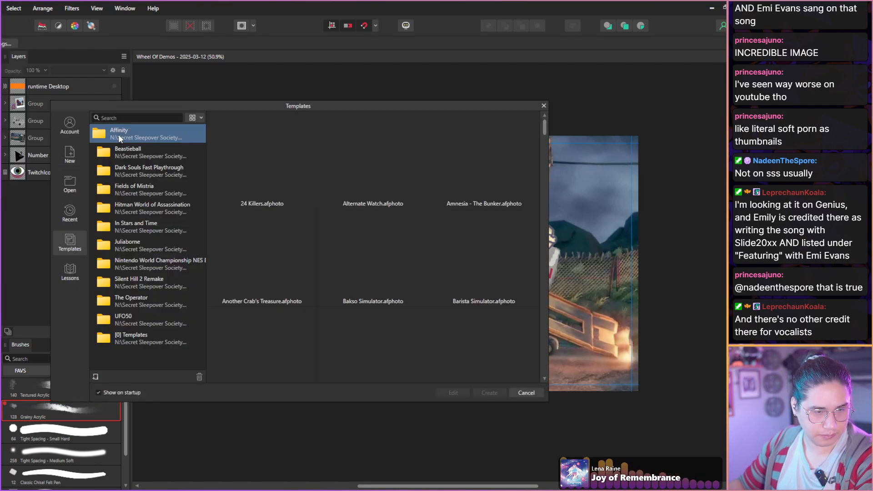
{"action": "left_click", "coordinate": [146, 118]}
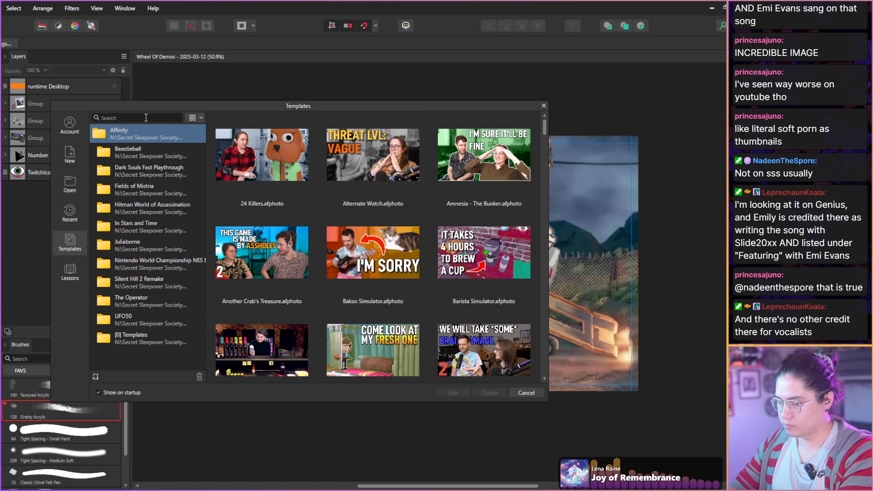
{"action": "type", "text": "spl"}
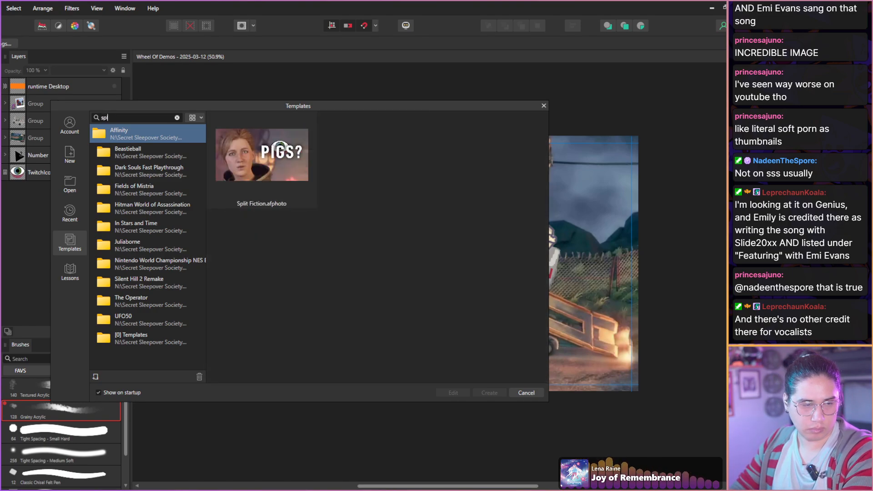
Clear the template search, look through the [0] Templates folder and leave the template browser without creating a document.
{"action": "key", "text": "BackSpace"}
{"action": "key", "text": "BackSpace"}
{"action": "key", "text": "BackSpace"}
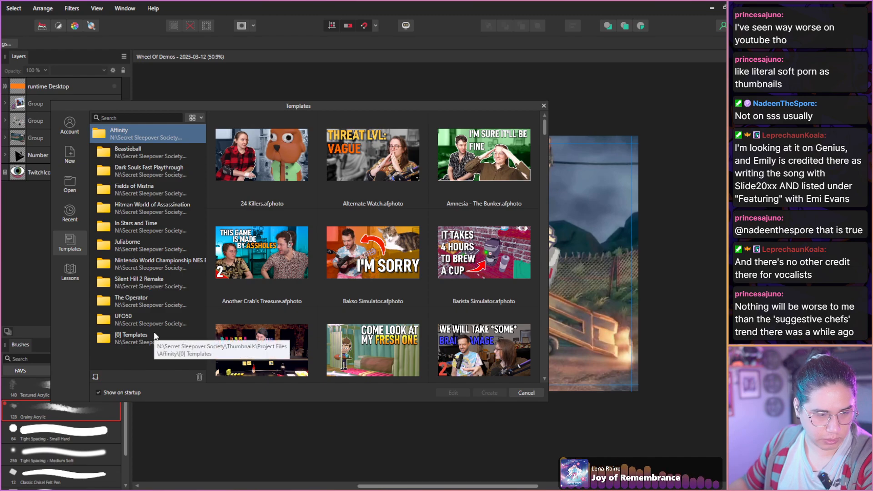
{"action": "left_click", "coordinate": [152, 344]}
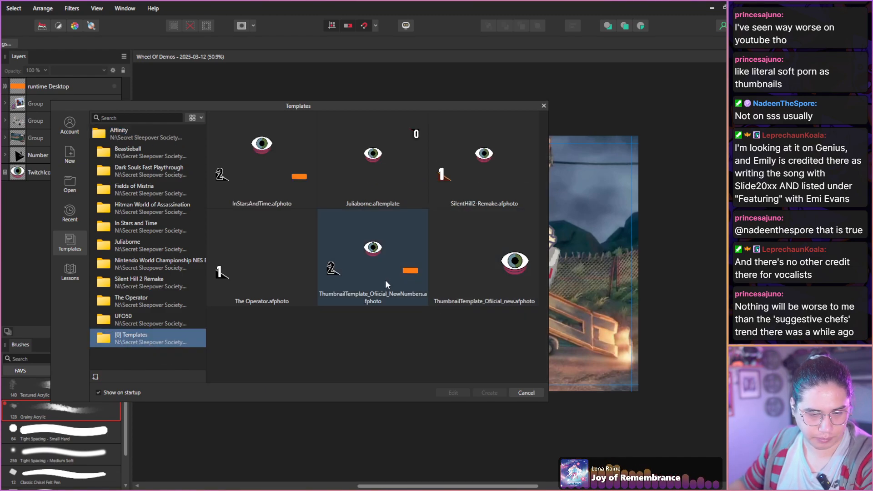
{"action": "left_click", "coordinate": [522, 393]}
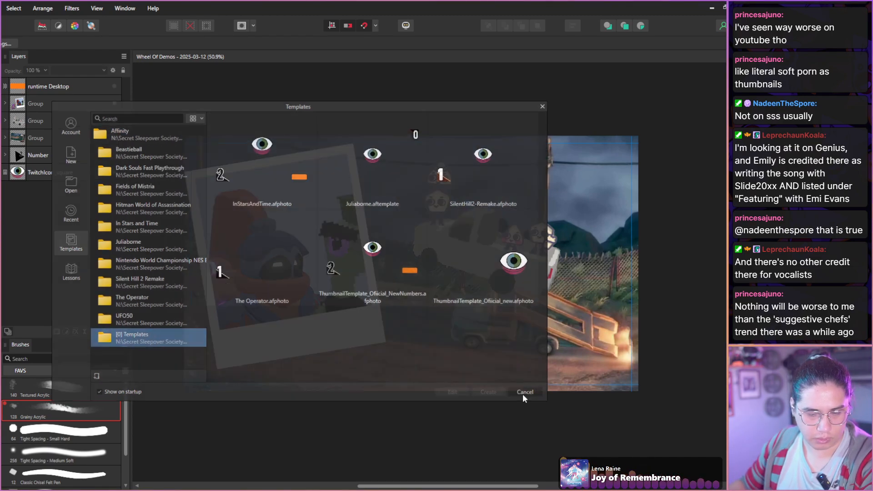
Open the recent file Split Fiction.afphoto, hide the PIGS? group, and show the Number layer and the red and green two-person group.
{"action": "key", "text": "alt+f"}
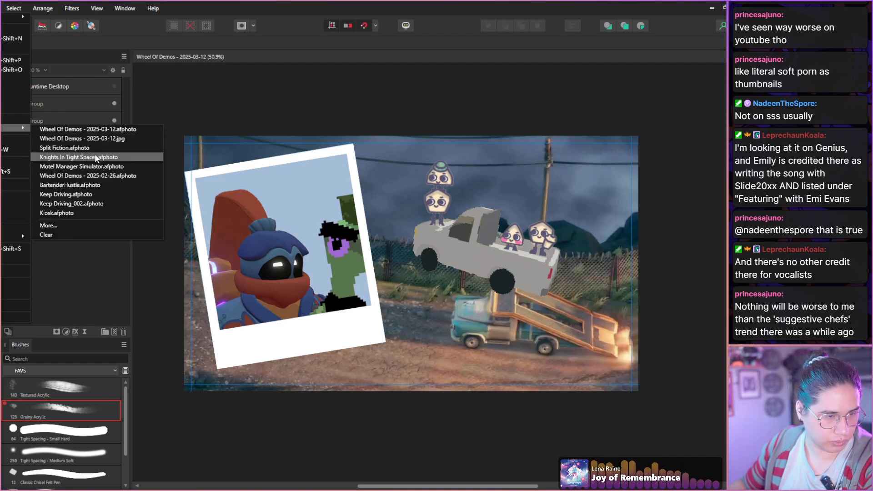
{"action": "left_click", "coordinate": [94, 153]}
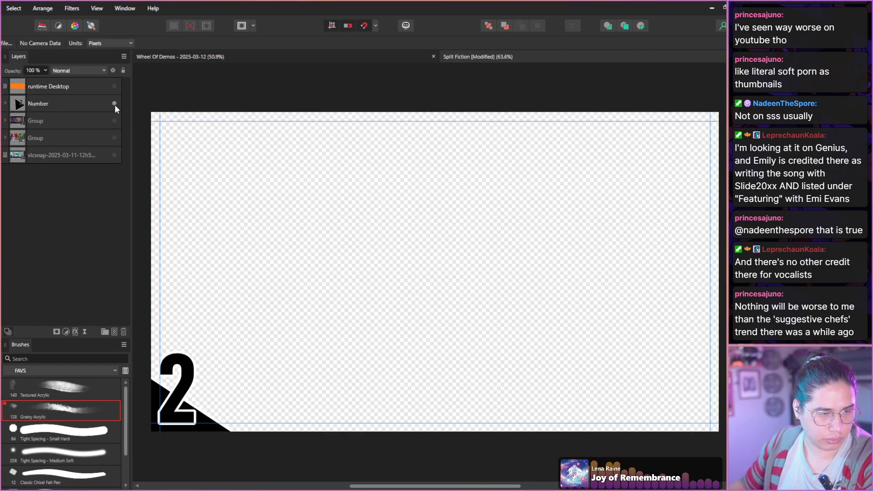
{"action": "left_click", "coordinate": [114, 137]}
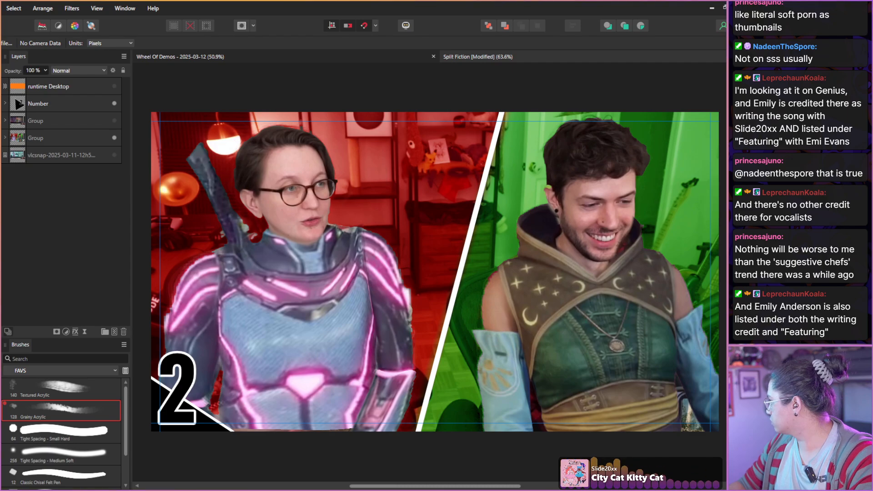
Place the Split Fiction cover art layer Image.png directly above the PIGS? group and show the rulers.
{"action": "left_click_drag", "start_coordinate": [378, 193], "coordinate": [371, 193]}
{"action": "key", "text": "ctrl+z"}
{"action": "left_click_drag", "start_coordinate": [63, 138], "coordinate": [64, 113]}
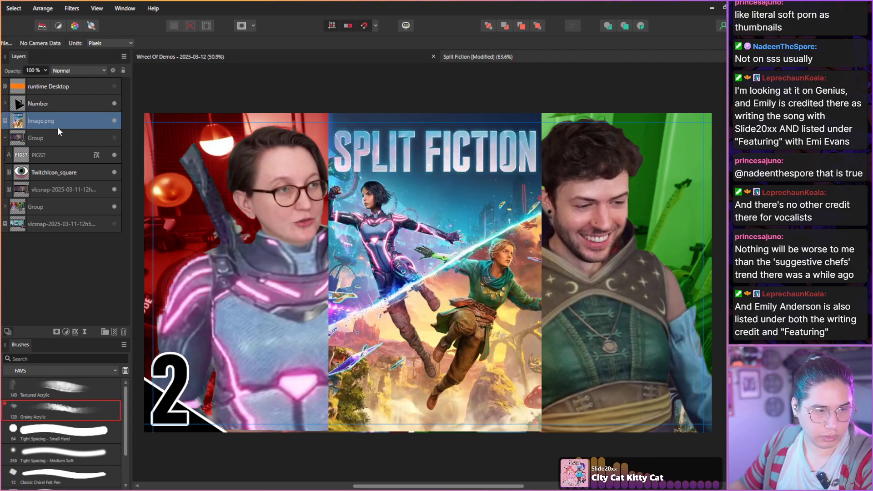
{"action": "scroll", "coordinate": [295, 141], "scroll_direction": "up", "scroll_amount": 2}
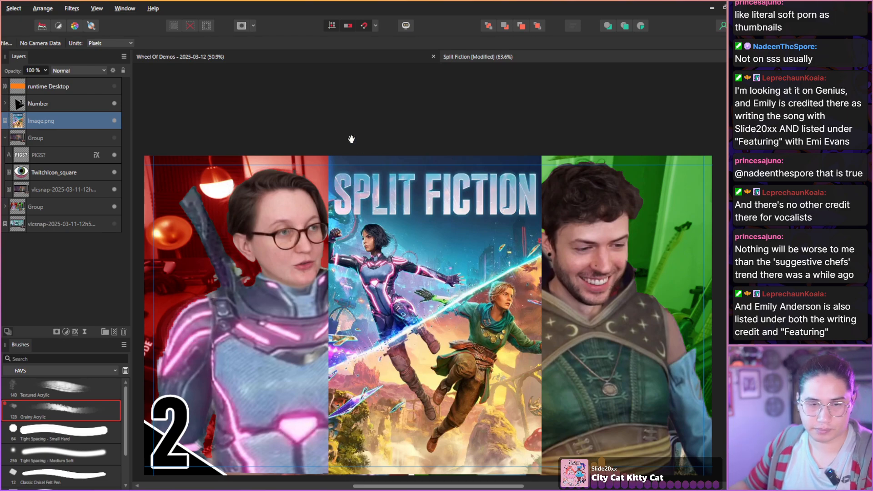
{"action": "key", "text": "ctrl+r"}
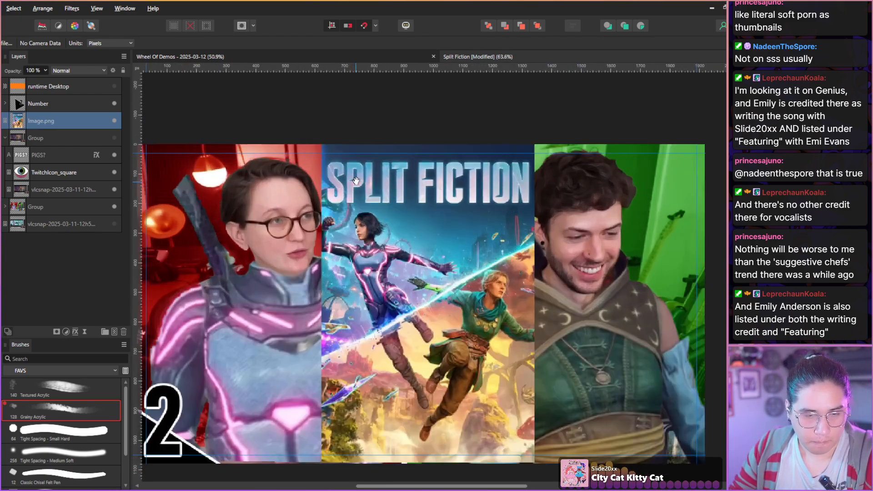
Try a brush stroke over the S of the Split Fiction title on the cover art and undo it with its nested pixel layer.
{"action": "scroll", "coordinate": [361, 189], "scroll_direction": "up", "scroll_amount": 5}
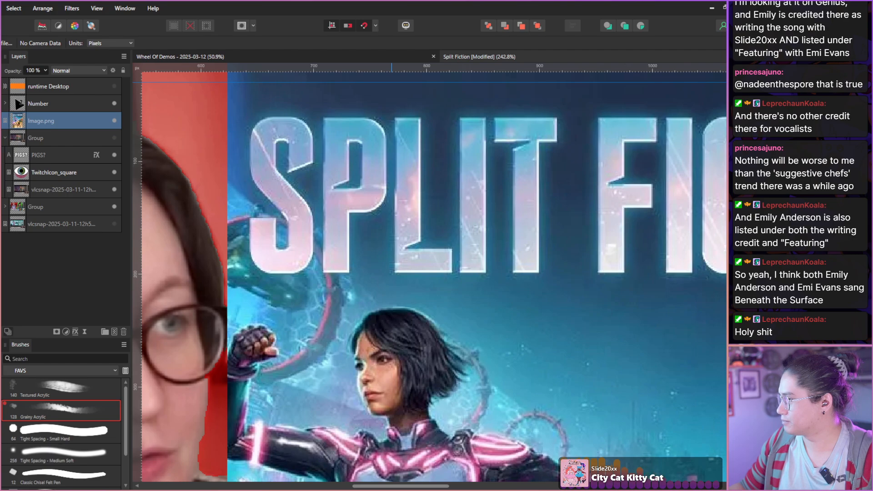
{"action": "left_click_drag", "start_coordinate": [333, 210], "coordinate": [332, 214]}
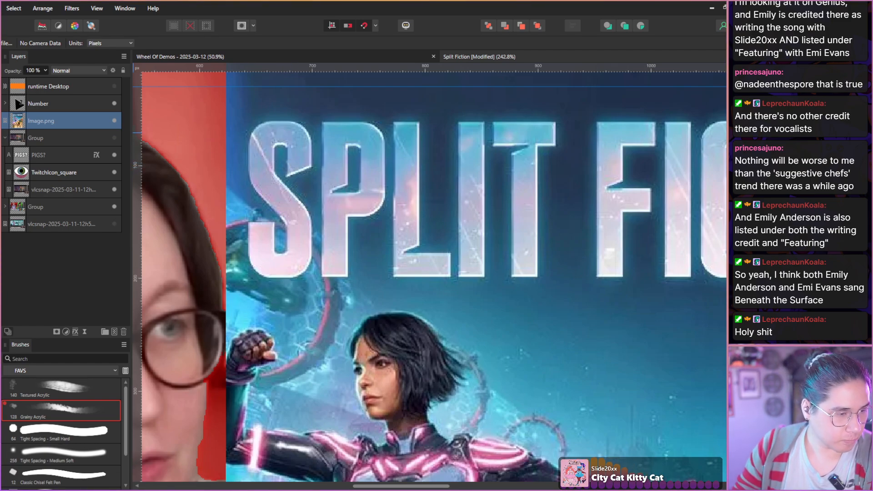
{"action": "key", "text": "b"}
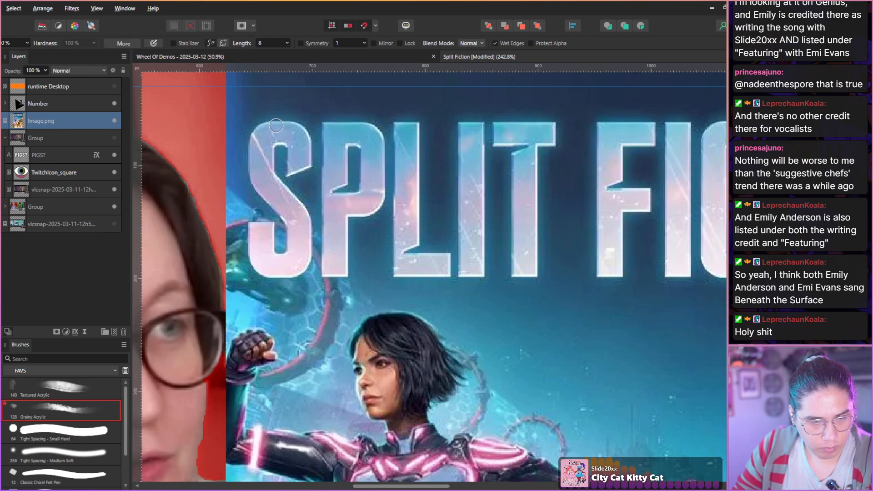
{"action": "key", "text": "ctrl+shift+n"}
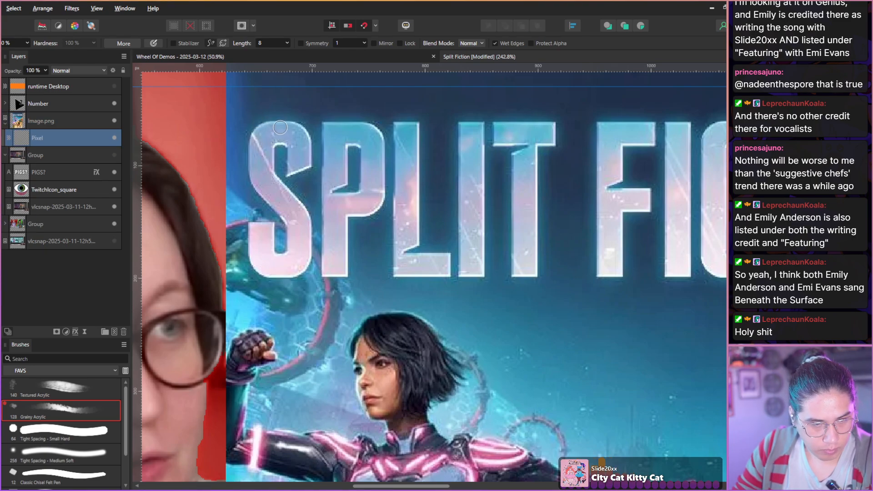
{"action": "left_click", "coordinate": [279, 129], "text": "alt"}
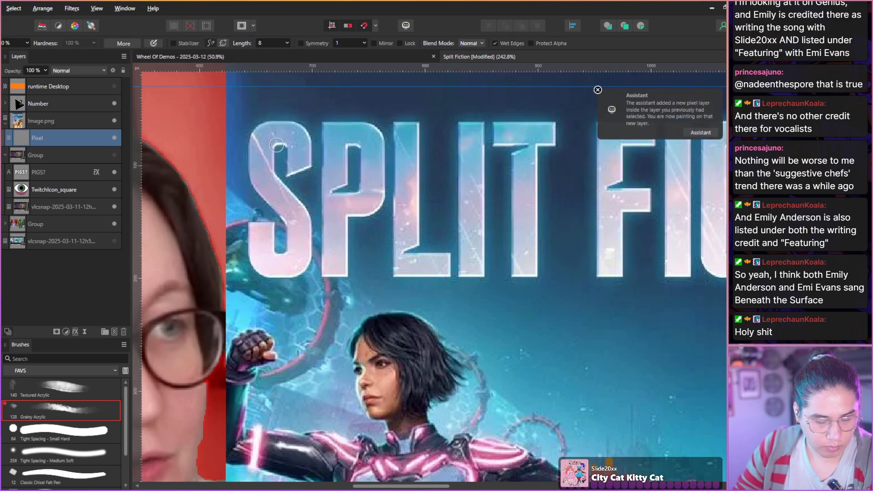
{"action": "key", "text": "ctrl+z"}
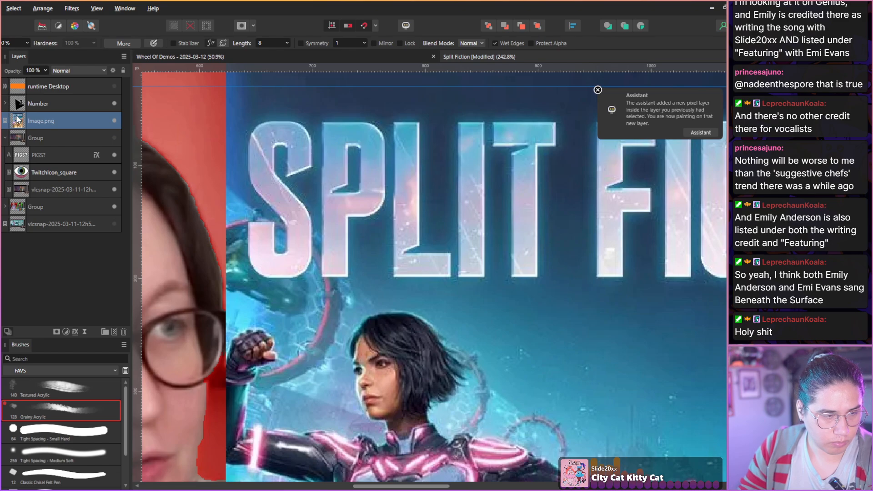
Add an empty pixel layer above Image.png and move the cover art over to the right end of the thumbnail.
{"action": "key", "text": "ctrl+shift+n"}
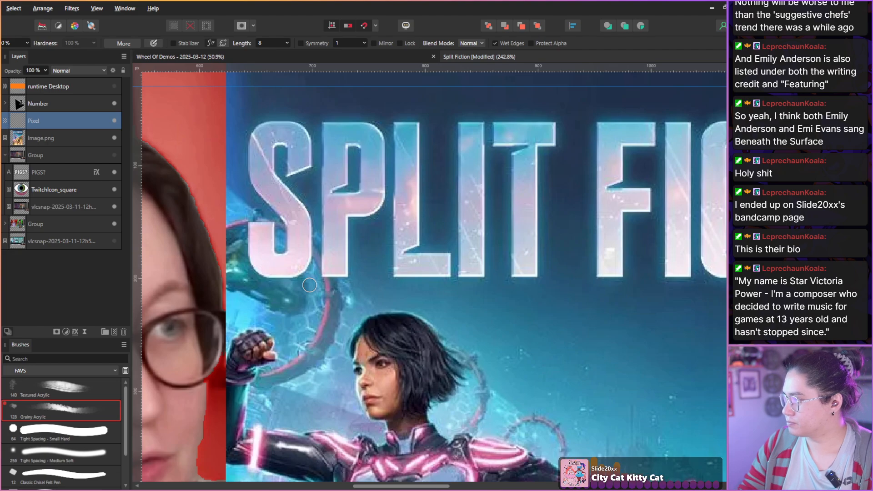
{"action": "scroll", "coordinate": [310, 285], "scroll_direction": "down", "scroll_amount": 8}
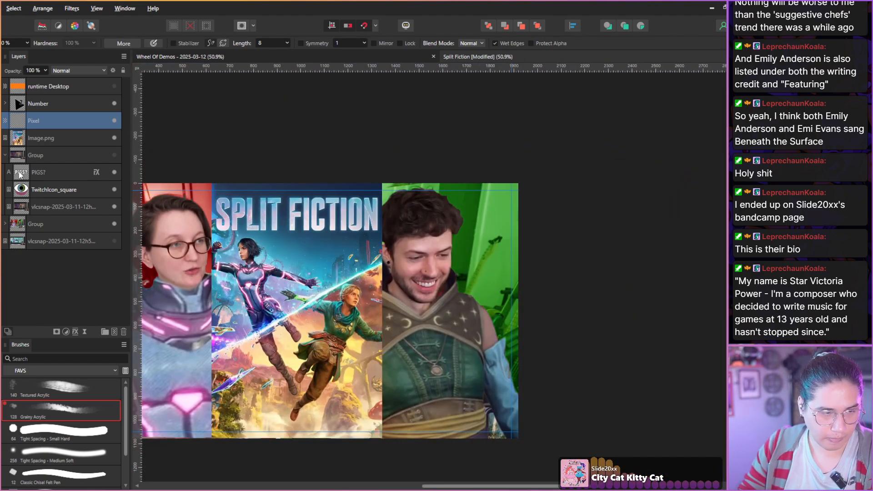
{"action": "key", "text": "v"}
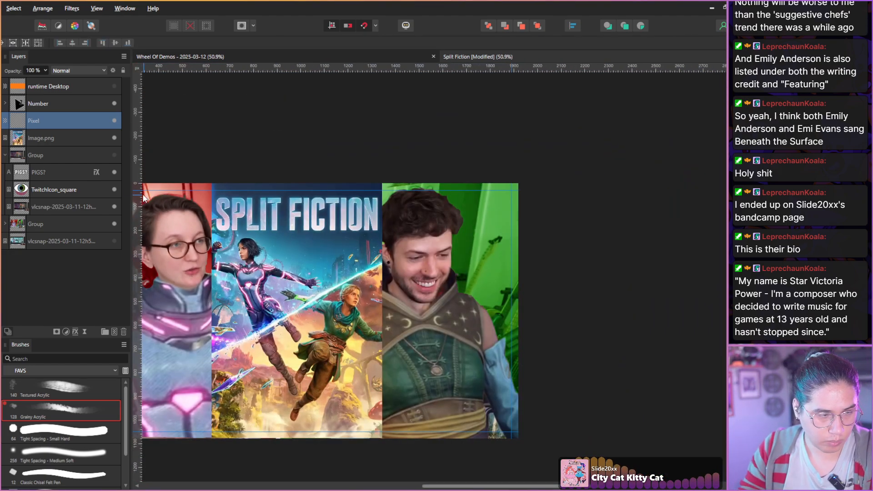
{"action": "left_click", "coordinate": [43, 142]}
{"action": "left_click_drag", "start_coordinate": [277, 264], "coordinate": [476, 272]}
{"action": "left_click_drag", "start_coordinate": [237, 256], "coordinate": [334, 211]}
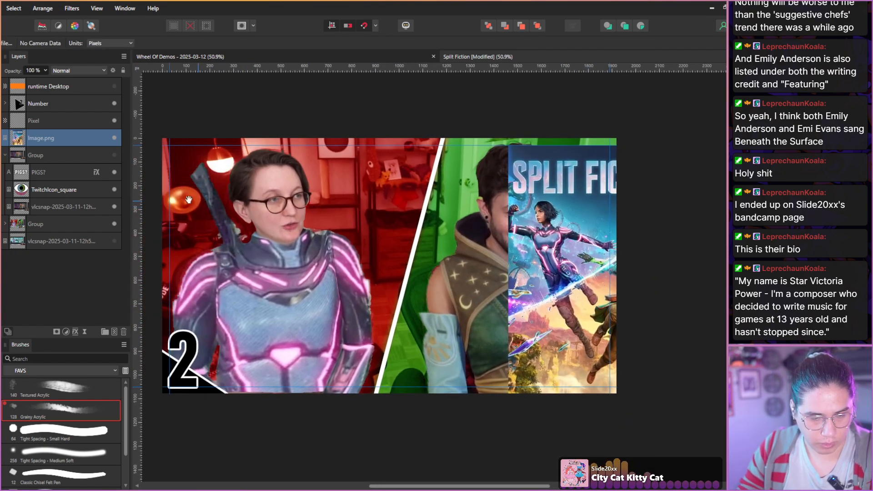
Try a linear gradient fill on the Number text, with one stop sampled from the cover art's blue and the other from the title's pale pink.
{"action": "left_click_drag", "start_coordinate": [206, 225], "coordinate": [237, 226]}
{"action": "left_click", "coordinate": [5, 103]}
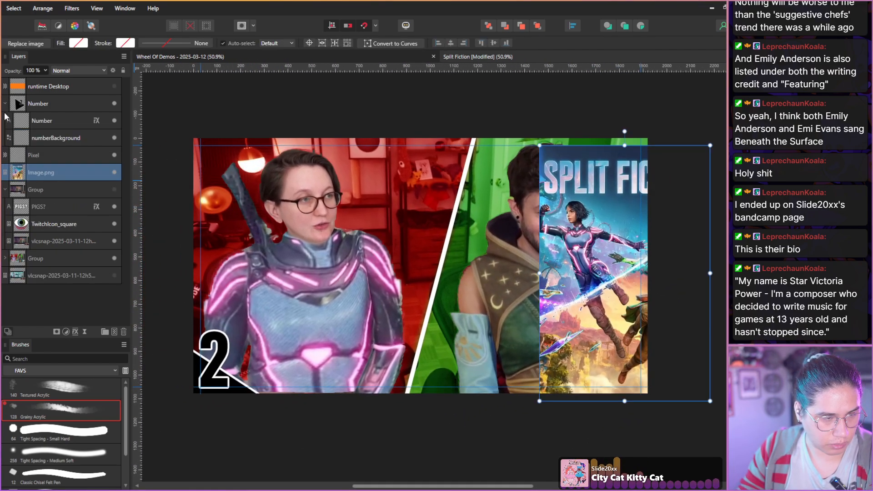
{"action": "left_click", "coordinate": [21, 121]}
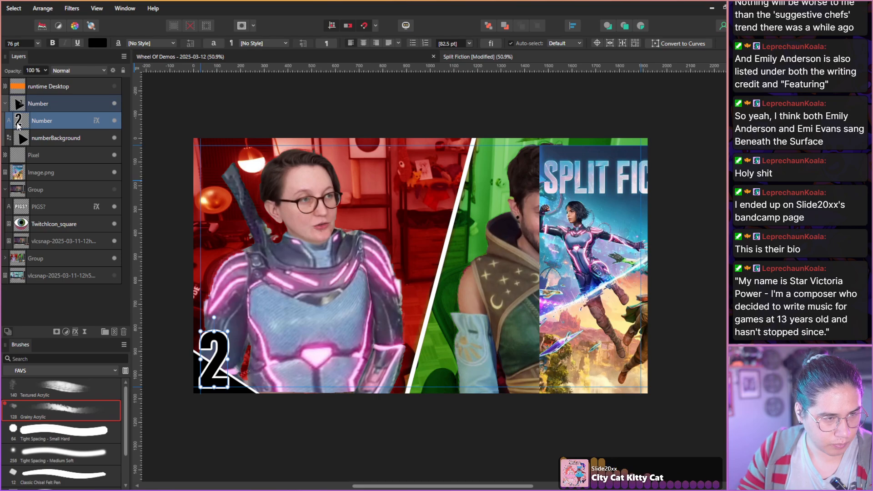
{"action": "left_click", "coordinate": [96, 43]}
{"action": "left_click", "coordinate": [88, 59]}
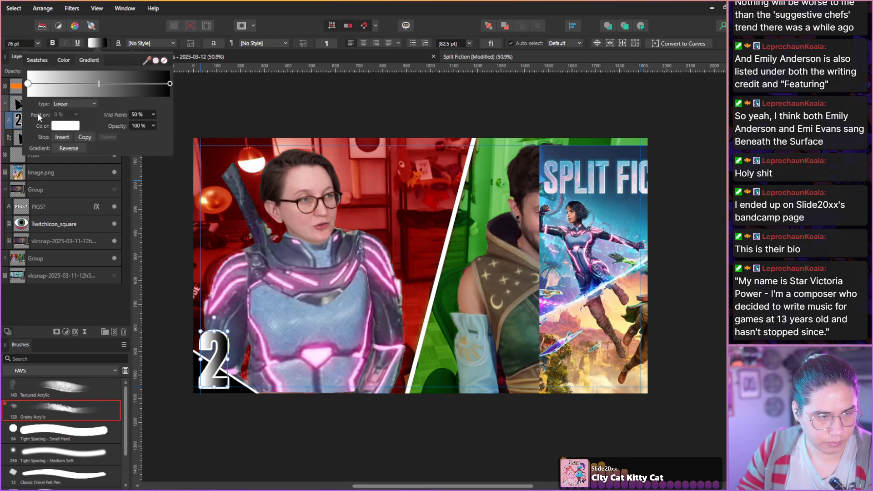
{"action": "left_click", "coordinate": [42, 126]}
{"action": "left_click_drag", "start_coordinate": [110, 141], "coordinate": [550, 162]}
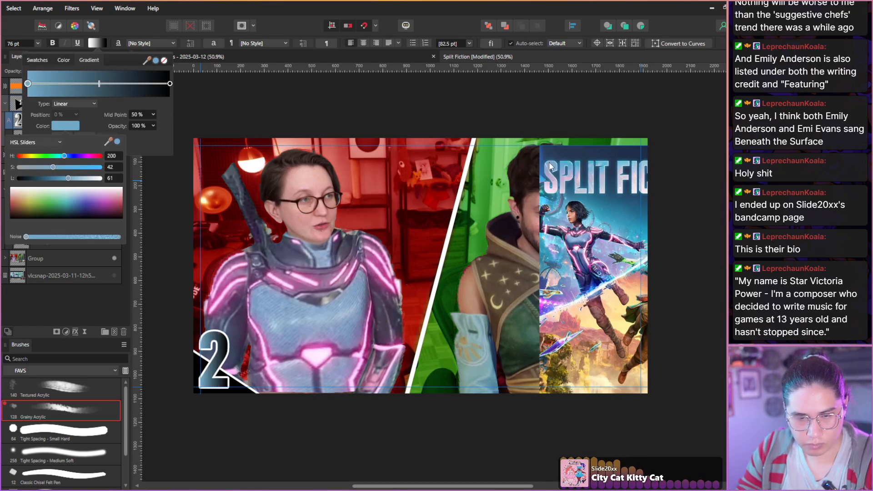
{"action": "left_click", "coordinate": [169, 83]}
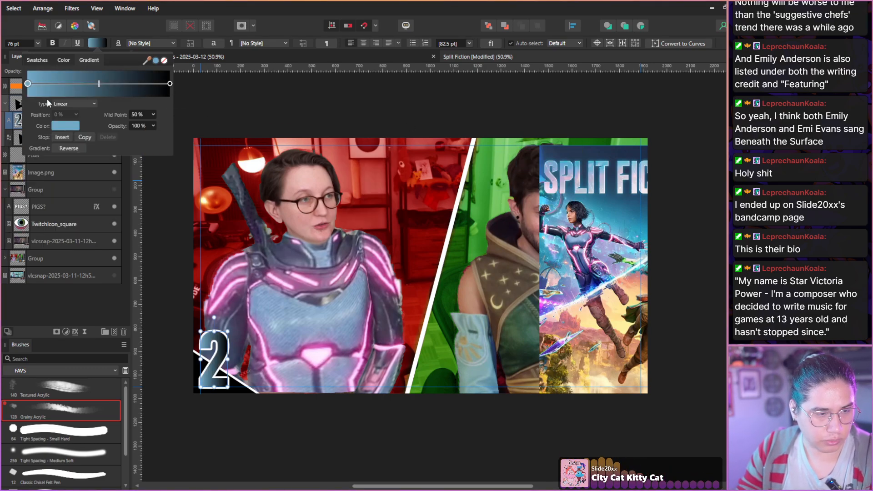
{"action": "left_click", "coordinate": [170, 84]}
{"action": "left_click", "coordinate": [67, 126]}
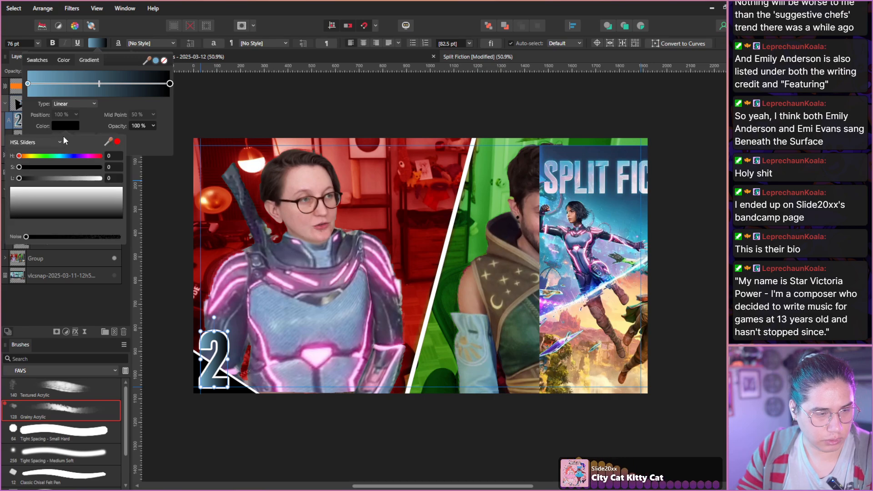
{"action": "left_click_drag", "start_coordinate": [110, 142], "coordinate": [549, 191]}
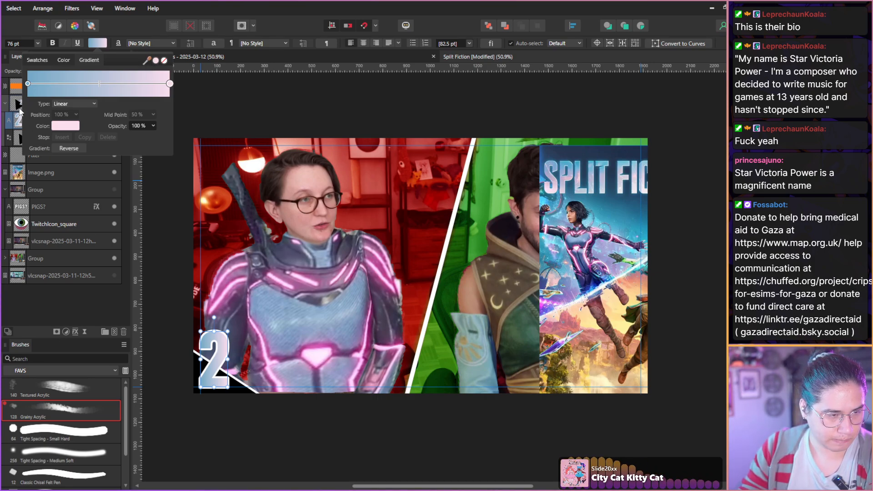
Try the Radial gradient type on the Number text's fill and return it to Linear.
{"action": "left_click", "coordinate": [59, 103]}
{"action": "left_click", "coordinate": [59, 114]}
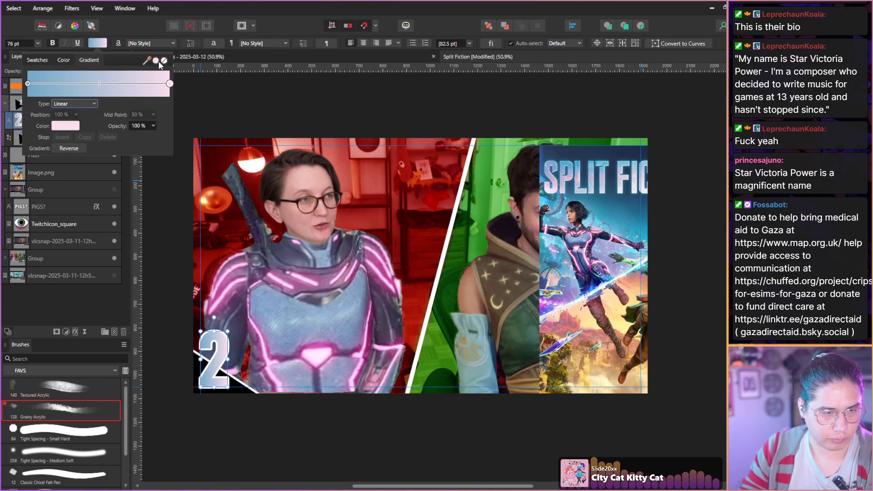
{"action": "left_click", "coordinate": [53, 104]}
{"action": "left_click", "coordinate": [60, 135]}
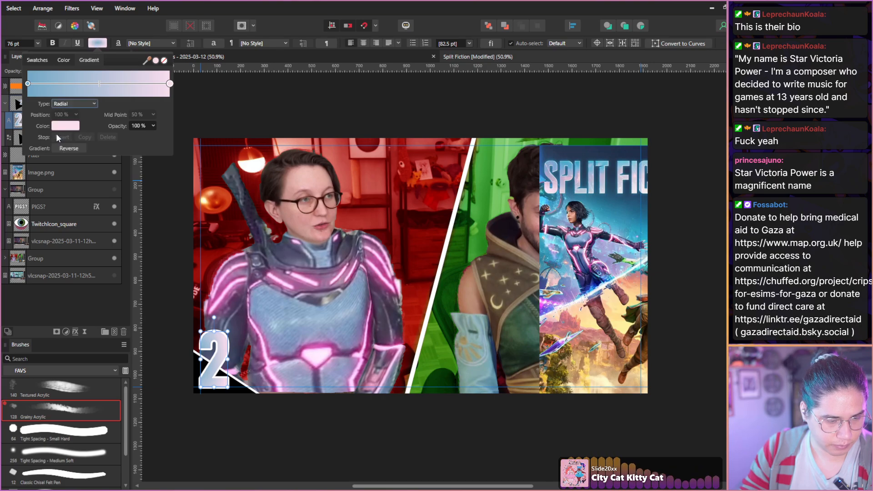
{"action": "left_click", "coordinate": [54, 106]}
{"action": "left_click", "coordinate": [53, 111]}
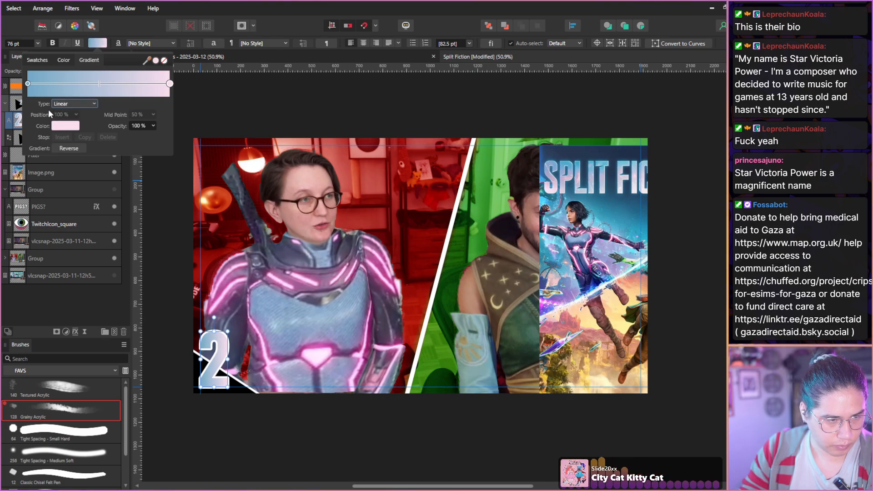
{"action": "left_click", "coordinate": [28, 84]}
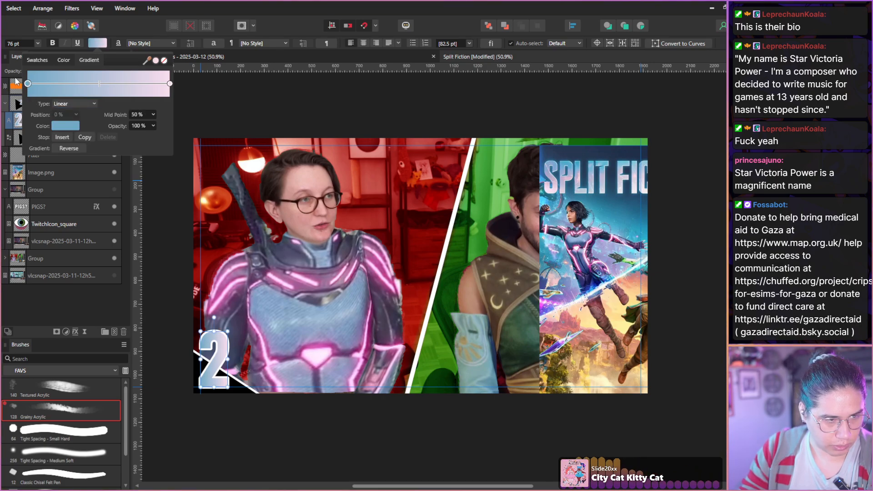
{"action": "left_click", "coordinate": [169, 83]}
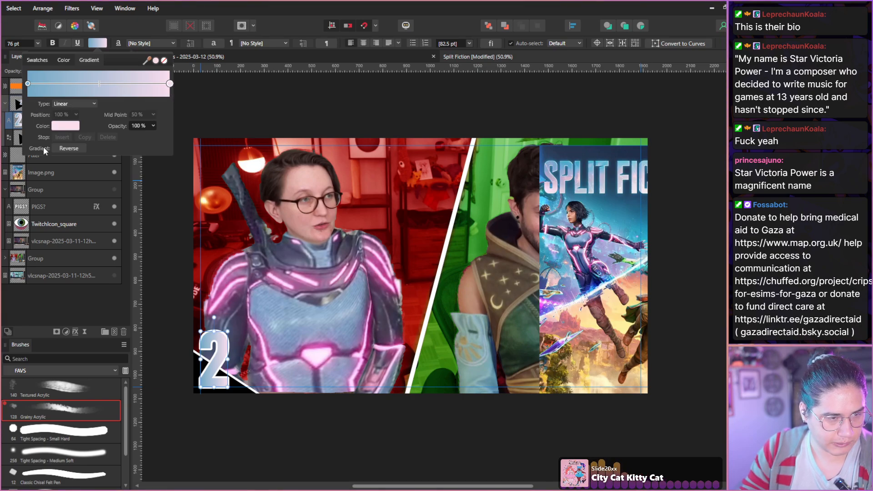
Undo the gradient fill on the Number text to restore its solid black fill.
{"action": "left_click", "coordinate": [57, 60]}
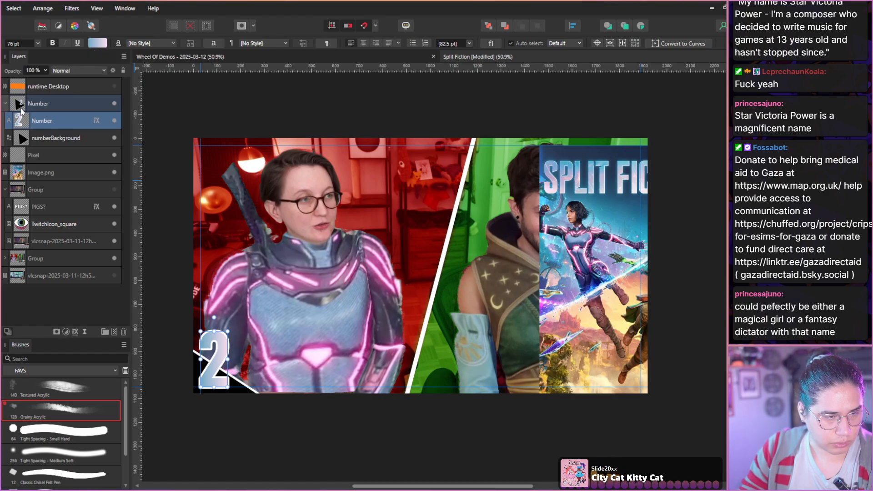
{"action": "left_click", "coordinate": [90, 43]}
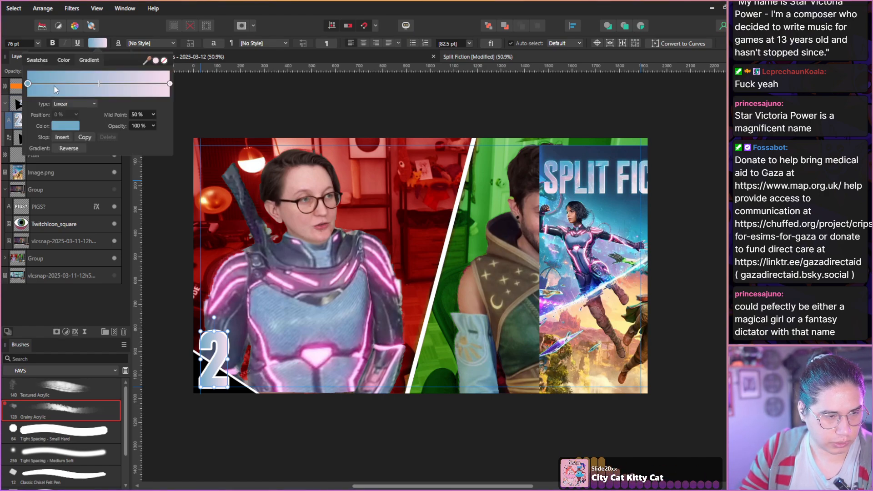
{"action": "left_click_drag", "start_coordinate": [53, 84], "coordinate": [17, 115]}
{"action": "left_click", "coordinate": [65, 64]}
{"action": "left_click", "coordinate": [10, 119]}
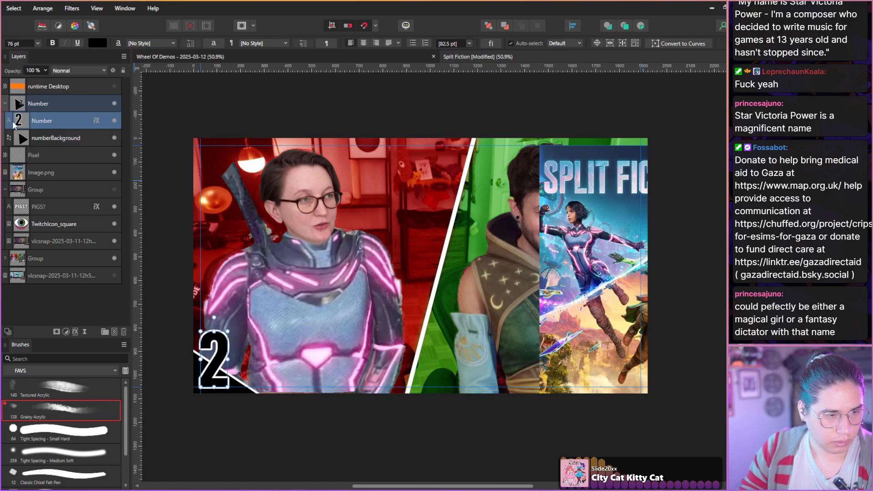
Add a linear Gradient Overlay effect at 270° to the Number text, with its first stop sampled from the light blue of the cover art title.
{"action": "left_click", "coordinate": [95, 121]}
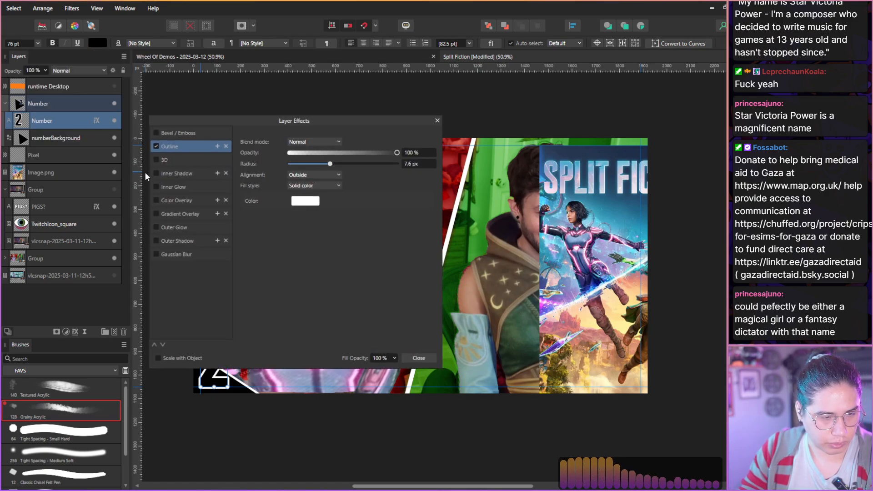
{"action": "left_click", "coordinate": [156, 214]}
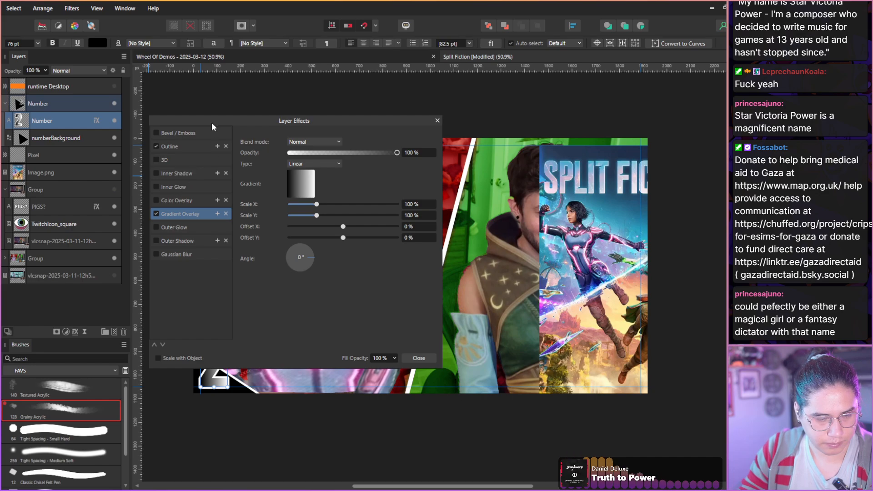
{"action": "left_click_drag", "start_coordinate": [211, 122], "coordinate": [262, 69]}
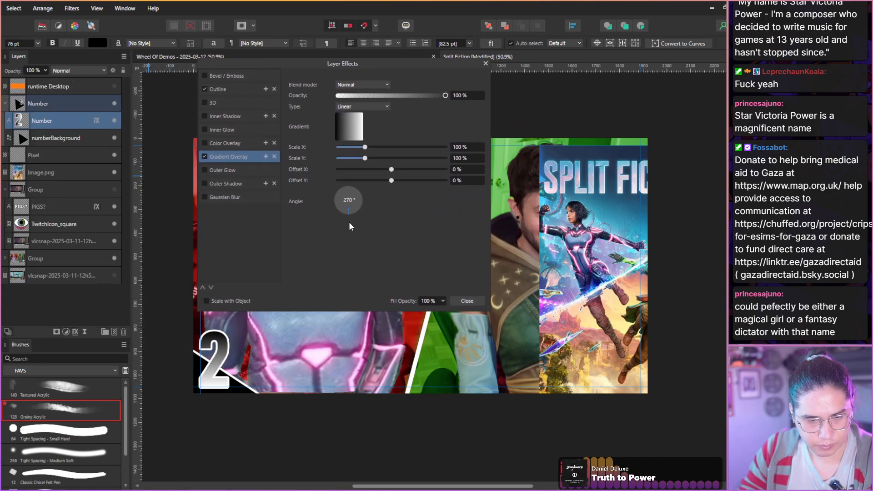
{"action": "left_click", "coordinate": [335, 132]}
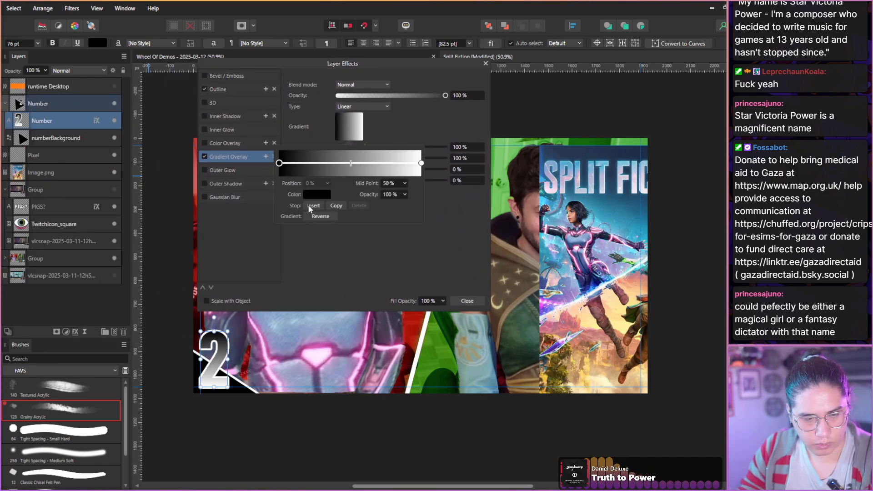
{"action": "left_click", "coordinate": [313, 195]}
{"action": "left_click_drag", "start_coordinate": [359, 211], "coordinate": [551, 162]}
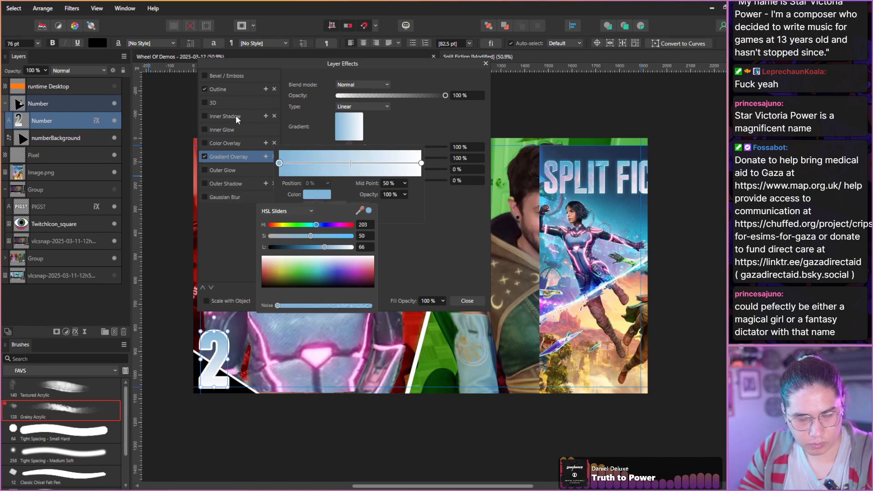
Set the overlay gradient's end stop to the pale pink sampled from the cover art title and close the layer effects.
{"action": "left_click", "coordinate": [418, 166]}
{"action": "left_click", "coordinate": [420, 163]}
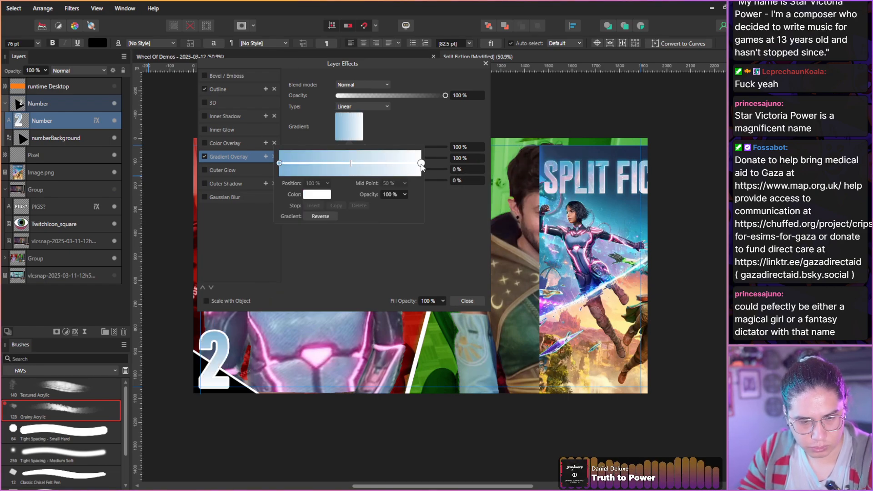
{"action": "left_click", "coordinate": [311, 194]}
{"action": "left_click_drag", "start_coordinate": [359, 212], "coordinate": [557, 196]}
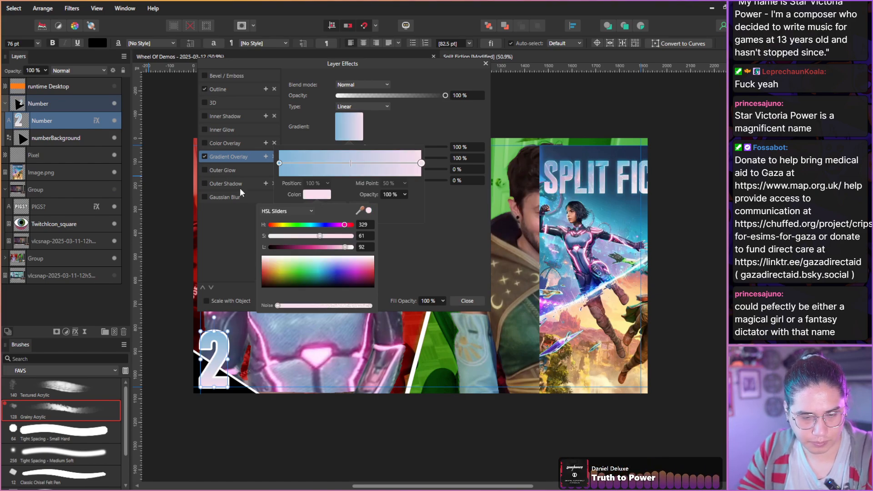
{"action": "left_click", "coordinate": [463, 303]}
{"action": "left_click", "coordinate": [457, 297]}
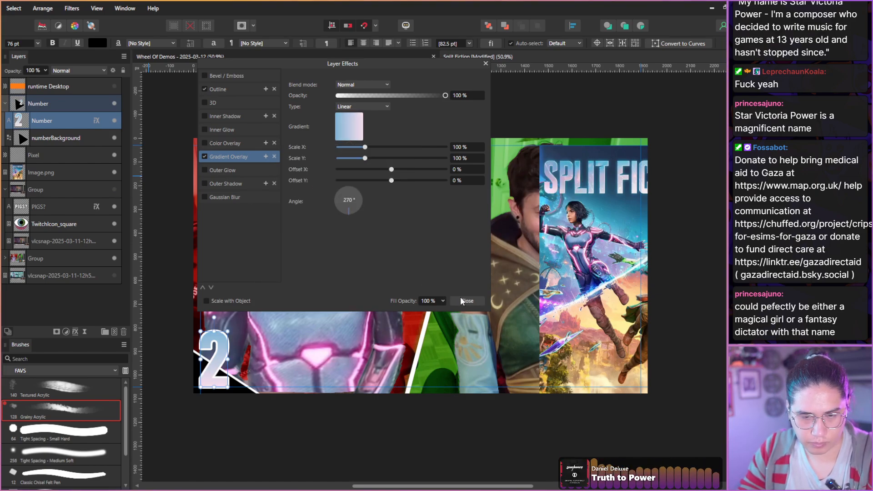
{"action": "left_click", "coordinate": [463, 300]}
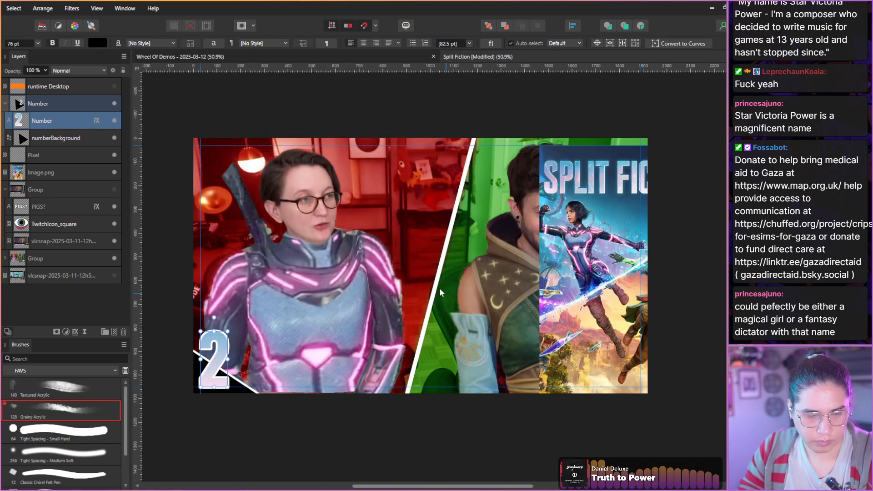
Fill the numberBackground triangle with the dark navy sampled from the upper edge of the cover art.
{"action": "left_click", "coordinate": [16, 139]}
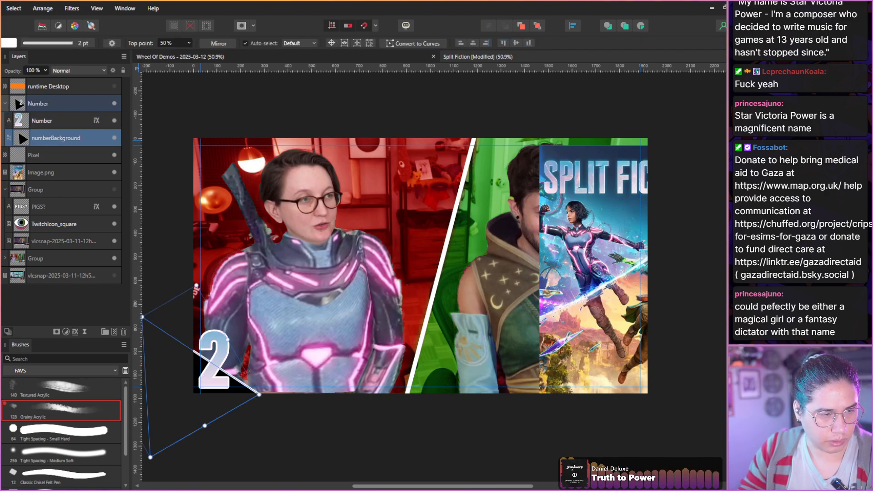
{"action": "left_click", "coordinate": [2, 43]}
{"action": "left_click_drag", "start_coordinate": [10, 61], "coordinate": [582, 322]}
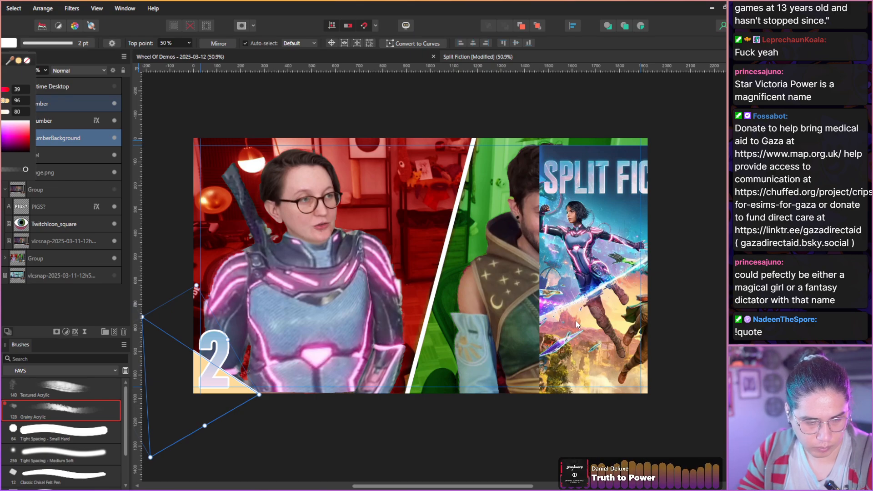
{"action": "left_click_drag", "start_coordinate": [10, 63], "coordinate": [602, 151]}
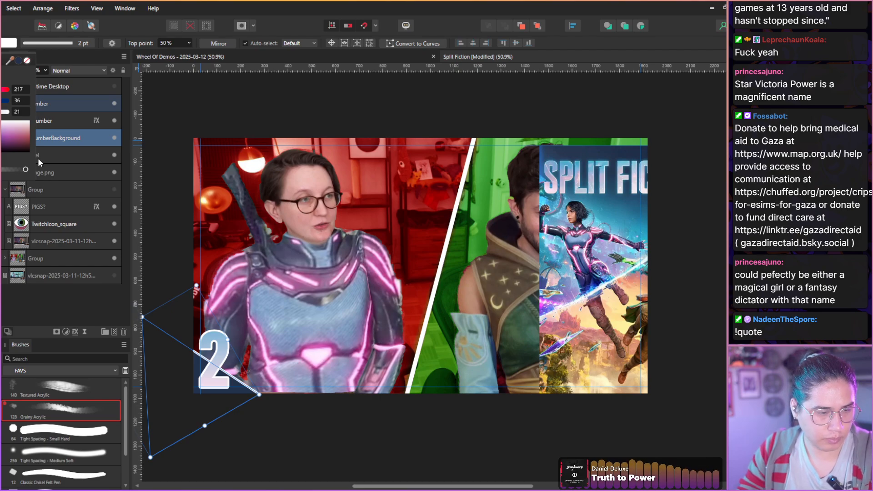
{"action": "left_click", "coordinate": [56, 291]}
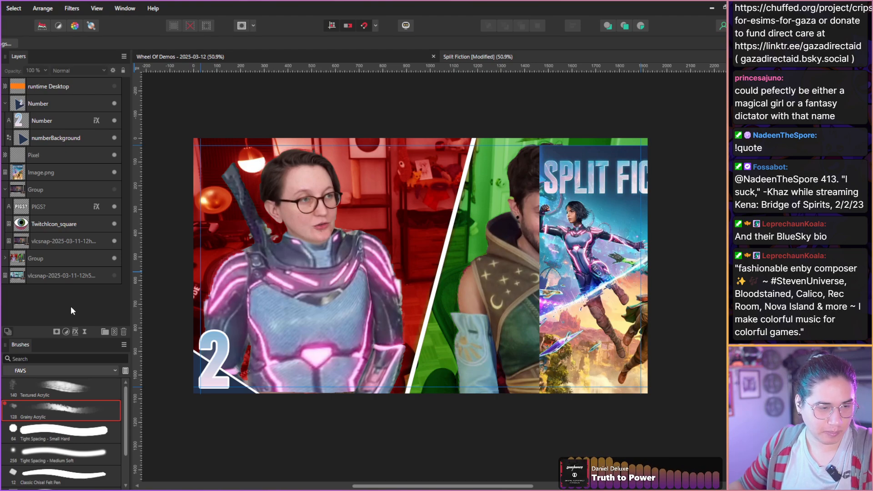
Replace the Number text on the thumbnail with 1.
{"action": "left_click", "coordinate": [31, 122]}
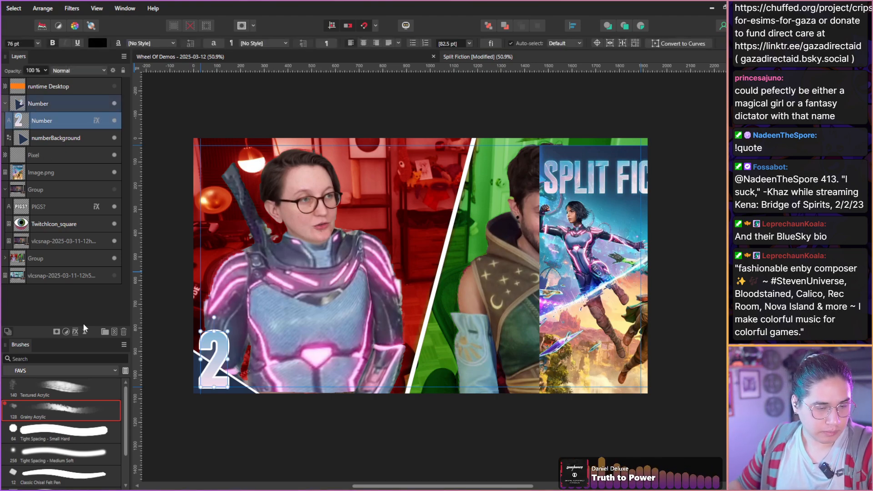
{"action": "double_click", "coordinate": [212, 352]}
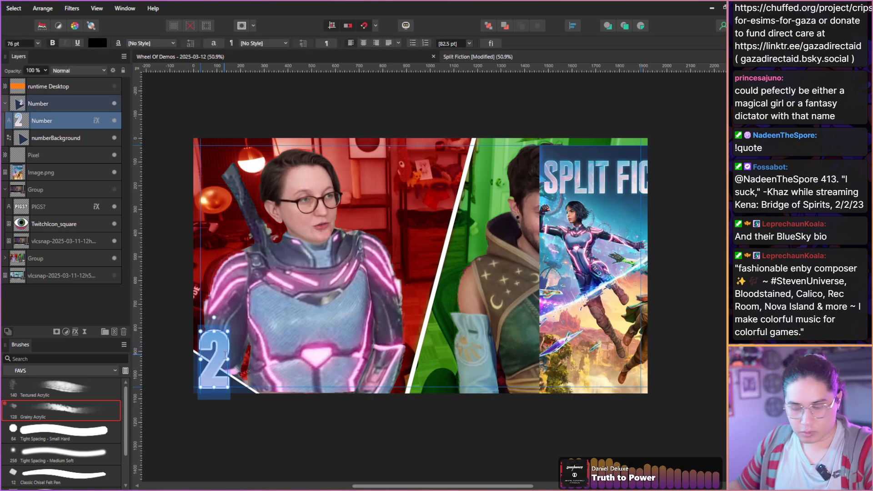
{"action": "type", "text": "1"}
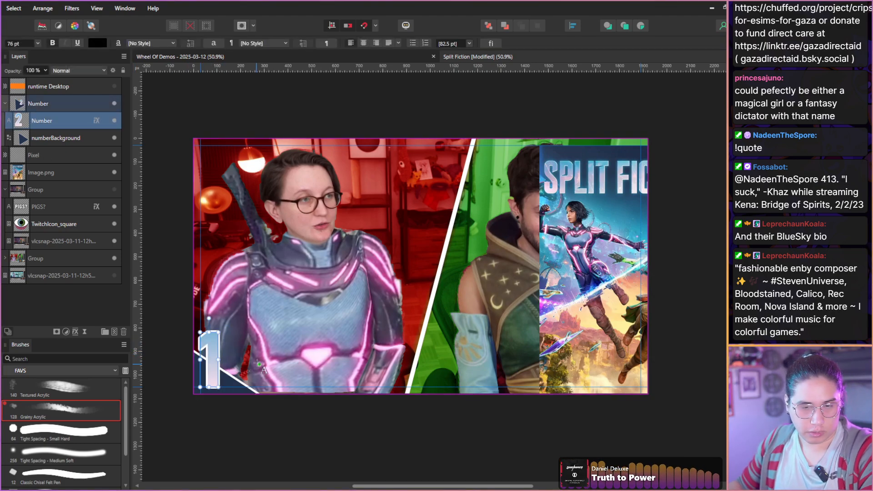
Delete the cover art layer Image.png from the thumbnail.
{"action": "left_click", "coordinate": [67, 173]}
{"action": "left_click", "coordinate": [123, 344]}
{"action": "left_click", "coordinate": [110, 319]}
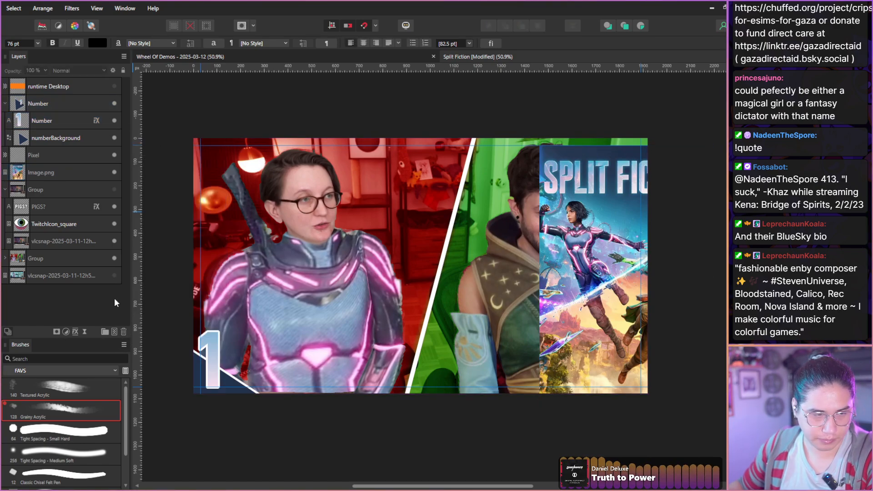
{"action": "left_click", "coordinate": [62, 173]}
{"action": "left_click", "coordinate": [124, 332]}
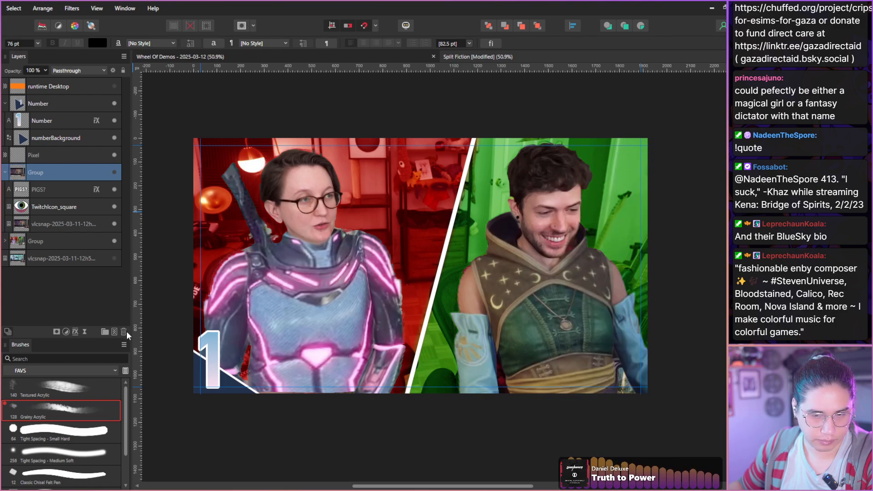
Deselect all layers and save the Split Fiction project.
{"action": "left_click", "coordinate": [94, 301]}
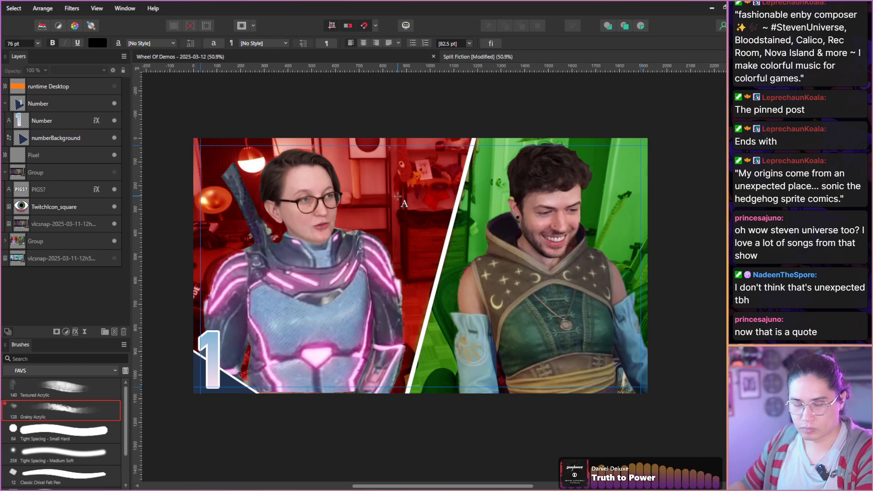
{"action": "left_click_drag", "start_coordinate": [398, 196], "coordinate": [389, 194]}
{"action": "key", "text": "ctrl+s"}
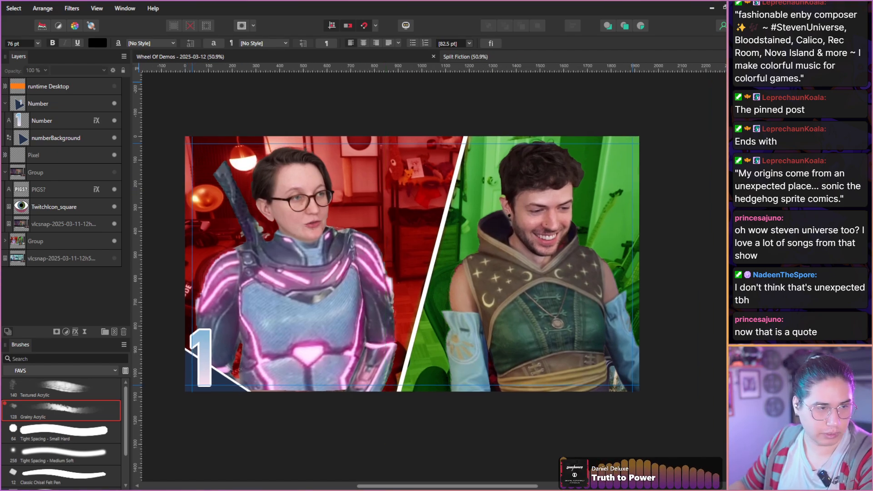
Create a new document from the Split Fiction.afphoto template, searching the templates for spl.
{"action": "left_click", "coordinate": [0, 8]}
{"action": "left_click", "coordinate": [1, 29]}
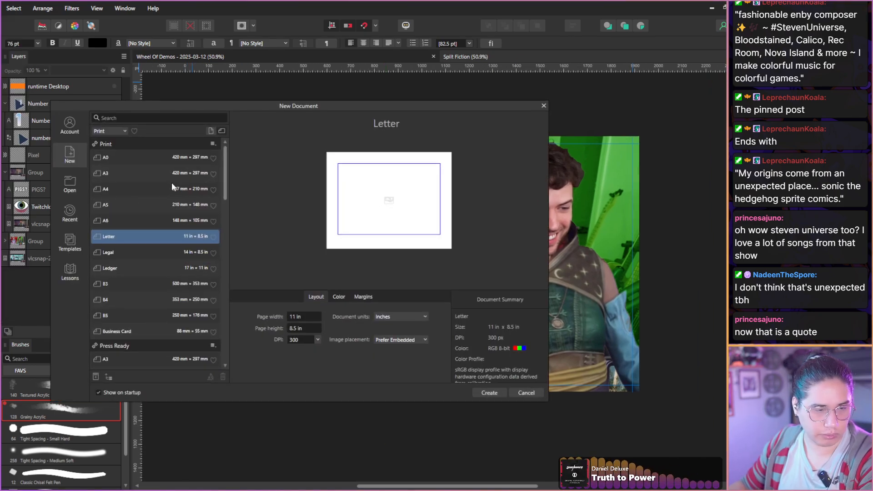
{"action": "left_click", "coordinate": [64, 250]}
{"action": "left_click", "coordinate": [125, 136]}
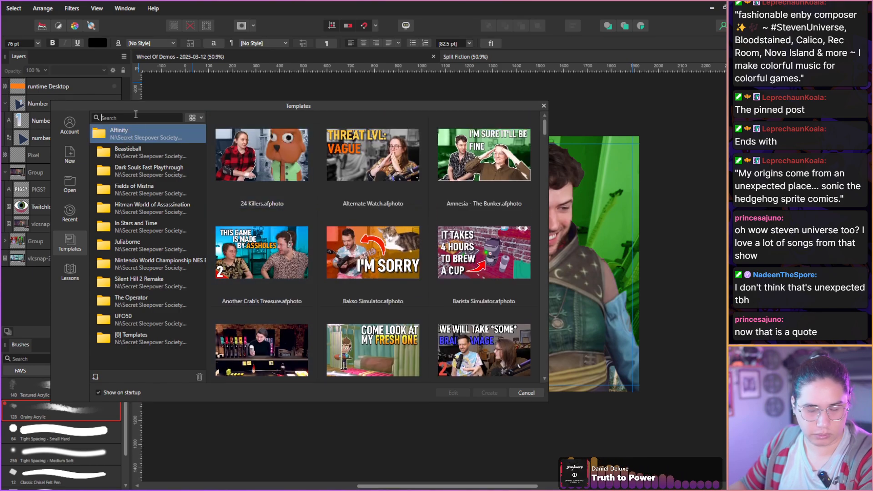
{"action": "type", "text": "spl"}
{"action": "left_click", "coordinate": [255, 152]}
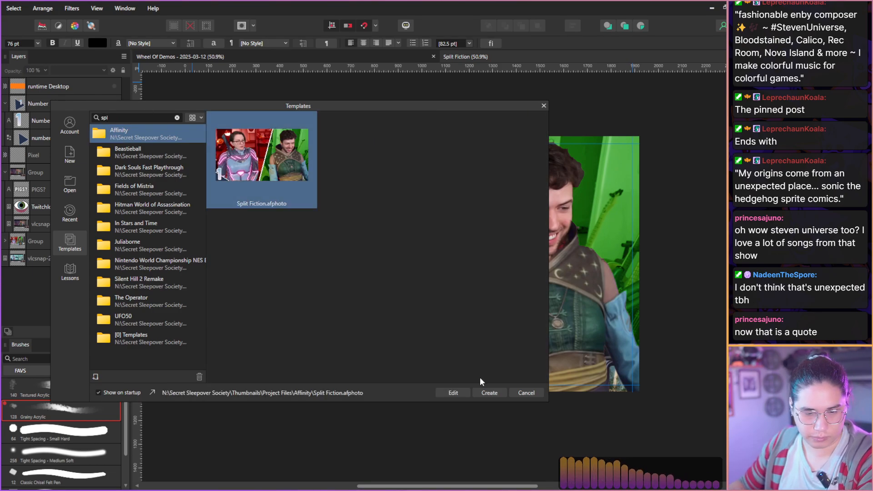
{"action": "left_click", "coordinate": [489, 393]}
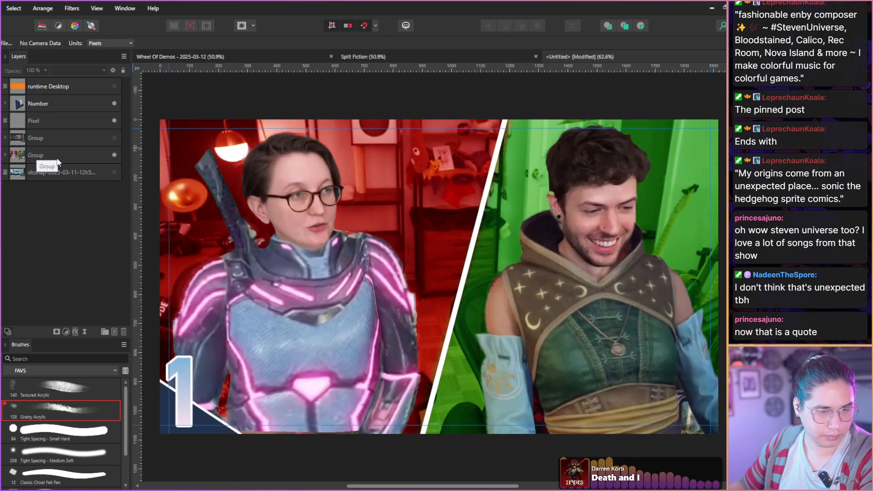
Delete both Group layers, the Pixel layer and the old vlcsnap layer, leaving only runtime Desktop and Number.
{"action": "left_click", "coordinate": [56, 155]}
{"action": "left_click", "coordinate": [55, 134], "text": "shift"}
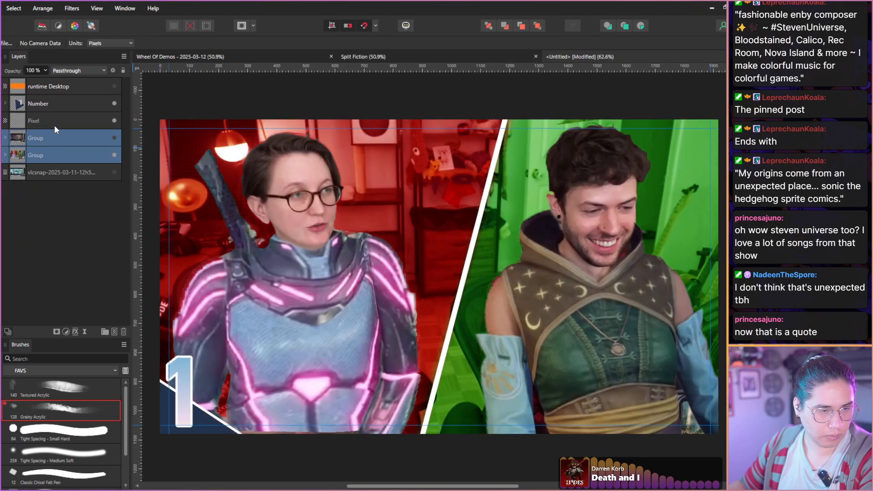
{"action": "left_click", "coordinate": [54, 123], "text": "shift"}
{"action": "left_click", "coordinate": [56, 178], "text": "shift"}
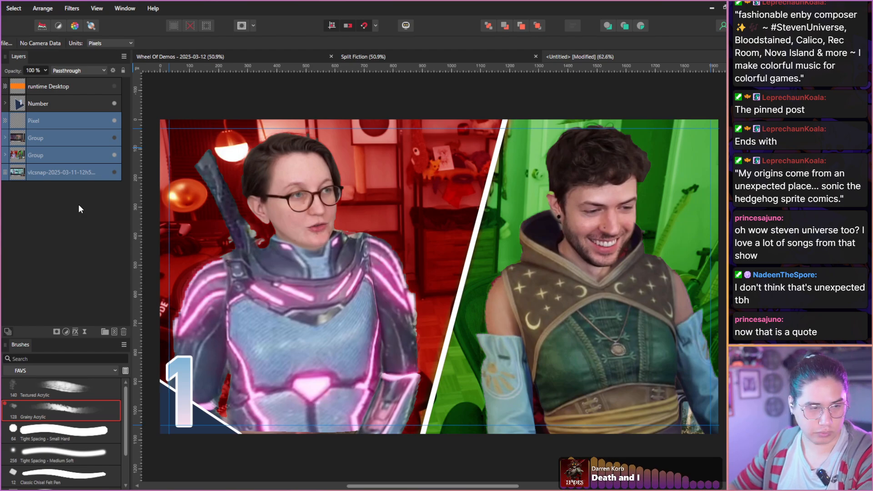
{"action": "key", "text": "Delete"}
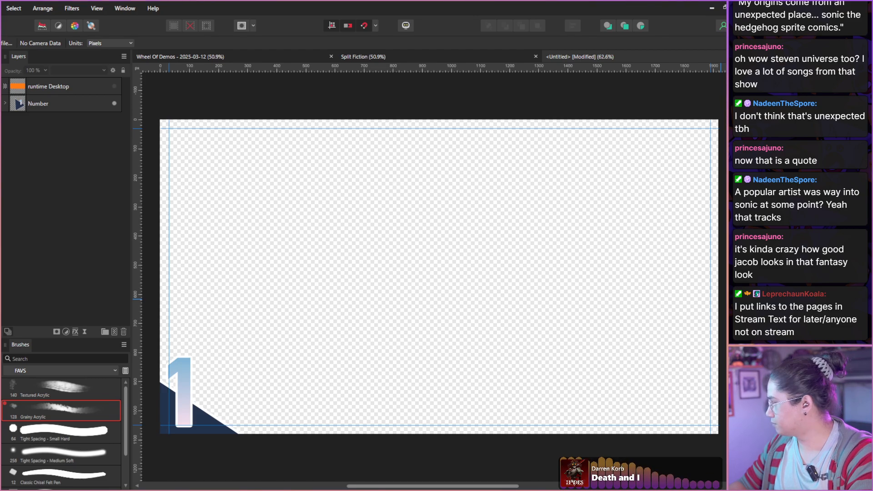
Paste the vlcsnap-2025-03-18 screenshot and enlarge the top copy to 145%, framing the woman on the video call across the canvas.
{"action": "key", "text": "ctrl+v"}
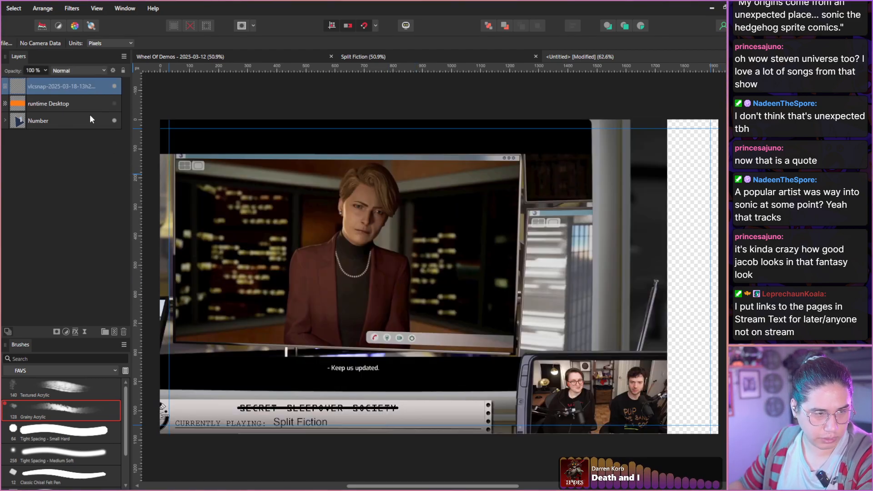
{"action": "left_click", "coordinate": [70, 104]}
{"action": "left_click", "coordinate": [68, 85]}
{"action": "key", "text": "v"}
{"action": "left_click_drag", "start_coordinate": [331, 258], "coordinate": [388, 248]}
{"action": "scroll", "coordinate": [389, 248], "scroll_direction": "down", "scroll_amount": 1}
{"action": "scroll", "coordinate": [408, 272], "scroll_direction": "down", "scroll_amount": 2}
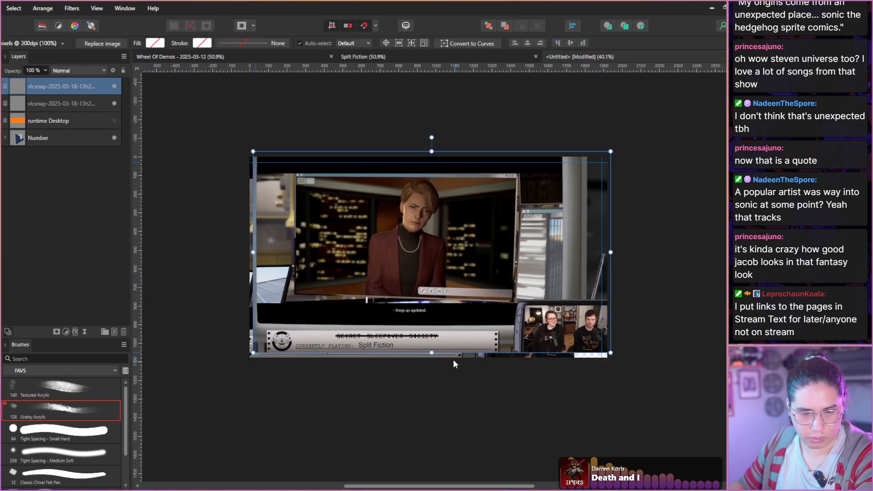
{"action": "left_click_drag", "start_coordinate": [430, 352], "coordinate": [485, 402]}
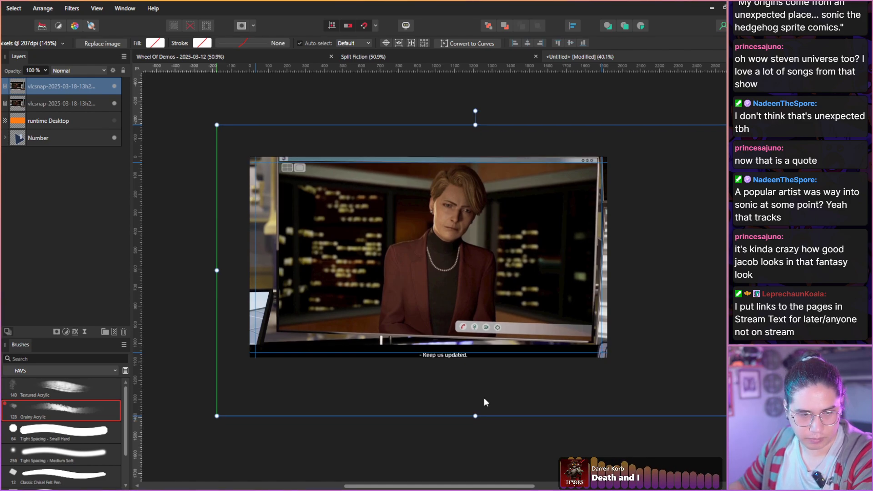
{"action": "scroll", "coordinate": [531, 385], "scroll_direction": "up", "scroll_amount": 2}
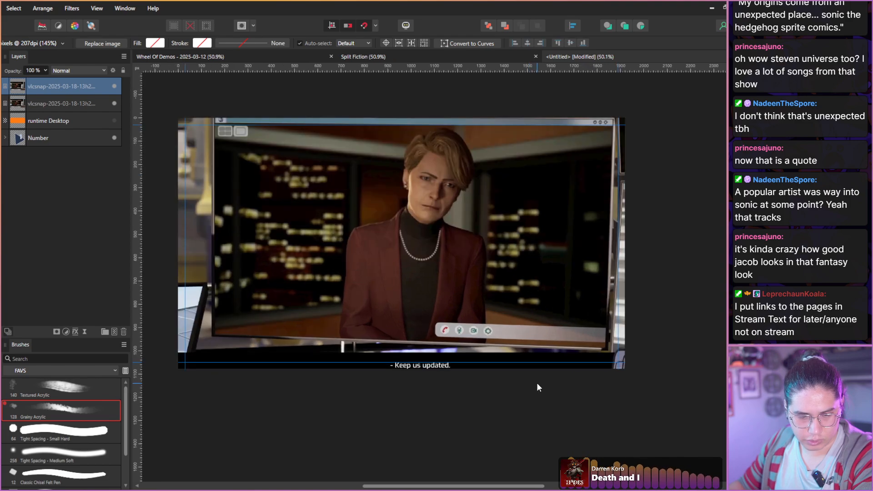
Delete the unscaled duplicate of the screenshot layer.
{"action": "left_click", "coordinate": [47, 103]}
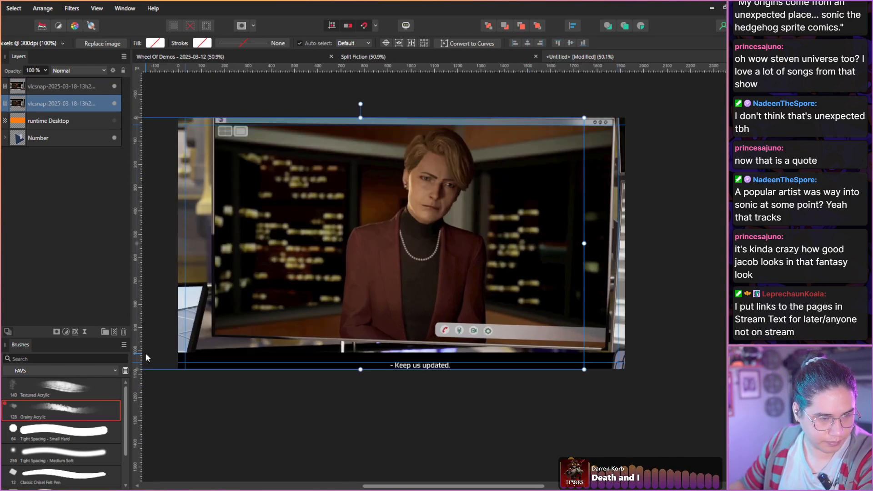
{"action": "left_click", "coordinate": [124, 332]}
{"action": "left_click_drag", "start_coordinate": [60, 89], "coordinate": [73, 128]}
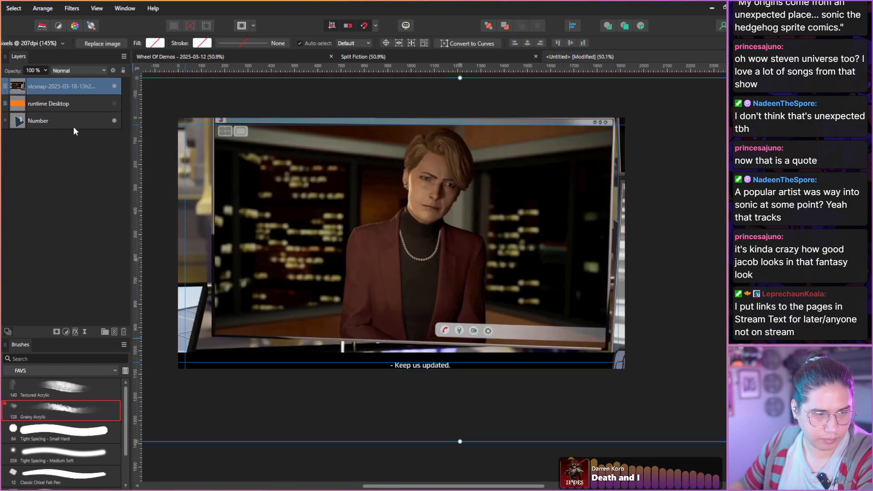
Paint black over the "Keep us updated." subtitle on a new pixel layer nested inside the screenshot layer.
{"action": "left_click", "coordinate": [114, 332]}
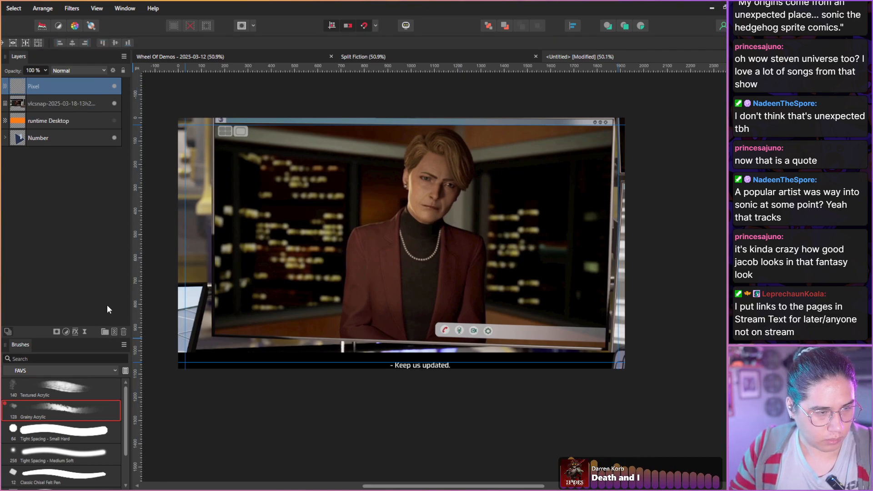
{"action": "left_click_drag", "start_coordinate": [39, 91], "coordinate": [21, 106]}
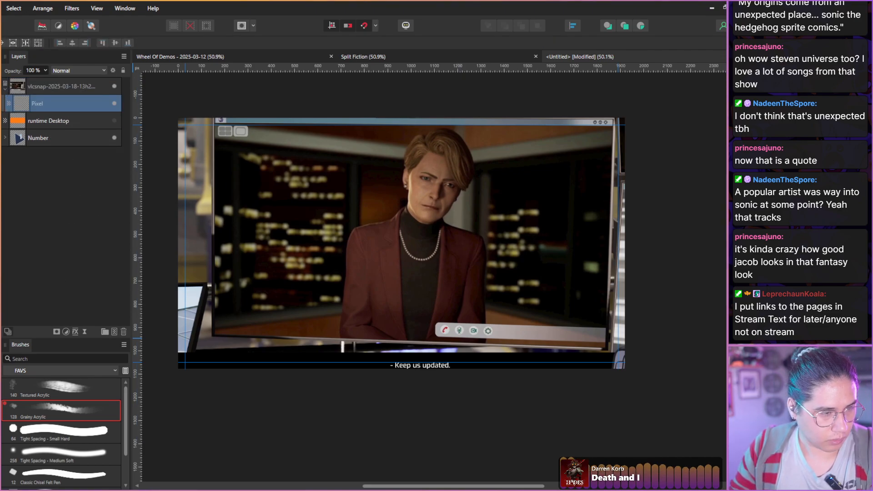
{"action": "key", "text": "b"}
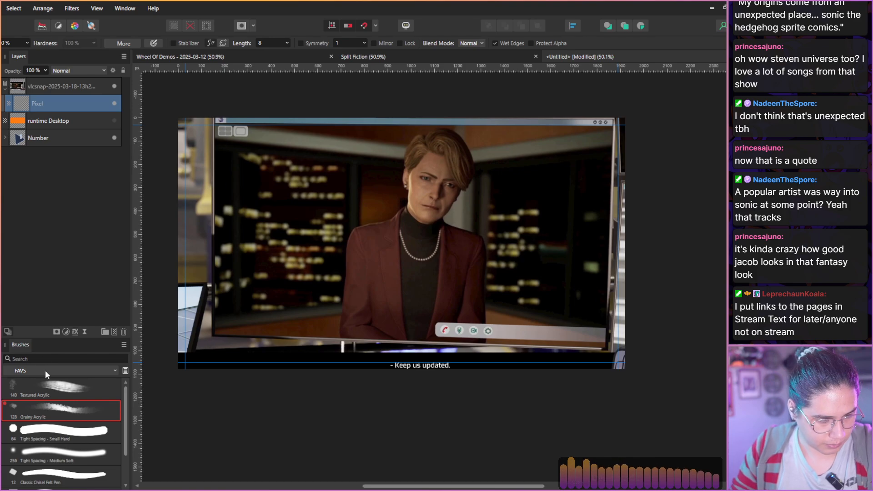
{"action": "key", "text": "bracketright"}
{"action": "key", "text": "bracketright"}
{"action": "key", "text": "bracketright"}
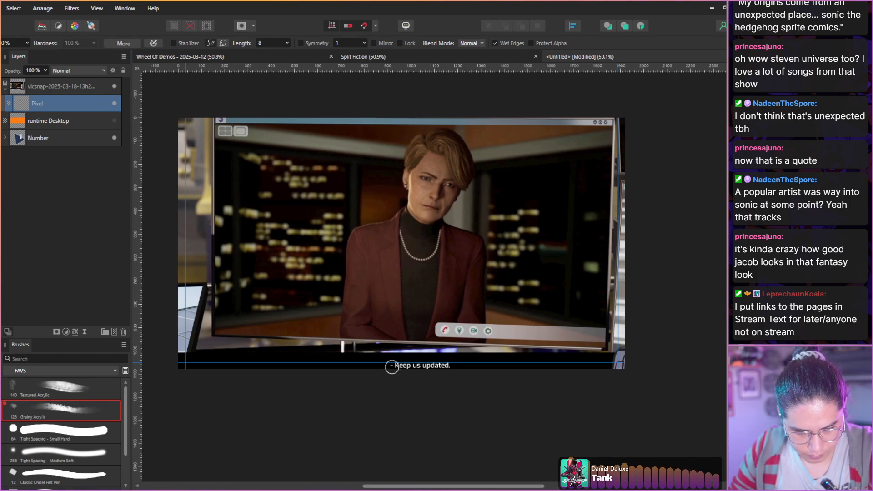
{"action": "mouse_move", "coordinate": [392, 366]}
{"action": "left_mouse_down"}
{"action": "mouse_move", "coordinate": [388, 373]}
{"action": "mouse_move", "coordinate": [391, 365]}
{"action": "mouse_move", "coordinate": [448, 368]}
{"action": "left_mouse_up"}
{"action": "left_click", "coordinate": [356, 366], "text": "alt"}
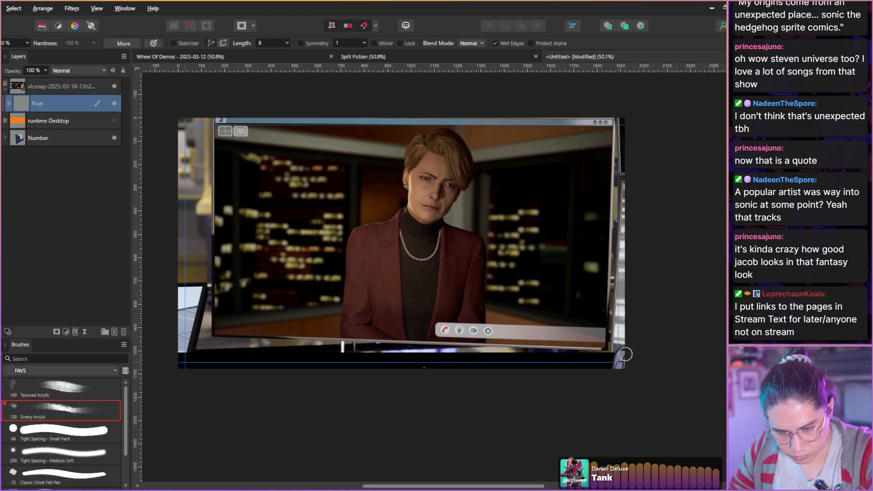
Paint out the device in the screenshot's lower right corner, using black on the bar and light grey above it.
{"action": "scroll", "coordinate": [625, 357], "scroll_direction": "down", "scroll_amount": 2}
{"action": "scroll", "coordinate": [625, 357], "scroll_direction": "up", "scroll_amount": 5}
{"action": "scroll", "coordinate": [612, 360], "scroll_direction": "up", "scroll_amount": 3}
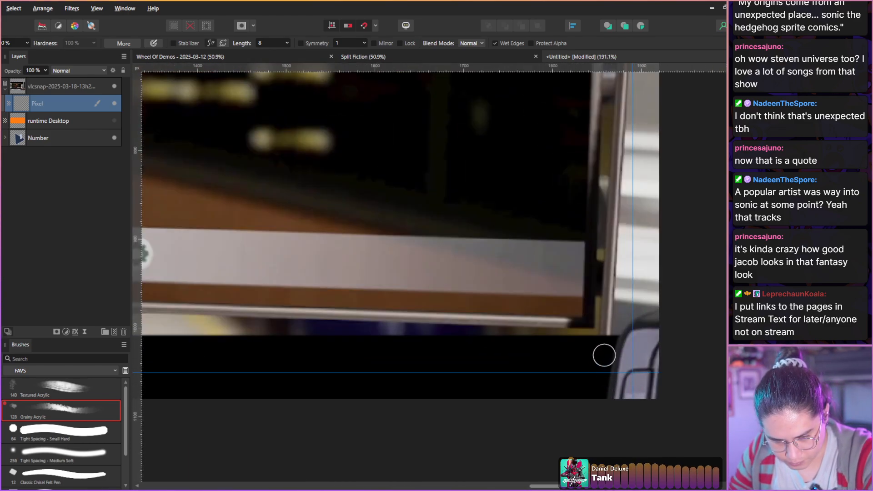
{"action": "mouse_move", "coordinate": [604, 355]}
{"action": "left_mouse_down"}
{"action": "mouse_move", "coordinate": [637, 344]}
{"action": "mouse_move", "coordinate": [644, 347]}
{"action": "mouse_move", "coordinate": [619, 352]}
{"action": "mouse_move", "coordinate": [629, 363]}
{"action": "mouse_move", "coordinate": [664, 359]}
{"action": "mouse_move", "coordinate": [641, 373]}
{"action": "mouse_move", "coordinate": [611, 372]}
{"action": "mouse_move", "coordinate": [611, 391]}
{"action": "mouse_move", "coordinate": [656, 397]}
{"action": "mouse_move", "coordinate": [595, 386]}
{"action": "mouse_move", "coordinate": [635, 384]}
{"action": "left_mouse_up"}
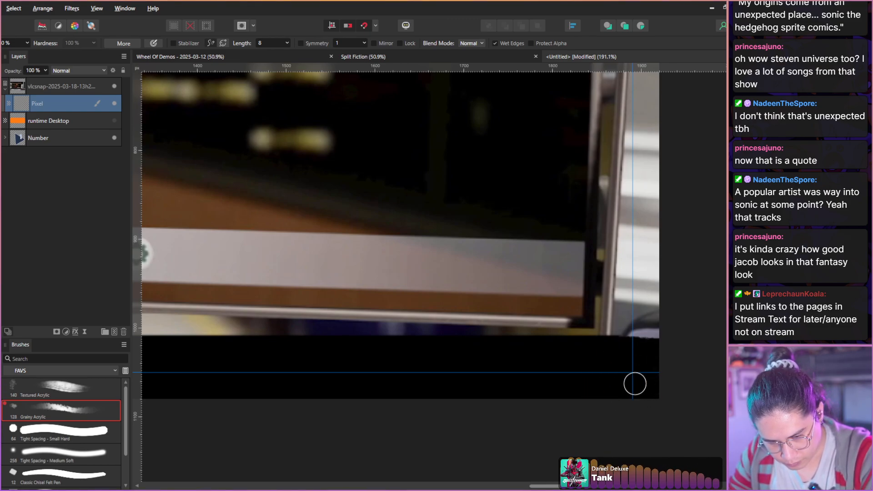
{"action": "left_click", "coordinate": [621, 316], "text": "alt"}
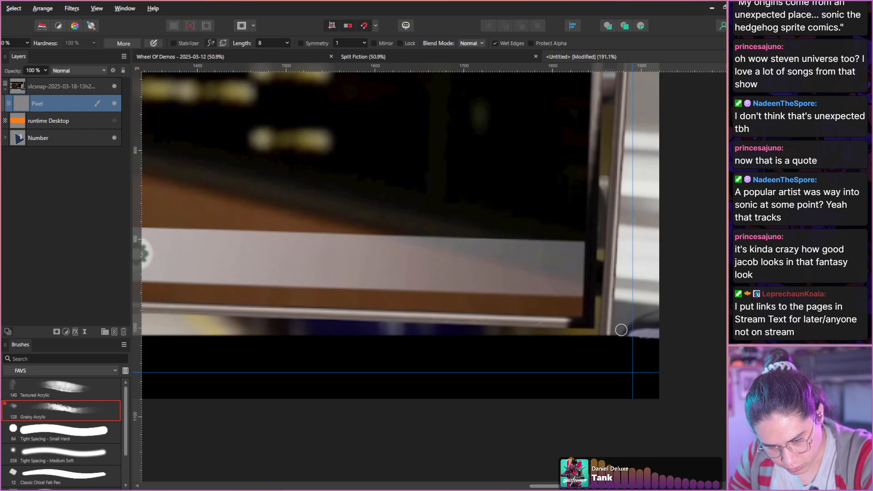
{"action": "mouse_move", "coordinate": [620, 329]}
{"action": "left_mouse_down"}
{"action": "mouse_move", "coordinate": [658, 335]}
{"action": "mouse_move", "coordinate": [626, 334]}
{"action": "mouse_move", "coordinate": [649, 335]}
{"action": "mouse_move", "coordinate": [629, 333]}
{"action": "mouse_move", "coordinate": [641, 313]}
{"action": "left_mouse_up"}
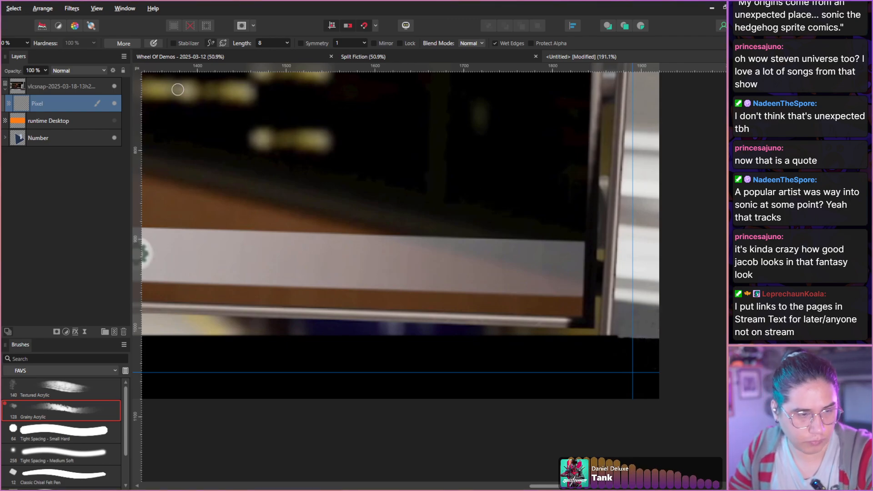
Show the runtime Desktop layer and move it above the screenshot layer.
{"action": "left_click", "coordinate": [114, 121]}
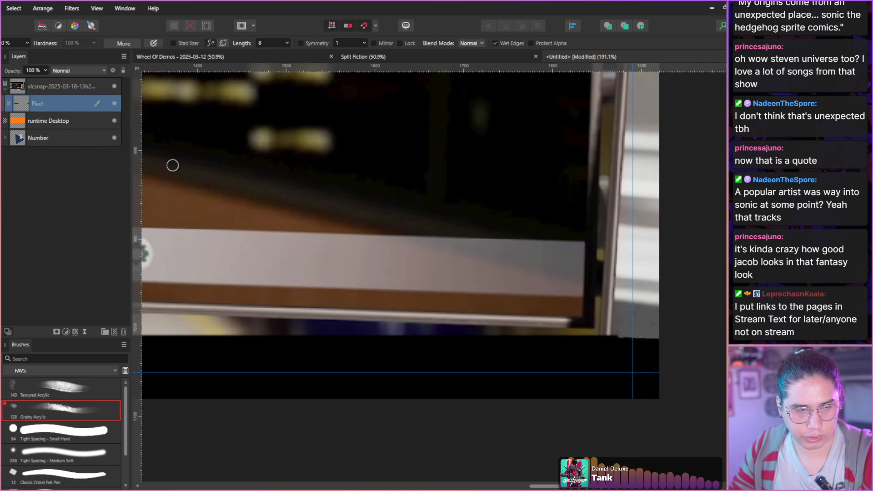
{"action": "scroll", "coordinate": [164, 159], "scroll_direction": "down", "scroll_amount": 3}
{"action": "left_click_drag", "start_coordinate": [28, 117], "coordinate": [40, 83]}
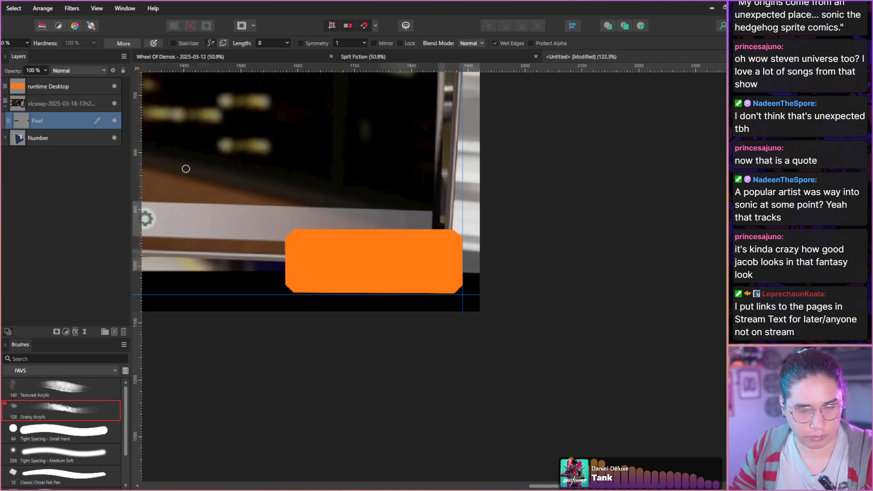
{"action": "scroll", "coordinate": [184, 163], "scroll_direction": "down", "scroll_amount": 5}
{"action": "key", "text": "space"}
{"action": "left_click_drag", "start_coordinate": [169, 144], "coordinate": [497, 300]}
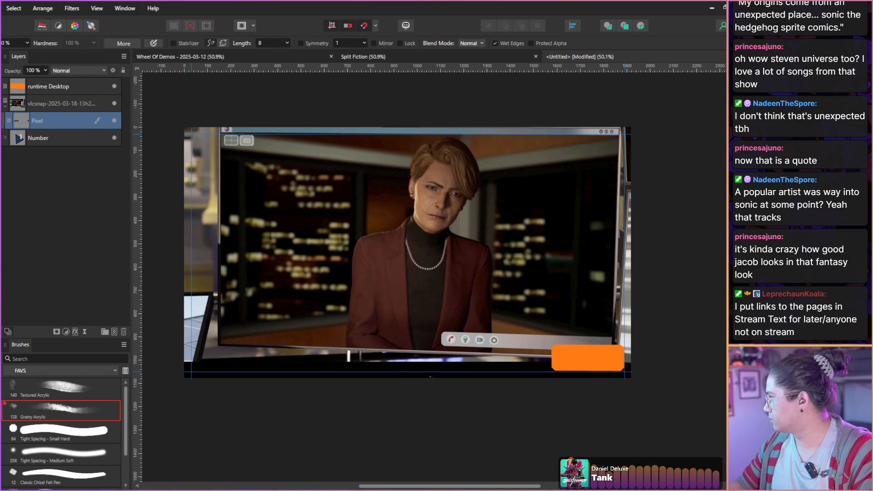
Switch to the YouTube subscriptions feed in the browser and examine the video thumbnails with their runtime labels.
{"action": "left_click_drag", "start_coordinate": [250, 193], "coordinate": [309, 2]}
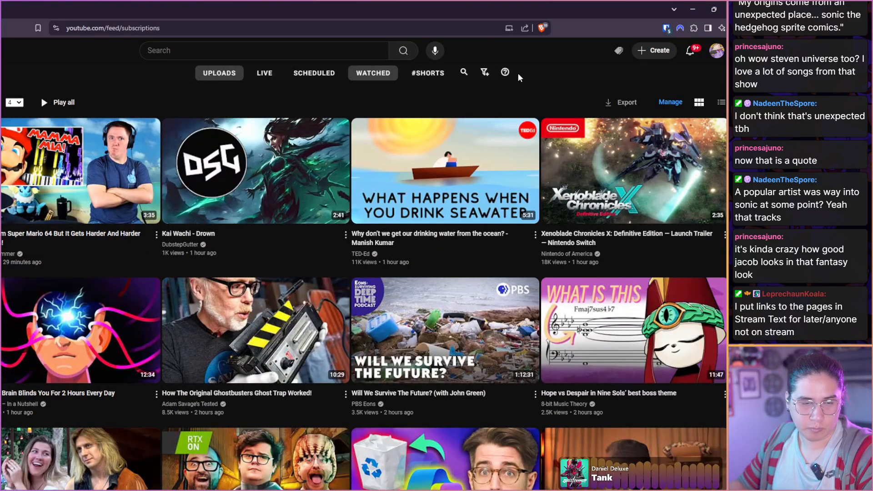
{"action": "mouse_move", "coordinate": [148, 223]}
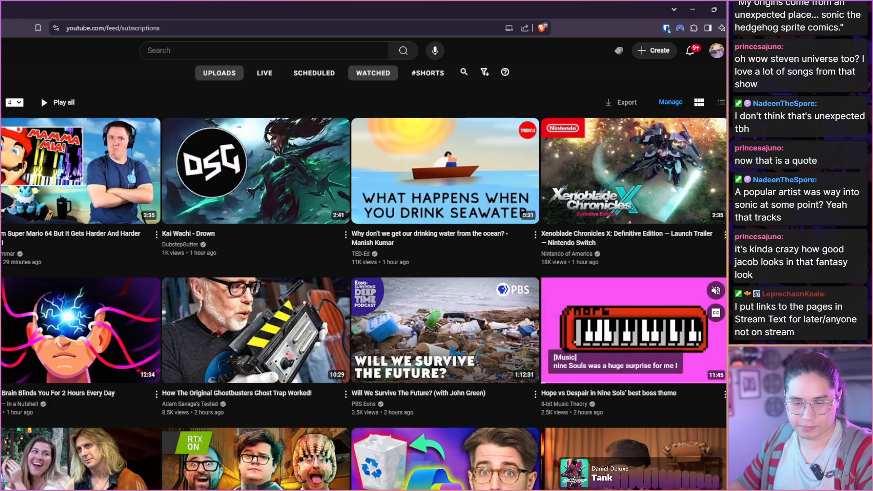
{"action": "mouse_move", "coordinate": [523, 379]}
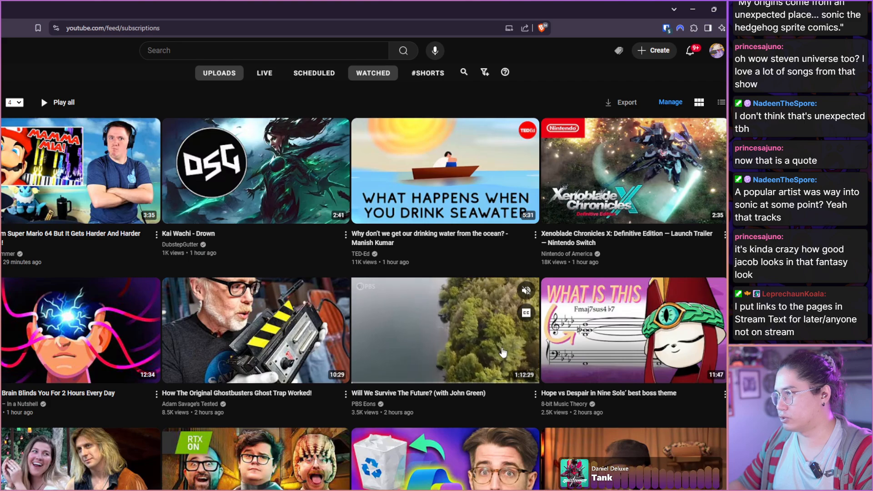
{"action": "scroll", "coordinate": [473, 390], "scroll_direction": "down", "scroll_amount": 2}
{"action": "scroll", "coordinate": [473, 390], "scroll_direction": "down", "scroll_amount": 2}
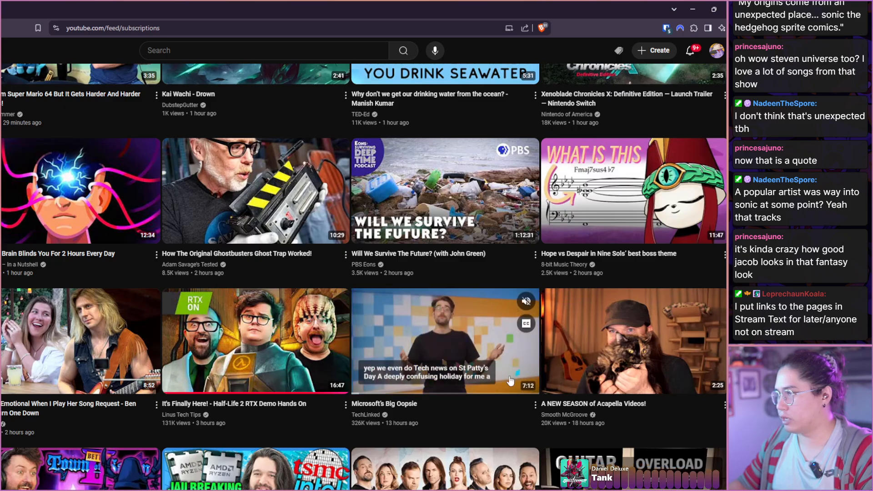
{"action": "left_click", "coordinate": [692, 9]}
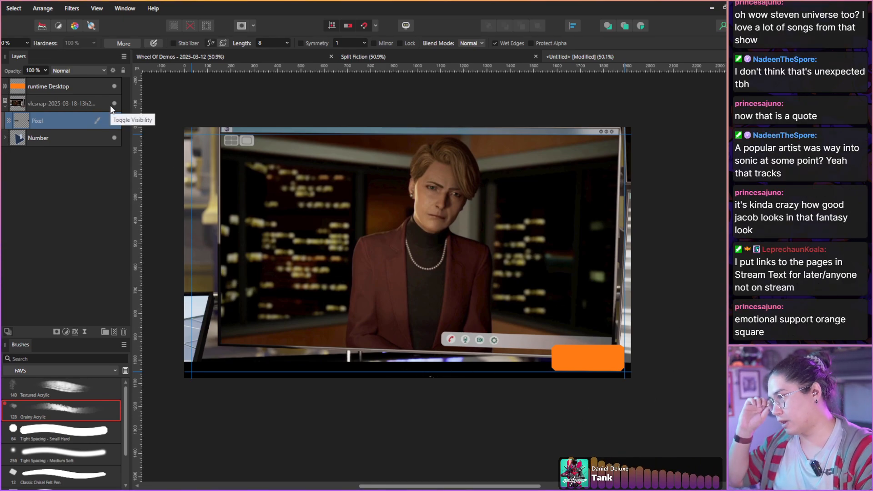
Hide the runtime Desktop layer and move the Number group above the screenshot layer.
{"action": "left_click", "coordinate": [114, 85]}
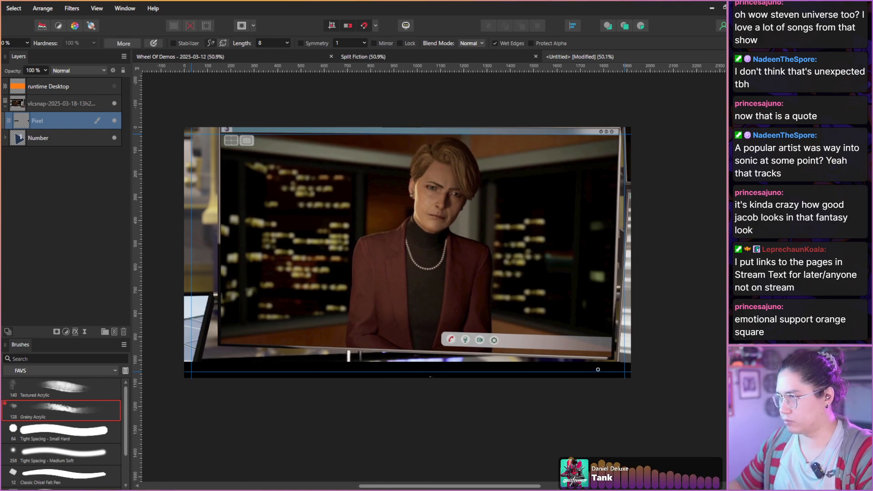
{"action": "left_click", "coordinate": [120, 235]}
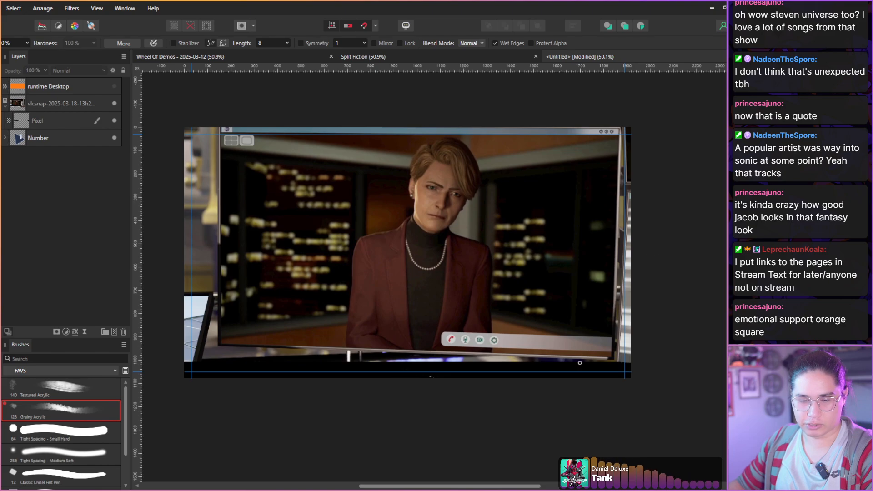
{"action": "left_click_drag", "start_coordinate": [212, 231], "coordinate": [215, 238]}
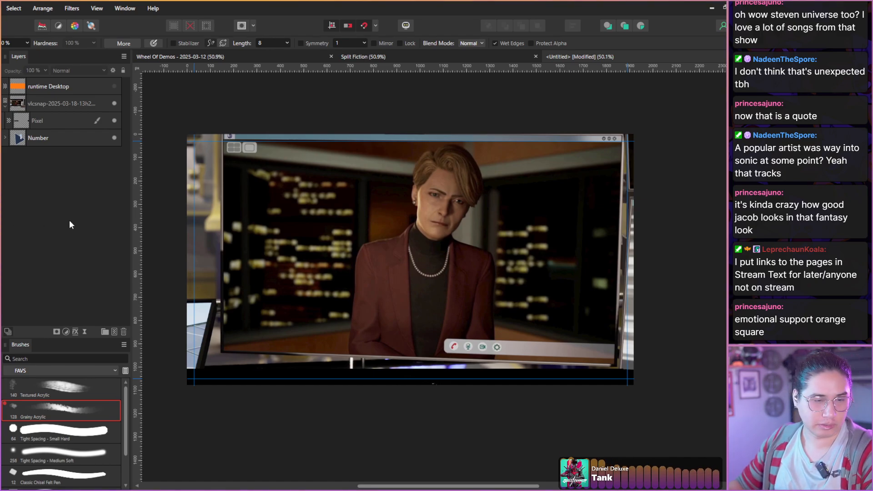
{"action": "left_click_drag", "start_coordinate": [309, 258], "coordinate": [326, 264]}
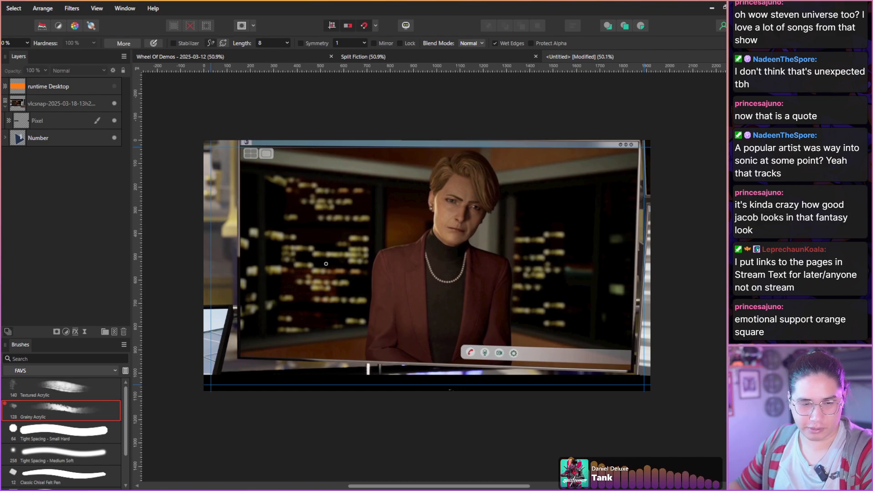
{"action": "left_click", "coordinate": [5, 107]}
{"action": "left_click_drag", "start_coordinate": [62, 127], "coordinate": [58, 101]}
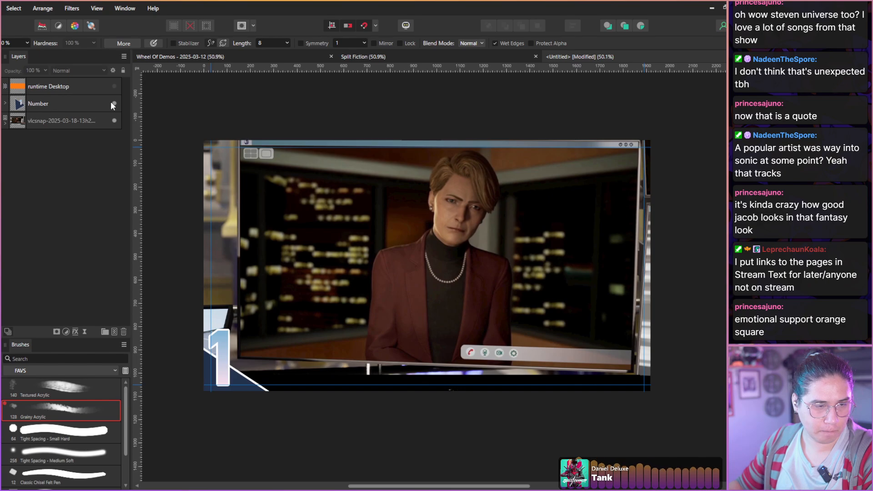
Flip the numberBackground triangle inside the Number group both horizontally and vertically.
{"action": "left_click", "coordinate": [7, 103]}
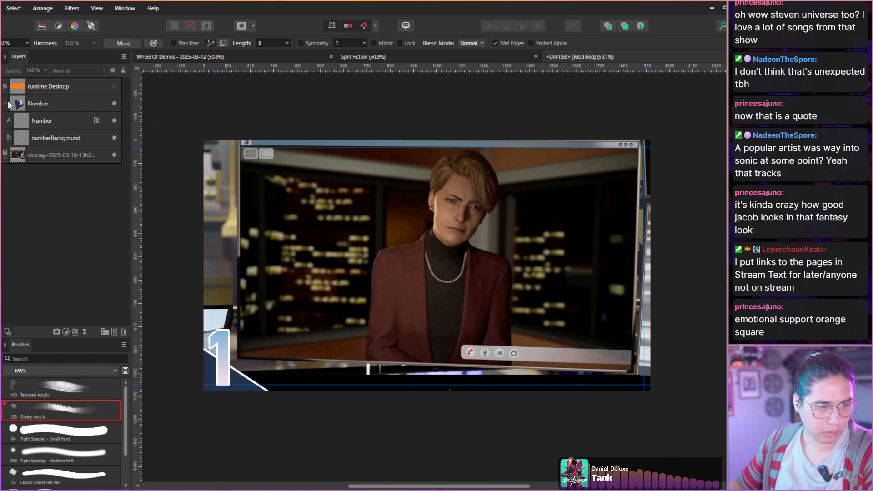
{"action": "left_click", "coordinate": [24, 138]}
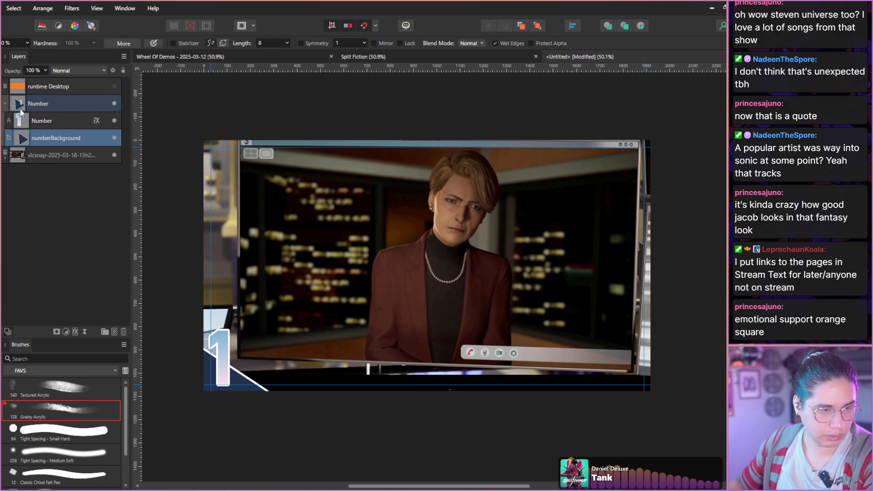
{"action": "right_click", "coordinate": [23, 137]}
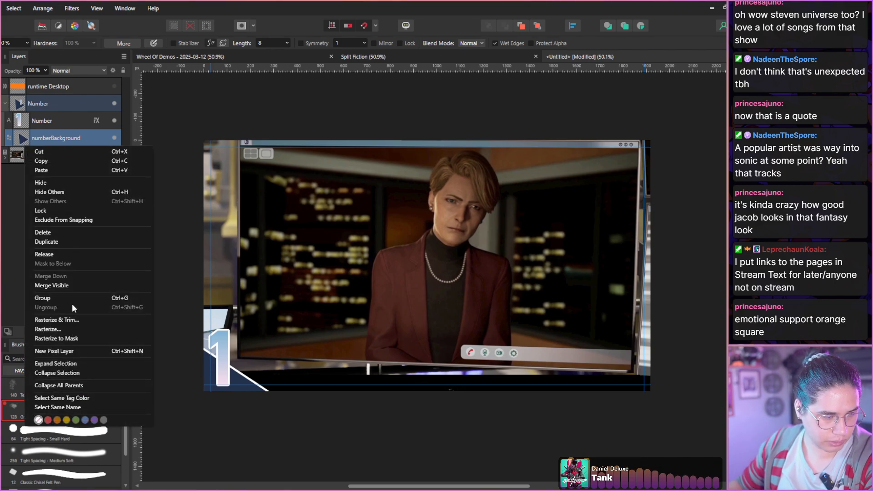
{"action": "left_click", "coordinate": [24, 136]}
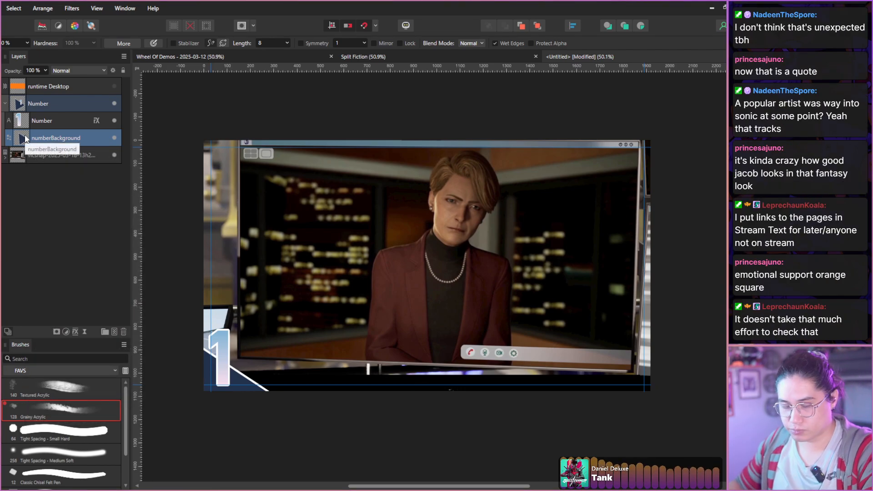
{"action": "key", "text": "v"}
{"action": "right_click", "coordinate": [222, 361]}
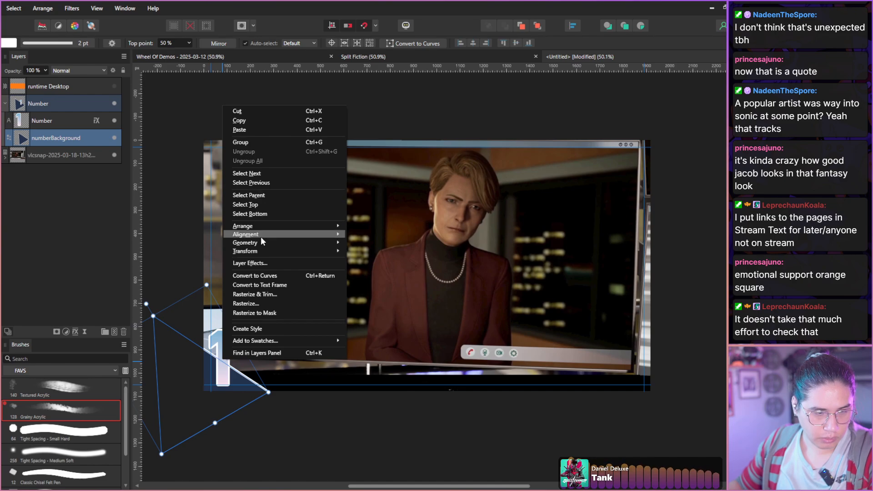
{"action": "mouse_move", "coordinate": [273, 250]}
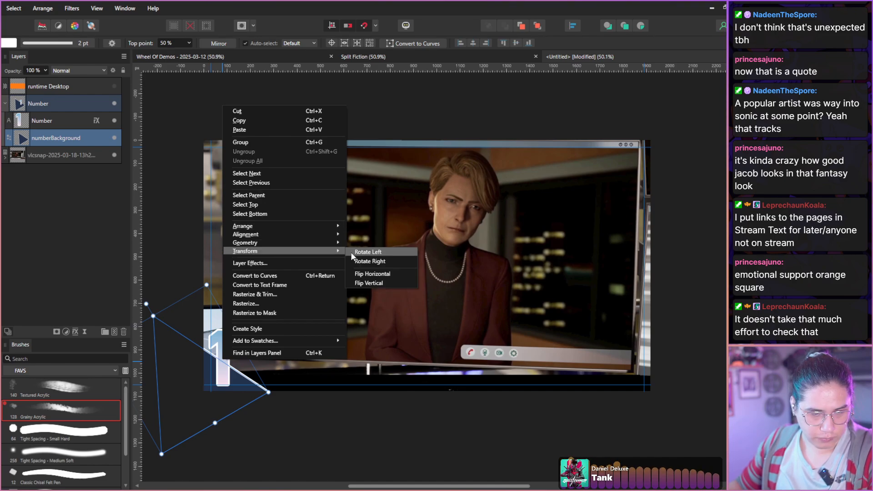
{"action": "left_click", "coordinate": [371, 273]}
{"action": "right_click", "coordinate": [202, 375]}
{"action": "mouse_move", "coordinate": [278, 264]}
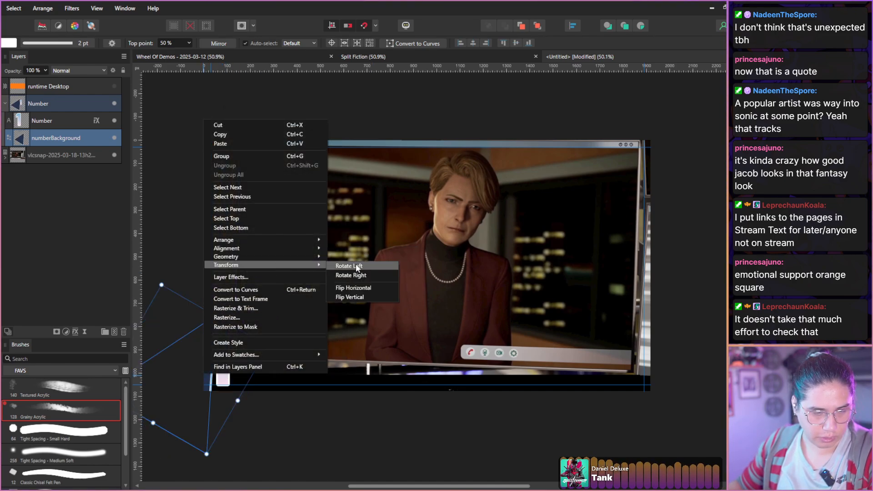
{"action": "left_click", "coordinate": [357, 268]}
Move the numberBackground triangle and the episode number into the upper right corner of the thumbnail.
{"action": "left_click_drag", "start_coordinate": [198, 367], "coordinate": [665, 168]}
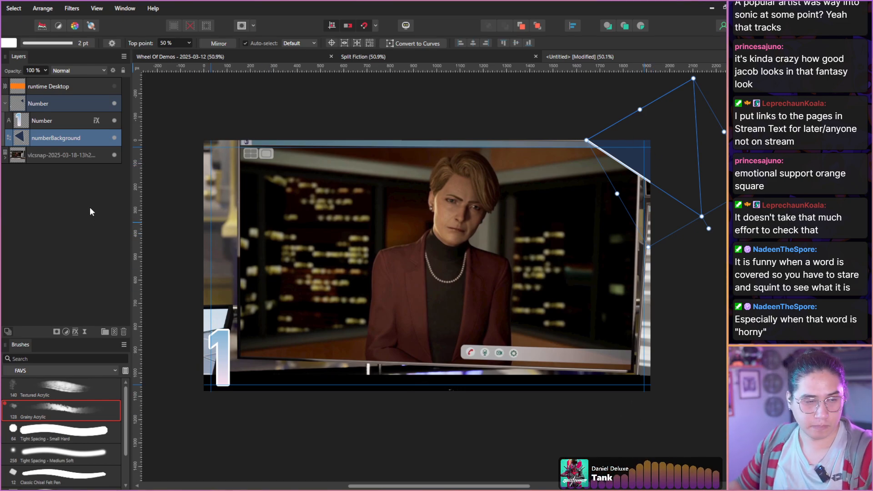
{"action": "left_click", "coordinate": [46, 120]}
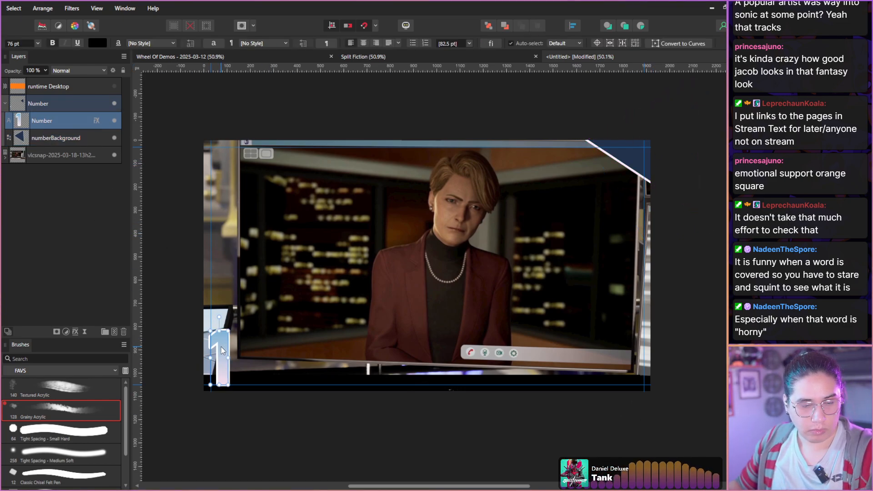
{"action": "left_click_drag", "start_coordinate": [221, 350], "coordinate": [635, 165]}
{"action": "left_click", "coordinate": [562, 113]}
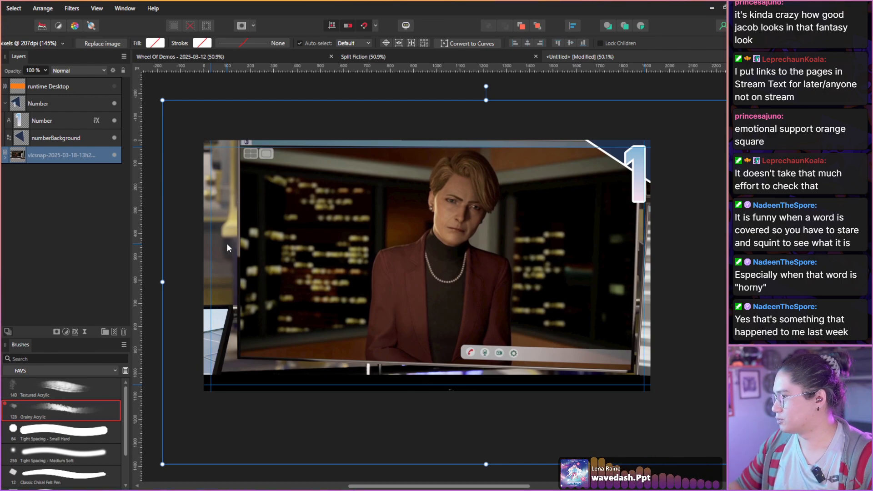
{"action": "left_click", "coordinate": [83, 212]}
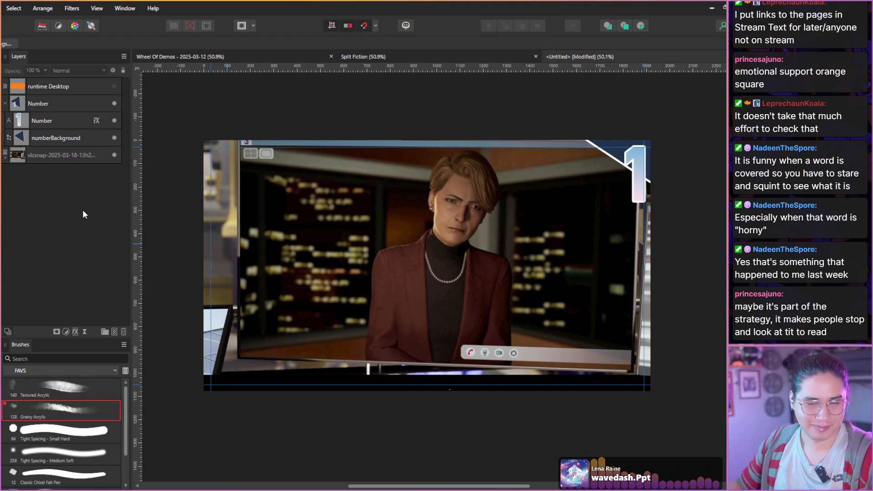
Change the episode number to 2 and shift it left so it sits inside the right guide.
{"action": "left_click", "coordinate": [33, 121]}
{"action": "double_click", "coordinate": [636, 181]}
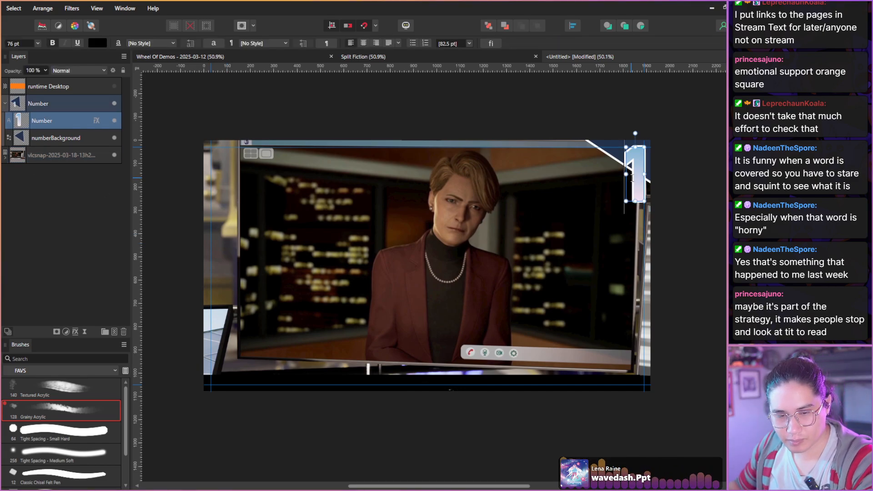
{"action": "type", "text": "2"}
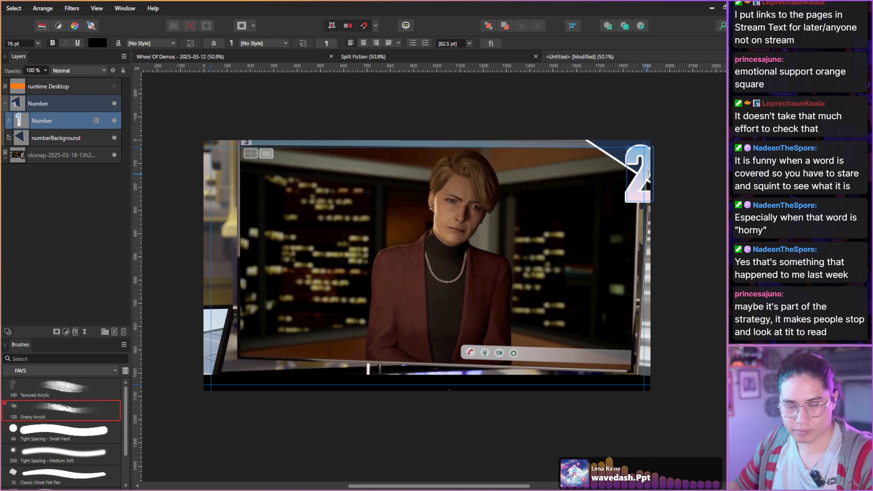
{"action": "left_click", "coordinate": [42, 139]}
{"action": "left_click", "coordinate": [39, 121]}
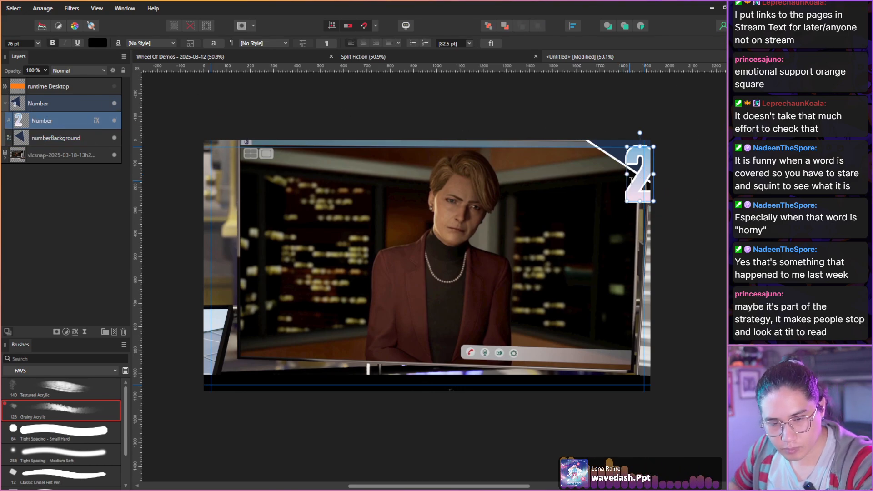
{"action": "left_click_drag", "start_coordinate": [627, 185], "coordinate": [617, 184]}
Paste the webcam screenshot of the two hosts as the topmost layer.
{"action": "left_click", "coordinate": [56, 196]}
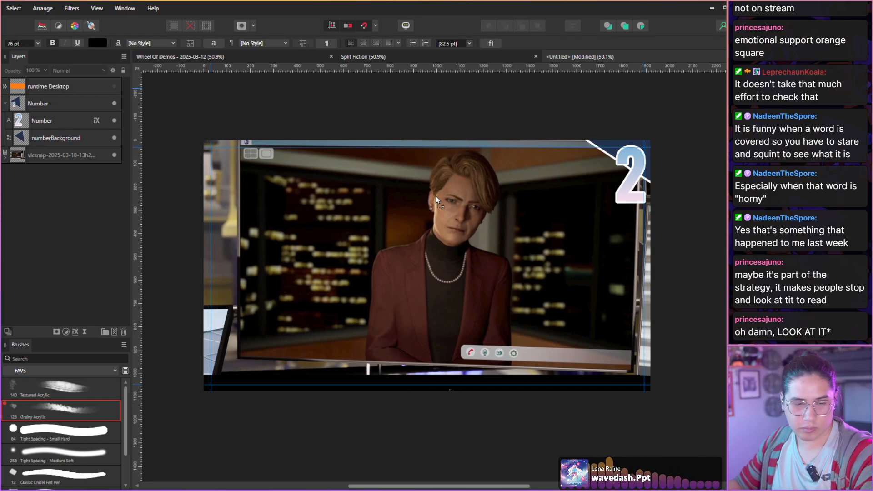
{"action": "key", "text": "ctrl+v"}
{"action": "double_click", "coordinate": [58, 86]}
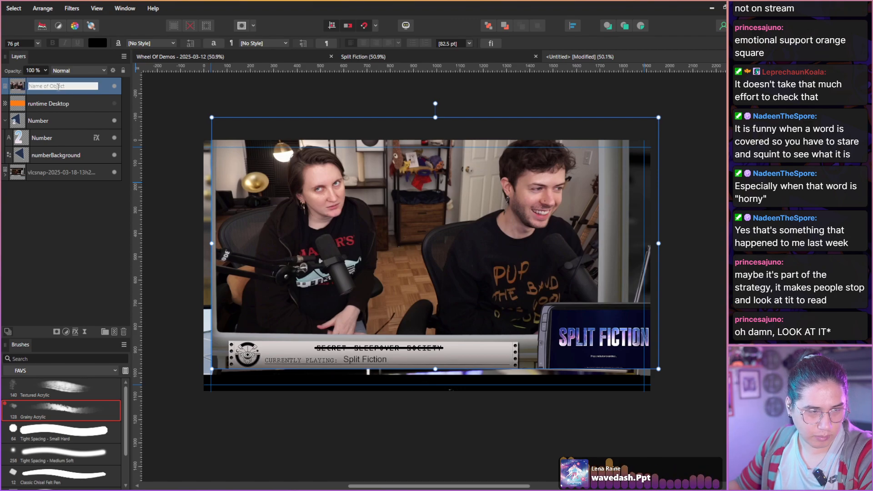
{"action": "left_click", "coordinate": [17, 91]}
{"action": "left_click_drag", "start_coordinate": [364, 235], "coordinate": [486, 288]}
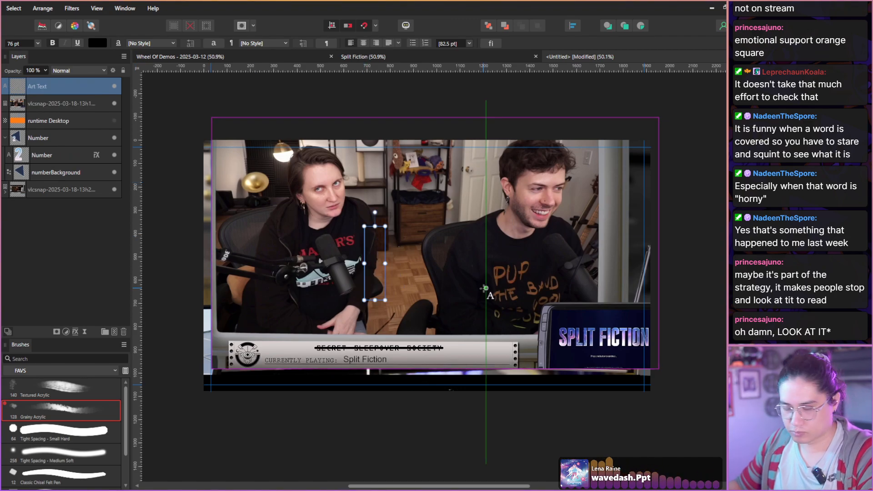
{"action": "key", "text": "ctrl+z"}
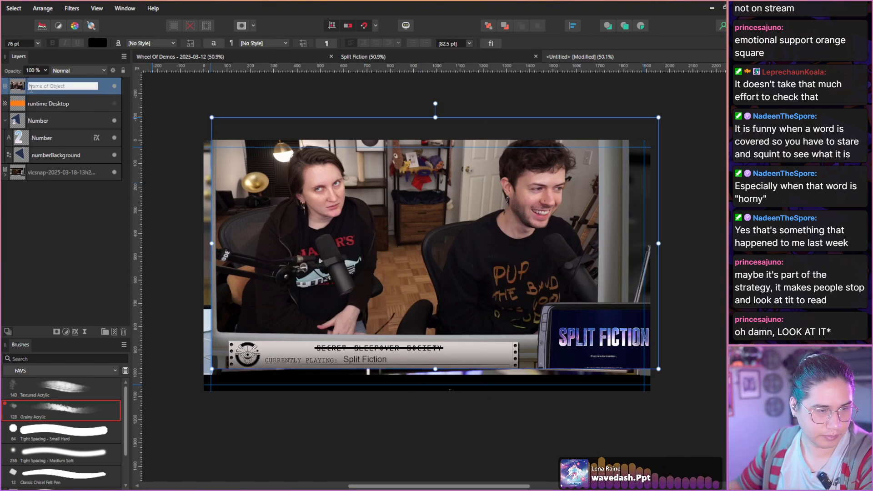
Move the webcam screenshot right and down so its top and bottom edges line up with the canvas.
{"action": "key", "text": "v"}
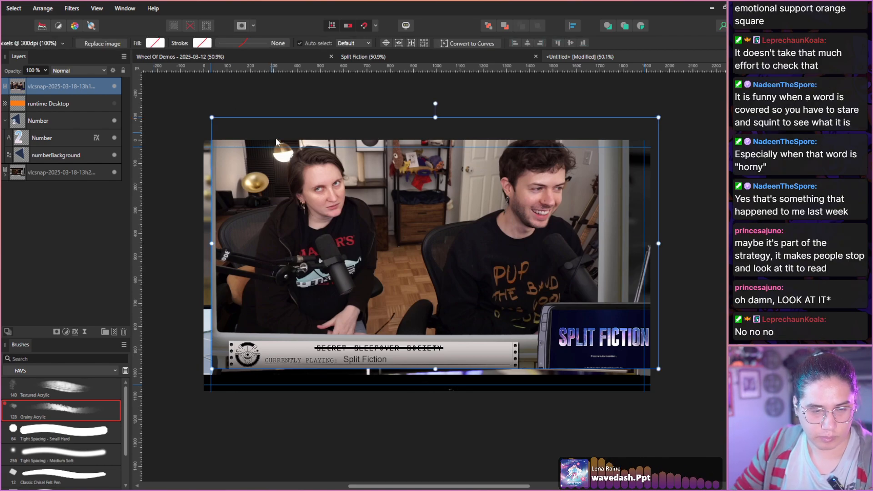
{"action": "left_click_drag", "start_coordinate": [305, 197], "coordinate": [462, 237]}
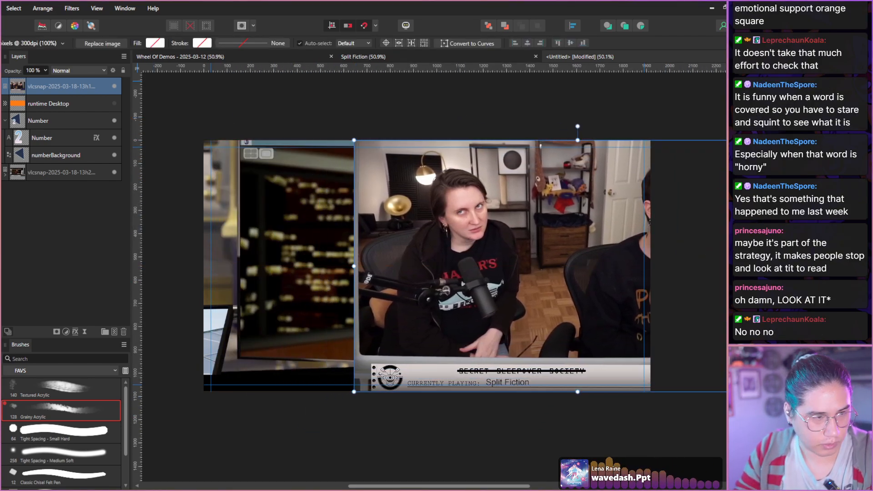
Select the left host in the webcam screenshot, including both arms, the microphone and its boom arm.
{"action": "key", "text": "w"}
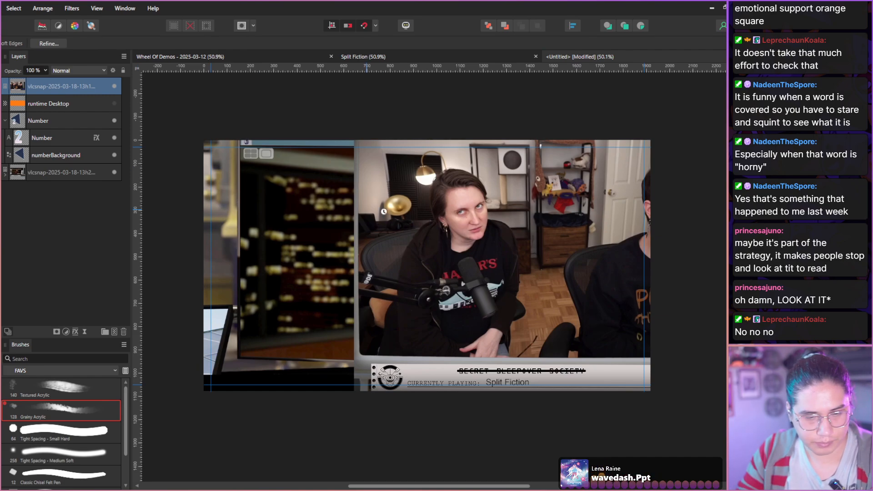
{"action": "left_click", "coordinate": [453, 247]}
{"action": "left_click", "coordinate": [453, 247]}
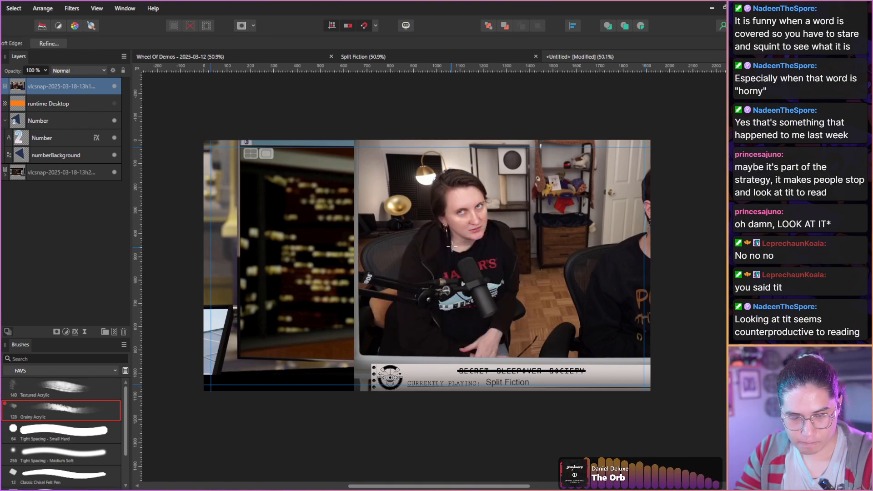
{"action": "left_click", "coordinate": [449, 252]}
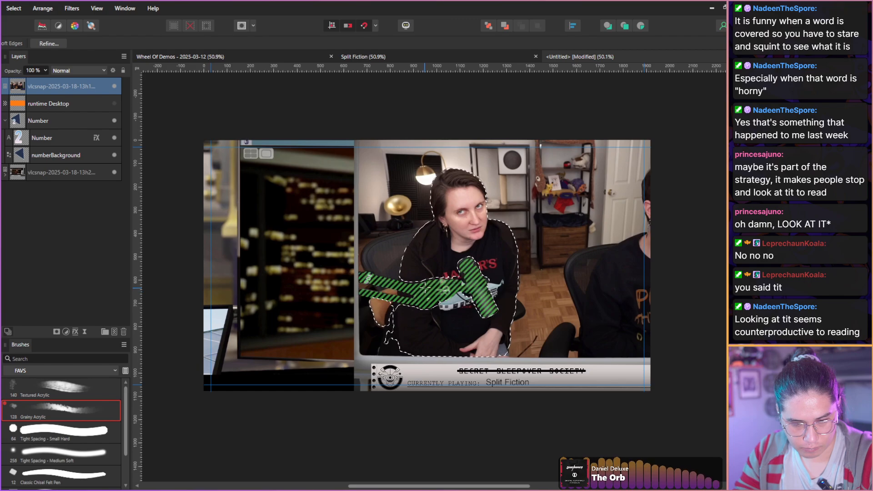
{"action": "left_click", "coordinate": [424, 288]}
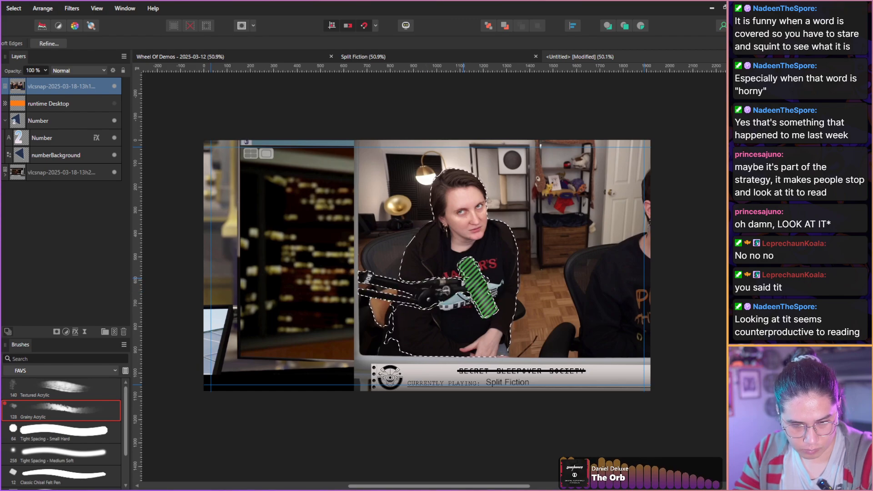
{"action": "left_click", "coordinate": [477, 286]}
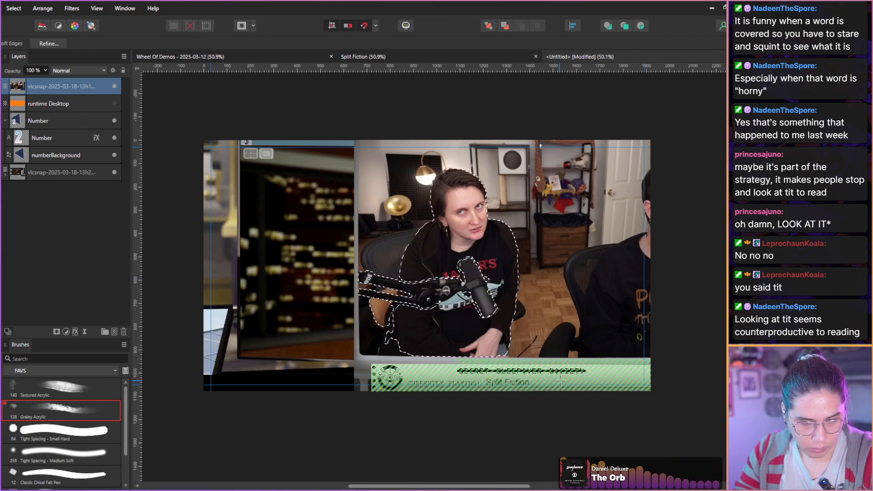
{"action": "left_click", "coordinate": [389, 333]}
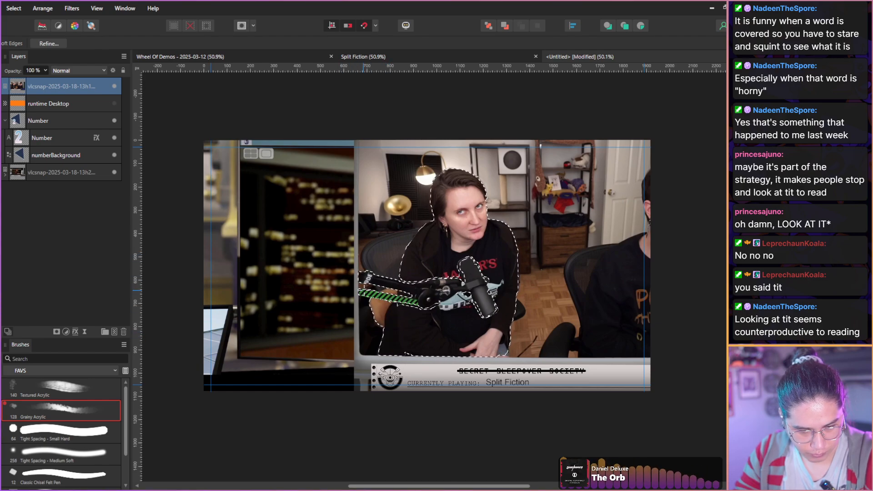
{"action": "left_click", "coordinate": [403, 293]}
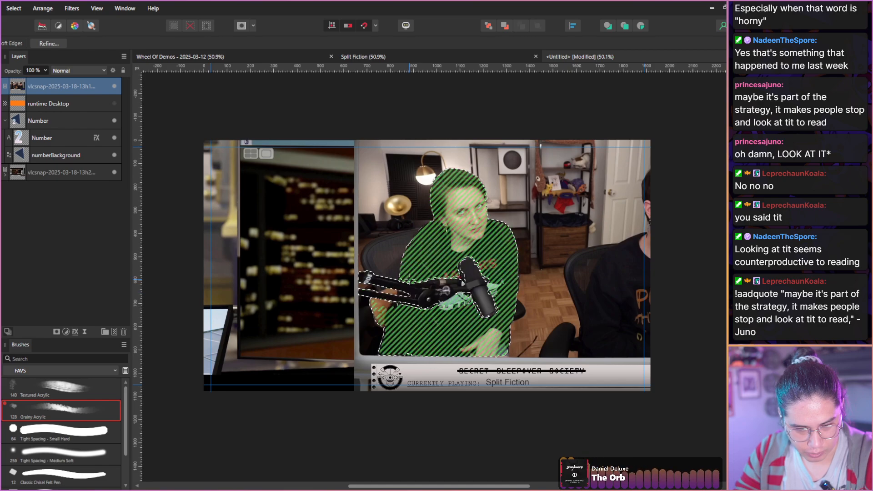
Refine the host selection with a border width of 19% and a ramp of 13%.
{"action": "left_click", "coordinate": [40, 44]}
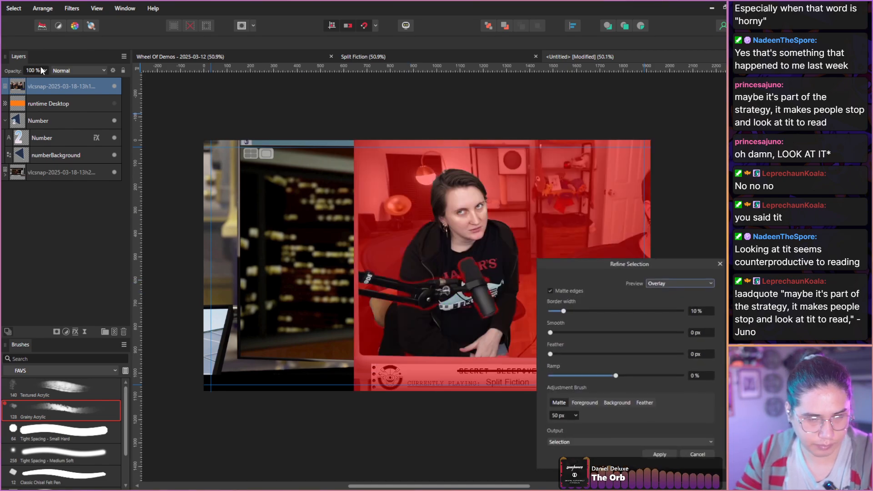
{"action": "left_click_drag", "start_coordinate": [564, 260], "coordinate": [135, 137]}
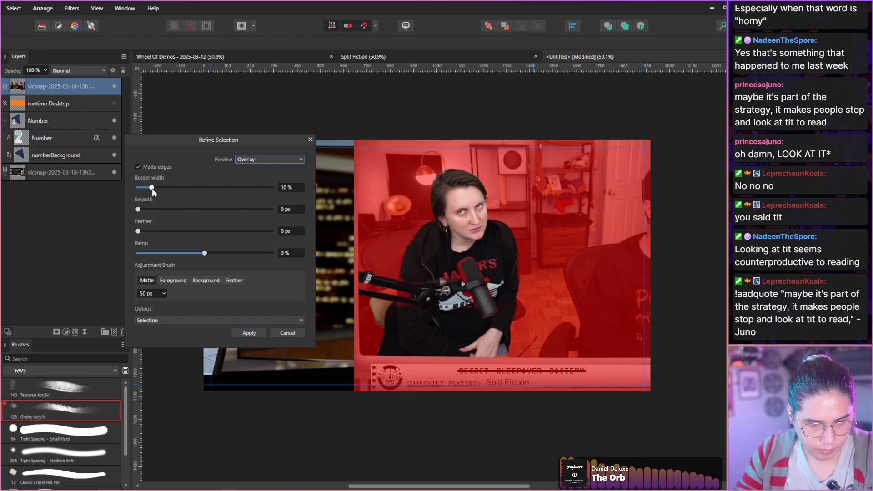
{"action": "left_click_drag", "start_coordinate": [152, 188], "coordinate": [162, 189]}
{"action": "mouse_move", "coordinate": [204, 253]}
{"action": "left_mouse_down"}
{"action": "mouse_move", "coordinate": [212, 252]}
{"action": "mouse_move", "coordinate": [196, 253]}
{"action": "left_mouse_up"}
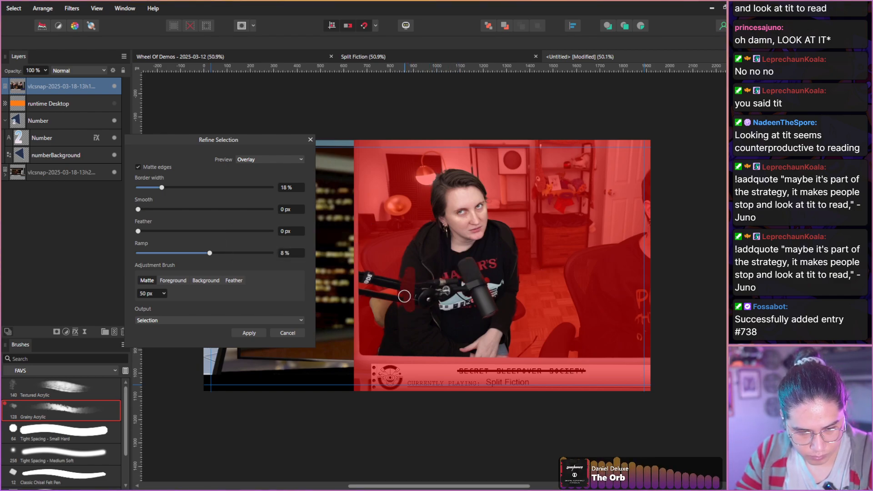
{"action": "mouse_move", "coordinate": [407, 311]}
{"action": "left_mouse_down"}
{"action": "mouse_move", "coordinate": [416, 296]}
{"action": "mouse_move", "coordinate": [443, 300]}
{"action": "mouse_move", "coordinate": [486, 276]}
{"action": "mouse_move", "coordinate": [465, 297]}
{"action": "left_mouse_up"}
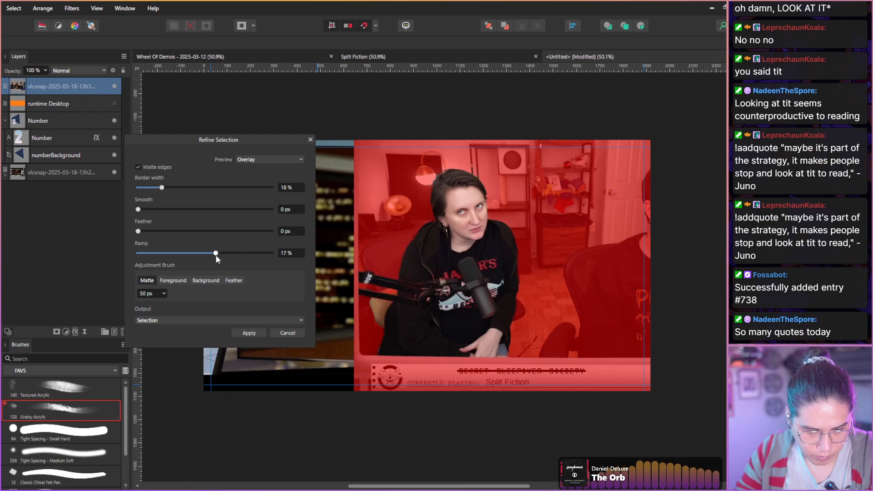
{"action": "left_click_drag", "start_coordinate": [159, 189], "coordinate": [168, 191]}
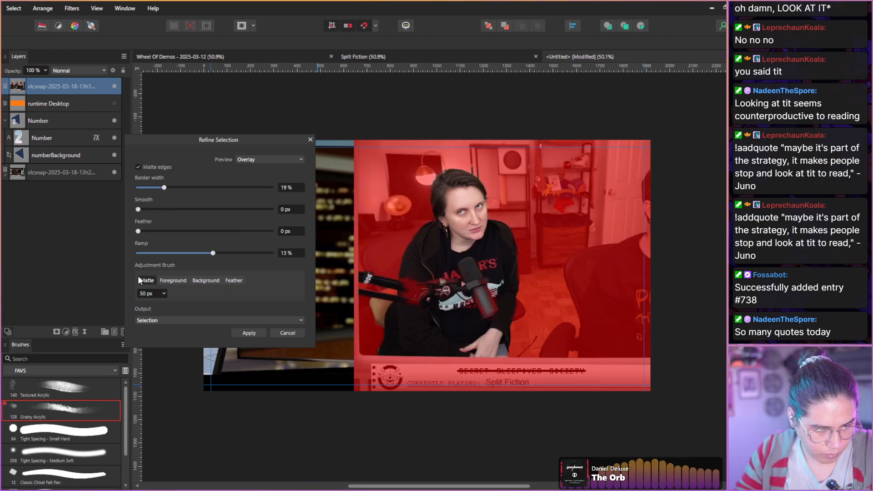
Paint the leftover chair area beneath the microphone boom out of the selection with a 19 px Background adjustment brush and apply the refinement.
{"action": "left_click", "coordinate": [168, 281]}
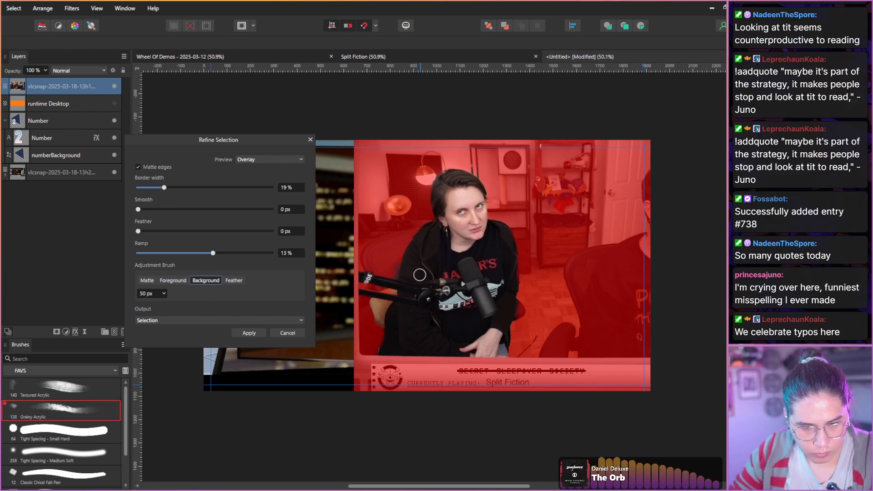
{"action": "scroll", "coordinate": [388, 259], "scroll_direction": "up", "scroll_amount": 5}
{"action": "key", "text": "bracketleft"}
{"action": "key", "text": "bracketleft"}
{"action": "key", "text": "bracketleft"}
{"action": "key", "text": "bracketleft"}
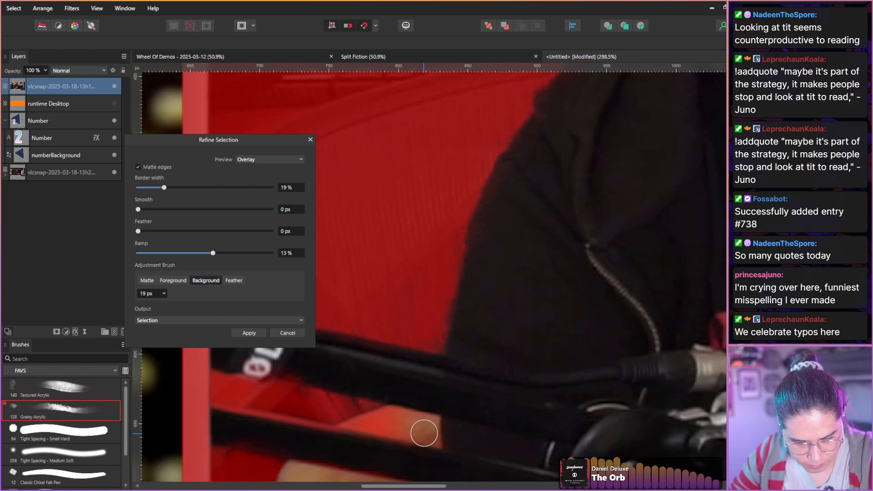
{"action": "scroll", "coordinate": [350, 287], "scroll_direction": "down", "scroll_amount": 3}
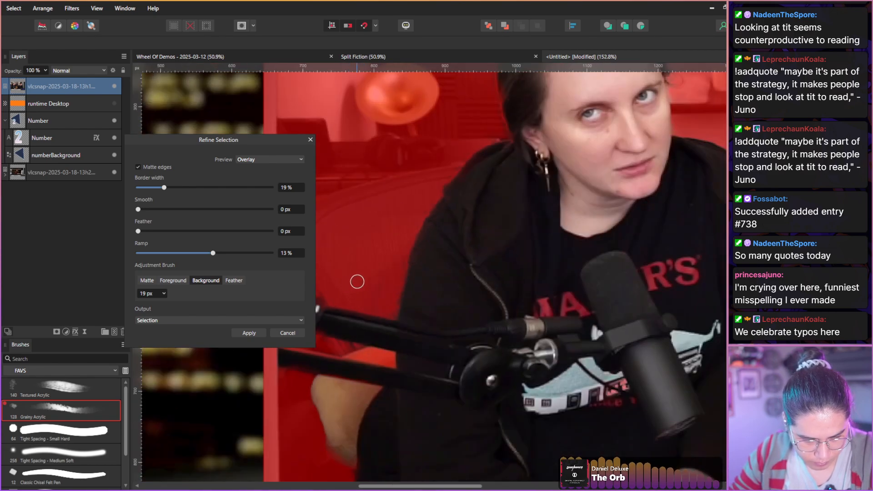
{"action": "mouse_move", "coordinate": [336, 390]}
{"action": "left_mouse_down"}
{"action": "mouse_move", "coordinate": [323, 397]}
{"action": "mouse_move", "coordinate": [317, 386]}
{"action": "mouse_move", "coordinate": [355, 392]}
{"action": "mouse_move", "coordinate": [336, 444]}
{"action": "mouse_move", "coordinate": [312, 375]}
{"action": "left_mouse_up"}
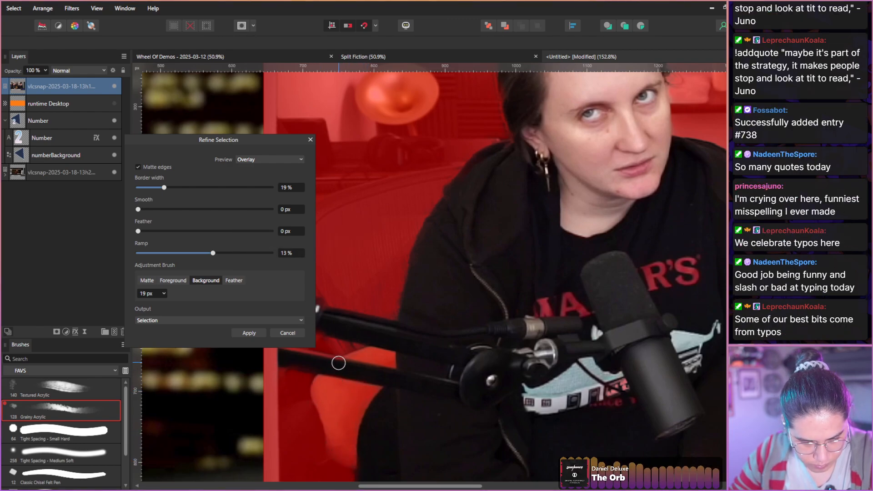
{"action": "scroll", "coordinate": [340, 362], "scroll_direction": "down", "scroll_amount": 3}
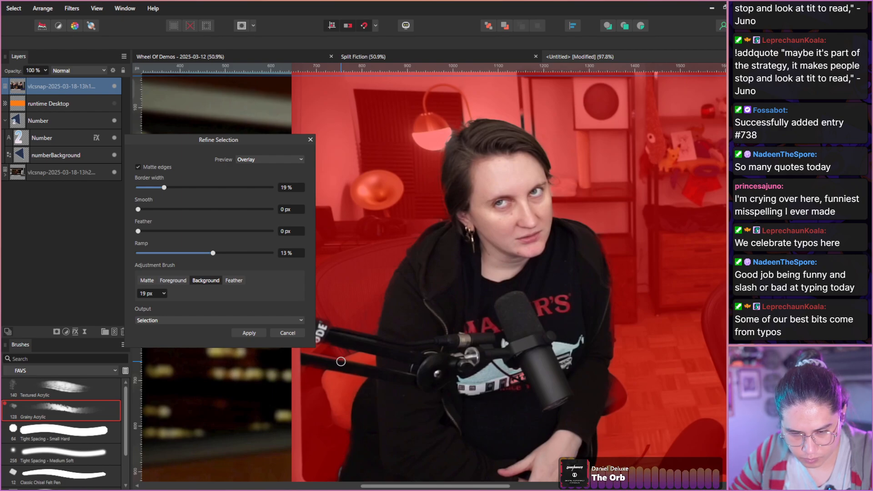
{"action": "scroll", "coordinate": [340, 362], "scroll_direction": "down", "scroll_amount": 1}
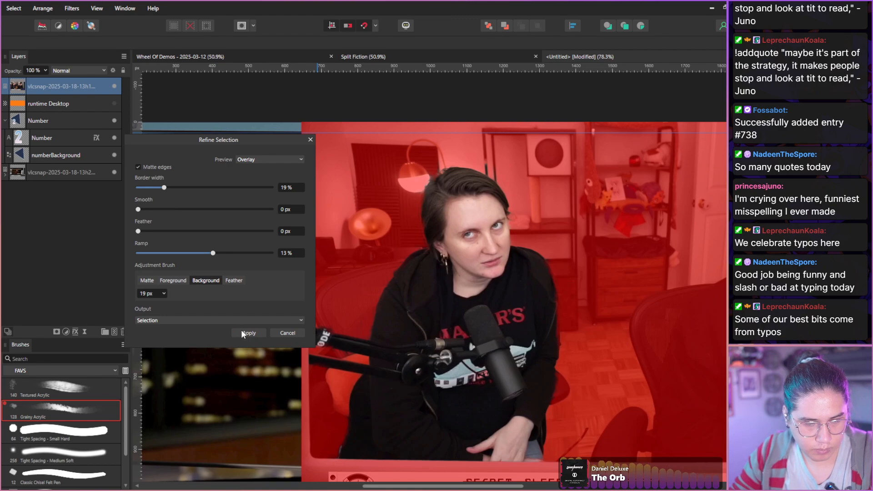
{"action": "left_click", "coordinate": [242, 332]}
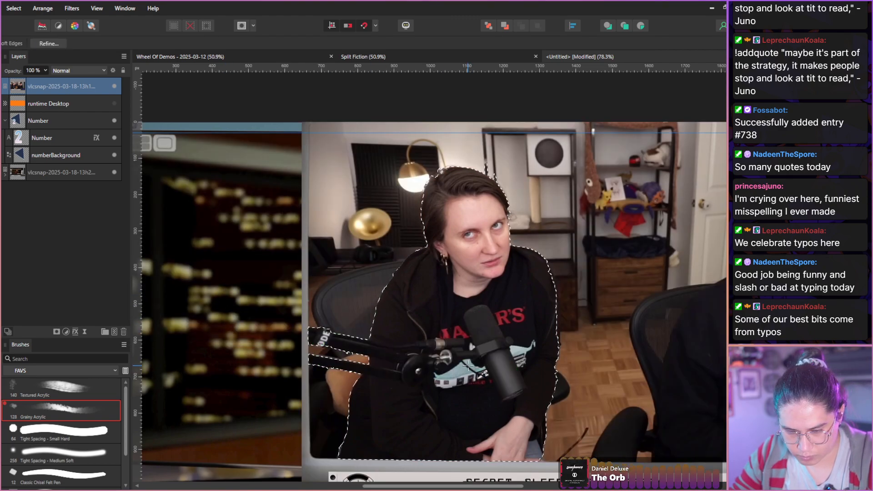
Mask the webcam screenshot layer with the refined selection so only the host and microphone remain.
{"action": "key", "text": "v"}
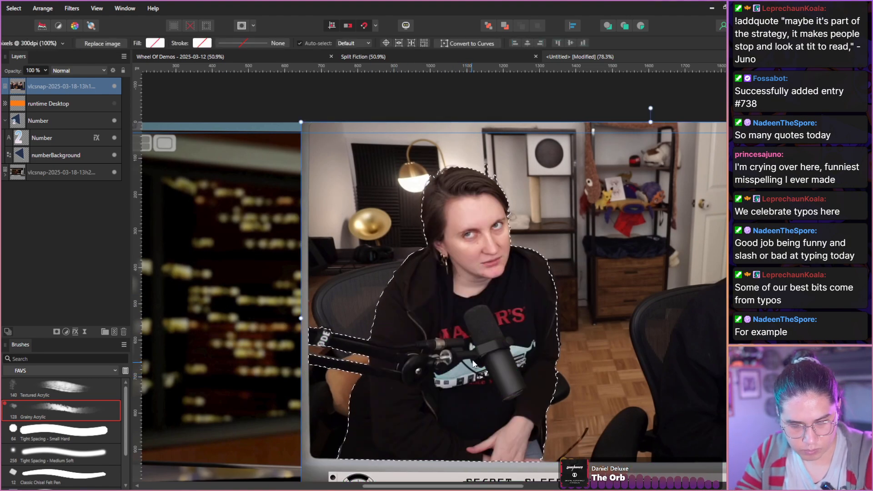
{"action": "key", "text": "l"}
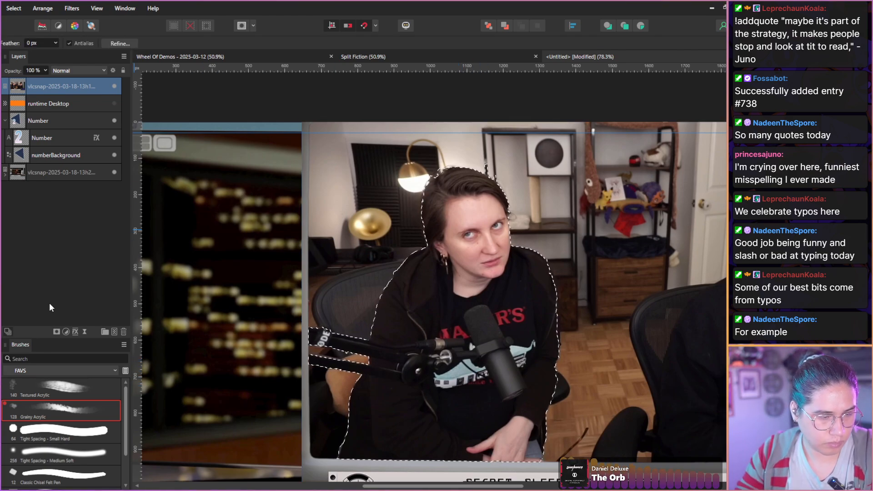
{"action": "left_click", "coordinate": [56, 332]}
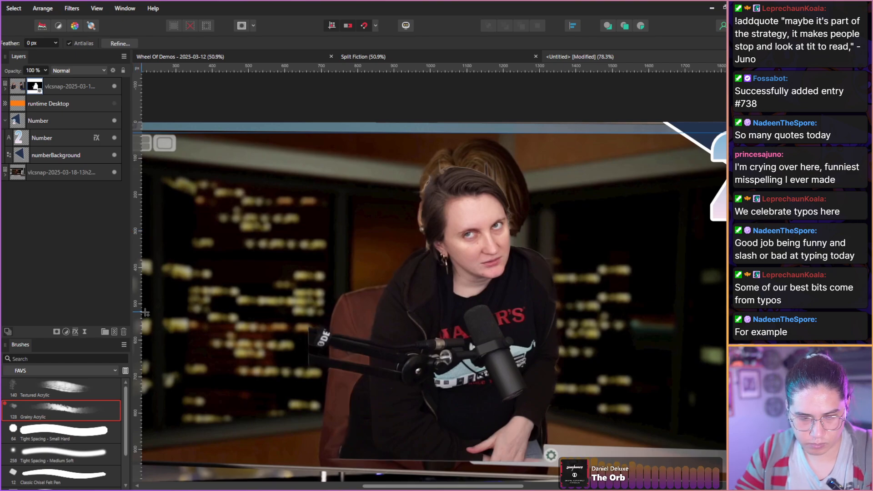
{"action": "scroll", "coordinate": [217, 261], "scroll_direction": "down", "scroll_amount": 3}
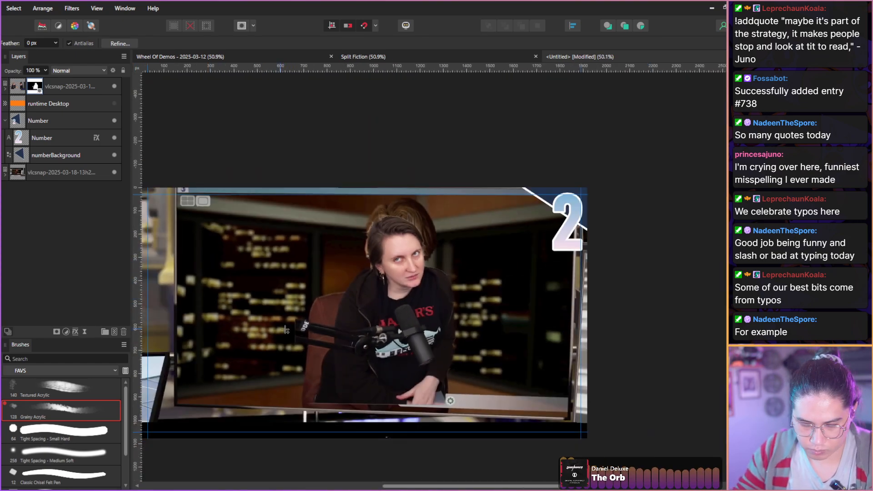
Rasterize and trim the masked webcam screenshot into a pixel layer that fits the host cut-out.
{"action": "key", "text": "v"}
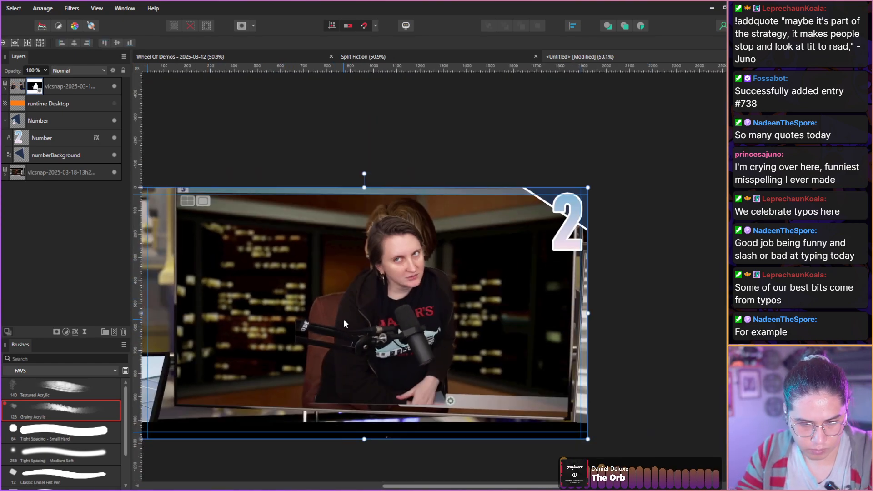
{"action": "left_click", "coordinate": [16, 87]}
{"action": "key", "text": "b"}
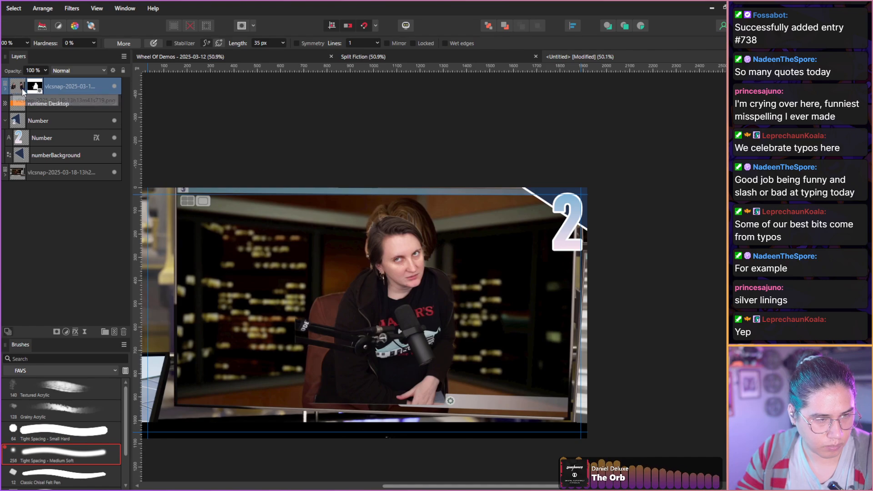
{"action": "right_click", "coordinate": [22, 91]}
{"action": "left_click", "coordinate": [39, 272]}
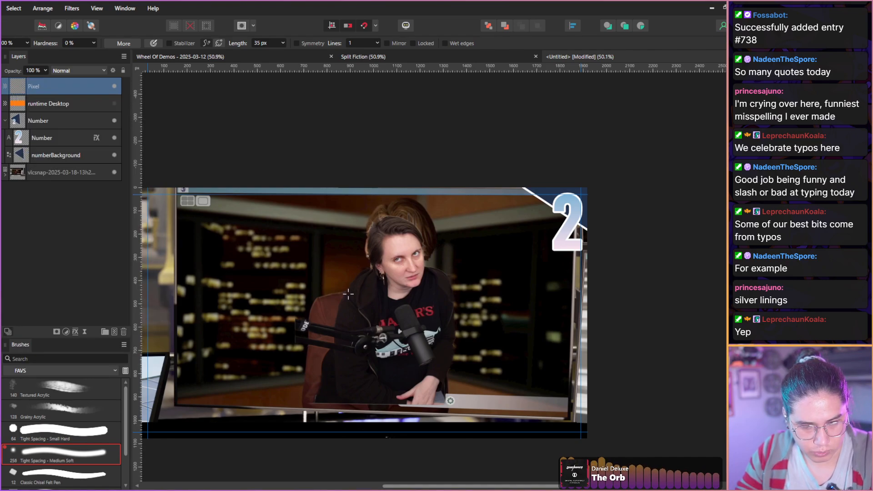
Enlarge the host cut-out and position it mid-canvas over the game character, with its frame starting at the canvas top and extending below the canvas.
{"action": "key", "text": "v"}
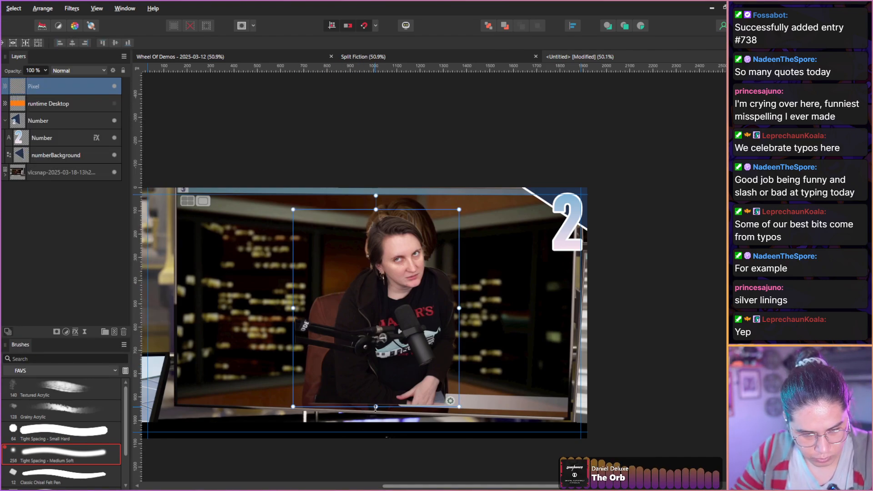
{"action": "left_click_drag", "start_coordinate": [376, 408], "coordinate": [375, 476]}
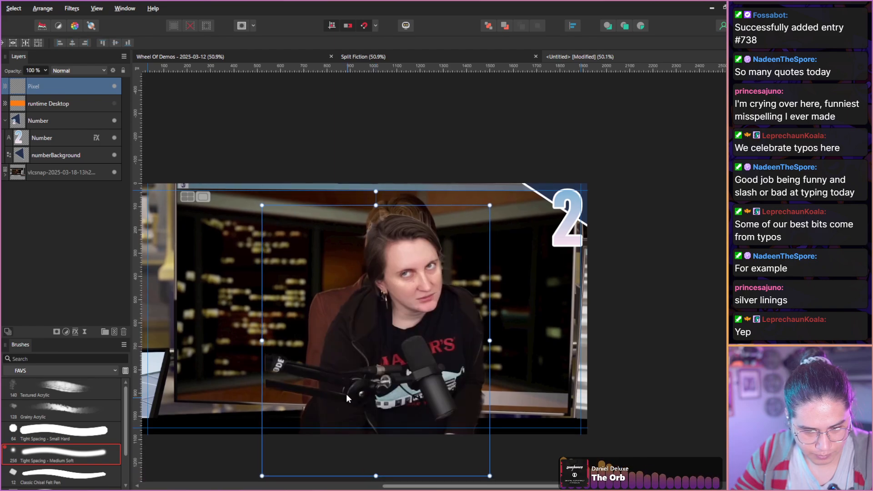
{"action": "left_click_drag", "start_coordinate": [344, 385], "coordinate": [332, 358]}
{"action": "left_click_drag", "start_coordinate": [364, 454], "coordinate": [364, 468]}
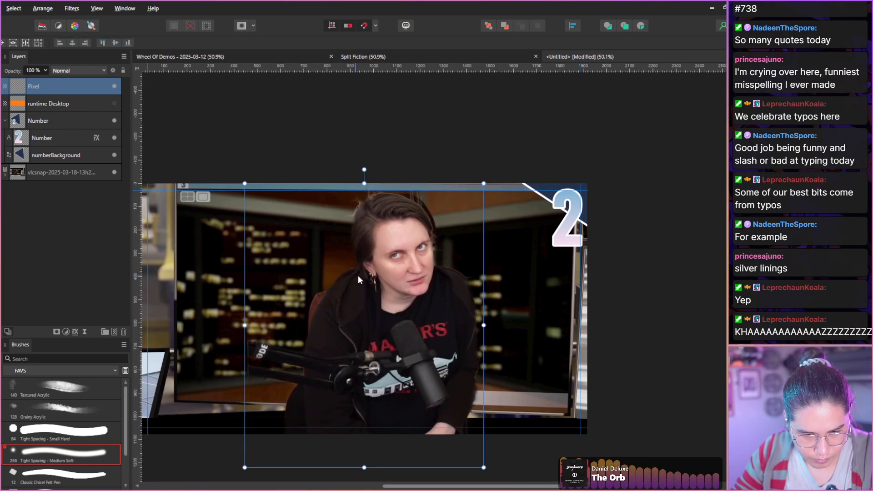
{"action": "left_click_drag", "start_coordinate": [358, 274], "coordinate": [363, 272]}
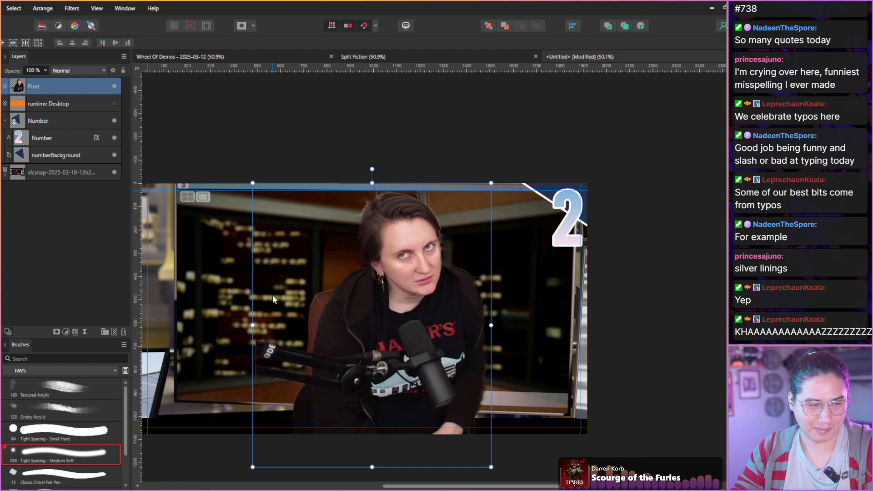
Add a mask to the host cut-out layer and choose the Tight Spacing - Small Hard brush for touching up the hair edge.
{"action": "left_click", "coordinate": [43, 103]}
{"action": "left_click", "coordinate": [39, 90]}
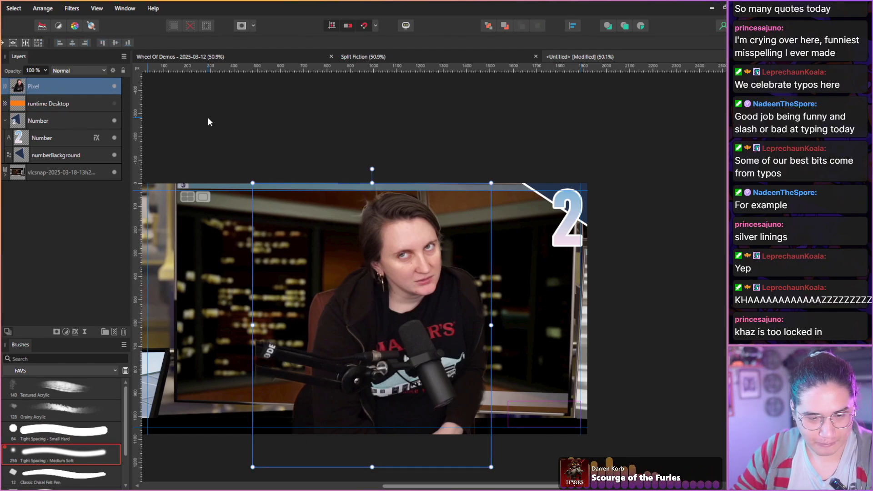
{"action": "left_click", "coordinate": [57, 331]}
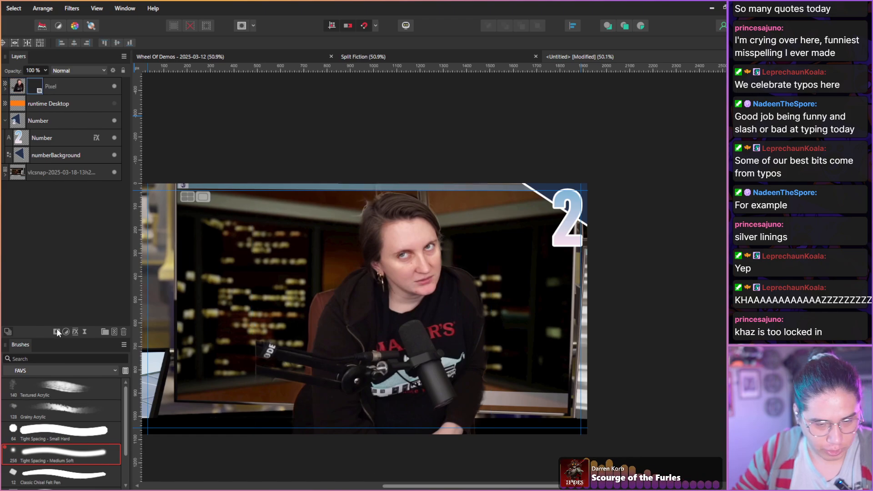
{"action": "scroll", "coordinate": [416, 177], "scroll_direction": "up", "scroll_amount": 3}
{"action": "key", "text": "b"}
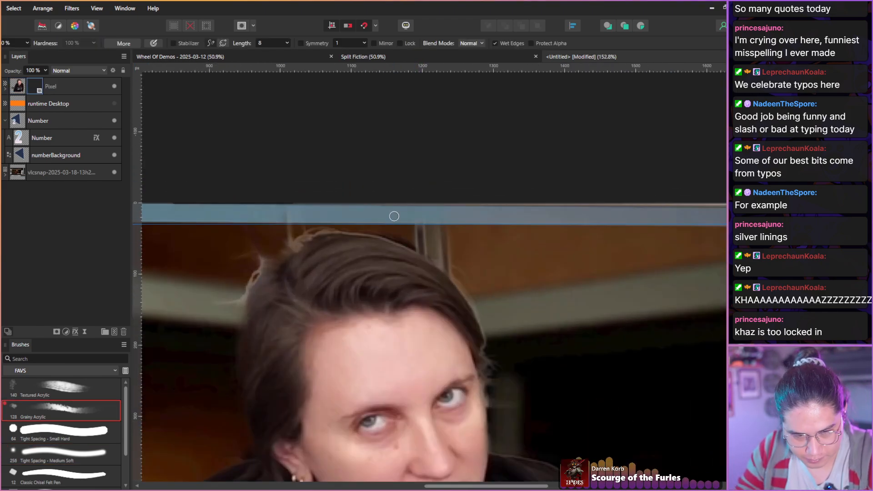
{"action": "left_click", "coordinate": [61, 452]}
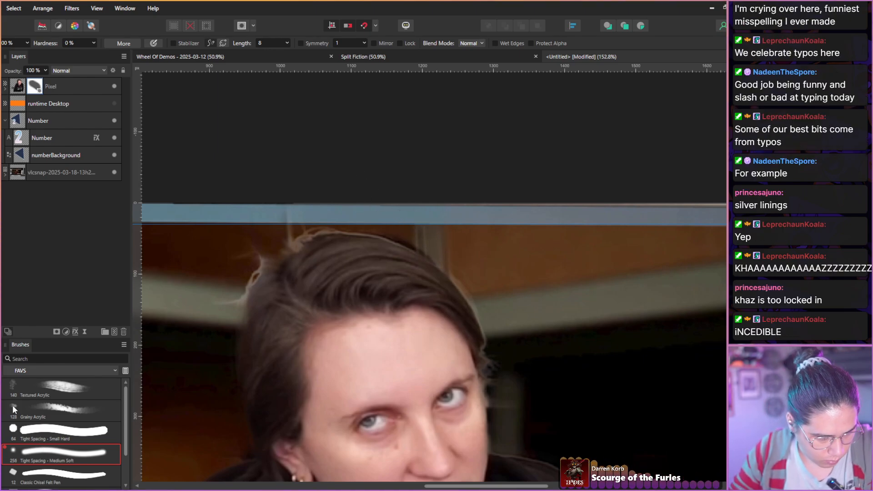
{"action": "left_click", "coordinate": [40, 433]}
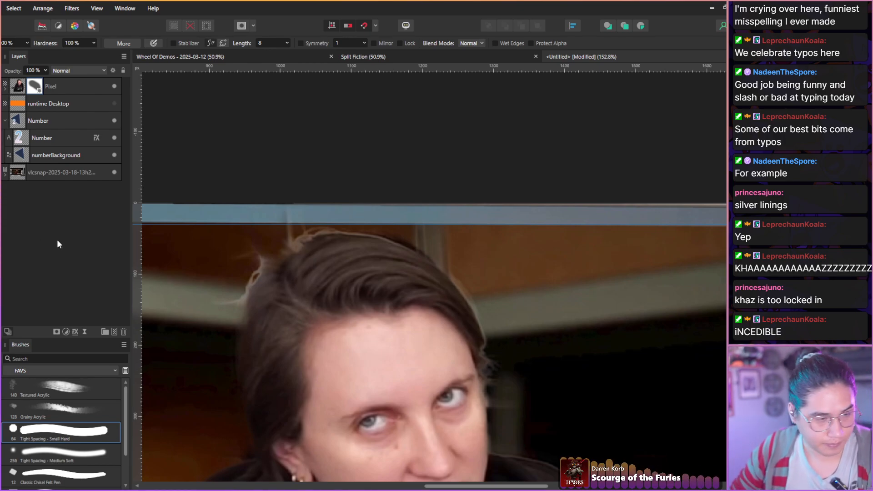
{"action": "key", "text": "c"}
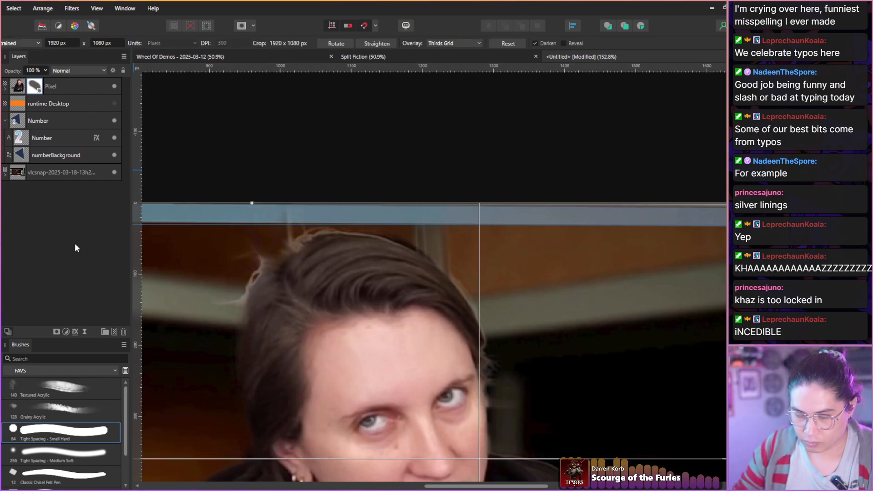
{"action": "key", "text": "b"}
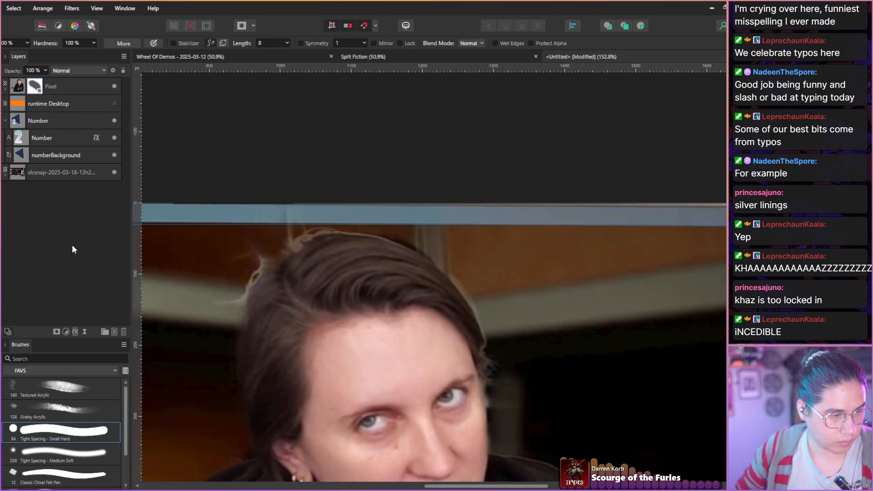
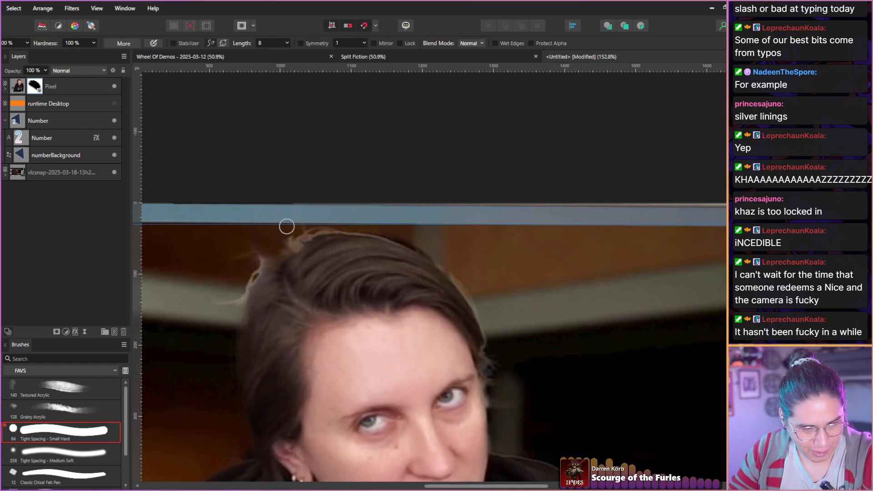
Paint away the stray wisps and light fringe along the hair edge on the host cut-out's mask.
{"action": "left_click_drag", "start_coordinate": [253, 258], "coordinate": [233, 294]}
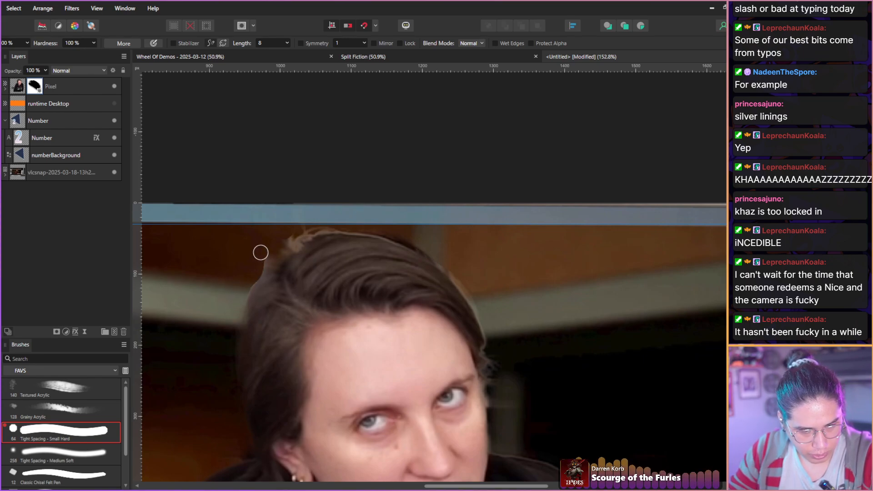
{"action": "scroll", "coordinate": [238, 219], "scroll_direction": "up", "scroll_amount": 1}
{"action": "scroll", "coordinate": [240, 227], "scroll_direction": "down", "scroll_amount": 2}
{"action": "scroll", "coordinate": [240, 228], "scroll_direction": "down", "scroll_amount": 4}
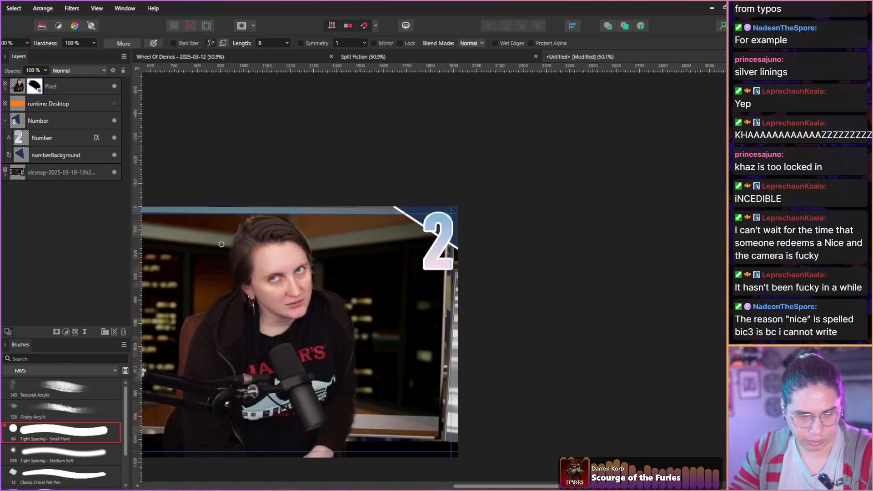
{"action": "key", "text": "space"}
{"action": "left_click_drag", "start_coordinate": [190, 274], "coordinate": [346, 258]}
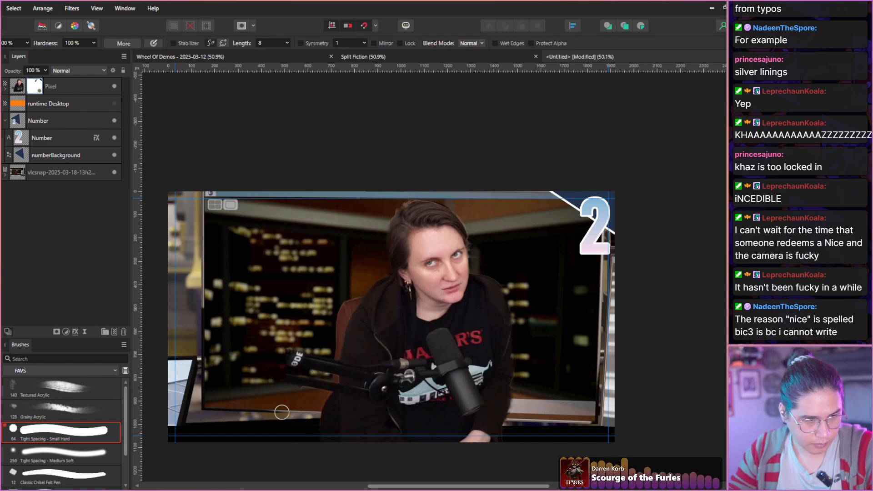
Lasso the part of the host hanging below the desk edge with straight segments, delete it from the cut-out and deselect.
{"action": "key", "text": "l"}
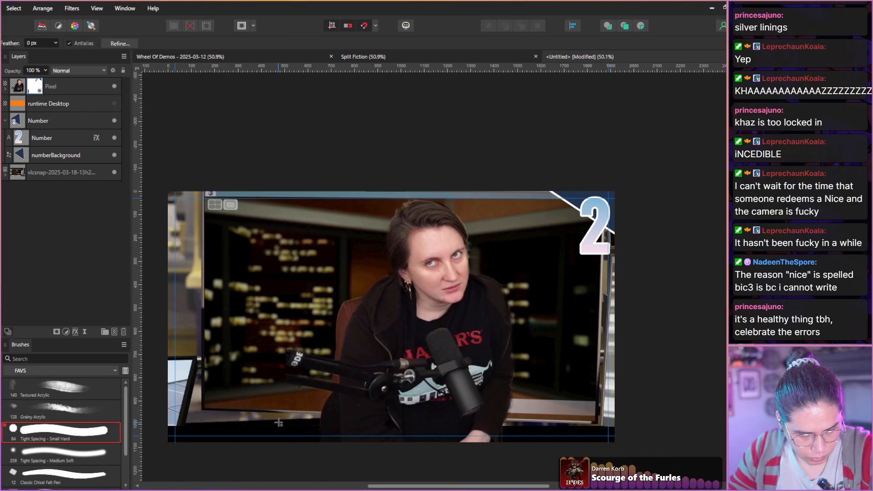
{"action": "scroll", "coordinate": [314, 420], "scroll_direction": "up", "scroll_amount": 4}
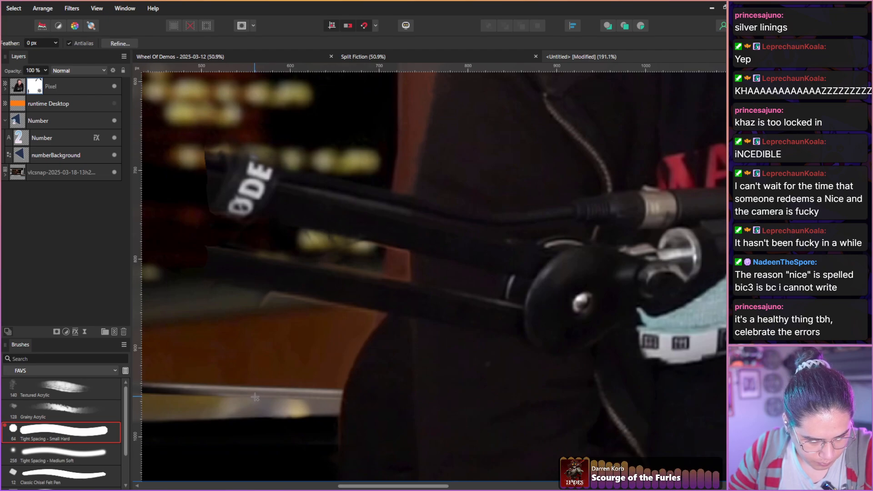
{"action": "left_click_drag", "start_coordinate": [248, 386], "coordinate": [459, 415]}
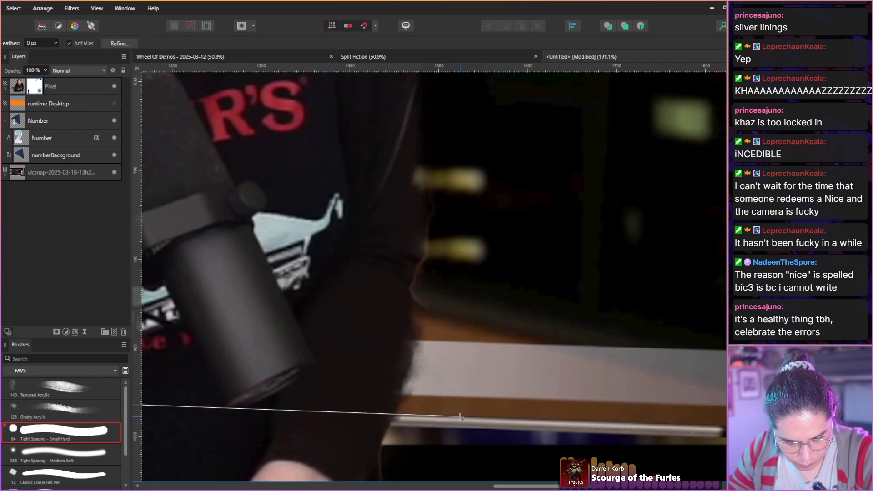
{"action": "scroll", "coordinate": [460, 415], "scroll_direction": "down", "scroll_amount": 2}
{"action": "scroll", "coordinate": [436, 444], "scroll_direction": "down", "scroll_amount": 5}
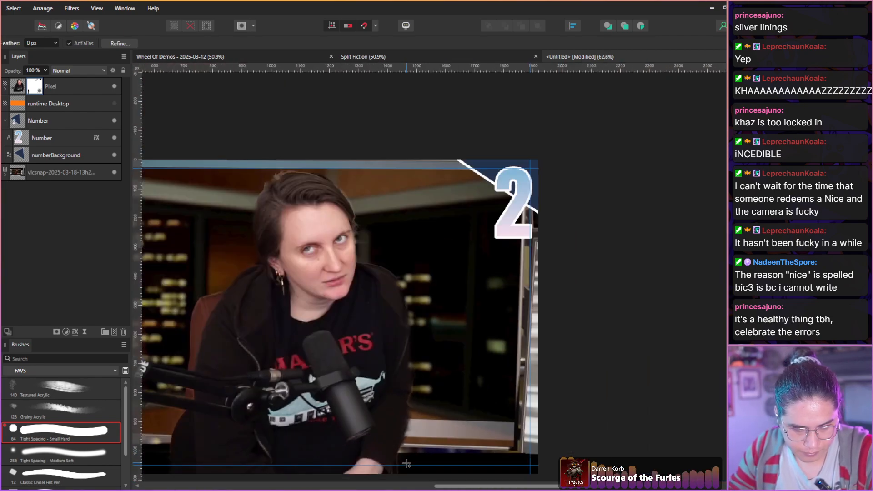
{"action": "scroll", "coordinate": [403, 475], "scroll_direction": "down", "scroll_amount": 2}
{"action": "left_click", "coordinate": [404, 432]}
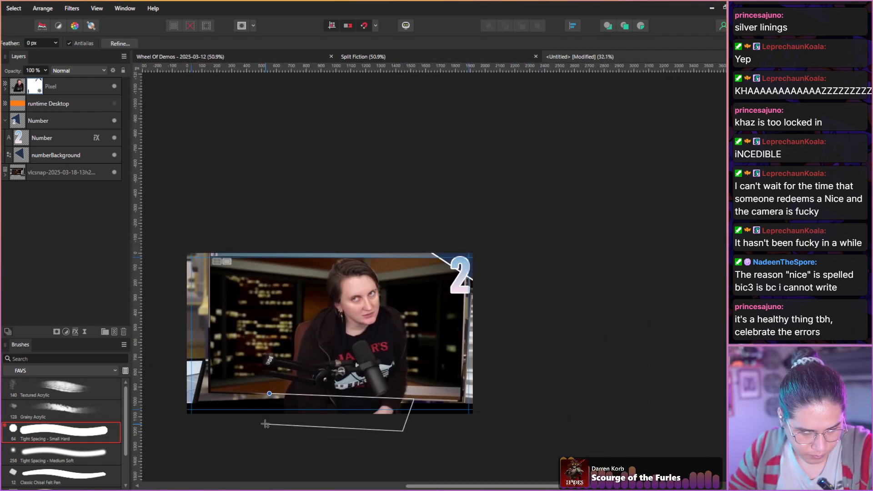
{"action": "left_click", "coordinate": [262, 426]}
{"action": "left_click", "coordinate": [270, 394]}
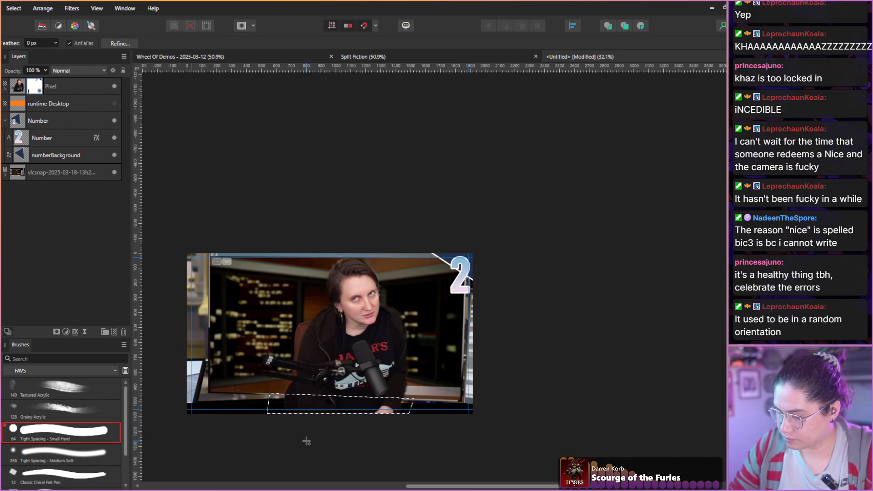
{"action": "key", "text": "Delete"}
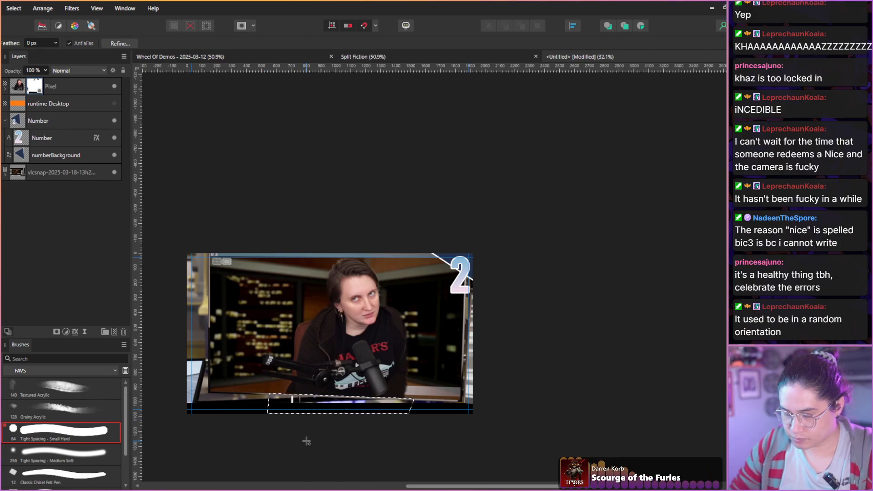
{"action": "key", "text": "ctrl+d"}
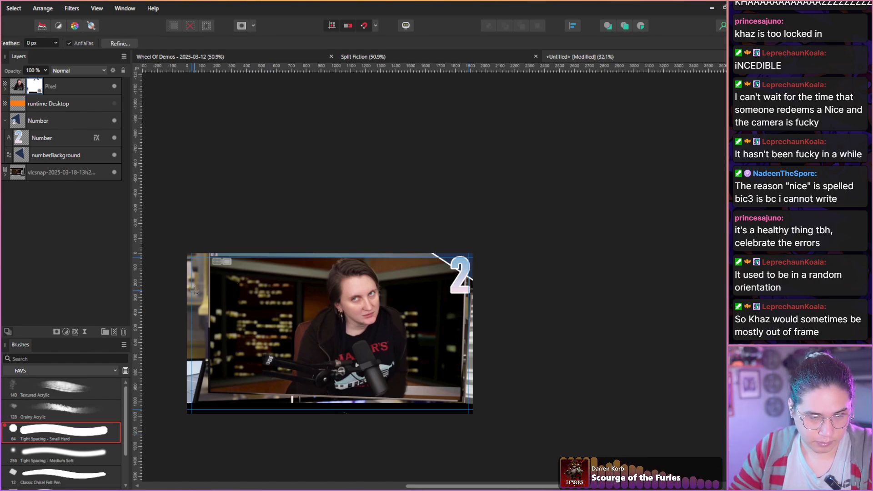
{"action": "scroll", "coordinate": [194, 292], "scroll_direction": "up", "scroll_amount": 1}
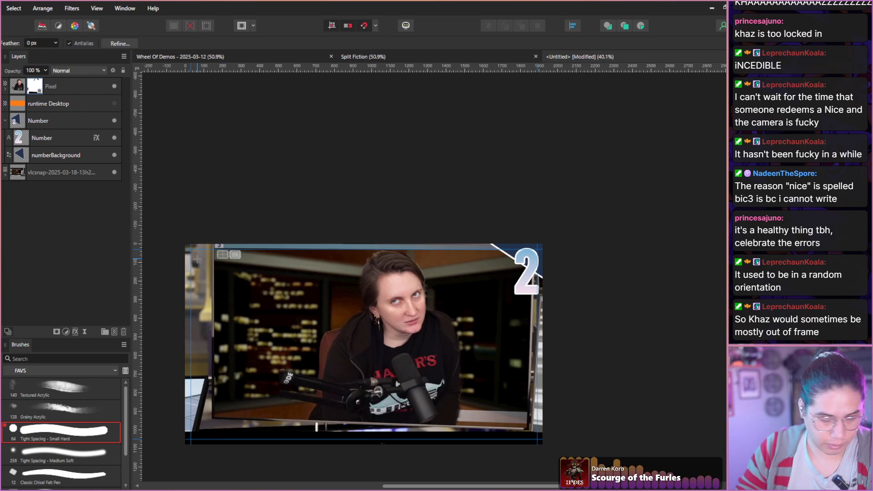
{"action": "key", "text": "t"}
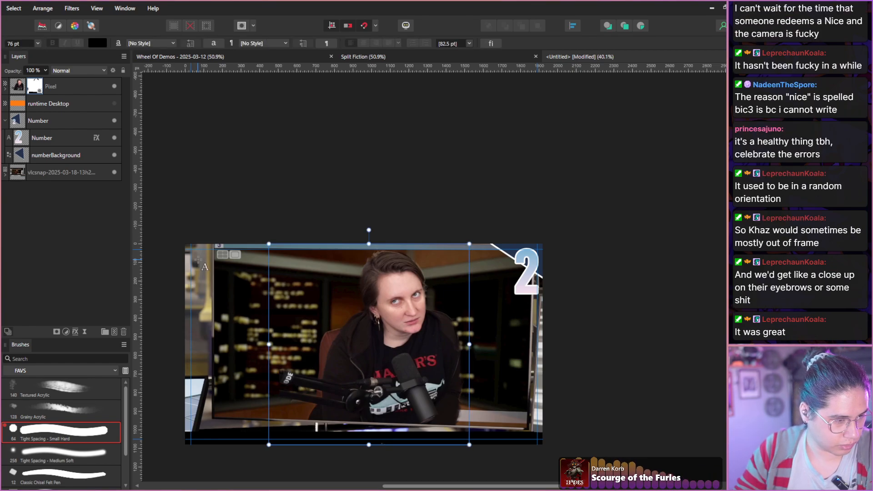
{"action": "key", "text": "w"}
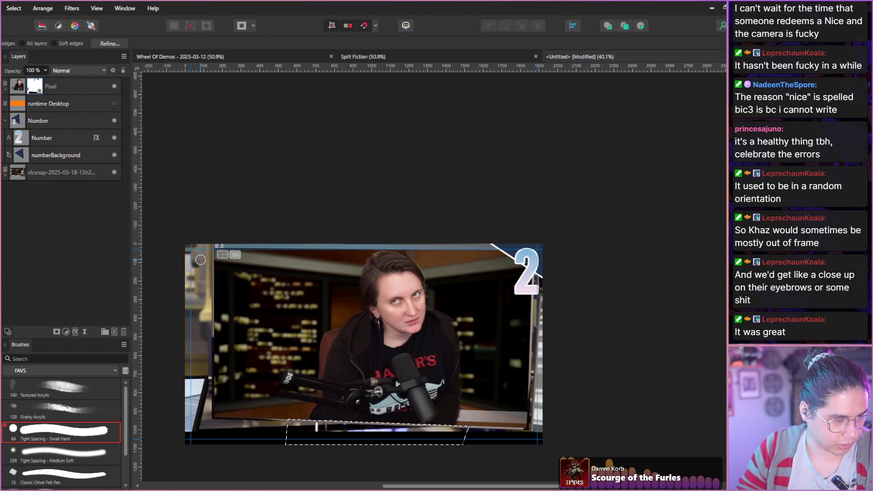
{"action": "key", "text": "w"}
{"action": "key", "text": "w"}
{"action": "key", "text": "s"}
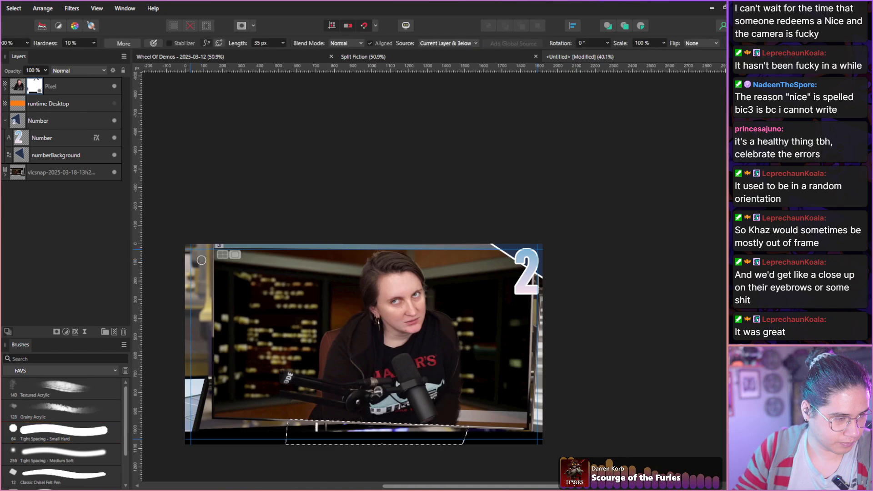
{"action": "key", "text": "s"}
{"action": "key", "text": "s"}
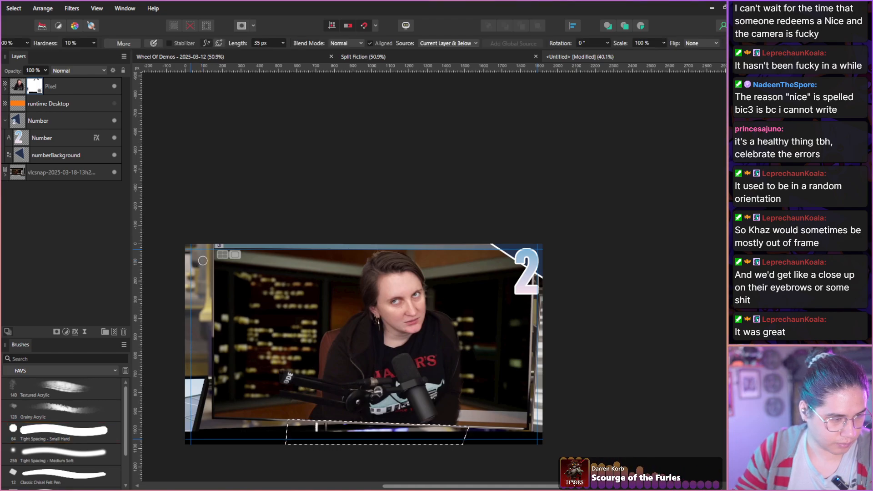
{"action": "key", "text": "ctrl+a"}
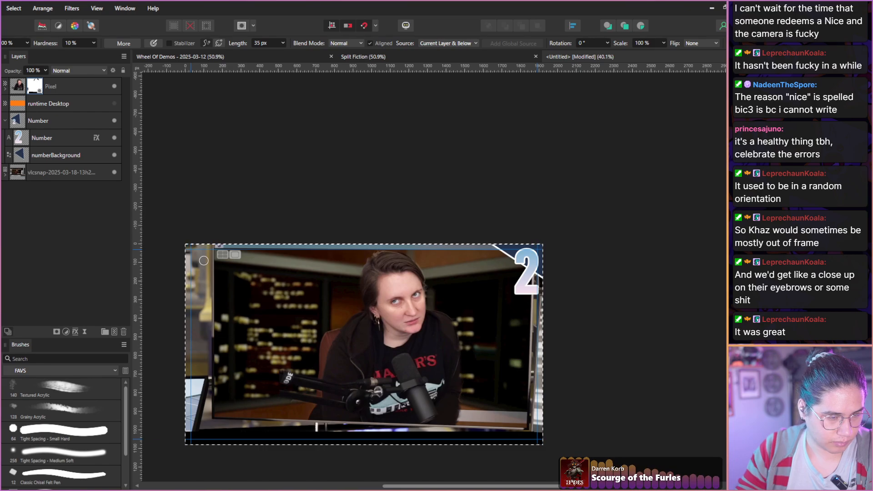
{"action": "key", "text": "ctrl+v"}
{"action": "key", "text": "ctrl+v"}
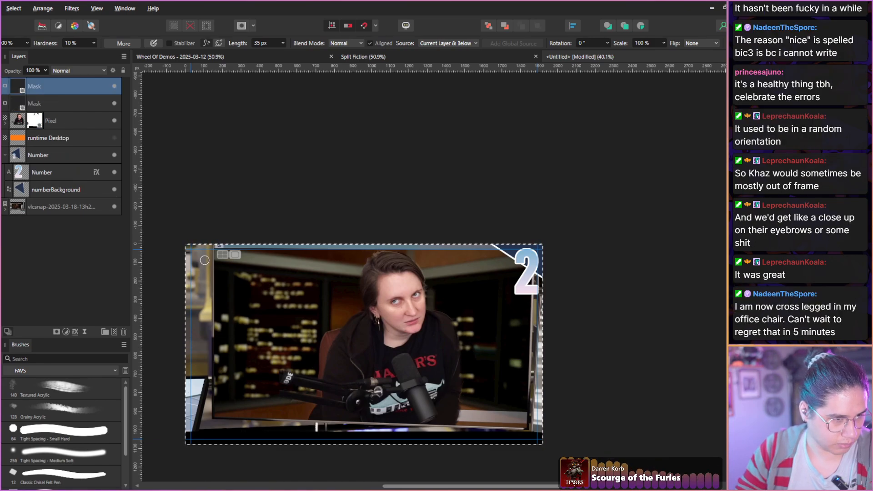
{"action": "left_click", "coordinate": [36, 107], "text": "shift"}
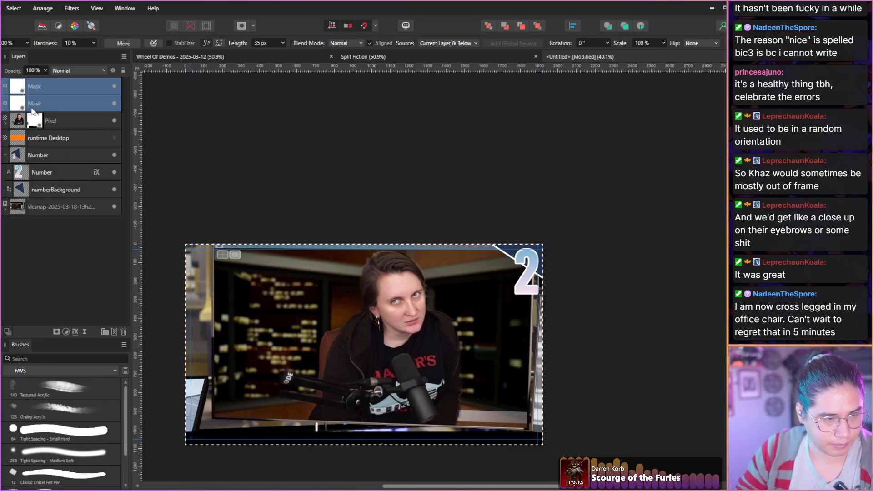
{"action": "key", "text": "Delete"}
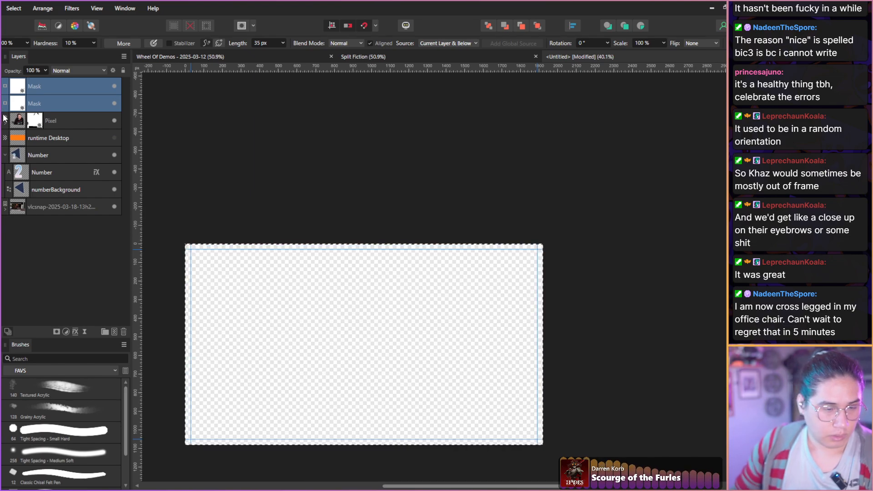
{"action": "key", "text": "ctrl+z"}
{"action": "key", "text": "Delete"}
{"action": "key", "text": "Delete"}
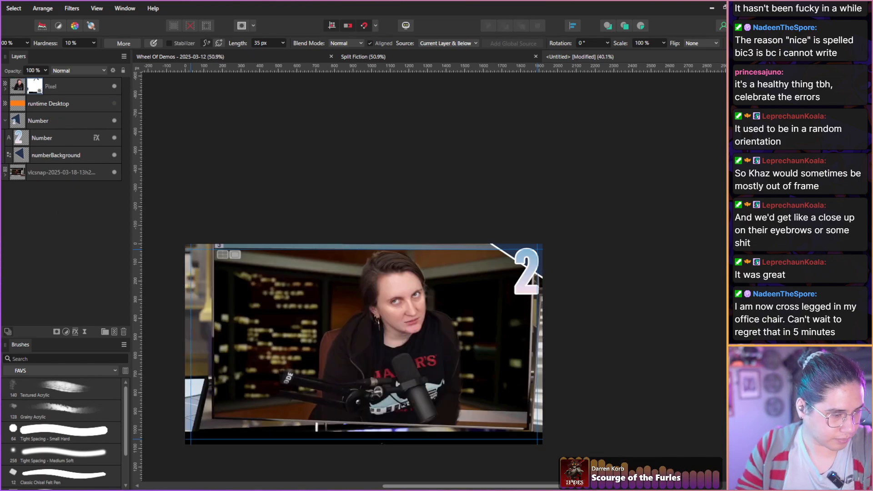
Add artistic text at about 61 pt over the game screen, reading "AND YOU", "CALL YOURSELF" and "MARRIED" on three lines.
{"action": "key", "text": "t"}
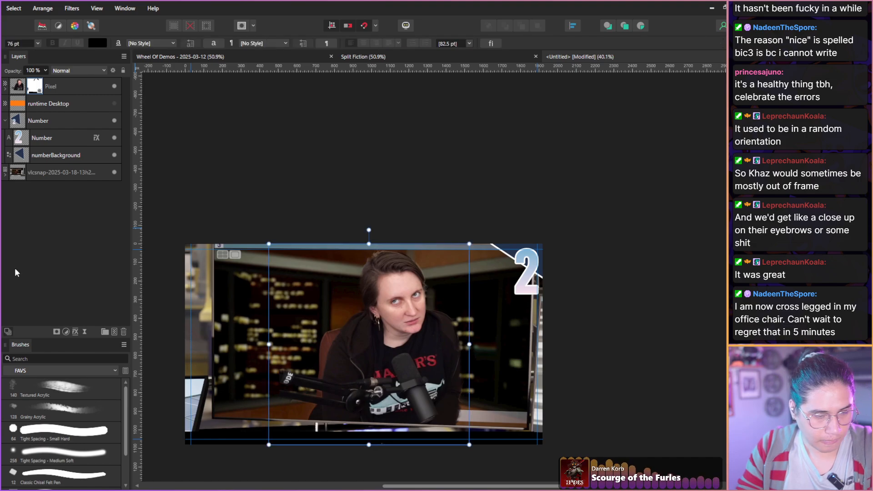
{"action": "left_click_drag", "start_coordinate": [218, 263], "coordinate": [233, 291]}
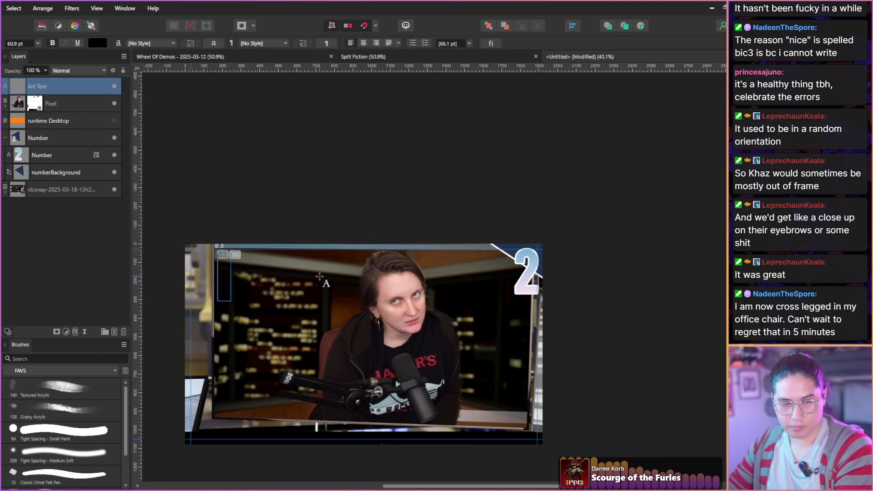
{"action": "type", "text": "ANF"}
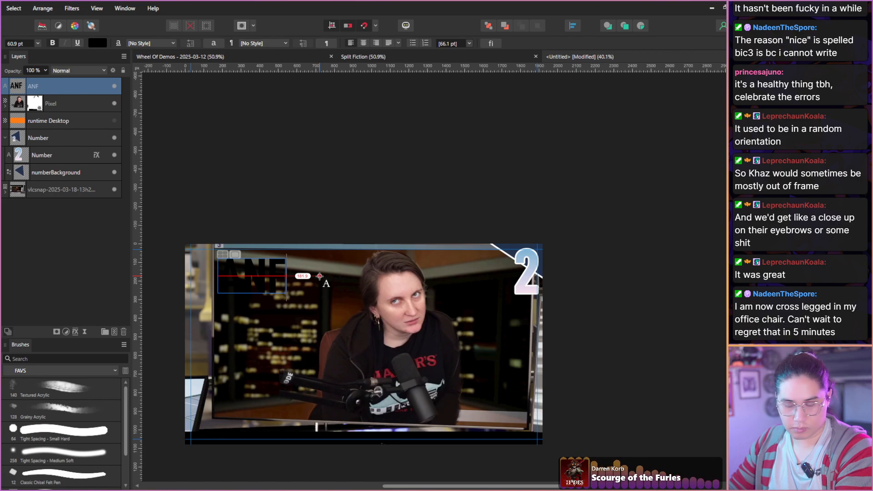
{"action": "key", "text": "BackSpace"}
{"action": "type", "text": "D YOU"}
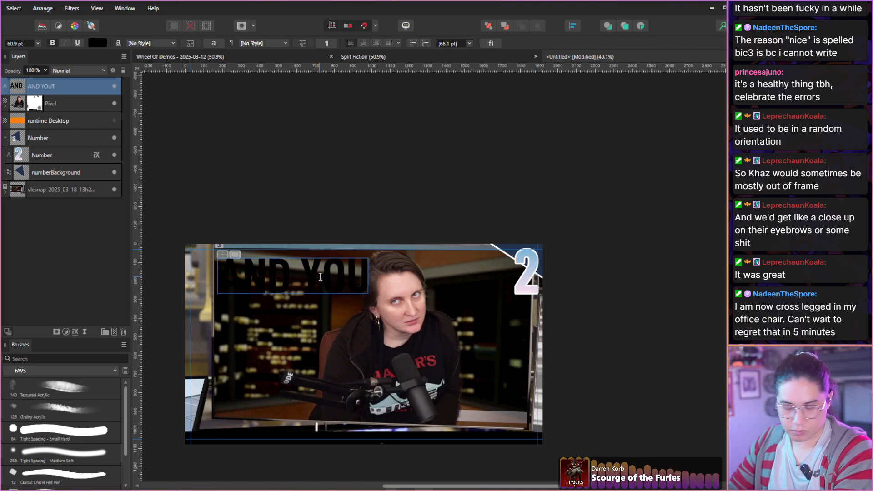
{"action": "key", "text": "Return"}
{"action": "type", "text": "CALL Y"}
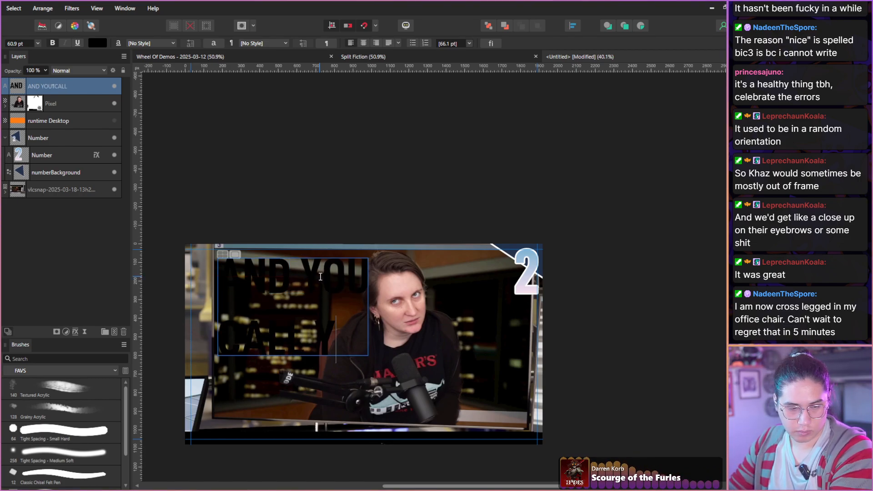
{"action": "type", "text": "OURSELF"}
{"action": "key", "text": "Return"}
{"action": "type", "text": "MARRIE"}
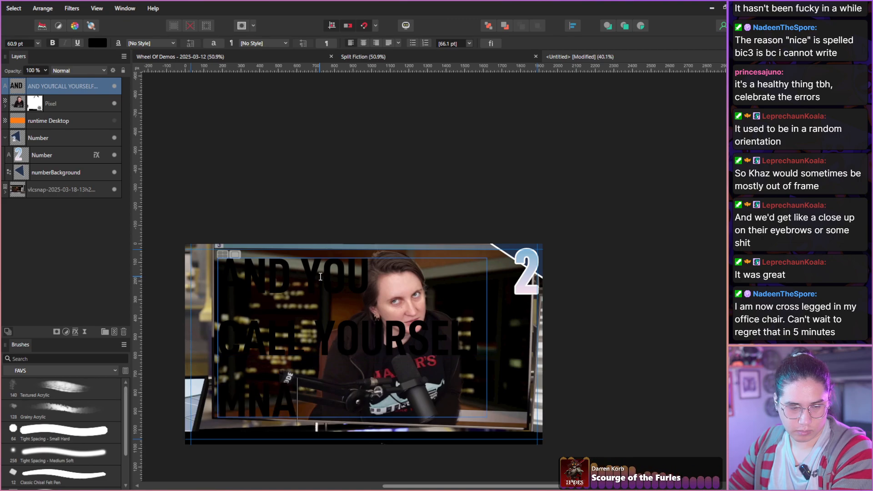
{"action": "type", "text": "D"}
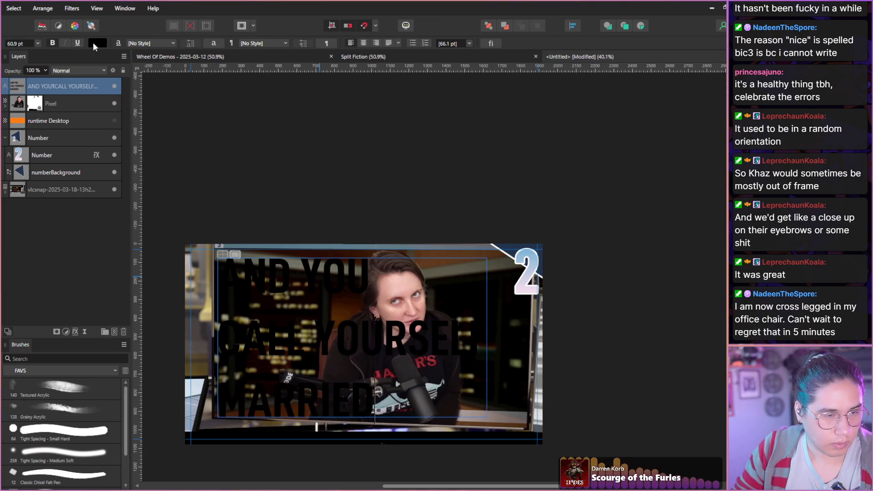
Recolour the entire three-line caption white by setting its HSL lightness to 100.
{"action": "left_click", "coordinate": [96, 43]}
{"action": "left_click_drag", "start_coordinate": [142, 112], "coordinate": [158, 115]}
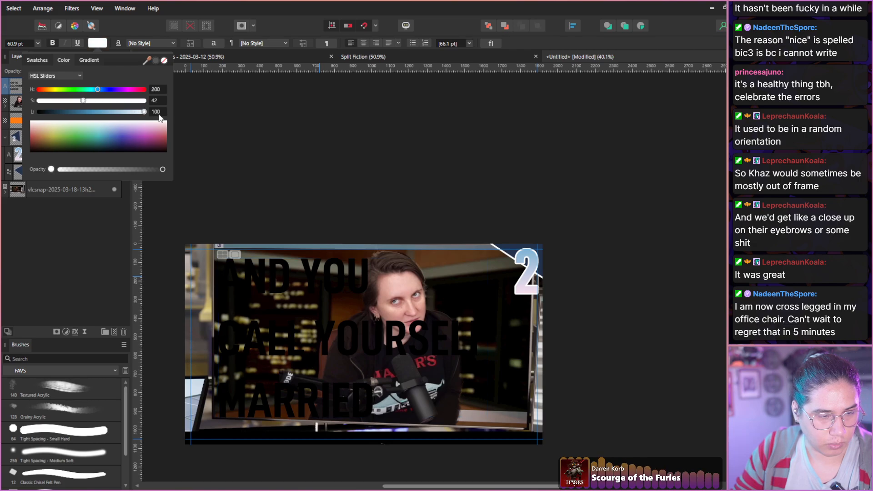
{"action": "left_click", "coordinate": [243, 294]}
{"action": "key", "text": "ctrl+a"}
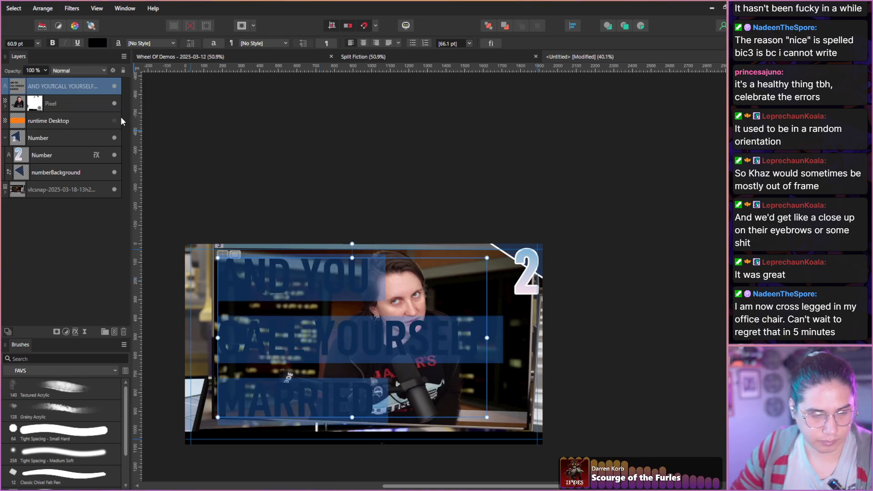
{"action": "left_click", "coordinate": [96, 43]}
{"action": "left_click_drag", "start_coordinate": [128, 111], "coordinate": [150, 112]}
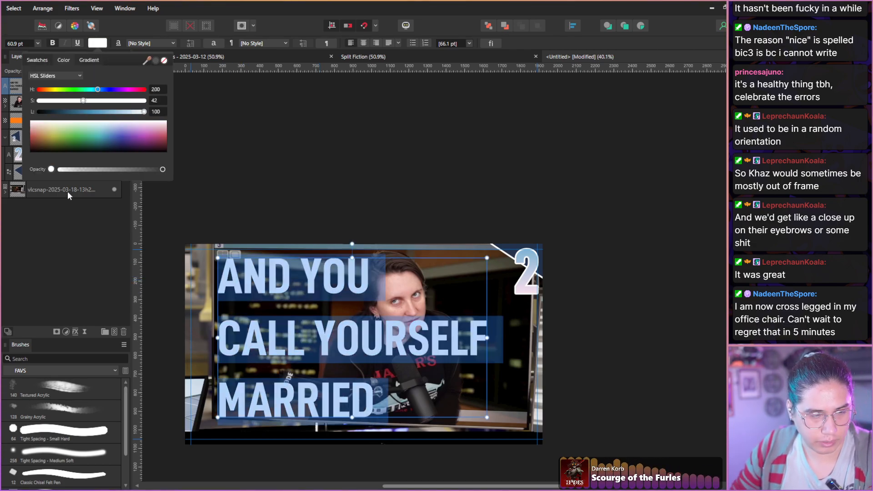
{"action": "left_click", "coordinate": [52, 226]}
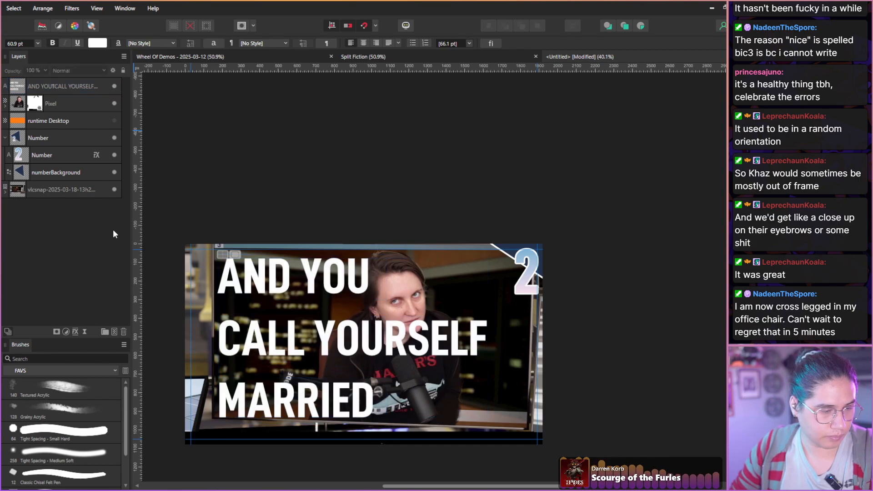
Tighten the leading of the whole three-line caption to 58 pt in its character settings.
{"action": "key", "text": "ctrl+t"}
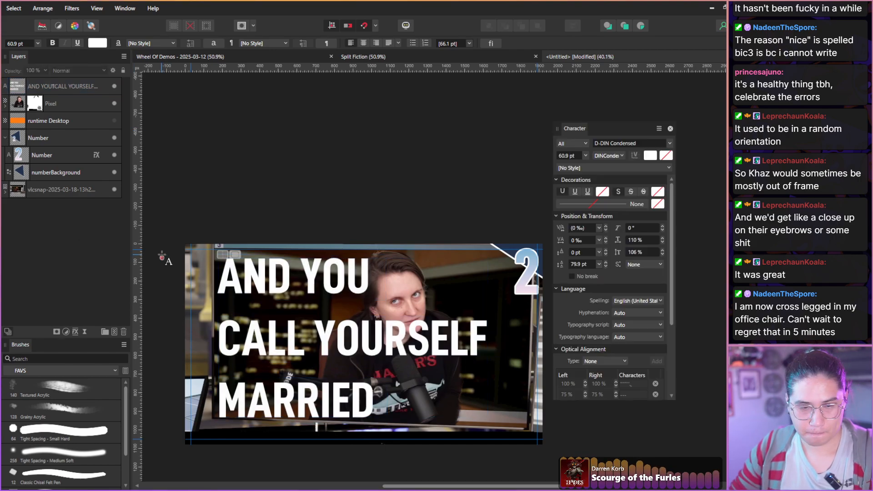
{"action": "left_click", "coordinate": [273, 296]}
{"action": "key", "text": "ctrl+a"}
{"action": "left_click_drag", "start_coordinate": [554, 253], "coordinate": [550, 266]}
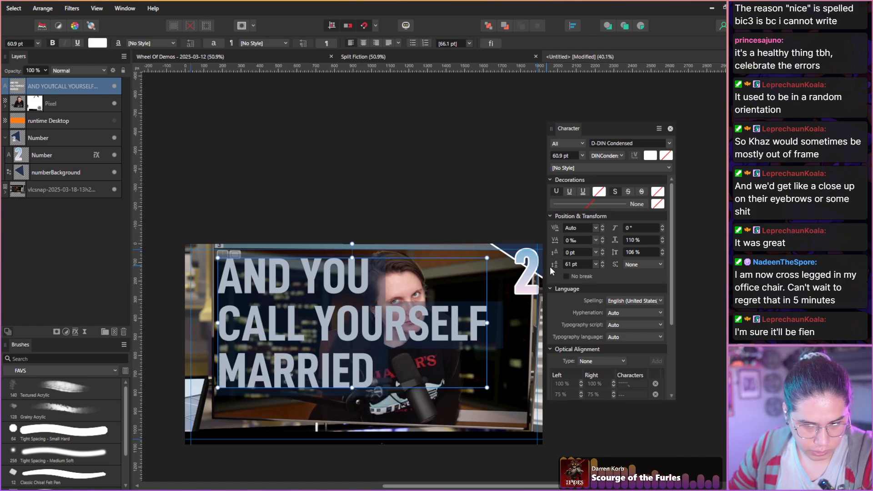
{"action": "left_click", "coordinate": [602, 267]}
{"action": "left_click", "coordinate": [602, 267]}
{"action": "left_click", "coordinate": [601, 267]}
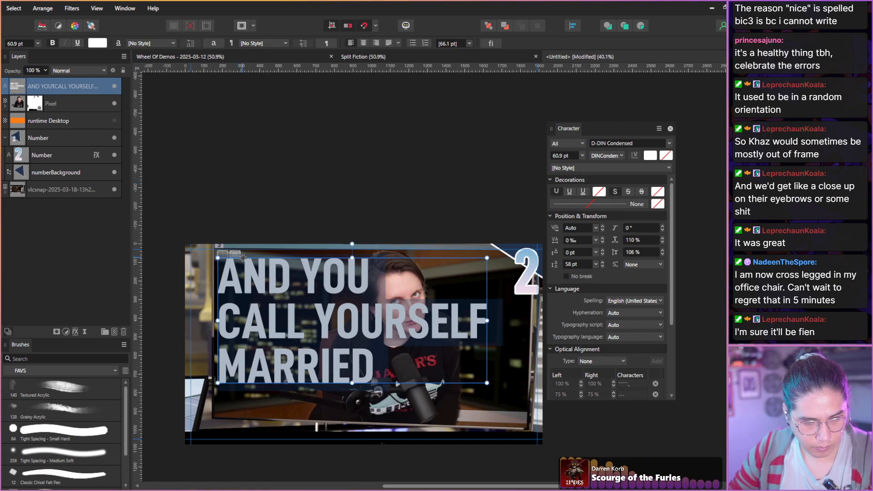
{"action": "left_click", "coordinate": [244, 289]}
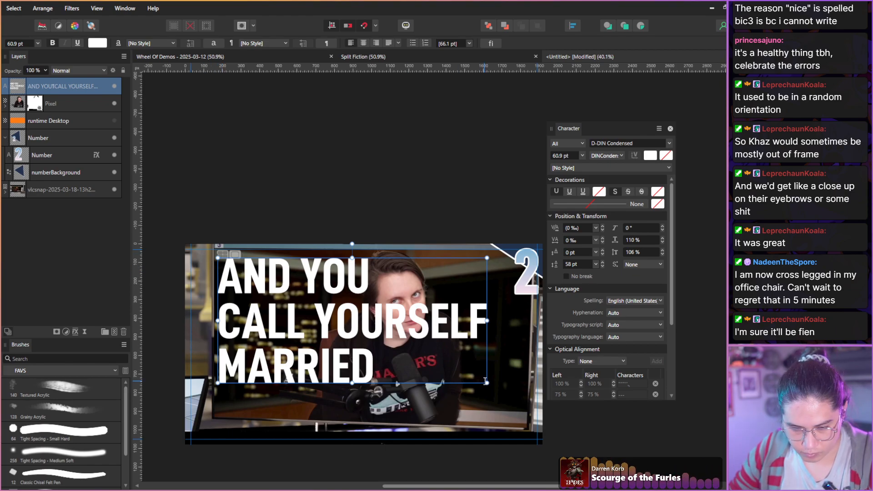
{"action": "left_click_drag", "start_coordinate": [485, 381], "coordinate": [435, 358]}
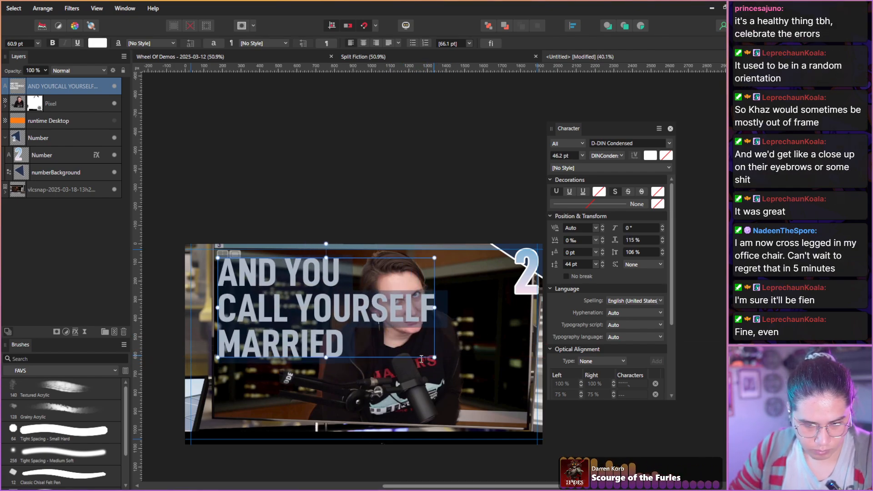
{"action": "key", "text": "ctrl+z"}
Scale the three-line caption down to 42 pt, move it to the game screen's lower-left area and close the character settings.
{"action": "left_click_drag", "start_coordinate": [352, 383], "coordinate": [351, 344]}
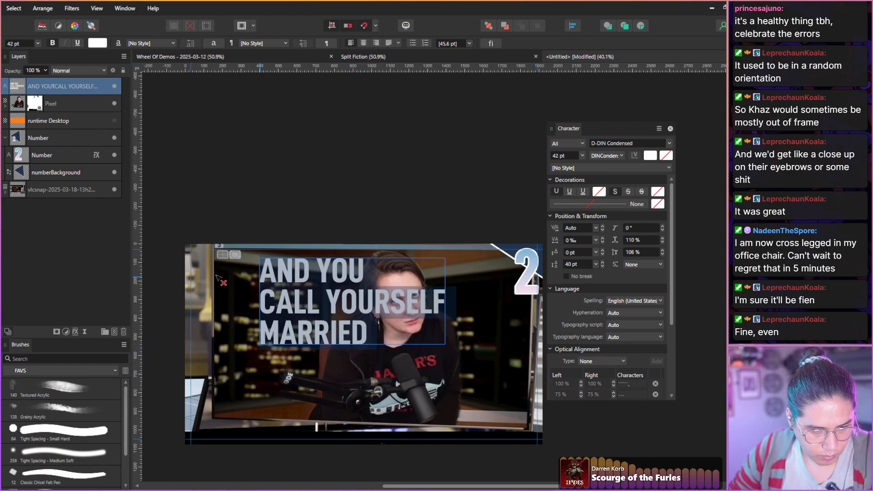
{"action": "left_click_drag", "start_coordinate": [259, 284], "coordinate": [218, 355]}
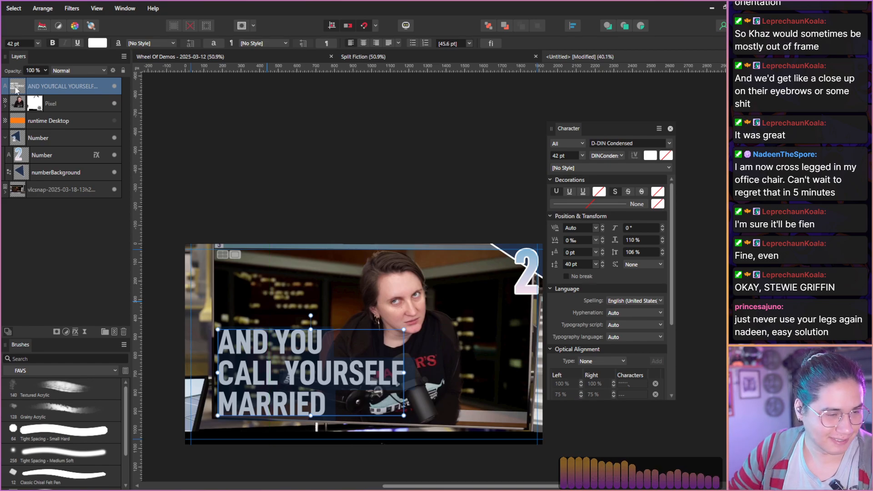
{"action": "left_click", "coordinate": [57, 118]}
{"action": "left_click", "coordinate": [52, 90]}
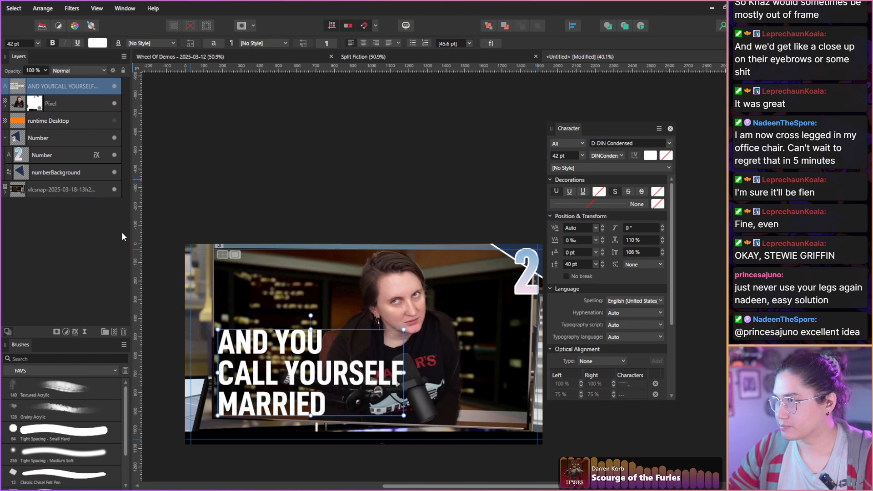
{"action": "left_click_drag", "start_coordinate": [328, 409], "coordinate": [238, 353]}
{"action": "key", "text": "Escape"}
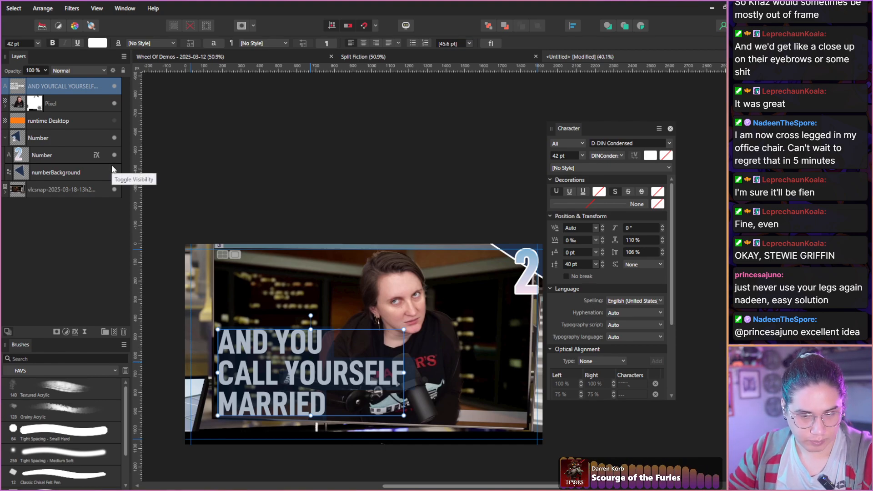
{"action": "left_click", "coordinate": [670, 129]}
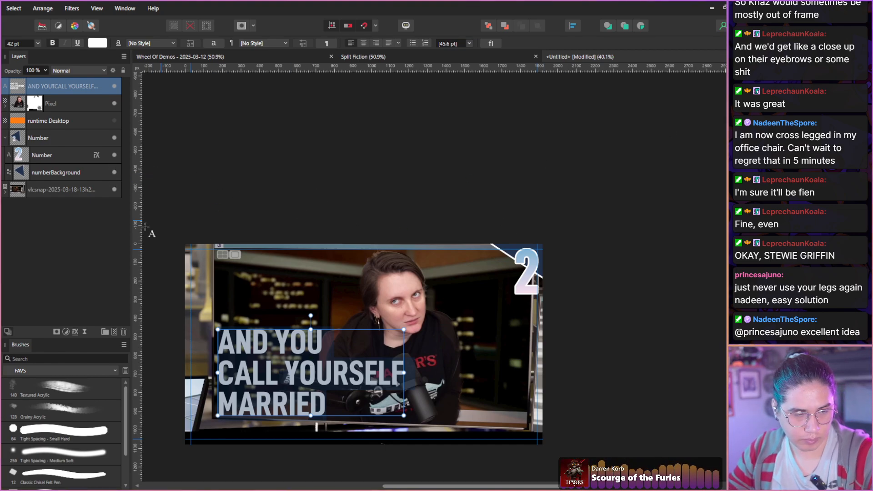
Add an outer shadow to the caption layer with 81% opacity, 100 px radius and 31% intensity.
{"action": "left_click", "coordinate": [67, 252]}
{"action": "left_click", "coordinate": [18, 92]}
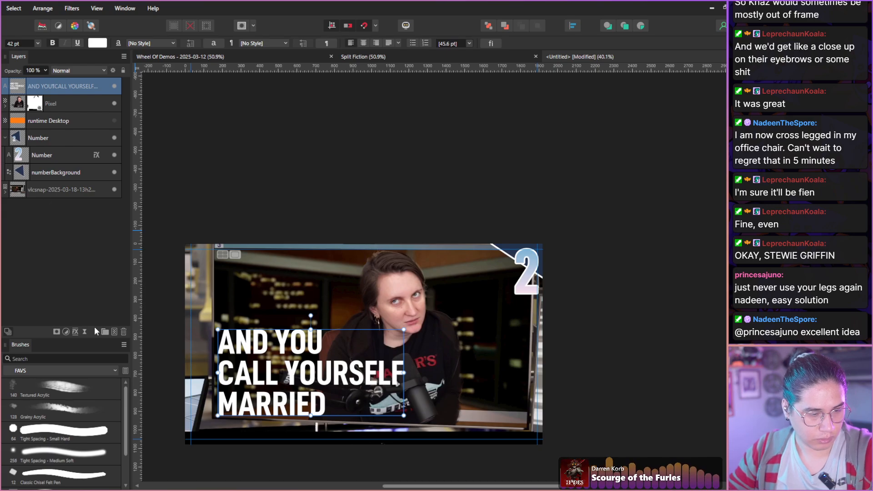
{"action": "left_click", "coordinate": [76, 332]}
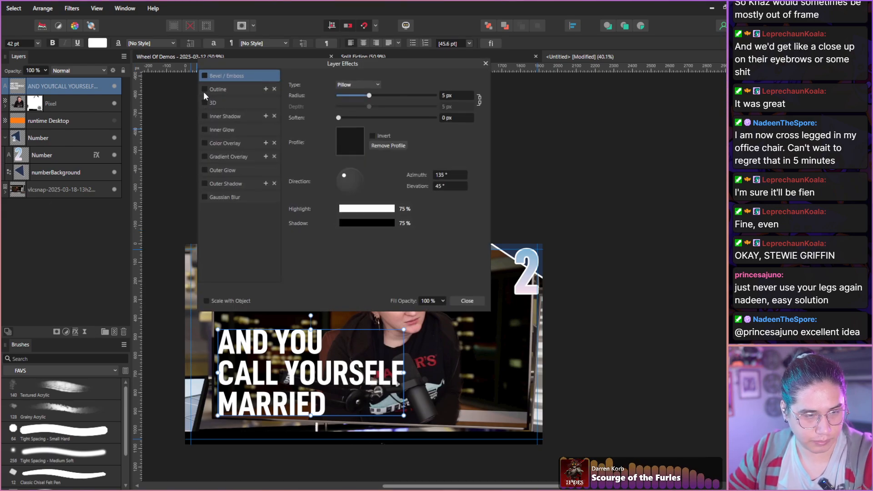
{"action": "left_click", "coordinate": [206, 184]}
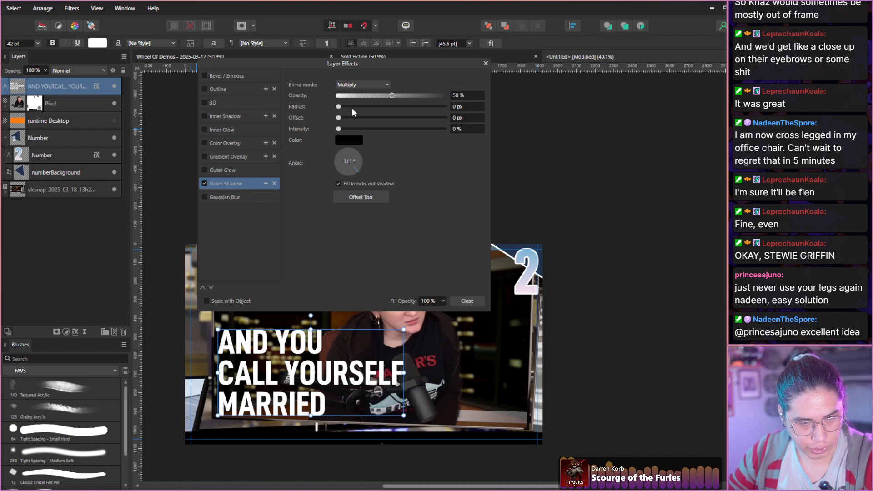
{"action": "left_click_drag", "start_coordinate": [339, 107], "coordinate": [400, 107]}
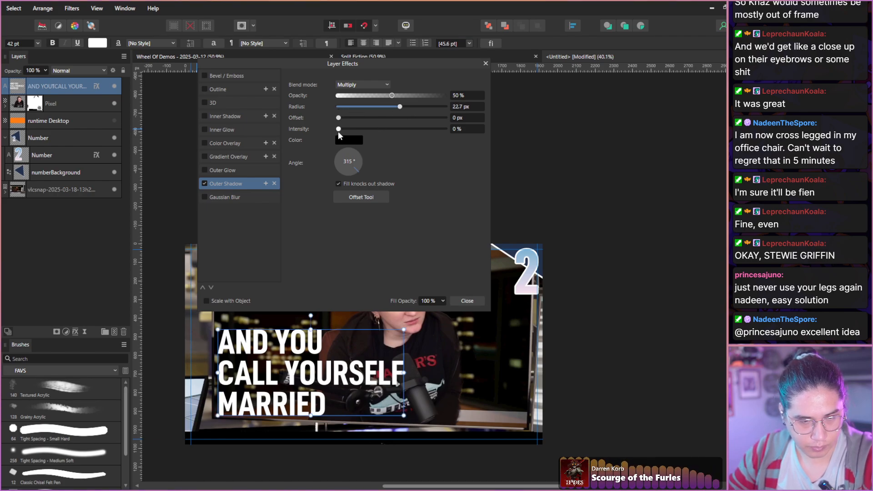
{"action": "left_click_drag", "start_coordinate": [338, 130], "coordinate": [366, 129]}
{"action": "left_click_drag", "start_coordinate": [394, 96], "coordinate": [423, 95]}
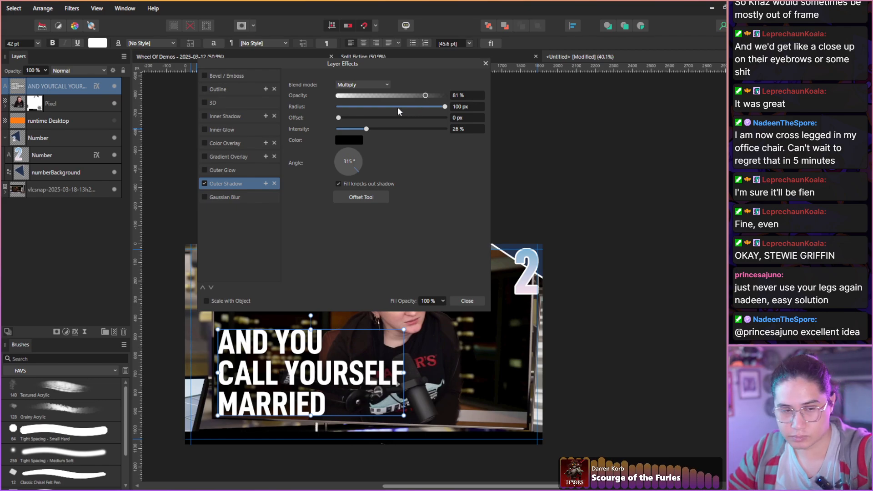
{"action": "left_click", "coordinate": [467, 301]}
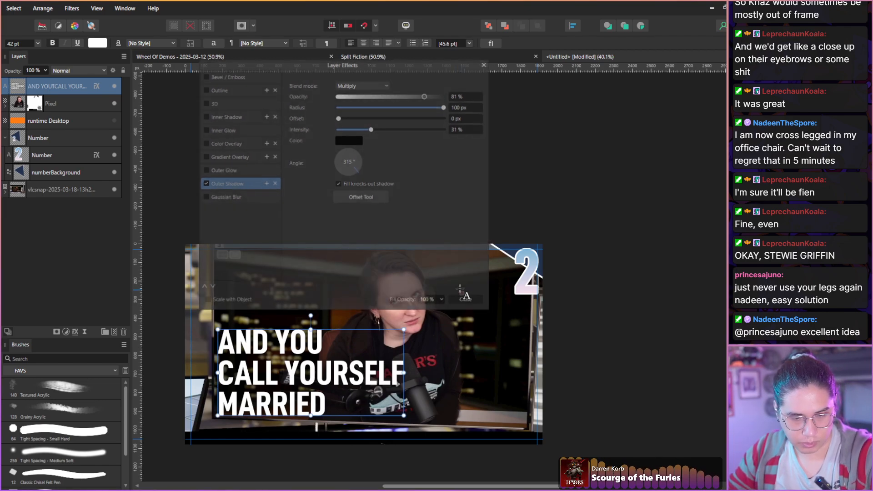
{"action": "left_click", "coordinate": [62, 237]}
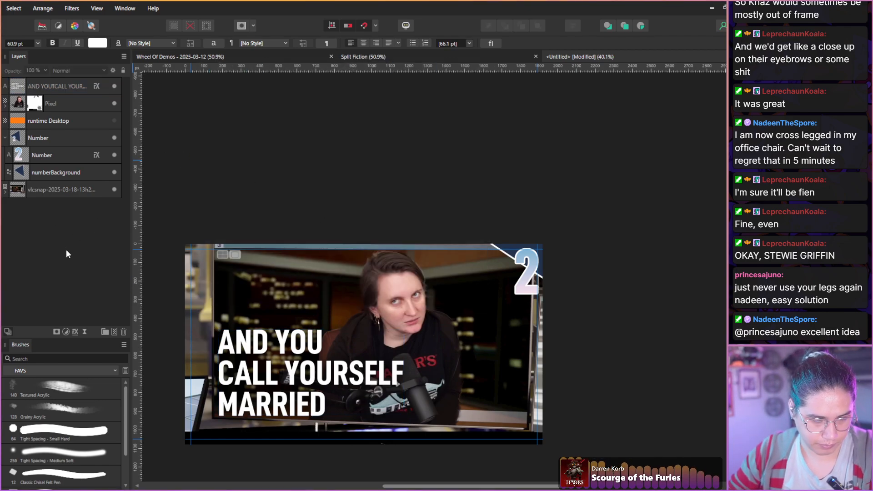
{"action": "left_click_drag", "start_coordinate": [41, 155], "coordinate": [36, 94]}
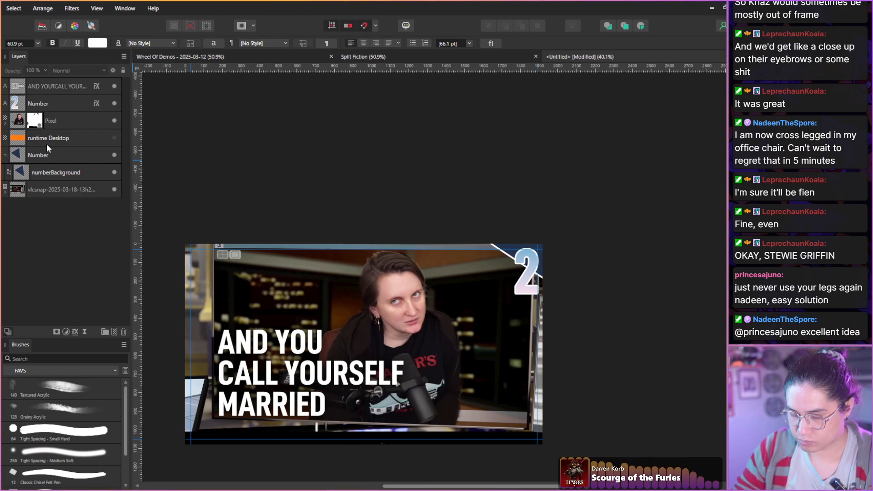
{"action": "key", "text": "ctrl+z"}
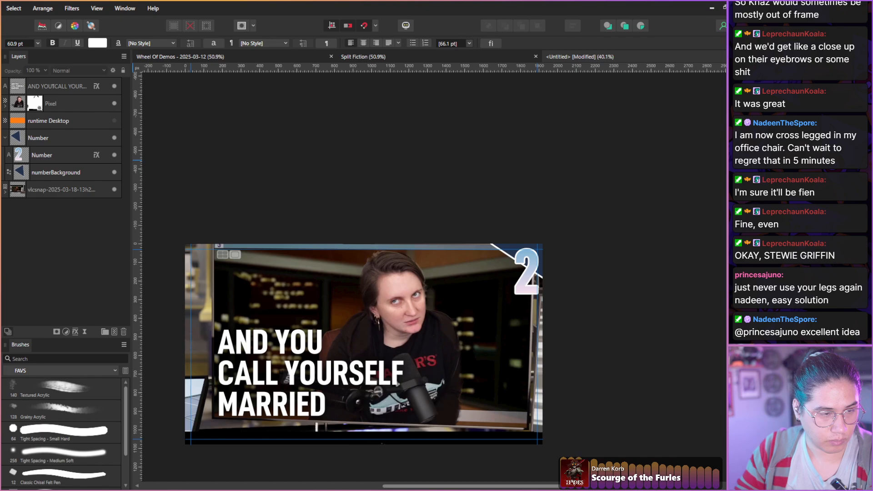
Apply a live Perspective filter to the caption and pull its lower-right corner slightly down to follow the screen's slanted bottom edge.
{"action": "left_click", "coordinate": [17, 88]}
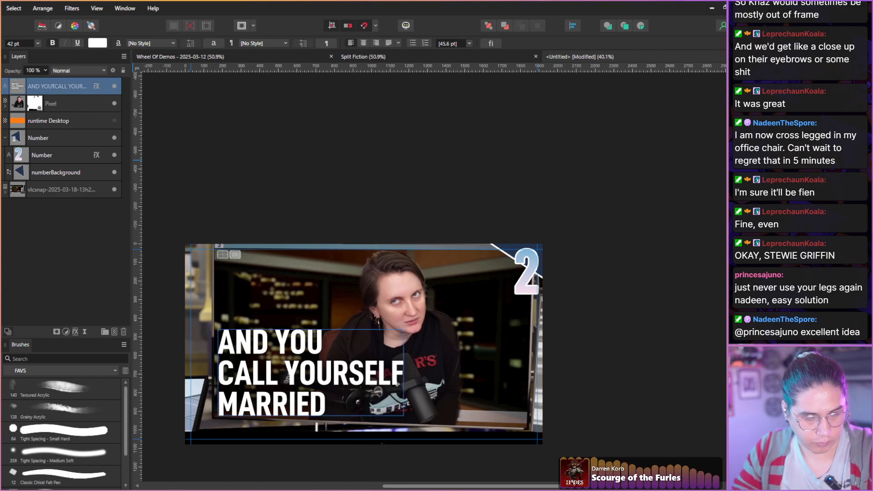
{"action": "left_click", "coordinate": [84, 331]}
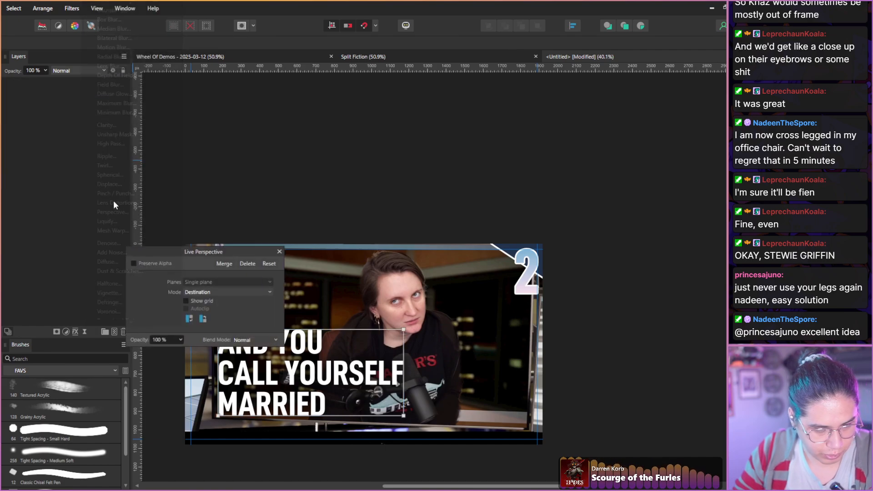
{"action": "left_click", "coordinate": [112, 211]}
{"action": "left_click_drag", "start_coordinate": [403, 415], "coordinate": [405, 427]}
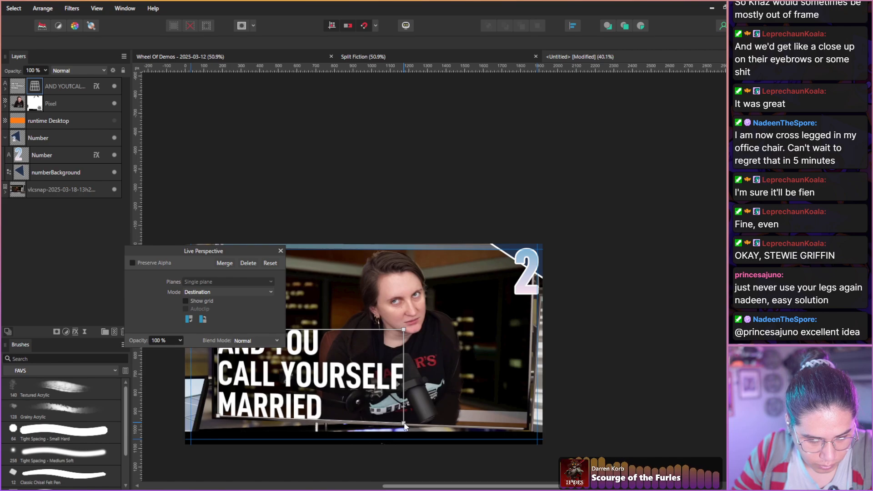
{"action": "left_click", "coordinate": [281, 250]}
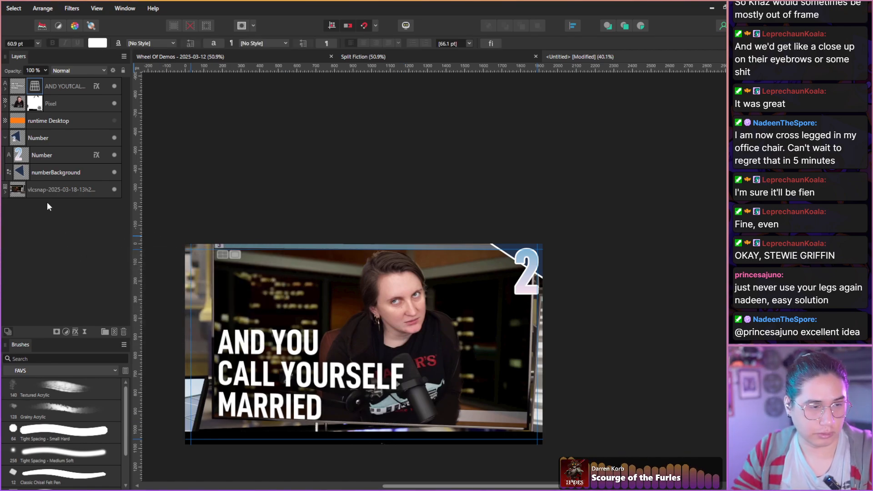
Readjust the caption's live perspective by nudging both left corners slightly outward towards the game screen's left edge.
{"action": "double_click", "coordinate": [34, 87]}
{"action": "left_click_drag", "start_coordinate": [188, 250], "coordinate": [242, 147]}
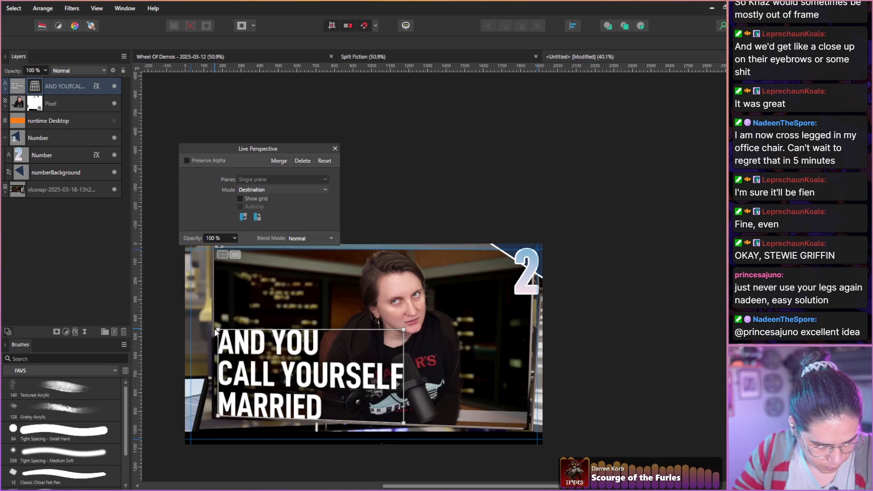
{"action": "left_click_drag", "start_coordinate": [215, 330], "coordinate": [213, 329]}
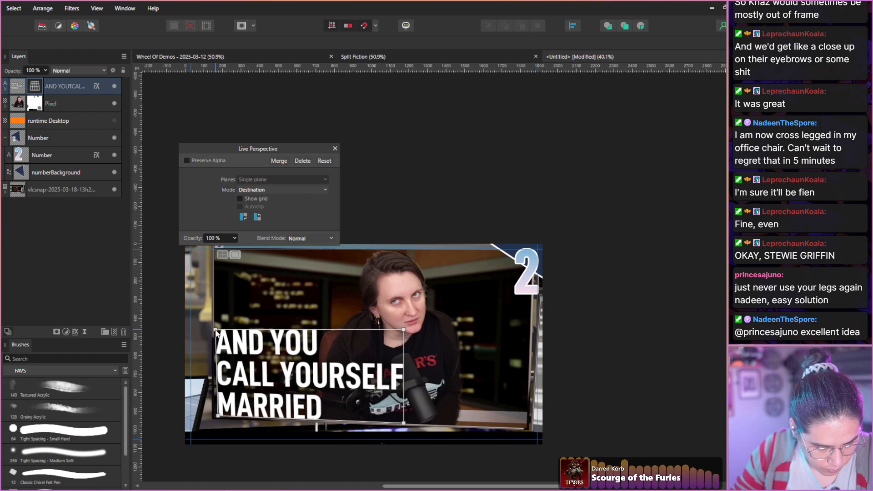
{"action": "left_click_drag", "start_coordinate": [217, 415], "coordinate": [215, 415]}
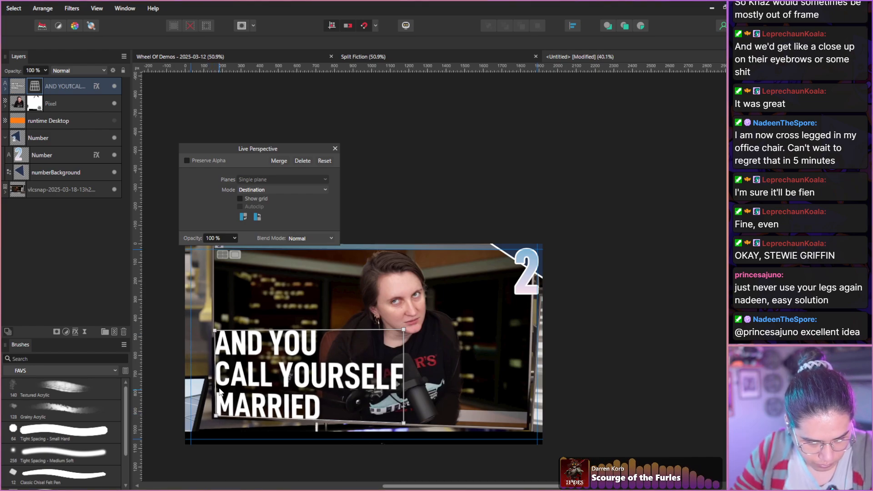
{"action": "left_click", "coordinate": [335, 149]}
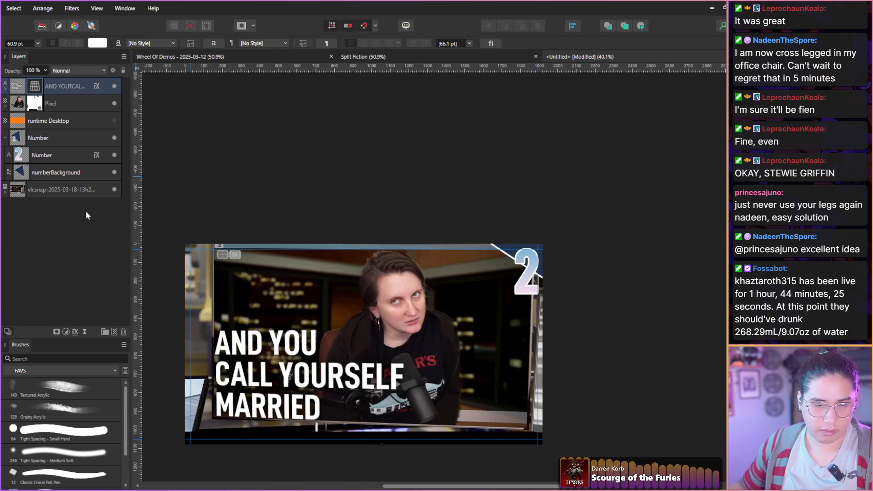
Recolour only the word "MARRIED" in the caption red, with HSL hue 0, saturation 100 and lightness 48.
{"action": "left_click_drag", "start_coordinate": [241, 313], "coordinate": [253, 272]}
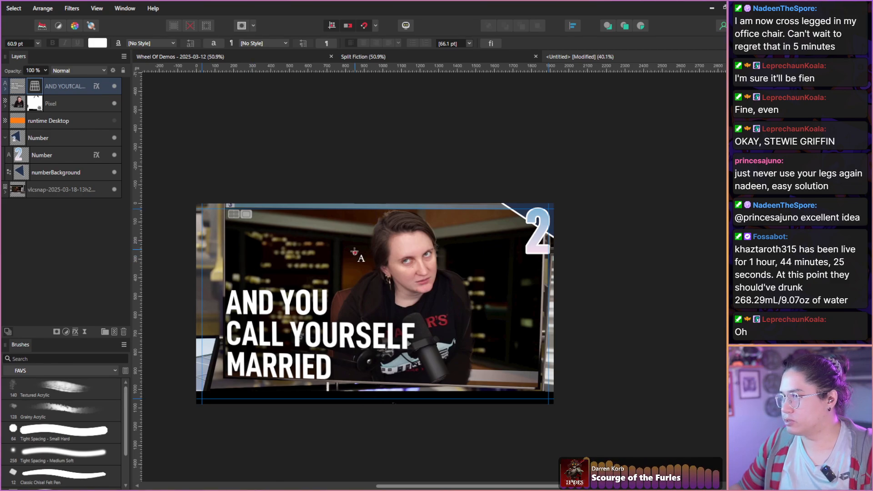
{"action": "left_click", "coordinate": [18, 93]}
{"action": "double_click", "coordinate": [279, 367]}
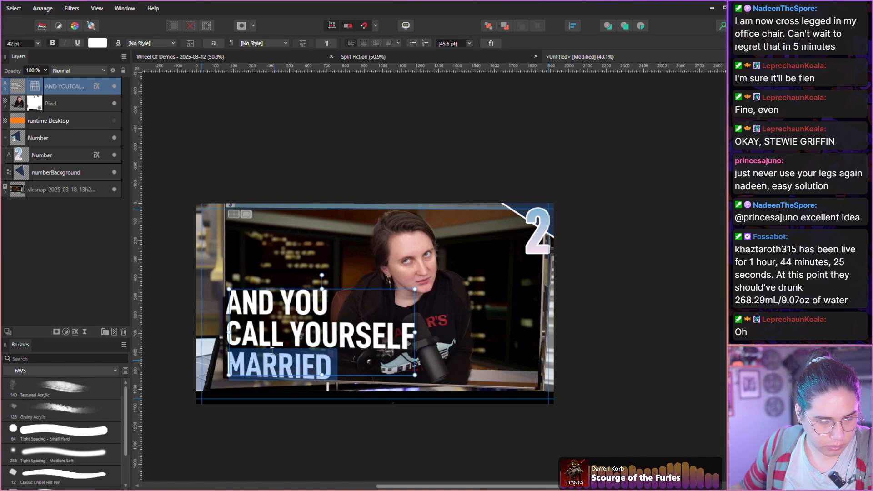
{"action": "left_click", "coordinate": [99, 46]}
{"action": "left_click", "coordinate": [48, 90]}
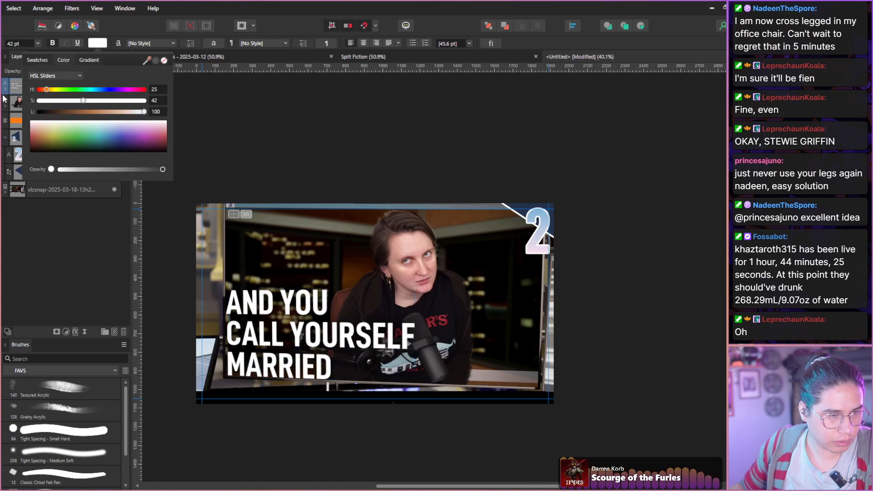
{"action": "left_click_drag", "start_coordinate": [48, 89], "coordinate": [143, 100]}
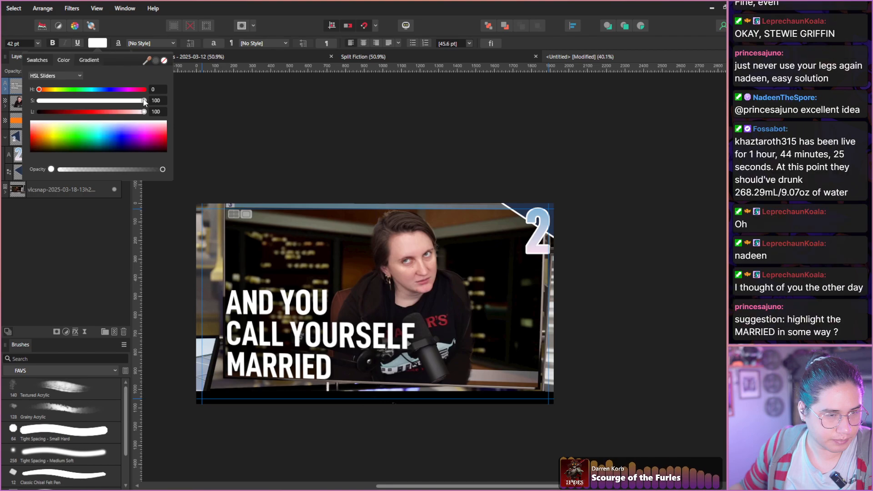
{"action": "left_click", "coordinate": [90, 111]}
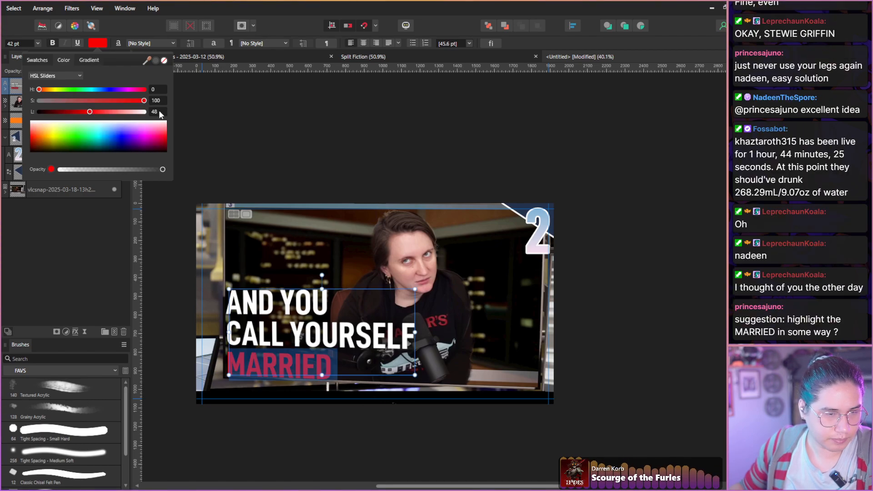
{"action": "left_click", "coordinate": [62, 242]}
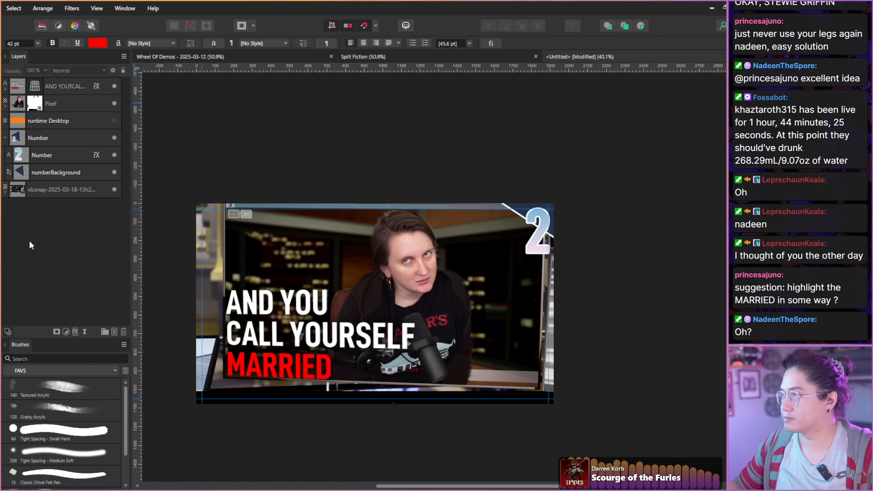
{"action": "left_click_drag", "start_coordinate": [192, 231], "coordinate": [221, 215]}
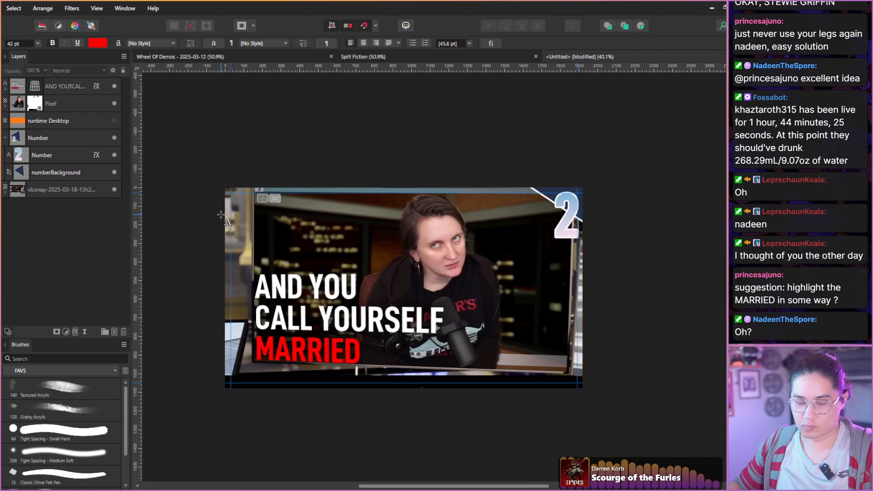
{"action": "scroll", "coordinate": [286, 268], "scroll_direction": "up", "scroll_amount": 3}
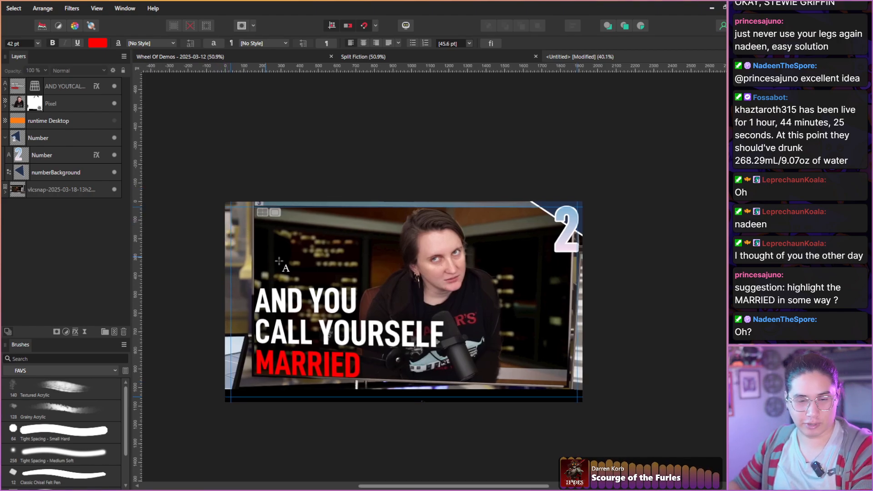
{"action": "left_click_drag", "start_coordinate": [301, 276], "coordinate": [273, 249]}
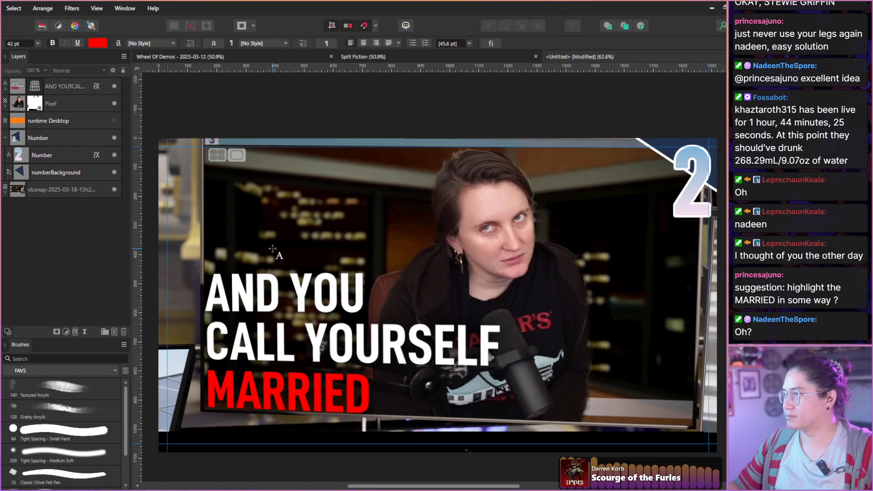
{"action": "scroll", "coordinate": [314, 241], "scroll_direction": "down", "scroll_amount": 1}
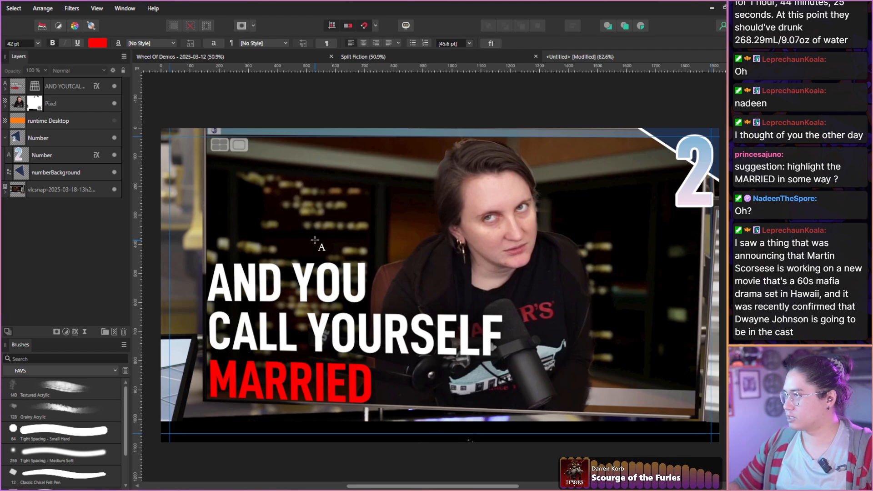
{"action": "left_click_drag", "start_coordinate": [354, 235], "coordinate": [348, 234]}
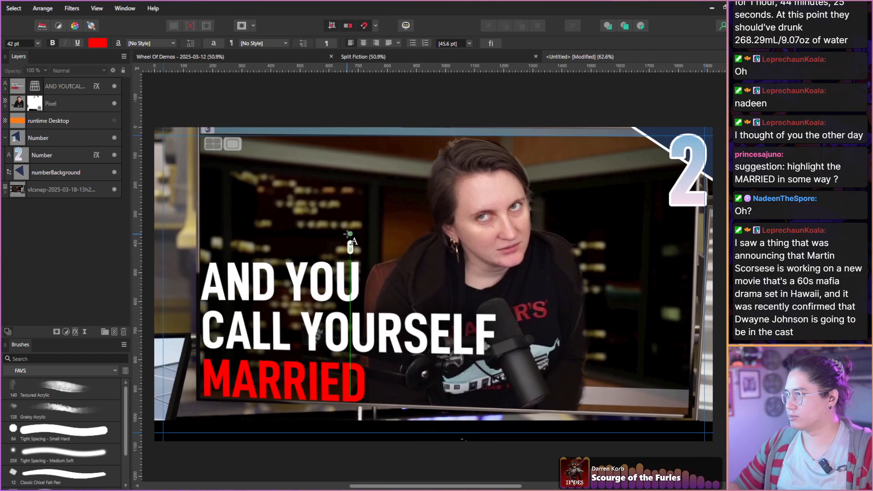
Add a white outer glow to the host cut-out layer with Screen blending, 100% opacity, 56.2 px radius and 0% intensity.
{"action": "left_click", "coordinate": [18, 98]}
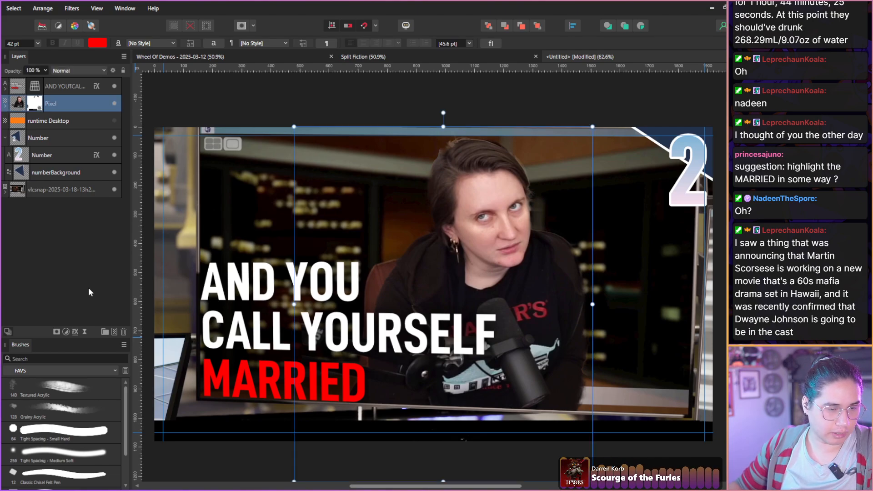
{"action": "left_click", "coordinate": [73, 332]}
{"action": "left_click", "coordinate": [205, 175]}
{"action": "left_click_drag", "start_coordinate": [313, 69], "coordinate": [148, 75]}
{"action": "left_click", "coordinate": [77, 179]}
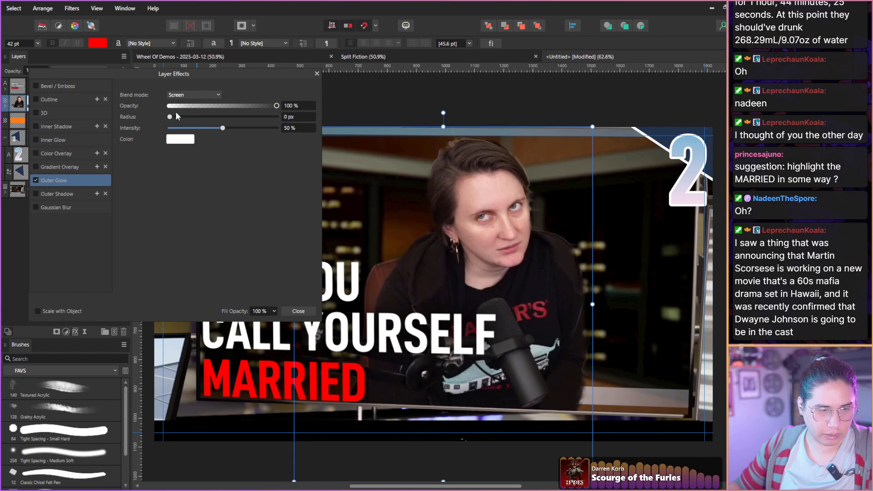
{"action": "left_click_drag", "start_coordinate": [176, 116], "coordinate": [148, 132]}
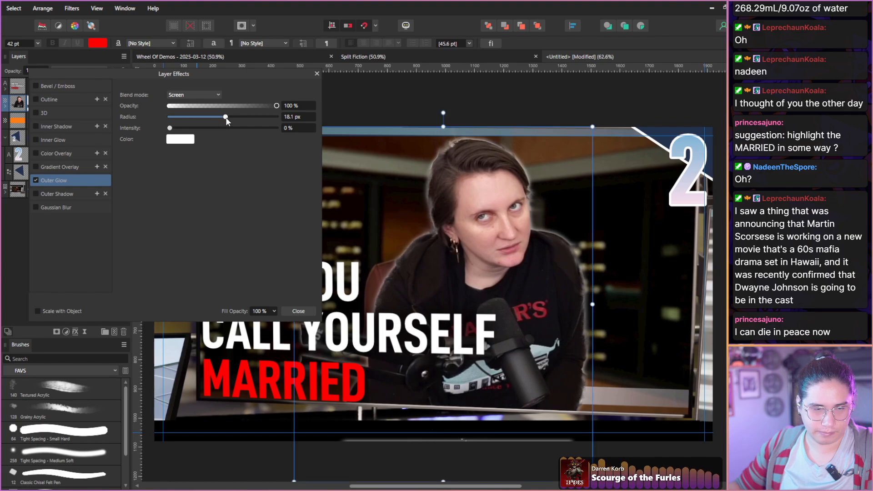
{"action": "left_click_drag", "start_coordinate": [226, 117], "coordinate": [268, 123]}
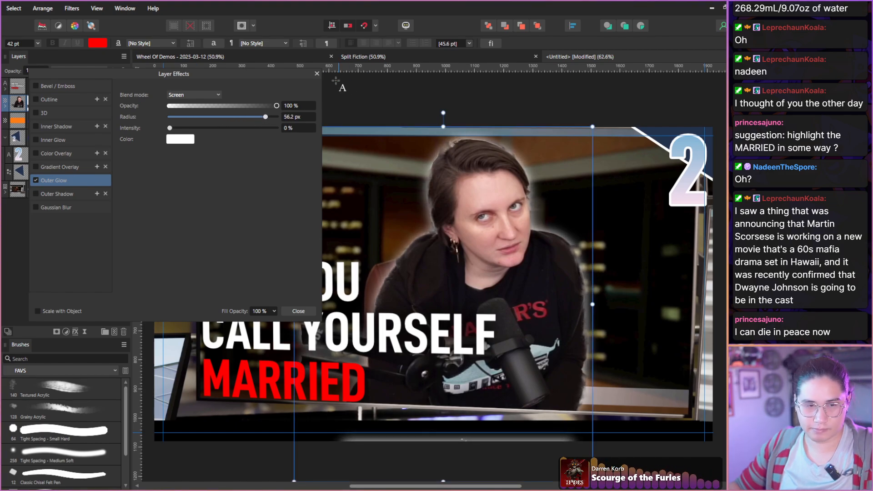
{"action": "left_click", "coordinate": [317, 74]}
{"action": "left_click", "coordinate": [103, 236]}
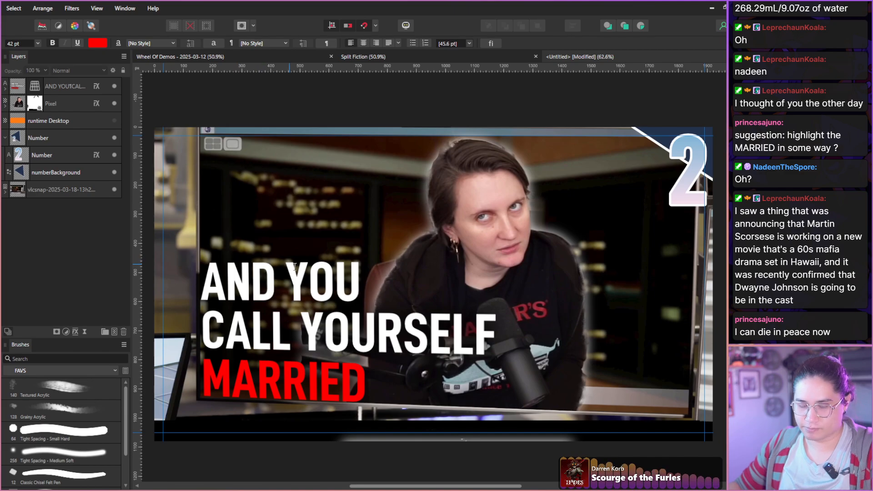
{"action": "scroll", "coordinate": [437, 265], "scroll_direction": "down", "scroll_amount": 2}
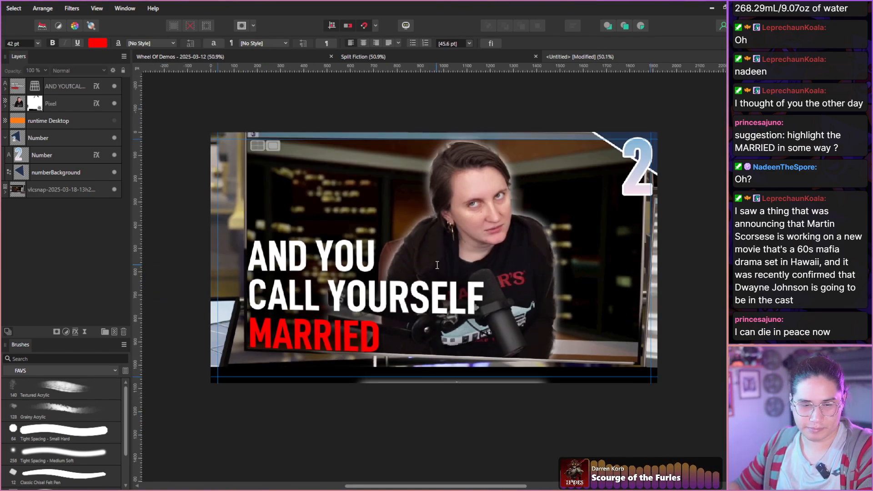
{"action": "left_click_drag", "start_coordinate": [437, 265], "coordinate": [439, 270]}
{"action": "scroll", "coordinate": [455, 244], "scroll_direction": "up", "scroll_amount": 2}
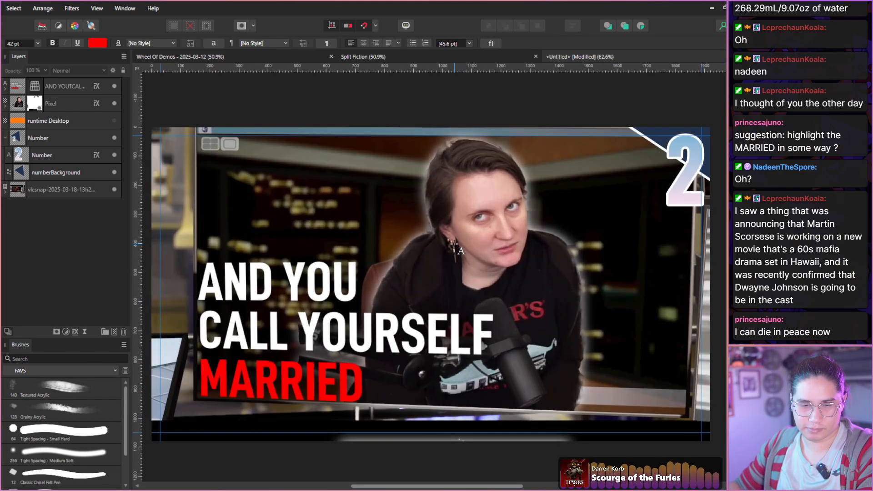
{"action": "left_click_drag", "start_coordinate": [476, 246], "coordinate": [478, 247]}
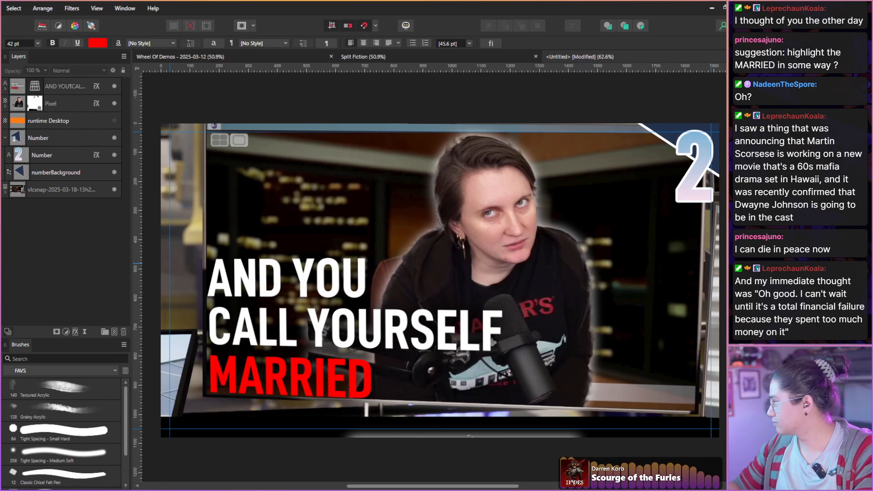
Switch to the Split Fiction recording in VLC and skim forward to about 58:20, examining the forest cutscene and shape-shifter gameplay.
{"action": "key", "text": "alt+Tab"}
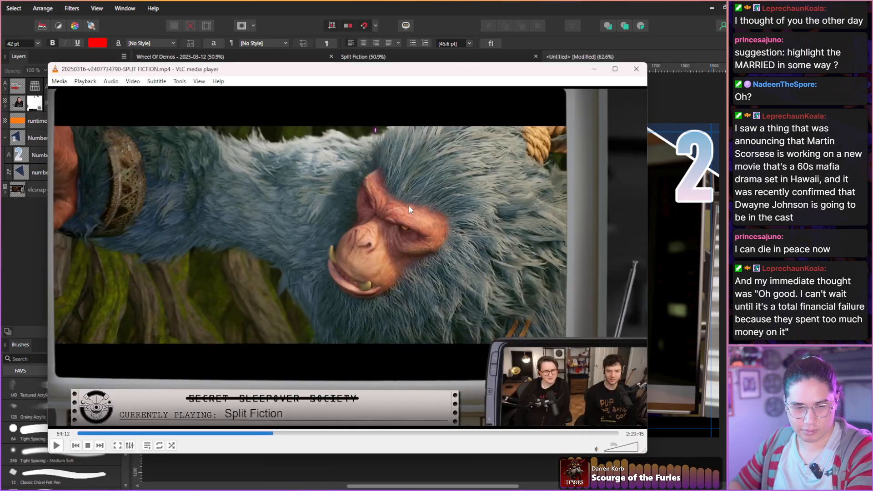
{"action": "key", "text": "shift+Right"}
{"action": "key", "text": "shift+Right"}
{"action": "key", "text": "shift+Right"}
{"action": "key", "text": "shift+Right"}
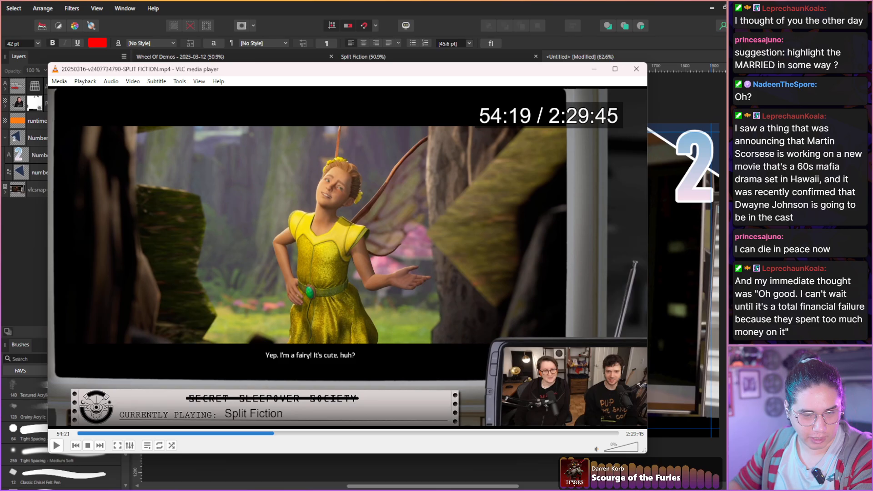
{"action": "key", "text": "shift+Right"}
{"action": "key", "text": "shift+Right"}
{"action": "key", "text": "shift+Right"}
{"action": "key", "text": "shift+Right"}
{"action": "key", "text": "shift+Right"}
{"action": "key", "text": "shift+Right"}
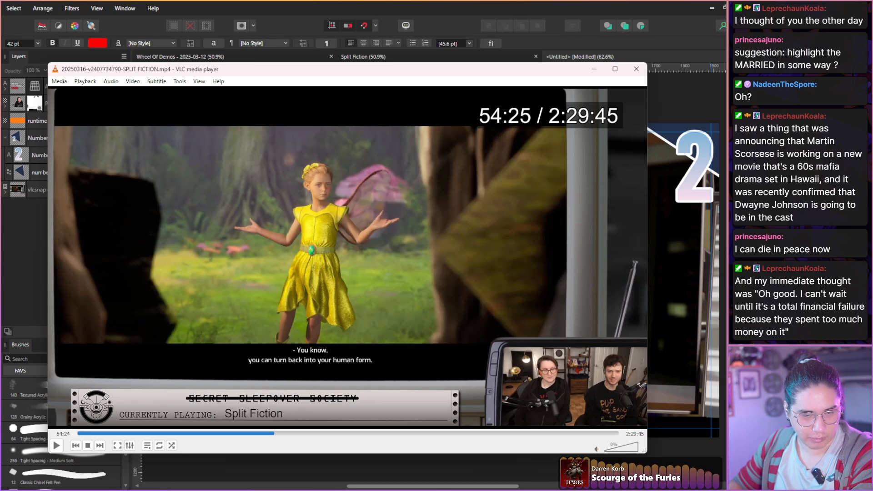
{"action": "key", "text": "shift+Right"}
{"action": "key", "text": "shift+Right"}
{"action": "key", "text": "shift+Right"}
{"action": "key", "text": "shift+Right"}
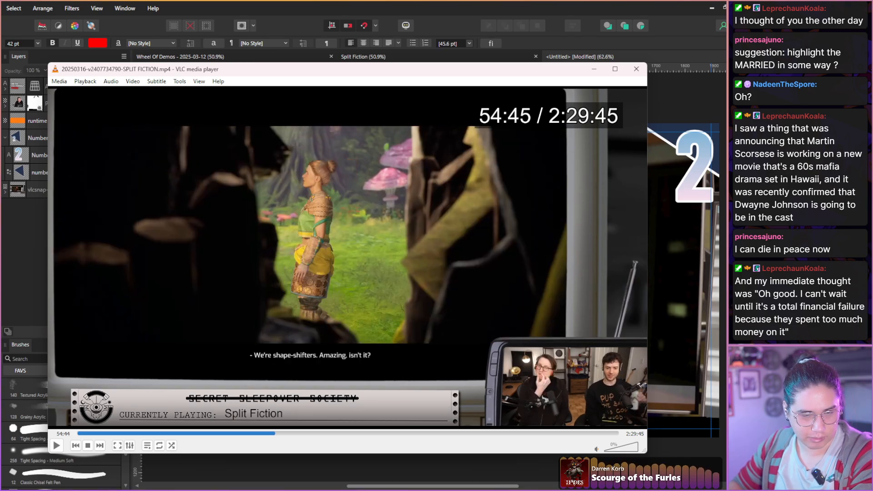
{"action": "key", "text": "alt+Right"}
{"action": "key", "text": "alt+Right"}
{"action": "key", "text": "alt+Right"}
{"action": "key", "text": "alt+Right"}
{"action": "key", "text": "alt+Right"}
{"action": "key", "text": "alt+Right"}
{"action": "key", "text": "alt+Right"}
{"action": "key", "text": "alt+Right"}
{"action": "key", "text": "alt+Right"}
{"action": "key", "text": "alt+Right"}
{"action": "key", "text": "alt+Right"}
{"action": "key", "text": "alt+Right"}
{"action": "key", "text": "alt+Right"}
{"action": "key", "text": "alt+Right"}
{"action": "key", "text": "alt+Right"}
{"action": "key", "text": "alt+Right"}
{"action": "key", "text": "alt+Right"}
{"action": "key", "text": "alt+Right"}
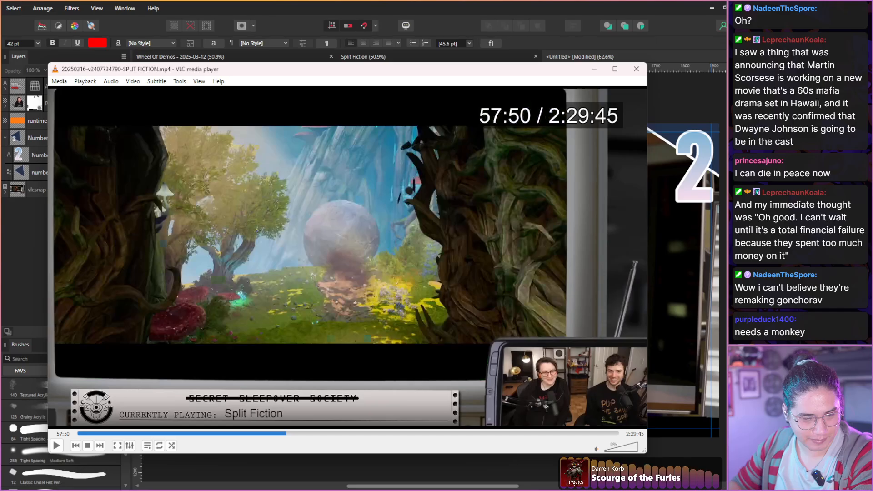
{"action": "key", "text": "alt+Right"}
{"action": "key", "text": "alt+Right"}
{"action": "key", "text": "alt+Right"}
{"action": "key", "text": "alt+Right"}
{"action": "key", "text": "alt+Right"}
{"action": "key", "text": "alt+Right"}
{"action": "key", "text": "alt+Right"}
{"action": "key", "text": "alt+Right"}
{"action": "key", "text": "alt+Right"}
{"action": "key", "text": "alt+Right"}
{"action": "key", "text": "alt+Right"}
{"action": "key", "text": "alt+Right"}
{"action": "key", "text": "alt+Right"}
{"action": "key", "text": "alt+Right"}
{"action": "key", "text": "alt+Right"}
{"action": "key", "text": "alt+Right"}
{"action": "key", "text": "alt+Right"}
{"action": "key", "text": "alt+Right"}
{"action": "key", "text": "alt+Right"}
{"action": "key", "text": "alt+Right"}
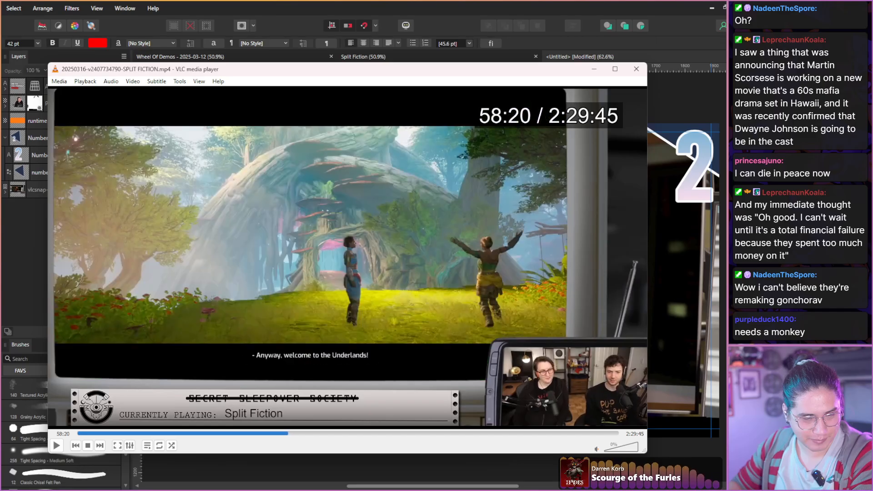
Skim the recording in larger jumps up to about 2:05:45, examining the frames for usable game imagery.
{"action": "key", "text": "ctrl+Right"}
{"action": "key", "text": "ctrl+Right"}
{"action": "key", "text": "ctrl+Right"}
{"action": "key", "text": "ctrl+Right"}
{"action": "key", "text": "ctrl+Right"}
{"action": "key", "text": "ctrl+Right"}
{"action": "key", "text": "ctrl+Right"}
{"action": "key", "text": "ctrl+Right"}
{"action": "key", "text": "ctrl+Right"}
{"action": "key", "text": "ctrl+Right"}
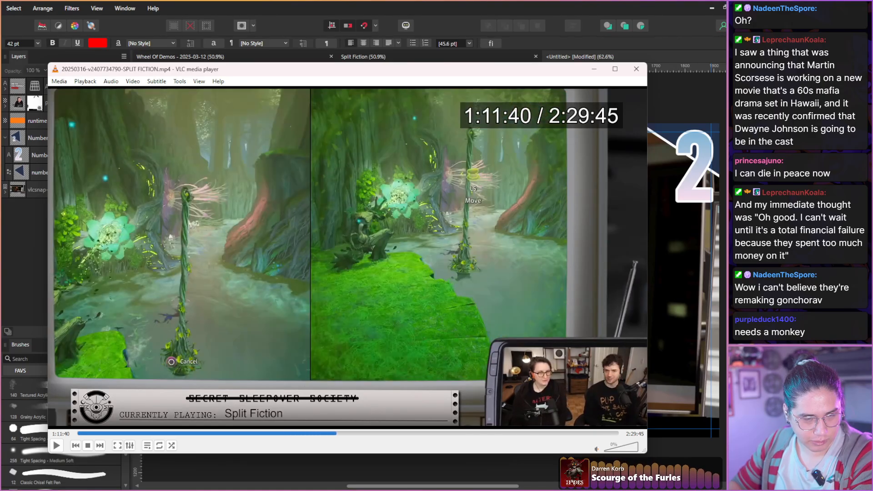
{"action": "key", "text": "ctrl+Right"}
{"action": "key", "text": "ctrl+Right"}
{"action": "key", "text": "ctrl+Right"}
{"action": "key", "text": "ctrl+Right"}
{"action": "key", "text": "ctrl+Right"}
{"action": "key", "text": "ctrl+Right"}
{"action": "key", "text": "ctrl+Right"}
{"action": "key", "text": "ctrl+Right"}
{"action": "key", "text": "ctrl+Right"}
{"action": "key", "text": "ctrl+Right"}
{"action": "key", "text": "ctrl+Right"}
{"action": "key", "text": "ctrl+Right"}
{"action": "key", "text": "ctrl+Right"}
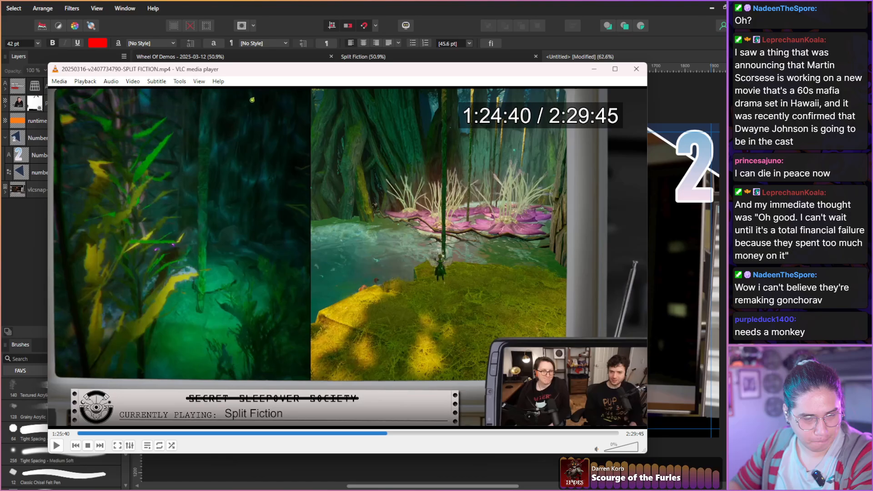
{"action": "key", "text": "ctrl+Right"}
{"action": "key", "text": "ctrl+Right"}
{"action": "key", "text": "ctrl+Right"}
{"action": "key", "text": "ctrl+Right"}
{"action": "key", "text": "ctrl+Right"}
{"action": "key", "text": "ctrl+Right"}
{"action": "key", "text": "ctrl+Right"}
{"action": "key", "text": "ctrl+Right"}
{"action": "key", "text": "ctrl+Right"}
{"action": "key", "text": "ctrl+Right"}
{"action": "key", "text": "ctrl+Right"}
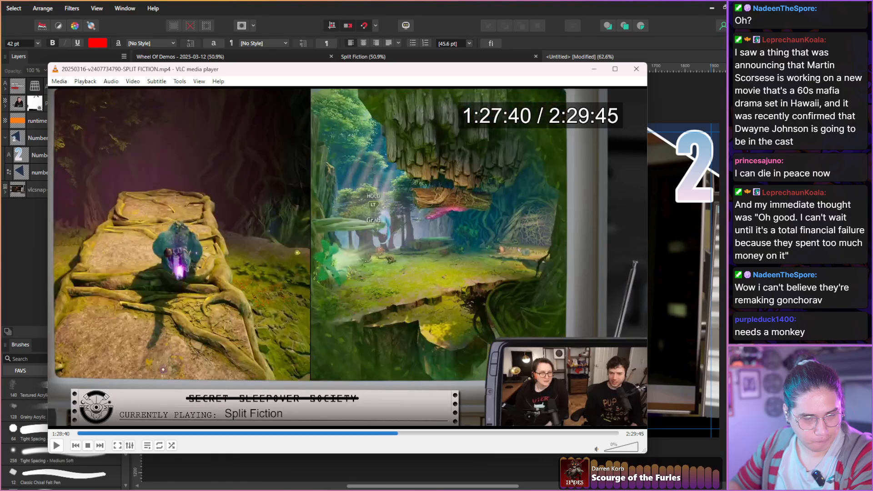
{"action": "key", "text": "ctrl+Right"}
{"action": "key", "text": "ctrl+Right"}
{"action": "key", "text": "ctrl+Right"}
{"action": "key", "text": "ctrl+Right"}
{"action": "key", "text": "ctrl+Right"}
{"action": "key", "text": "ctrl+Right"}
{"action": "key", "text": "ctrl+Right"}
{"action": "key", "text": "ctrl+Right"}
{"action": "key", "text": "ctrl+Right"}
{"action": "key", "text": "ctrl+Right"}
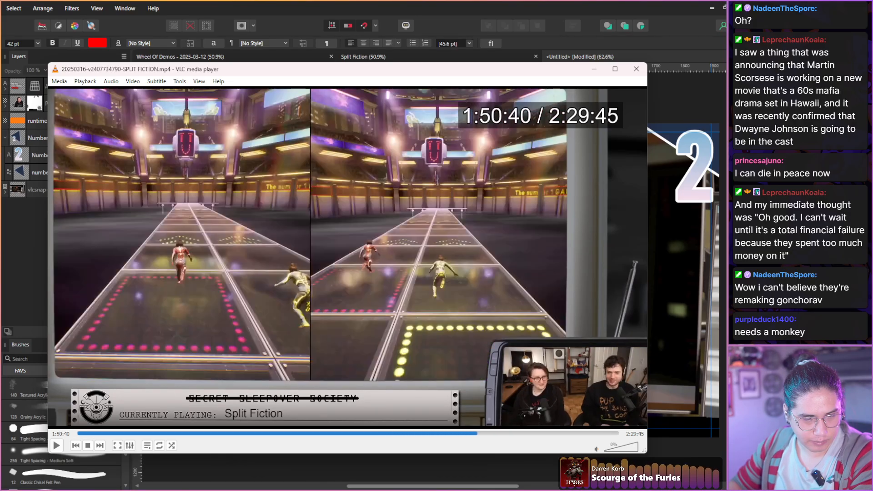
{"action": "key", "text": "ctrl+Right"}
{"action": "key", "text": "ctrl+Right"}
{"action": "key", "text": "ctrl+Right"}
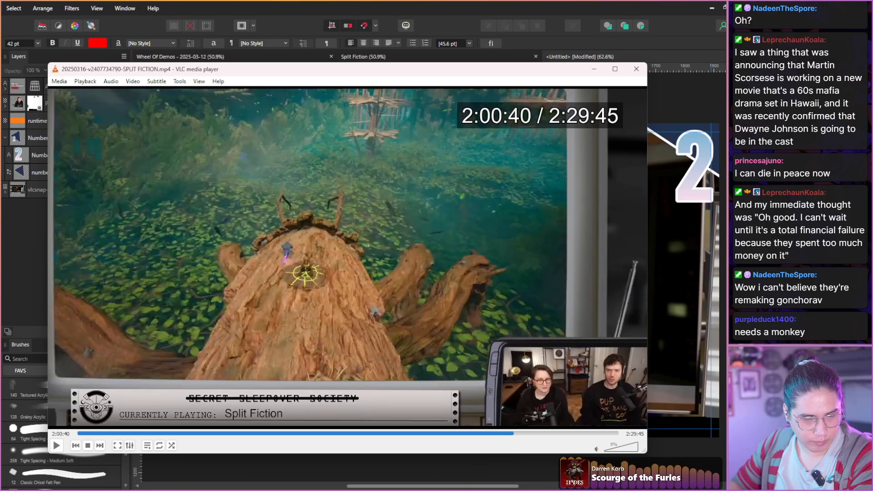
{"action": "key", "text": "ctrl+Right"}
{"action": "key", "text": "ctrl+Right"}
{"action": "key", "text": "ctrl+Right"}
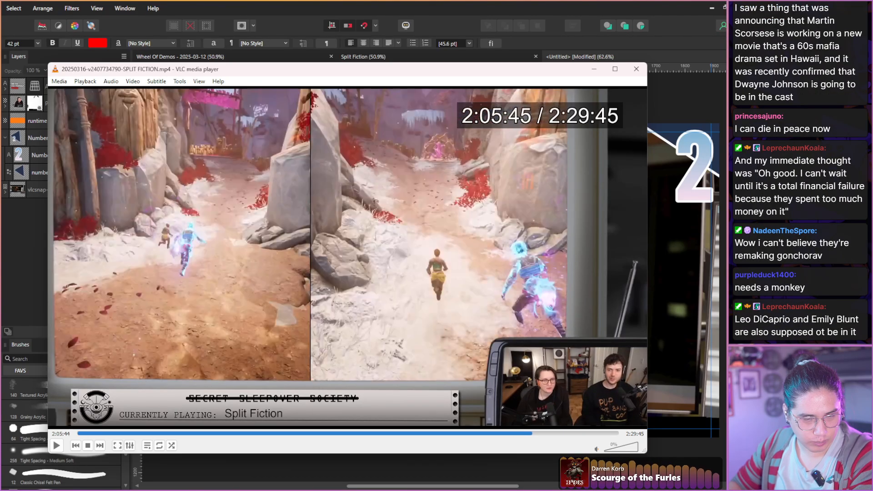
Skim the recording from about 2:05:45 to 2:21:02, examining the red-leaf level and the coloured dance-floor scenes.
{"action": "key", "text": "Right"}
{"action": "key", "text": "Right"}
{"action": "key", "text": "Right"}
{"action": "key", "text": "Right"}
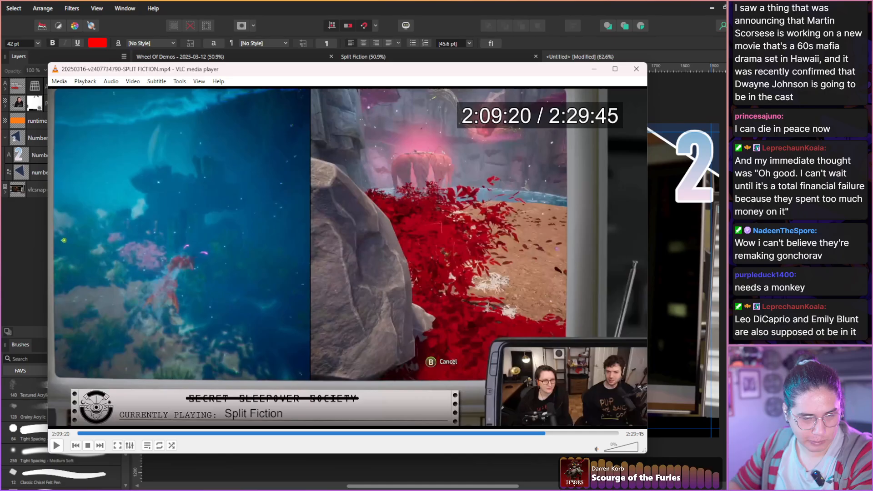
{"action": "key", "text": "Right"}
{"action": "key", "text": "Right"}
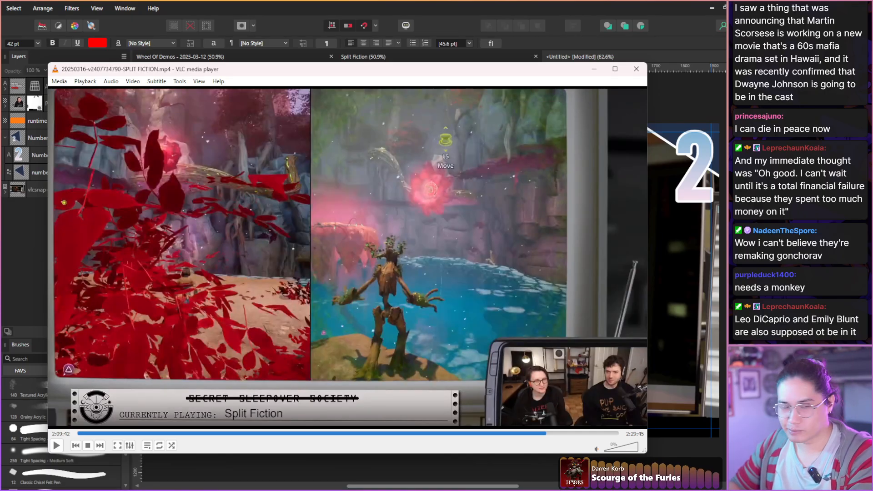
{"action": "key", "text": "Right"}
{"action": "key", "text": "Right"}
{"action": "key", "text": "Right"}
{"action": "key", "text": "Right"}
{"action": "key", "text": "Right"}
{"action": "key", "text": "Right"}
{"action": "key", "text": "Right"}
{"action": "key", "text": "Right"}
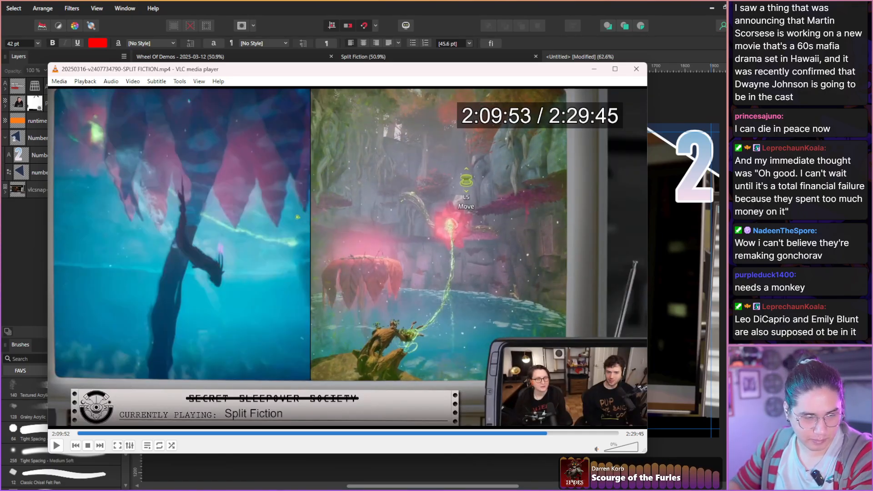
{"action": "key", "text": "Right"}
{"action": "key", "text": "Right"}
{"action": "key", "text": "Right"}
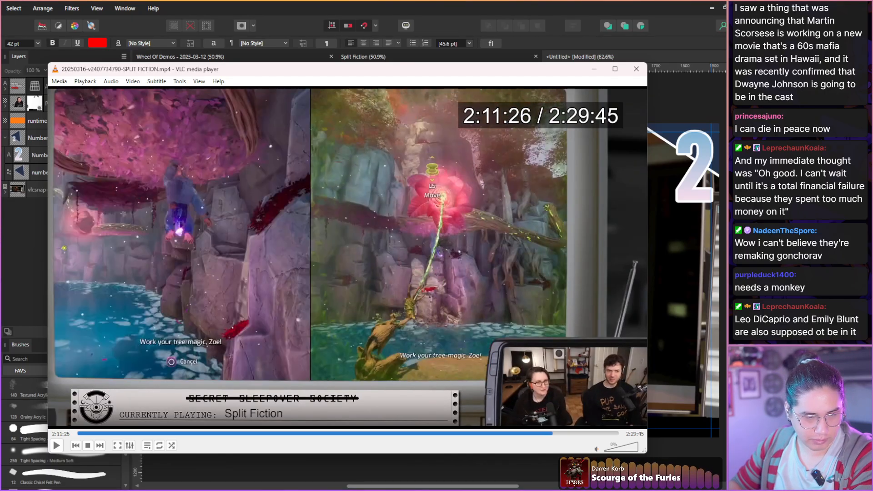
{"action": "key", "text": "Right"}
{"action": "key", "text": "Right"}
{"action": "key", "text": "Right"}
{"action": "key", "text": "Right"}
{"action": "key", "text": "Right"}
{"action": "key", "text": "Right"}
{"action": "key", "text": "Right"}
{"action": "key", "text": "Right"}
{"action": "key", "text": "Right"}
{"action": "key", "text": "Right"}
{"action": "key", "text": "Right"}
{"action": "key", "text": "Right"}
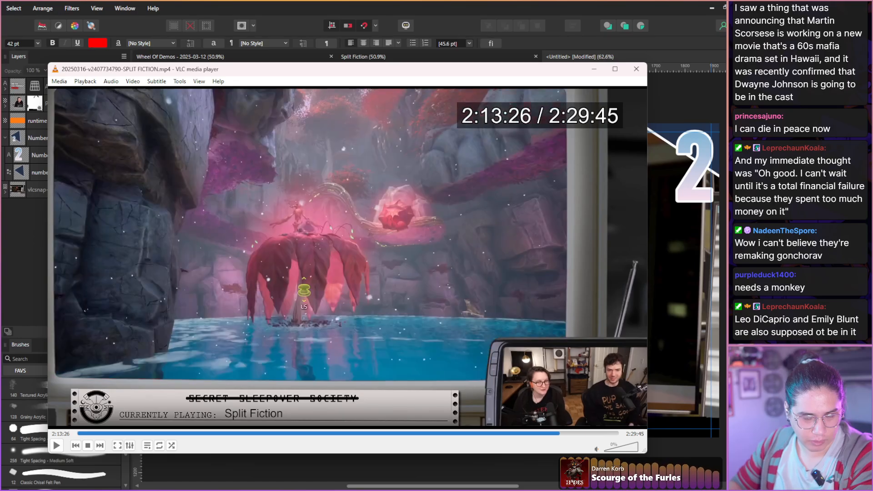
{"action": "key", "text": "Right"}
{"action": "key", "text": "Right"}
{"action": "key", "text": "Right"}
{"action": "key", "text": "Right"}
{"action": "key", "text": "Right"}
{"action": "key", "text": "Right"}
{"action": "key", "text": "Right"}
{"action": "key", "text": "Right"}
{"action": "key", "text": "Right"}
{"action": "key", "text": "Right"}
{"action": "key", "text": "Right"}
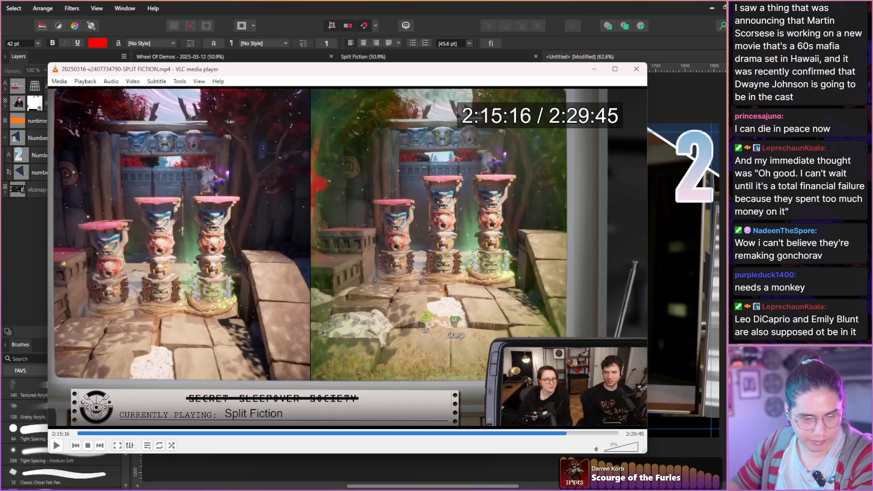
{"action": "key", "text": "Right"}
{"action": "key", "text": "Right"}
{"action": "key", "text": "Right"}
{"action": "key", "text": "Right"}
{"action": "key", "text": "Right"}
{"action": "key", "text": "Right"}
{"action": "key", "text": "Right"}
{"action": "key", "text": "Right"}
{"action": "key", "text": "Right"}
{"action": "key", "text": "Right"}
{"action": "key", "text": "Right"}
{"action": "key", "text": "Right"}
{"action": "key", "text": "Right"}
{"action": "key", "text": "Right"}
{"action": "key", "text": "Right"}
{"action": "key", "text": "Right"}
{"action": "key", "text": "Right"}
{"action": "key", "text": "Right"}
{"action": "key", "text": "Right"}
{"action": "key", "text": "Right"}
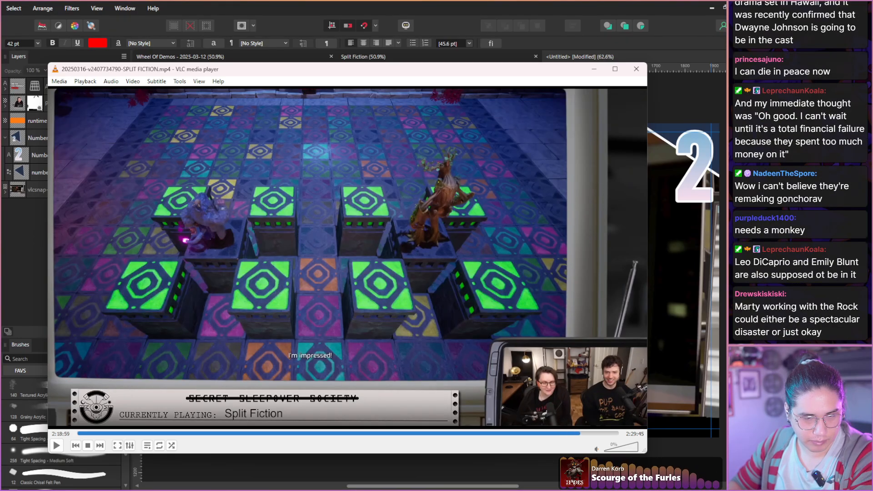
{"action": "key", "text": "Right"}
{"action": "key", "text": "Right"}
{"action": "key", "text": "Right"}
{"action": "key", "text": "Right"}
{"action": "key", "text": "Right"}
{"action": "key", "text": "Right"}
{"action": "key", "text": "Right"}
{"action": "key", "text": "Right"}
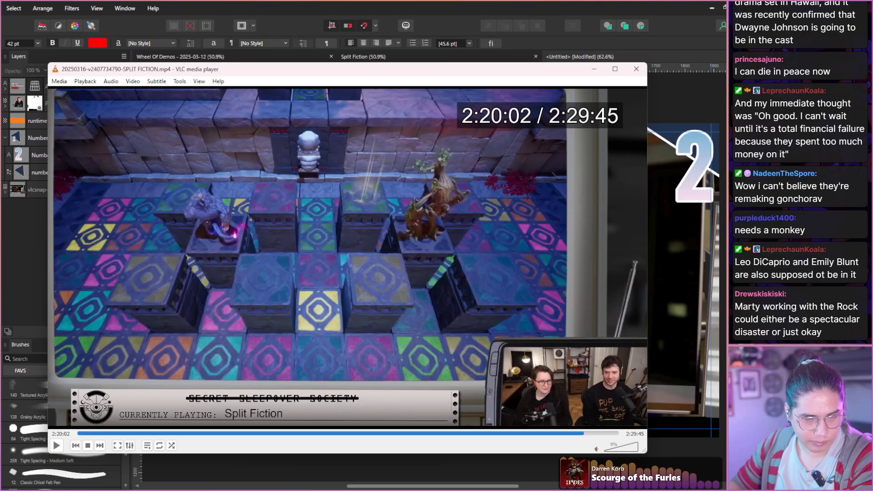
{"action": "key", "text": "Right"}
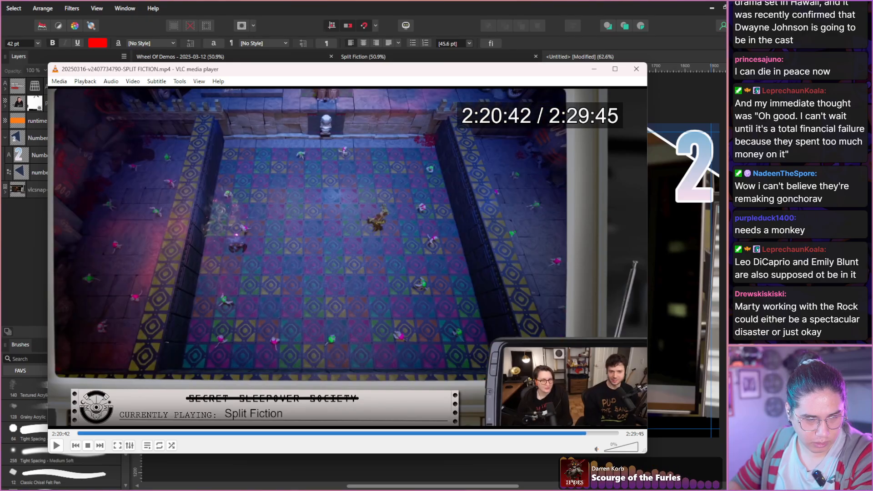
{"action": "key", "text": "Right"}
{"action": "key", "text": "Right"}
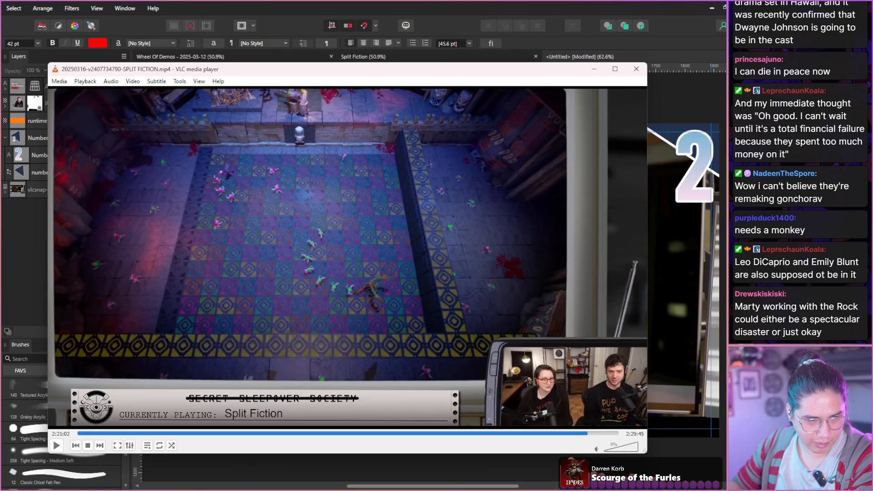
Skim the recording from 2:21:02 to about 2:21:55, examining the conga line frames on the dance floor.
{"action": "key", "text": "shift+Right"}
{"action": "key", "text": "shift+Right"}
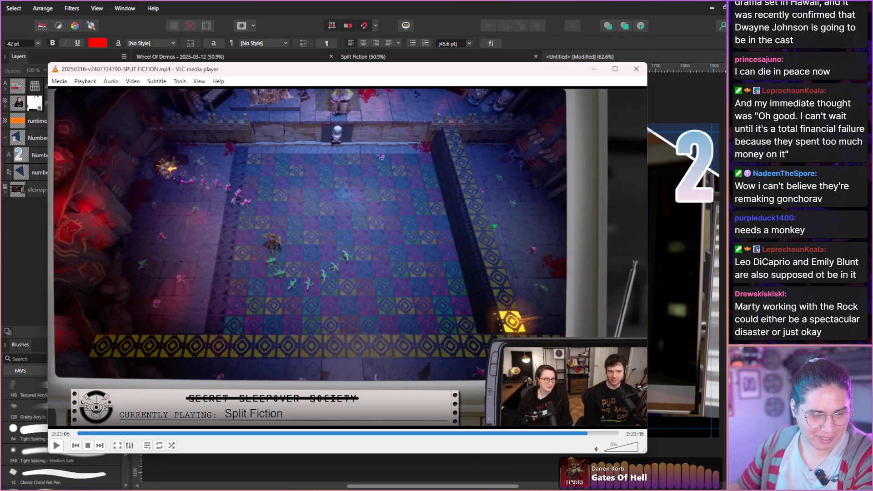
{"action": "key", "text": "shift+Right"}
{"action": "key", "text": "shift+Right"}
{"action": "key", "text": "shift+Right"}
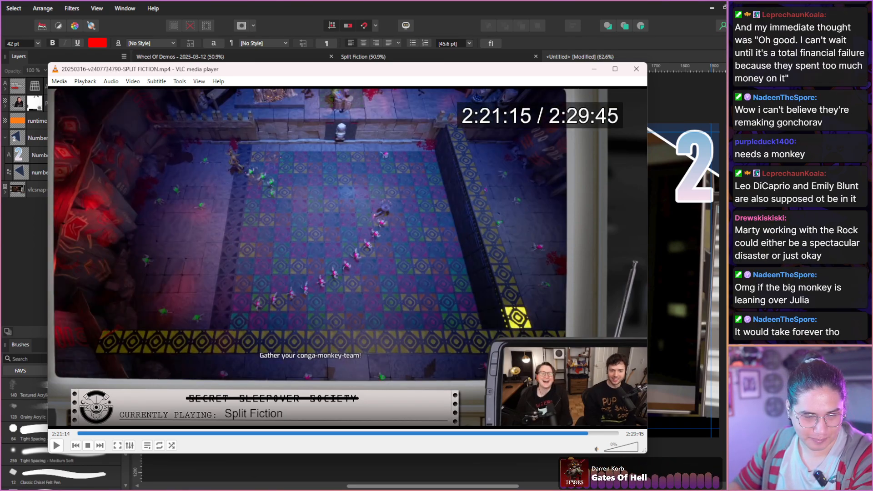
{"action": "key", "text": "shift+Right"}
{"action": "key", "text": "shift+Right"}
{"action": "key", "text": "shift+Right"}
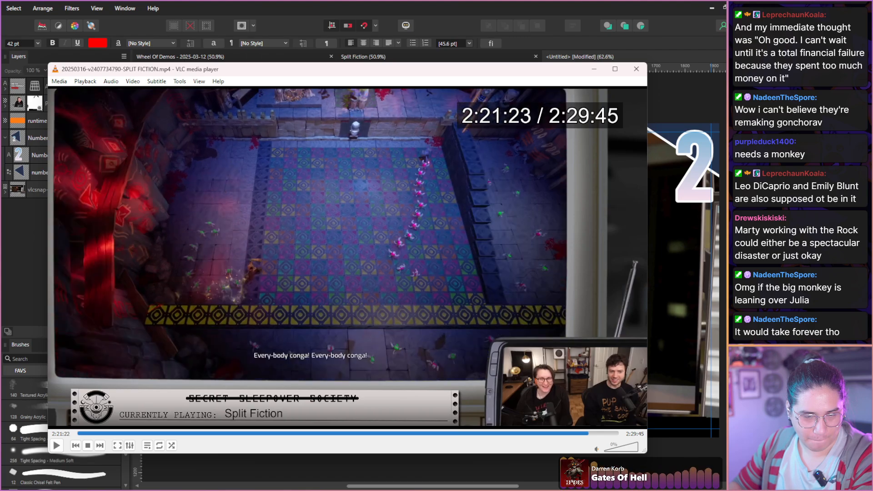
{"action": "key", "text": "shift+Right"}
{"action": "key", "text": "shift+Right"}
{"action": "key", "text": "shift+Right"}
{"action": "key", "text": "shift+Right"}
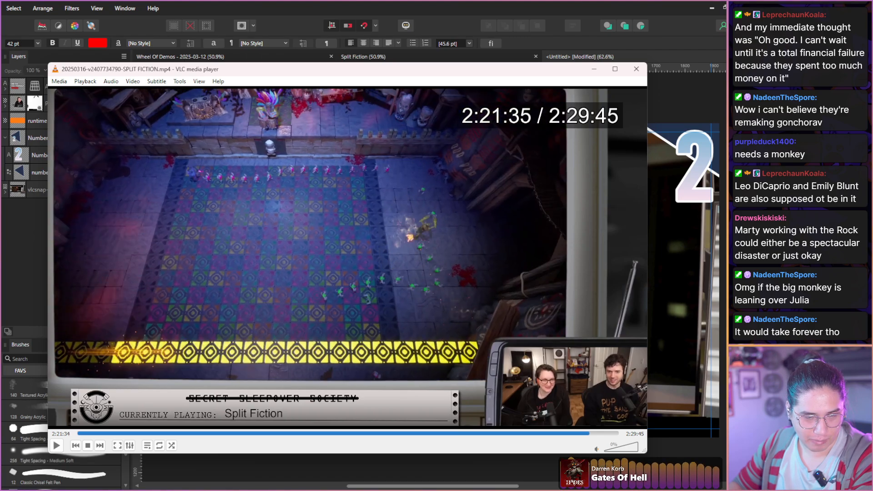
{"action": "key", "text": "shift+Right"}
{"action": "key", "text": "shift+Right"}
{"action": "key", "text": "shift+Right"}
{"action": "key", "text": "shift+Right"}
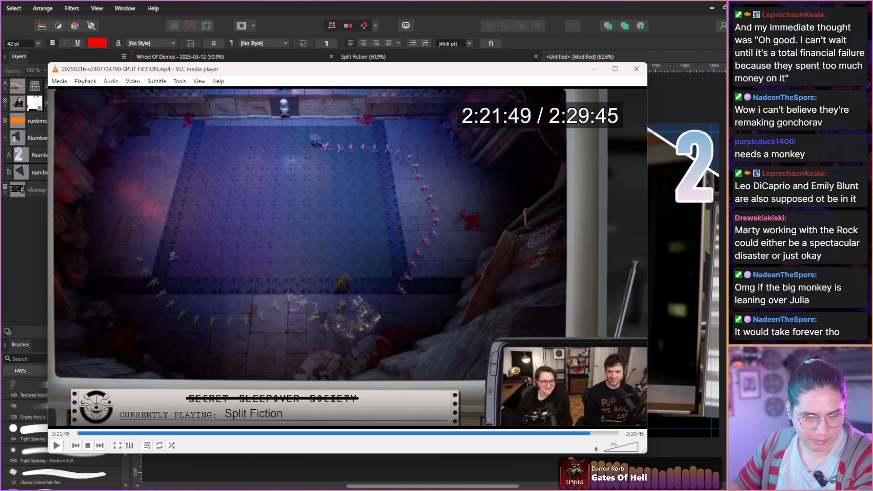
{"action": "key", "text": "shift+Right"}
{"action": "key", "text": "shift+Right"}
{"action": "key", "text": "shift+Right"}
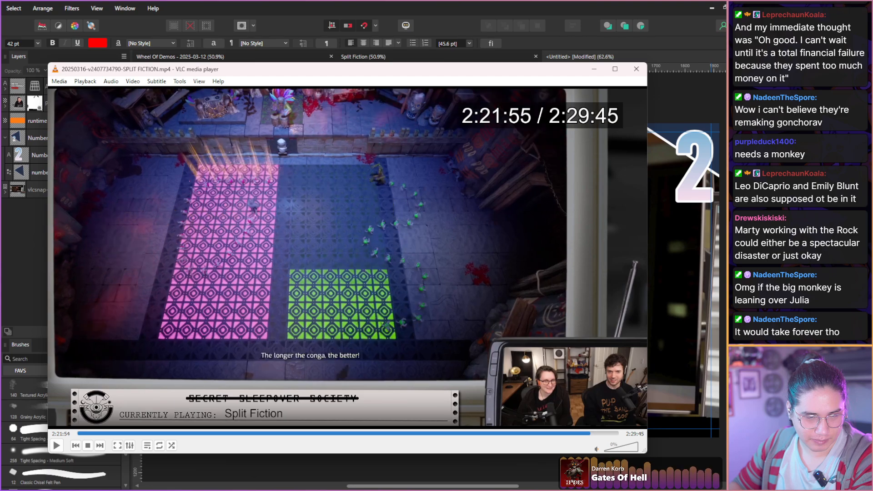
Go back to about 2:21:39 and skim forward to about 2:22:05, comparing how clearly the conga lines show in each frame.
{"action": "key", "text": "shift+Left"}
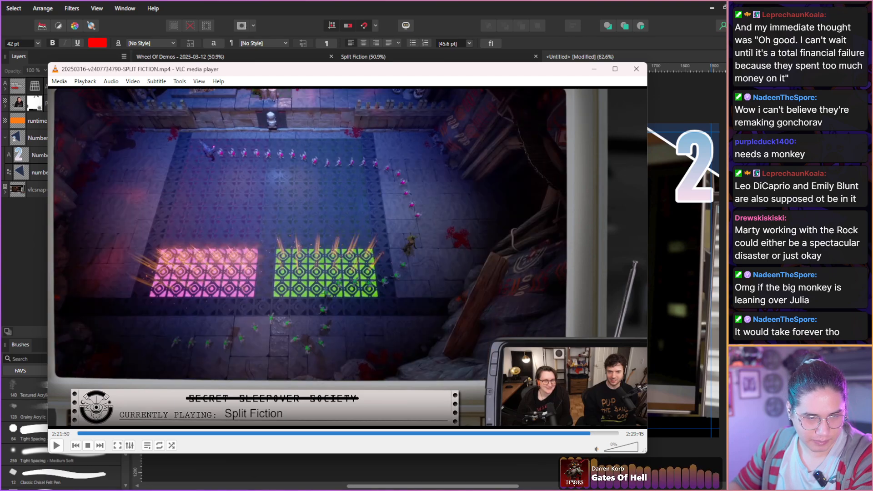
{"action": "key", "text": "shift+Left"}
{"action": "key", "text": "shift+Left"}
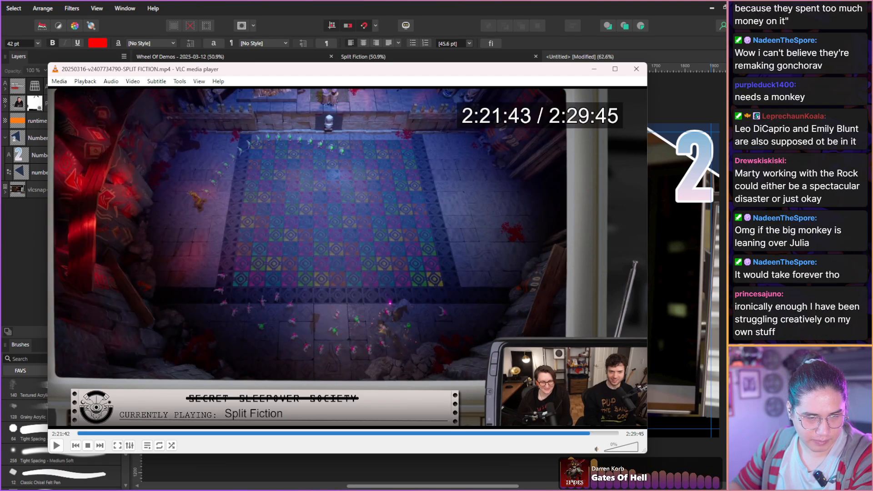
{"action": "key", "text": "shift+Left"}
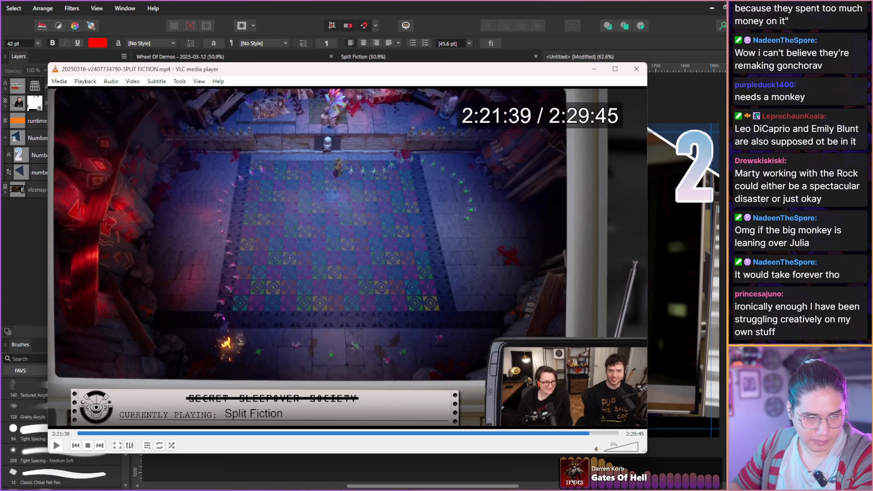
{"action": "key", "text": "shift+Left"}
{"action": "key", "text": "shift+Right"}
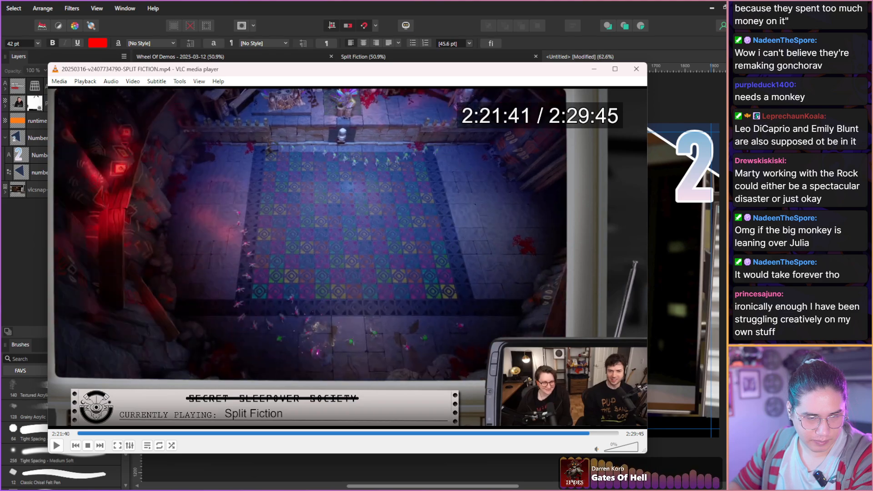
{"action": "key", "text": "shift+Right"}
{"action": "key", "text": "shift+Right"}
{"action": "key", "text": "shift+Right"}
{"action": "key", "text": "shift+Right"}
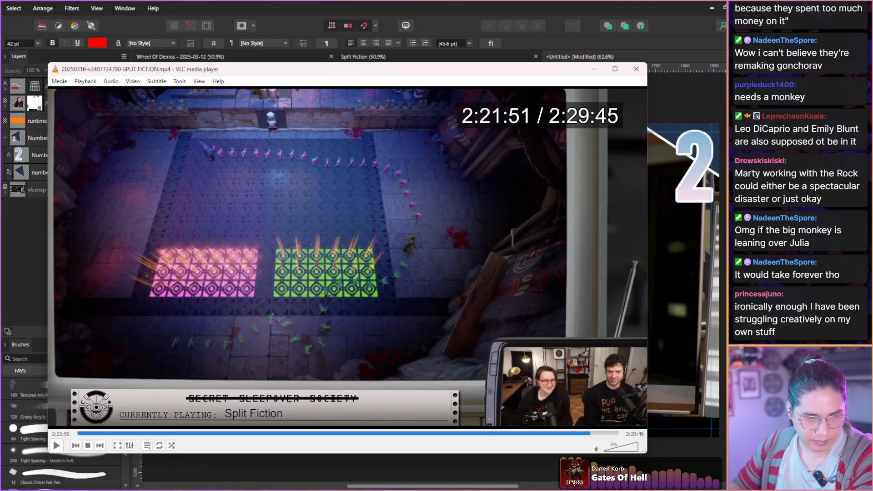
{"action": "key", "text": "shift+Right"}
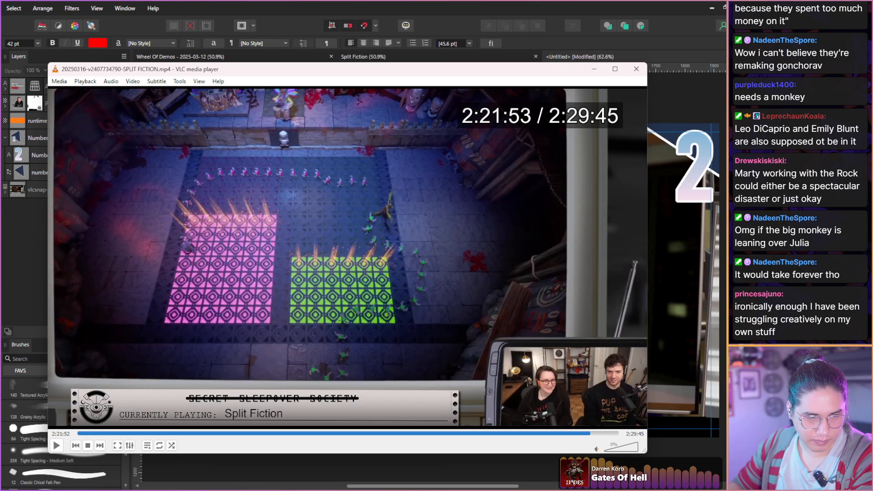
{"action": "key", "text": "shift+Right"}
{"action": "key", "text": "shift+Right"}
{"action": "key", "text": "shift+Right"}
{"action": "key", "text": "shift+Right"}
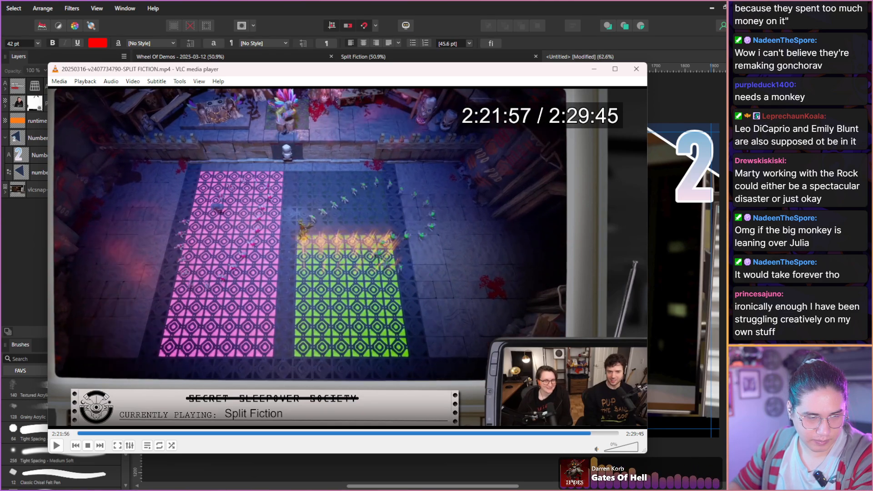
{"action": "key", "text": "shift+Right"}
{"action": "key", "text": "shift+Right"}
{"action": "key", "text": "shift+Right"}
{"action": "key", "text": "shift+Right"}
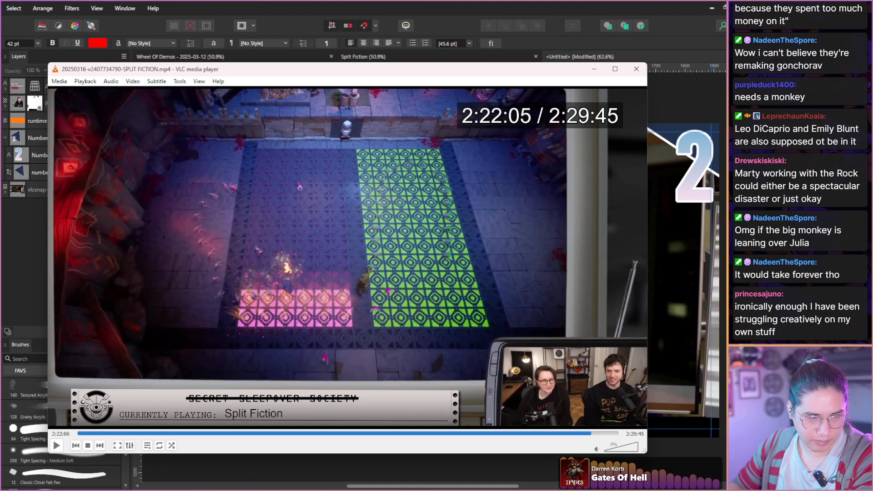
Return to the dance-floor frame at about 2:22:01 and take a video snapshot of it.
{"action": "key", "text": "shift+Left"}
{"action": "key", "text": "shift+Left"}
{"action": "key", "text": "shift+Left"}
{"action": "key", "text": "shift+Left"}
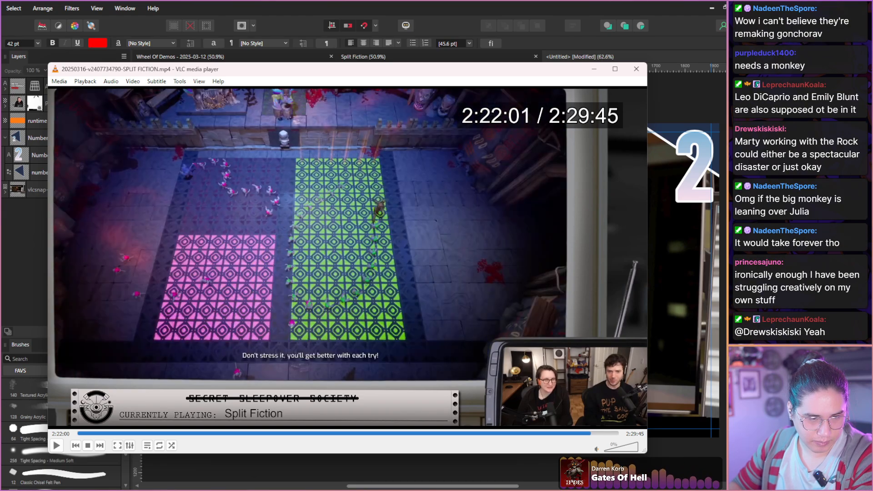
{"action": "key", "text": "shift+s"}
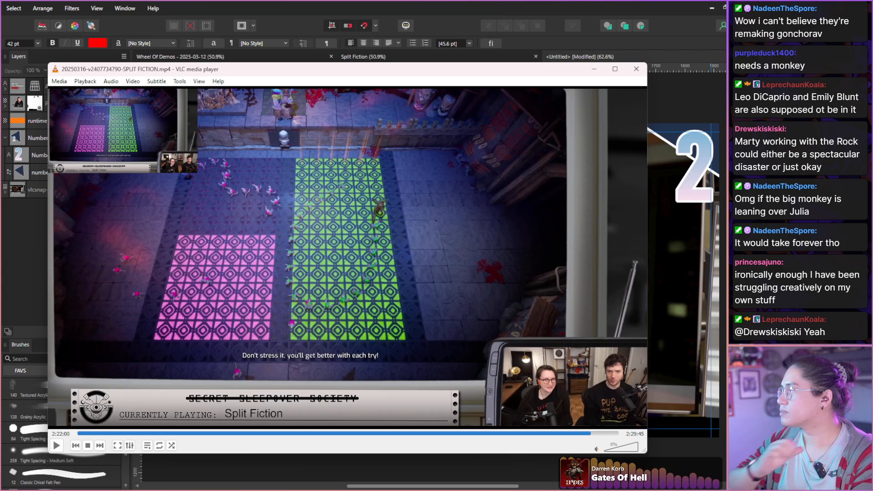
Switch to Affinity Photo, paste the dance-floor snapshot into the untitled thumbnail and move it until its whole dance floor is on the canvas.
{"action": "left_click", "coordinate": [476, 3]}
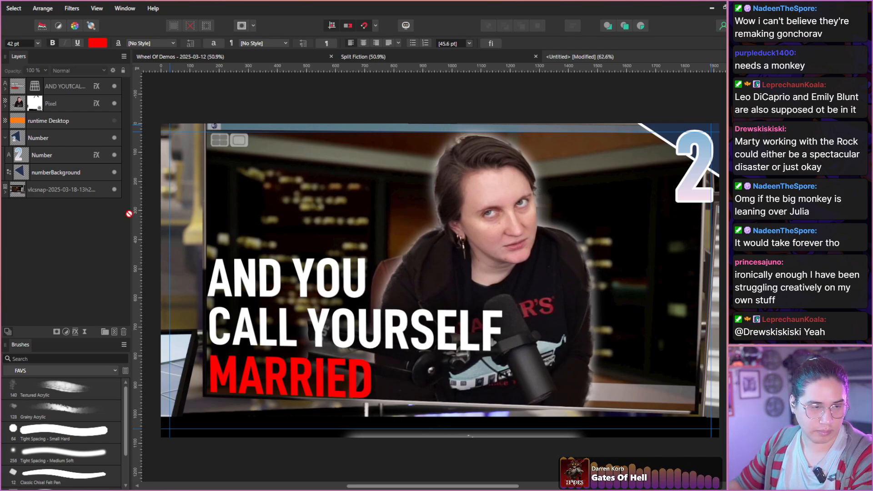
{"action": "key", "text": "ctrl+v"}
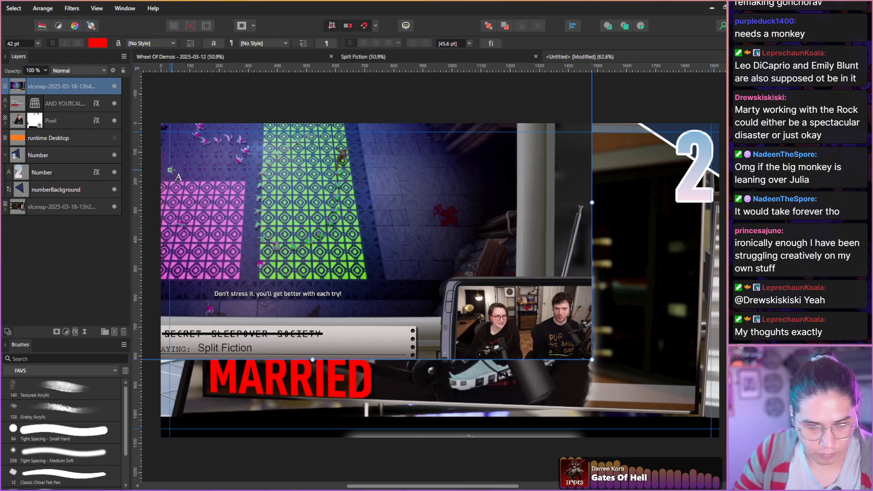
{"action": "key", "text": "v"}
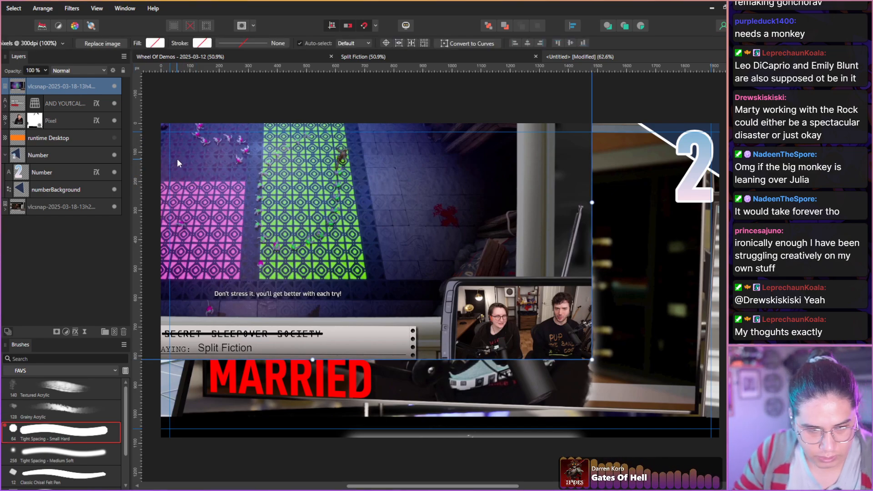
{"action": "left_click_drag", "start_coordinate": [177, 159], "coordinate": [338, 249]}
Select the blue character leading the pink conga line, including its dark lower body, and the first monkeys following it.
{"action": "scroll", "coordinate": [314, 227], "scroll_direction": "up", "scroll_amount": 1}
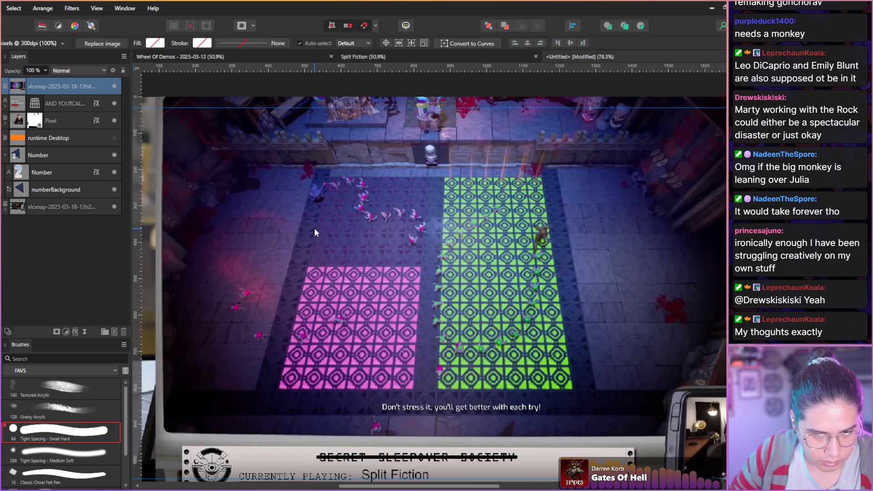
{"action": "scroll", "coordinate": [314, 228], "scroll_direction": "up", "scroll_amount": 5}
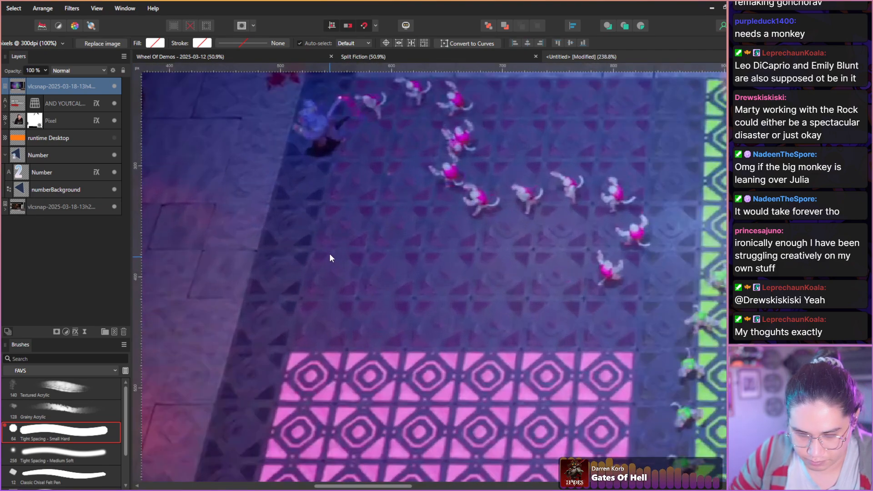
{"action": "key", "text": "space"}
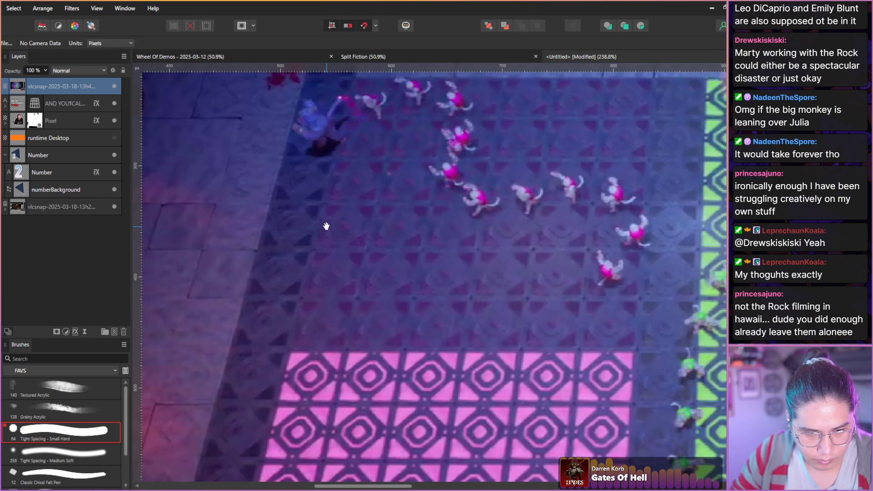
{"action": "left_click_drag", "start_coordinate": [324, 230], "coordinate": [280, 266]}
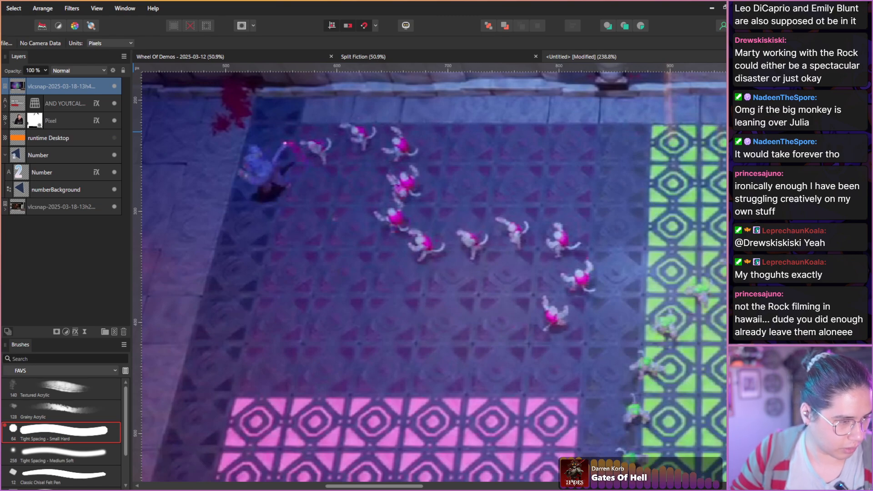
{"action": "left_click", "coordinate": [0, 131]}
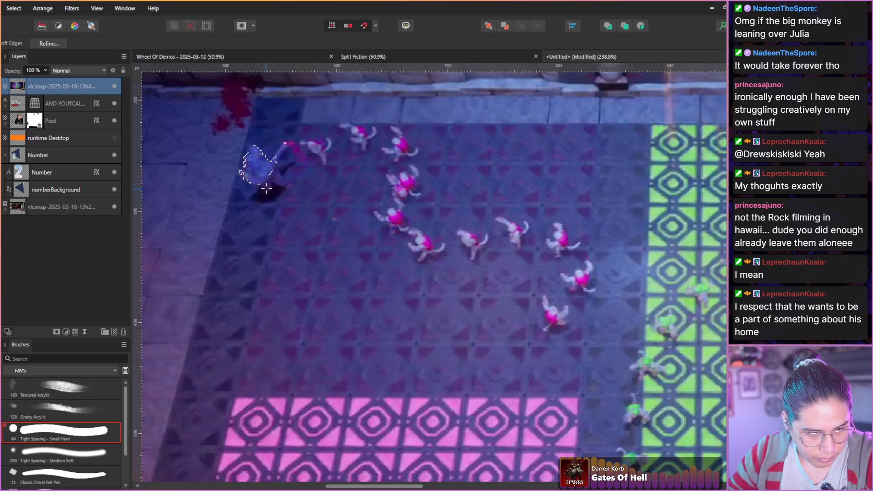
{"action": "left_click", "coordinate": [267, 190]}
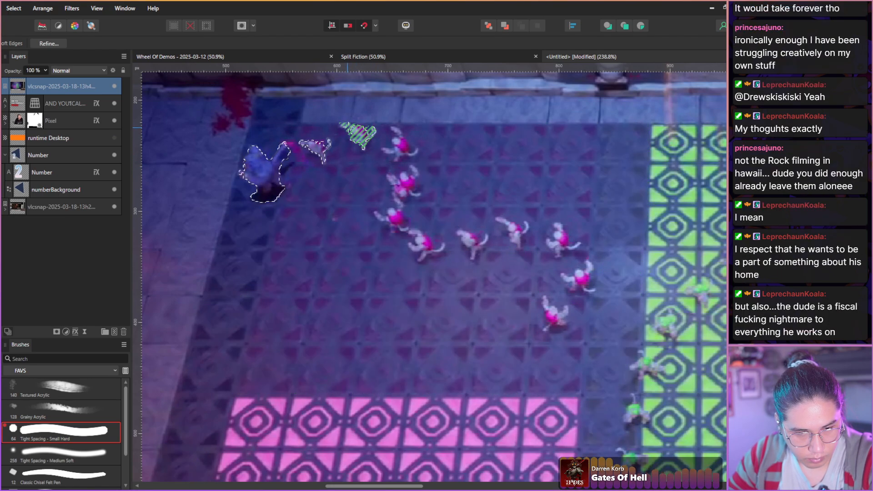
{"action": "left_click", "coordinate": [357, 133]}
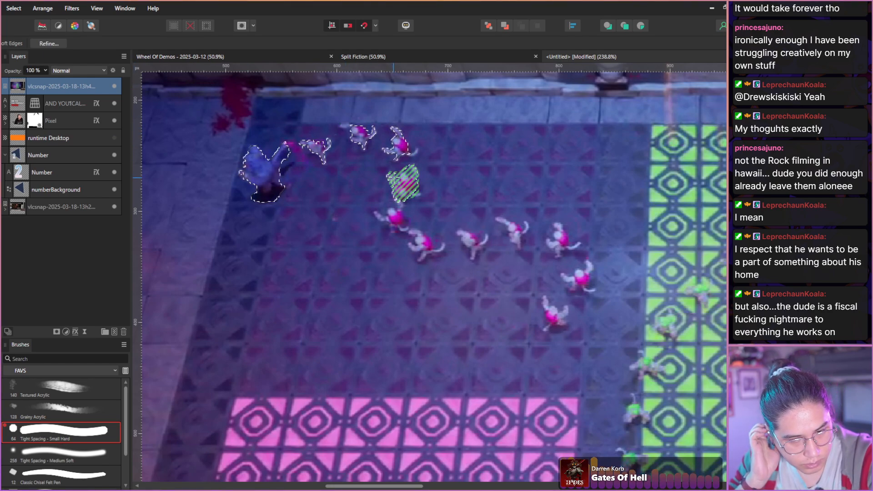
Add the remaining seven pink monkeys of the conga line to the selection.
{"action": "left_click", "coordinate": [395, 223]}
{"action": "left_click", "coordinate": [422, 243]}
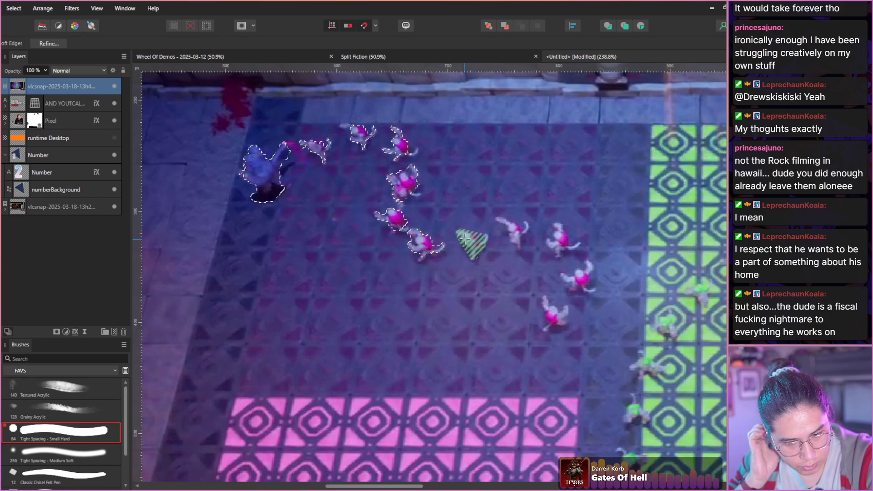
{"action": "left_click", "coordinate": [469, 241]}
{"action": "left_click", "coordinate": [505, 224]}
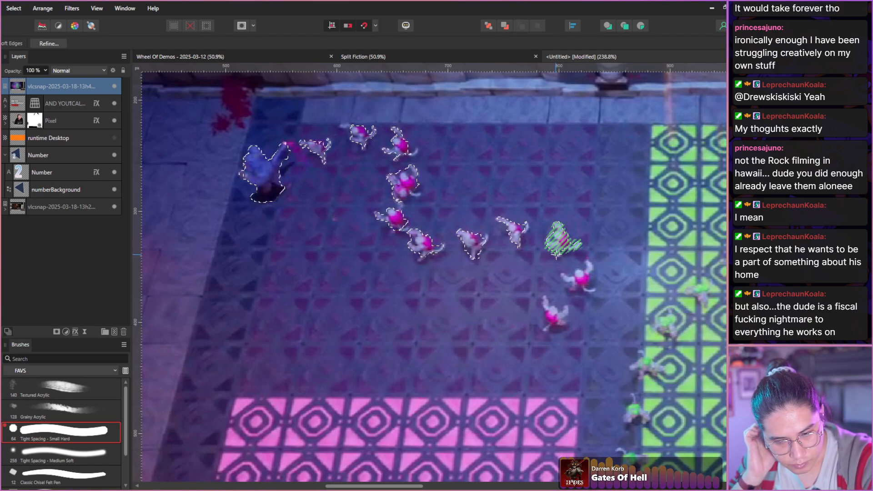
{"action": "left_click", "coordinate": [557, 239]}
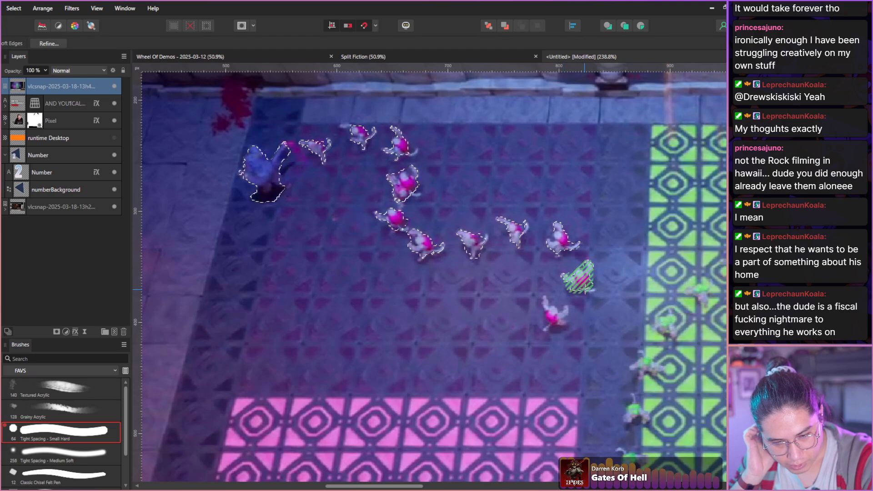
{"action": "left_click", "coordinate": [568, 283]}
{"action": "left_click", "coordinate": [550, 317]}
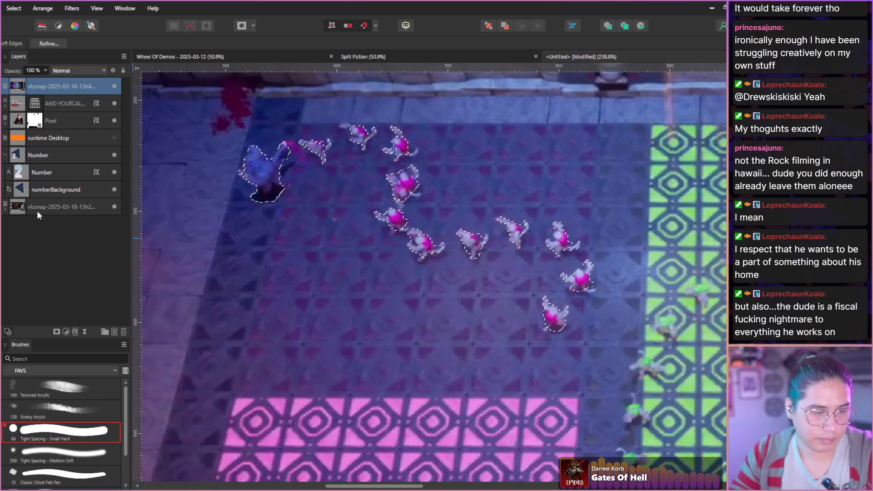
Mask the snapshot layer to the selected conga line, then rasterize and trim the masked layer.
{"action": "left_click", "coordinate": [56, 331]}
{"action": "scroll", "coordinate": [236, 318], "scroll_direction": "down", "scroll_amount": 6}
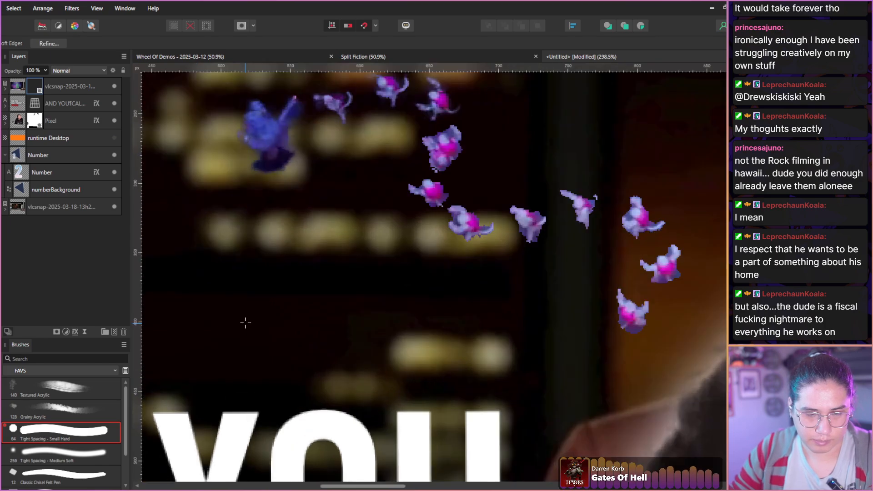
{"action": "scroll", "coordinate": [244, 322], "scroll_direction": "down", "scroll_amount": 2}
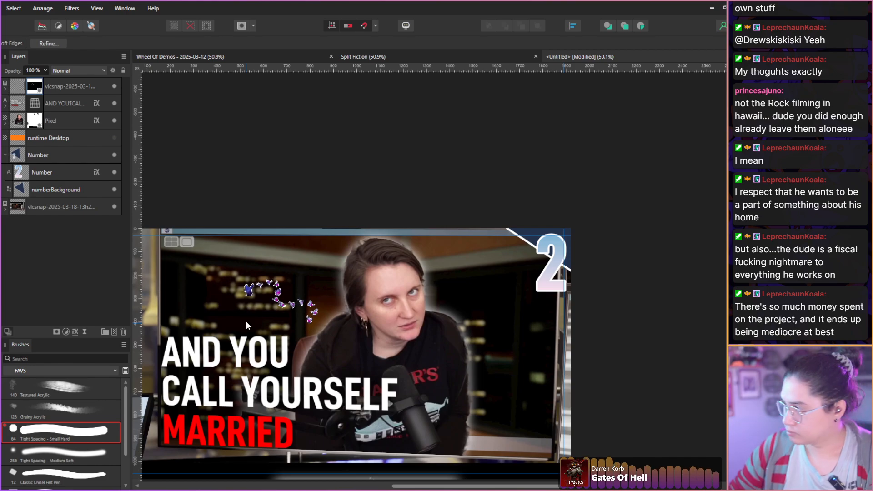
{"action": "left_click", "coordinate": [19, 90]}
{"action": "right_click", "coordinate": [17, 90]}
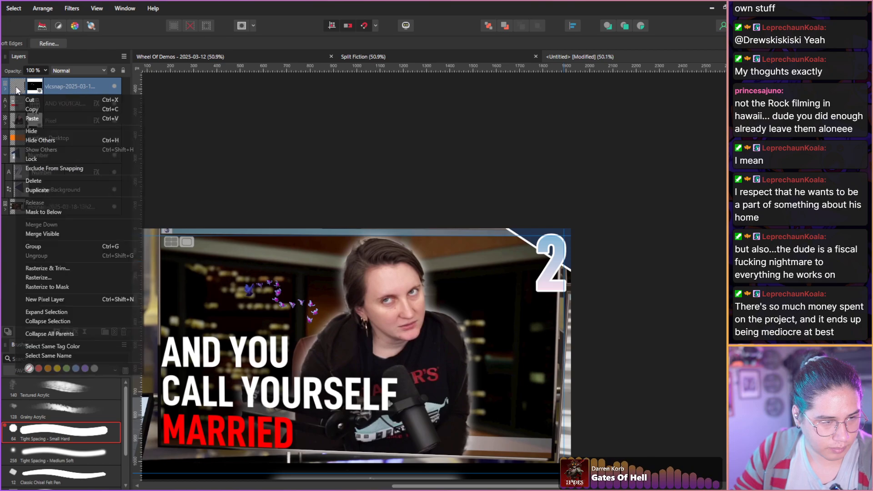
{"action": "left_click", "coordinate": [36, 267]}
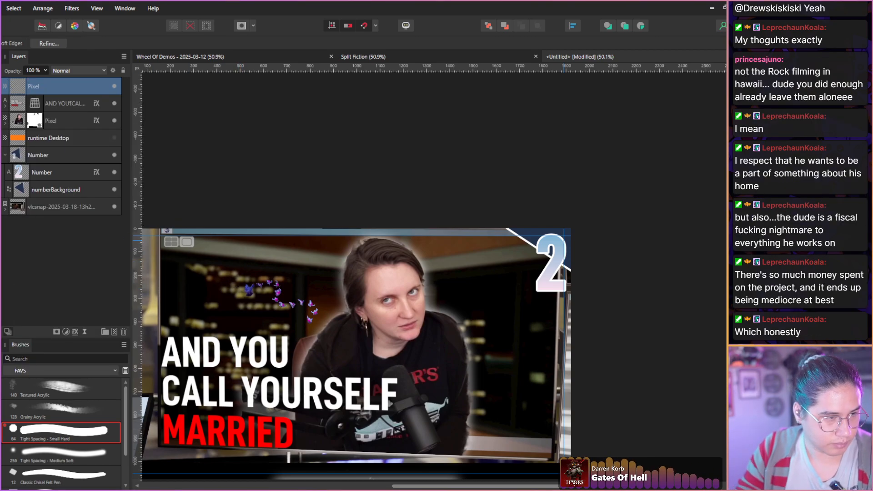
Enlarge the conga line cut-out to about 546 × 326 px and place it above the caption, beside the host.
{"action": "key", "text": "v"}
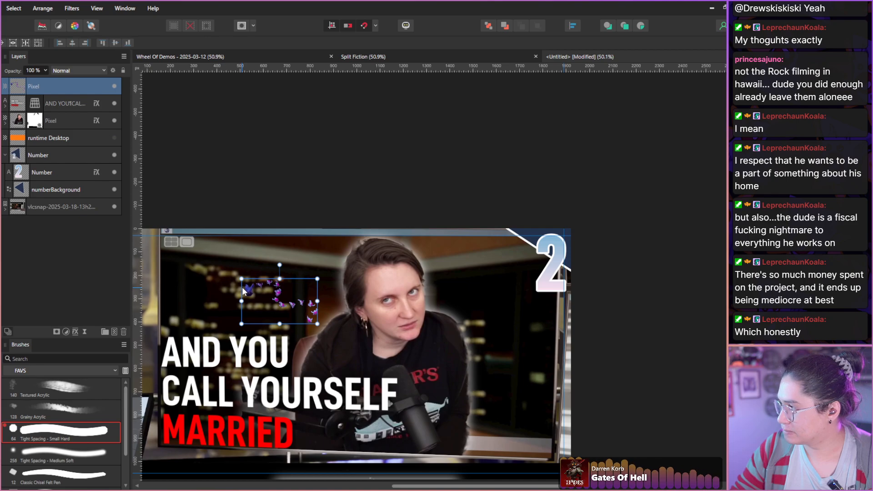
{"action": "left_click_drag", "start_coordinate": [242, 279], "coordinate": [188, 249]}
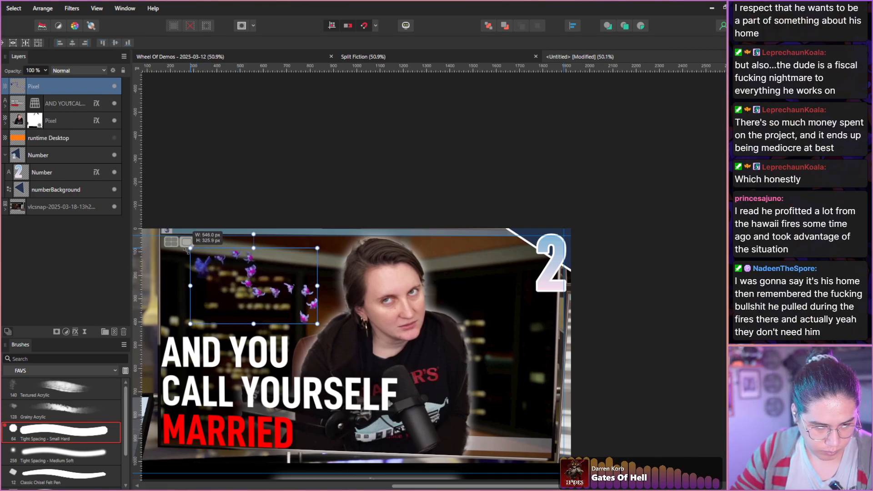
{"action": "left_click_drag", "start_coordinate": [246, 284], "coordinate": [229, 287]}
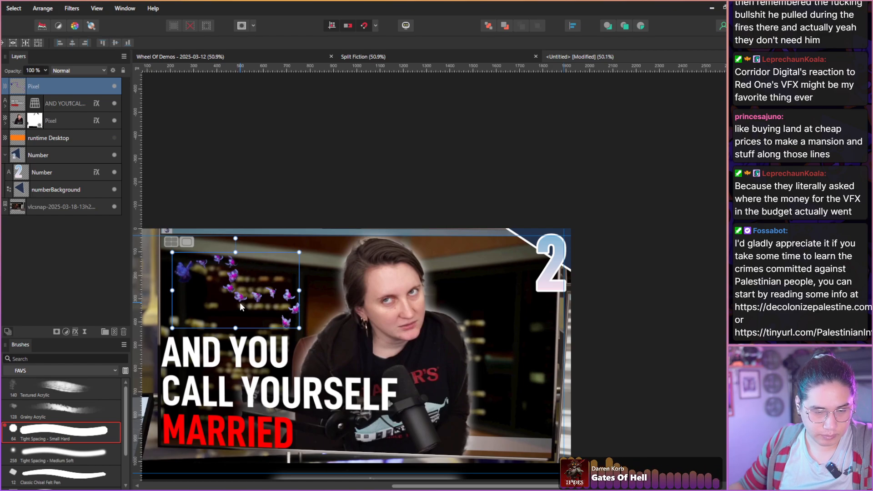
Move the conga line cut-out over the host and rotate it about 25° clockwise to follow the edge of the head and shoulder.
{"action": "left_click_drag", "start_coordinate": [241, 304], "coordinate": [431, 325]}
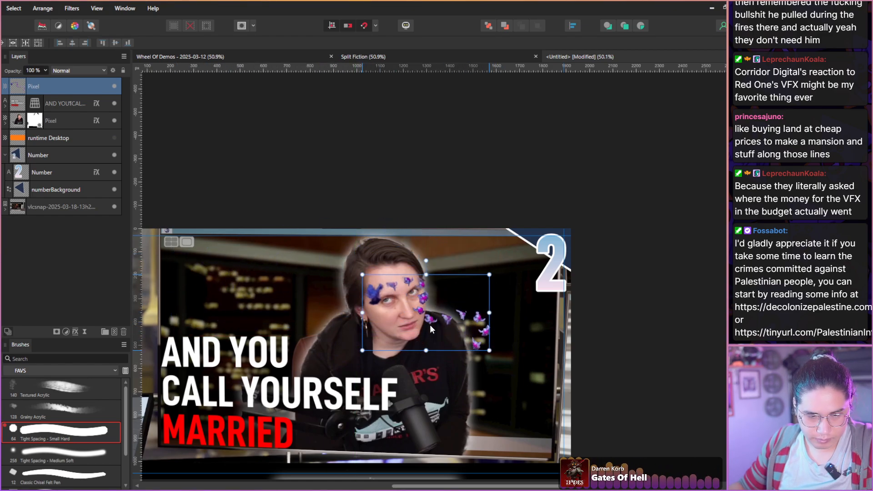
{"action": "left_click_drag", "start_coordinate": [426, 261], "coordinate": [448, 265]}
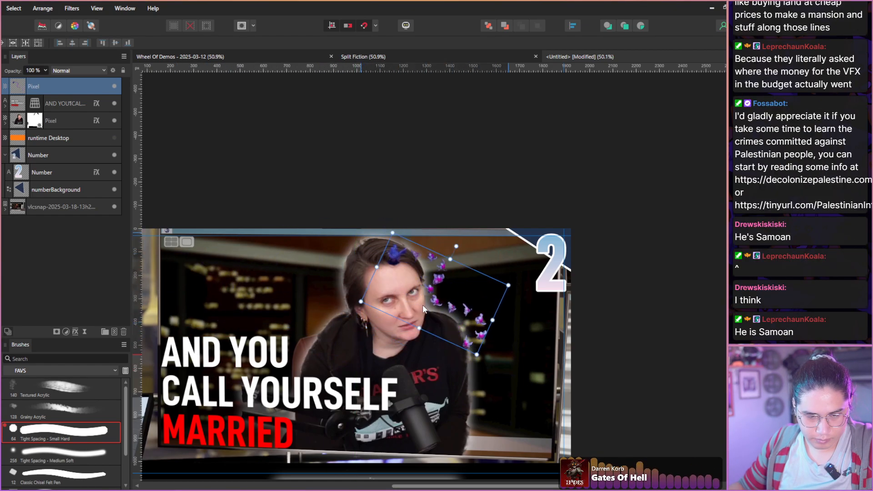
{"action": "left_click_drag", "start_coordinate": [419, 326], "coordinate": [420, 311]}
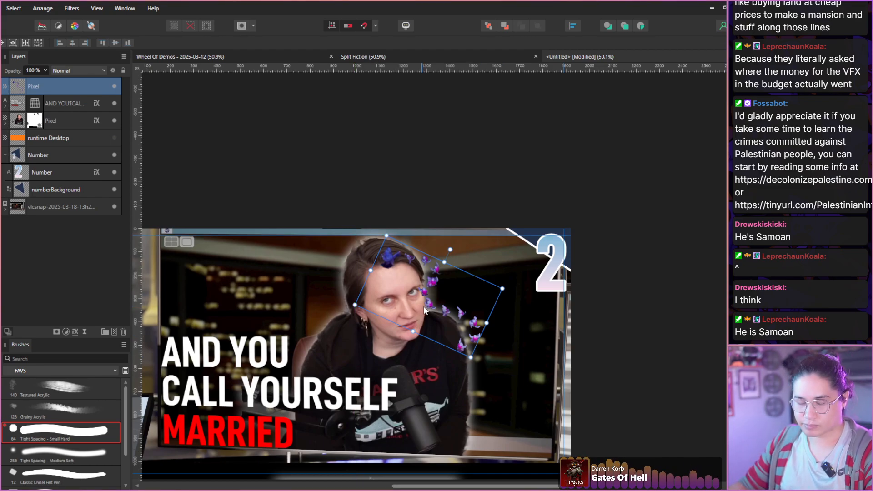
{"action": "scroll", "coordinate": [420, 311], "scroll_direction": "up", "scroll_amount": 1}
{"action": "scroll", "coordinate": [429, 322], "scroll_direction": "up", "scroll_amount": 3}
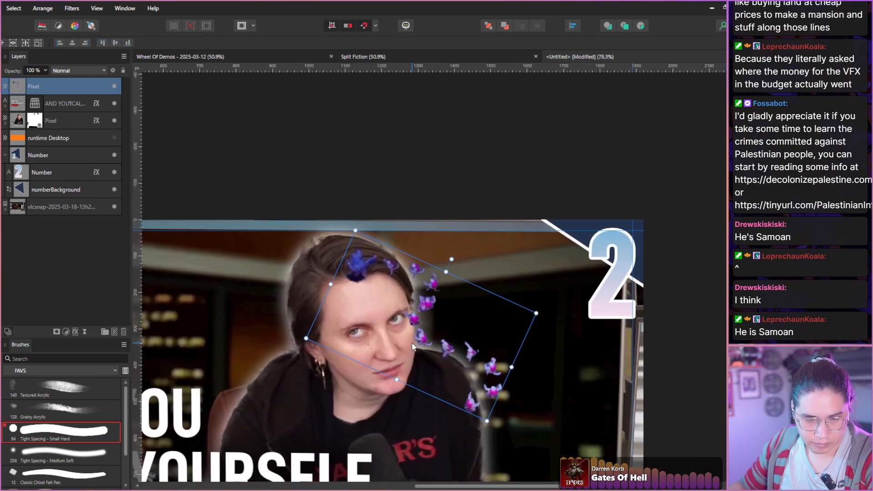
{"action": "left_click_drag", "start_coordinate": [416, 340], "coordinate": [419, 350]}
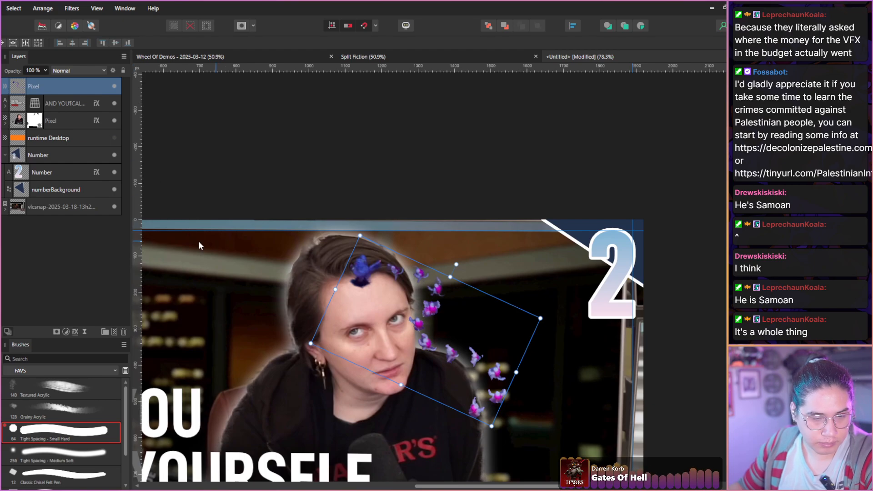
Lasso the leading blue character with the first monkey, tilt them slightly clockwise, move them up onto the host's hair, and deselect.
{"action": "key", "text": "l"}
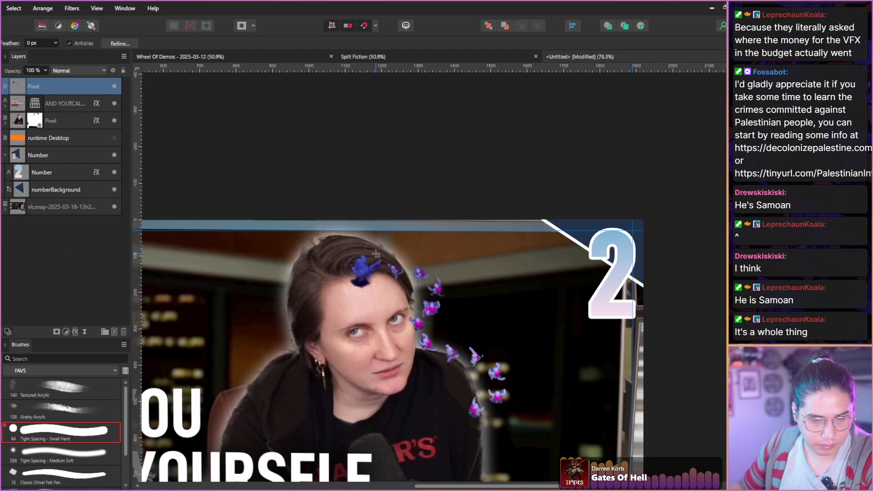
{"action": "mouse_move", "coordinate": [399, 252]}
{"action": "left_mouse_down"}
{"action": "mouse_move", "coordinate": [406, 279]}
{"action": "mouse_move", "coordinate": [368, 309]}
{"action": "mouse_move", "coordinate": [333, 276]}
{"action": "mouse_move", "coordinate": [374, 249]}
{"action": "mouse_move", "coordinate": [395, 245]}
{"action": "mouse_move", "coordinate": [353, 270]}
{"action": "mouse_move", "coordinate": [400, 251]}
{"action": "left_mouse_up"}
{"action": "scroll", "coordinate": [382, 298], "scroll_direction": "up", "scroll_amount": 1}
{"action": "scroll", "coordinate": [382, 297], "scroll_direction": "up", "scroll_amount": 4}
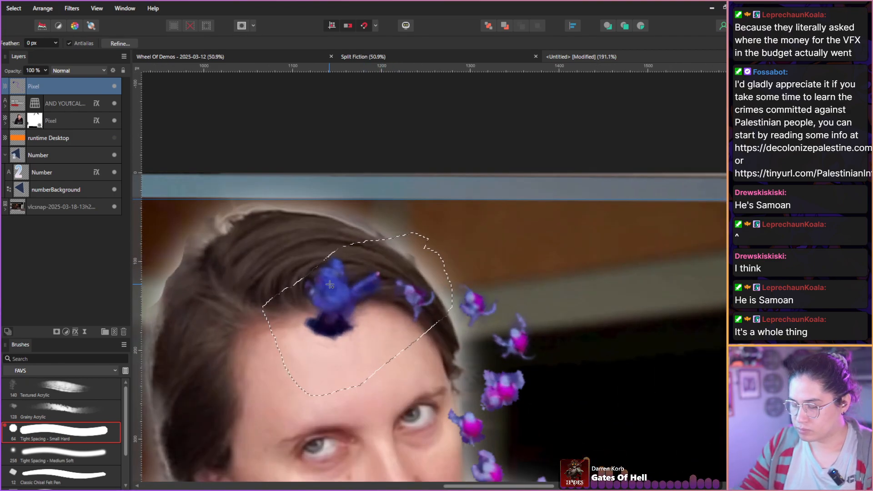
{"action": "key", "text": "v"}
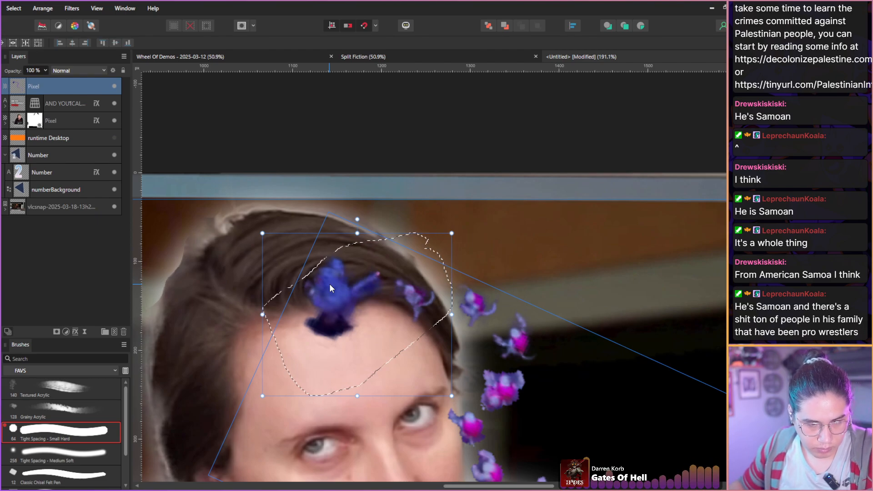
{"action": "left_click_drag", "start_coordinate": [358, 219], "coordinate": [374, 221]}
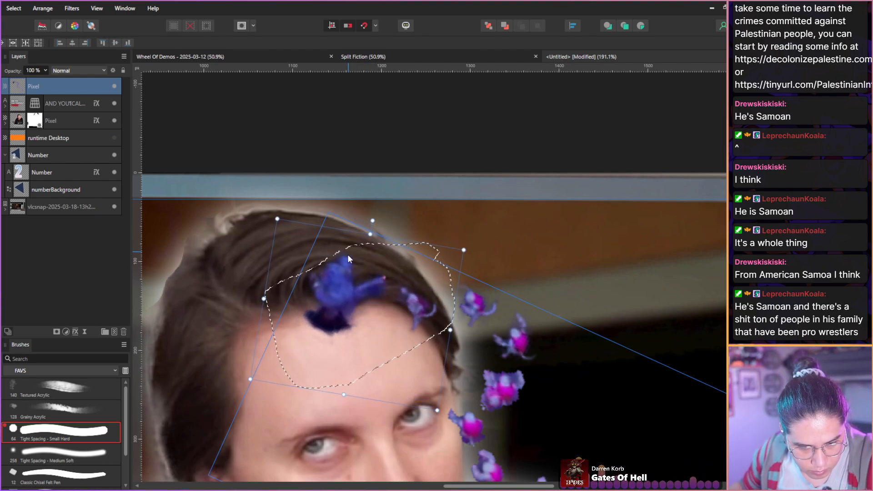
{"action": "left_click_drag", "start_coordinate": [346, 279], "coordinate": [343, 239]}
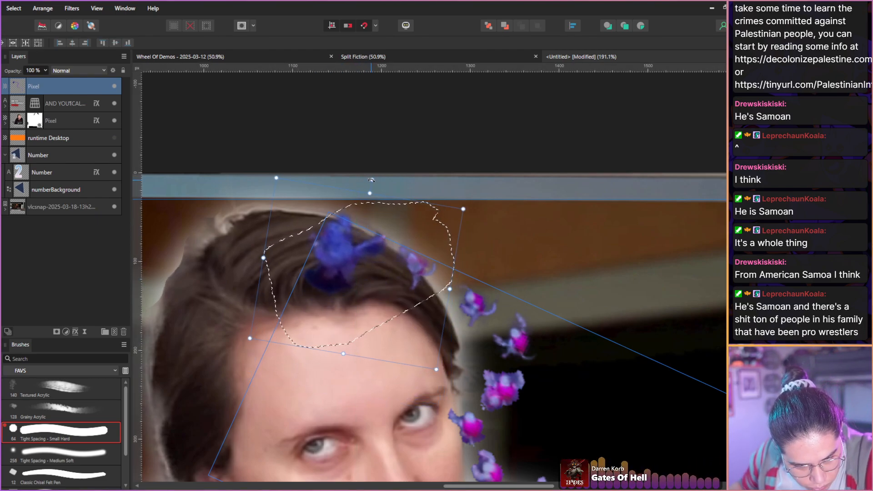
{"action": "left_click_drag", "start_coordinate": [372, 179], "coordinate": [380, 181]}
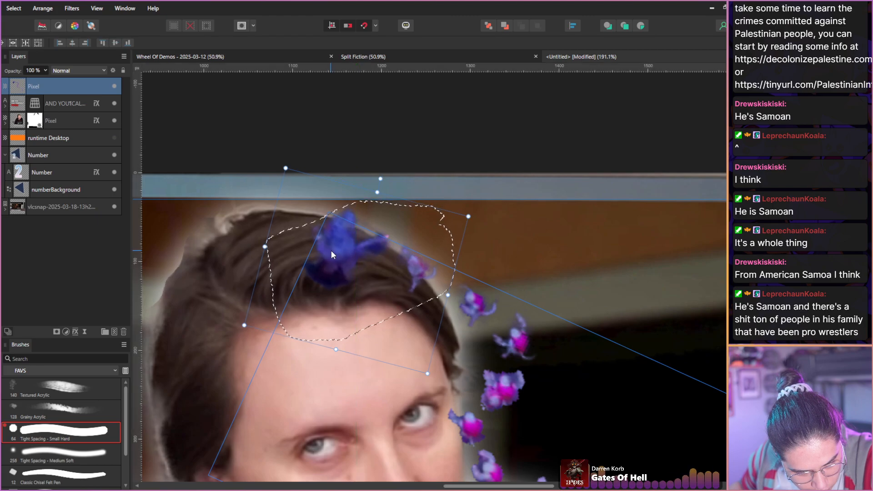
{"action": "key", "text": "Up"}
{"action": "key", "text": "Up"}
{"action": "key", "text": "Up"}
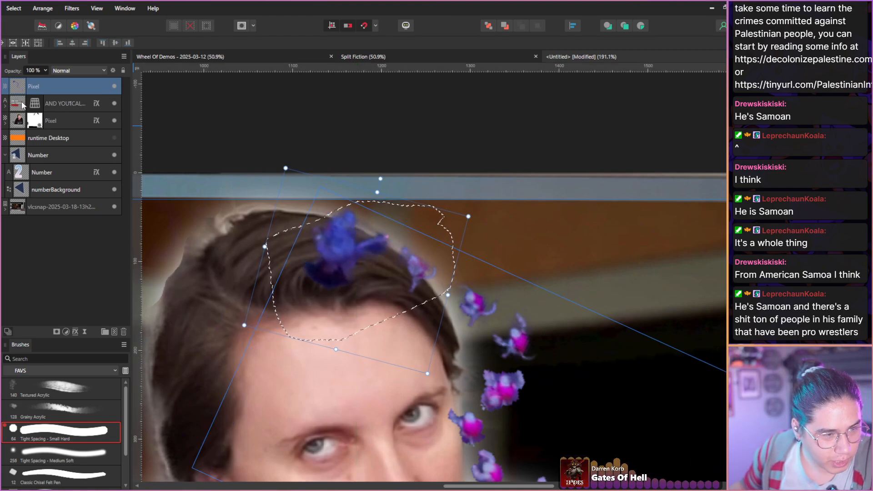
{"action": "key", "text": "ctrl+d"}
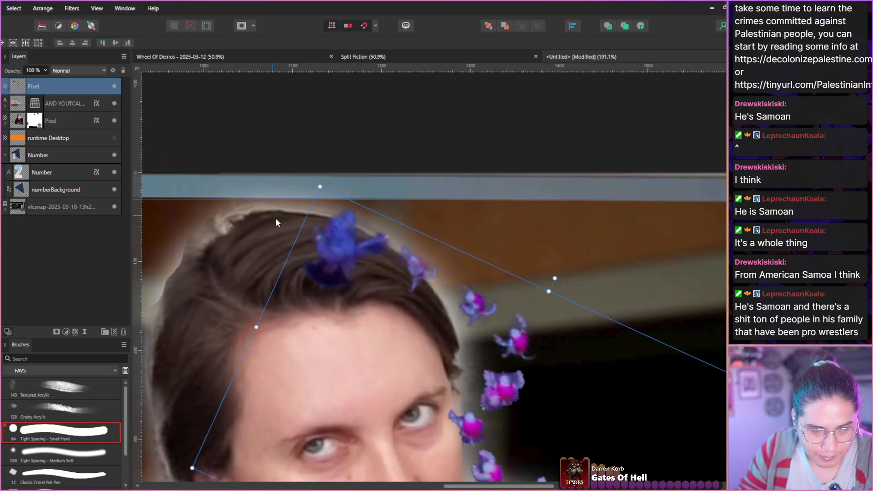
Lasso the second and third monkeys, rotate them clockwise, move them against the edge of the host's hair, and deselect.
{"action": "scroll", "coordinate": [309, 264], "scroll_direction": "up", "scroll_amount": 1}
{"action": "scroll", "coordinate": [309, 260], "scroll_direction": "down", "scroll_amount": 4}
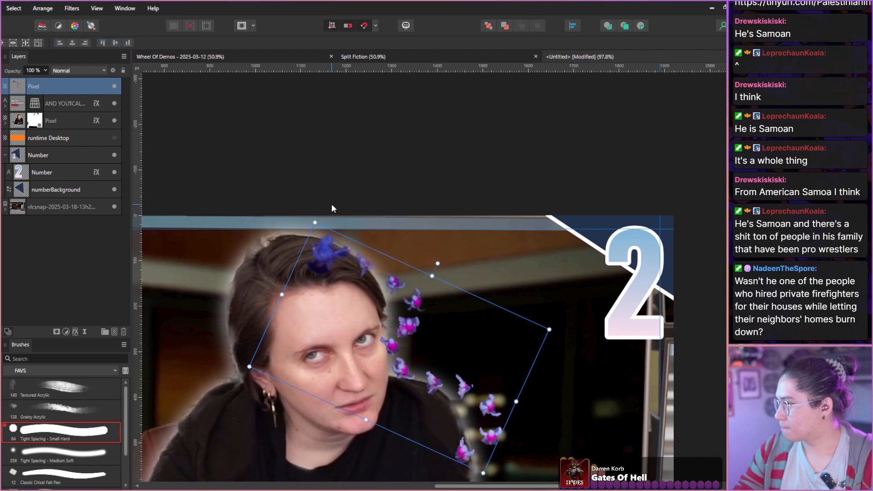
{"action": "key", "text": "h"}
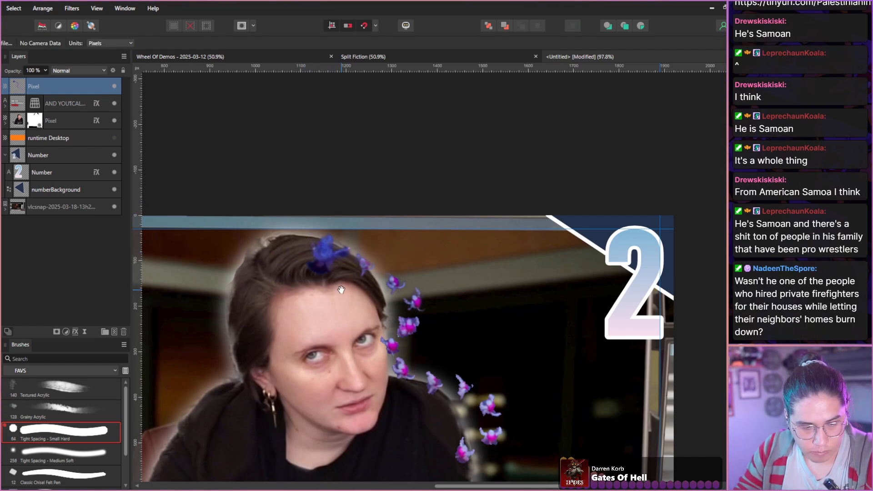
{"action": "scroll", "coordinate": [341, 289], "scroll_direction": "up", "scroll_amount": 3}
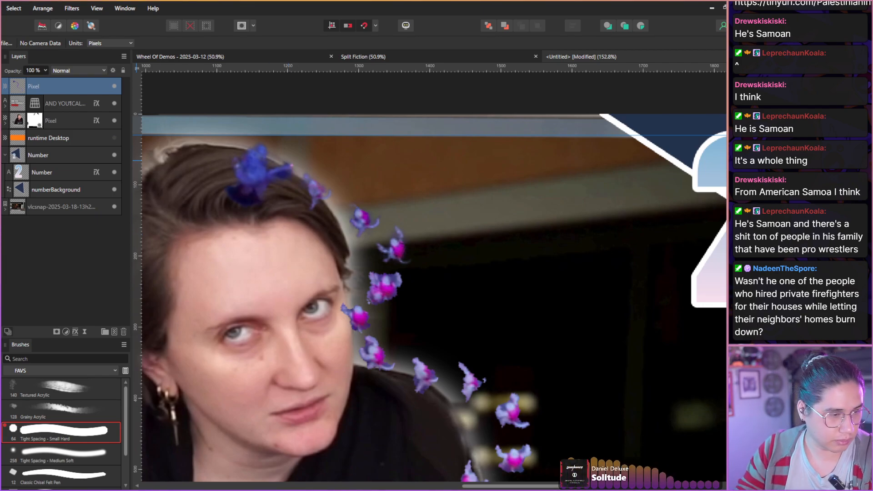
{"action": "key", "text": "l"}
{"action": "mouse_move", "coordinate": [342, 194]}
{"action": "left_mouse_down"}
{"action": "mouse_move", "coordinate": [357, 254]}
{"action": "mouse_move", "coordinate": [386, 266]}
{"action": "mouse_move", "coordinate": [412, 213]}
{"action": "mouse_move", "coordinate": [307, 182]}
{"action": "mouse_move", "coordinate": [339, 195]}
{"action": "mouse_move", "coordinate": [342, 219]}
{"action": "left_mouse_up"}
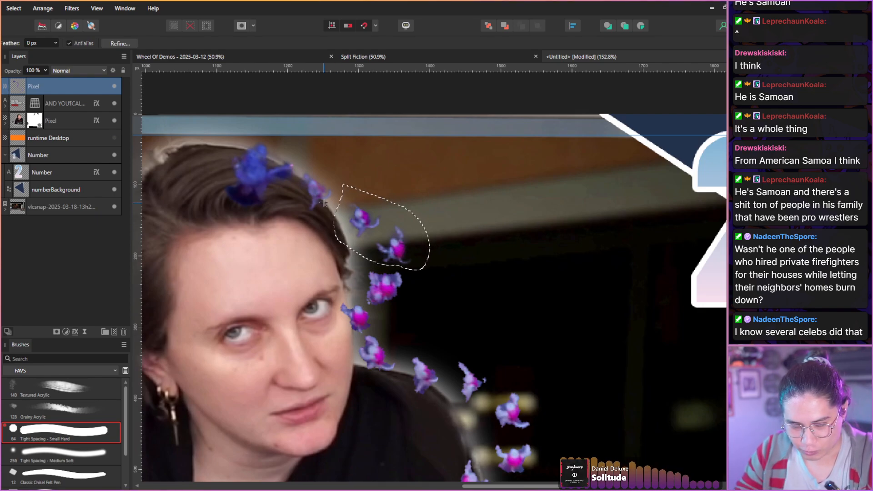
{"action": "key", "text": "v"}
{"action": "left_click_drag", "start_coordinate": [385, 173], "coordinate": [401, 175]}
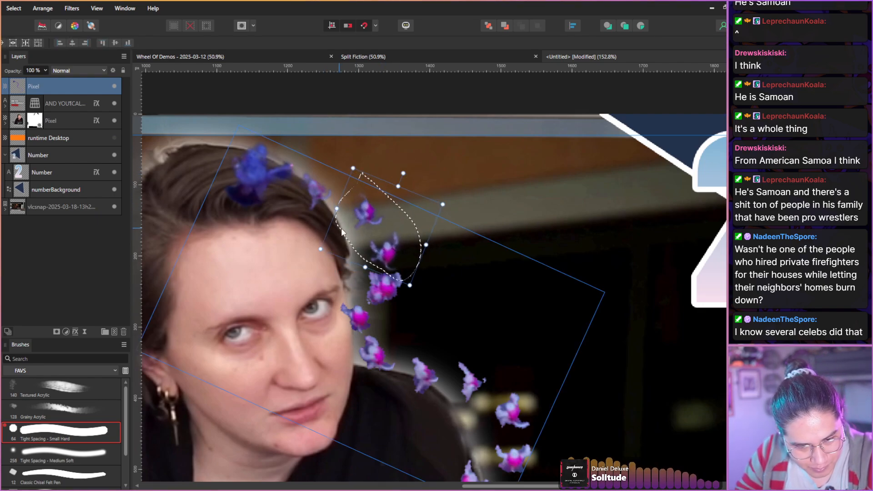
{"action": "left_click_drag", "start_coordinate": [353, 234], "coordinate": [328, 239]}
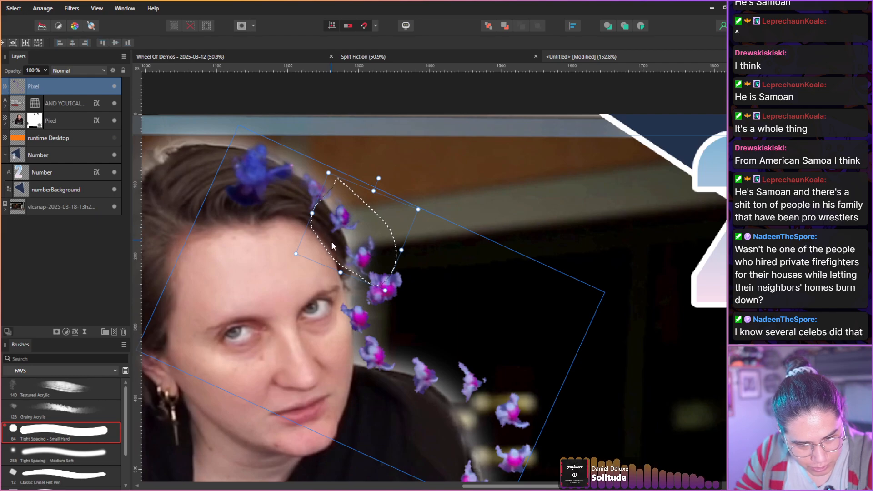
{"action": "left_click", "coordinate": [355, 289]}
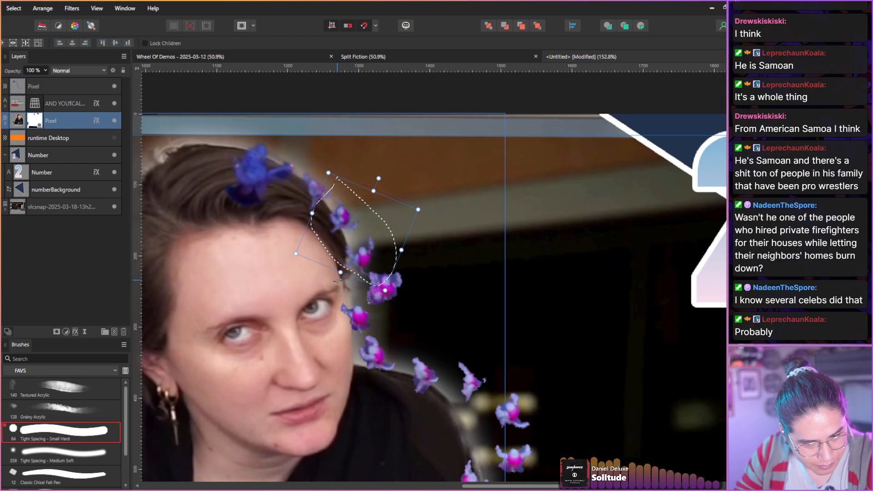
{"action": "key", "text": "ctrl+d"}
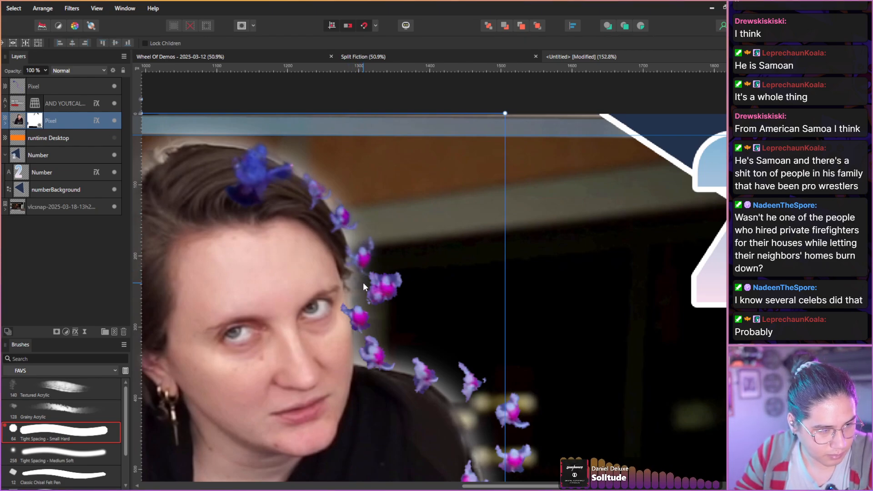
Lasso the fourth monkey and move it closer to the host's temple on the conga line layer, then deselect.
{"action": "key", "text": "m"}
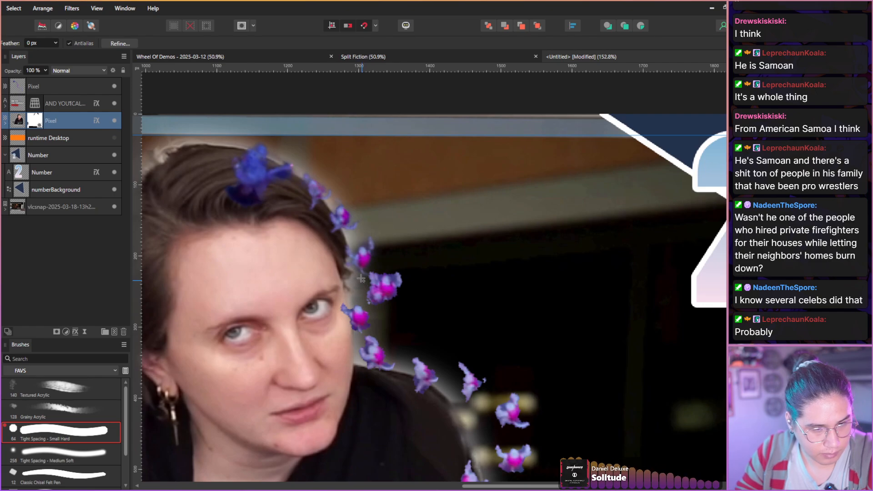
{"action": "mouse_move", "coordinate": [364, 283]}
{"action": "left_mouse_down"}
{"action": "mouse_move", "coordinate": [373, 267]}
{"action": "mouse_move", "coordinate": [402, 266]}
{"action": "mouse_move", "coordinate": [388, 308]}
{"action": "mouse_move", "coordinate": [371, 309]}
{"action": "mouse_move", "coordinate": [349, 277]}
{"action": "left_mouse_up"}
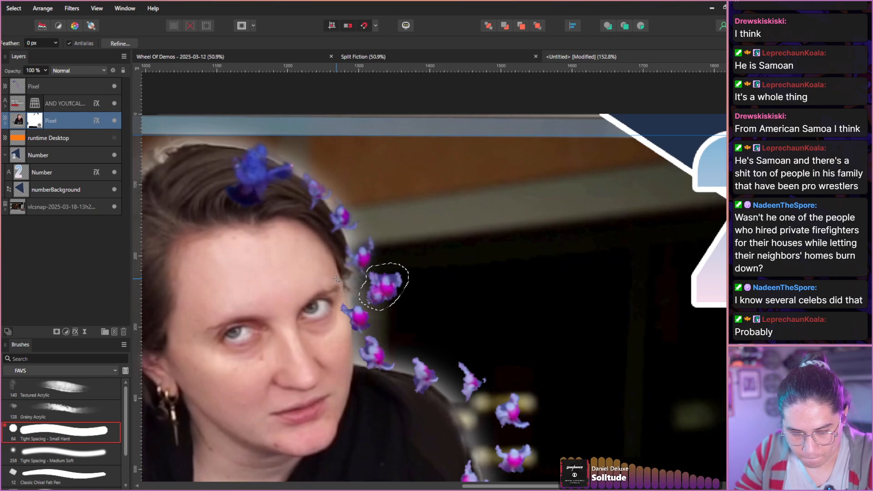
{"action": "key", "text": "v"}
{"action": "left_click_drag", "start_coordinate": [369, 289], "coordinate": [353, 290]}
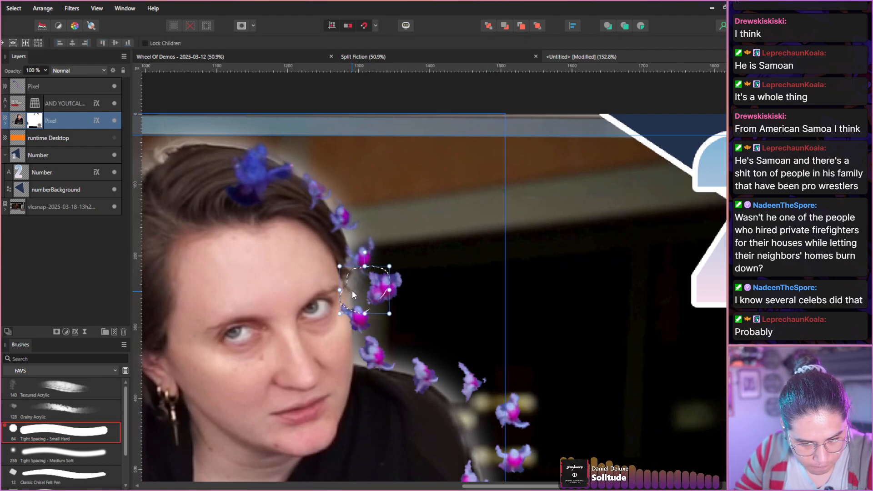
{"action": "key", "text": "ctrl+z"}
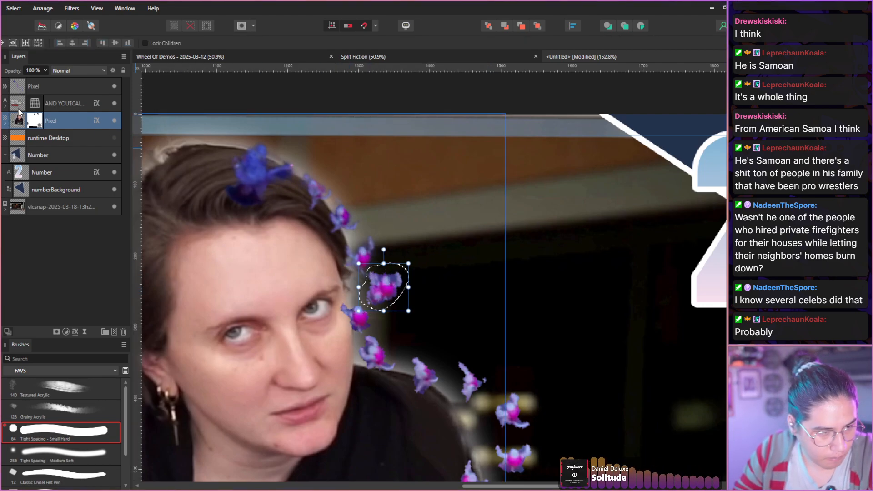
{"action": "left_click", "coordinate": [18, 86]}
{"action": "left_click_drag", "start_coordinate": [370, 290], "coordinate": [350, 290]}
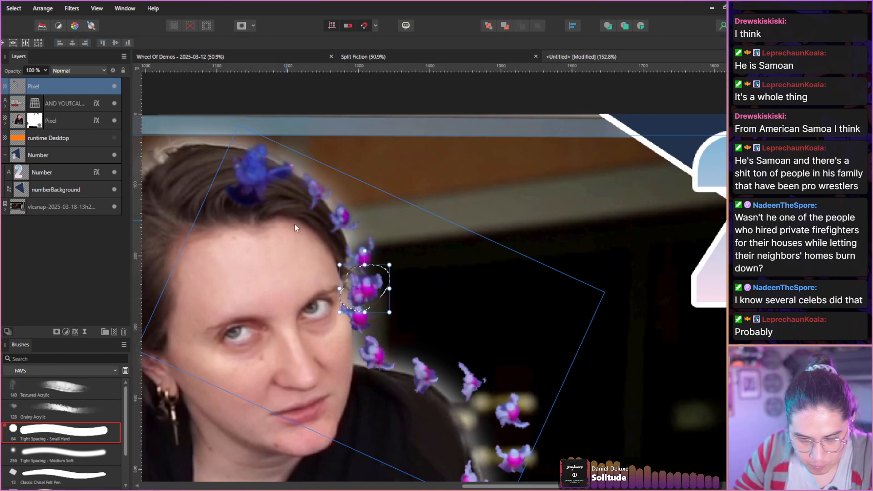
{"action": "key", "text": "ctrl+d"}
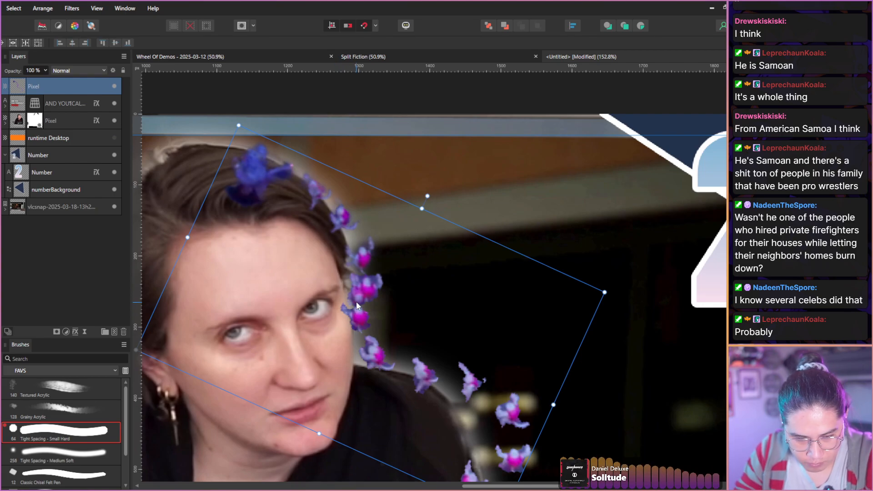
Lasso the sixth monkey, beside the host's jaw, and move it slightly down toward the shoulder.
{"action": "key", "text": "b"}
{"action": "key", "text": "l"}
{"action": "mouse_move", "coordinate": [363, 329]}
{"action": "left_mouse_down"}
{"action": "mouse_move", "coordinate": [354, 352]}
{"action": "mouse_move", "coordinate": [391, 373]}
{"action": "mouse_move", "coordinate": [363, 328]}
{"action": "left_mouse_up"}
{"action": "key", "text": "v"}
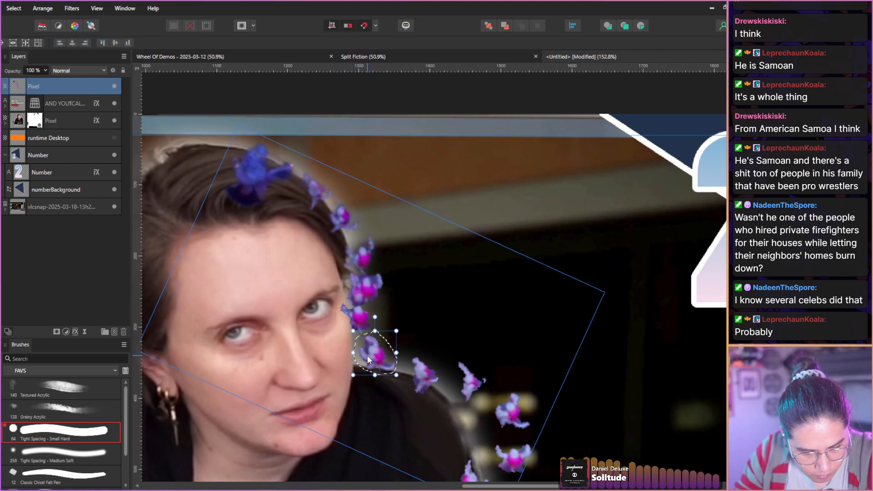
{"action": "left_click_drag", "start_coordinate": [368, 360], "coordinate": [380, 373]}
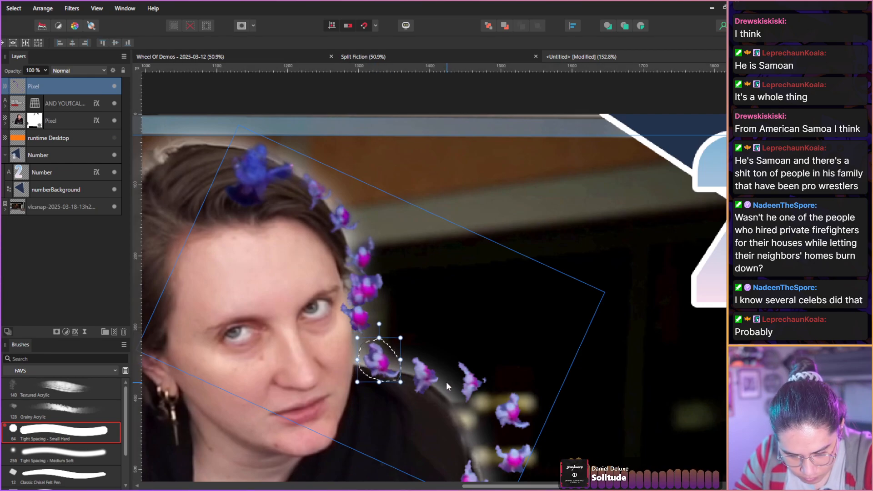
Replace the selection with the eighth monkey, move it down against the host's shoulder edge, and deselect.
{"action": "key", "text": "l"}
{"action": "mouse_move", "coordinate": [457, 353]}
{"action": "left_mouse_down"}
{"action": "mouse_move", "coordinate": [481, 405]}
{"action": "mouse_move", "coordinate": [459, 352]}
{"action": "mouse_move", "coordinate": [463, 406]}
{"action": "mouse_move", "coordinate": [461, 353]}
{"action": "left_mouse_up"}
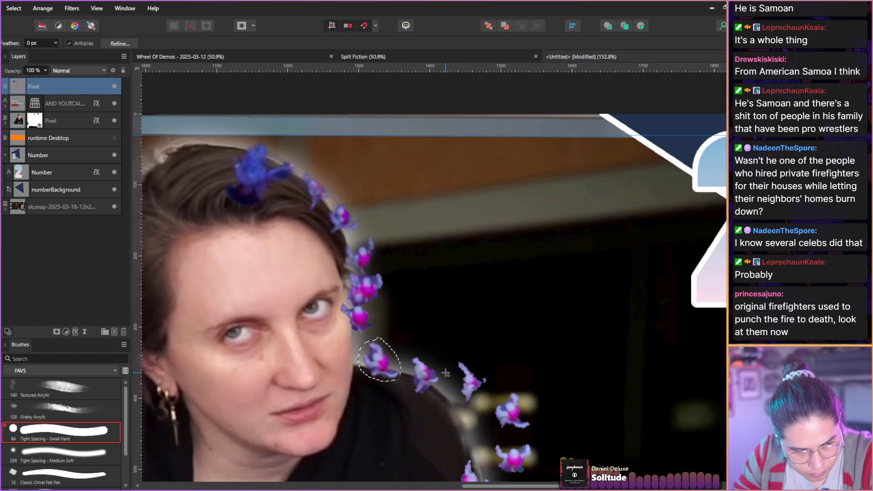
{"action": "left_click", "coordinate": [420, 325]}
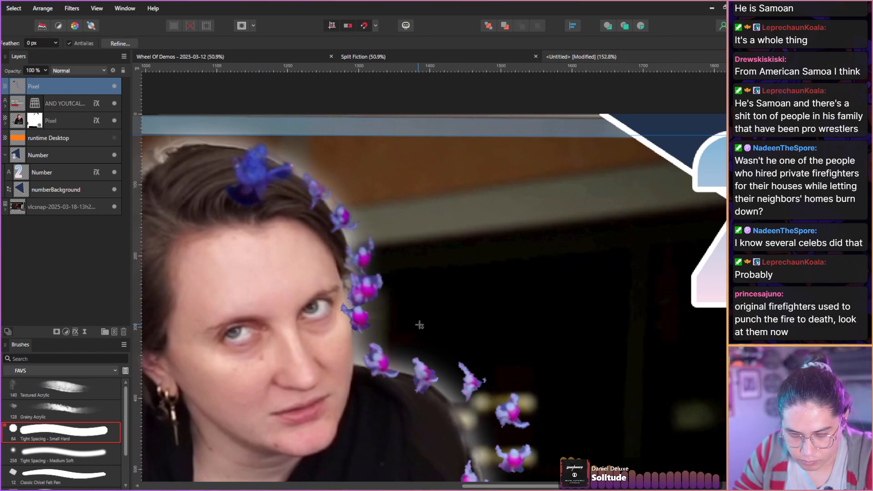
{"action": "mouse_move", "coordinate": [459, 354]}
{"action": "left_mouse_down"}
{"action": "mouse_move", "coordinate": [482, 405]}
{"action": "mouse_move", "coordinate": [457, 354]}
{"action": "left_mouse_up"}
{"action": "key", "text": "v"}
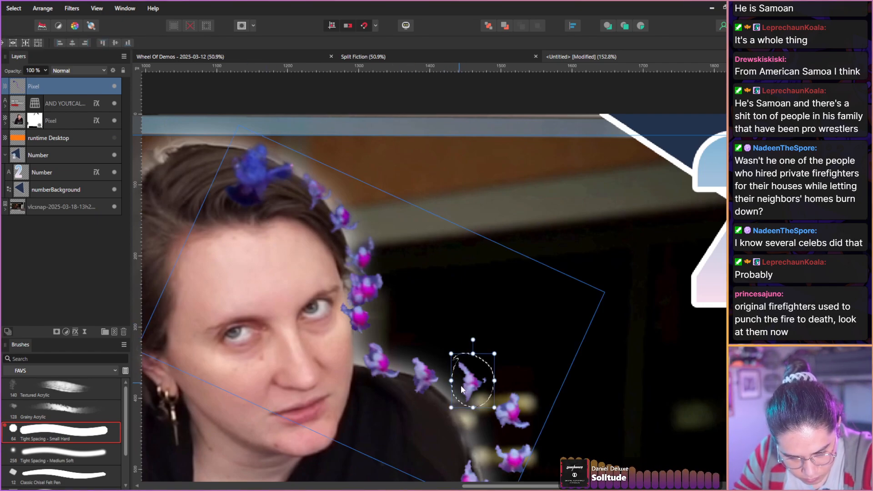
{"action": "left_click_drag", "start_coordinate": [462, 389], "coordinate": [454, 411]}
{"action": "key", "text": "ctrl+d"}
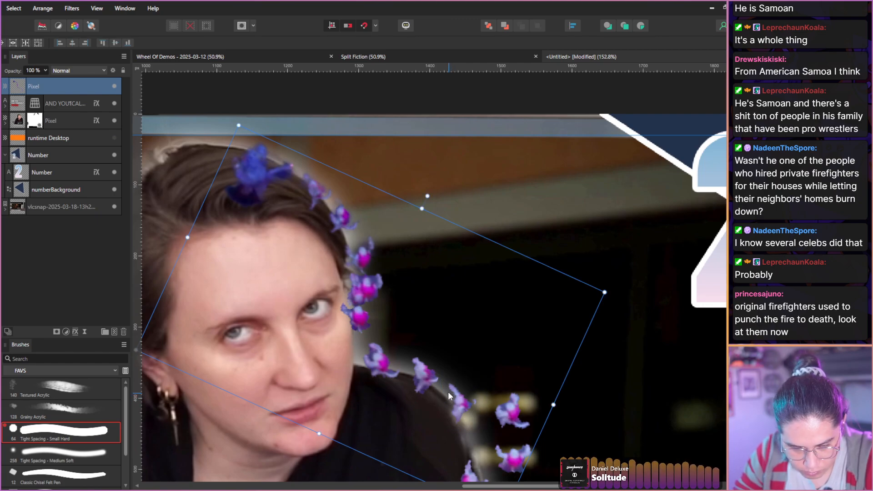
{"action": "left_click_drag", "start_coordinate": [422, 344], "coordinate": [343, 220]}
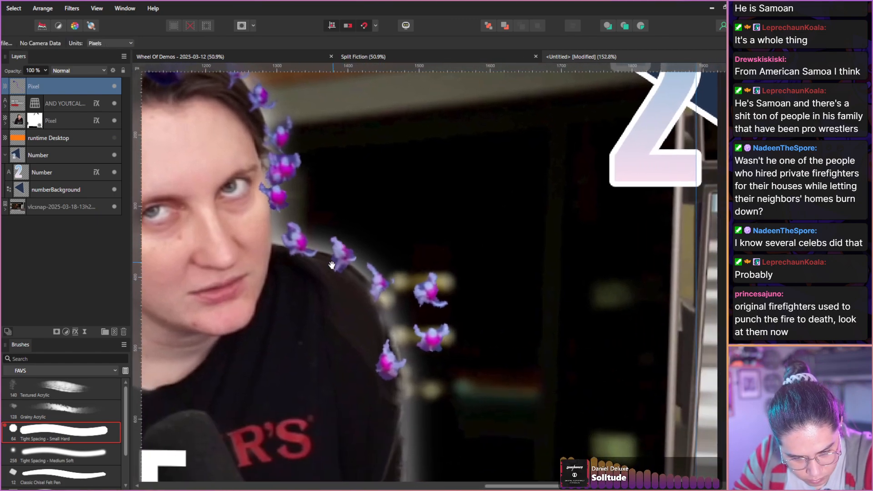
{"action": "left_click_drag", "start_coordinate": [333, 282], "coordinate": [327, 274]}
{"action": "key", "text": "v"}
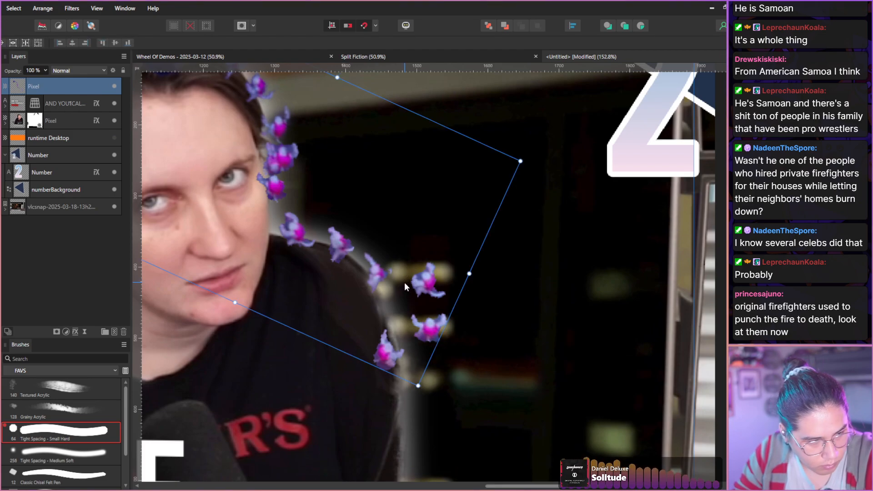
Lasso the upper of the two stray monkeys beside the host's shoulder, move it into the line along the shoulder edge, and deselect.
{"action": "key", "text": "space"}
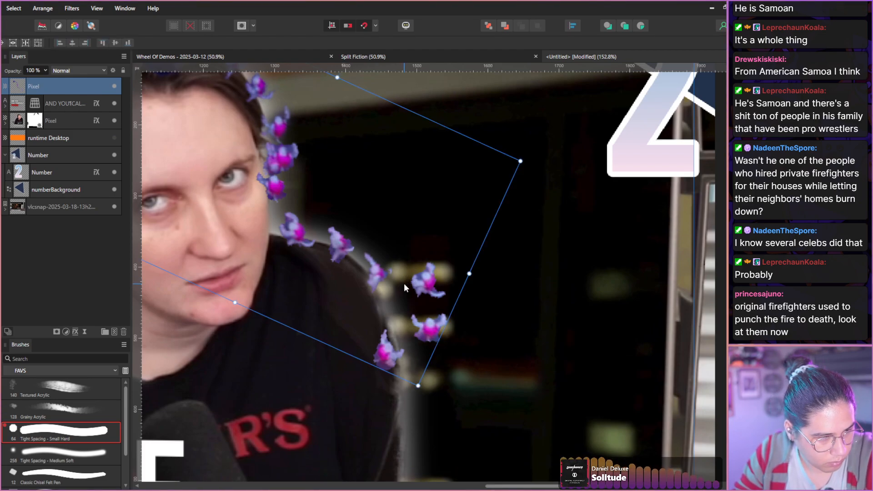
{"action": "key", "text": "l"}
{"action": "mouse_move", "coordinate": [404, 284]}
{"action": "left_mouse_down"}
{"action": "mouse_move", "coordinate": [403, 273]}
{"action": "mouse_move", "coordinate": [415, 307]}
{"action": "mouse_move", "coordinate": [457, 257]}
{"action": "mouse_move", "coordinate": [388, 272]}
{"action": "mouse_move", "coordinate": [380, 315]}
{"action": "mouse_move", "coordinate": [410, 313]}
{"action": "mouse_move", "coordinate": [404, 325]}
{"action": "mouse_move", "coordinate": [449, 312]}
{"action": "mouse_move", "coordinate": [416, 305]}
{"action": "left_mouse_up"}
{"action": "key", "text": "v"}
{"action": "key", "text": "ctrl+d"}
Lasso the last stray monkey and move it to the lower end of the conga line along the host's upper arm.
{"action": "key", "text": "l"}
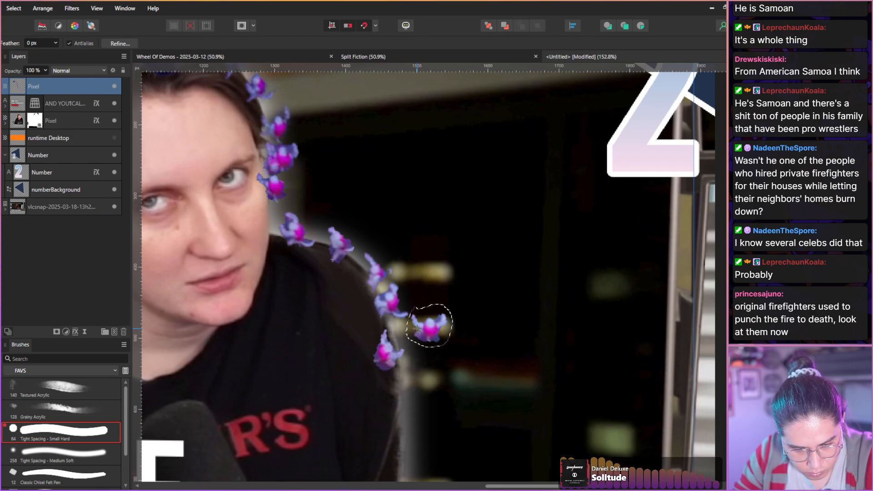
{"action": "key", "text": "v"}
{"action": "left_click_drag", "start_coordinate": [422, 331], "coordinate": [381, 399]}
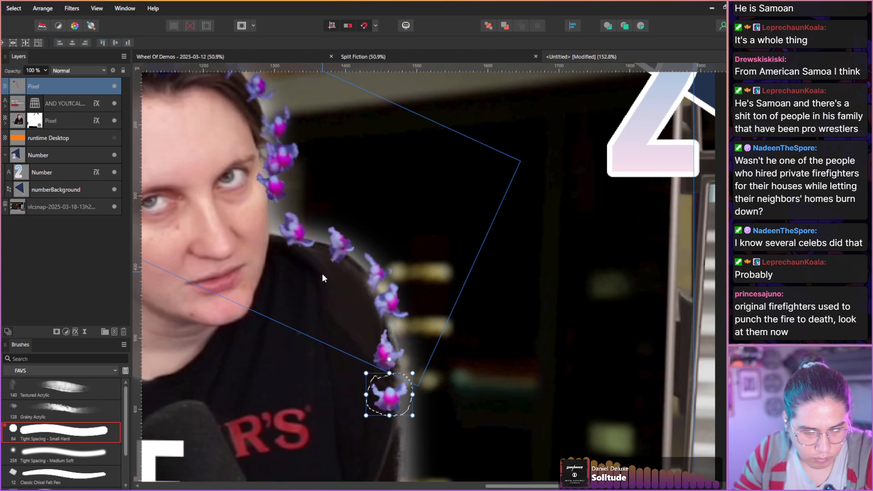
{"action": "left_click", "coordinate": [315, 287]}
{"action": "left_click", "coordinate": [69, 87]}
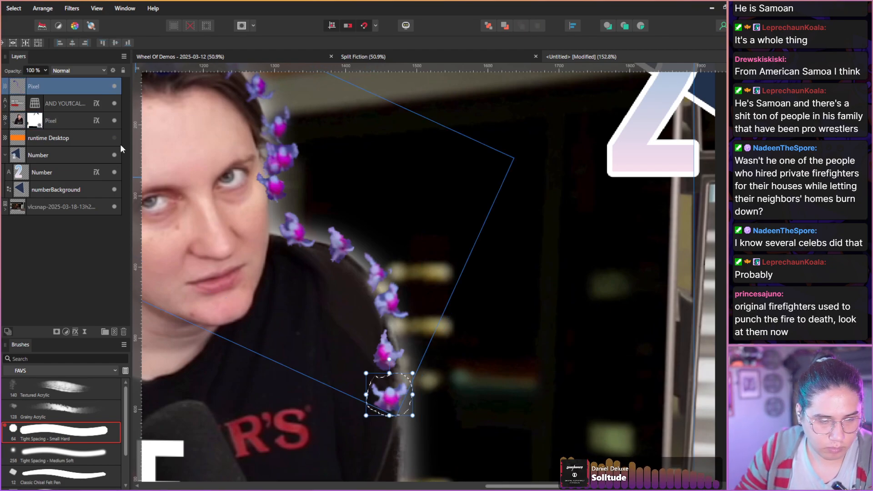
Clear the layer selection and examine the whole thumbnail with the conga line along the host's head and shoulder.
{"action": "scroll", "coordinate": [269, 233], "scroll_direction": "up", "scroll_amount": 2}
{"action": "scroll", "coordinate": [269, 233], "scroll_direction": "down", "scroll_amount": 9}
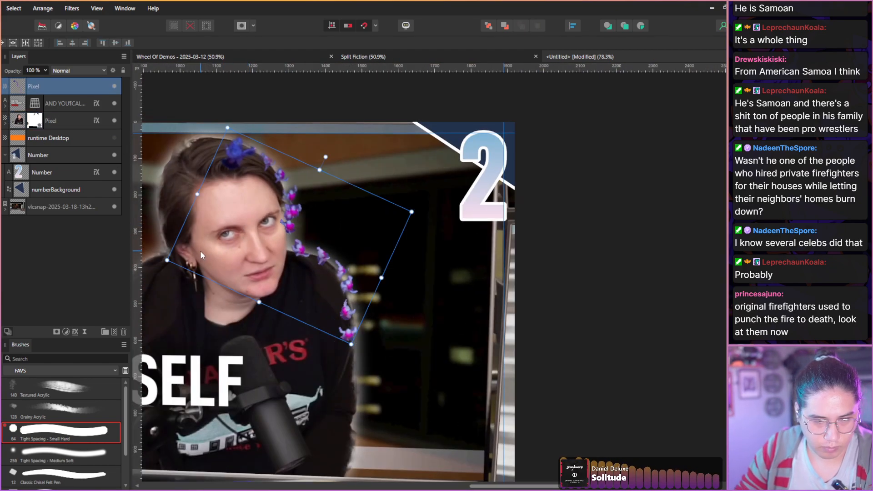
{"action": "scroll", "coordinate": [200, 250], "scroll_direction": "down", "scroll_amount": 3}
{"action": "scroll", "coordinate": [191, 250], "scroll_direction": "down", "scroll_amount": 2}
{"action": "key", "text": "h"}
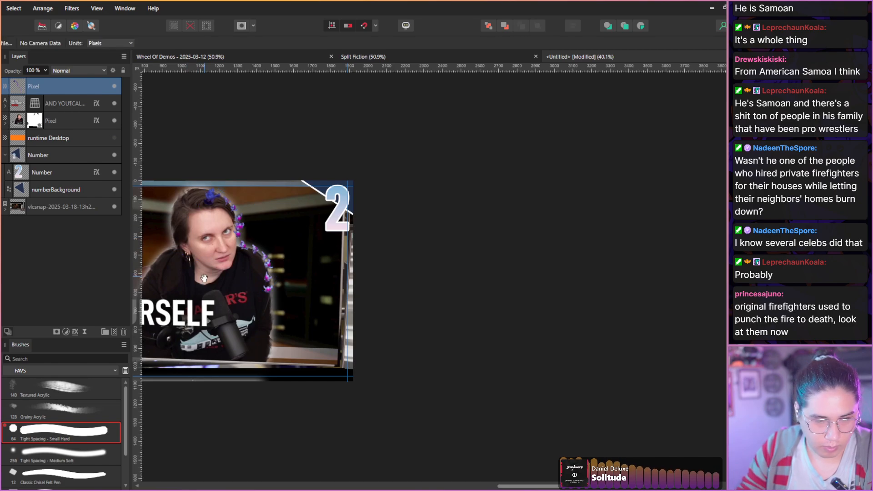
{"action": "left_click_drag", "start_coordinate": [208, 288], "coordinate": [350, 302]}
{"action": "left_click_drag", "start_coordinate": [294, 306], "coordinate": [359, 314]}
{"action": "left_click_drag", "start_coordinate": [273, 320], "coordinate": [287, 322]}
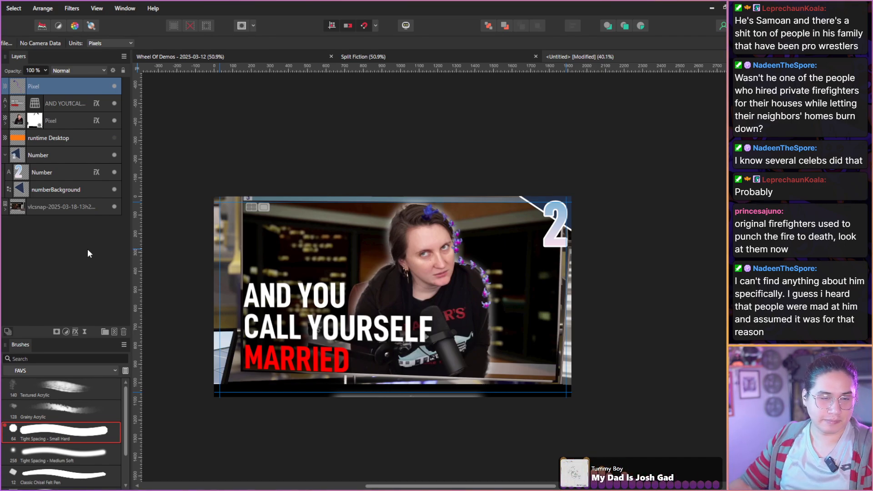
{"action": "left_click", "coordinate": [55, 275]}
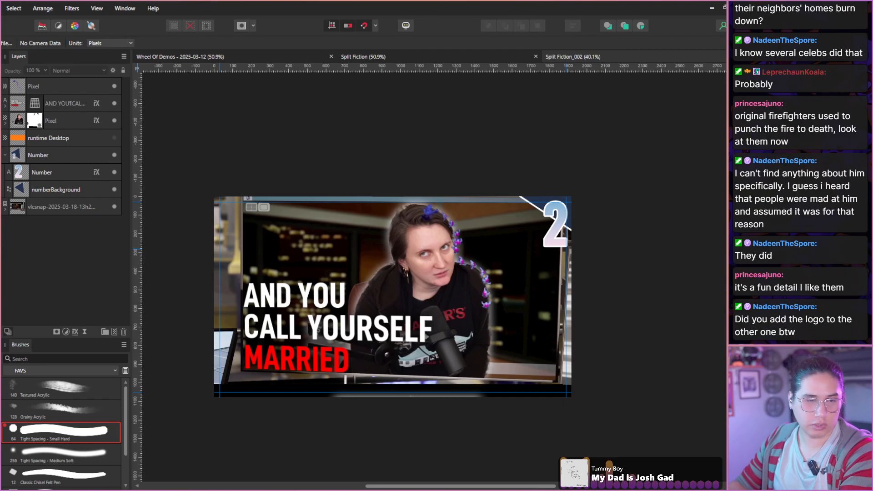
Close the Split Fiction episode 1 document and return to the Wheel Of Demos thumbnail.
{"action": "left_click", "coordinate": [271, 59]}
{"action": "left_click", "coordinate": [522, 54]}
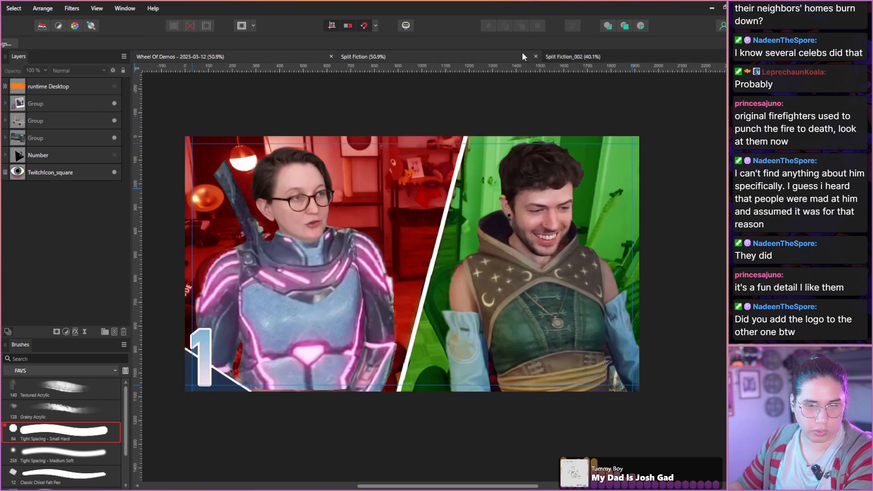
{"action": "left_click", "coordinate": [536, 56]}
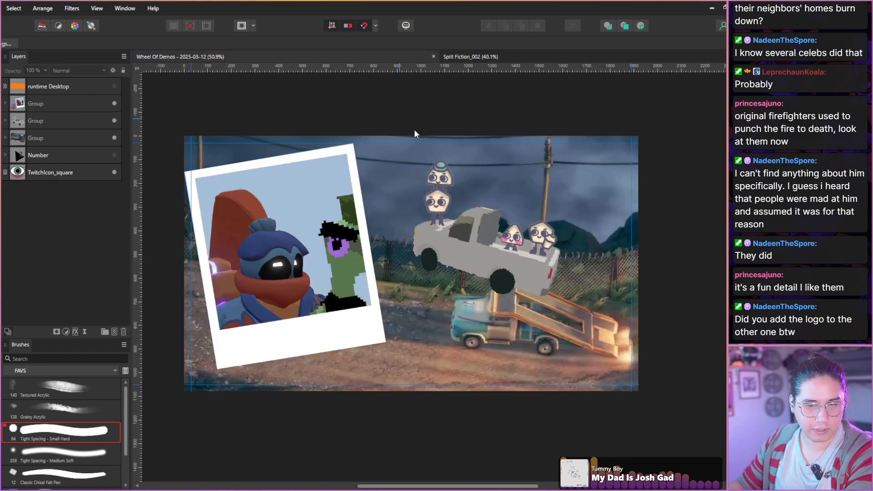
Move the TwitchIcon_square layer above the three groups and shrink the eye logo over the grey truck.
{"action": "left_click_drag", "start_coordinate": [45, 172], "coordinate": [45, 96]}
{"action": "left_click", "coordinate": [62, 102]}
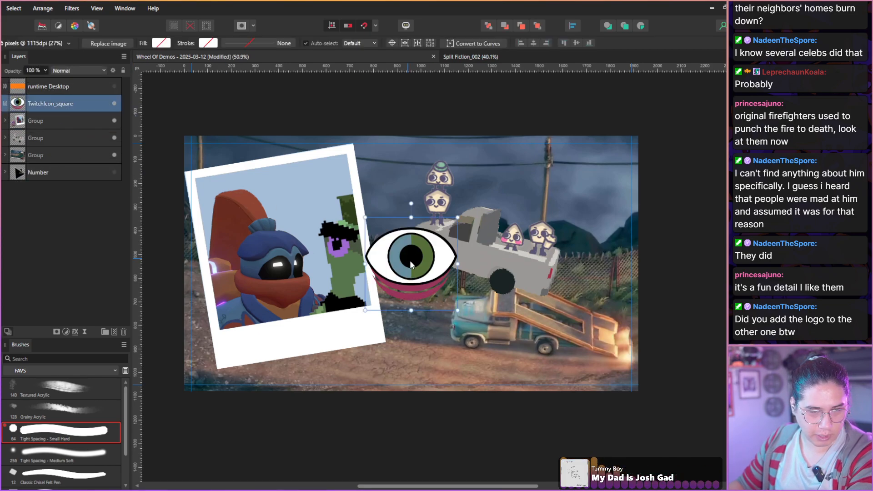
{"action": "scroll", "coordinate": [410, 260], "scroll_direction": "up", "scroll_amount": 1}
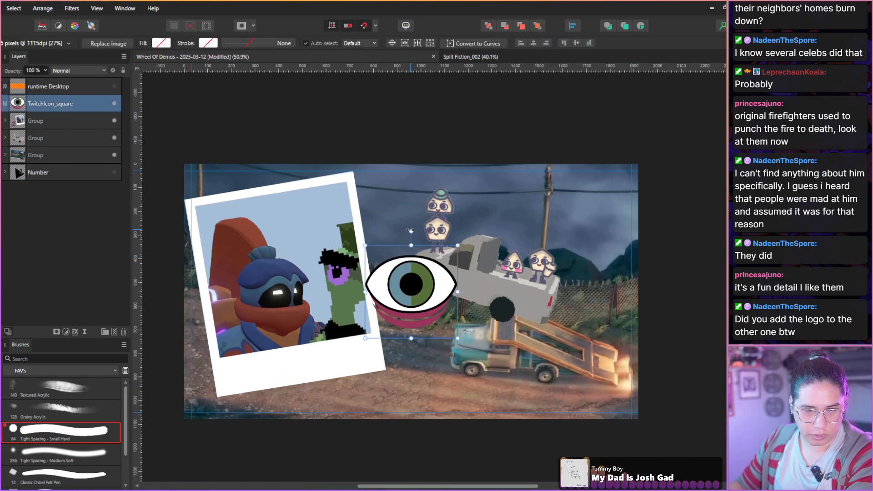
{"action": "left_click_drag", "start_coordinate": [411, 242], "coordinate": [453, 276]}
{"action": "scroll", "coordinate": [466, 337], "scroll_direction": "up", "scroll_amount": 1}
{"action": "scroll", "coordinate": [465, 335], "scroll_direction": "up", "scroll_amount": 5}
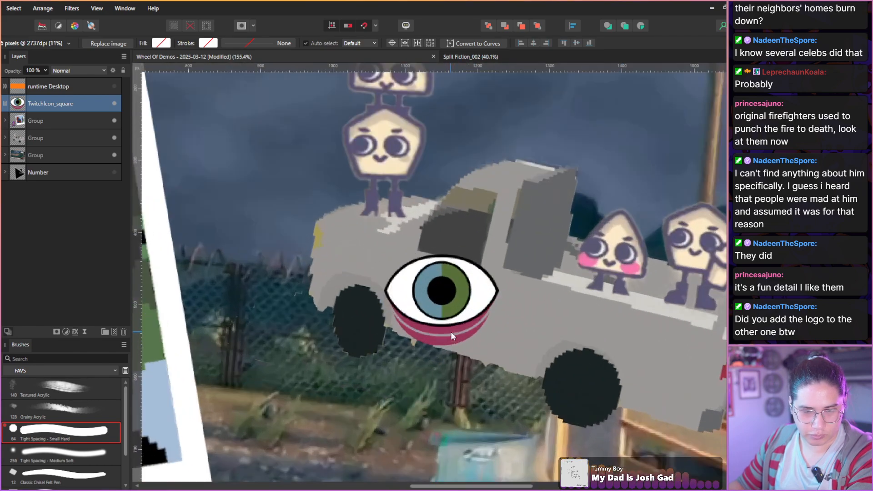
Tilt the eye logo to match the truck, shrink it to about 108 px, and place it on the truck's door.
{"action": "left_click_drag", "start_coordinate": [427, 313], "coordinate": [435, 314]}
{"action": "left_click_drag", "start_coordinate": [450, 229], "coordinate": [468, 231]}
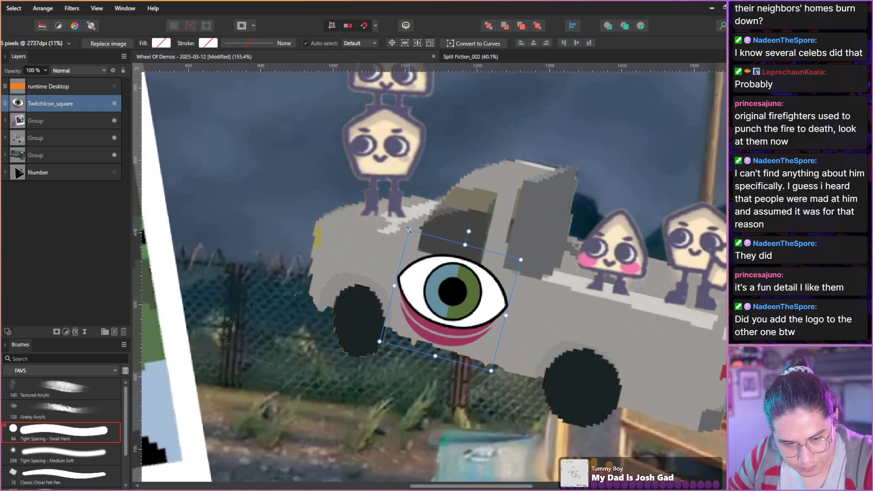
{"action": "left_click_drag", "start_coordinate": [409, 230], "coordinate": [433, 275]}
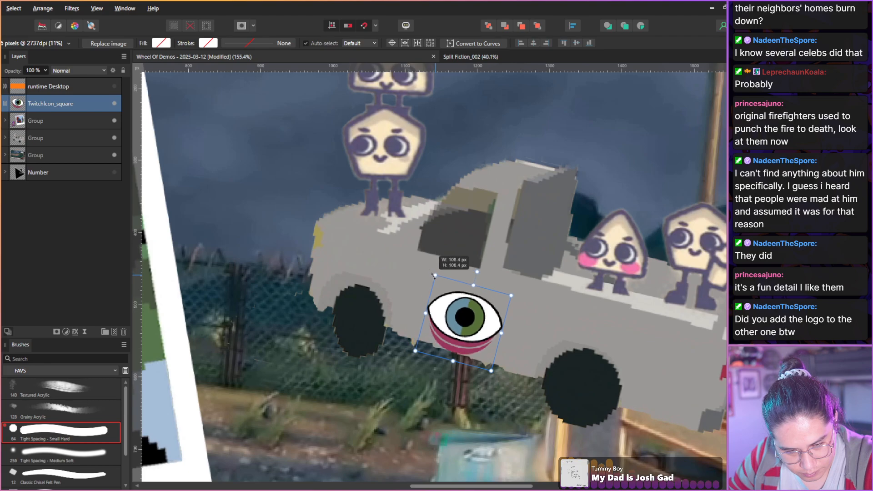
{"action": "left_click_drag", "start_coordinate": [447, 318], "coordinate": [425, 298]}
{"action": "left_click", "coordinate": [350, 252]}
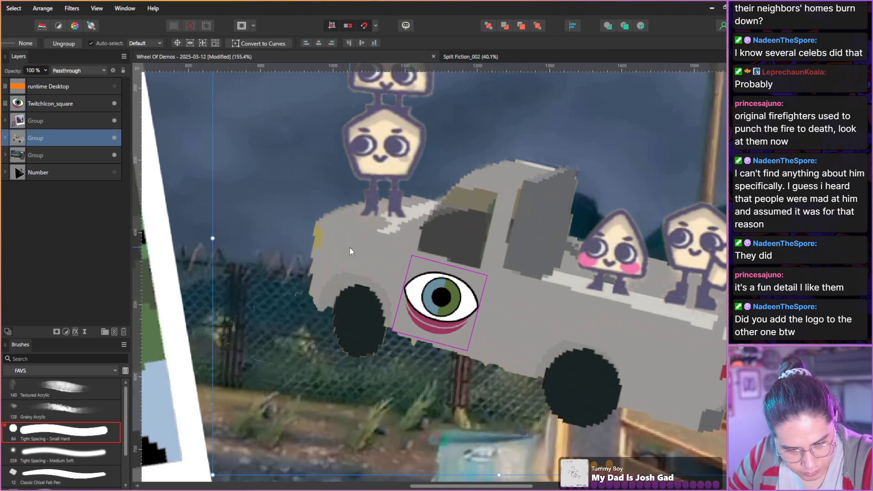
{"action": "scroll", "coordinate": [351, 245], "scroll_direction": "down", "scroll_amount": 8}
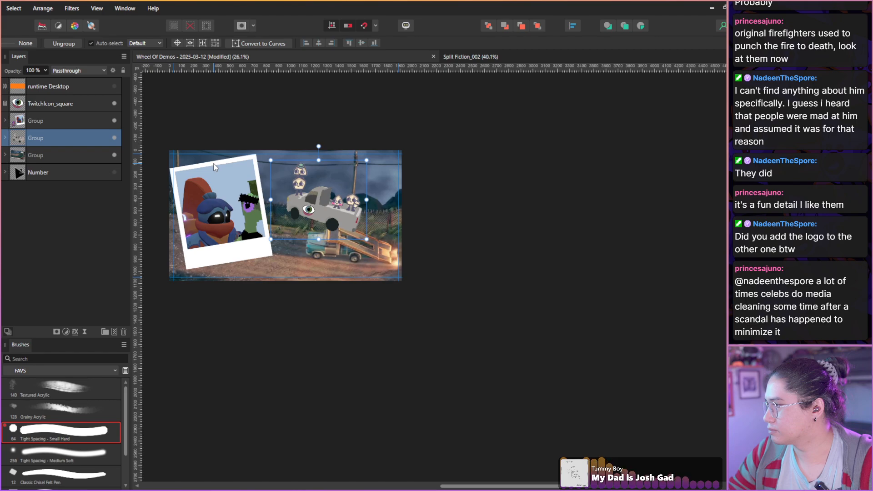
{"action": "scroll", "coordinate": [171, 126], "scroll_direction": "up", "scroll_amount": 3}
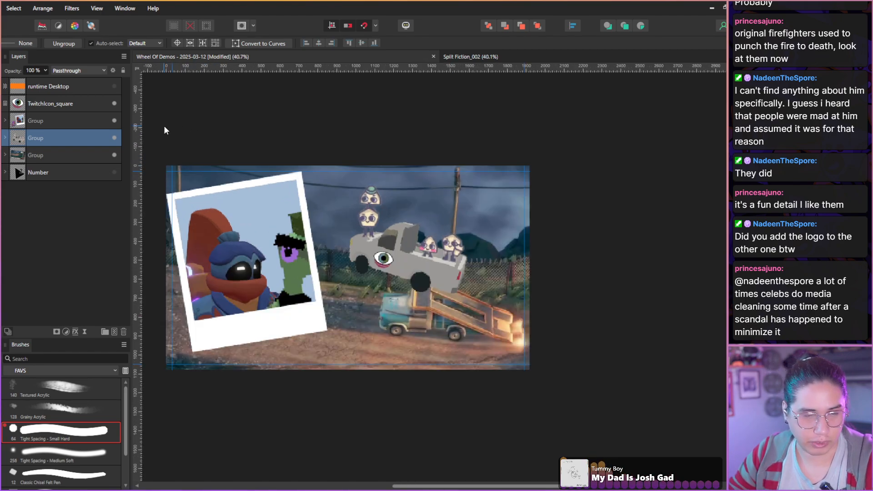
{"action": "double_click", "coordinate": [433, 294]}
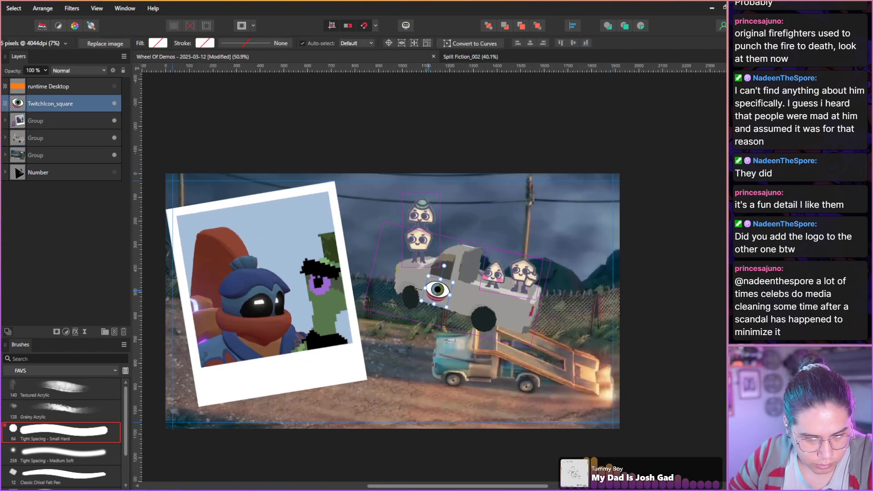
{"action": "left_click_drag", "start_coordinate": [425, 288], "coordinate": [303, 293]}
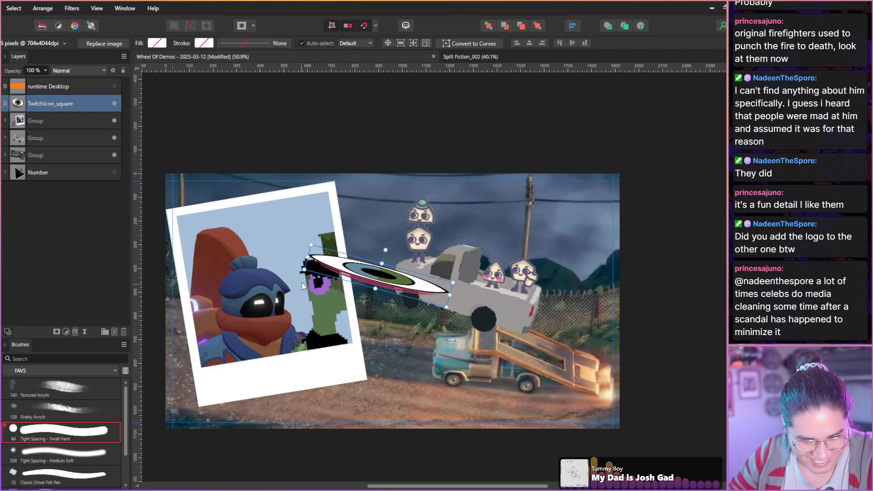
{"action": "left_click_drag", "start_coordinate": [385, 249], "coordinate": [377, 250]}
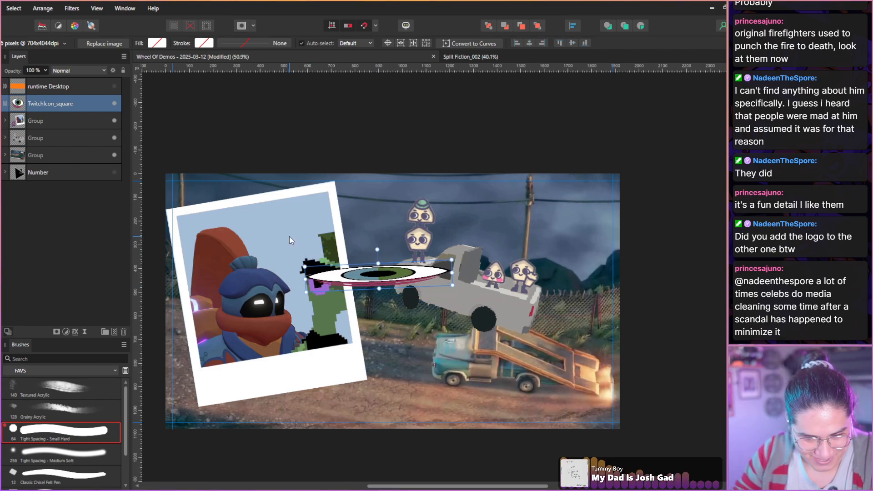
{"action": "key", "text": "ctrl+z"}
{"action": "key", "text": "ctrl+z"}
Move the eye logo from the truck onto the green character's eye in the Polaroid photo, fit it there, and deselect.
{"action": "left_click_drag", "start_coordinate": [434, 294], "coordinate": [319, 288]}
{"action": "key", "text": "ctrl+z"}
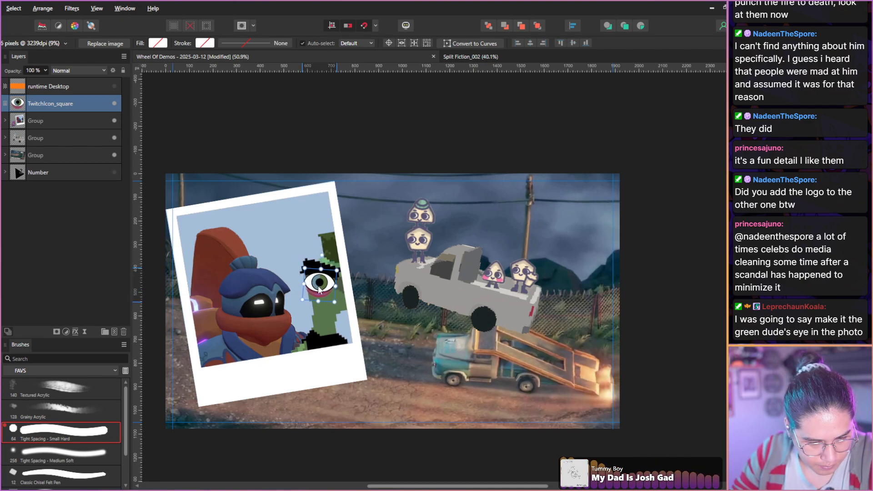
{"action": "left_click", "coordinate": [71, 196]}
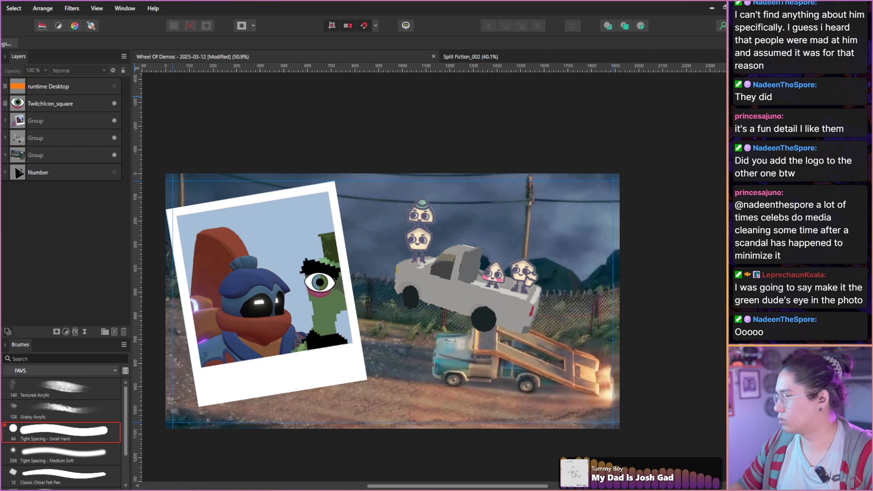
Switch to the Split Fiction_002 document and examine the whole thumbnail.
{"action": "left_click", "coordinate": [451, 59]}
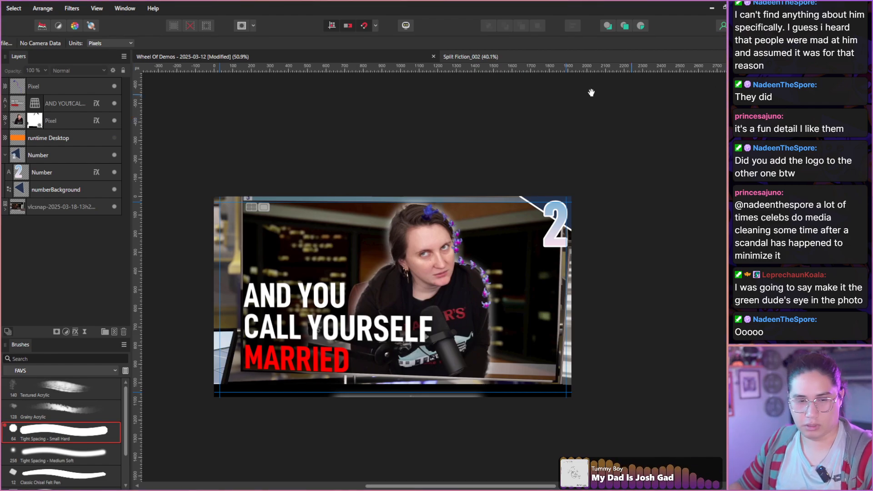
{"action": "left_click_drag", "start_coordinate": [413, 123], "coordinate": [421, 120]}
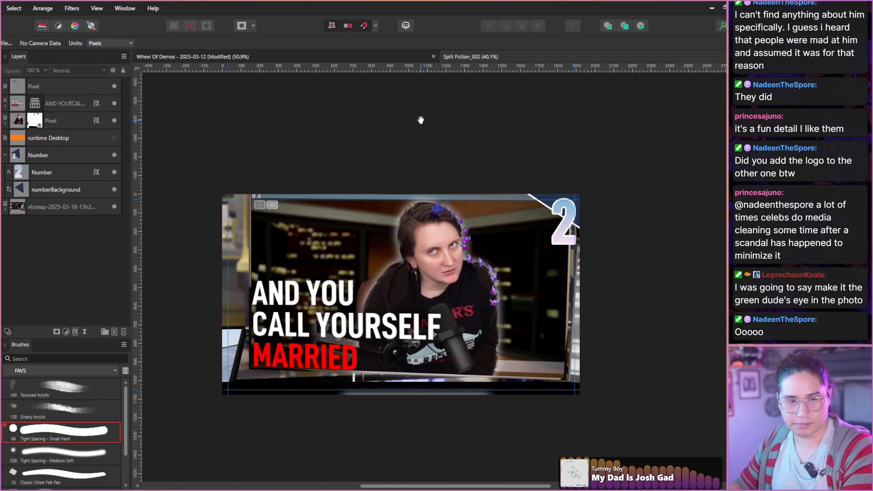
{"action": "scroll", "coordinate": [421, 120], "scroll_direction": "down", "scroll_amount": 1}
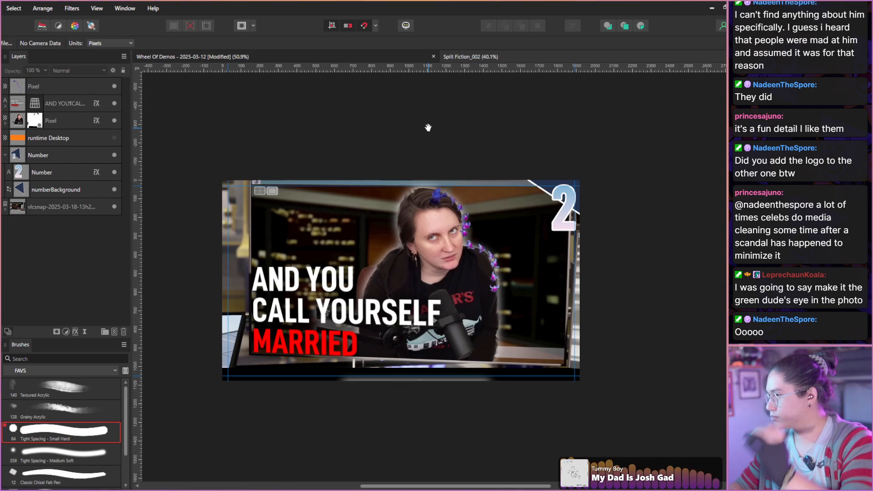